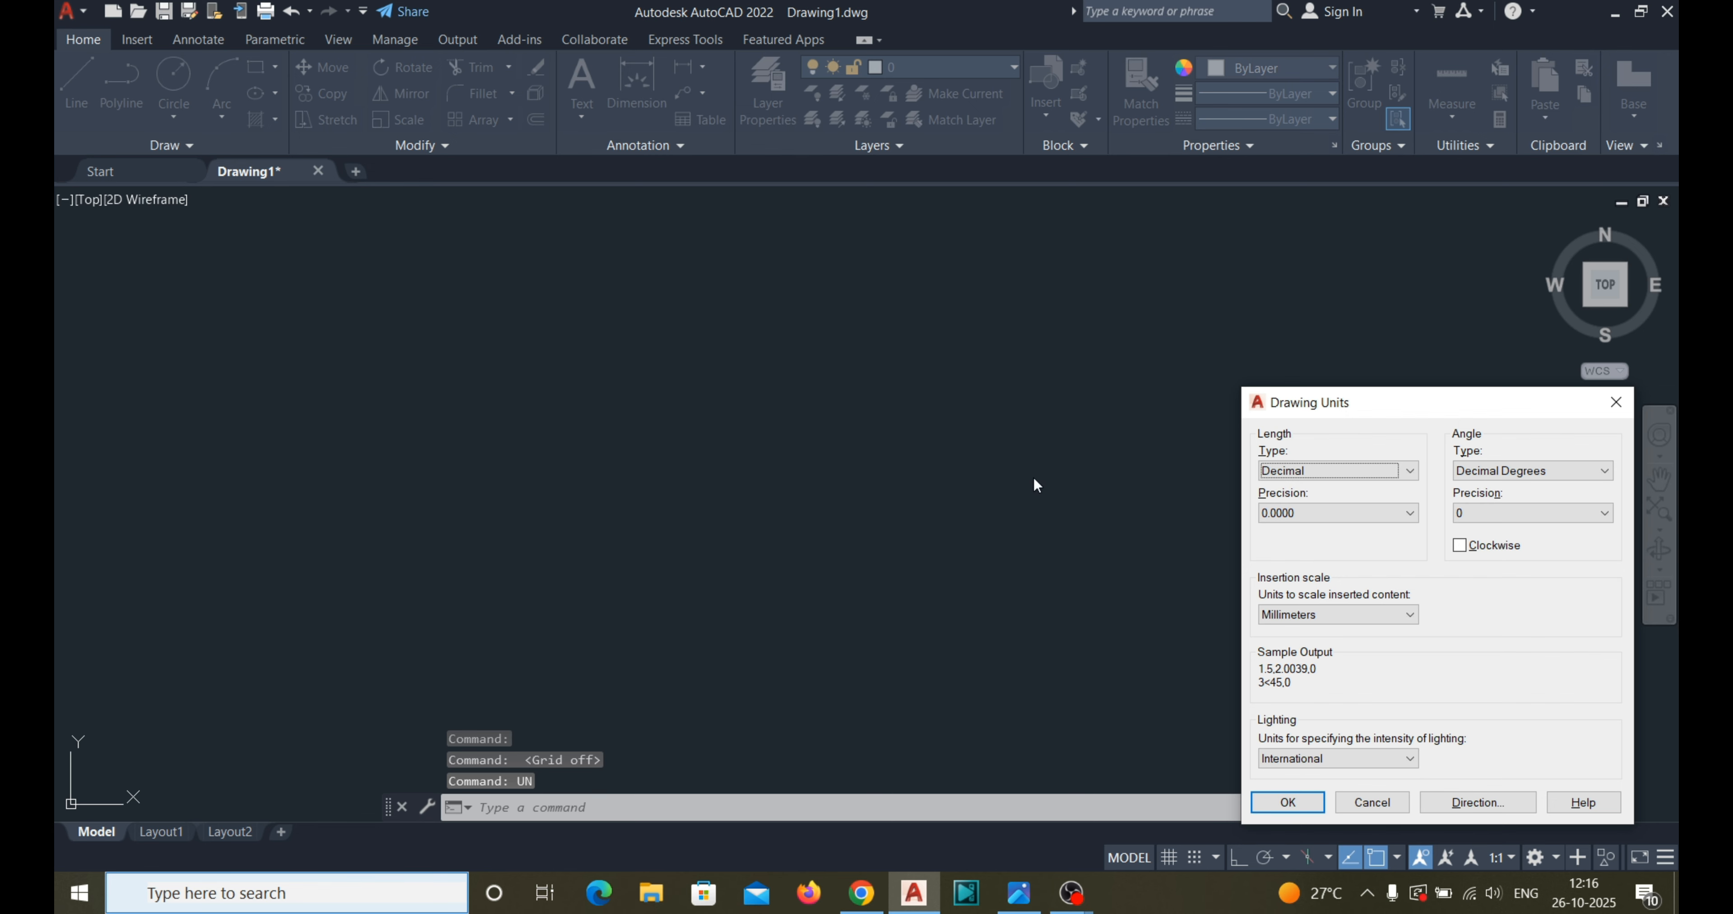
Configure the drawing units to Architectural length with 0'-0 1/4" precision and Inches as the insertion scale.
{"action": "left_click_drag", "start_coordinate": [1418, 399], "coordinate": [750, 246]}
{"action": "left_click", "coordinate": [698, 320]}
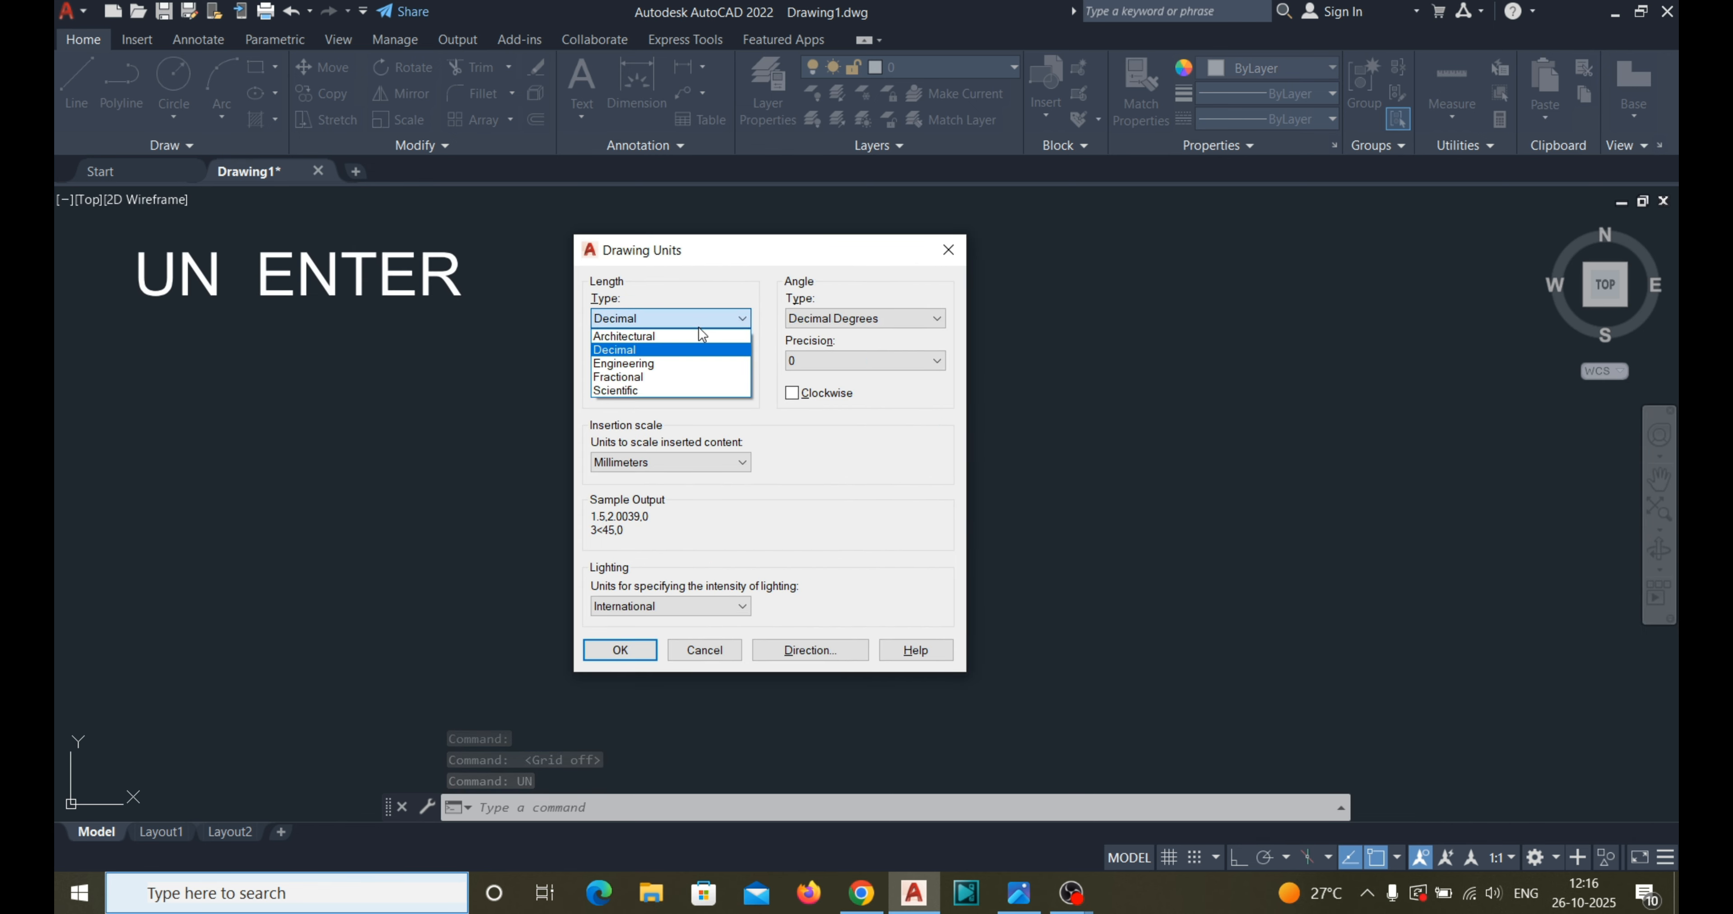
{"action": "left_click", "coordinate": [687, 336]}
{"action": "left_click", "coordinate": [687, 363]}
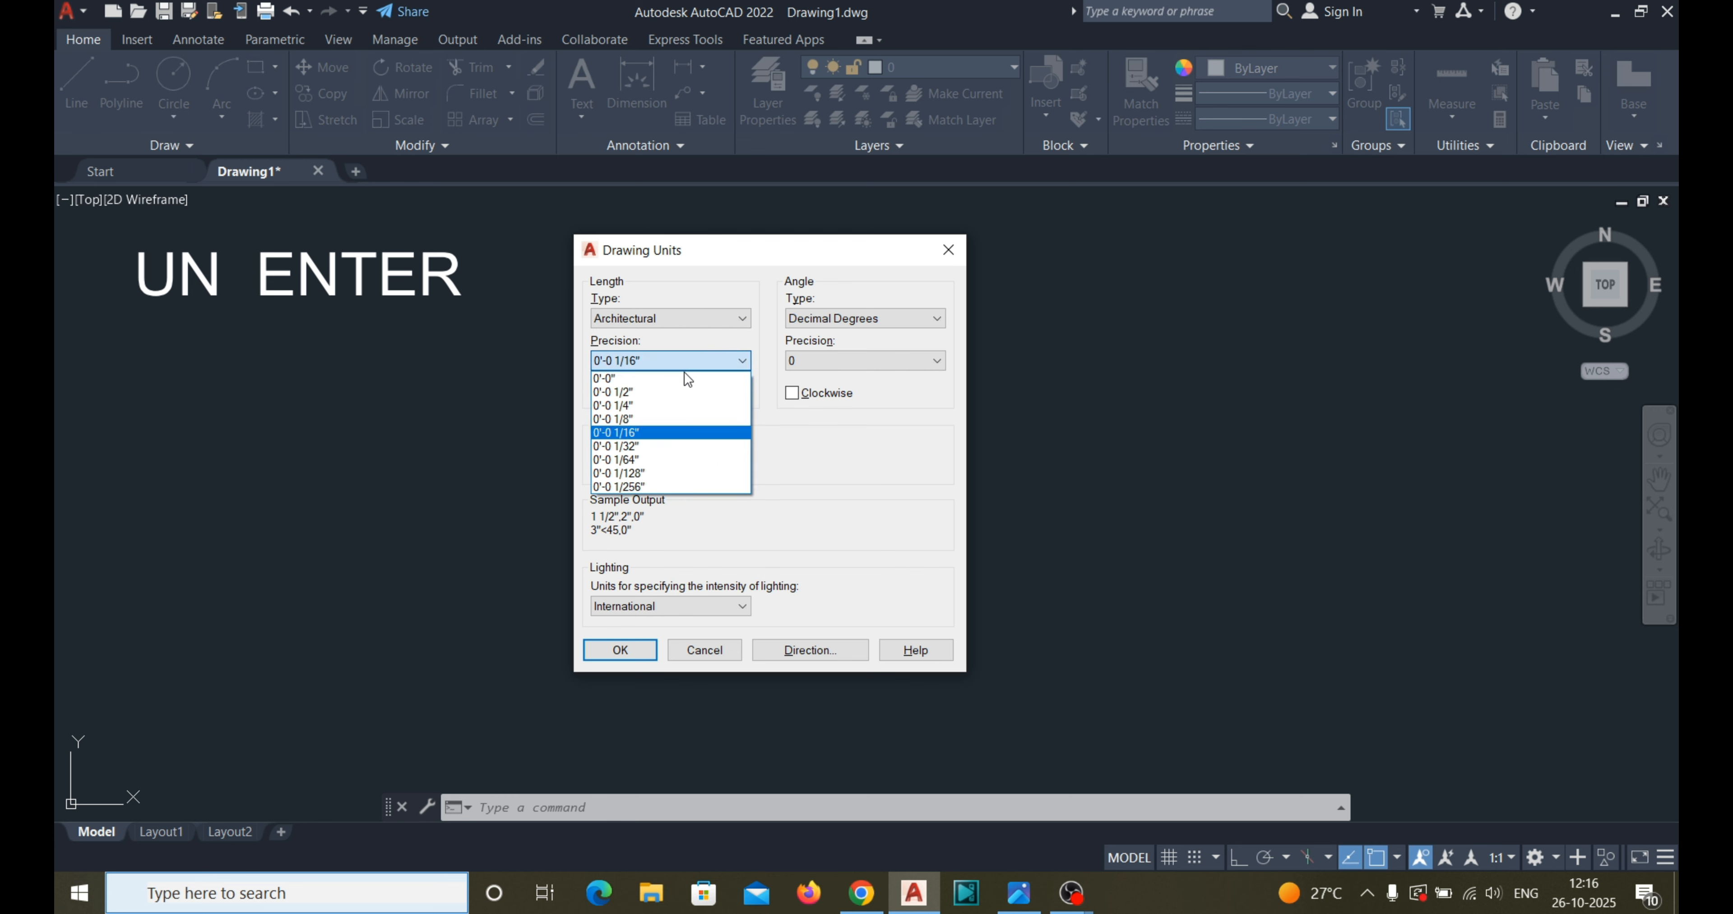
{"action": "left_click", "coordinate": [676, 407]}
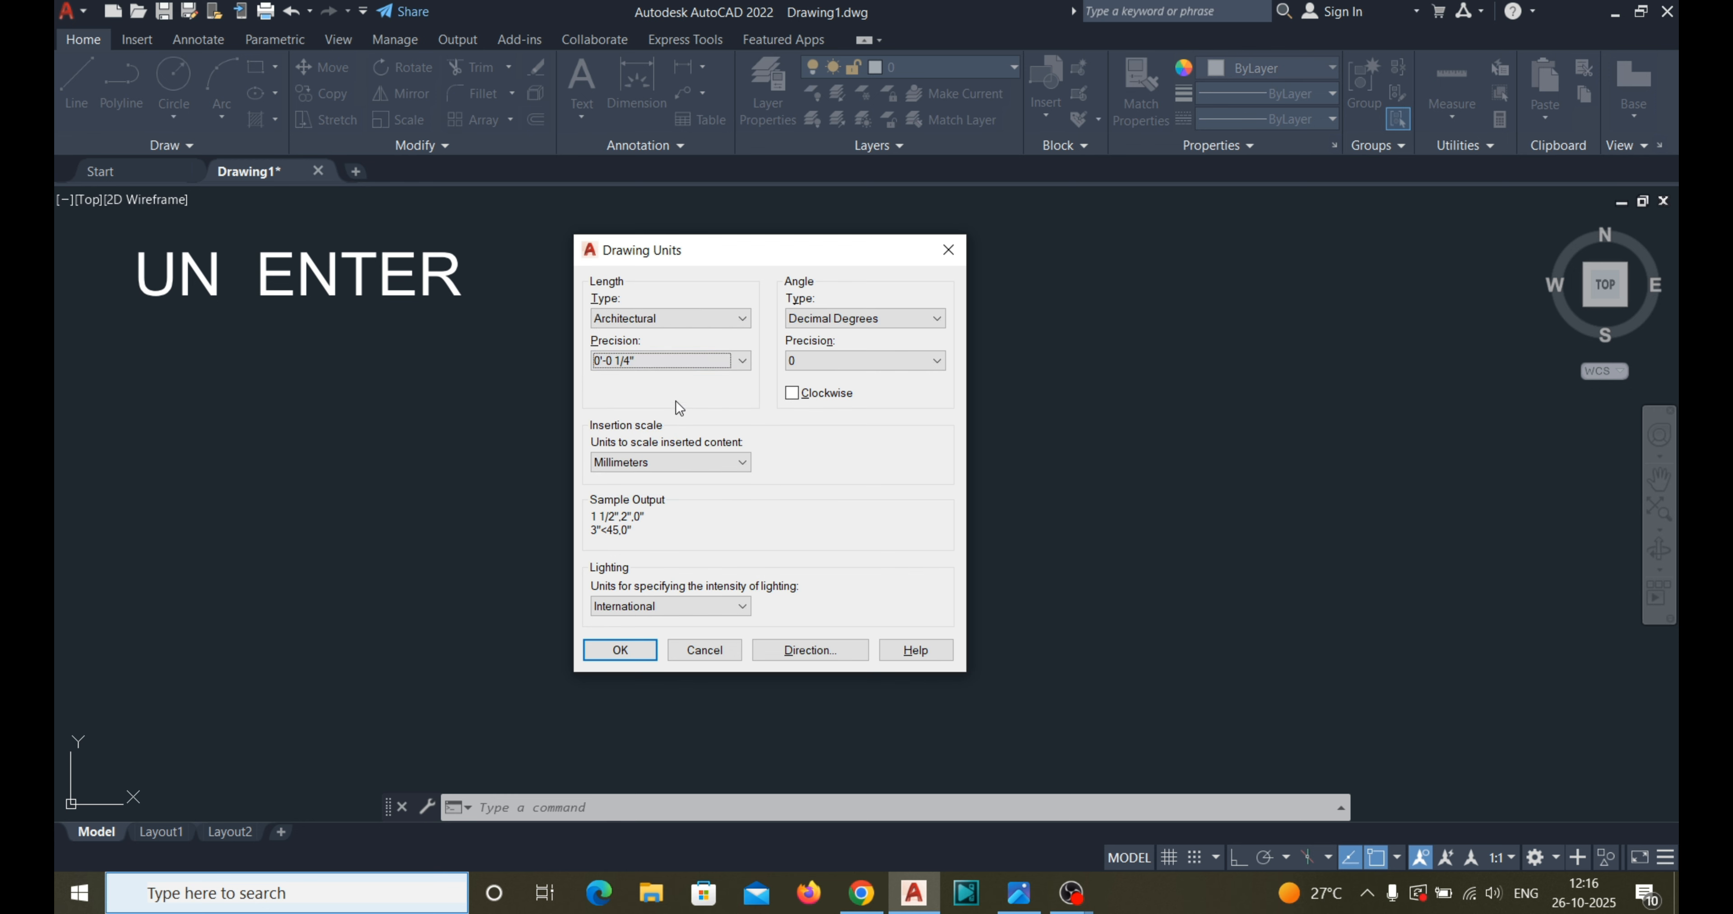
{"action": "left_click", "coordinate": [693, 464]}
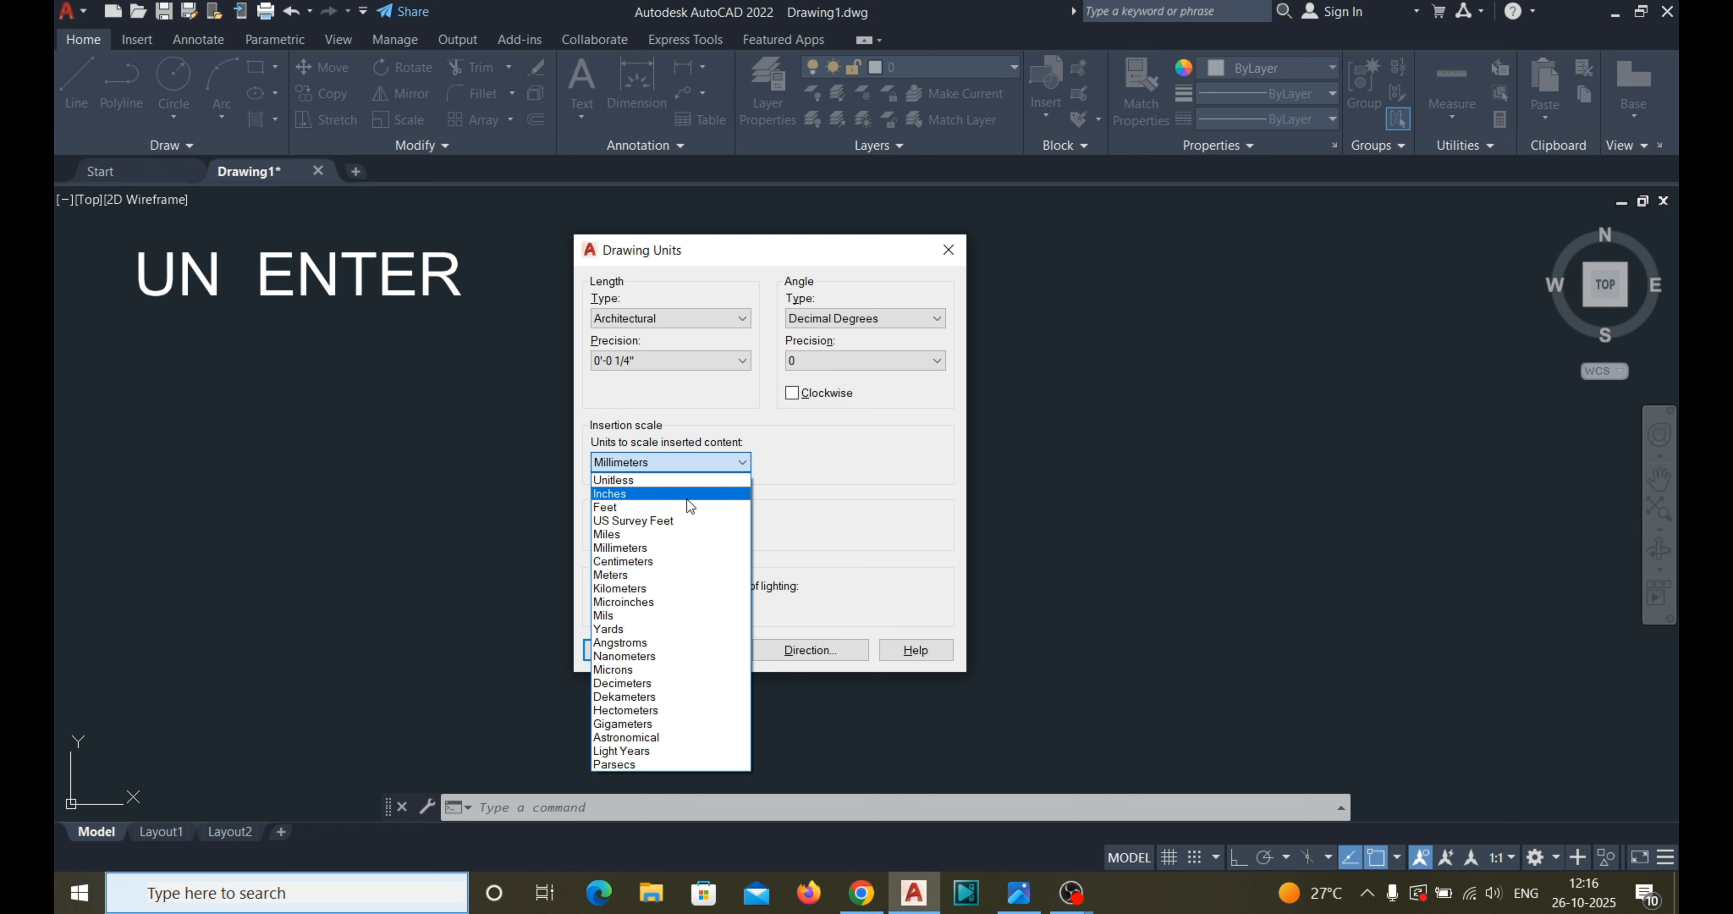
{"action": "left_click", "coordinate": [686, 498]}
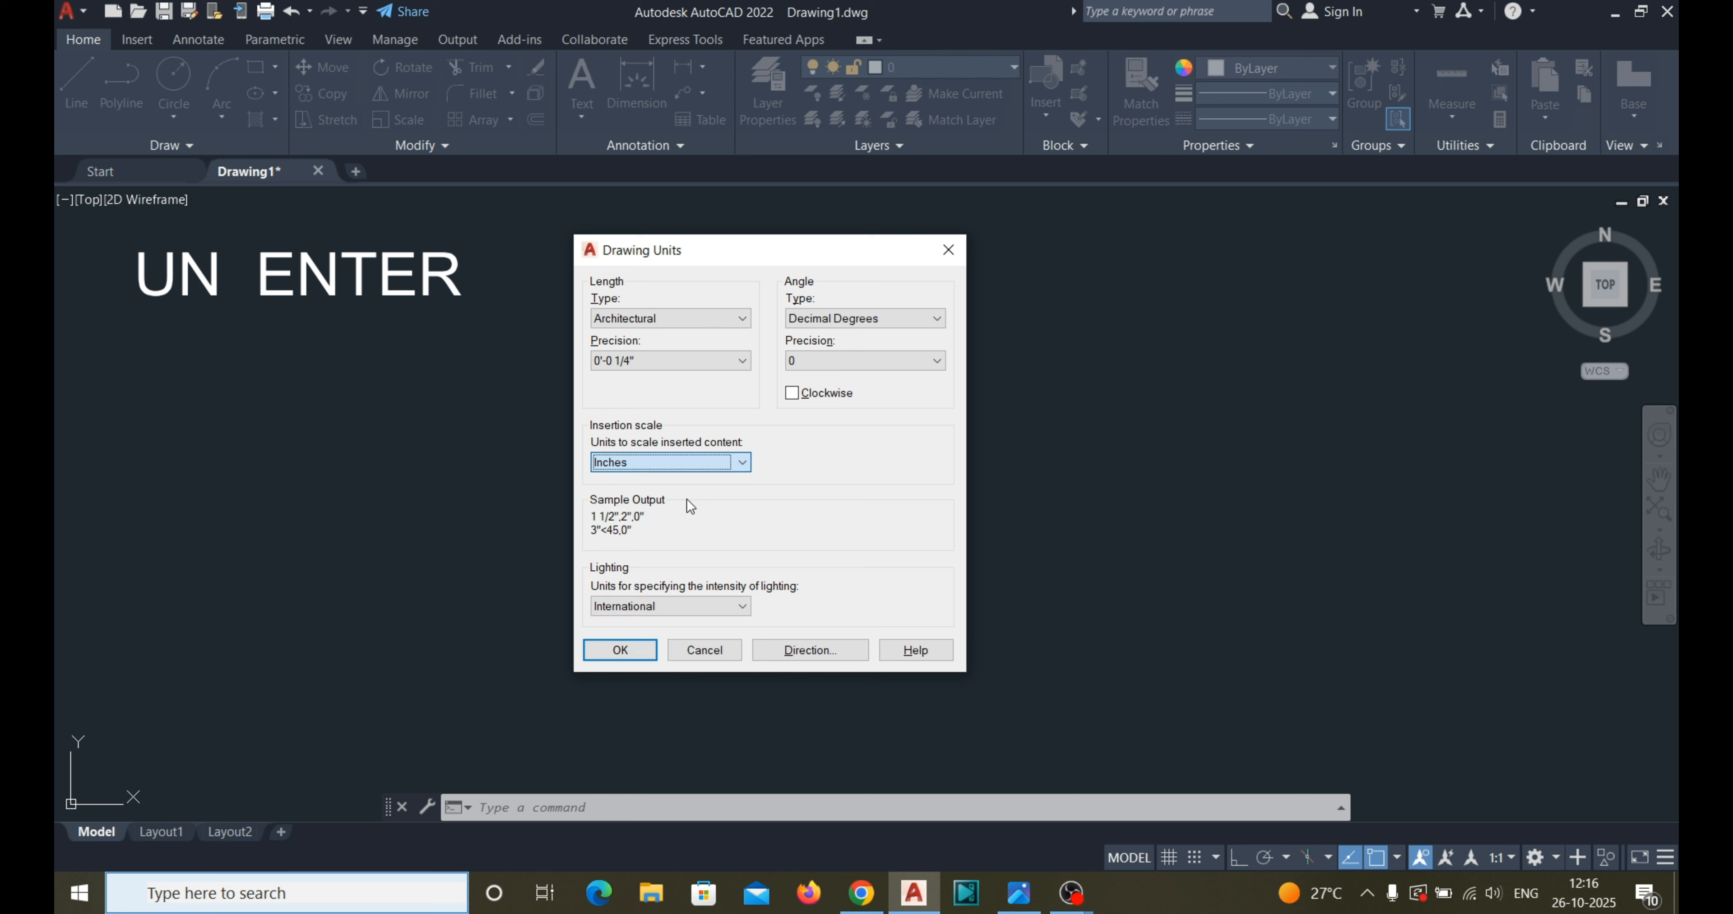
{"action": "left_click", "coordinate": [613, 651]}
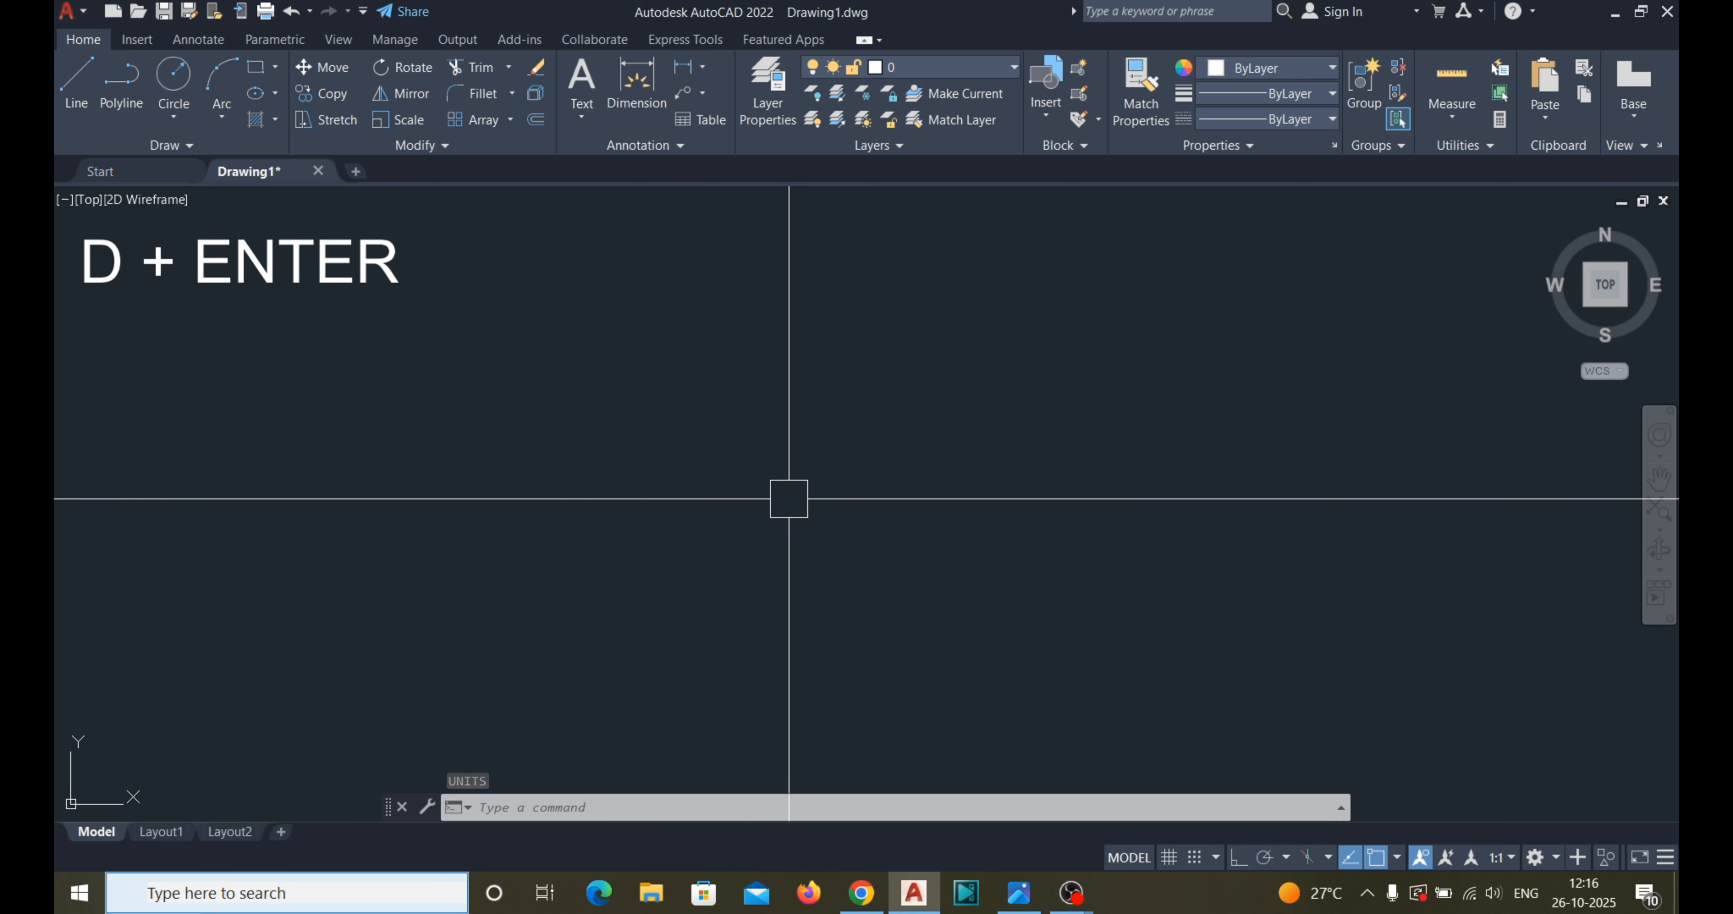
Modify the ISO-25 dimension style's primary units to Architectural with 0'-0 1/4" precision and set the style current.
{"action": "key", "text": "Return"}
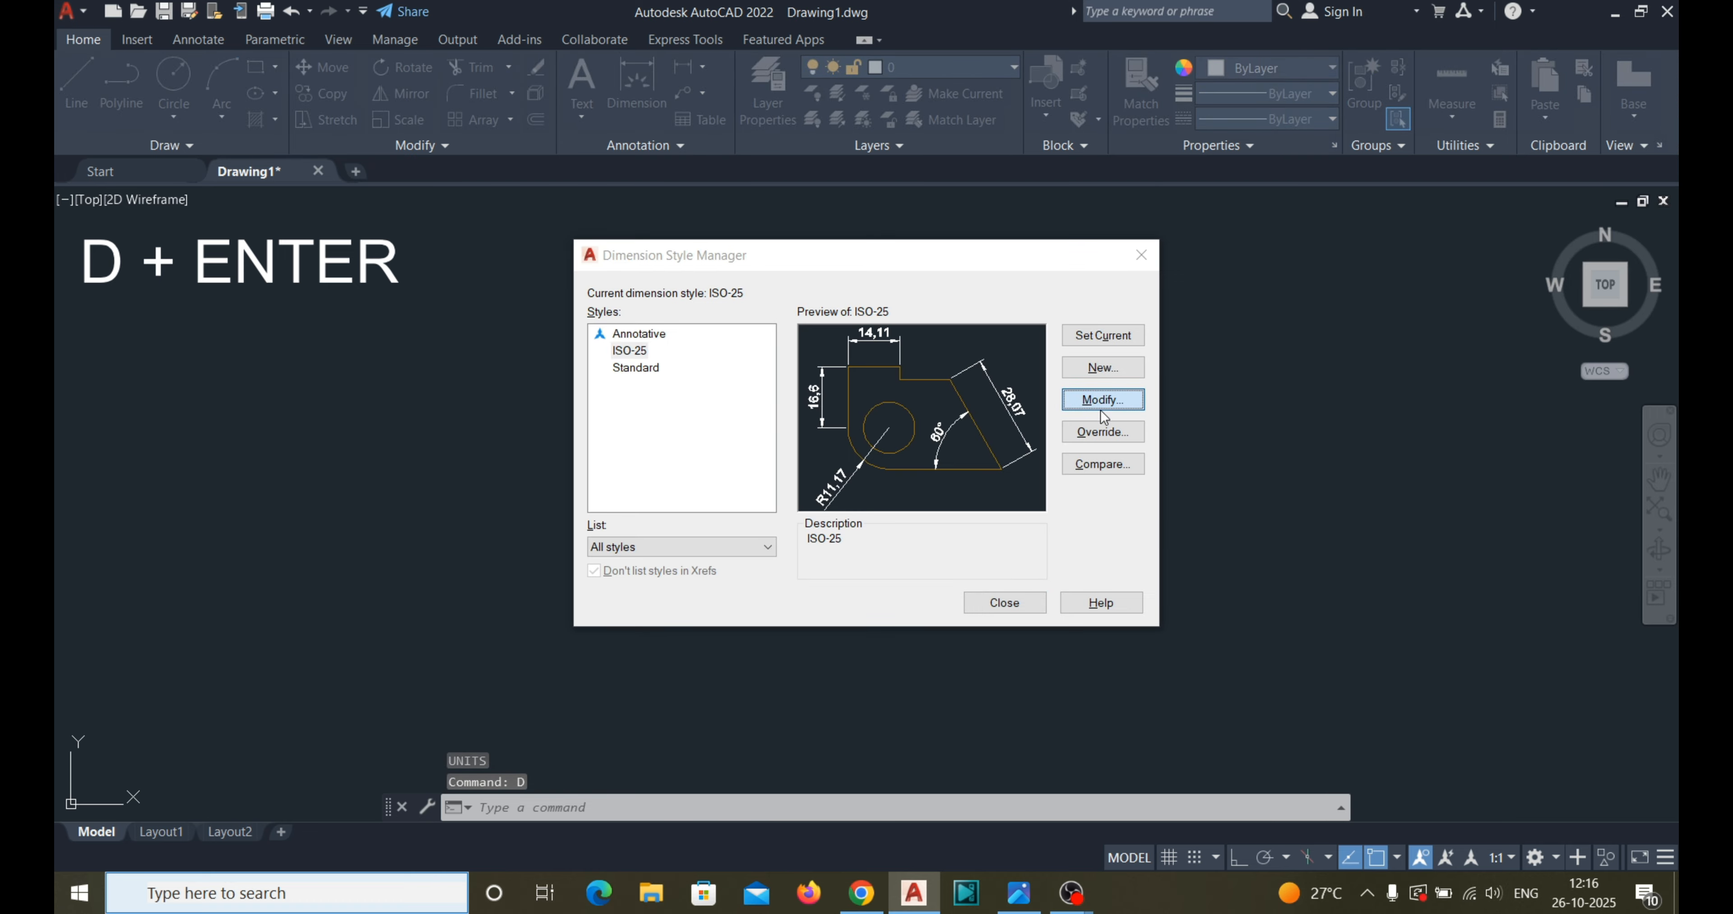
{"action": "left_click", "coordinate": [1101, 403]}
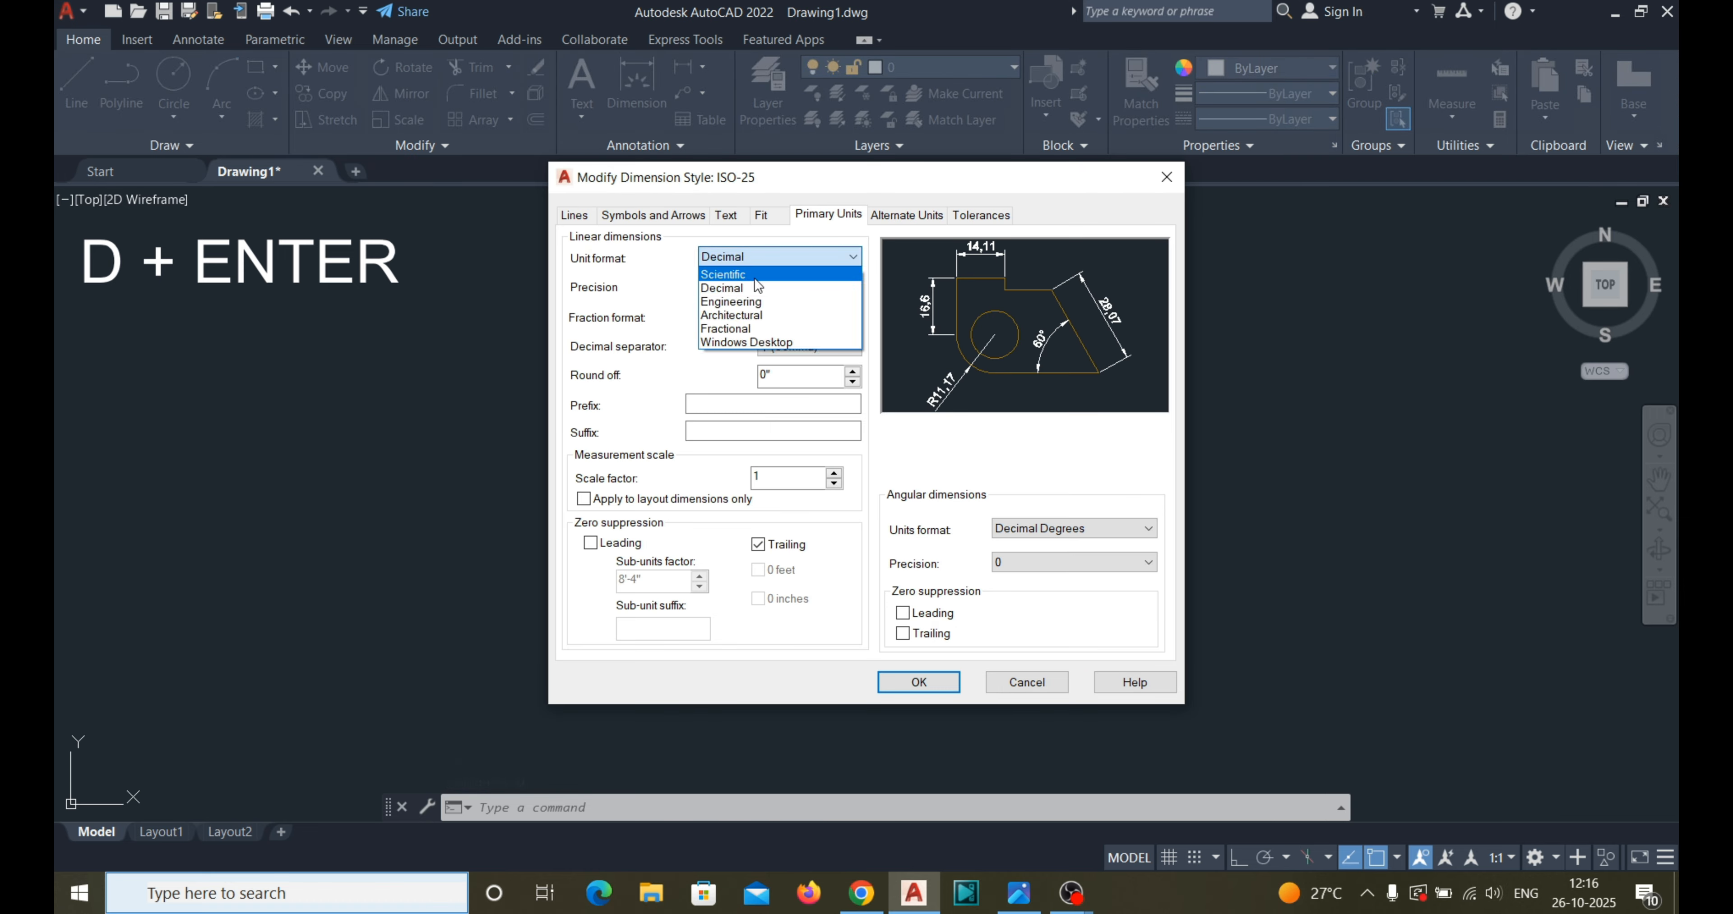
{"action": "left_click", "coordinate": [744, 316]}
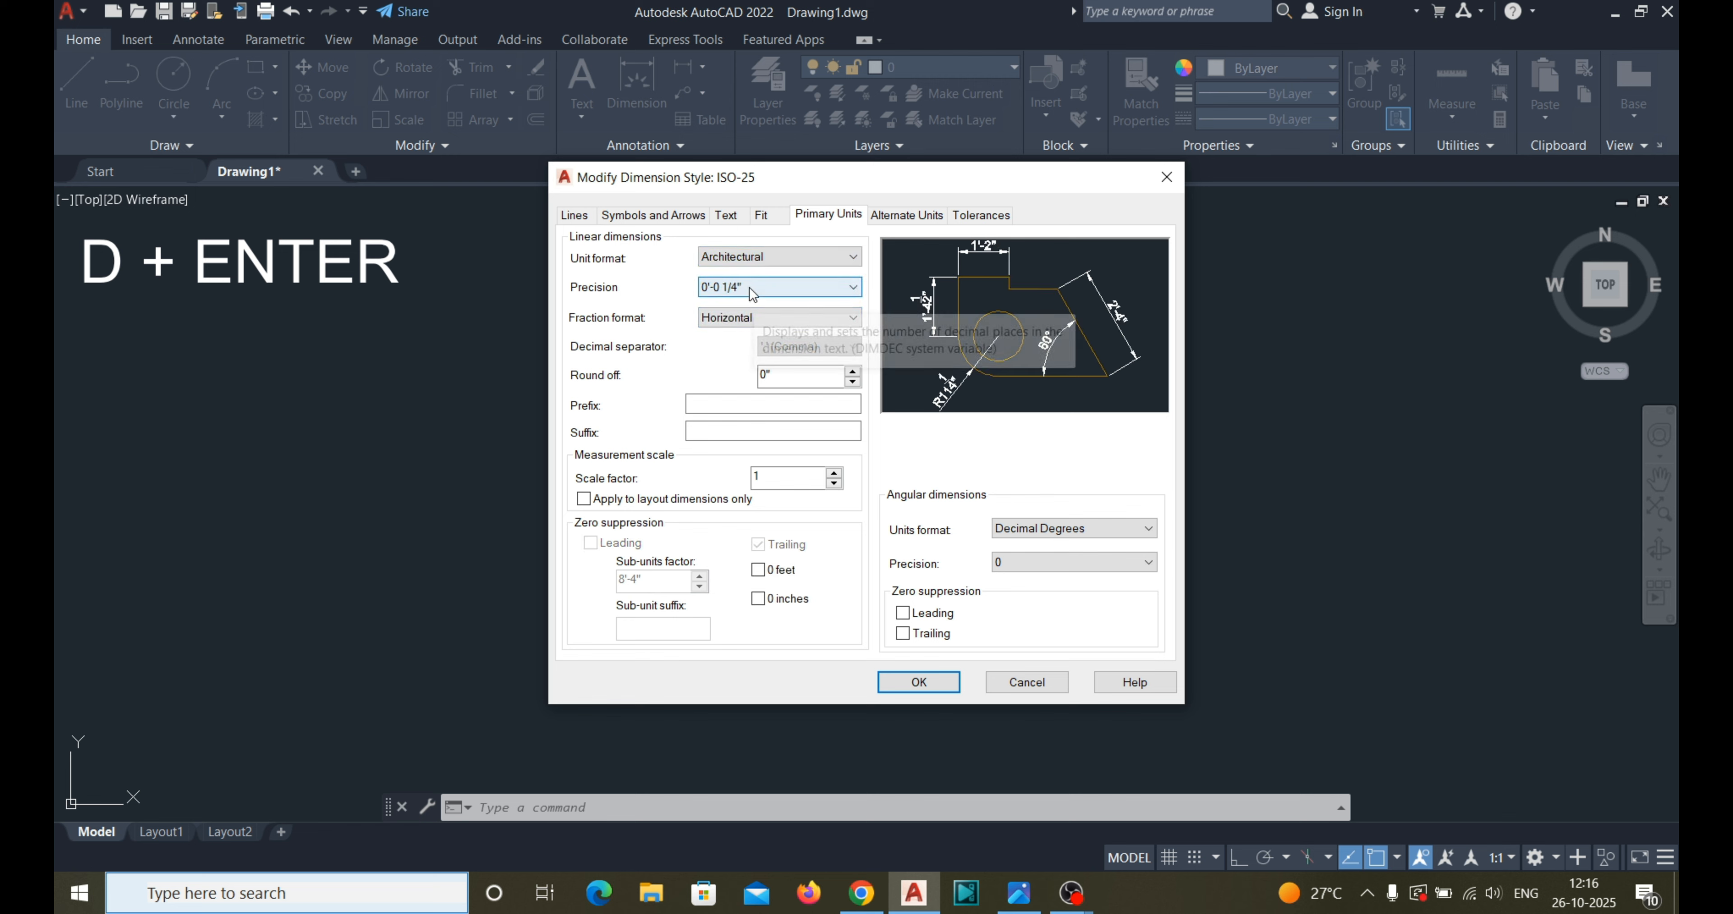
{"action": "left_click", "coordinate": [918, 682]}
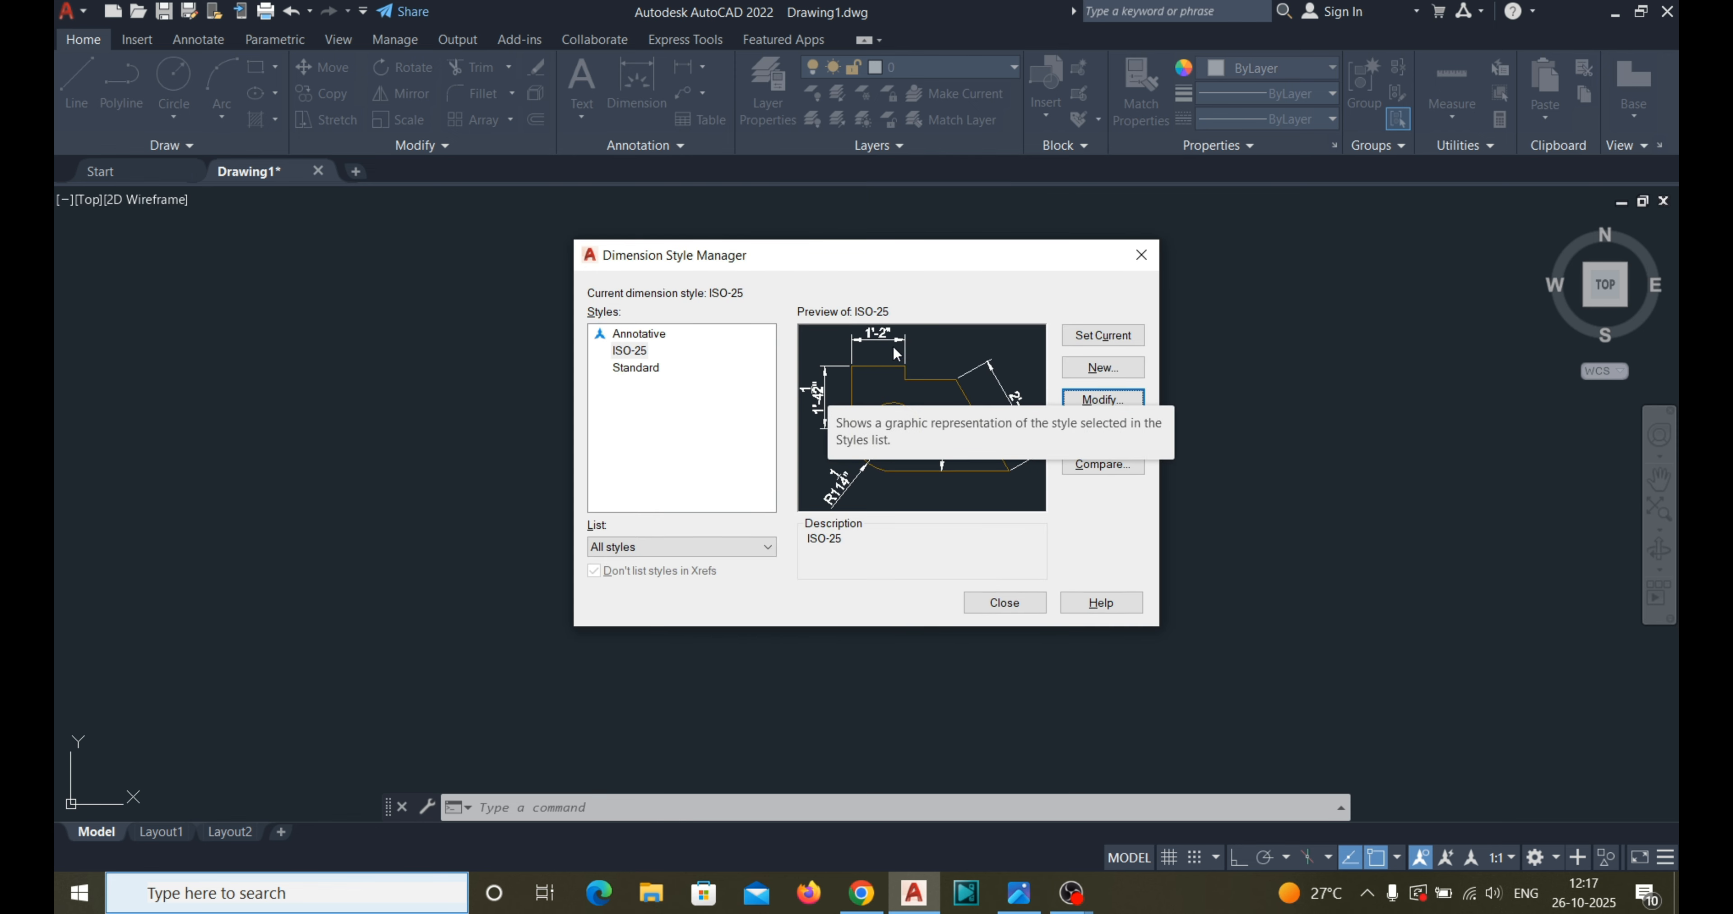
{"action": "left_click", "coordinate": [1105, 336]}
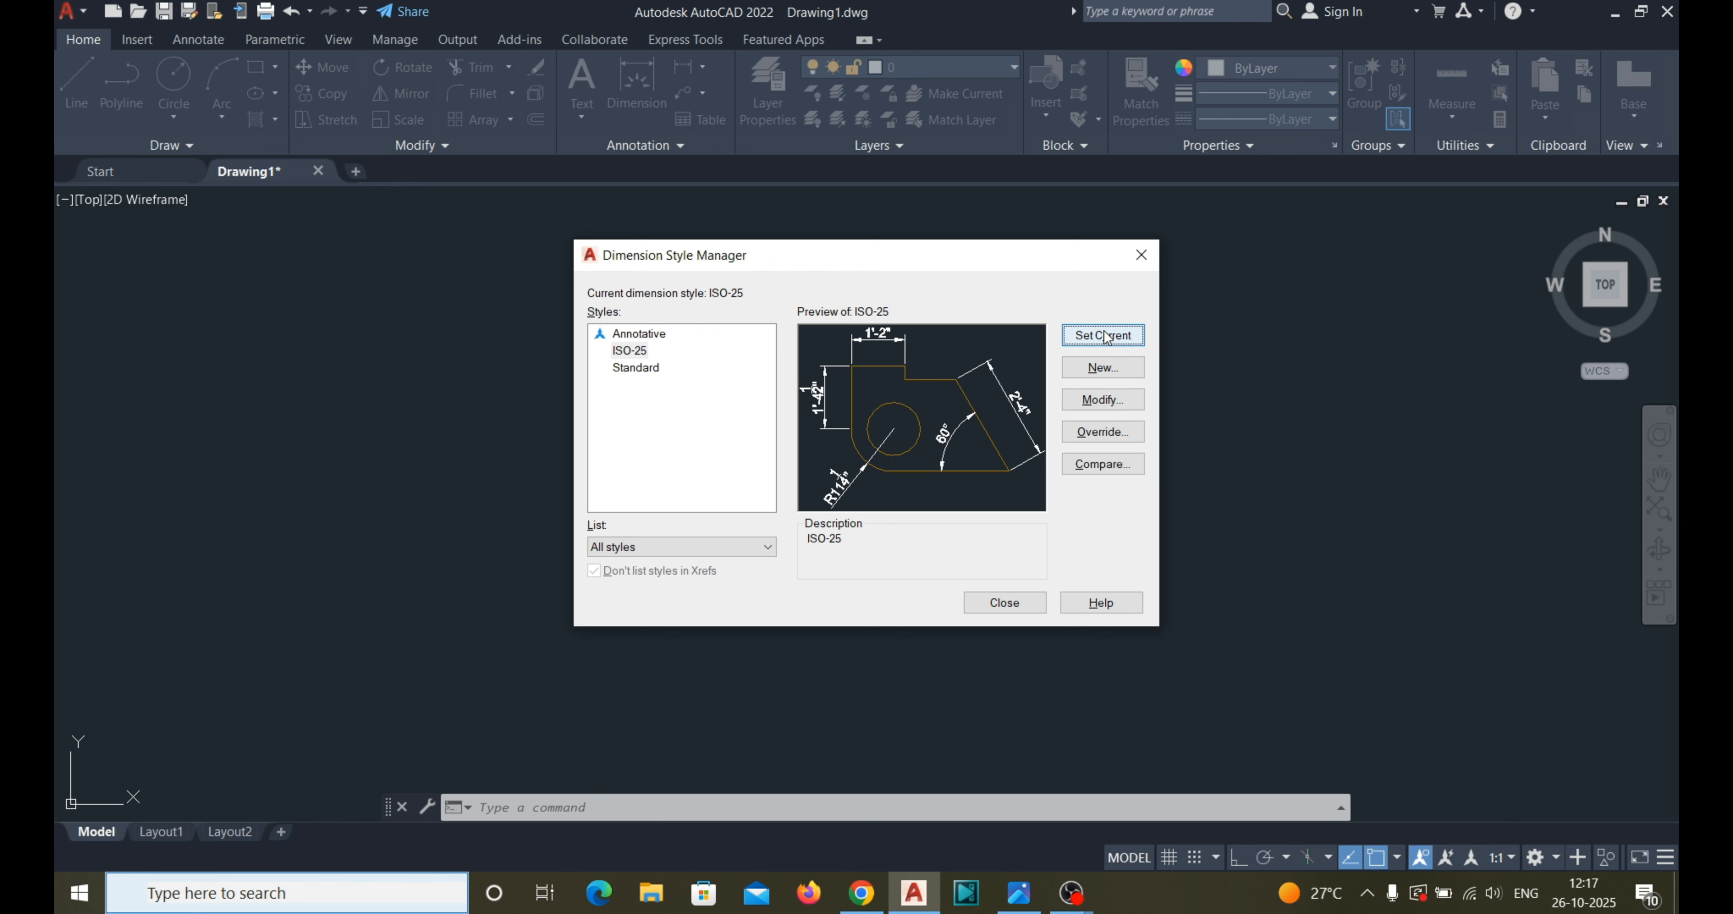
{"action": "left_click", "coordinate": [1006, 603]}
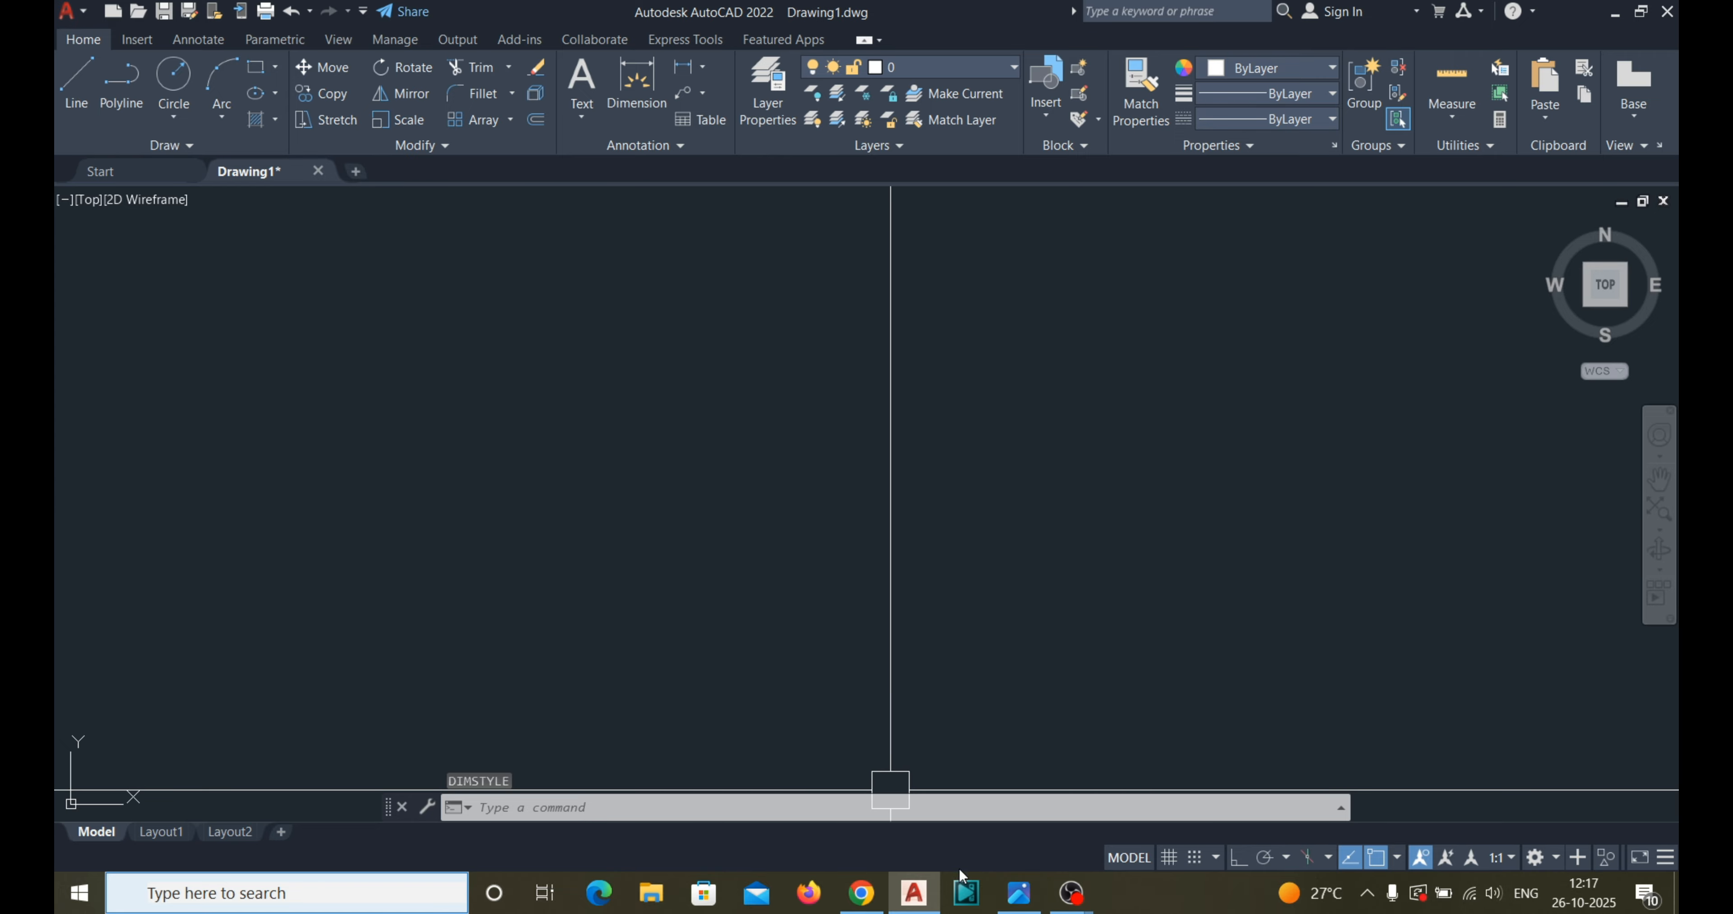
Switch to the image viewer, copy the floor plan image single line plan.jpg, and return to AutoCAD.
{"action": "left_click", "coordinate": [1018, 893]}
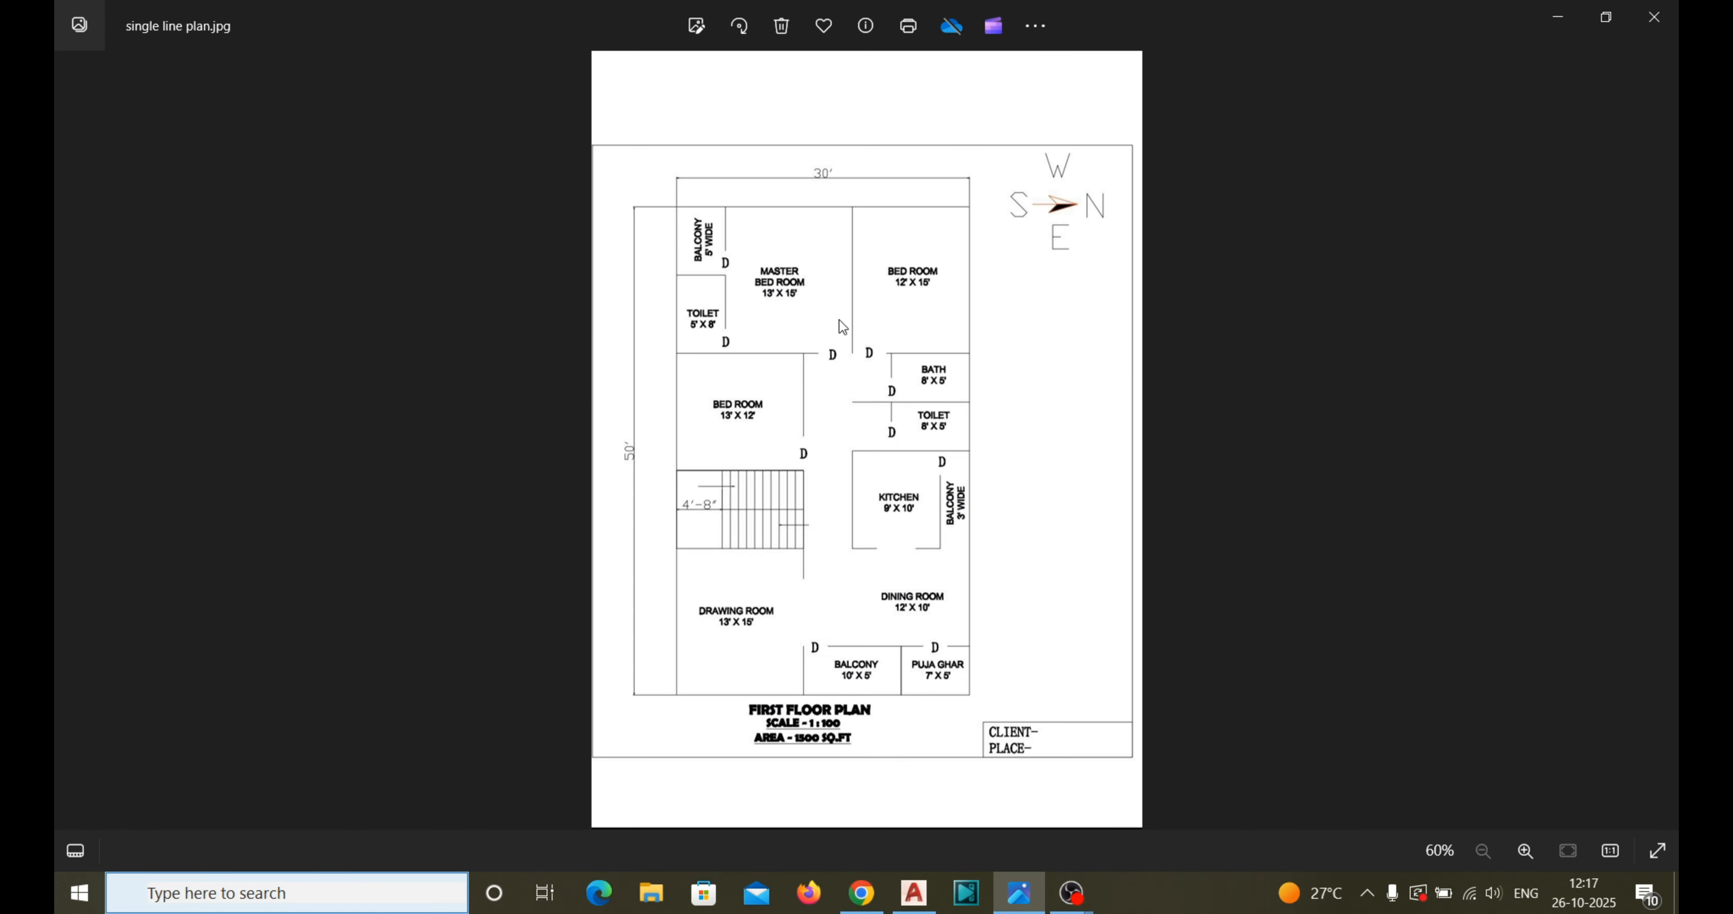
{"action": "key", "text": "ctrl+c"}
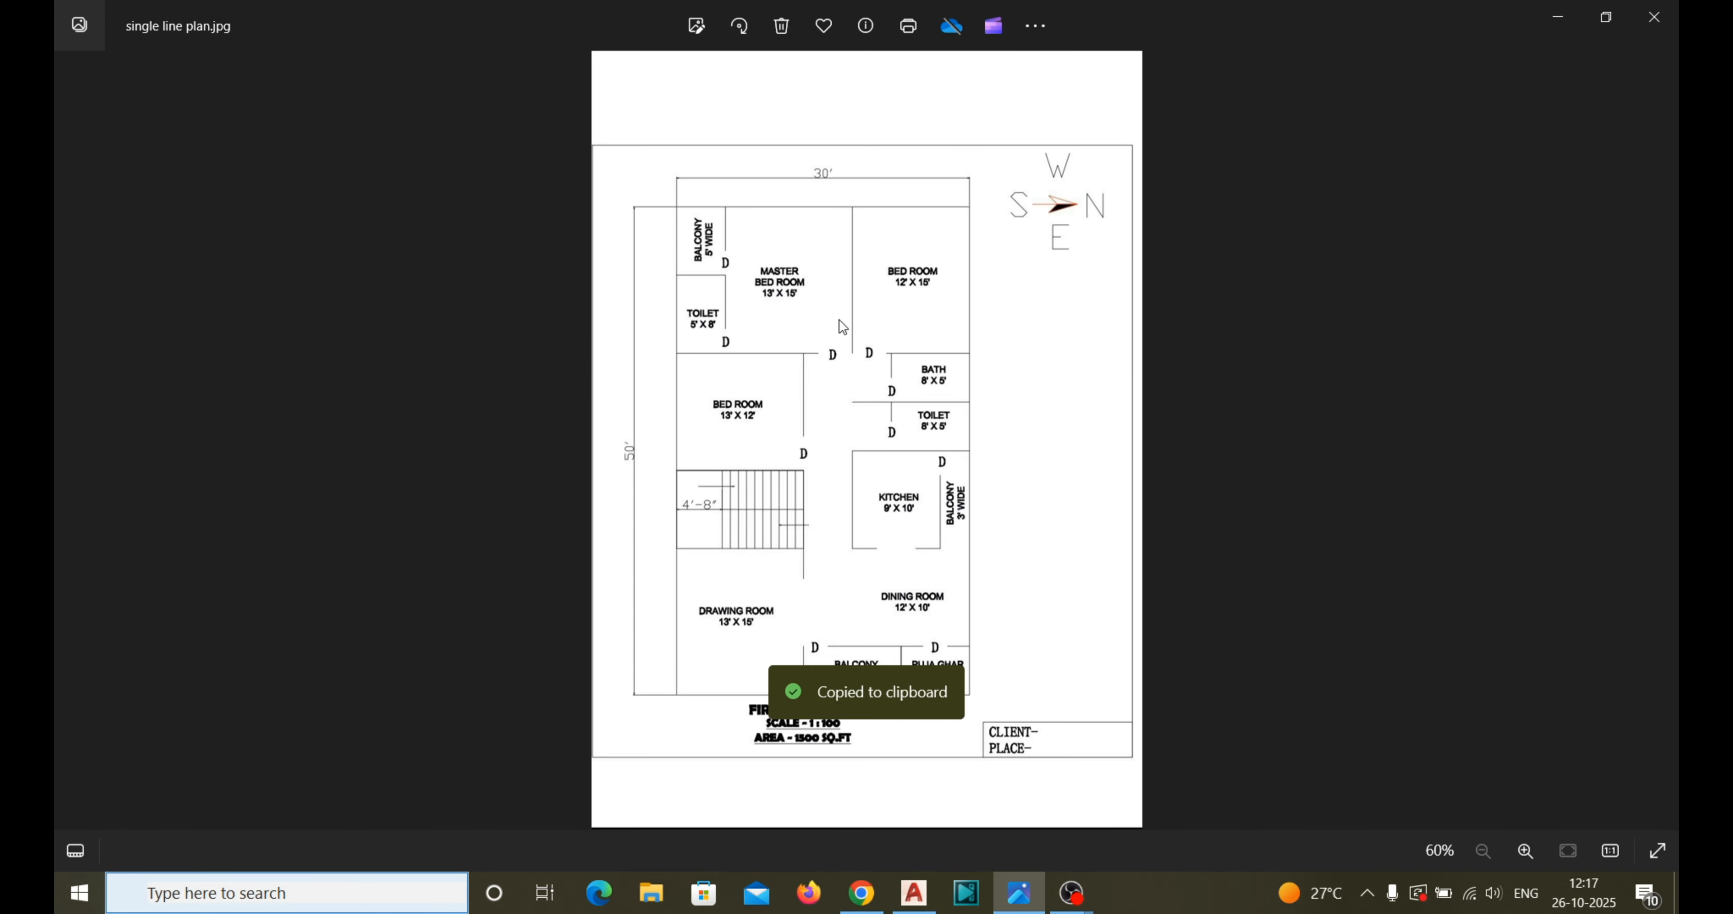
{"action": "left_click", "coordinate": [927, 892]}
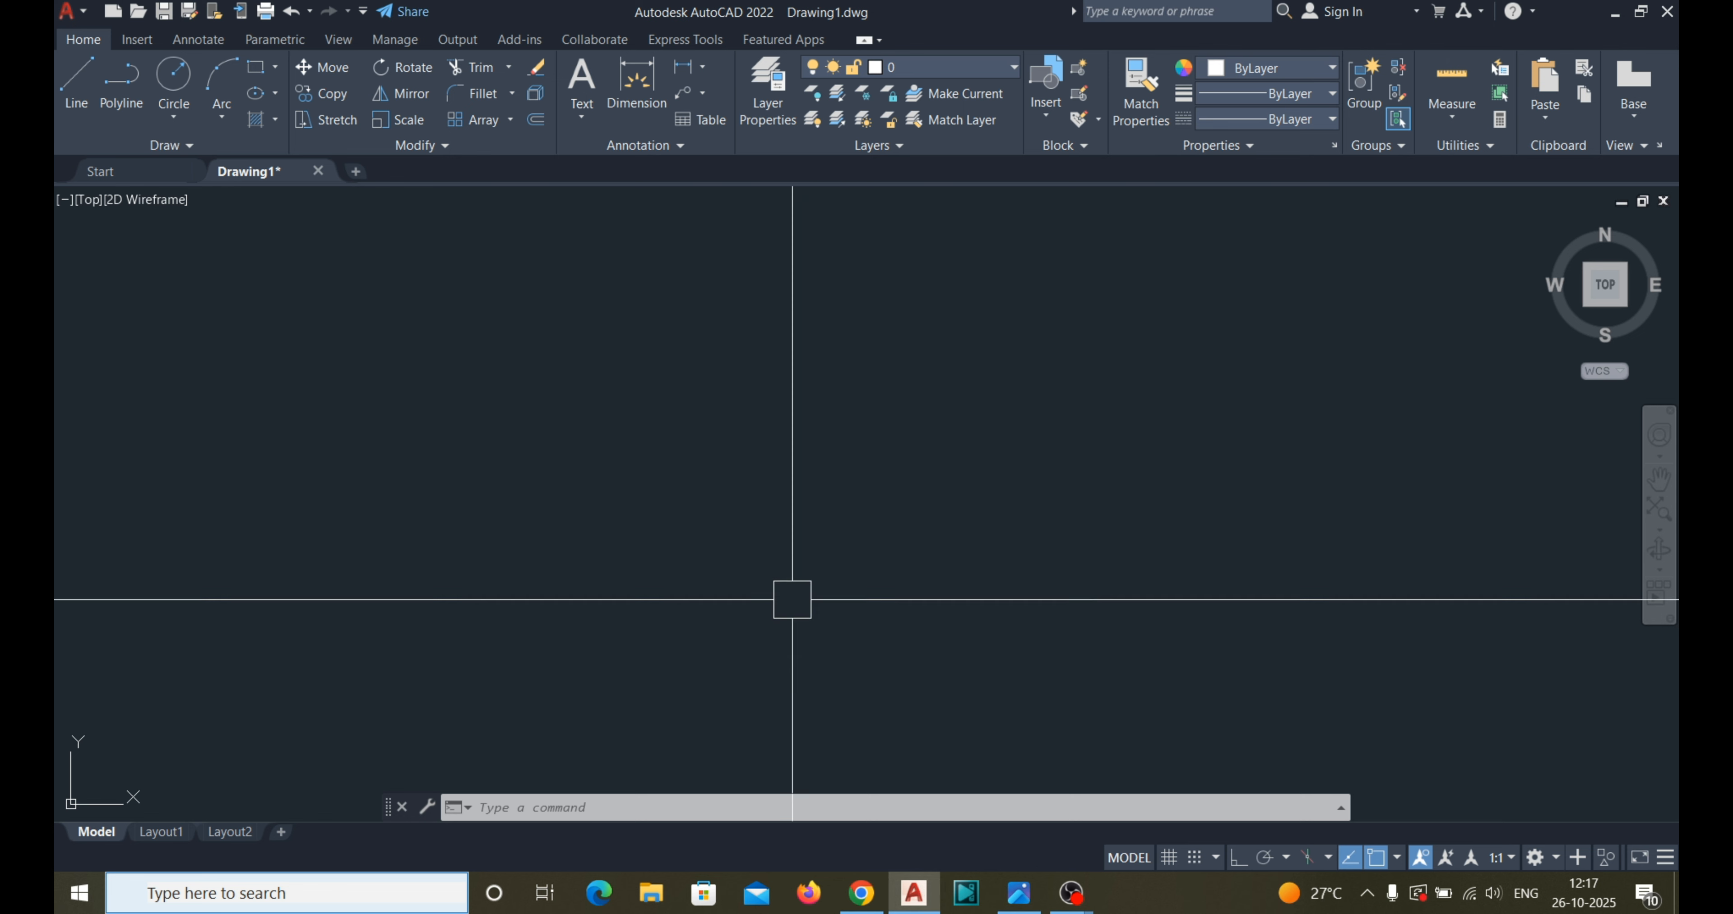
Paste the floor plan image into the drawing as an unrotated reference, scaling it freehand and turning Ortho mode on.
{"action": "key", "text": "ctrl+v"}
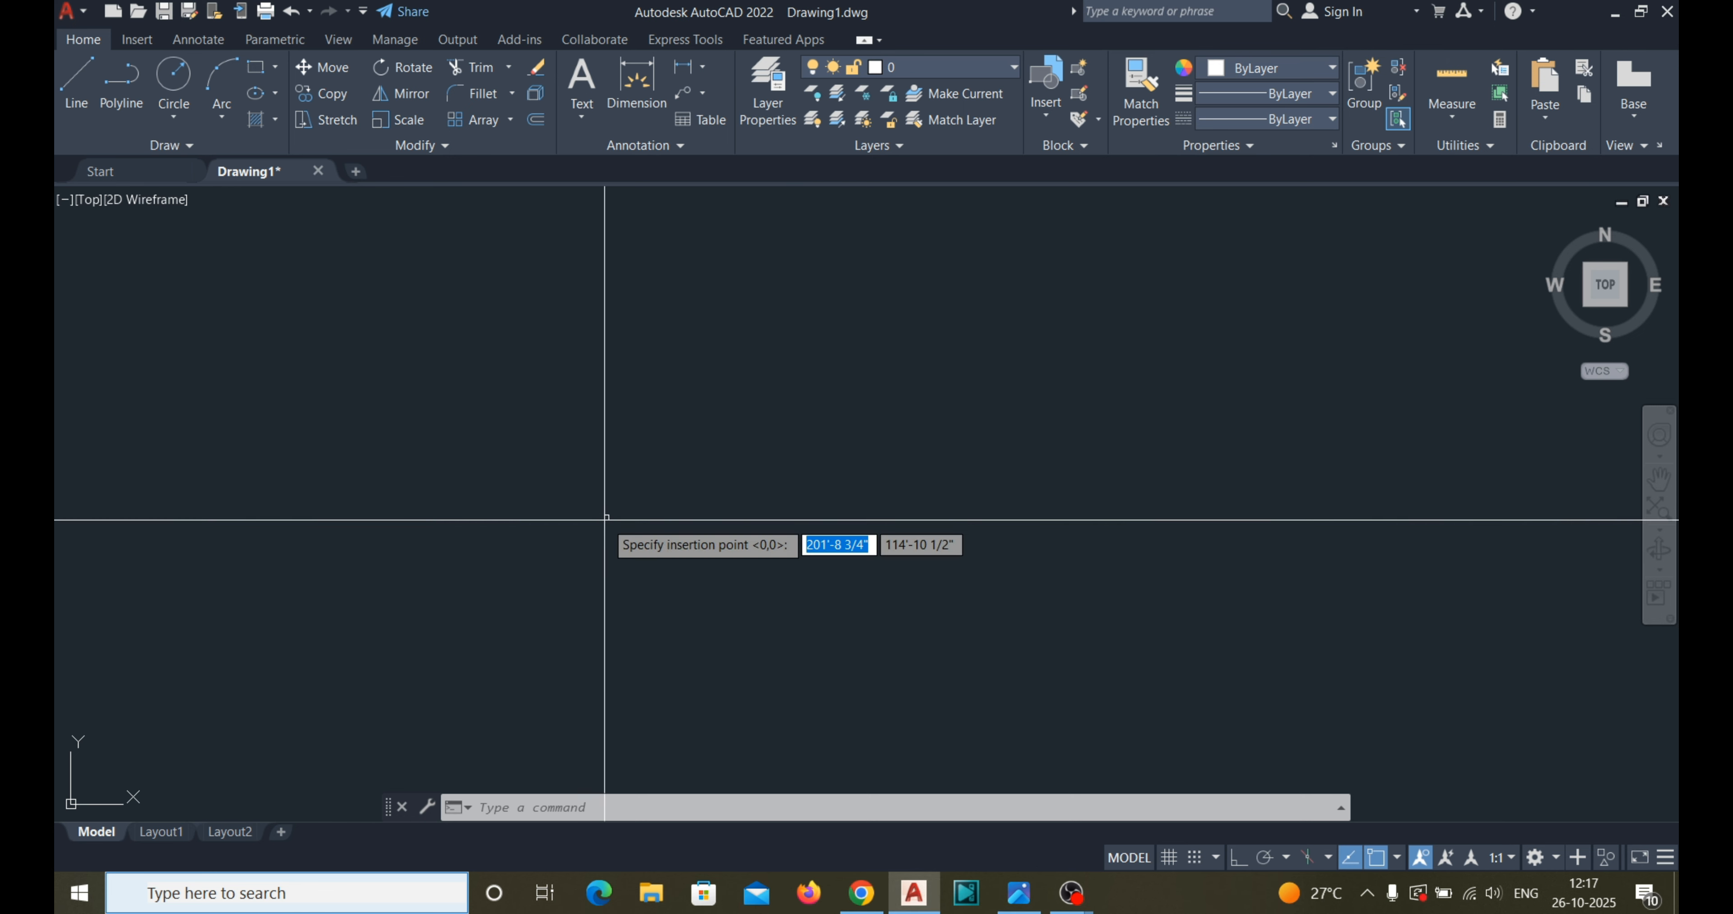
{"action": "left_click", "coordinate": [565, 608]}
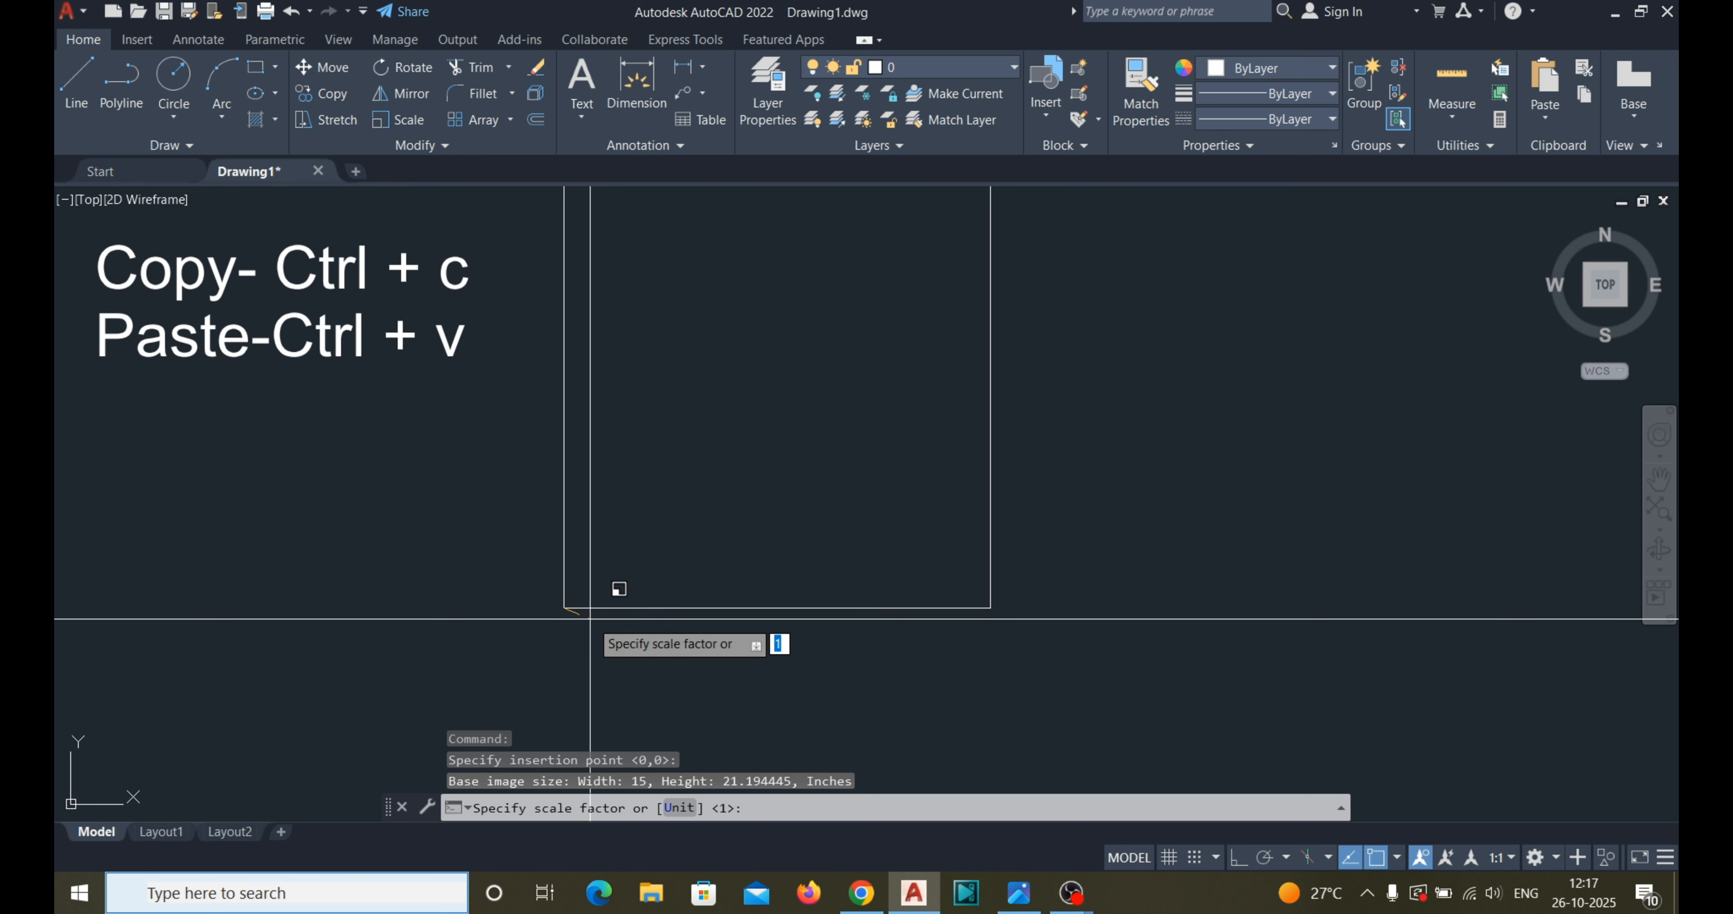
{"action": "left_click", "coordinate": [590, 619]}
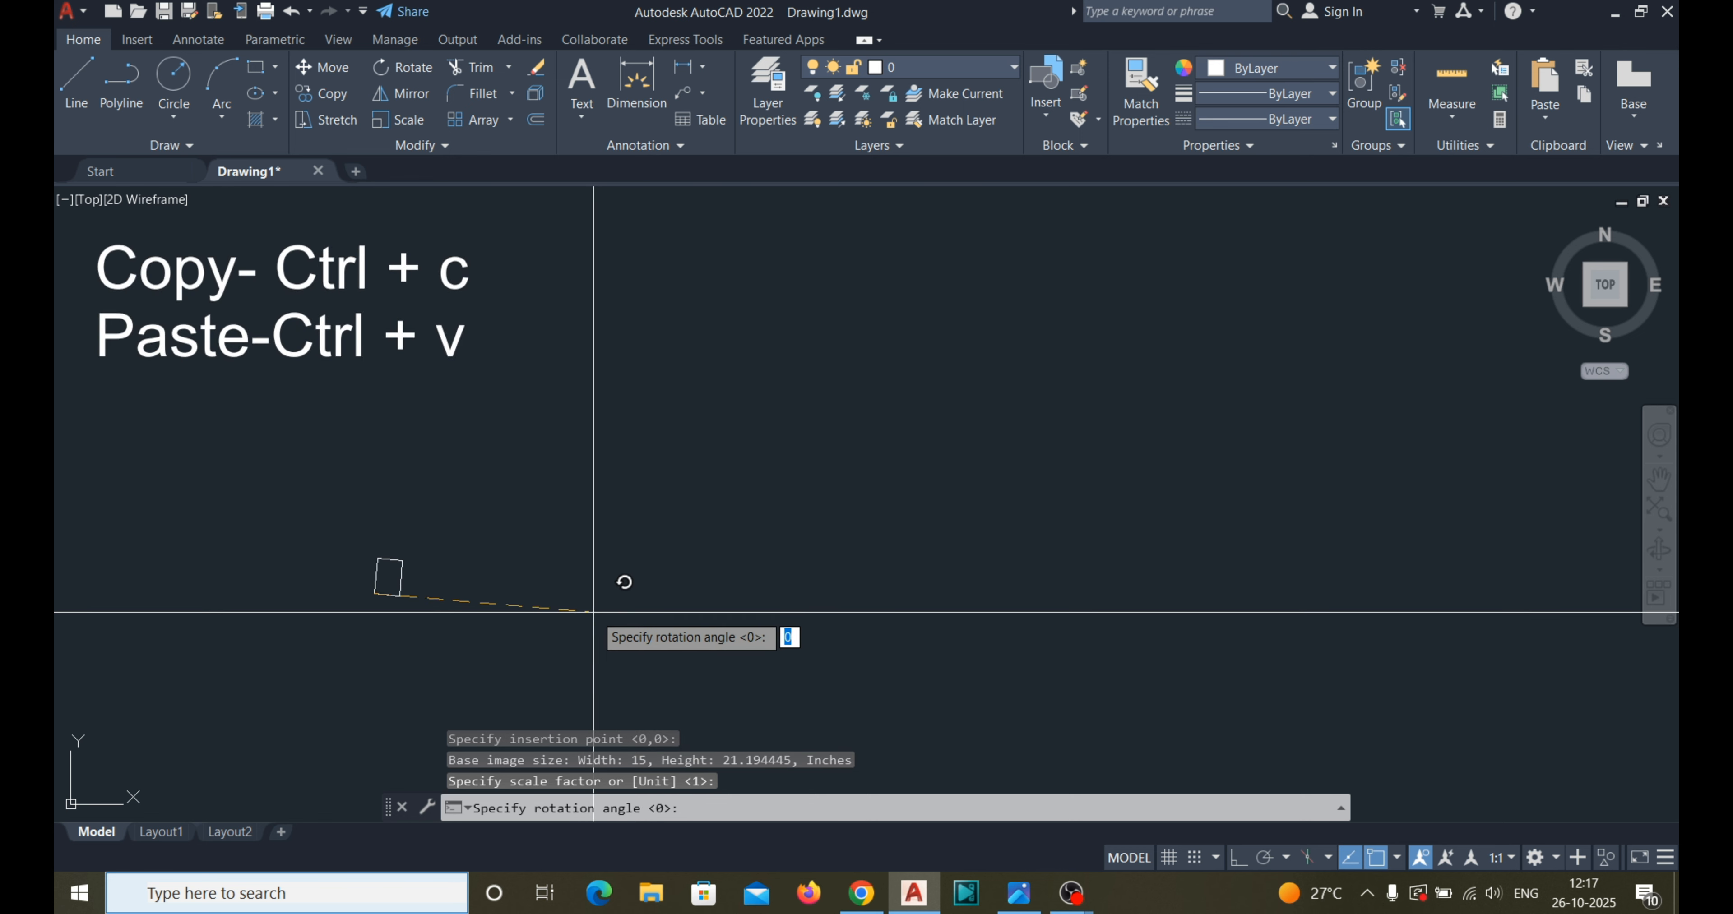
{"action": "left_click", "coordinate": [1238, 861]}
{"action": "left_click", "coordinate": [510, 579]}
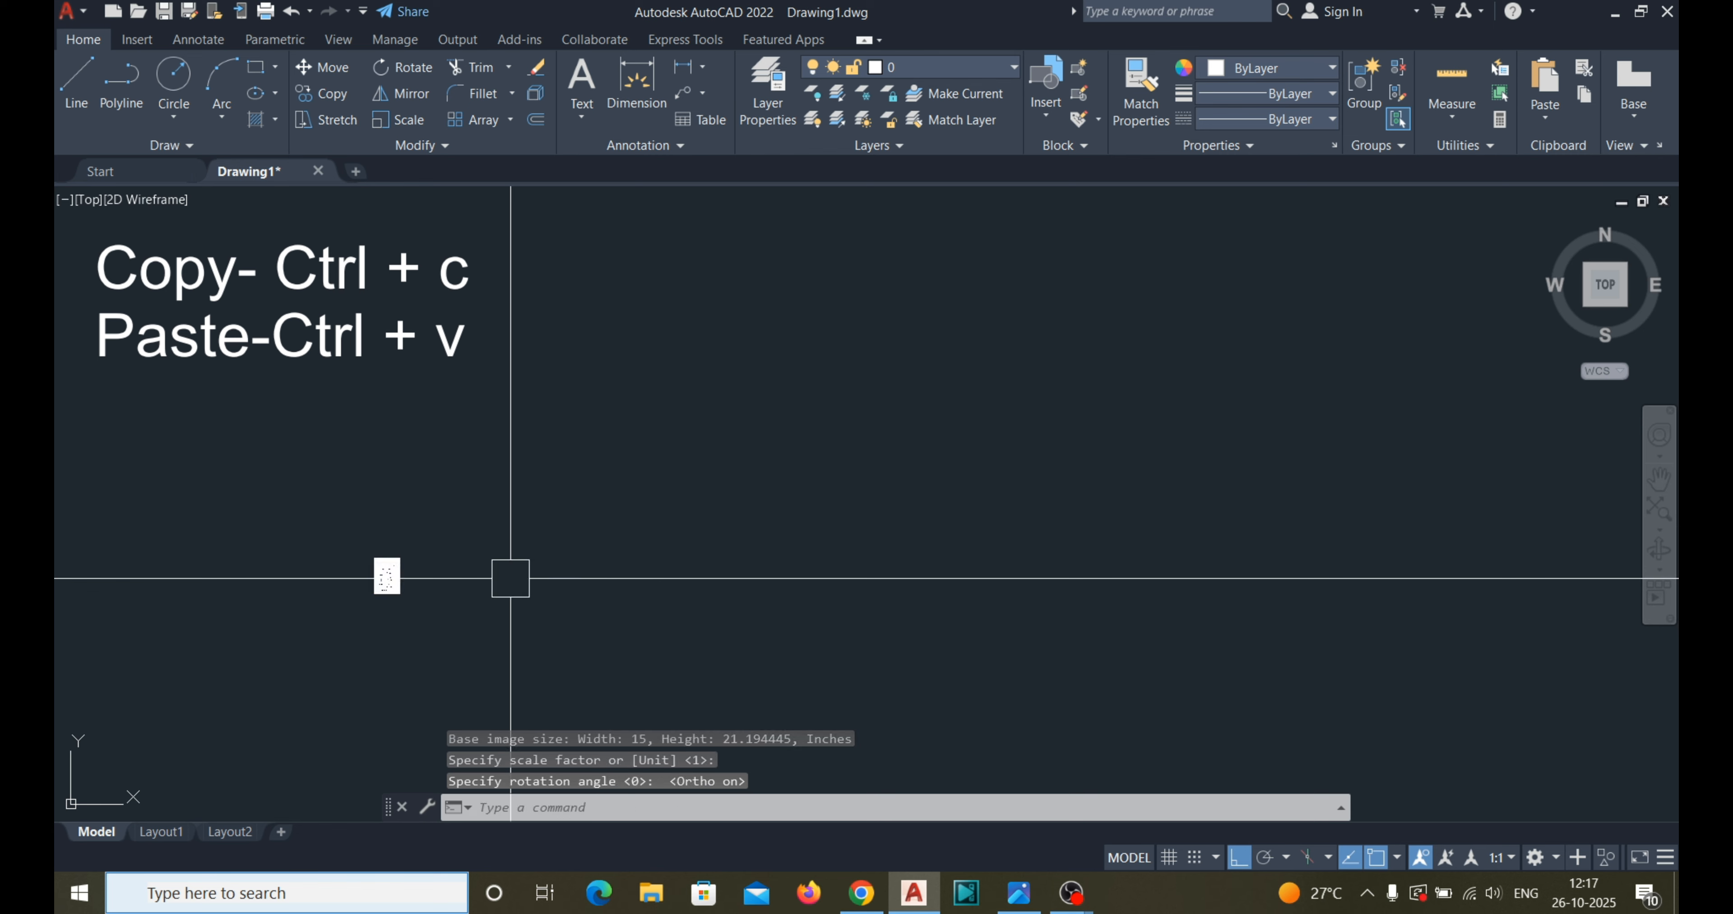
{"action": "scroll", "coordinate": [345, 617], "scroll_direction": "up", "scroll_amount": 3}
{"action": "scroll", "coordinate": [463, 549], "scroll_direction": "up", "scroll_amount": 5}
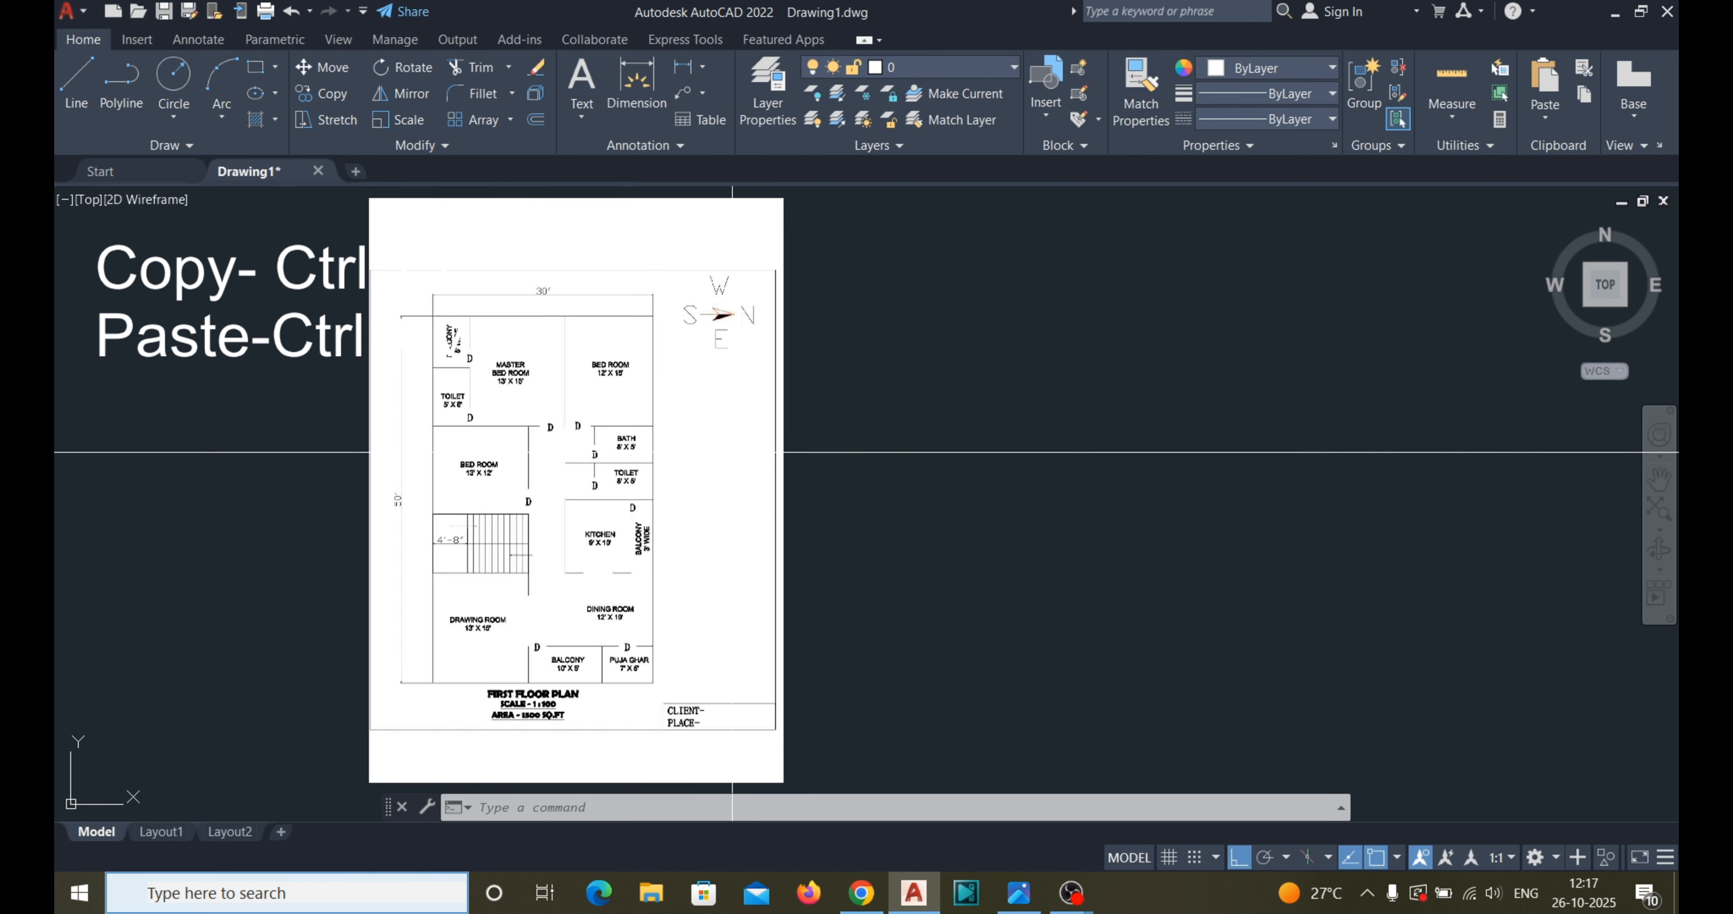
{"action": "middle_click_drag", "start_coordinate": [956, 521], "coordinate": [824, 521]}
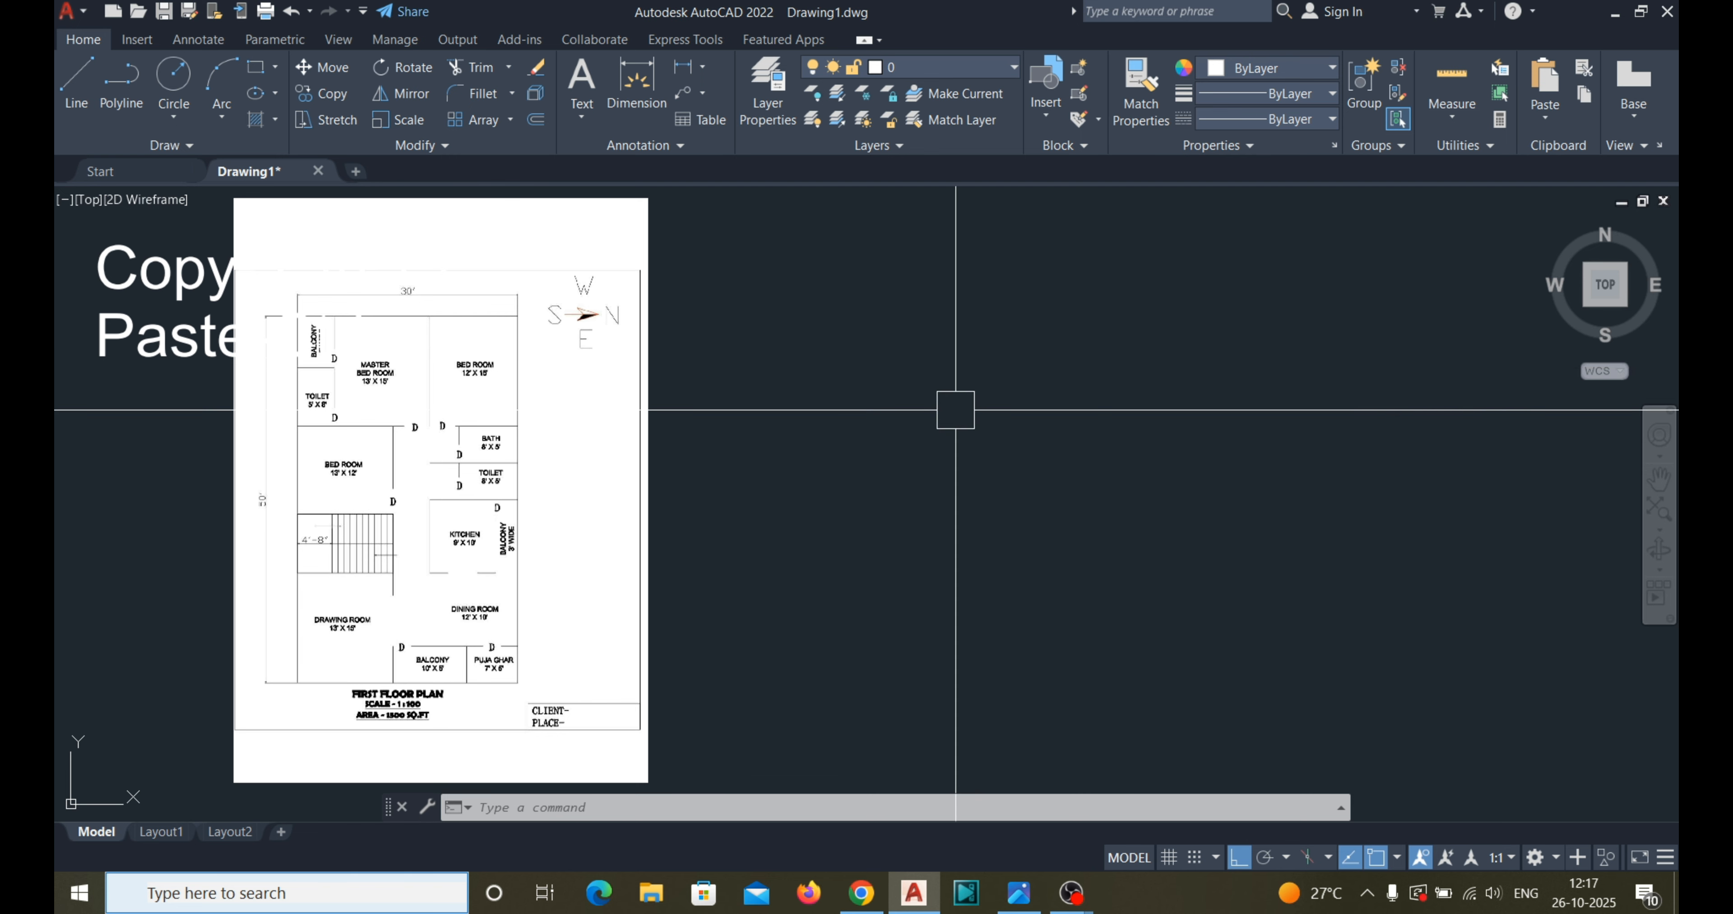
Draw a 30' by 50' rectangle beside the reference image as the outer boundary of the floor plan.
{"action": "type", "text": "REC"}
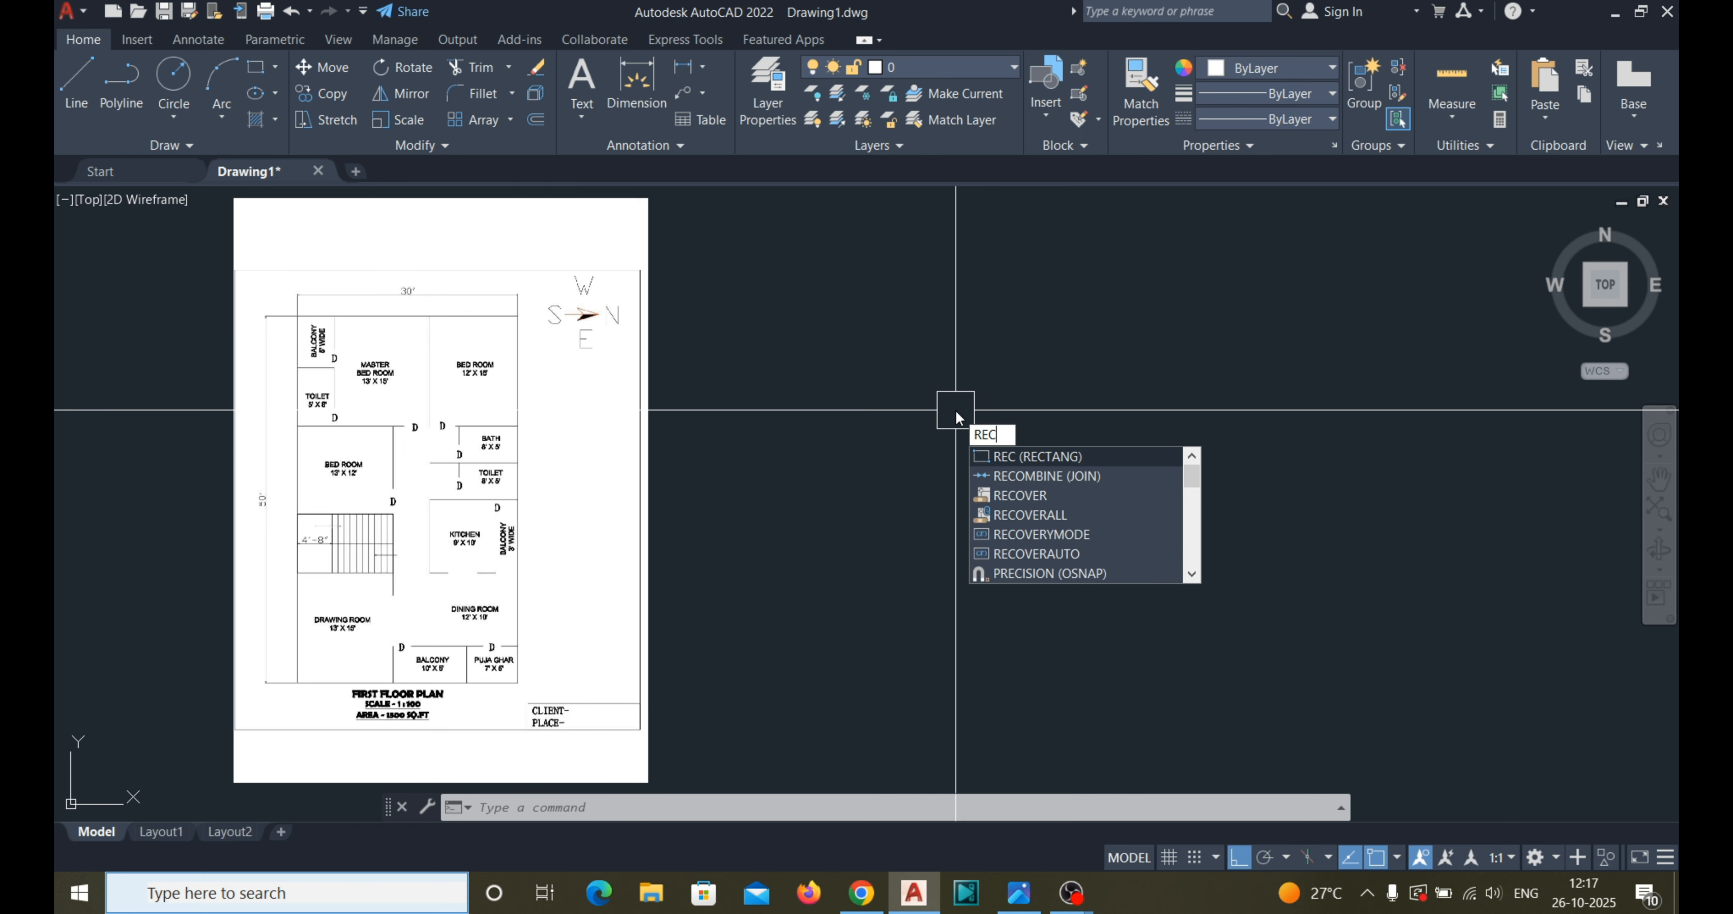
{"action": "key", "text": "Return"}
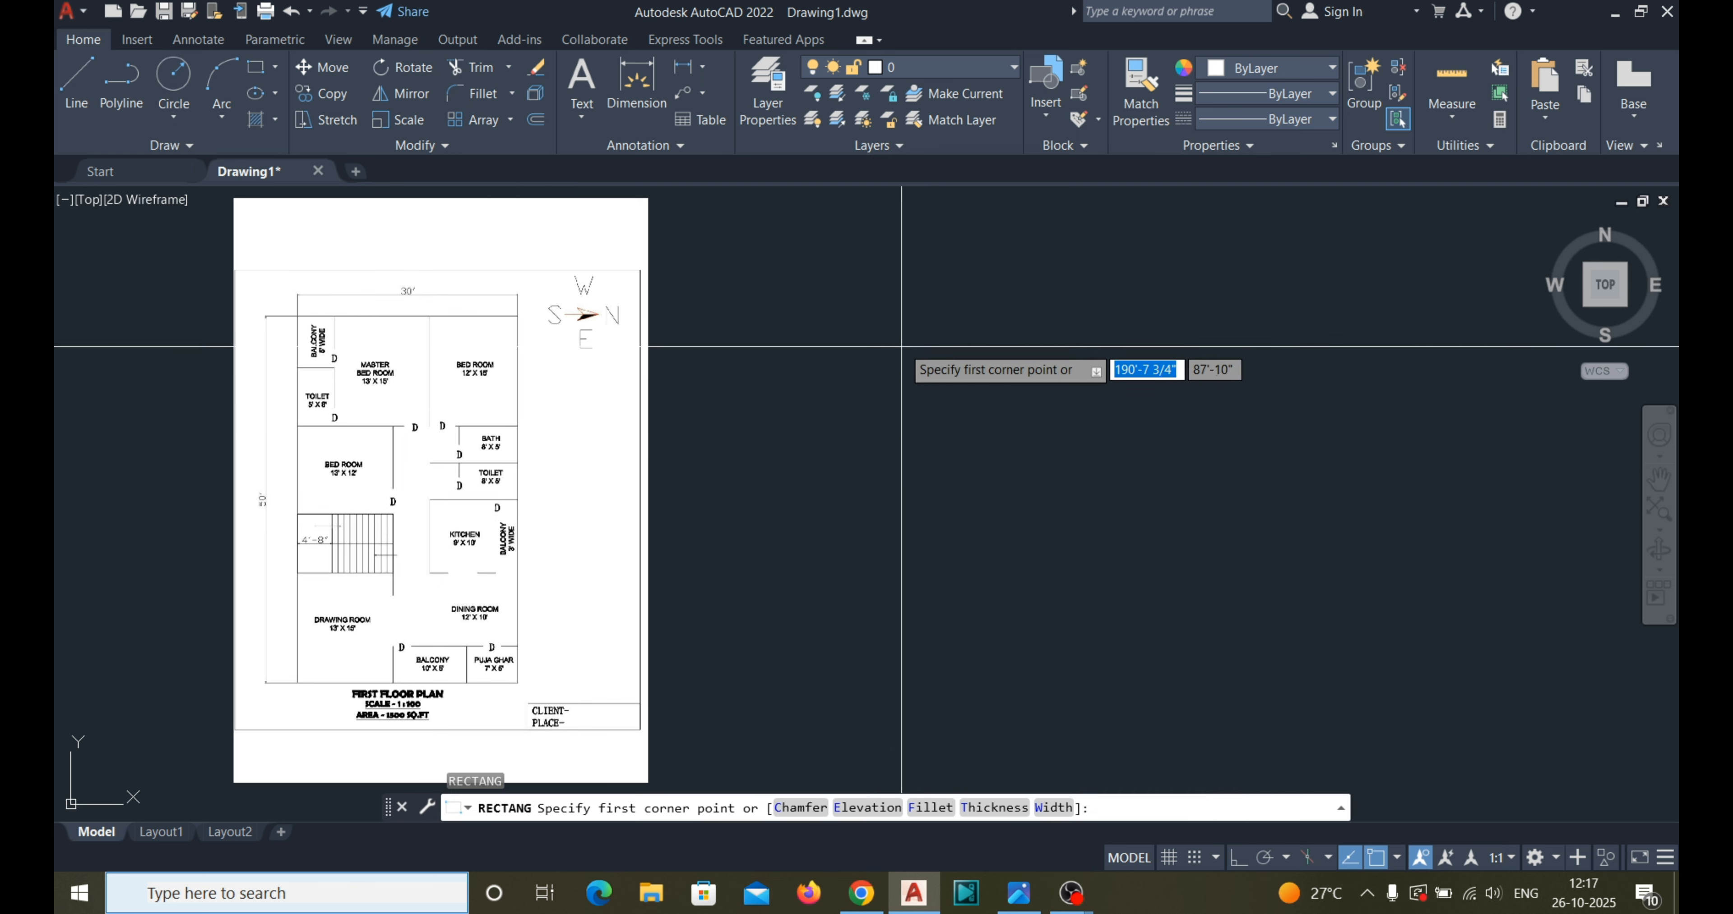
{"action": "left_click", "coordinate": [875, 294]}
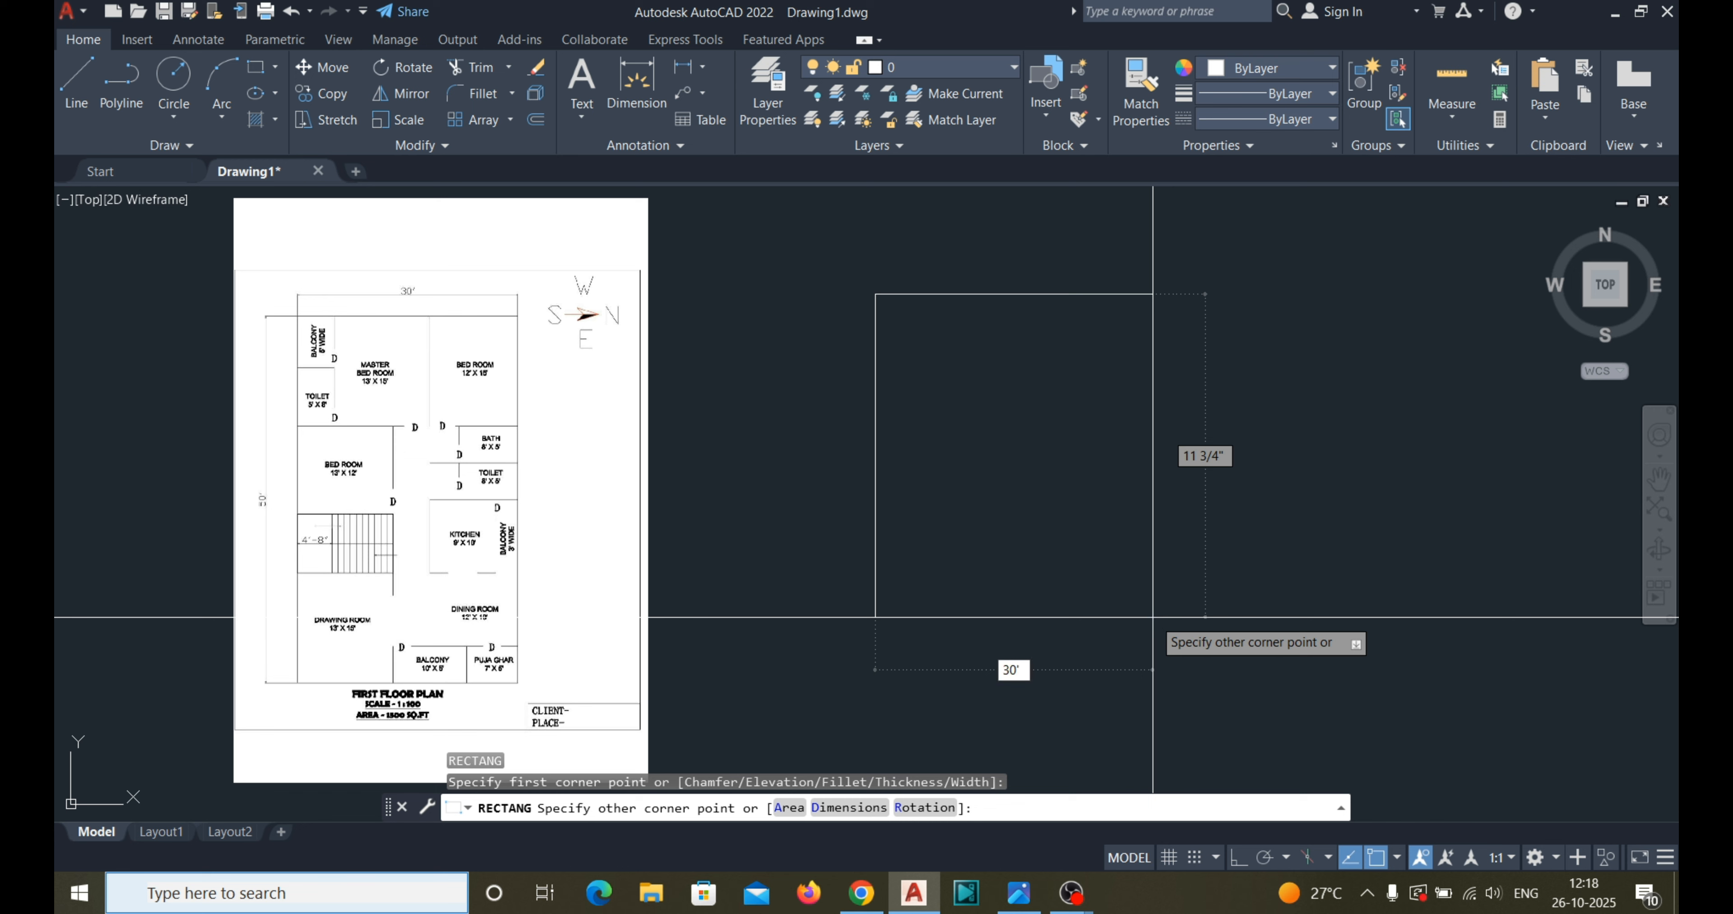
{"action": "key", "text": "Tab"}
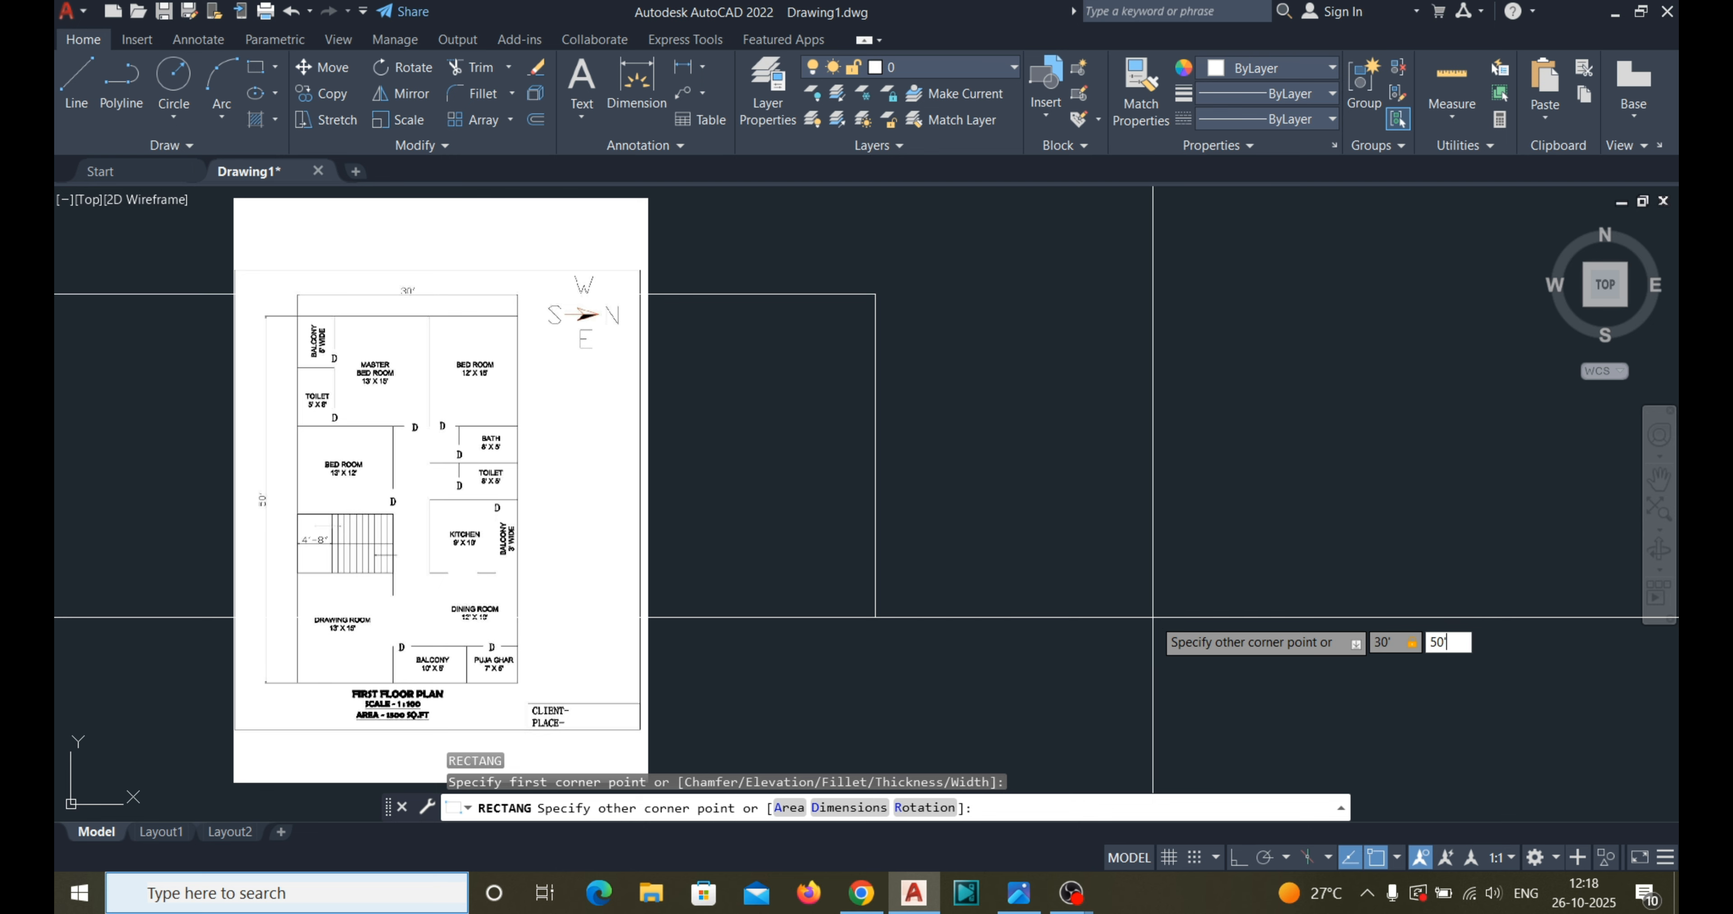
{"action": "key", "text": "Return"}
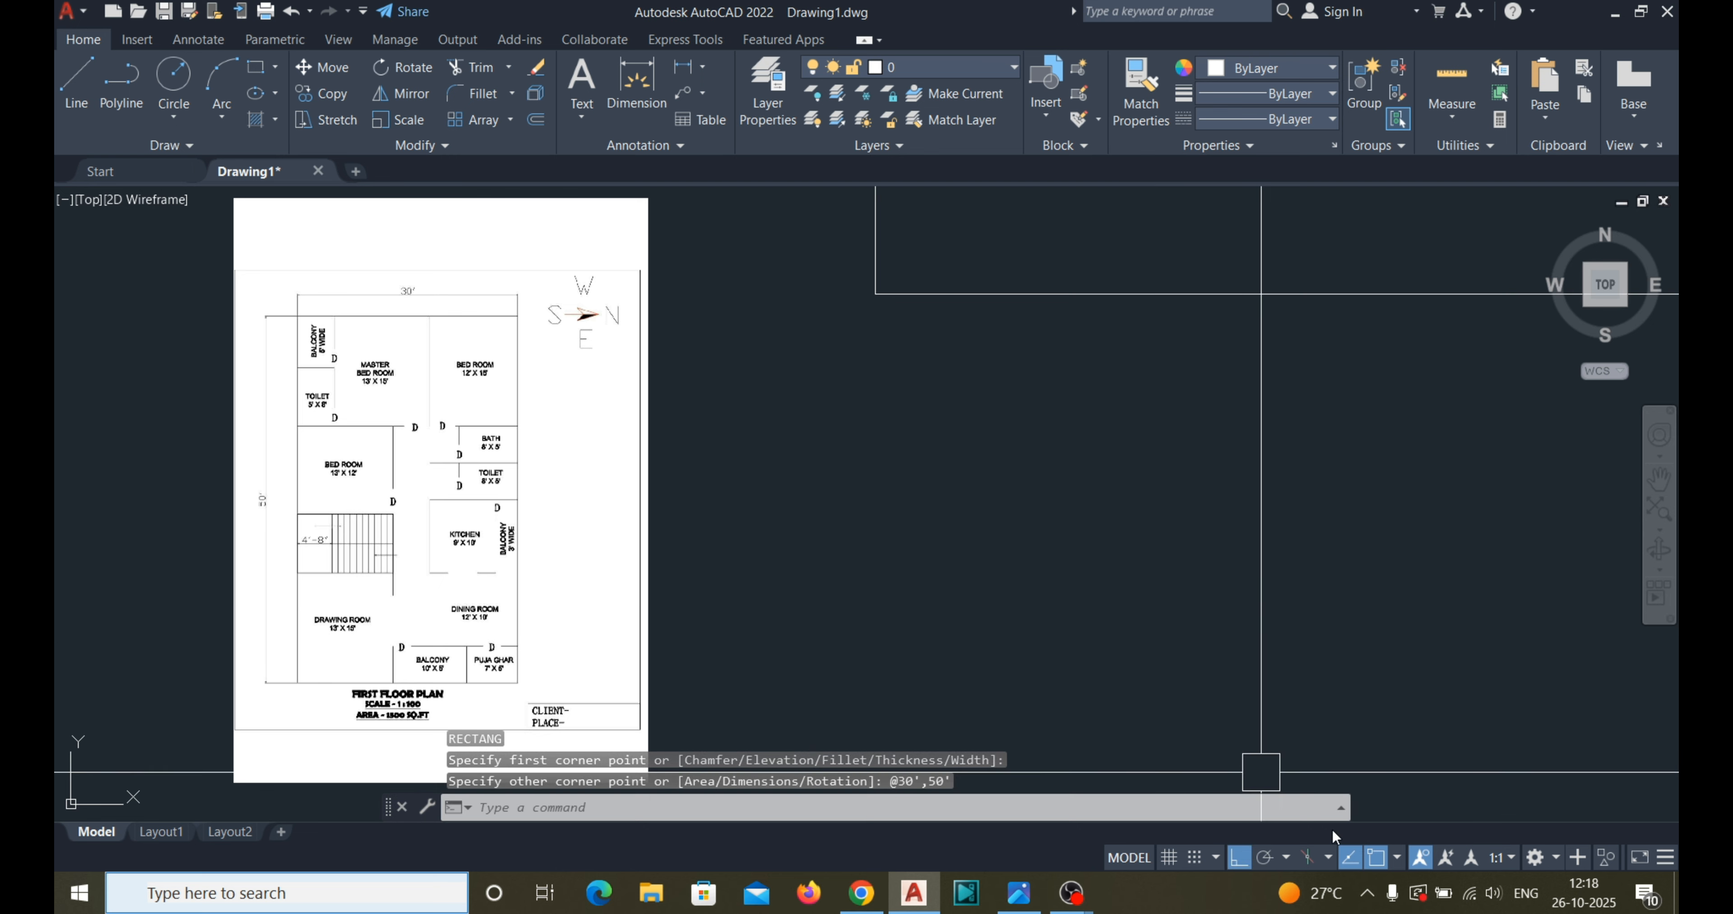
Add a linear dimension to the rectangle's top edge, placing the dimension line just above it.
{"action": "scroll", "coordinate": [1044, 547], "scroll_direction": "down", "scroll_amount": 6}
{"action": "scroll", "coordinate": [867, 593], "scroll_direction": "down", "scroll_amount": 5}
{"action": "scroll", "coordinate": [866, 595], "scroll_direction": "up", "scroll_amount": 4}
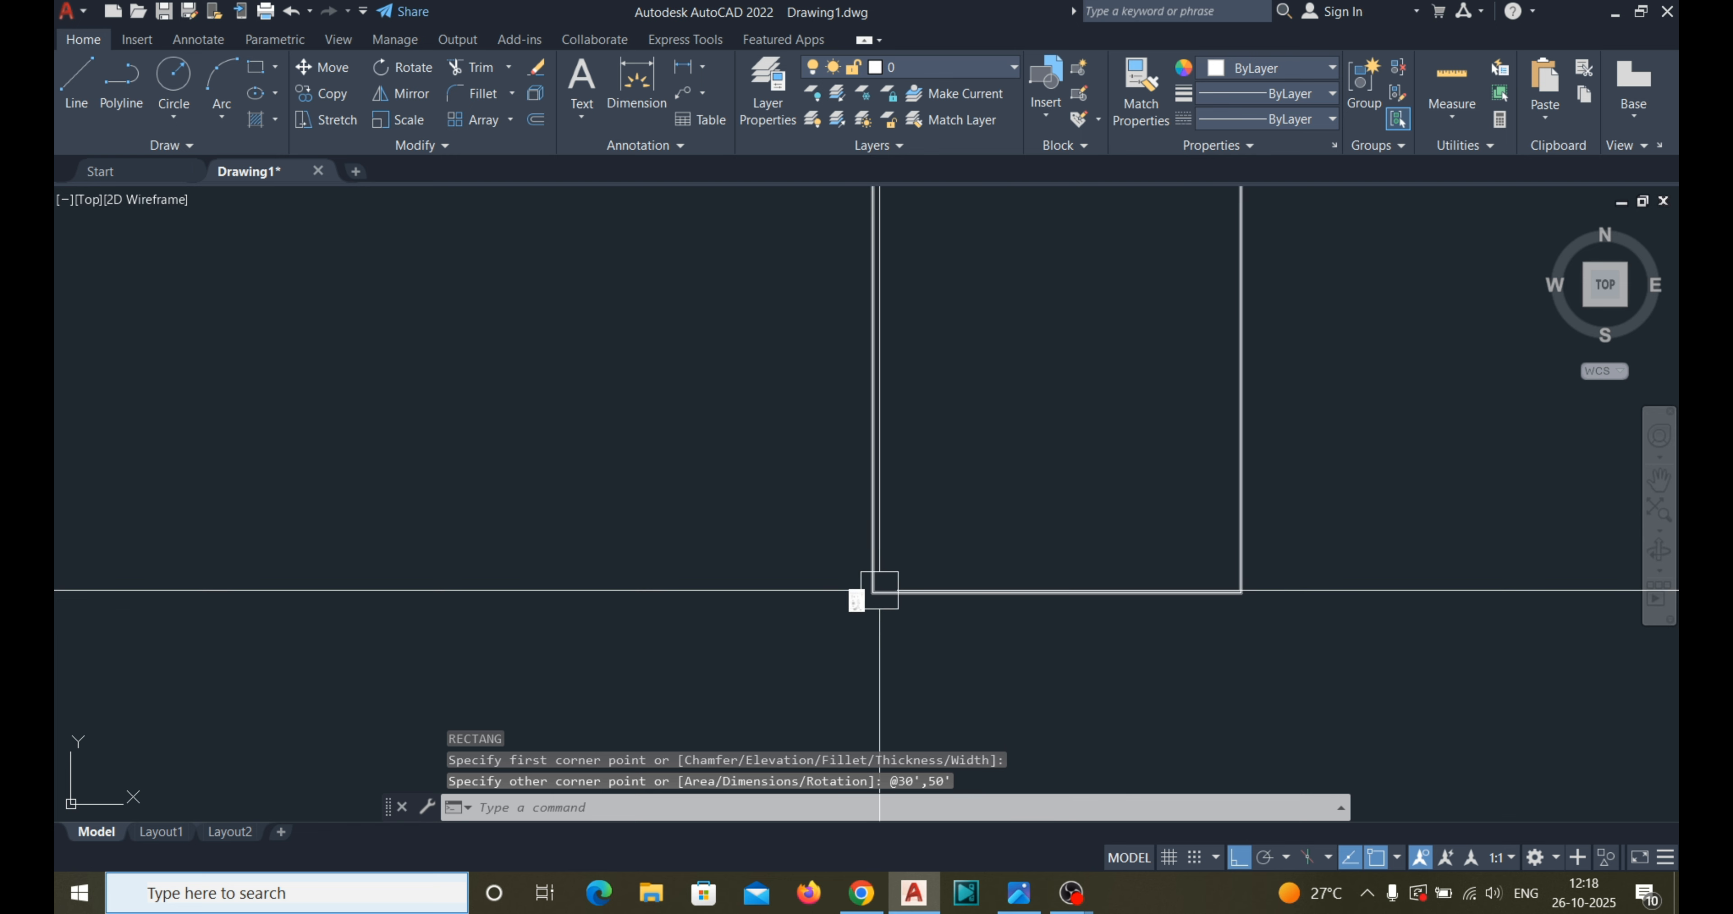
{"action": "scroll", "coordinate": [853, 594], "scroll_direction": "down", "scroll_amount": 6}
{"action": "scroll", "coordinate": [852, 607], "scroll_direction": "up", "scroll_amount": 4}
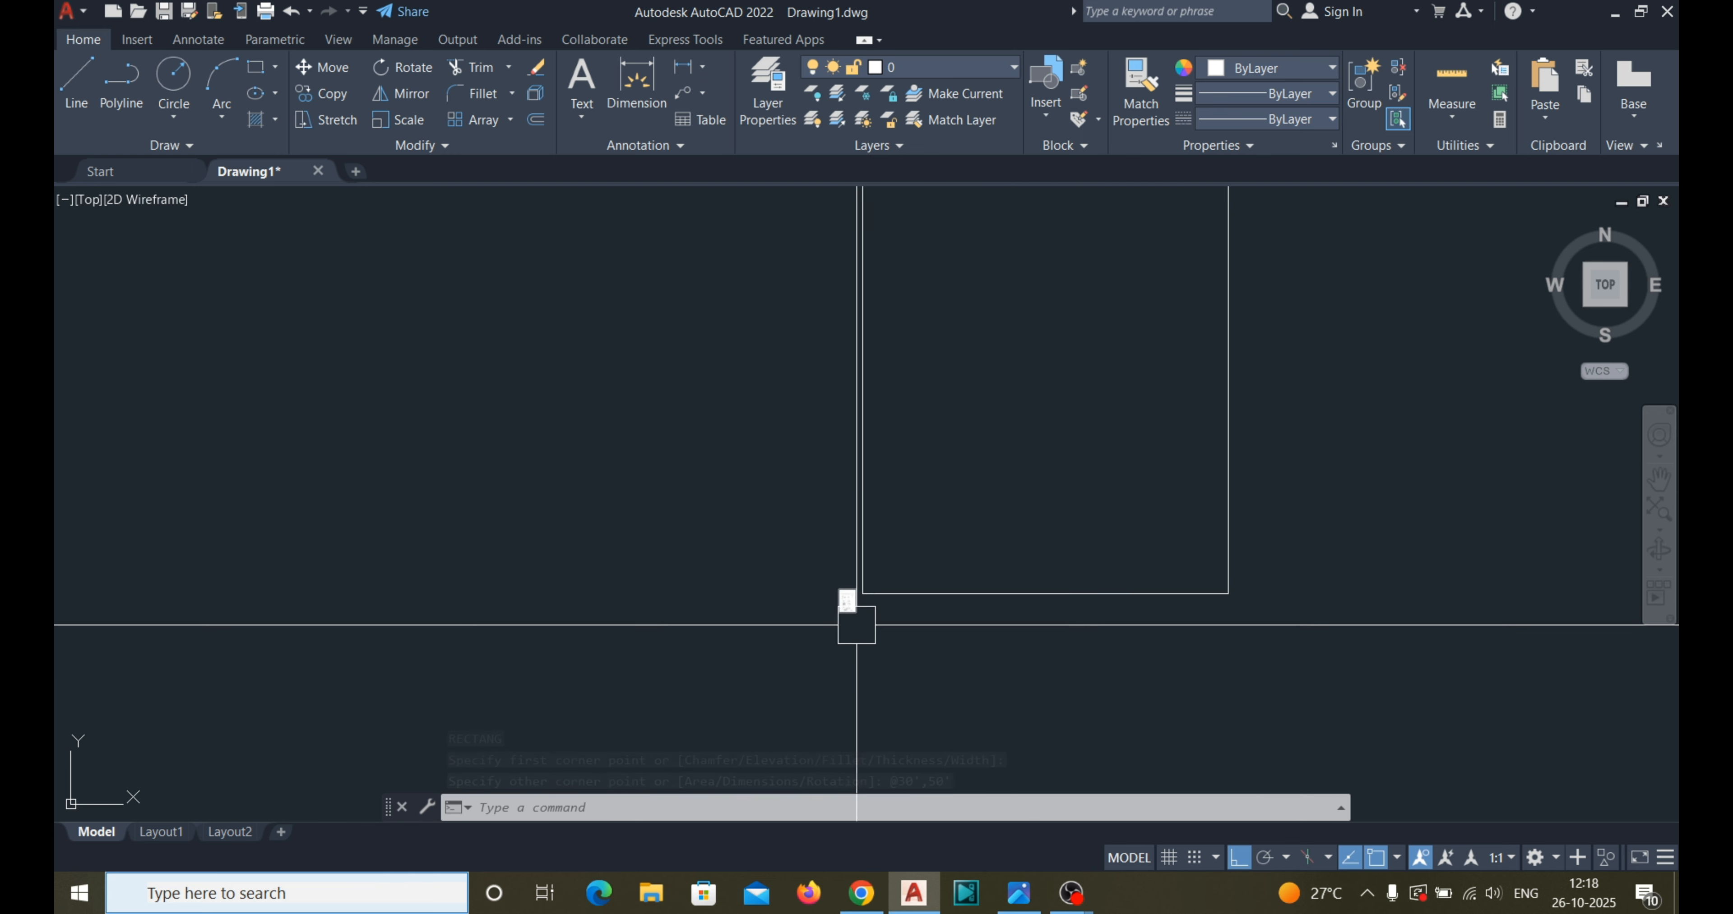
{"action": "scroll", "coordinate": [890, 662], "scroll_direction": "down", "scroll_amount": 5}
{"action": "left_click", "coordinate": [694, 89]}
{"action": "scroll", "coordinate": [908, 523], "scroll_direction": "up", "scroll_amount": 4}
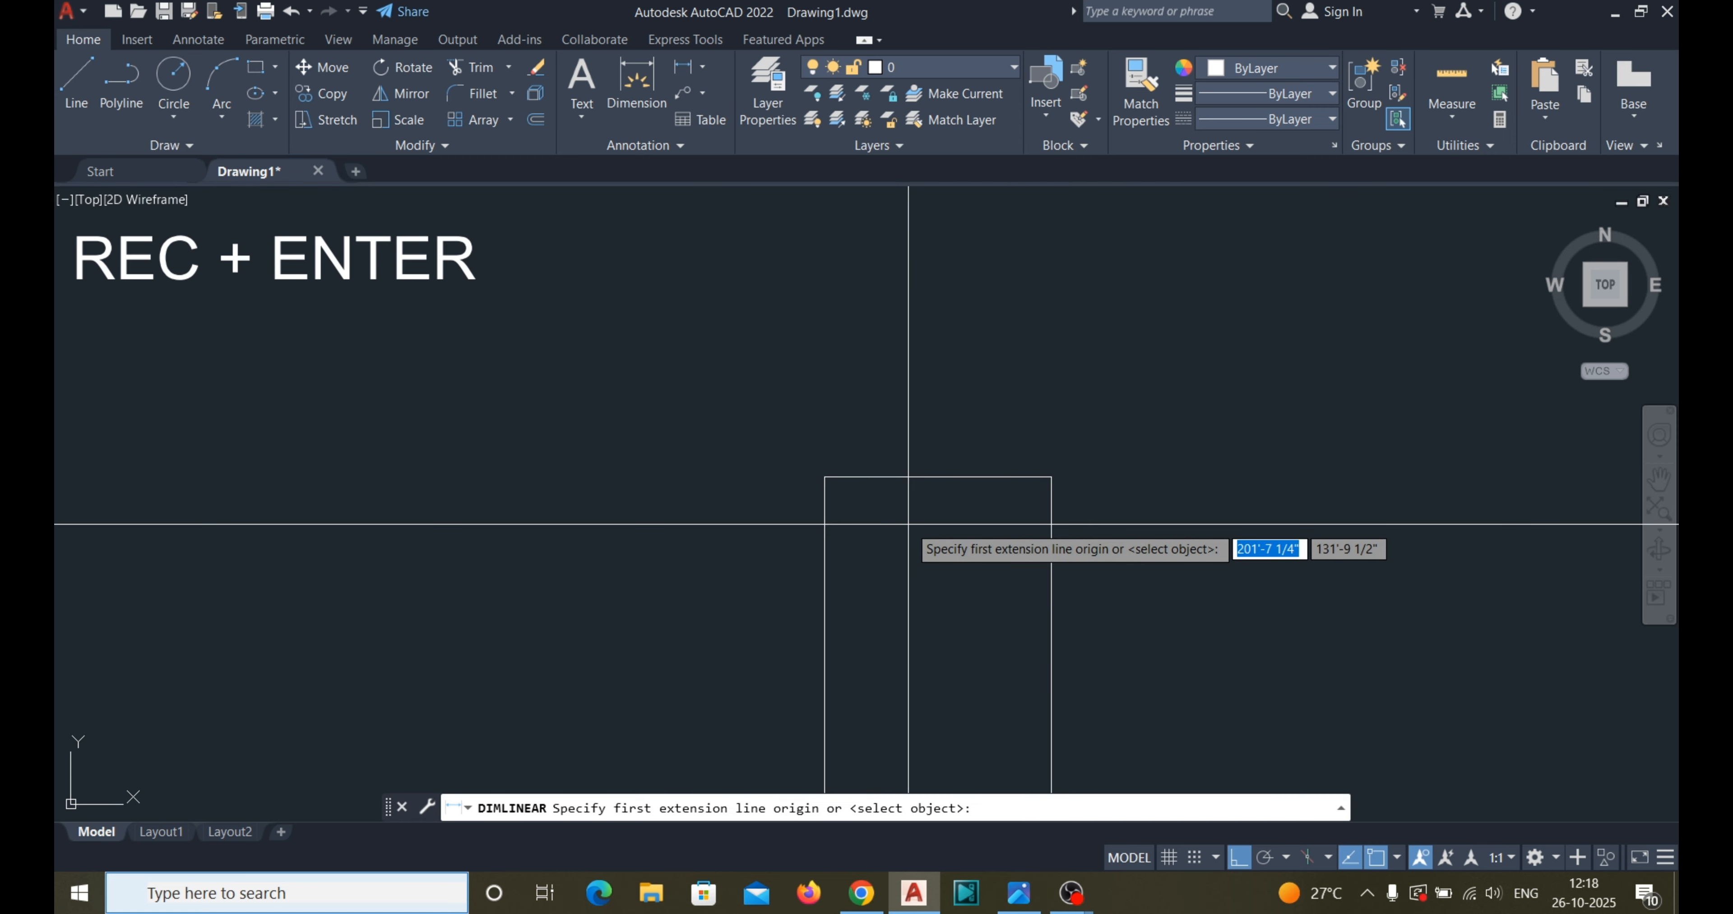
{"action": "key", "text": "Return"}
{"action": "left_click", "coordinate": [913, 478]}
{"action": "scroll", "coordinate": [912, 477], "scroll_direction": "up", "scroll_amount": 4}
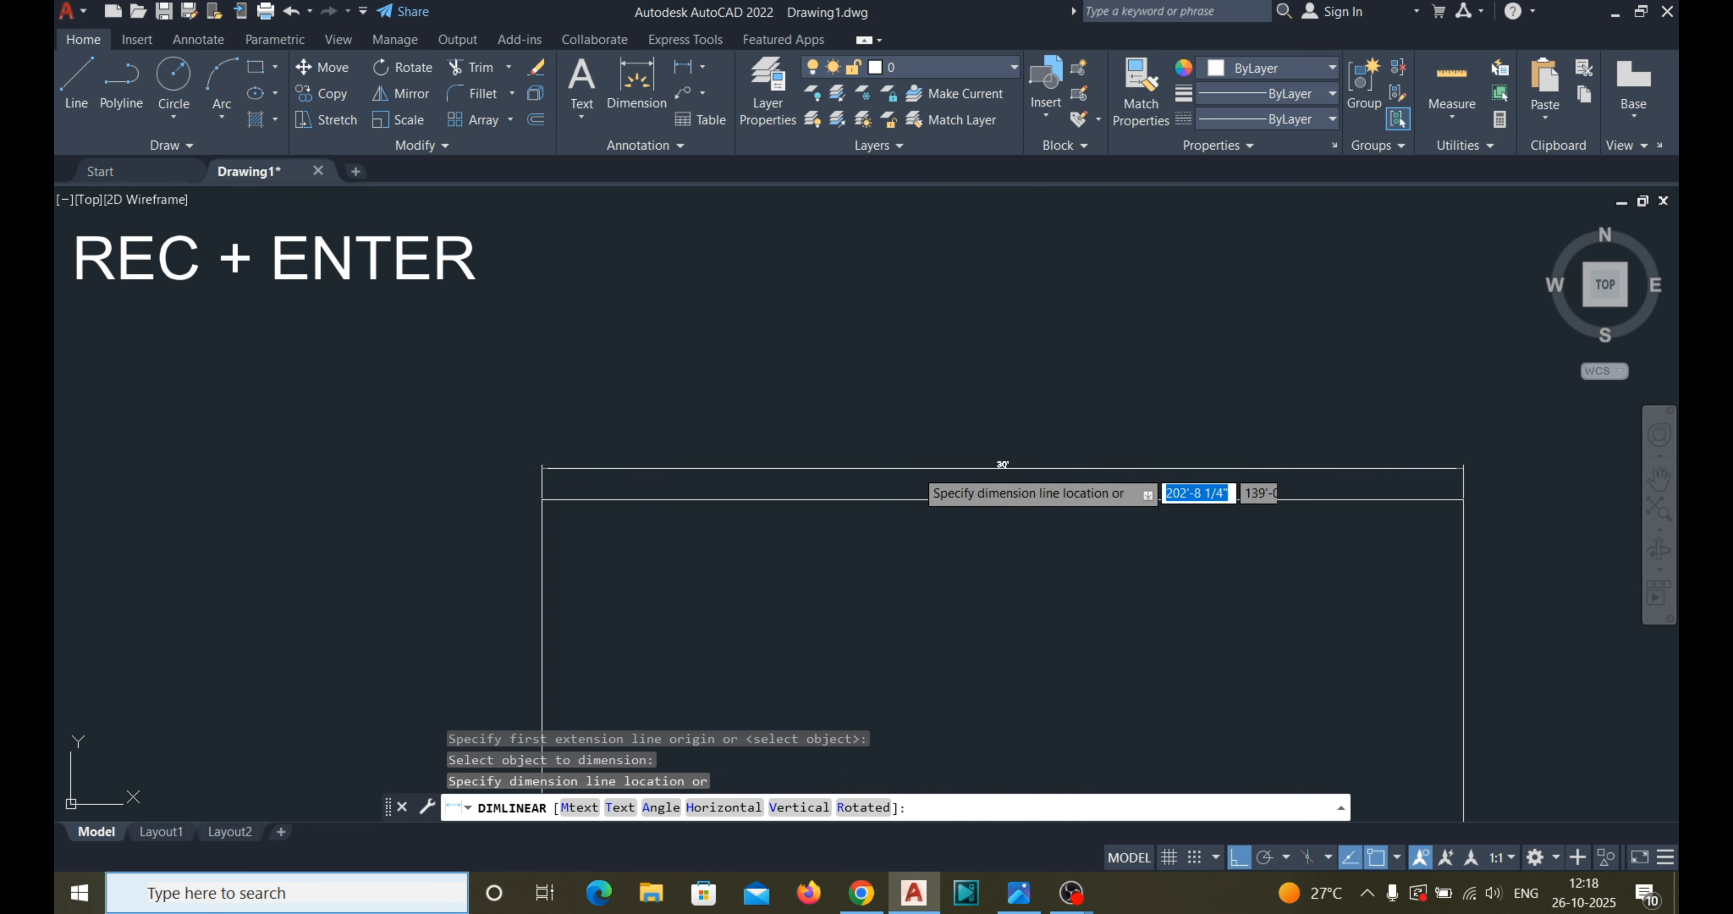
{"action": "left_click", "coordinate": [951, 457]}
{"action": "scroll", "coordinate": [807, 362], "scroll_direction": "down", "scroll_amount": 3}
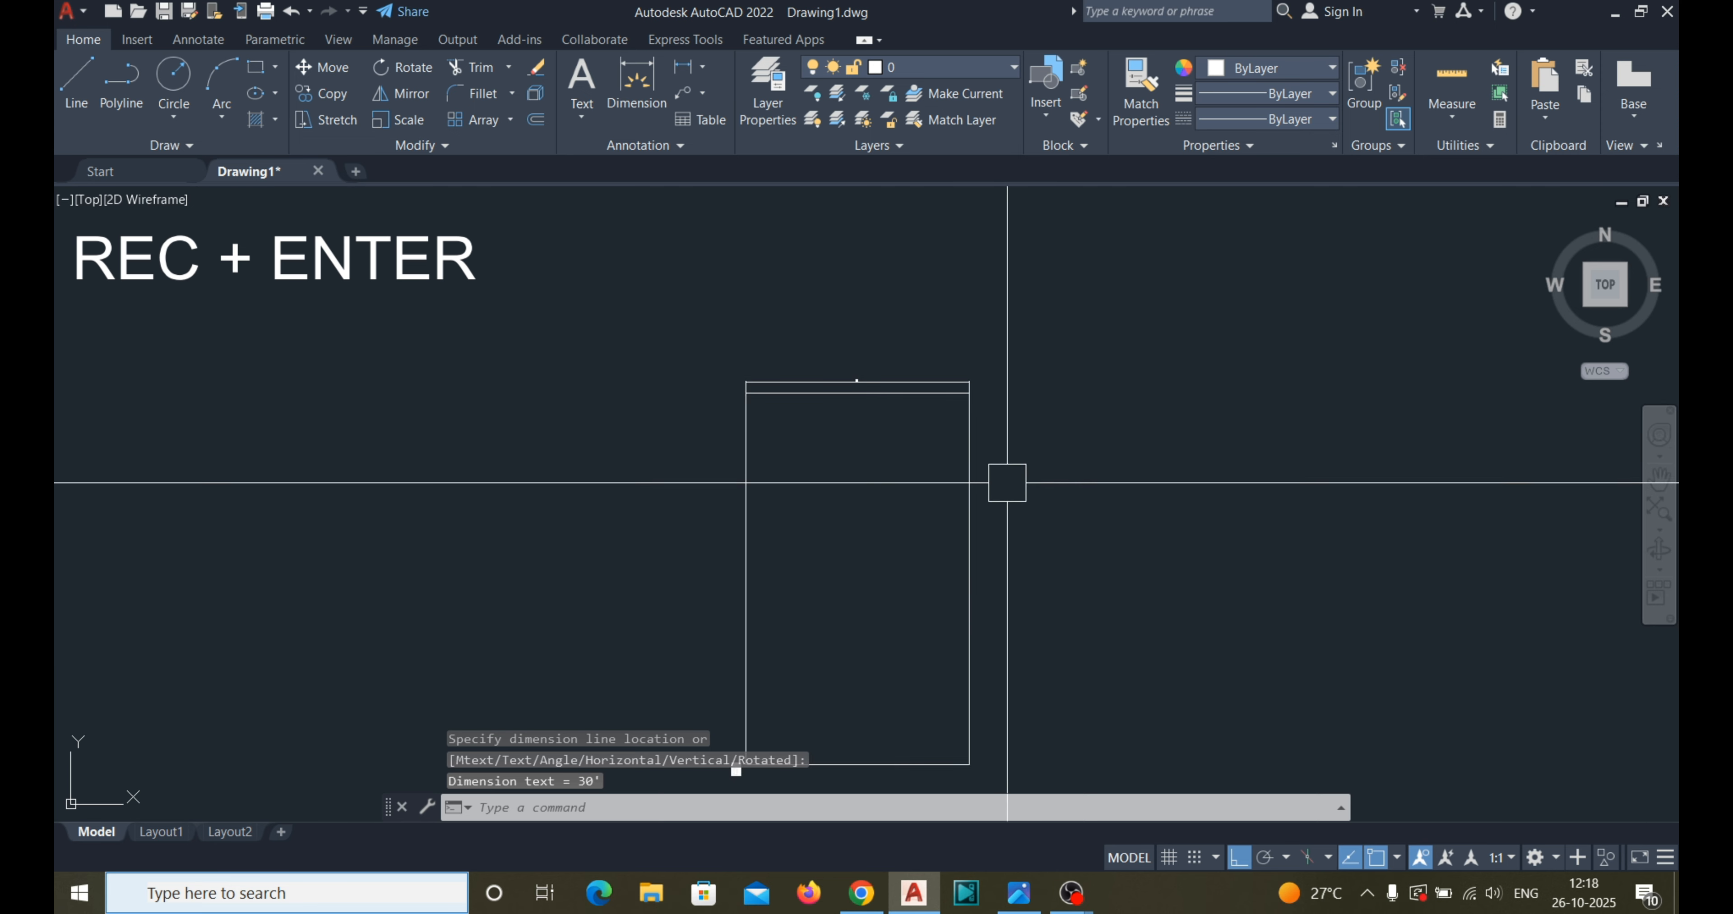
Add a linear dimension to the rectangle's right edge, placing the dimension line just outside it.
{"action": "scroll", "coordinate": [982, 501], "scroll_direction": "up", "scroll_amount": 2}
{"action": "key", "text": "Return"}
{"action": "key", "text": "Return"}
{"action": "left_click", "coordinate": [959, 487]}
{"action": "left_click", "coordinate": [984, 487]}
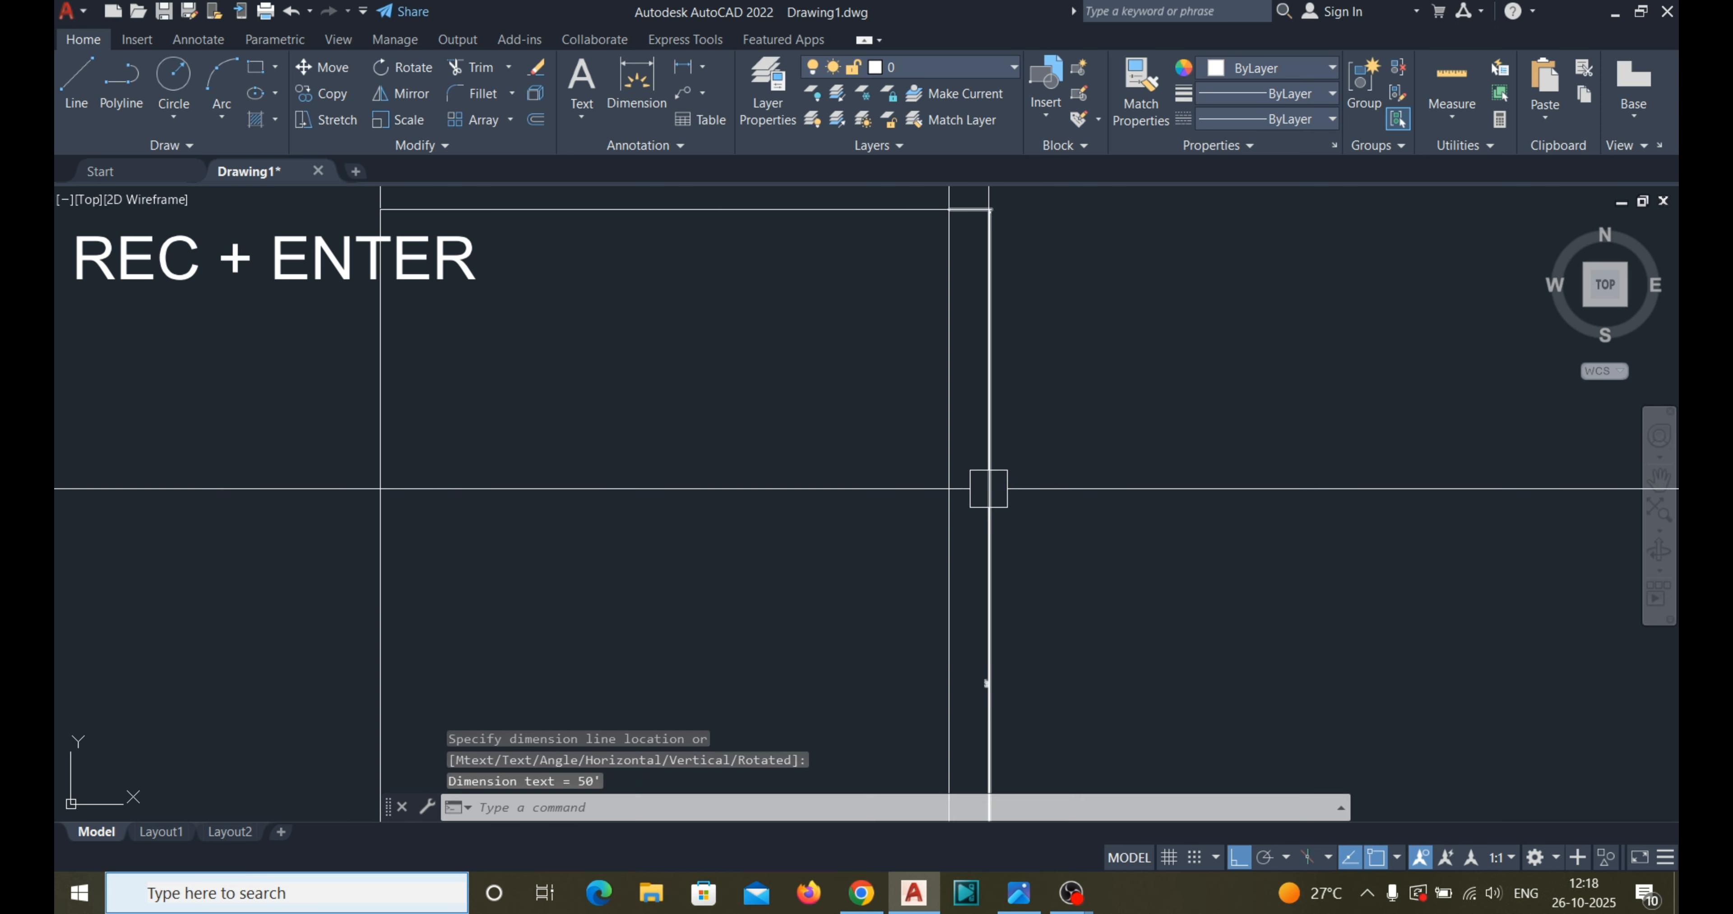
{"action": "scroll", "coordinate": [995, 699], "scroll_direction": "up", "scroll_amount": 8}
{"action": "scroll", "coordinate": [997, 706], "scroll_direction": "down", "scroll_amount": 4}
{"action": "scroll", "coordinate": [808, 286], "scroll_direction": "up", "scroll_amount": 5}
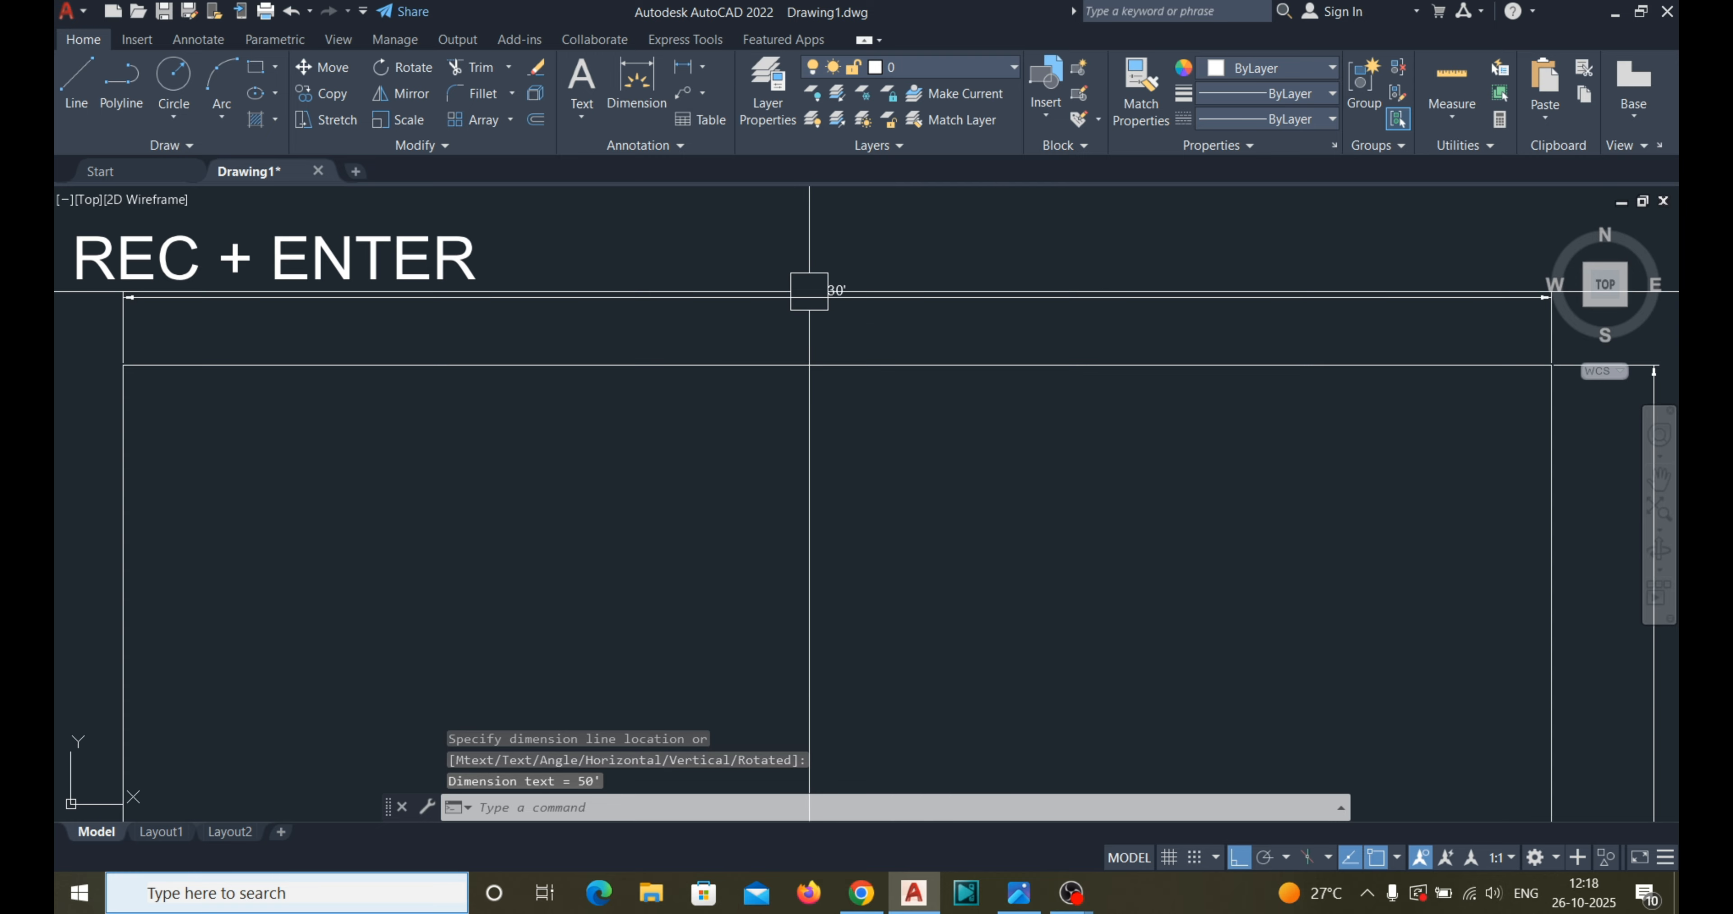
{"action": "scroll", "coordinate": [856, 301], "scroll_direction": "down", "scroll_amount": 5}
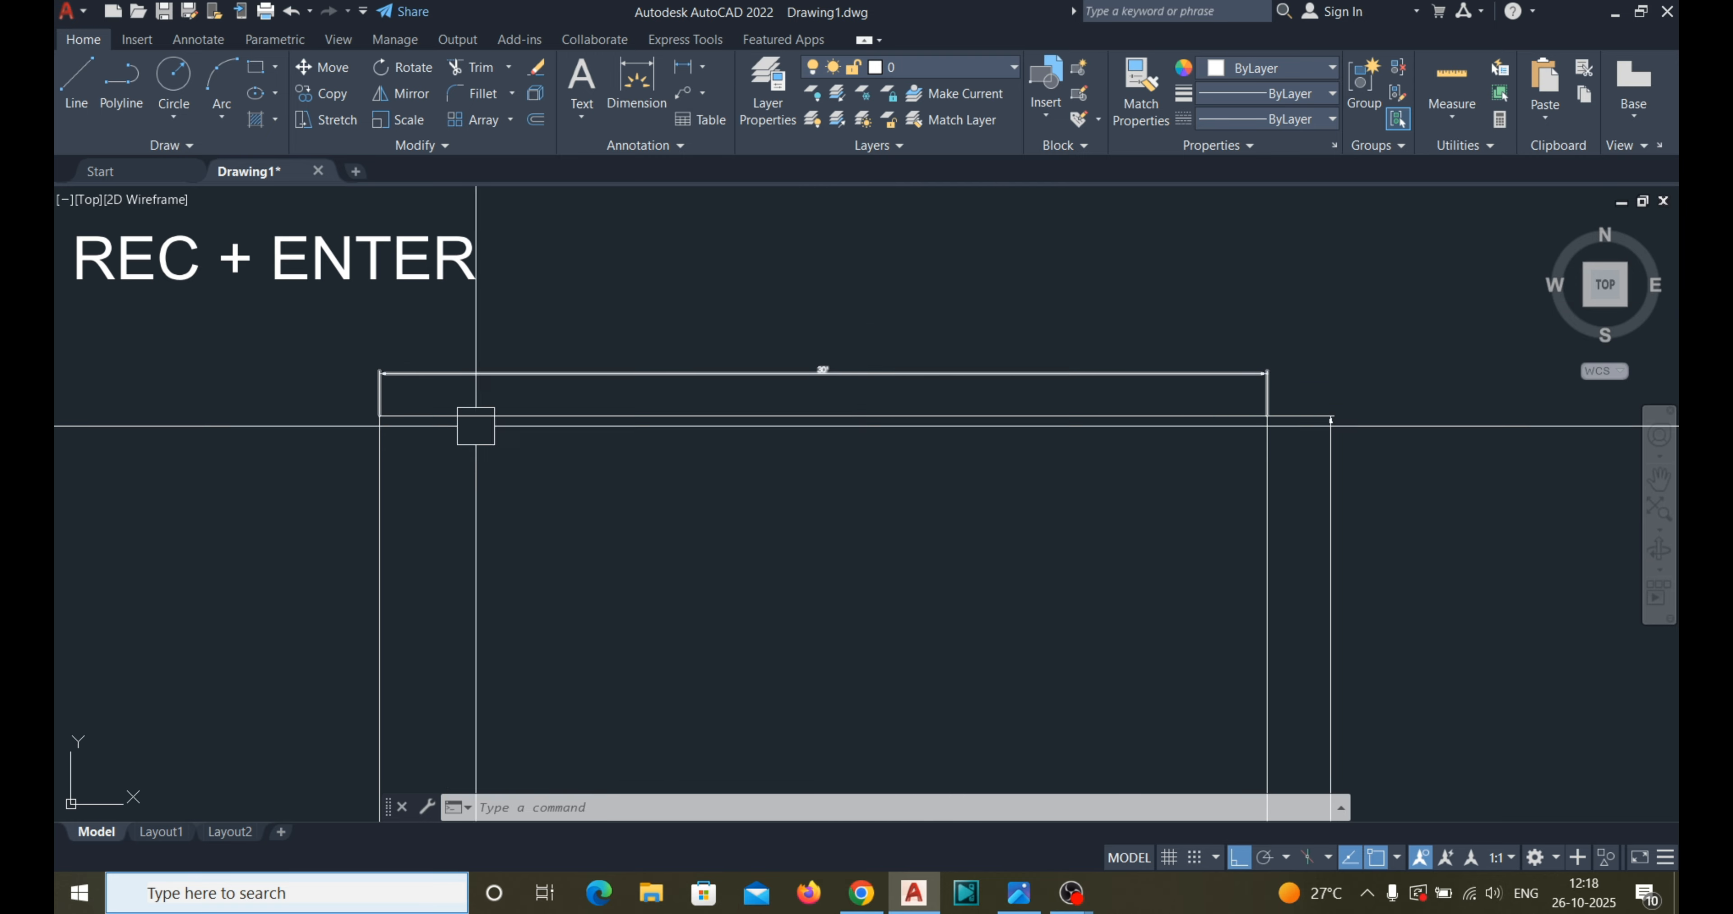
{"action": "scroll", "coordinate": [437, 349], "scroll_direction": "down", "scroll_amount": 5}
{"action": "scroll", "coordinate": [580, 587], "scroll_direction": "up", "scroll_amount": 4}
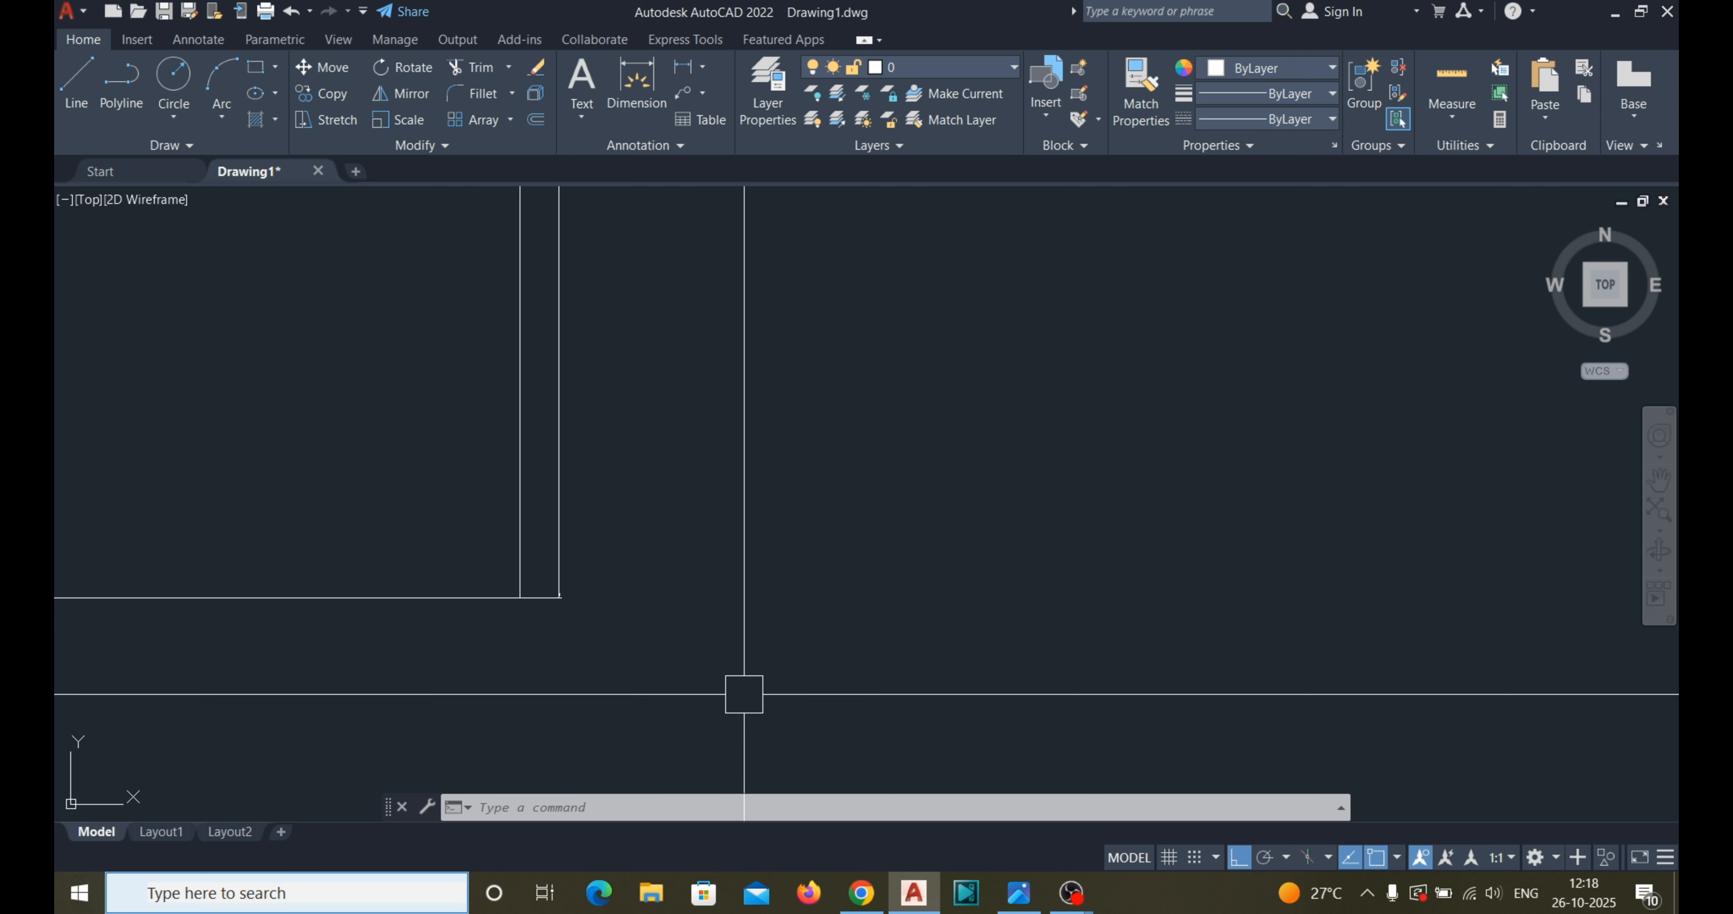
Modify the ISO-25 dimension style to use an arrow size of 1' and a text height of 1'.
{"action": "scroll", "coordinate": [738, 546], "scroll_direction": "down", "scroll_amount": 3}
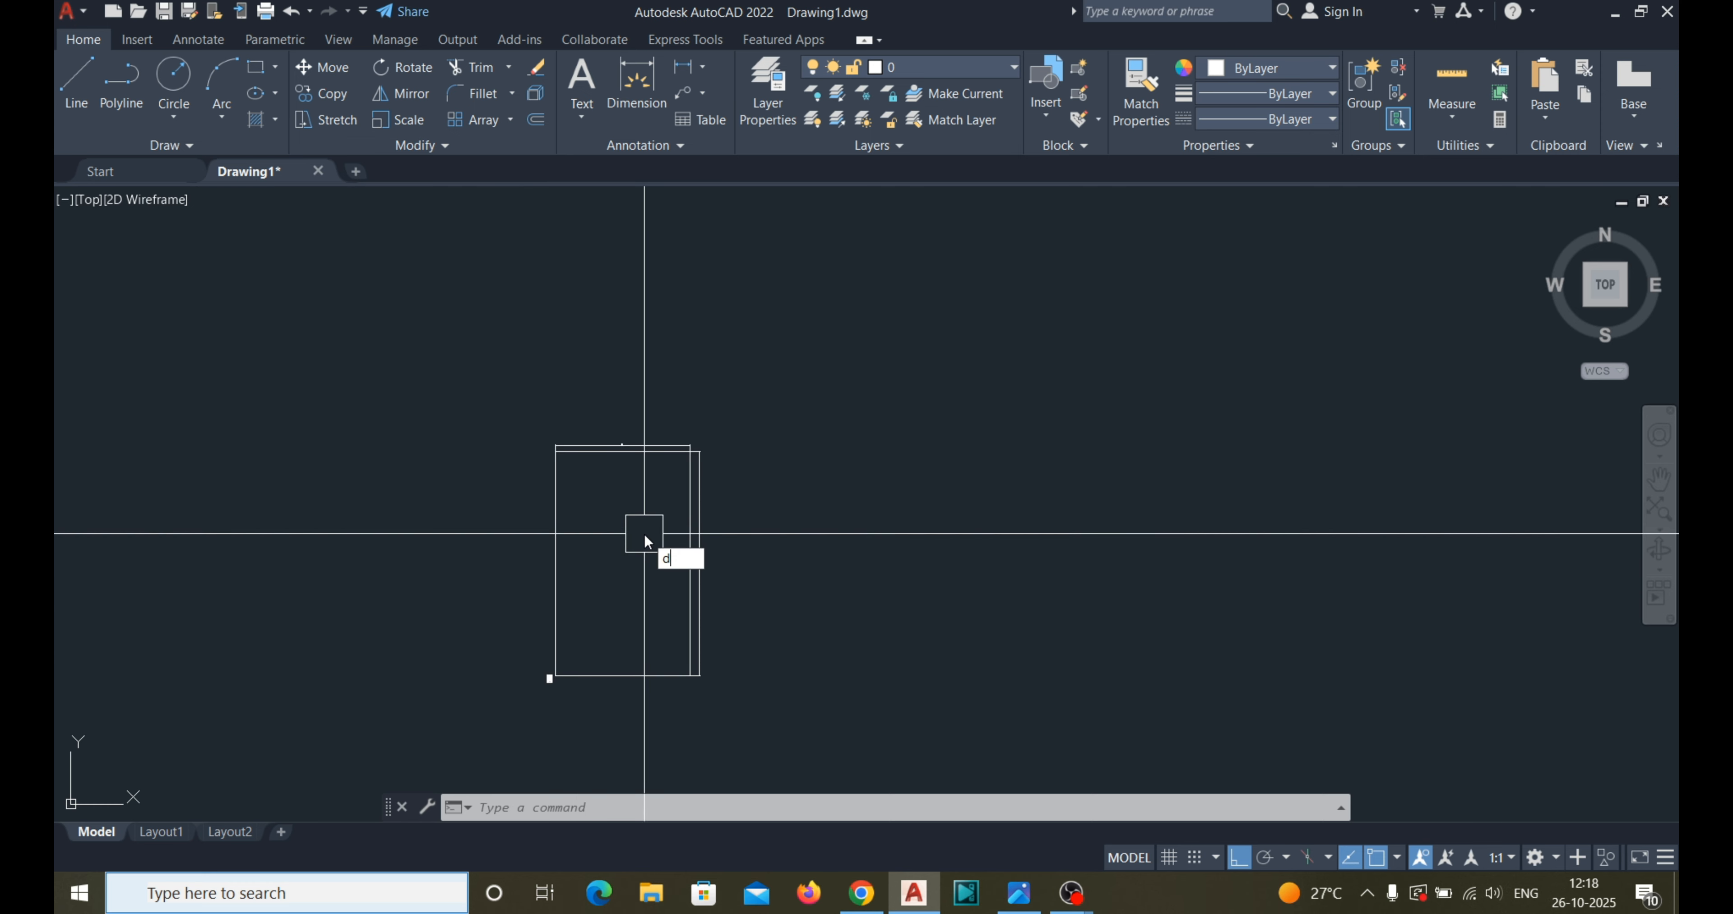
{"action": "key", "text": "Return"}
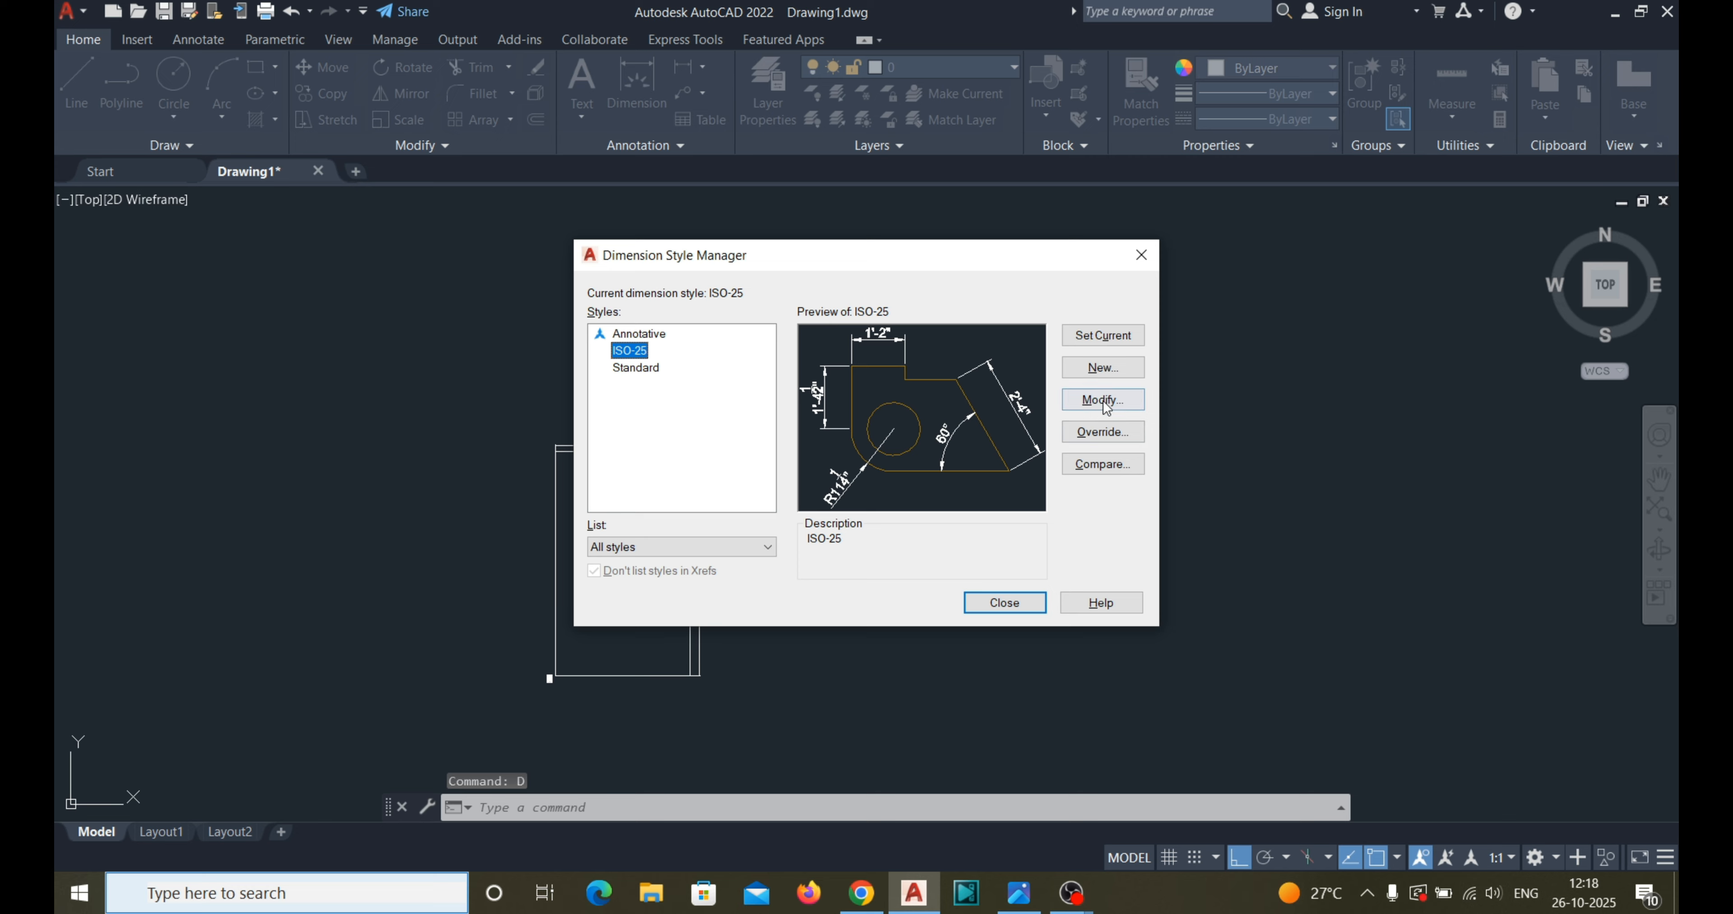
{"action": "left_click", "coordinate": [1103, 399]}
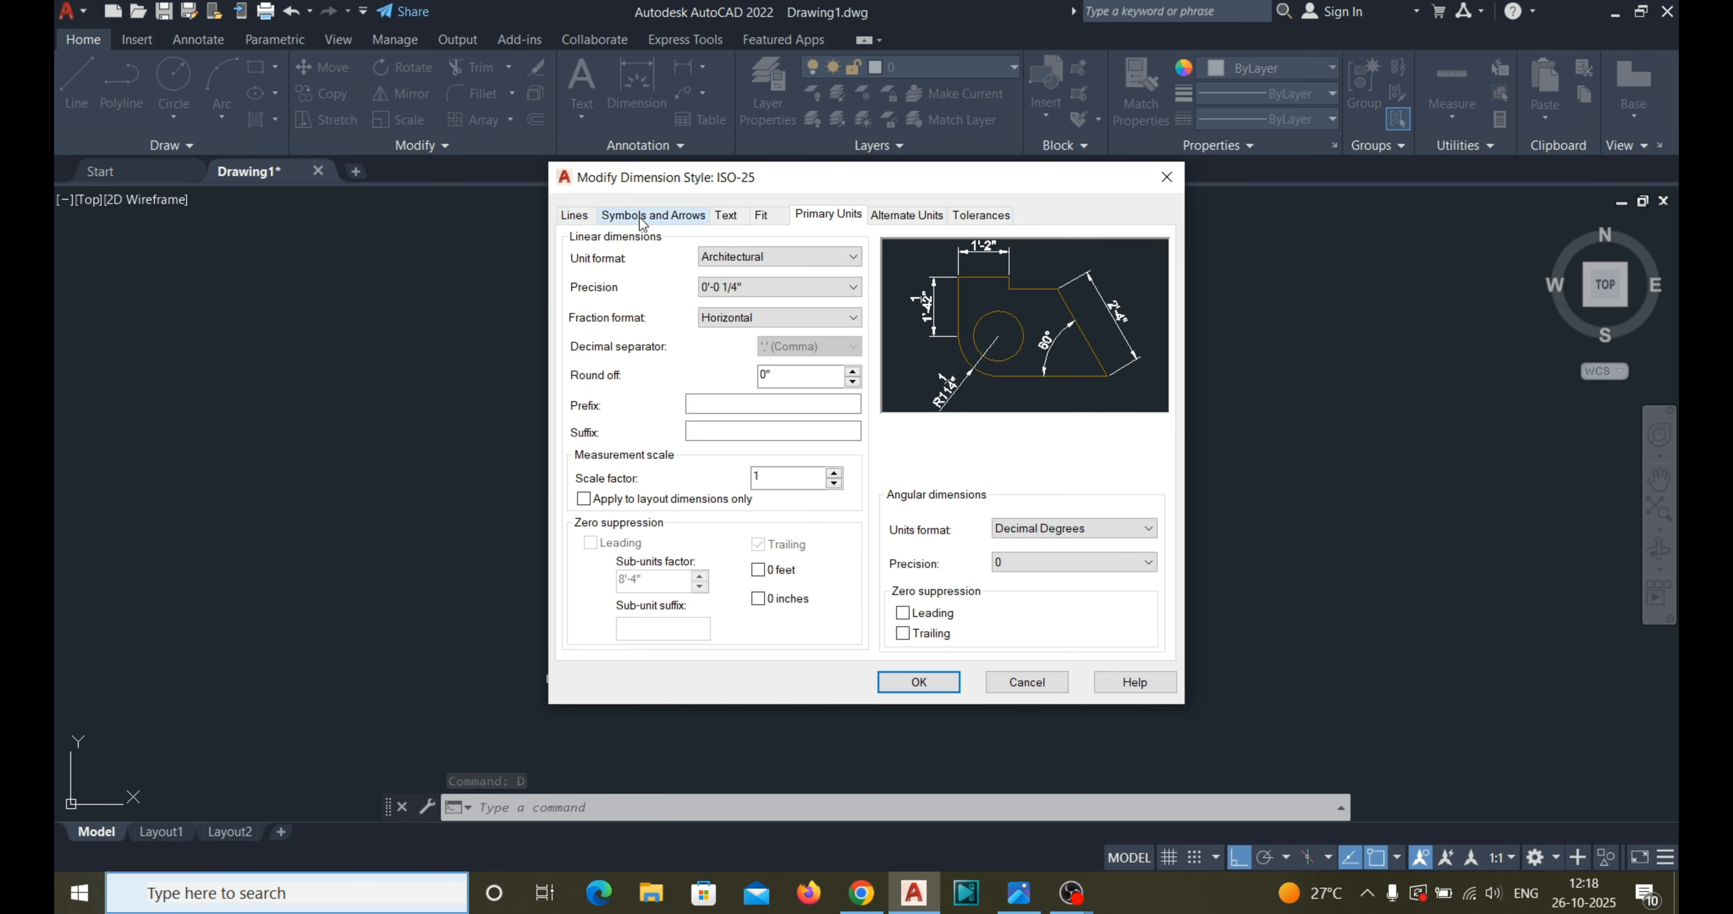
{"action": "left_click", "coordinate": [653, 216]}
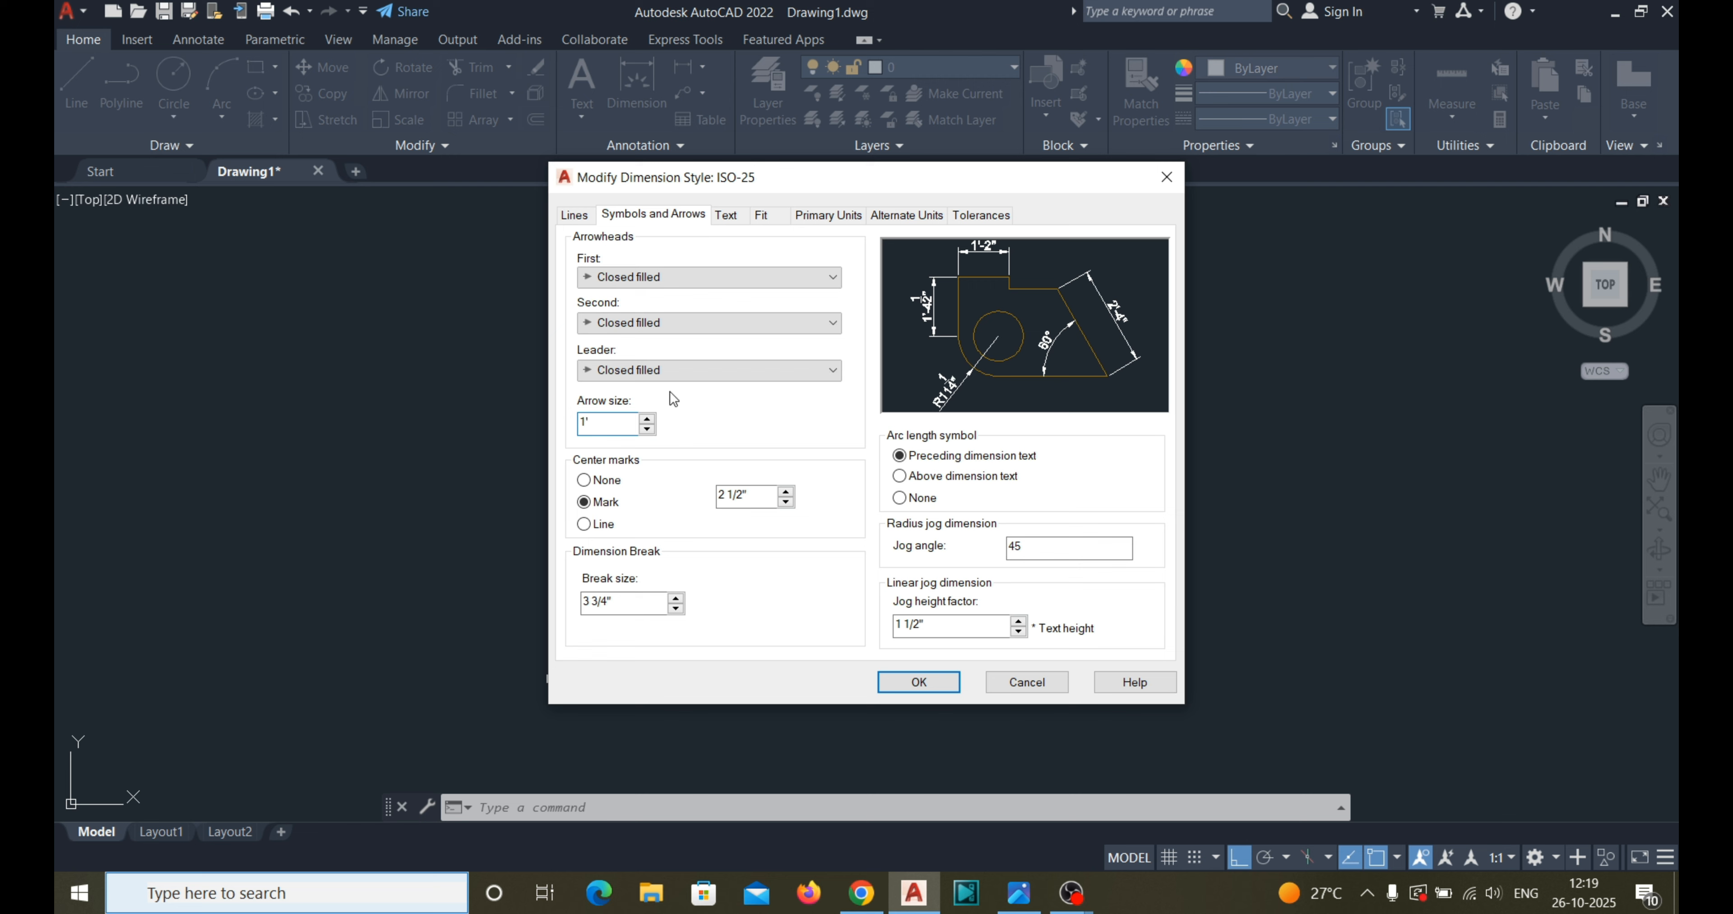
{"action": "left_click", "coordinate": [725, 216]}
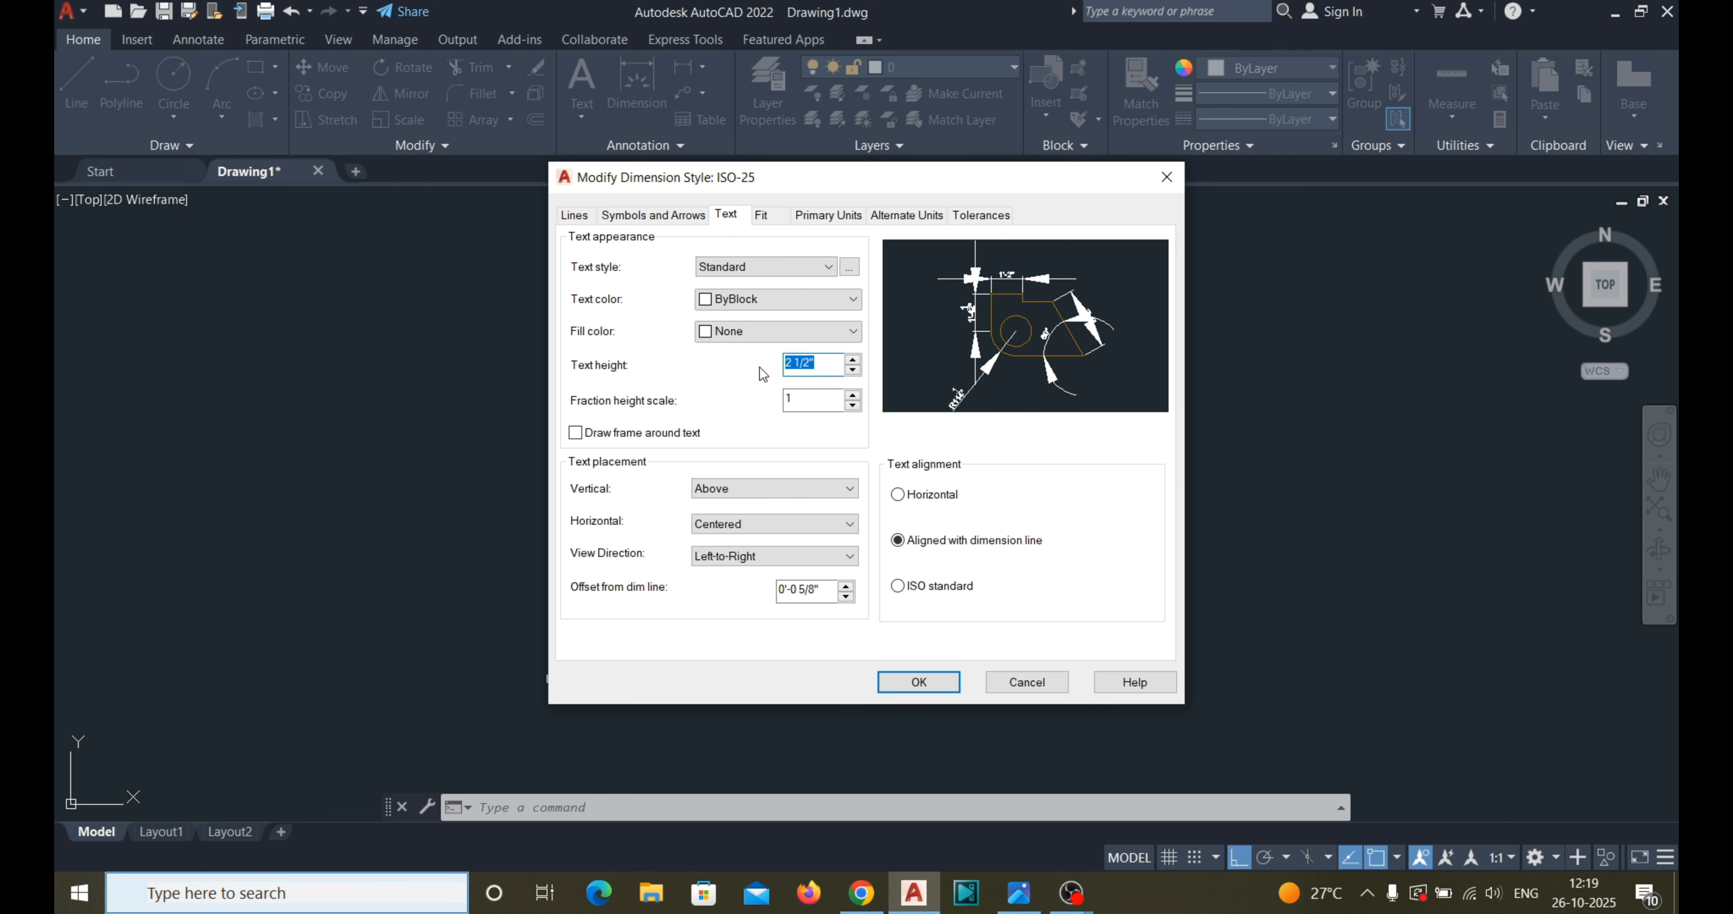
{"action": "type", "text": "1"}
{"action": "left_click", "coordinate": [918, 683]}
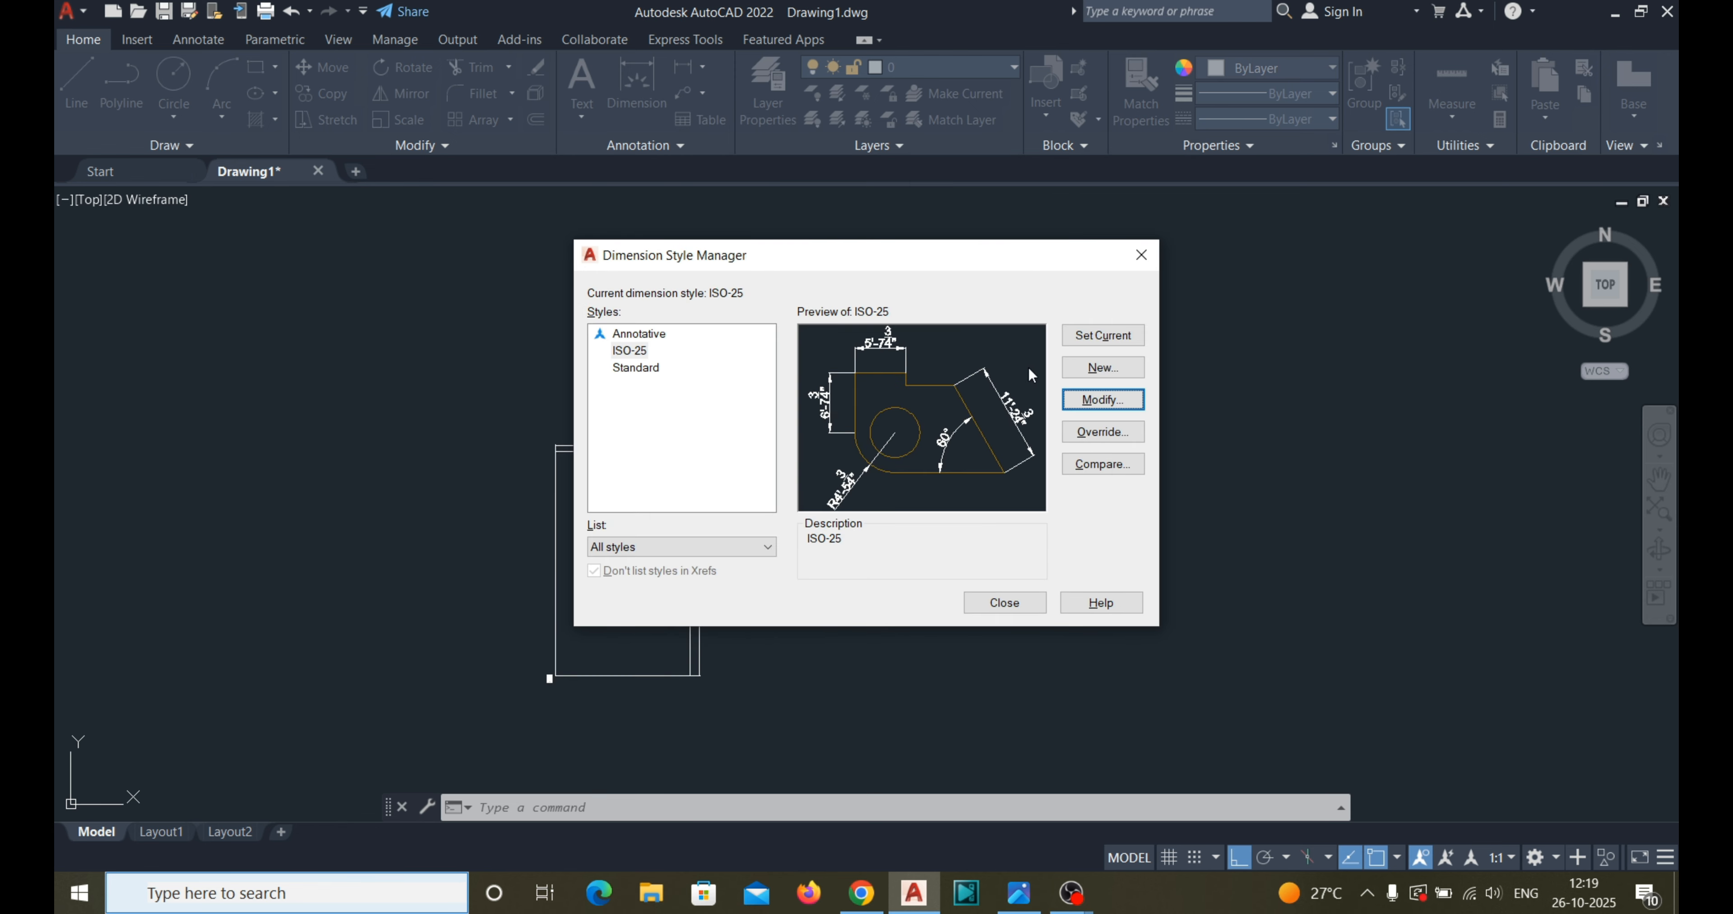
{"action": "left_click", "coordinate": [1004, 603]}
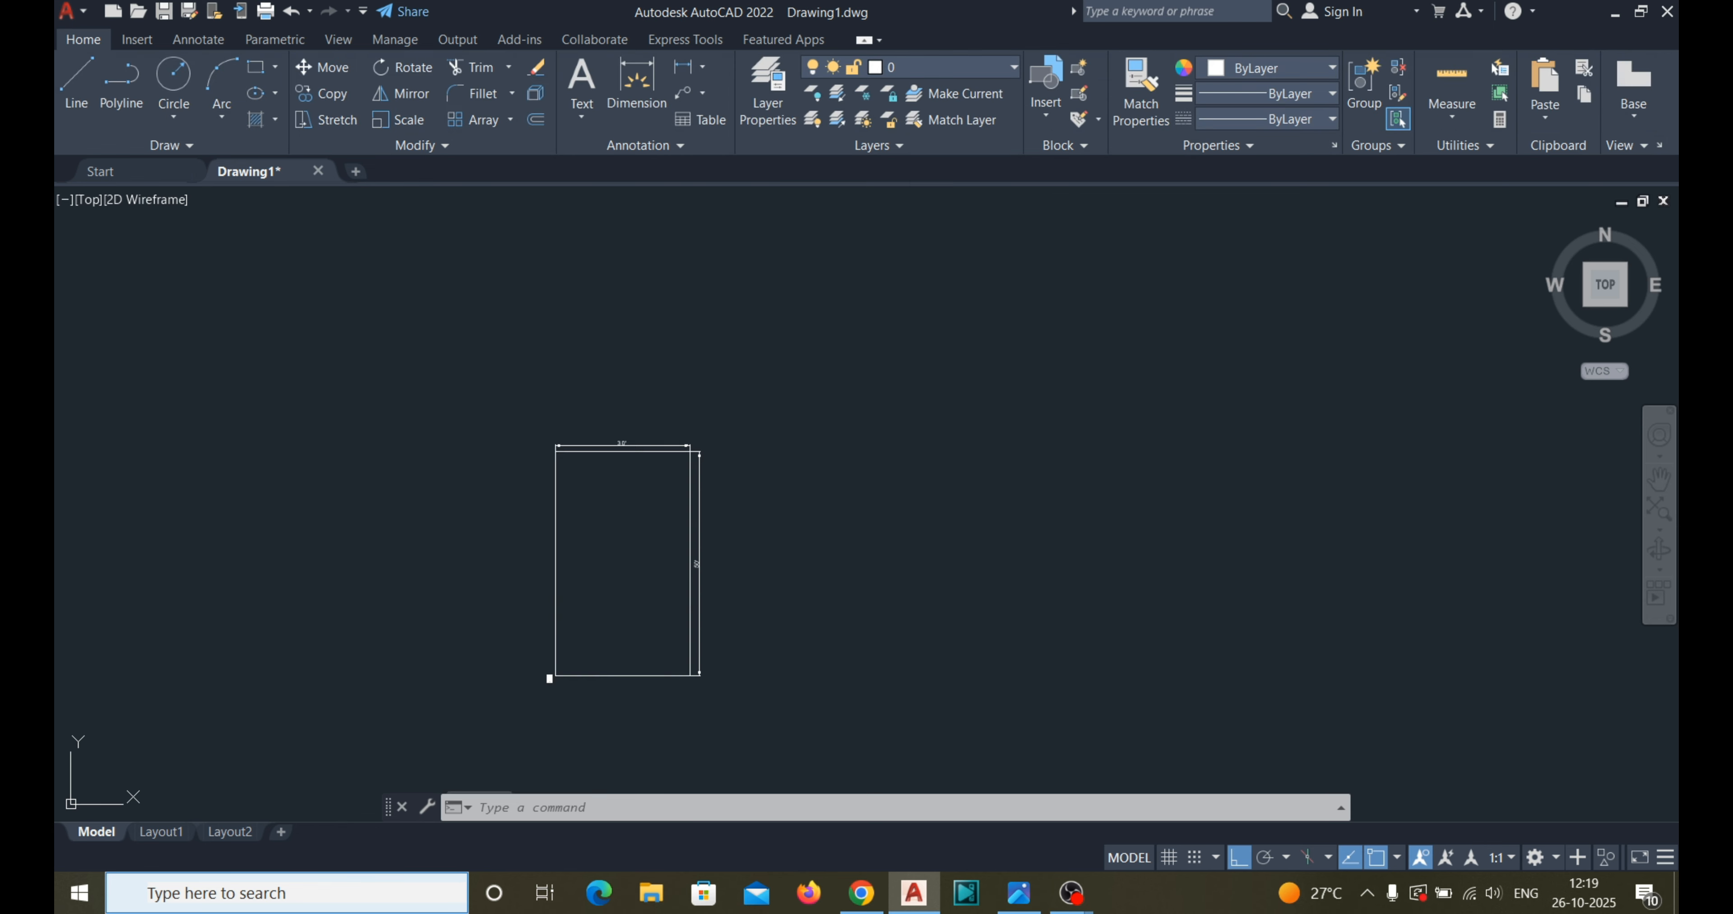
Examine the text and arrowheads of the rectangle's width and height dimensions.
{"action": "scroll", "coordinate": [596, 456], "scroll_direction": "up", "scroll_amount": 6}
{"action": "scroll", "coordinate": [769, 410], "scroll_direction": "down", "scroll_amount": 6}
{"action": "scroll", "coordinate": [870, 503], "scroll_direction": "up", "scroll_amount": 5}
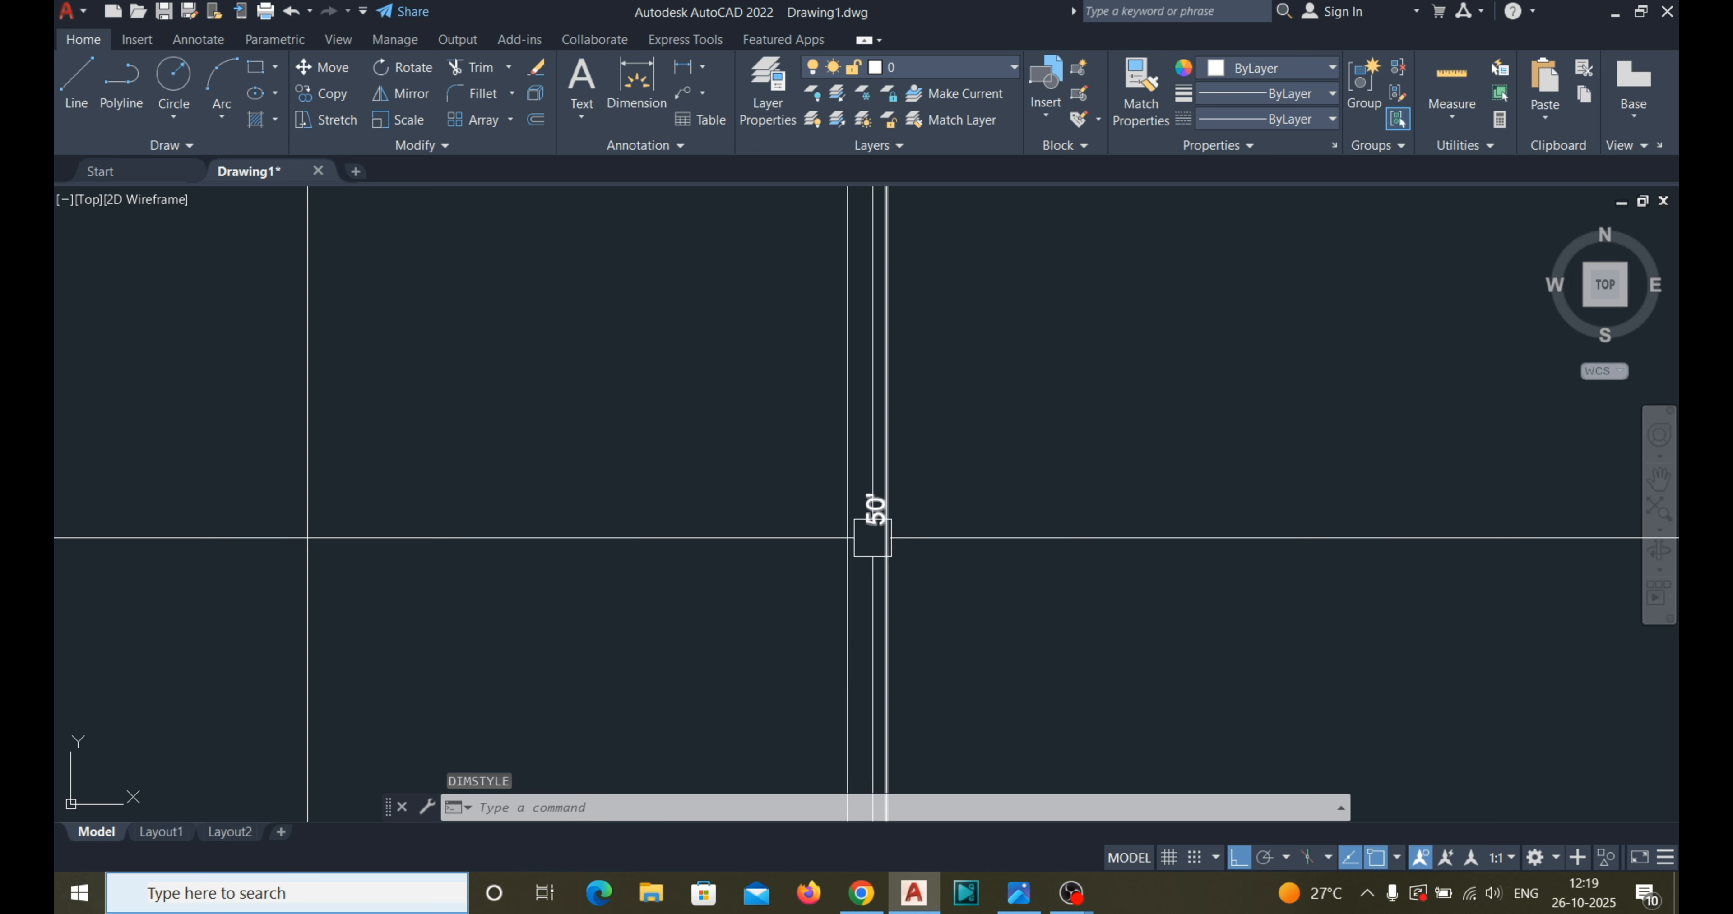
{"action": "scroll", "coordinate": [1025, 549], "scroll_direction": "down", "scroll_amount": 3}
{"action": "scroll", "coordinate": [773, 351], "scroll_direction": "up", "scroll_amount": 4}
{"action": "scroll", "coordinate": [843, 438], "scroll_direction": "down", "scroll_amount": 4}
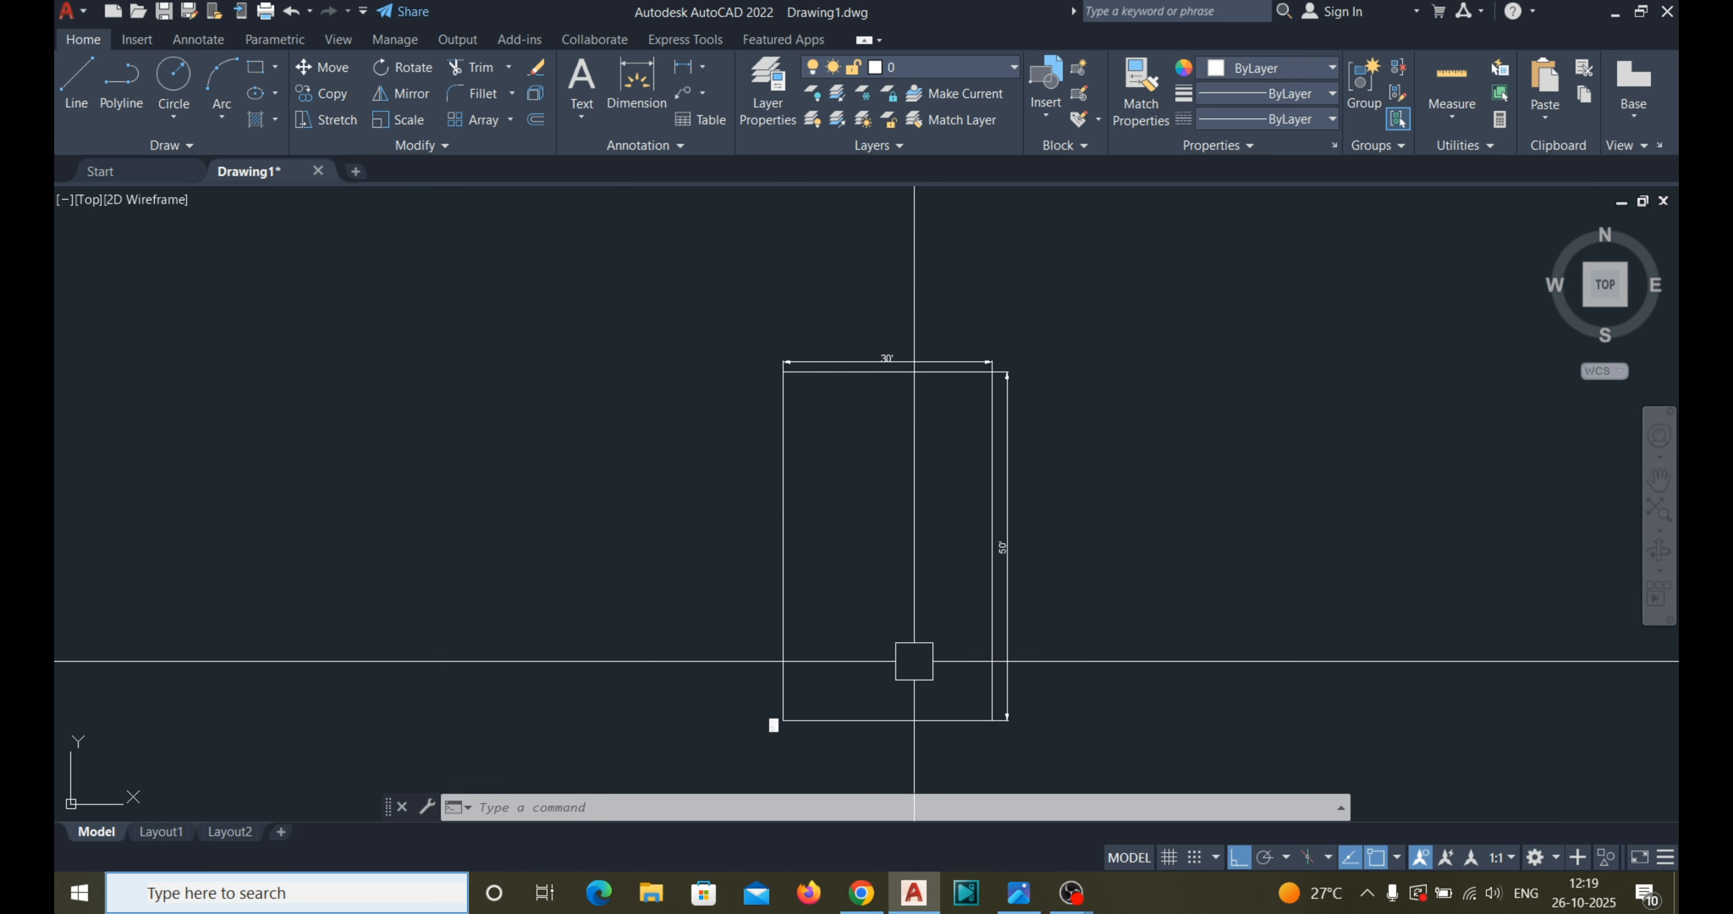
Move the small reference image farther left of the rectangle's lower-left corner.
{"action": "scroll", "coordinate": [969, 564], "scroll_direction": "up", "scroll_amount": 2}
{"action": "scroll", "coordinate": [681, 784], "scroll_direction": "up", "scroll_amount": 5}
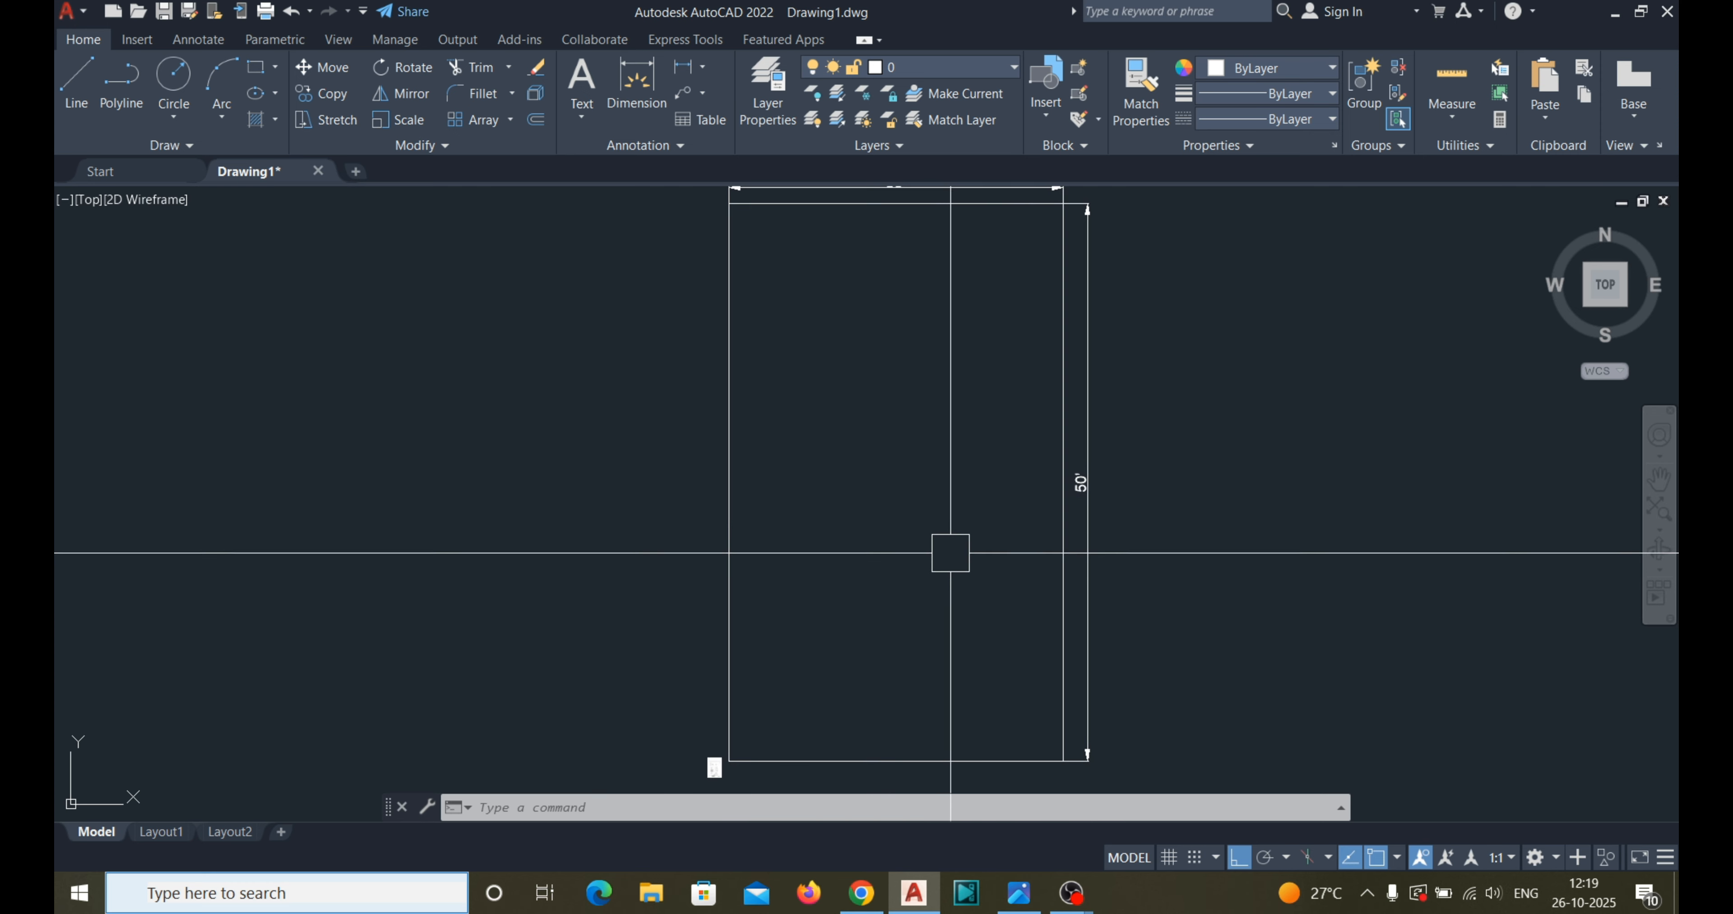
{"action": "left_click", "coordinate": [780, 742]}
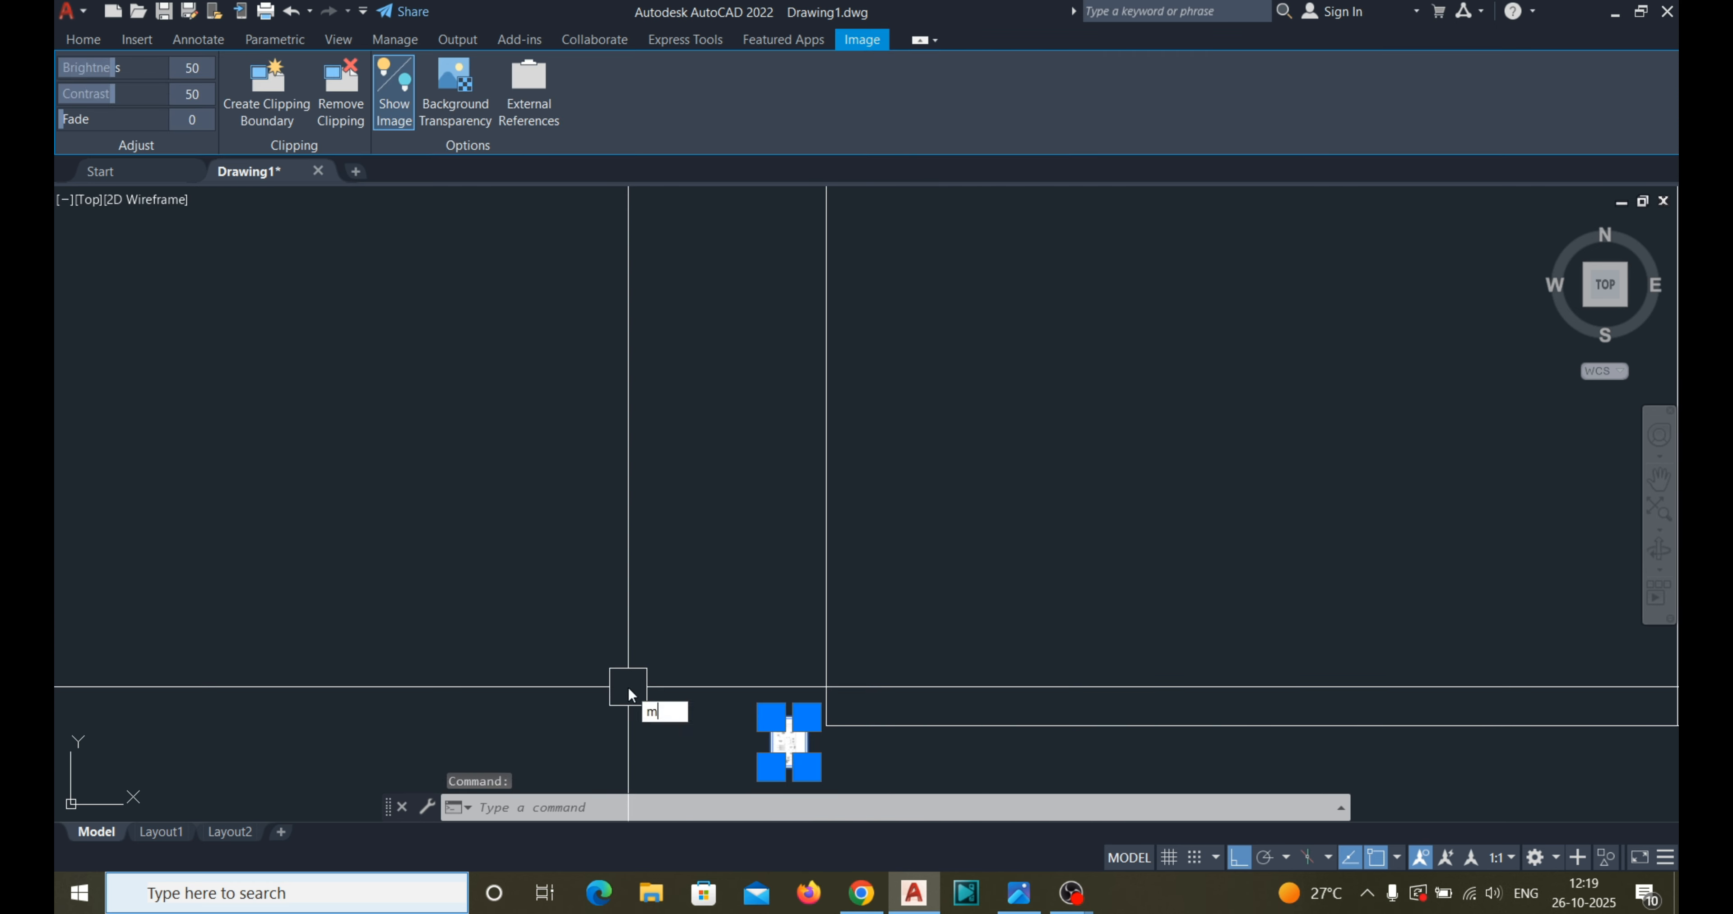
{"action": "key", "text": "Return"}
{"action": "left_click", "coordinate": [785, 722]}
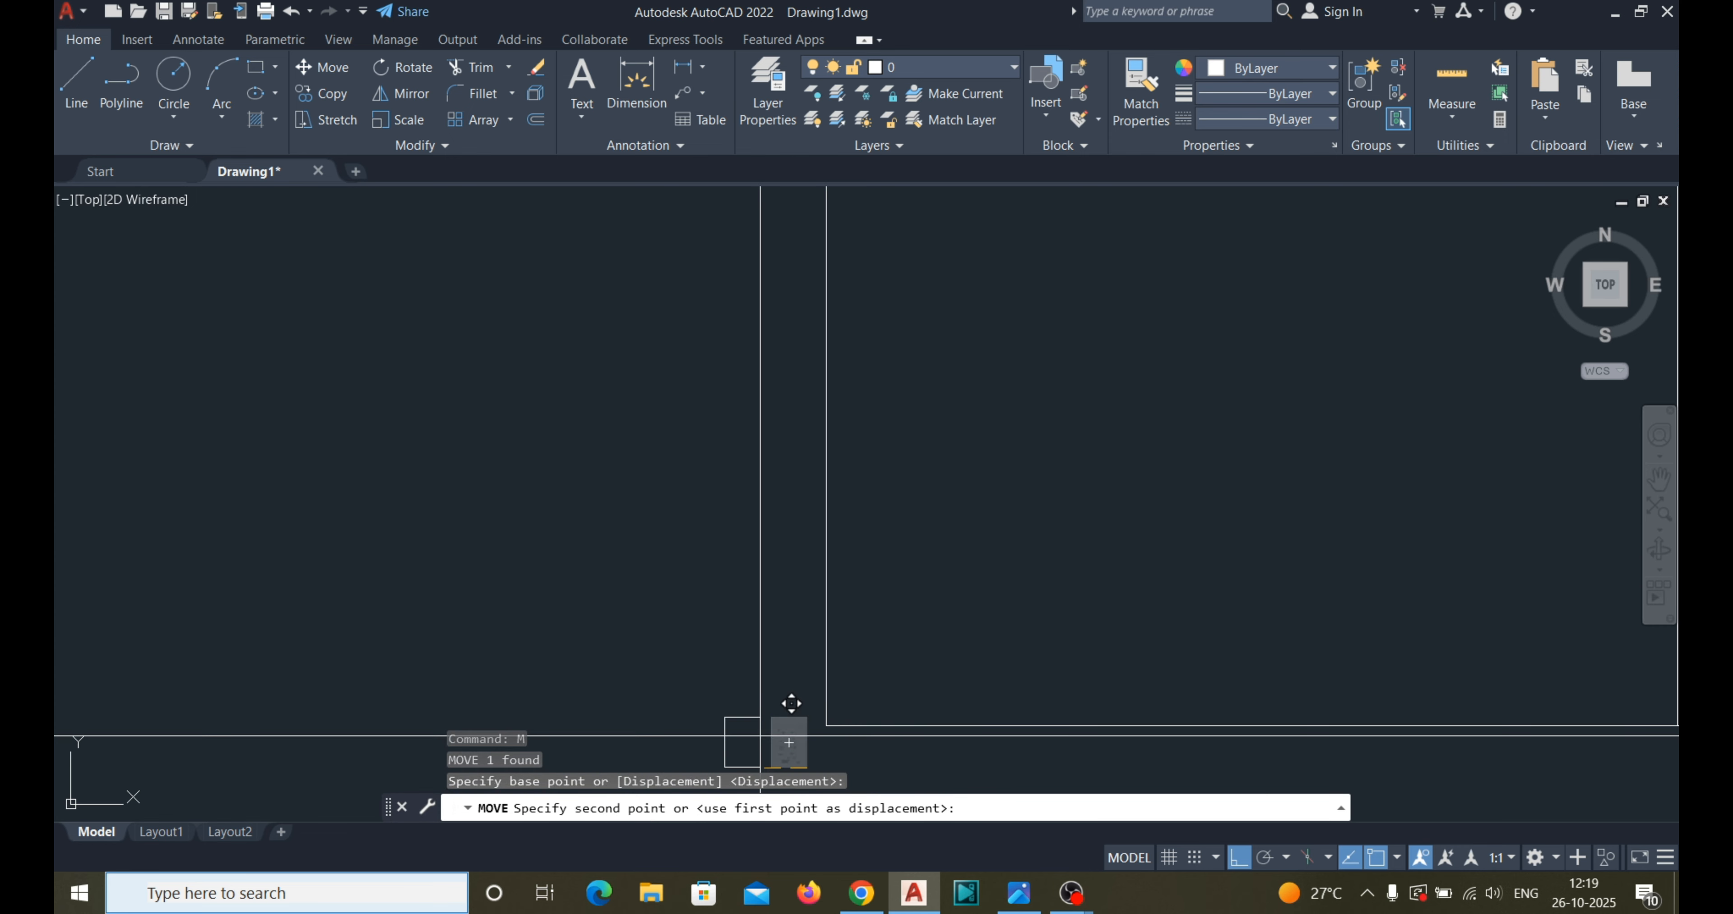
{"action": "left_click", "coordinate": [675, 709]}
Move the reference image upward so its bottom edge roughly lines up with the rectangle's bottom edge.
{"action": "left_click", "coordinate": [676, 714]}
{"action": "type", "text": "m"}
{"action": "key", "text": "Return"}
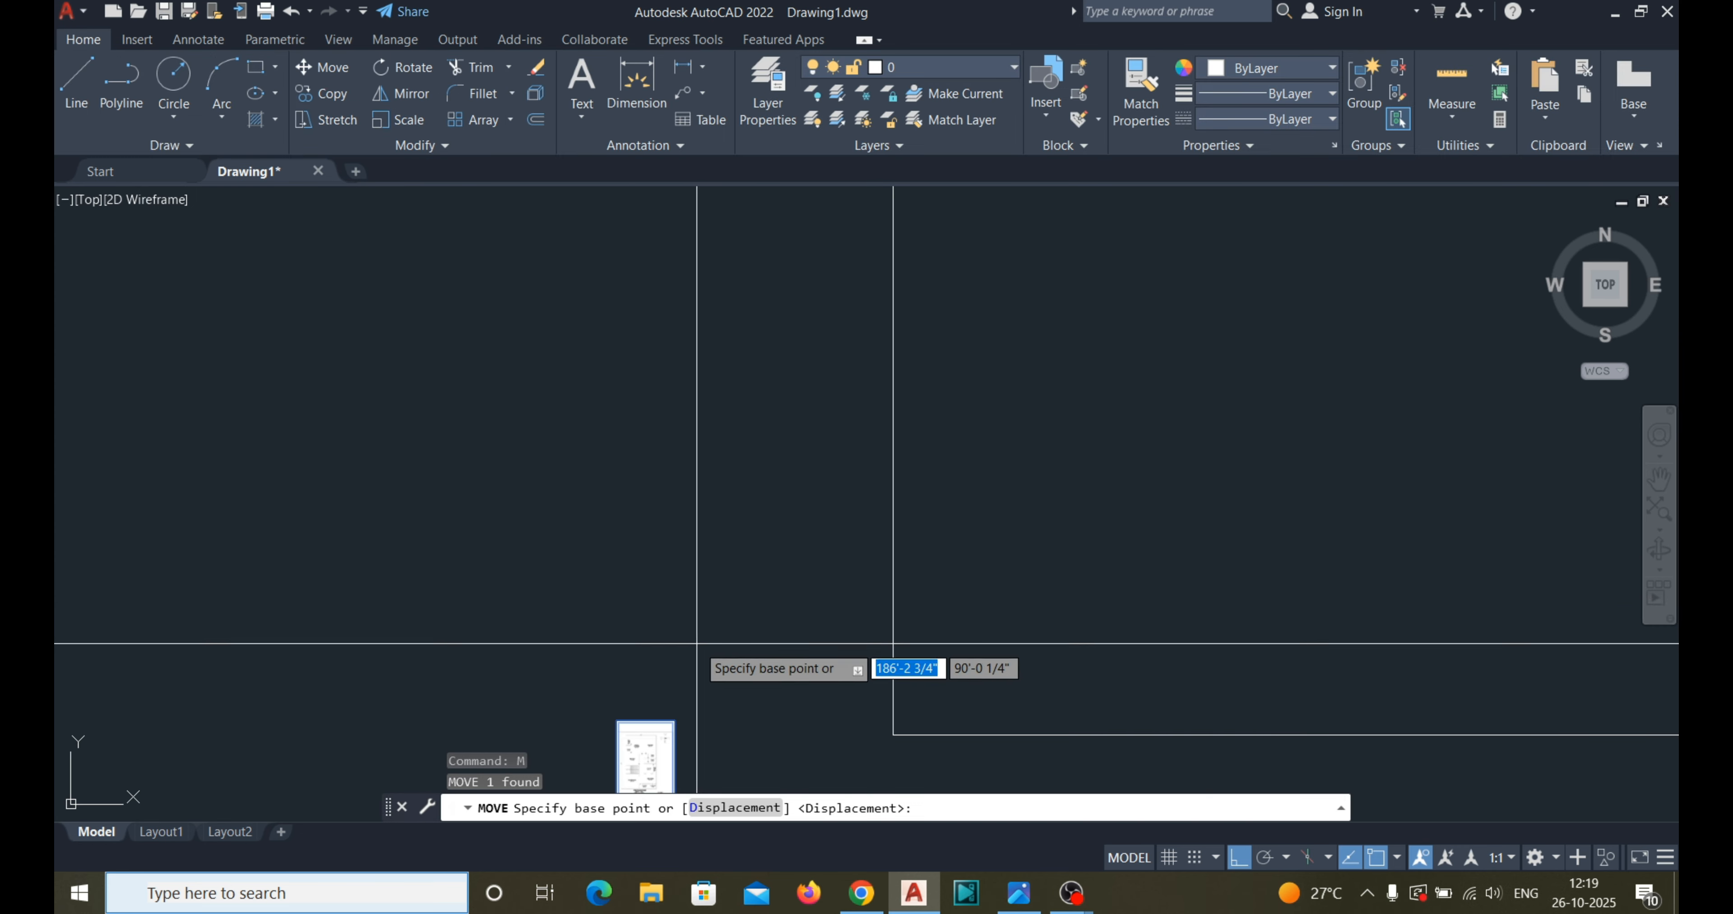
{"action": "scroll", "coordinate": [696, 643], "scroll_direction": "down", "scroll_amount": 2}
{"action": "left_click", "coordinate": [673, 699]}
{"action": "left_click", "coordinate": [704, 670]}
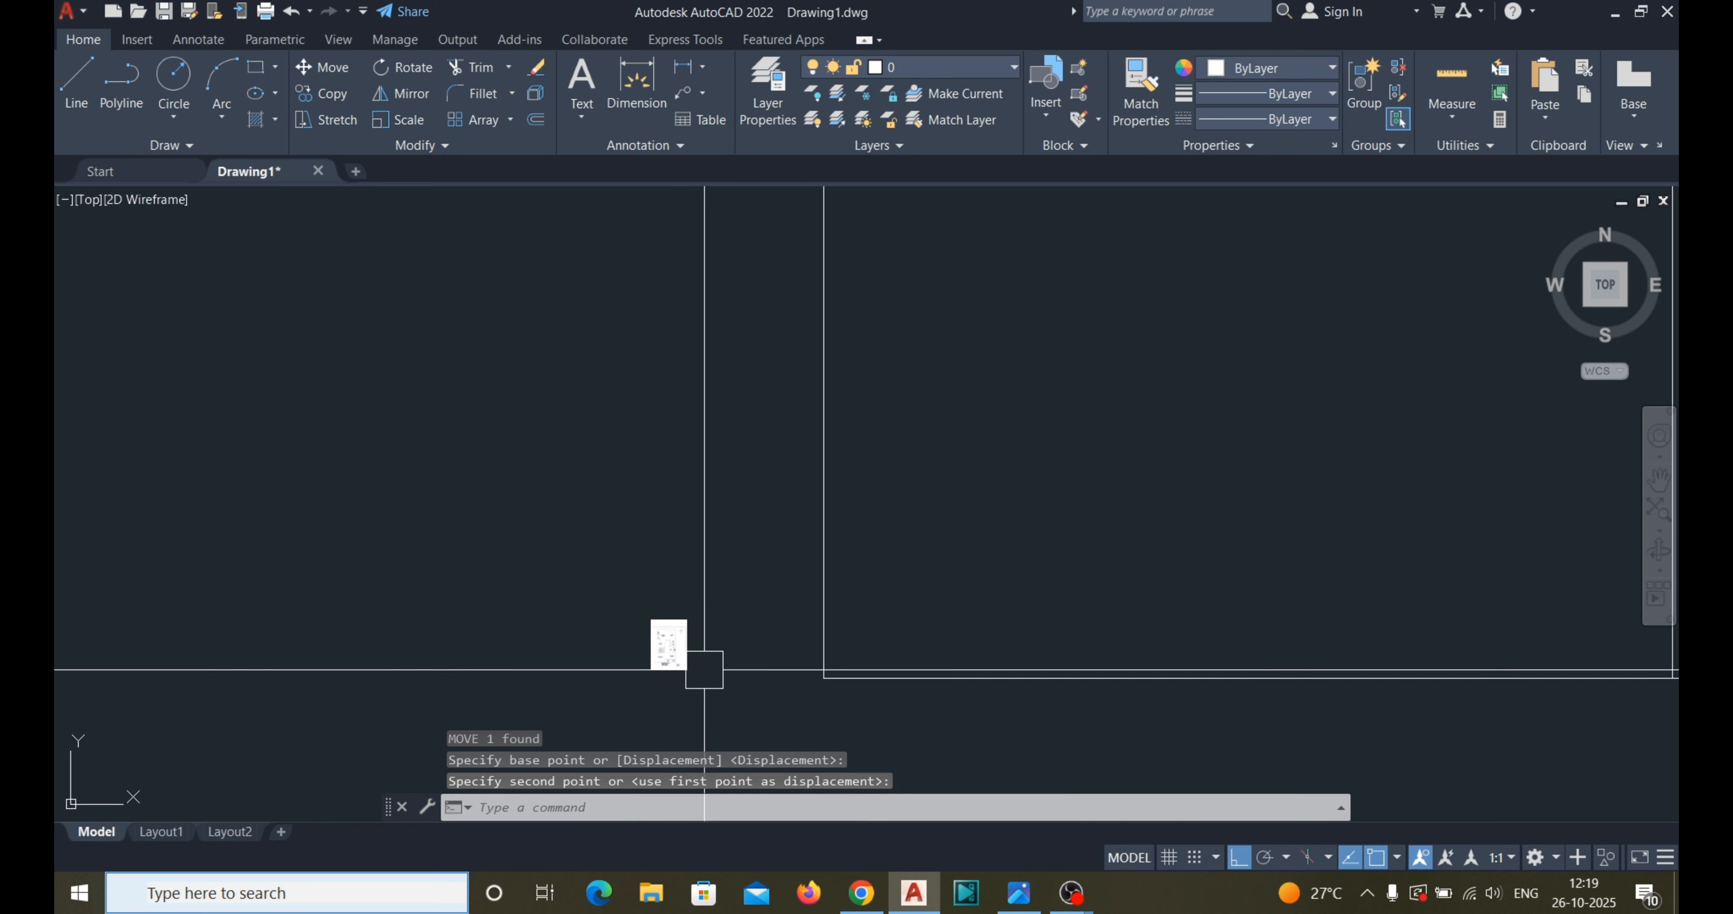
Scale the reference image freehand from its lower-right corner until it is about as tall as the rectangle.
{"action": "scroll", "coordinate": [703, 669], "scroll_direction": "up", "scroll_amount": 3}
{"action": "left_click", "coordinate": [595, 667]}
{"action": "type", "text": "sc"}
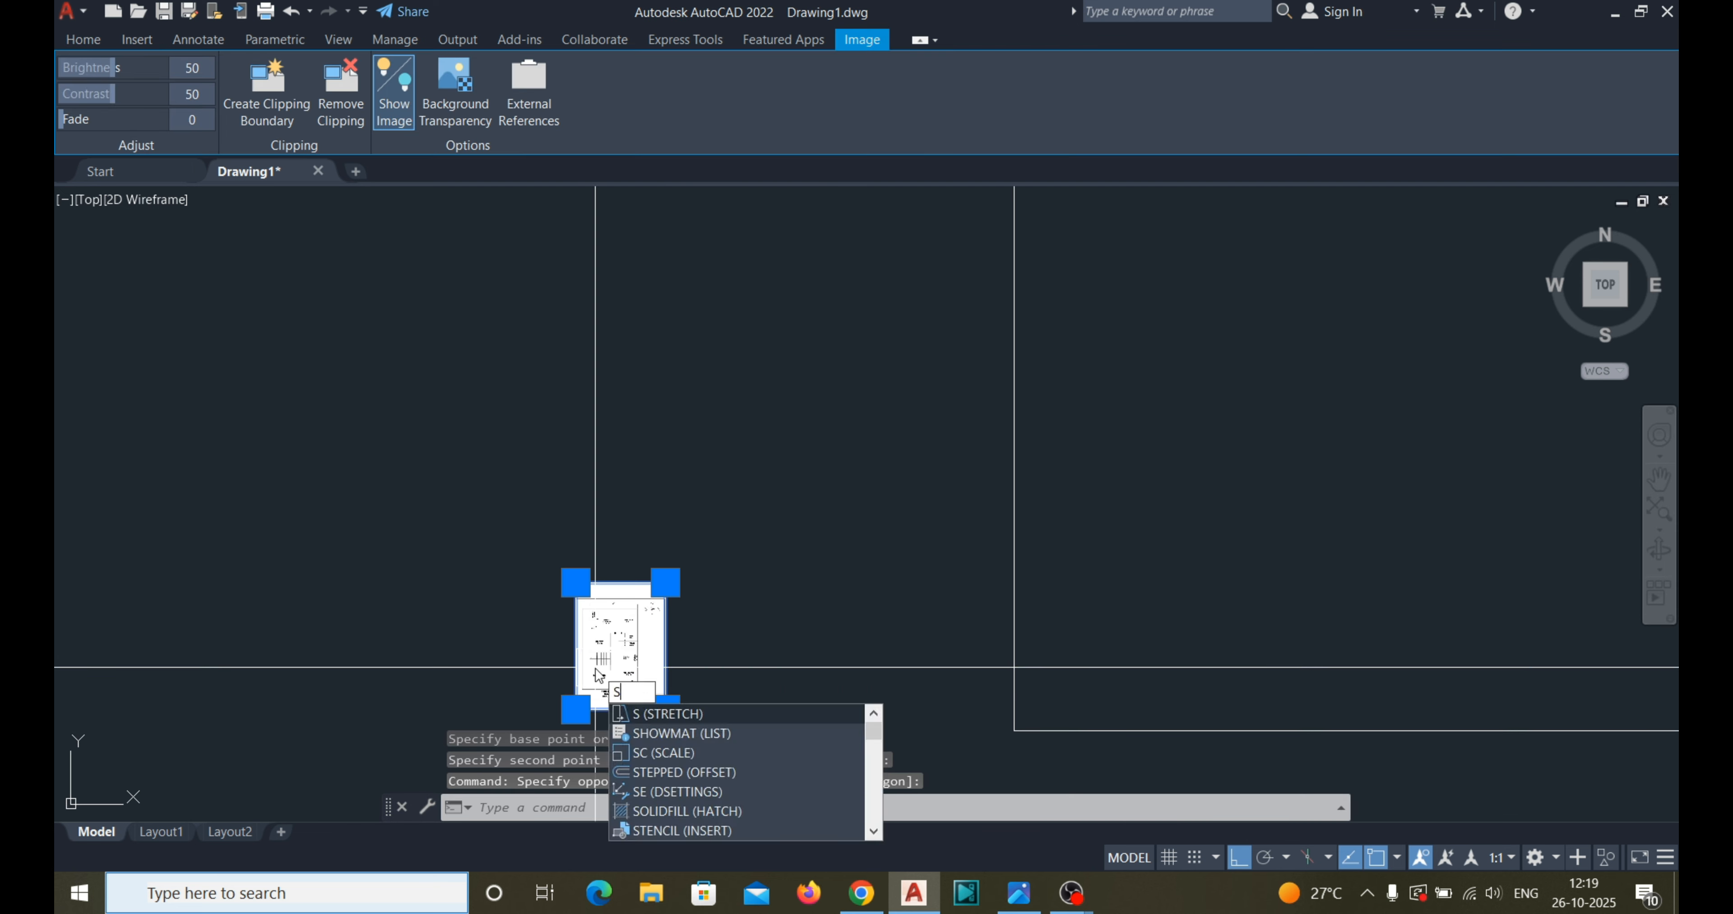
{"action": "key", "text": "Return"}
{"action": "left_click", "coordinate": [665, 709]}
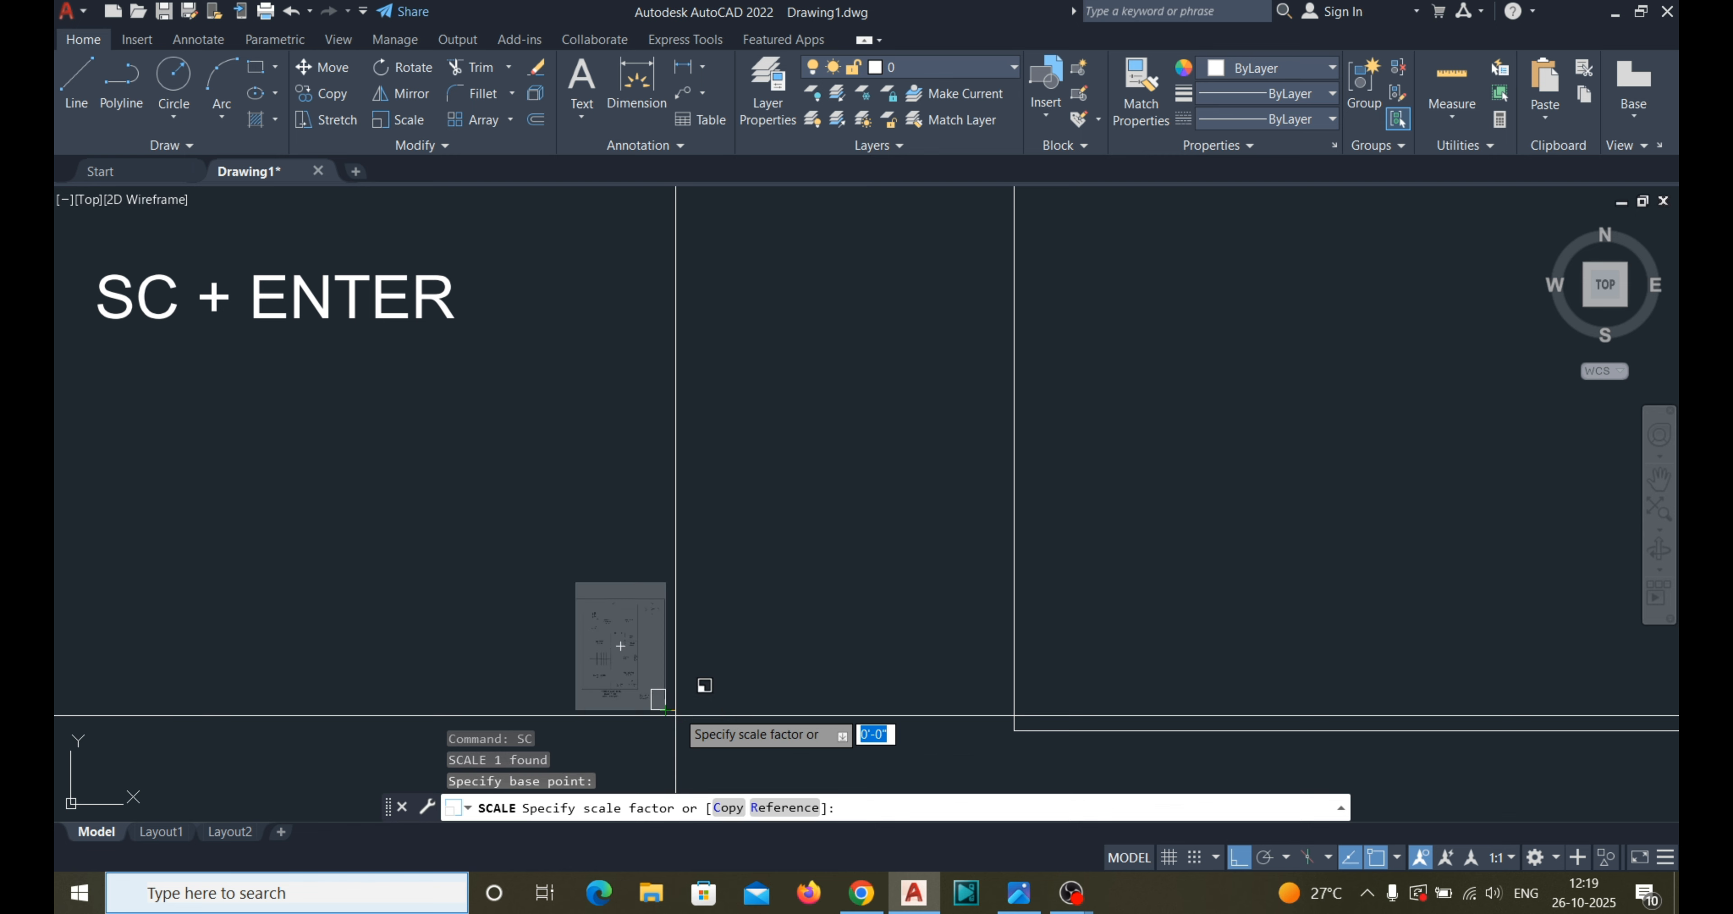
{"action": "scroll", "coordinate": [681, 665], "scroll_direction": "down", "scroll_amount": 3}
{"action": "scroll", "coordinate": [681, 655], "scroll_direction": "down", "scroll_amount": 5}
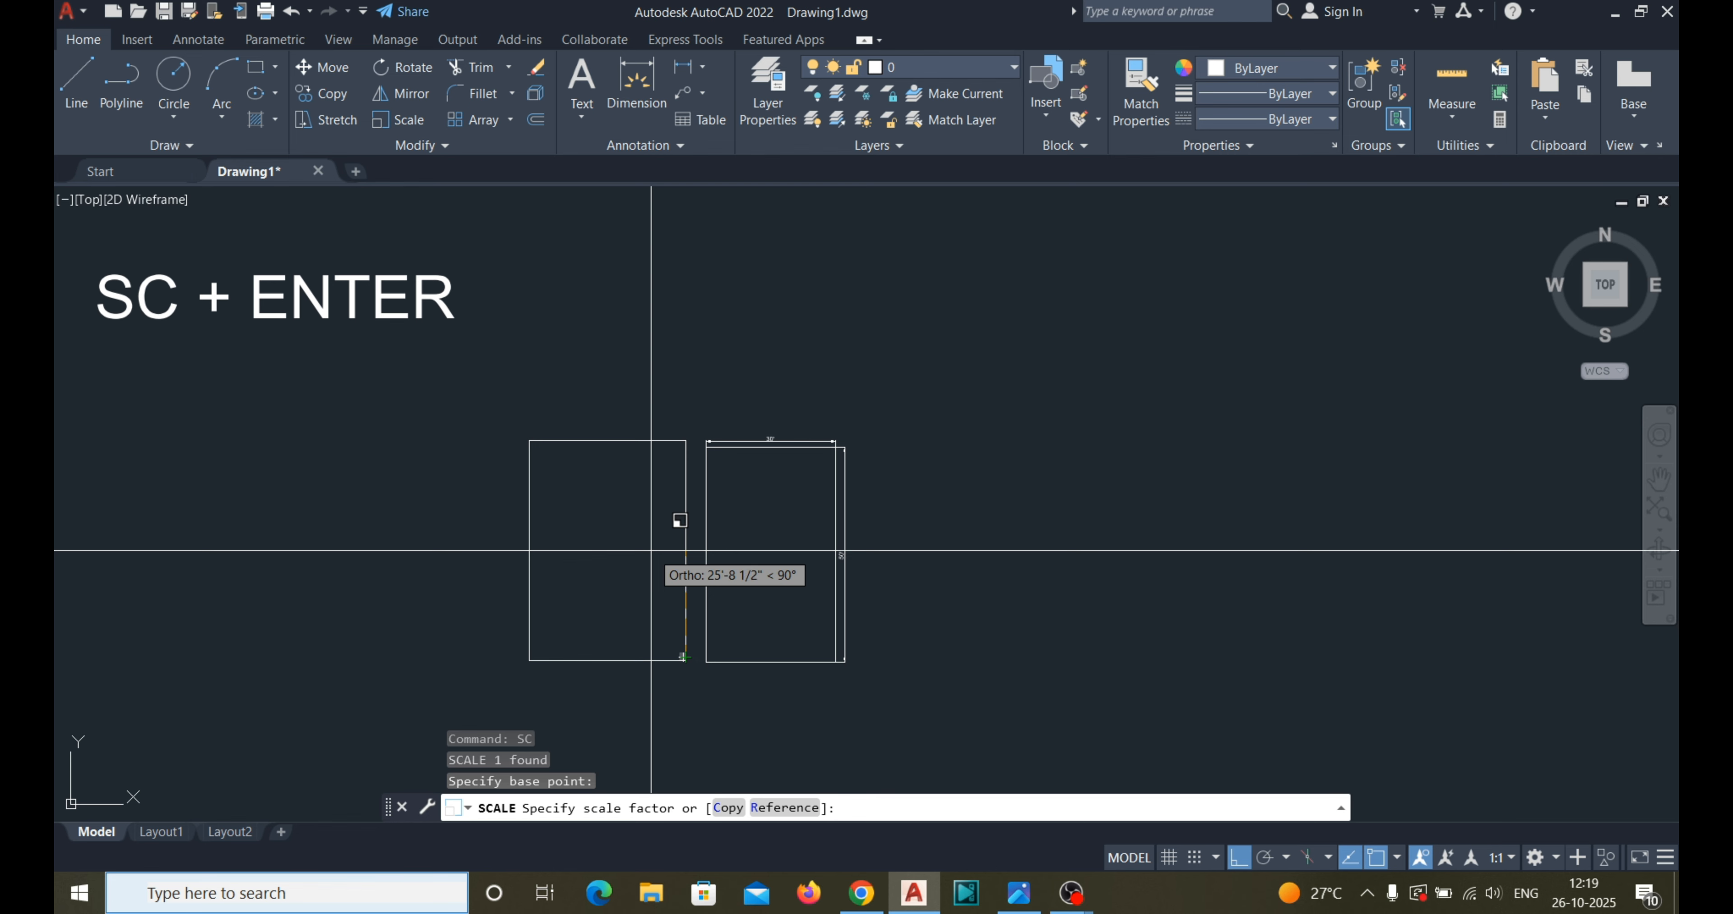
{"action": "left_click", "coordinate": [653, 555]}
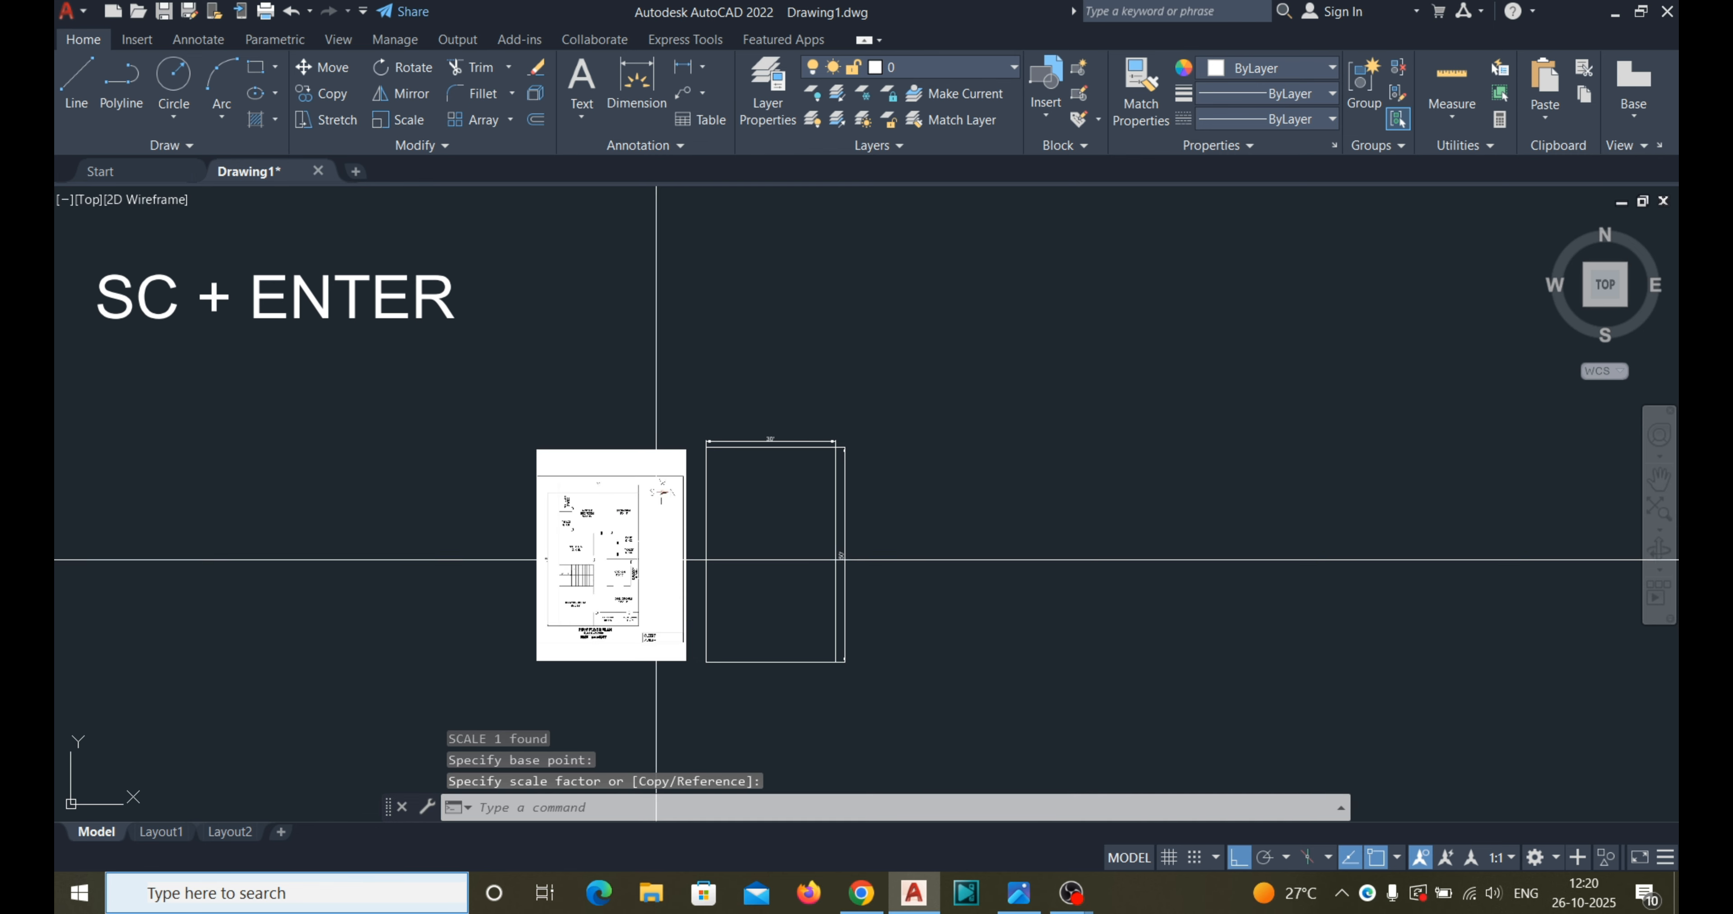
Explode the 30' by 50' rectangle into separate lines.
{"action": "scroll", "coordinate": [696, 562], "scroll_direction": "up", "scroll_amount": 4}
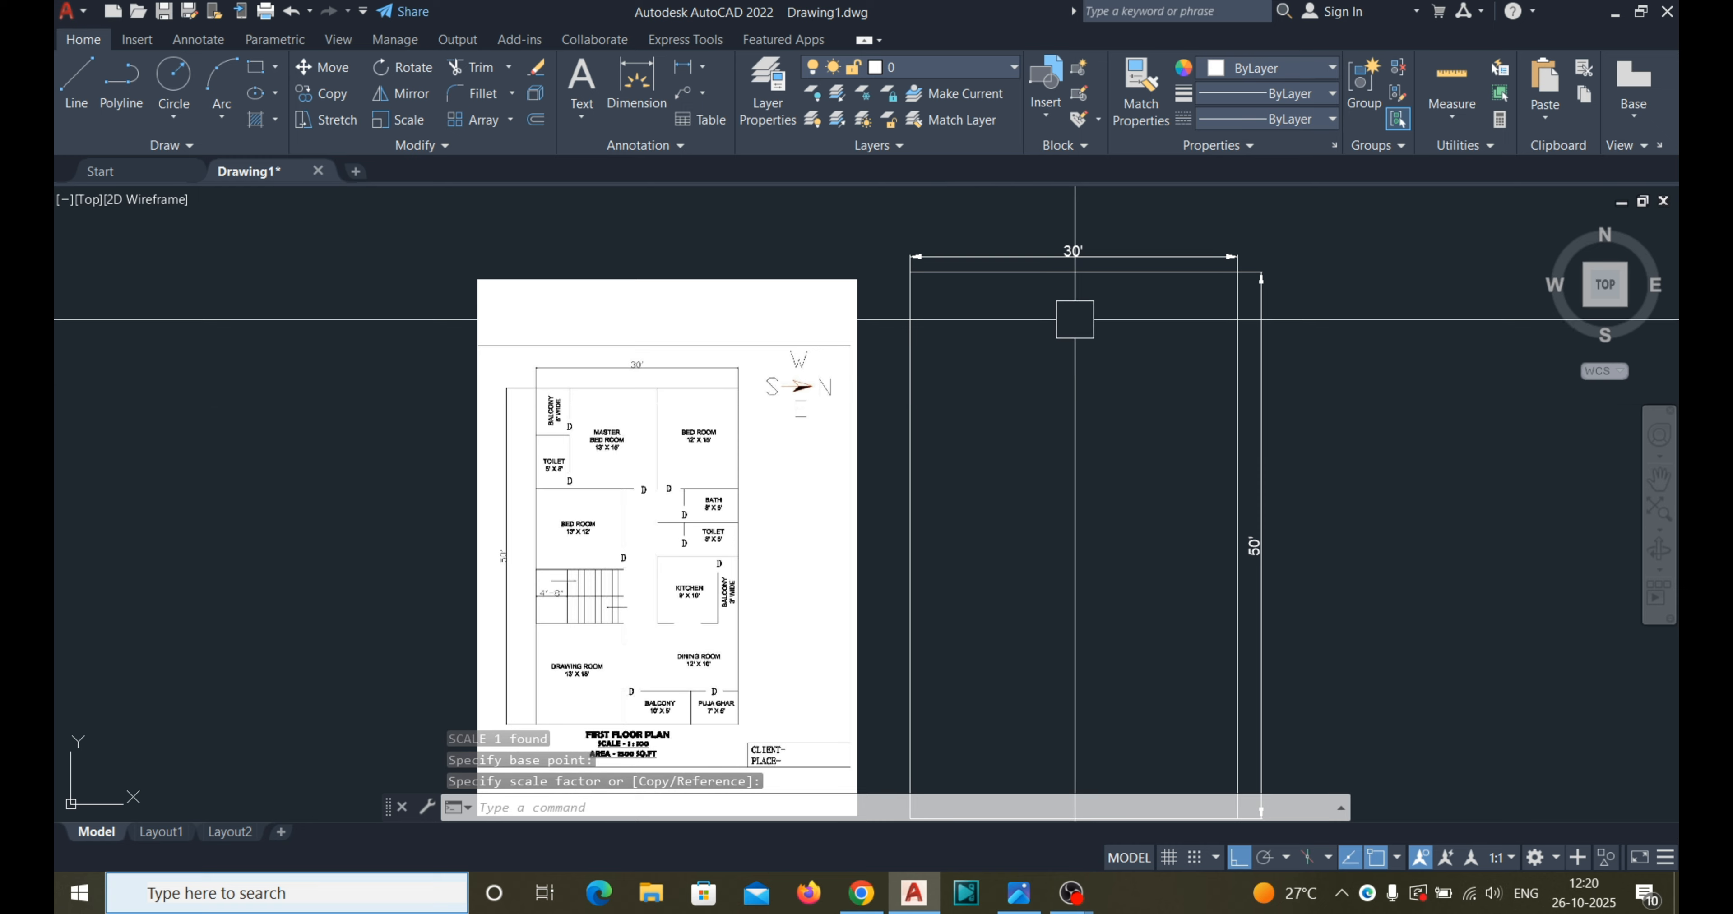
{"action": "left_click", "coordinate": [1063, 272]}
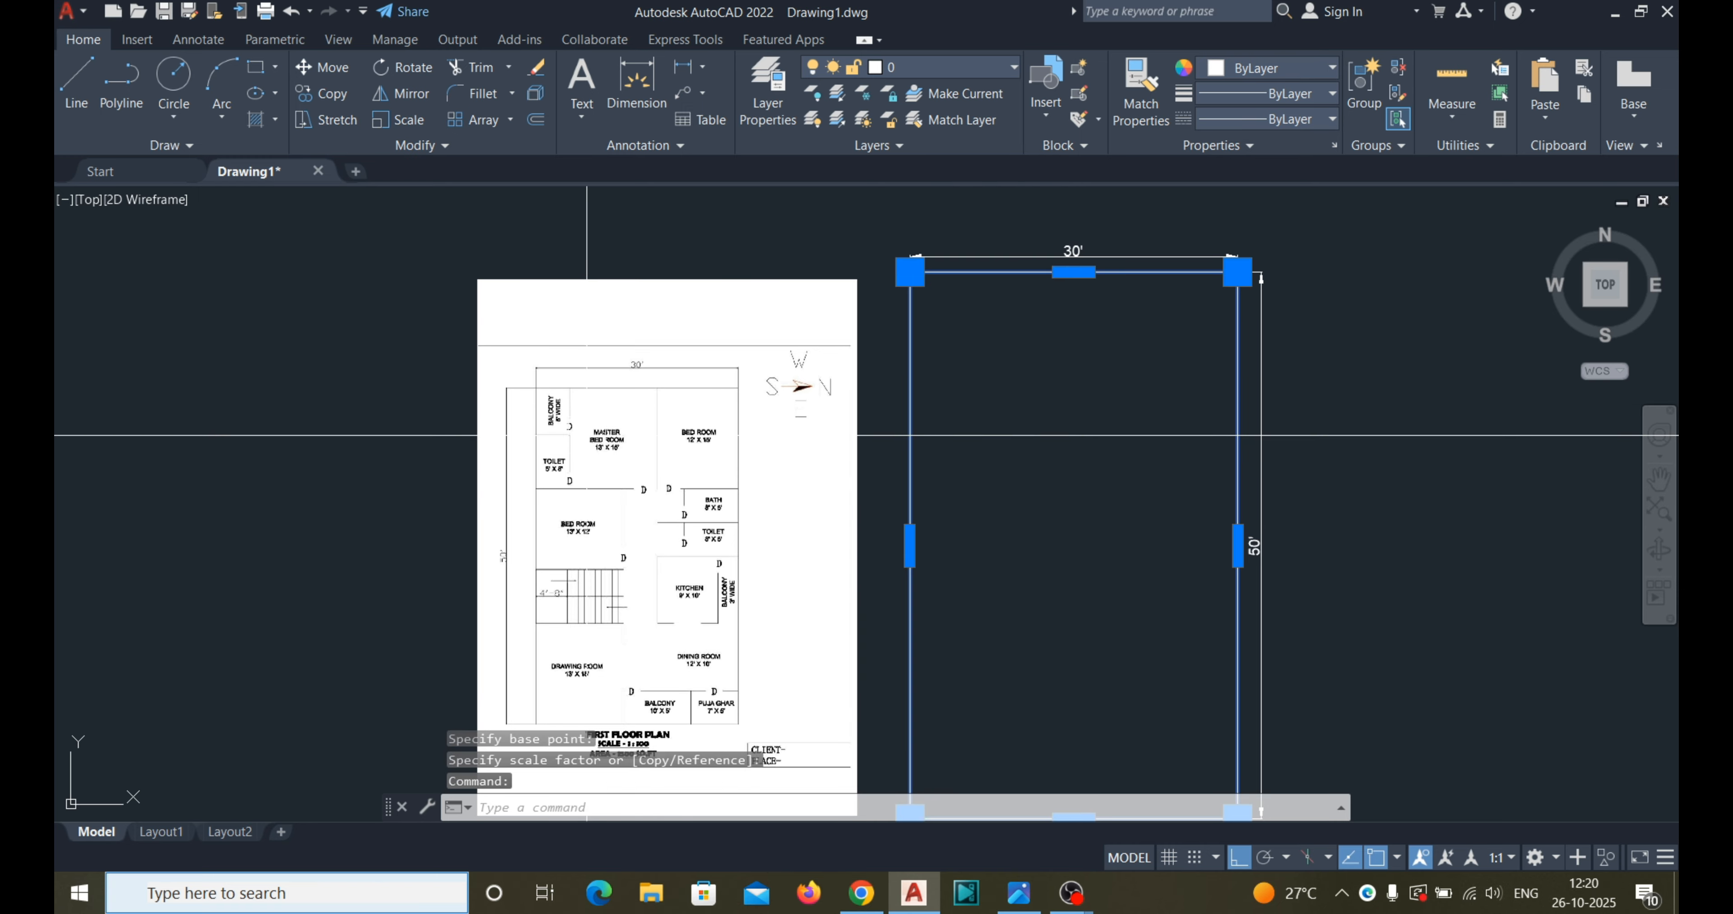
{"action": "scroll", "coordinate": [712, 427], "scroll_direction": "down", "scroll_amount": 2}
{"action": "scroll", "coordinate": [721, 626], "scroll_direction": "up", "scroll_amount": 2}
{"action": "scroll", "coordinate": [666, 658], "scroll_direction": "down", "scroll_amount": 2}
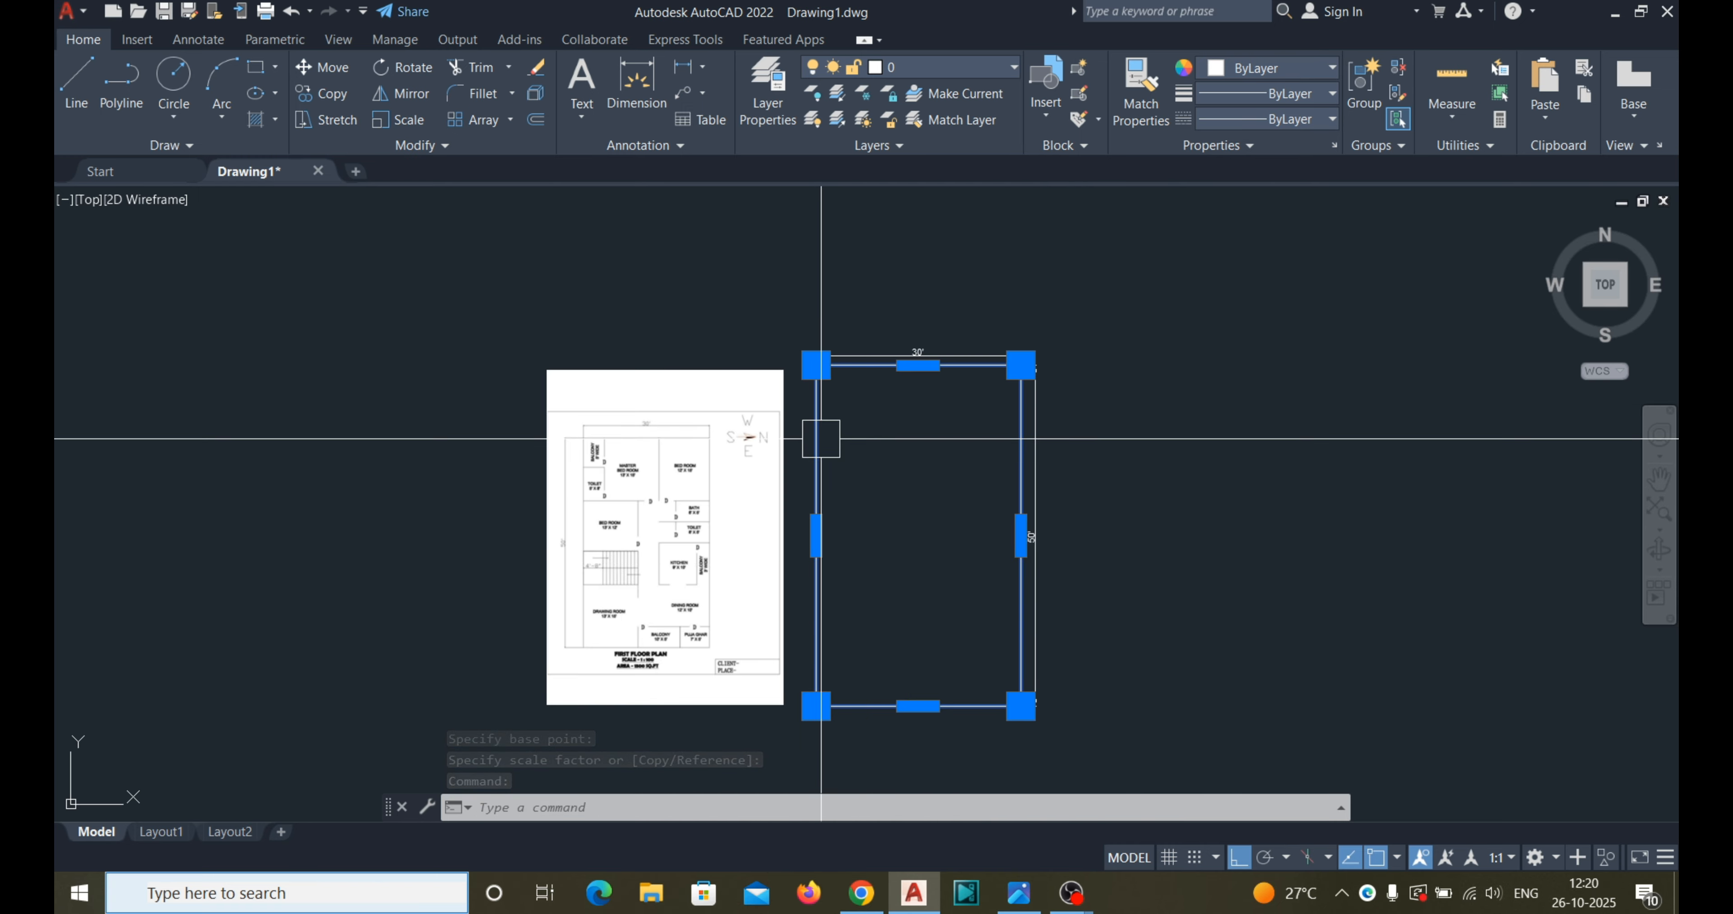
{"action": "scroll", "coordinate": [797, 391], "scroll_direction": "up", "scroll_amount": 2}
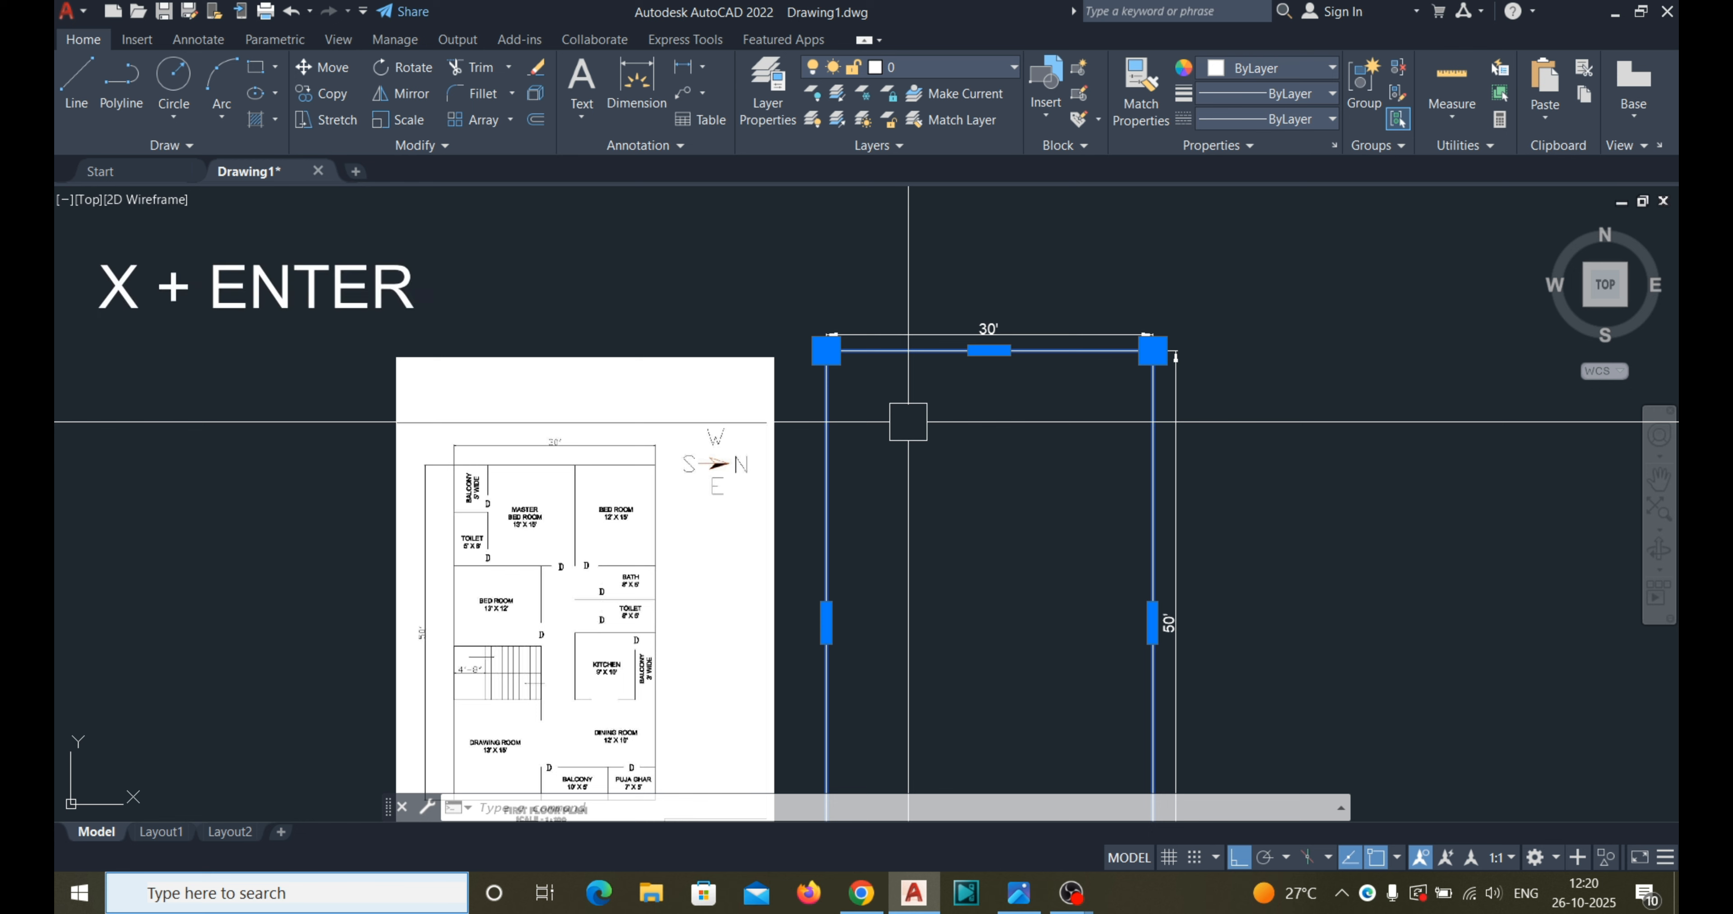
{"action": "type", "text": "x"}
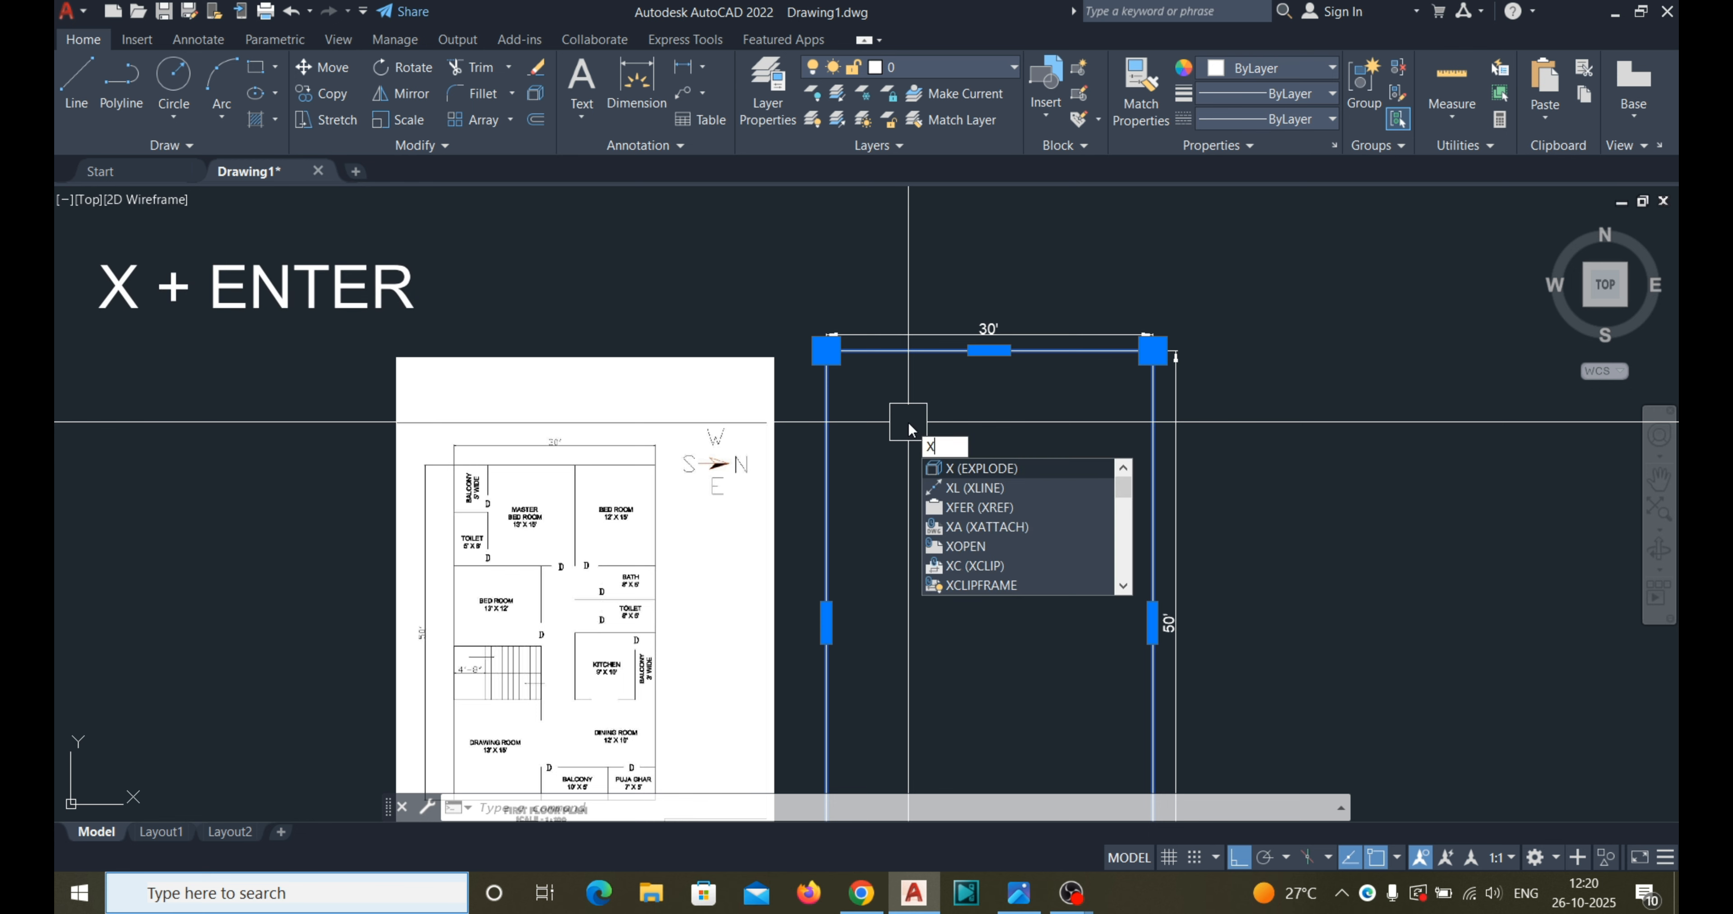
{"action": "key", "text": "Return"}
Check that the outline's top, left and right edges can be selected individually, then clear the selection.
{"action": "left_click", "coordinate": [922, 367]}
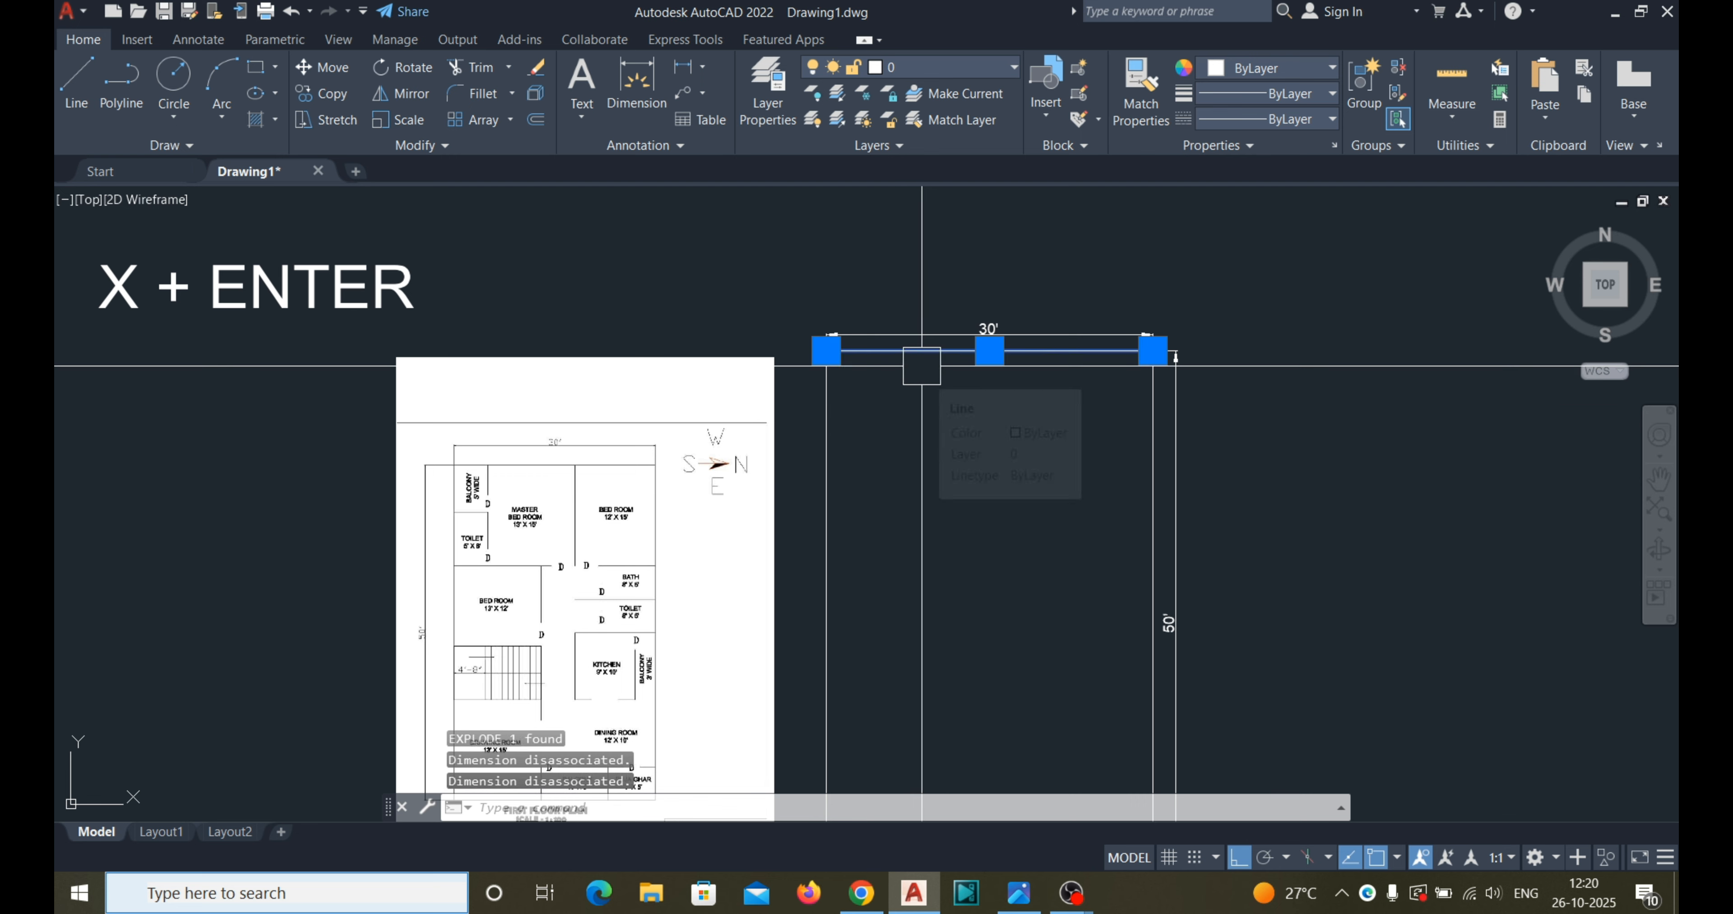
{"action": "left_click", "coordinate": [838, 469]}
{"action": "left_click", "coordinate": [1138, 469]}
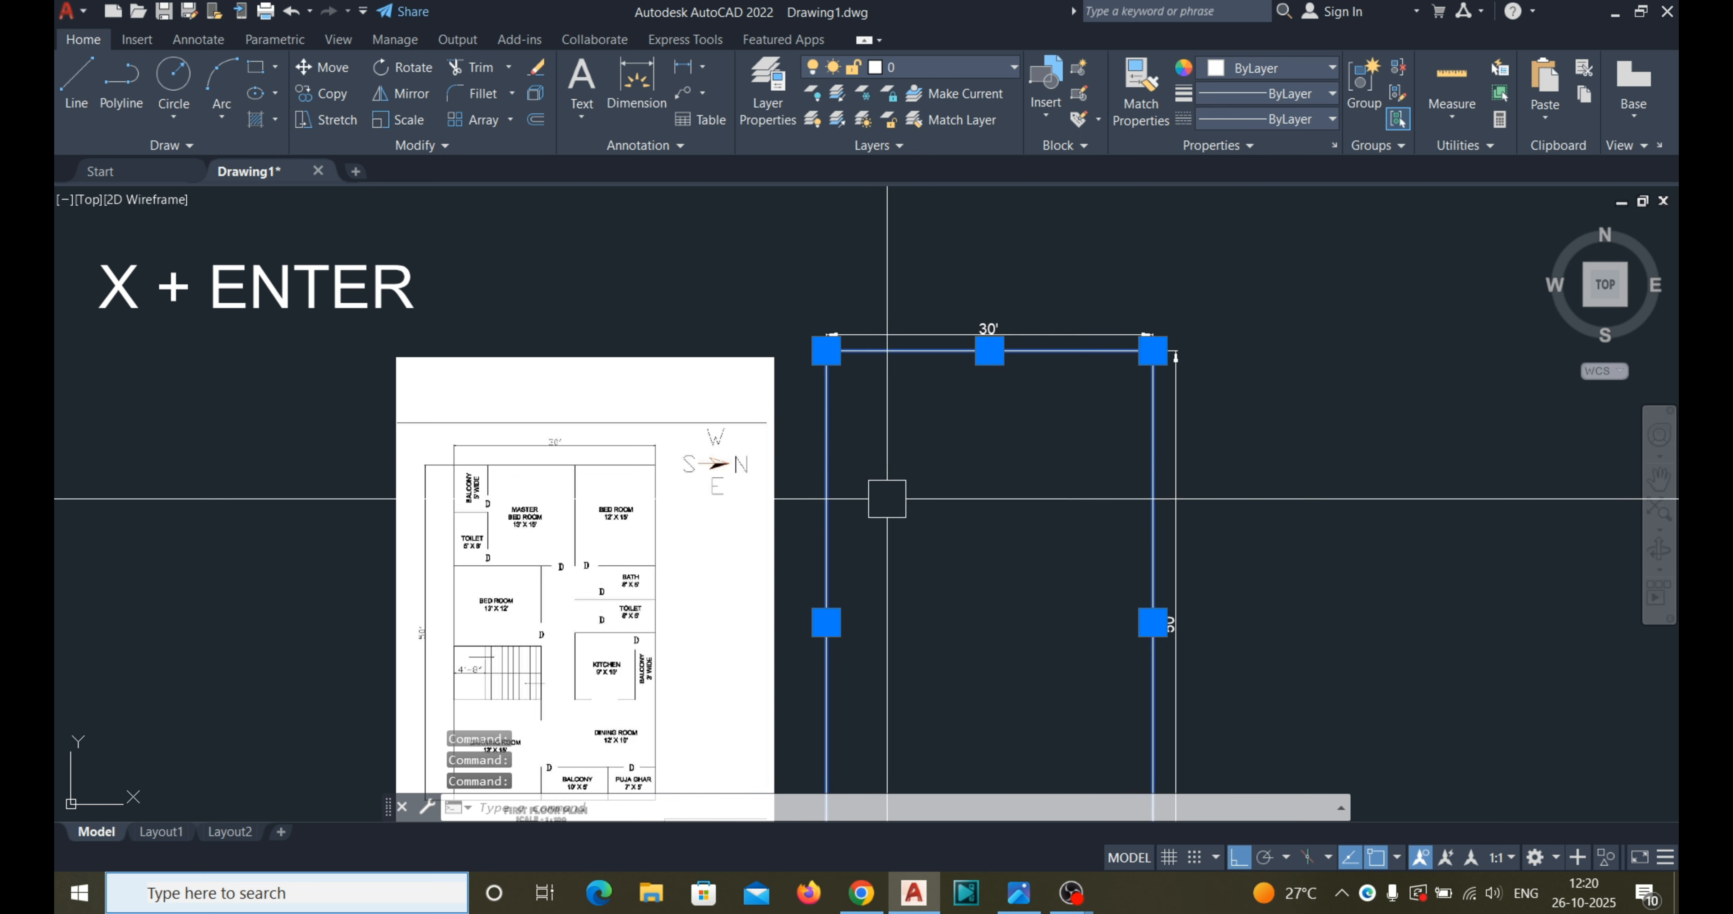
{"action": "scroll", "coordinate": [890, 499], "scroll_direction": "down", "scroll_amount": 2}
{"action": "key", "text": "Escape"}
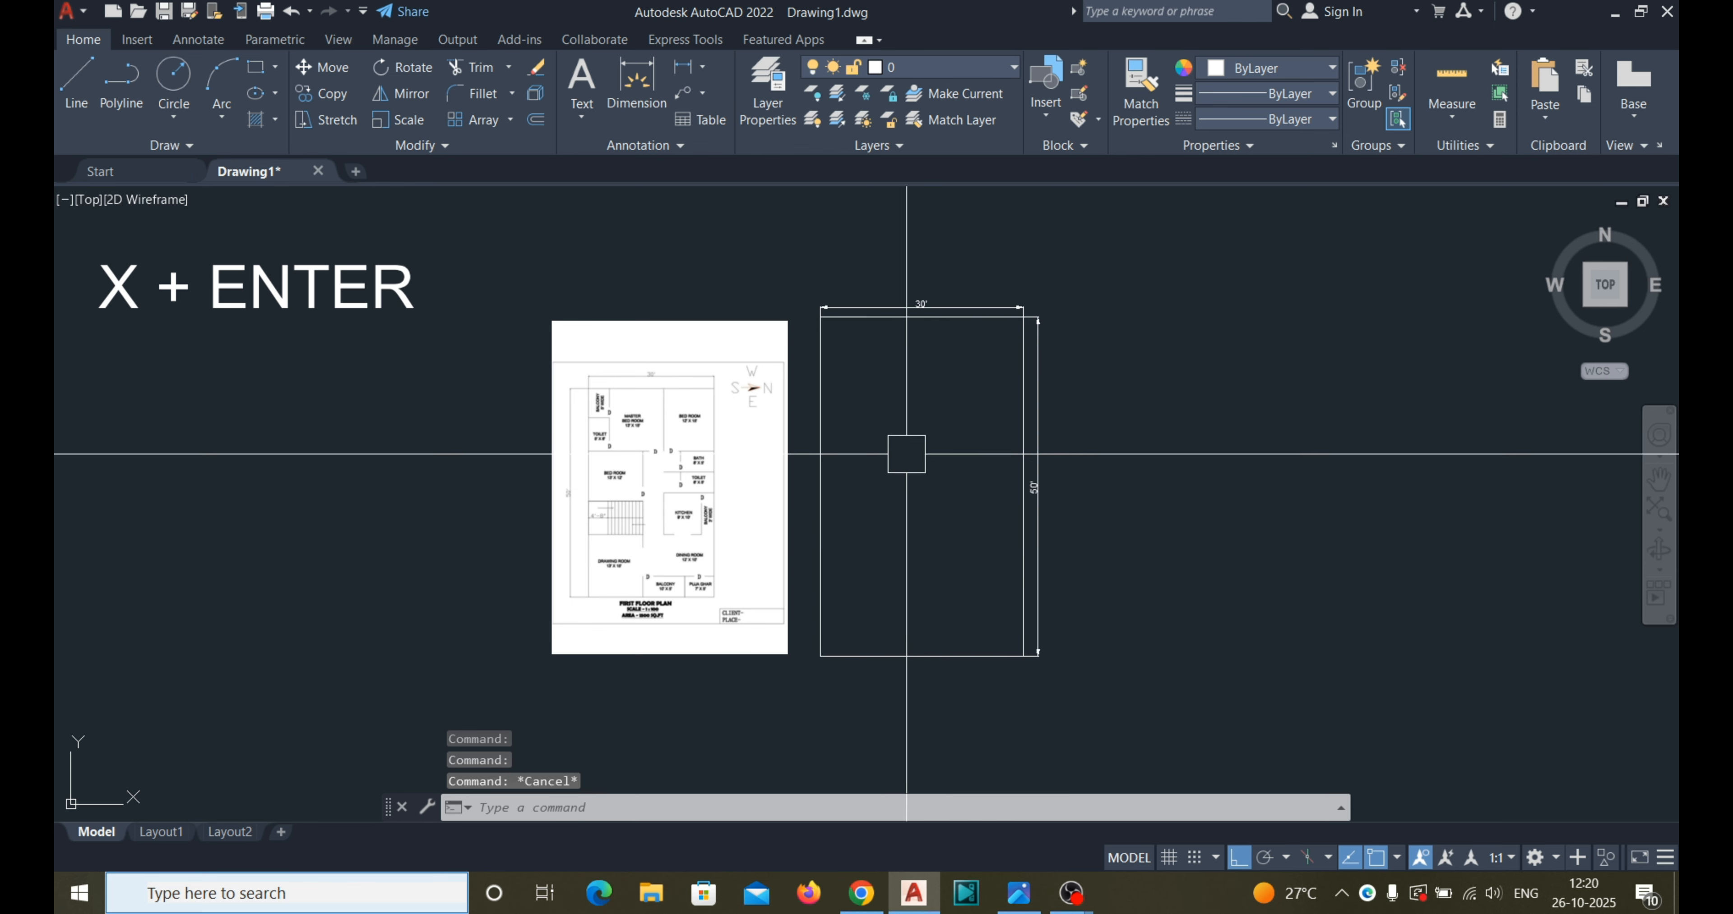
Examine the room layout and sizes on the reference plan, especially the drawing room, dining room, front balcony and puja ghar.
{"action": "scroll", "coordinate": [735, 375], "scroll_direction": "up", "scroll_amount": 2}
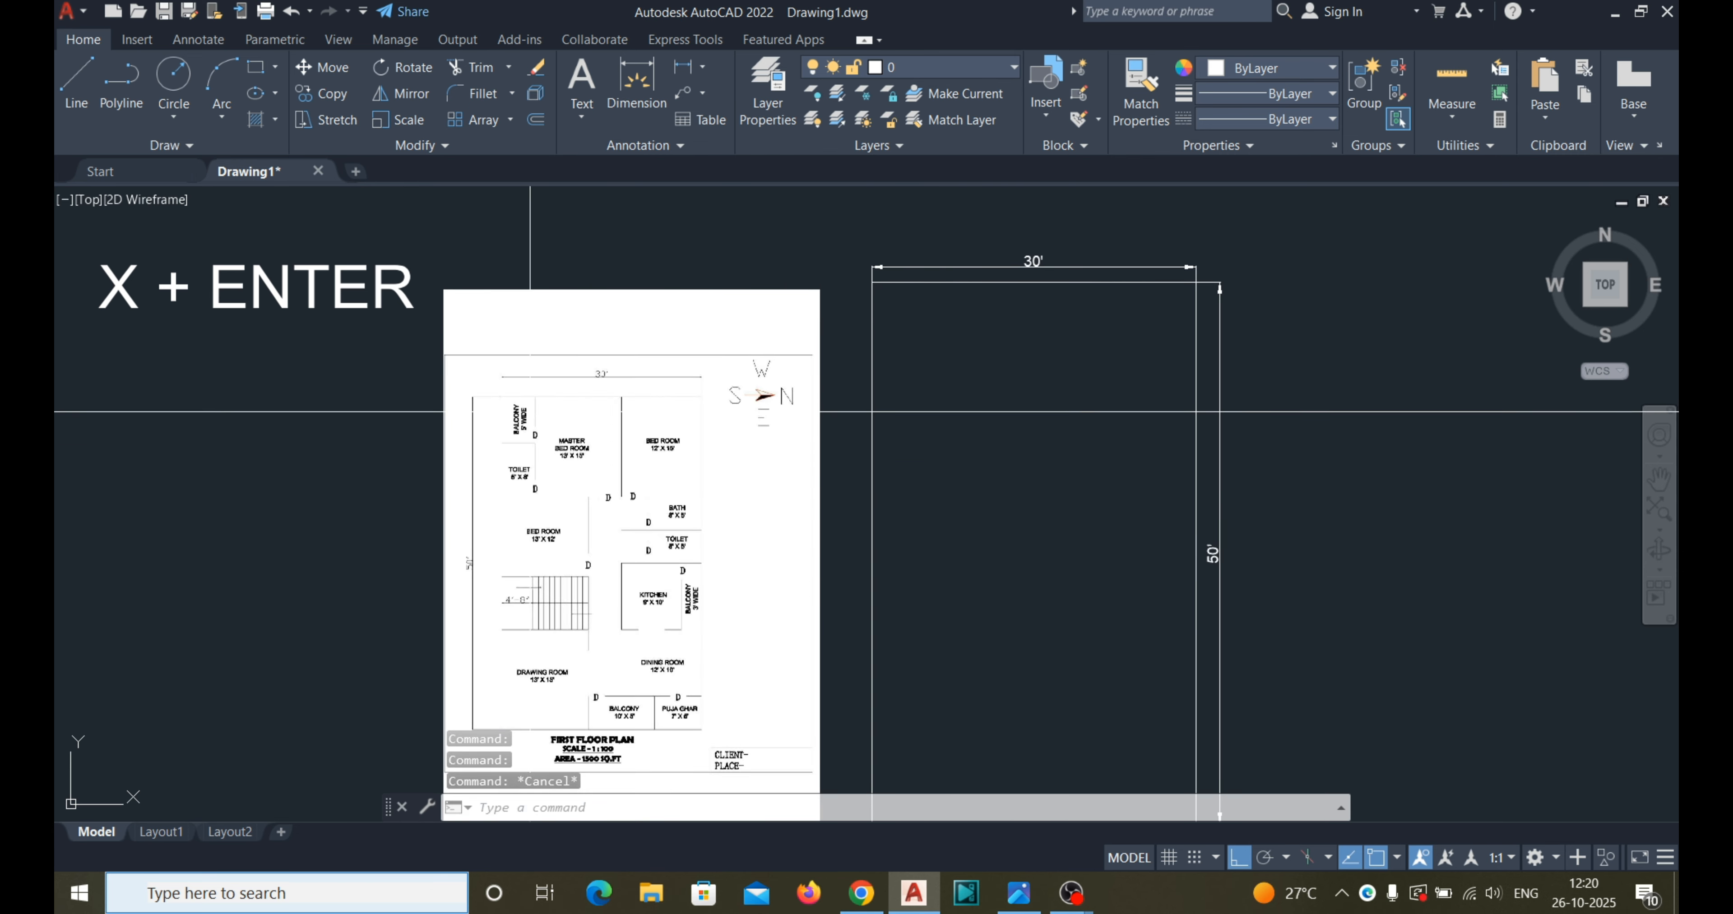
{"action": "scroll", "coordinate": [583, 416], "scroll_direction": "up", "scroll_amount": 2}
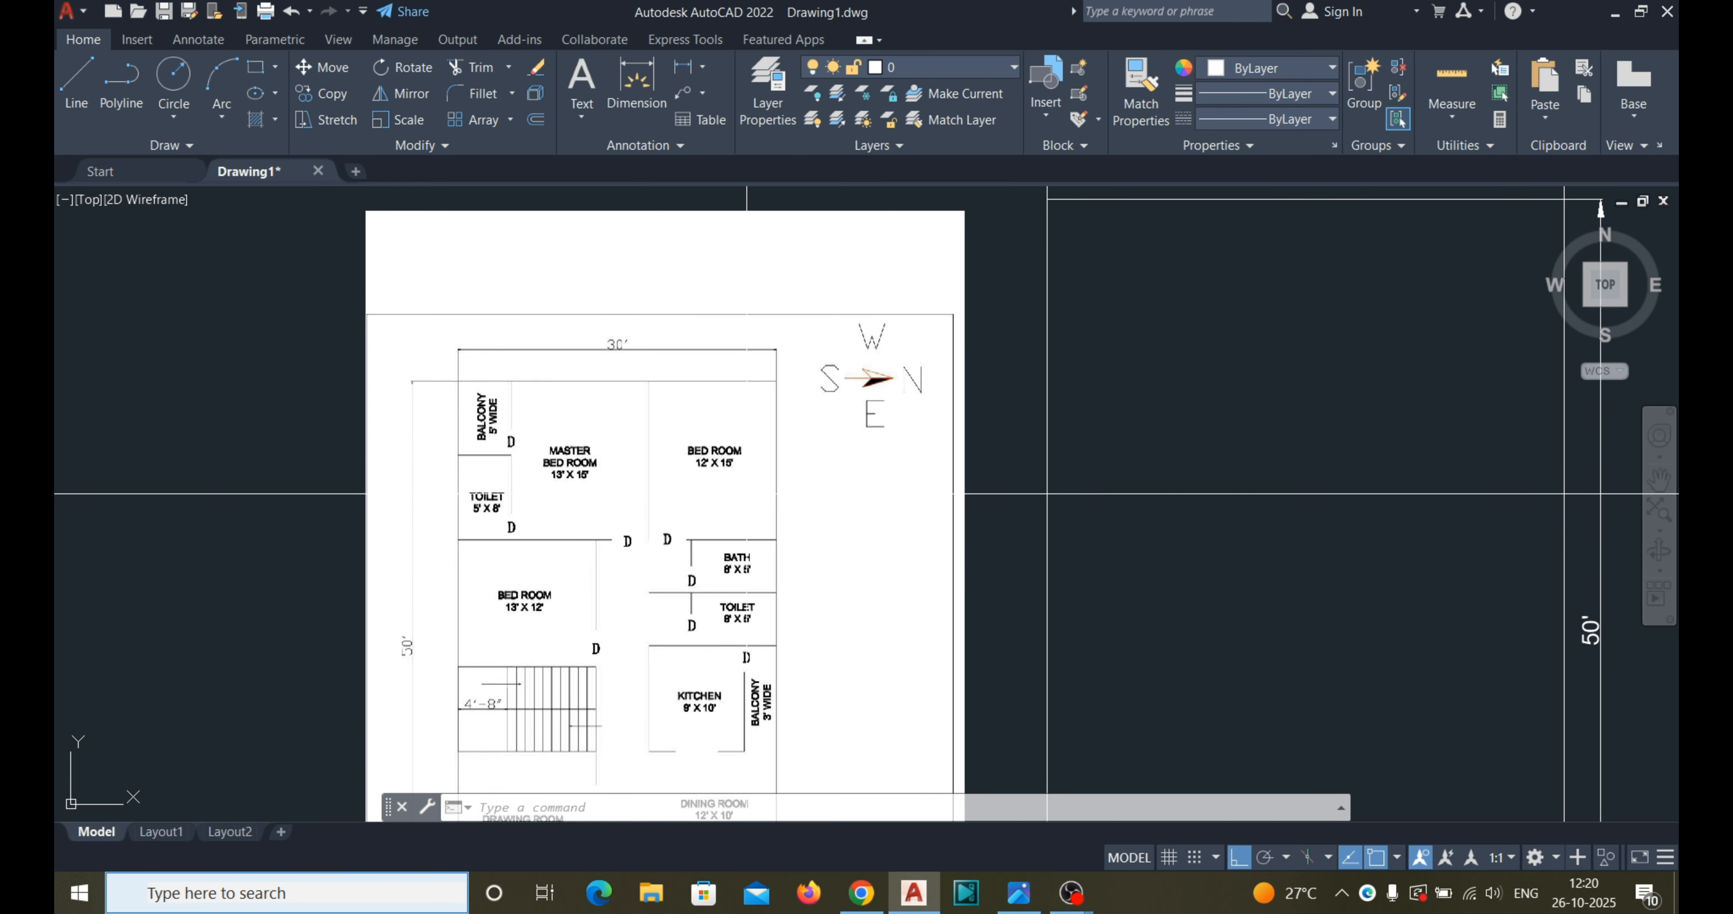
{"action": "scroll", "coordinate": [764, 487], "scroll_direction": "up", "scroll_amount": 1}
{"action": "scroll", "coordinate": [692, 512], "scroll_direction": "down", "scroll_amount": 4}
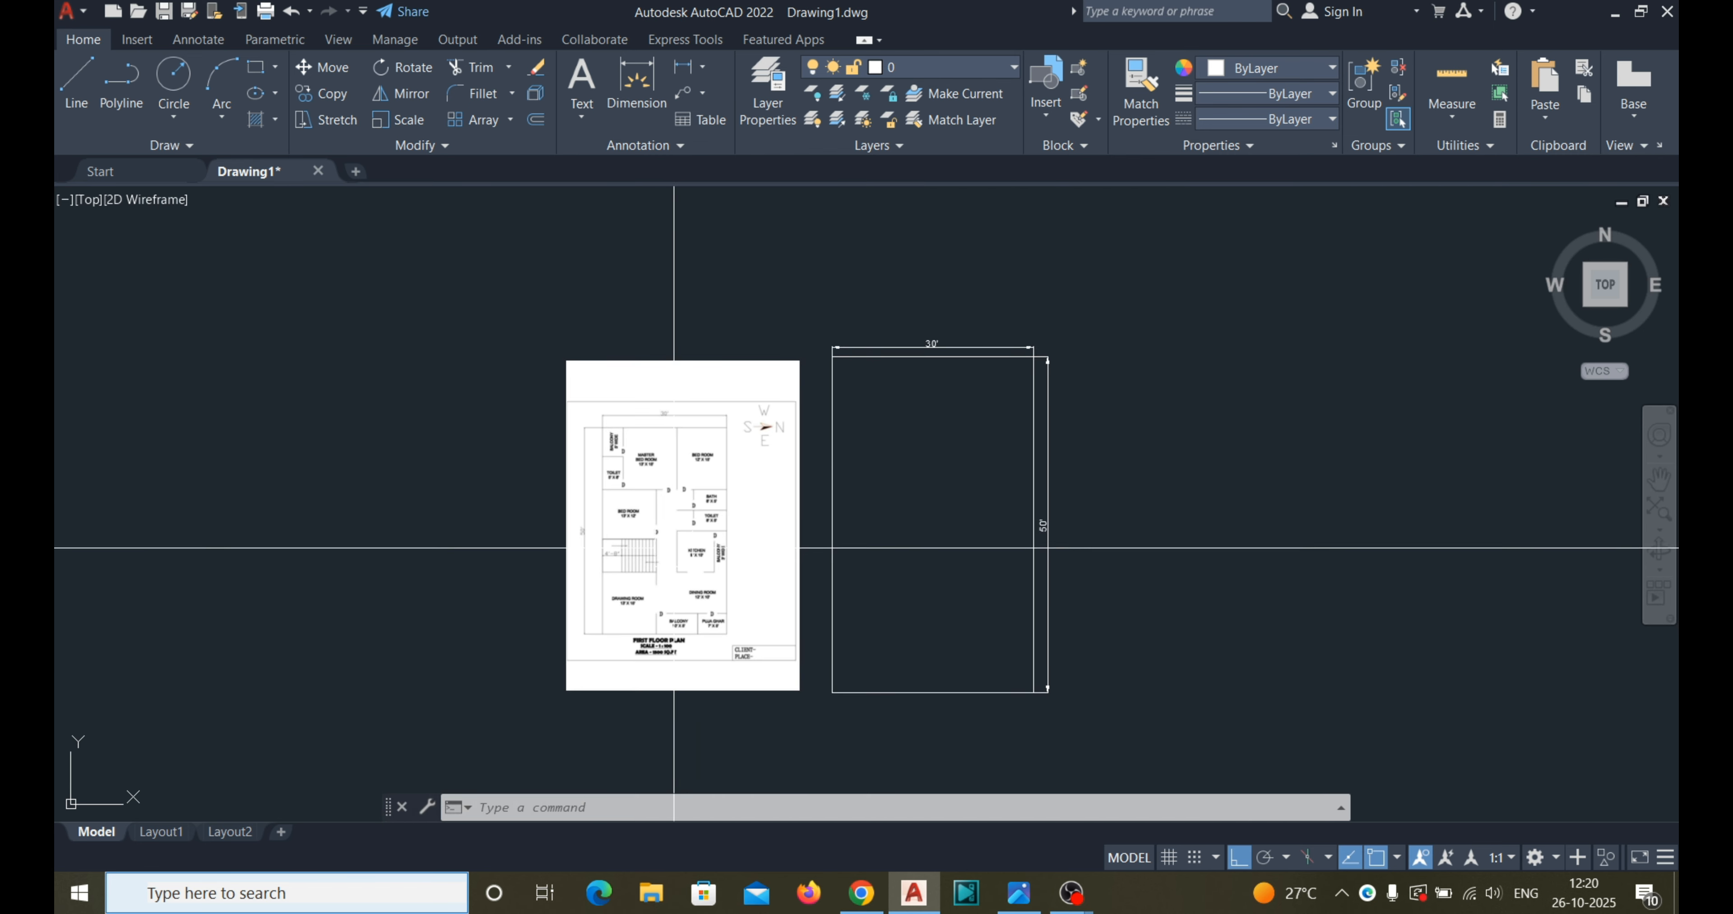
{"action": "scroll", "coordinate": [692, 638], "scroll_direction": "up", "scroll_amount": 8}
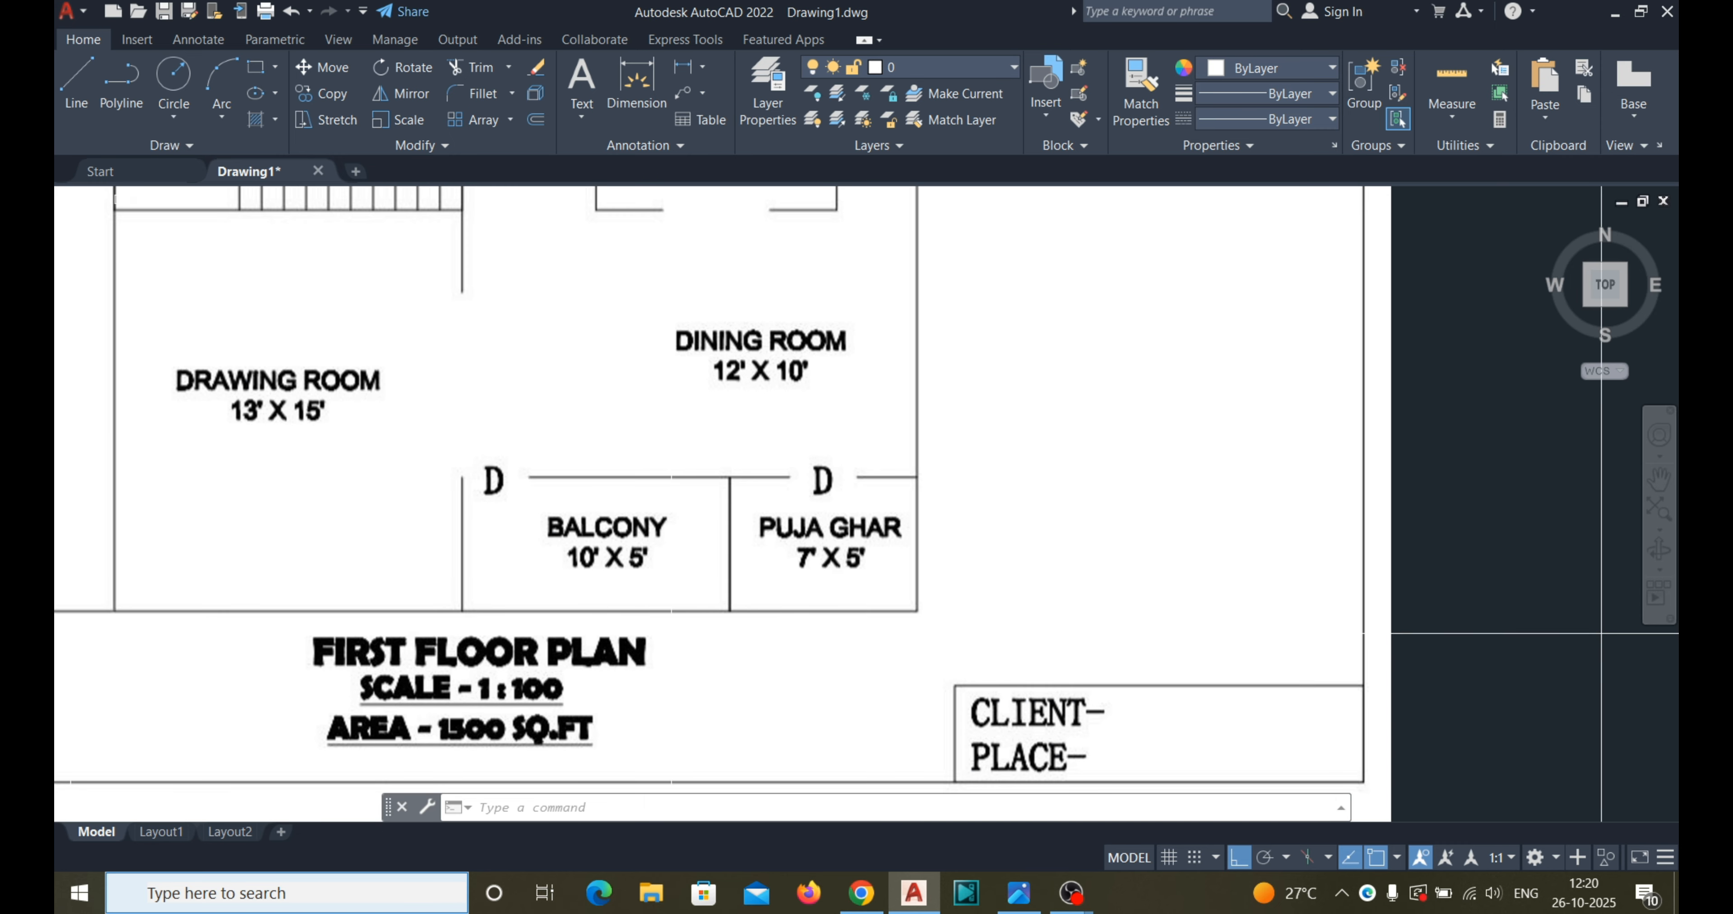
{"action": "scroll", "coordinate": [616, 599], "scroll_direction": "down", "scroll_amount": 2}
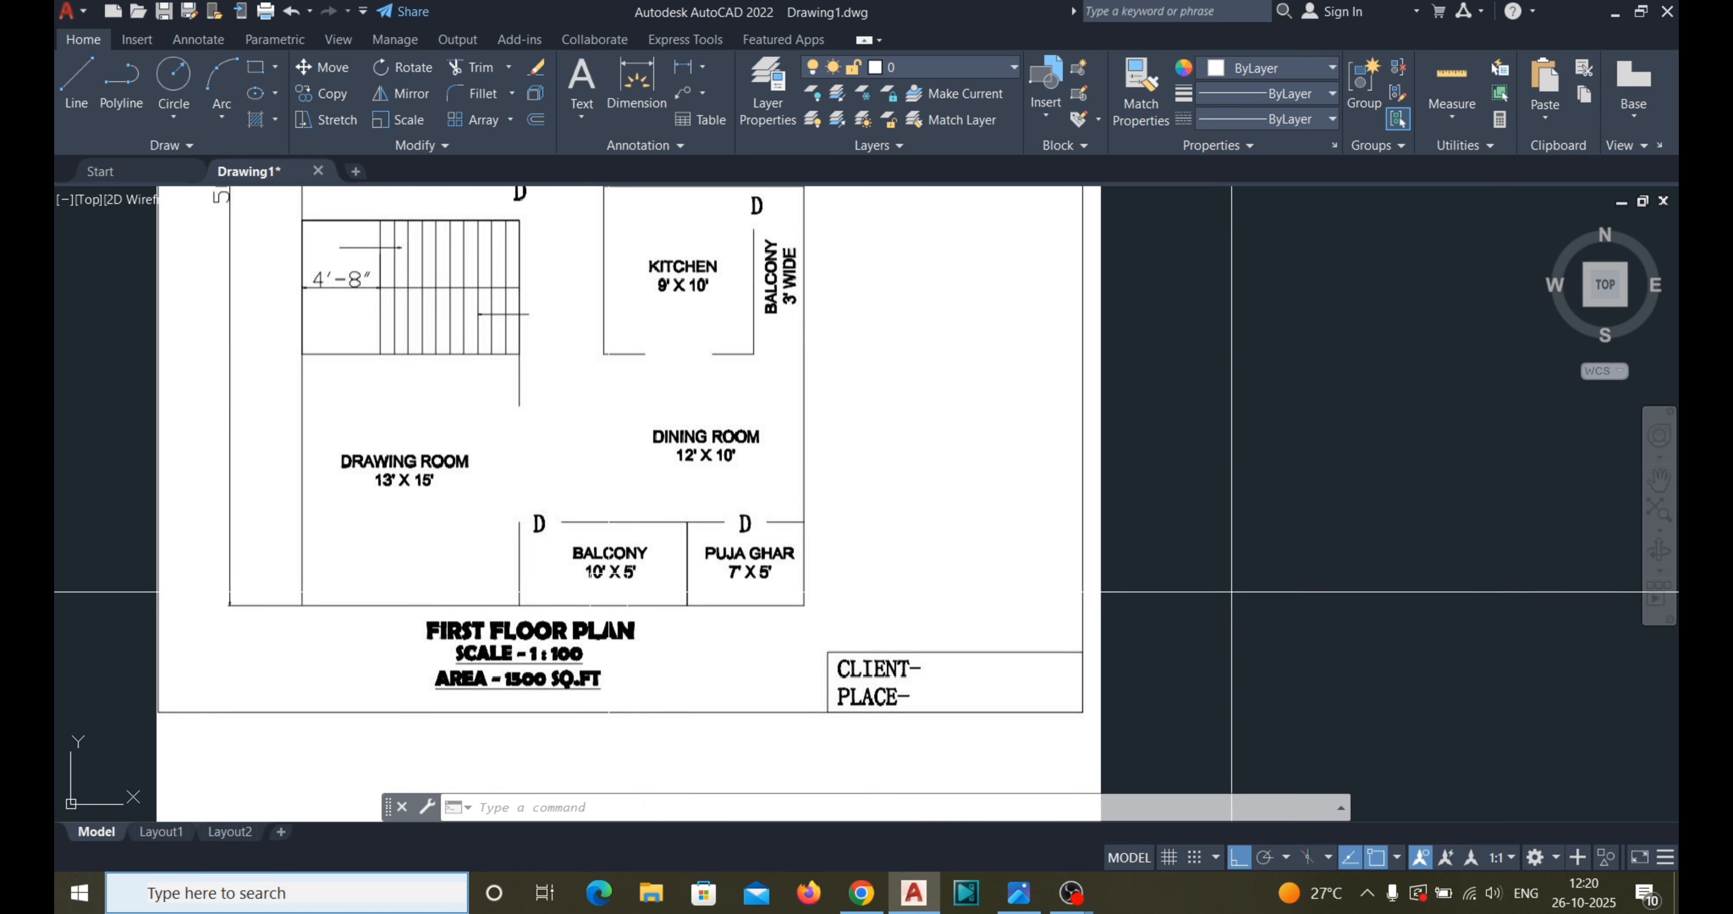
{"action": "scroll", "coordinate": [606, 585], "scroll_direction": "up", "scroll_amount": 4}
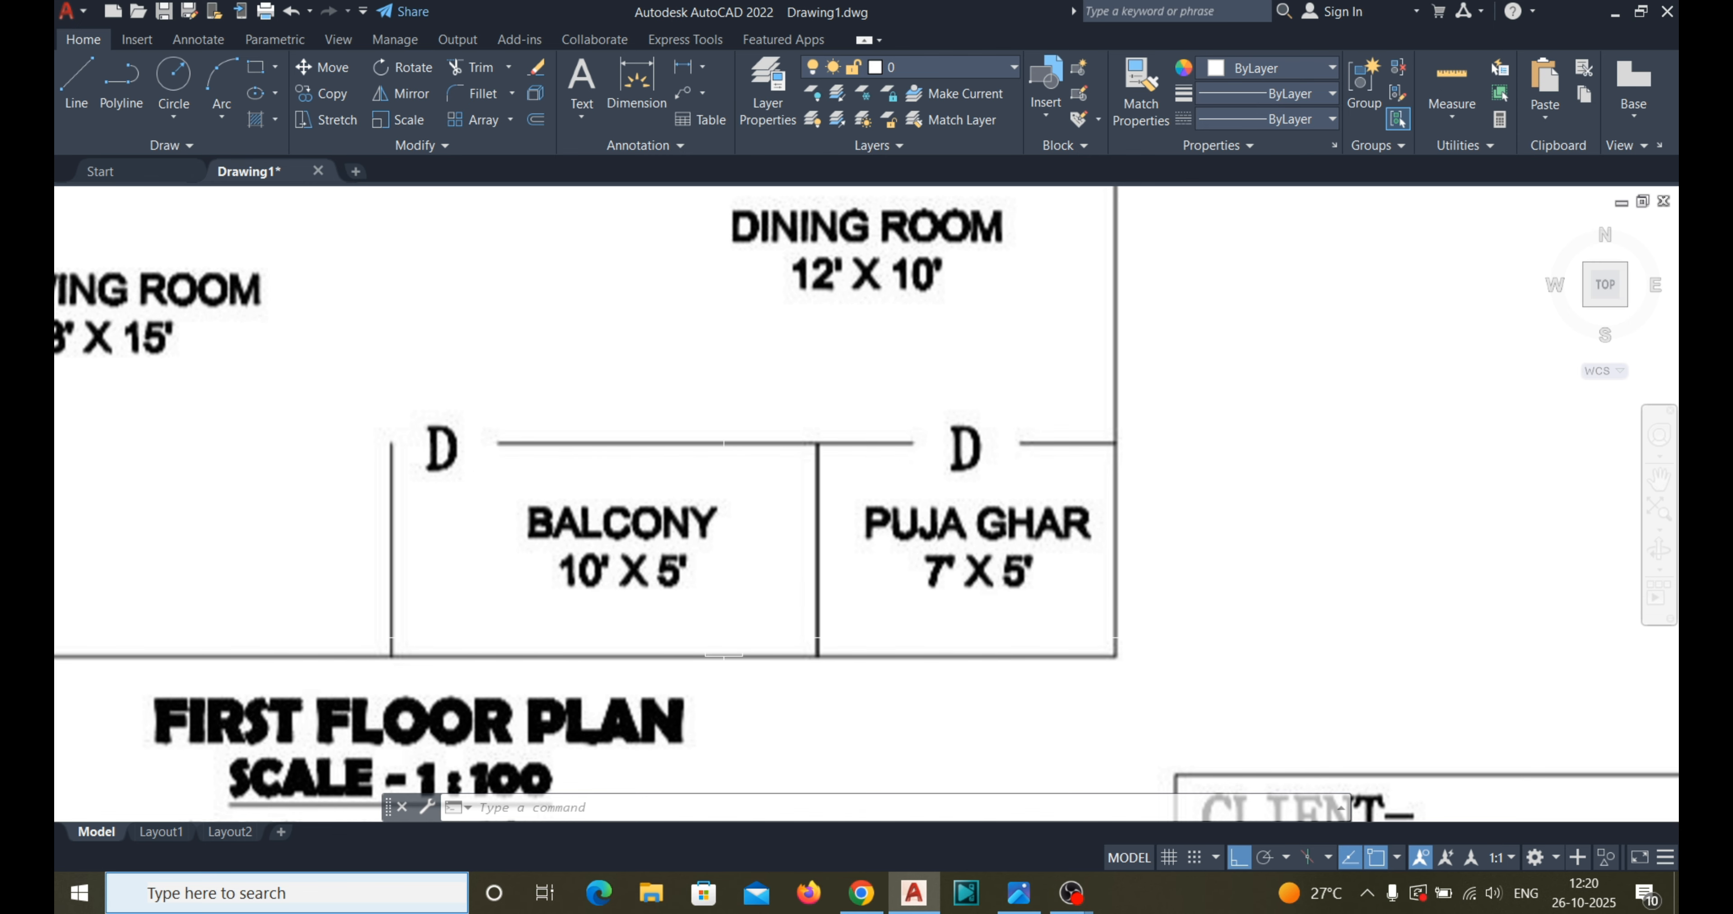
{"action": "scroll", "coordinate": [758, 483], "scroll_direction": "down", "scroll_amount": 6}
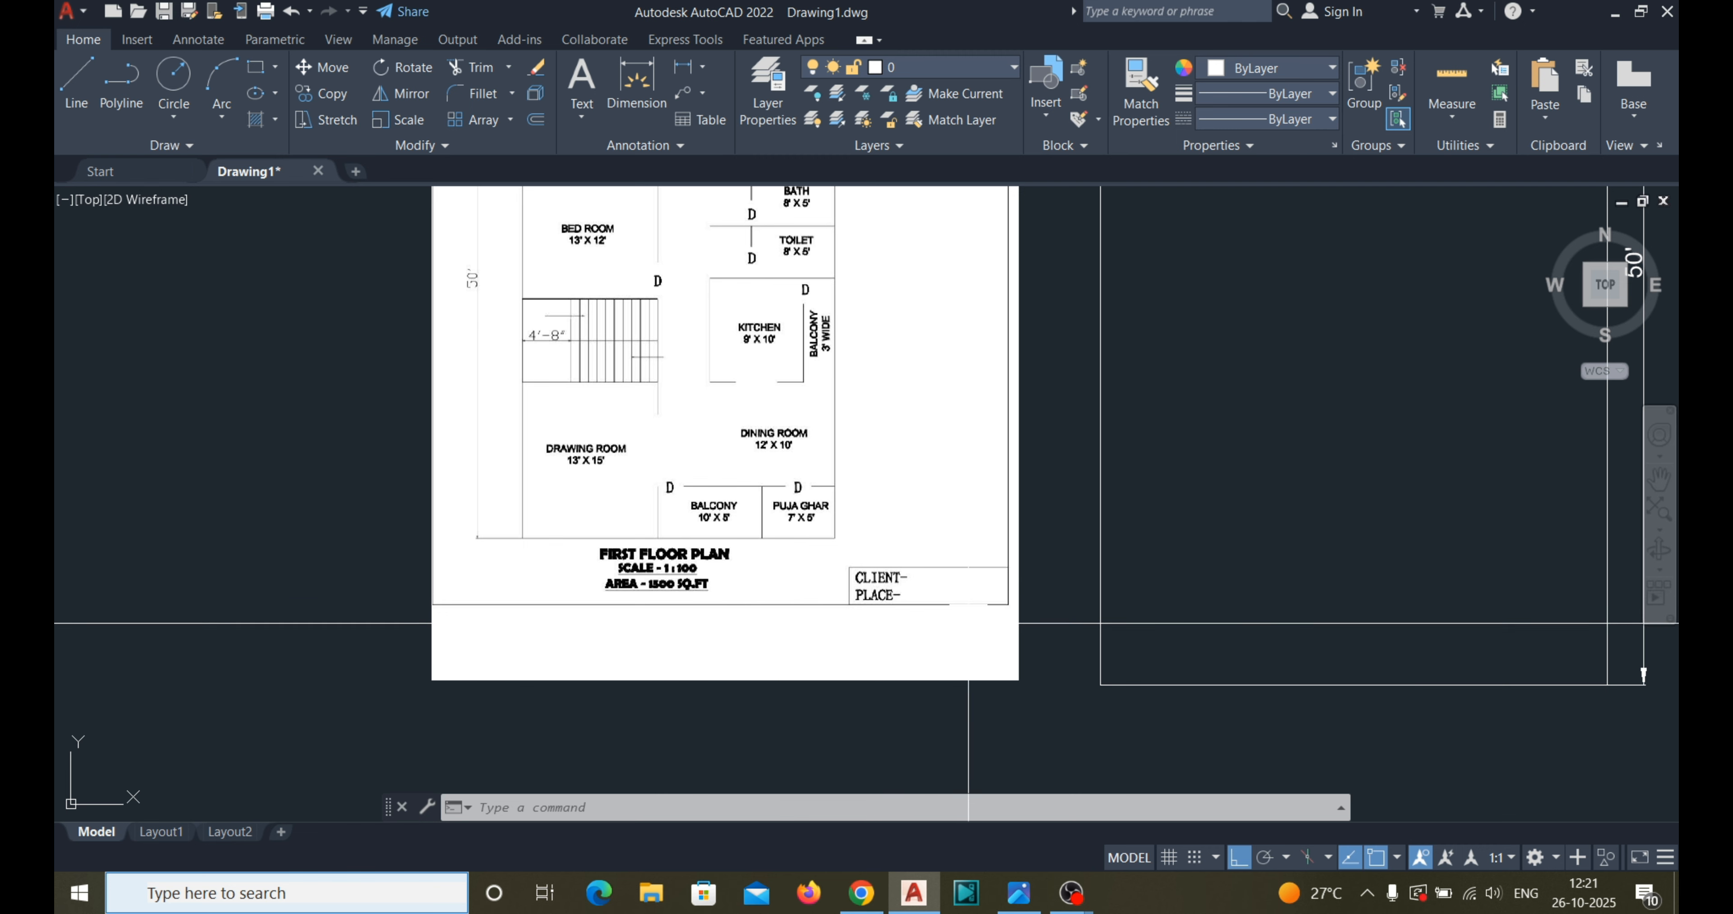
{"action": "scroll", "coordinate": [920, 631], "scroll_direction": "down", "scroll_amount": 2}
{"action": "scroll", "coordinate": [1337, 574], "scroll_direction": "up", "scroll_amount": 4}
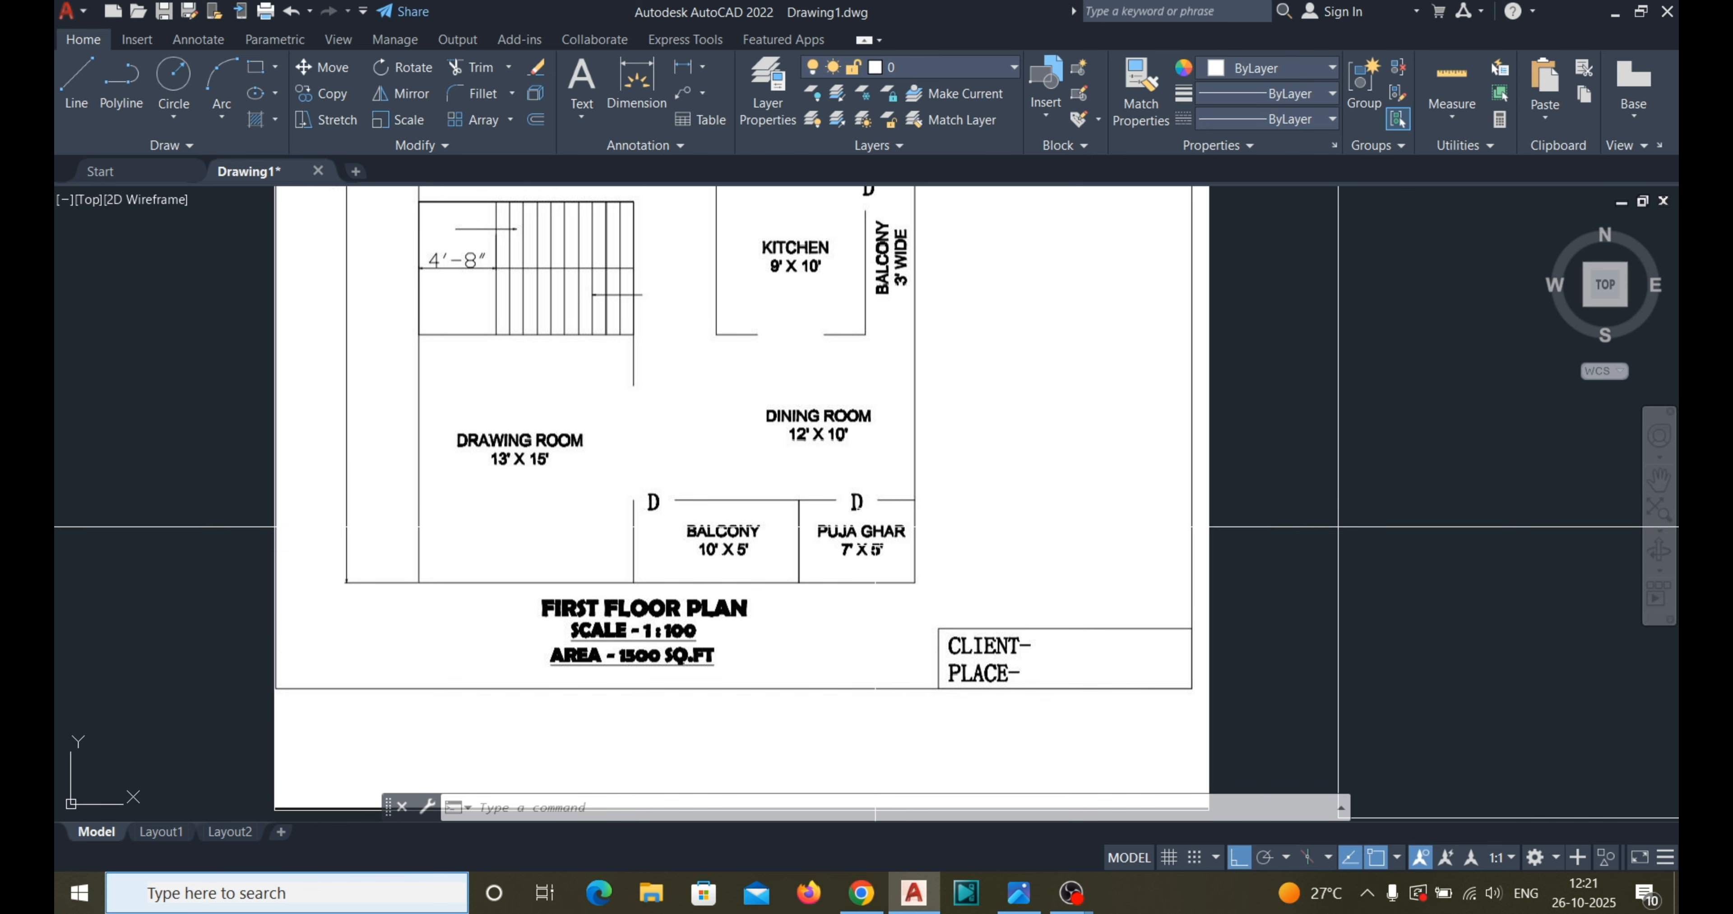
{"action": "scroll", "coordinate": [615, 598], "scroll_direction": "down", "scroll_amount": 4}
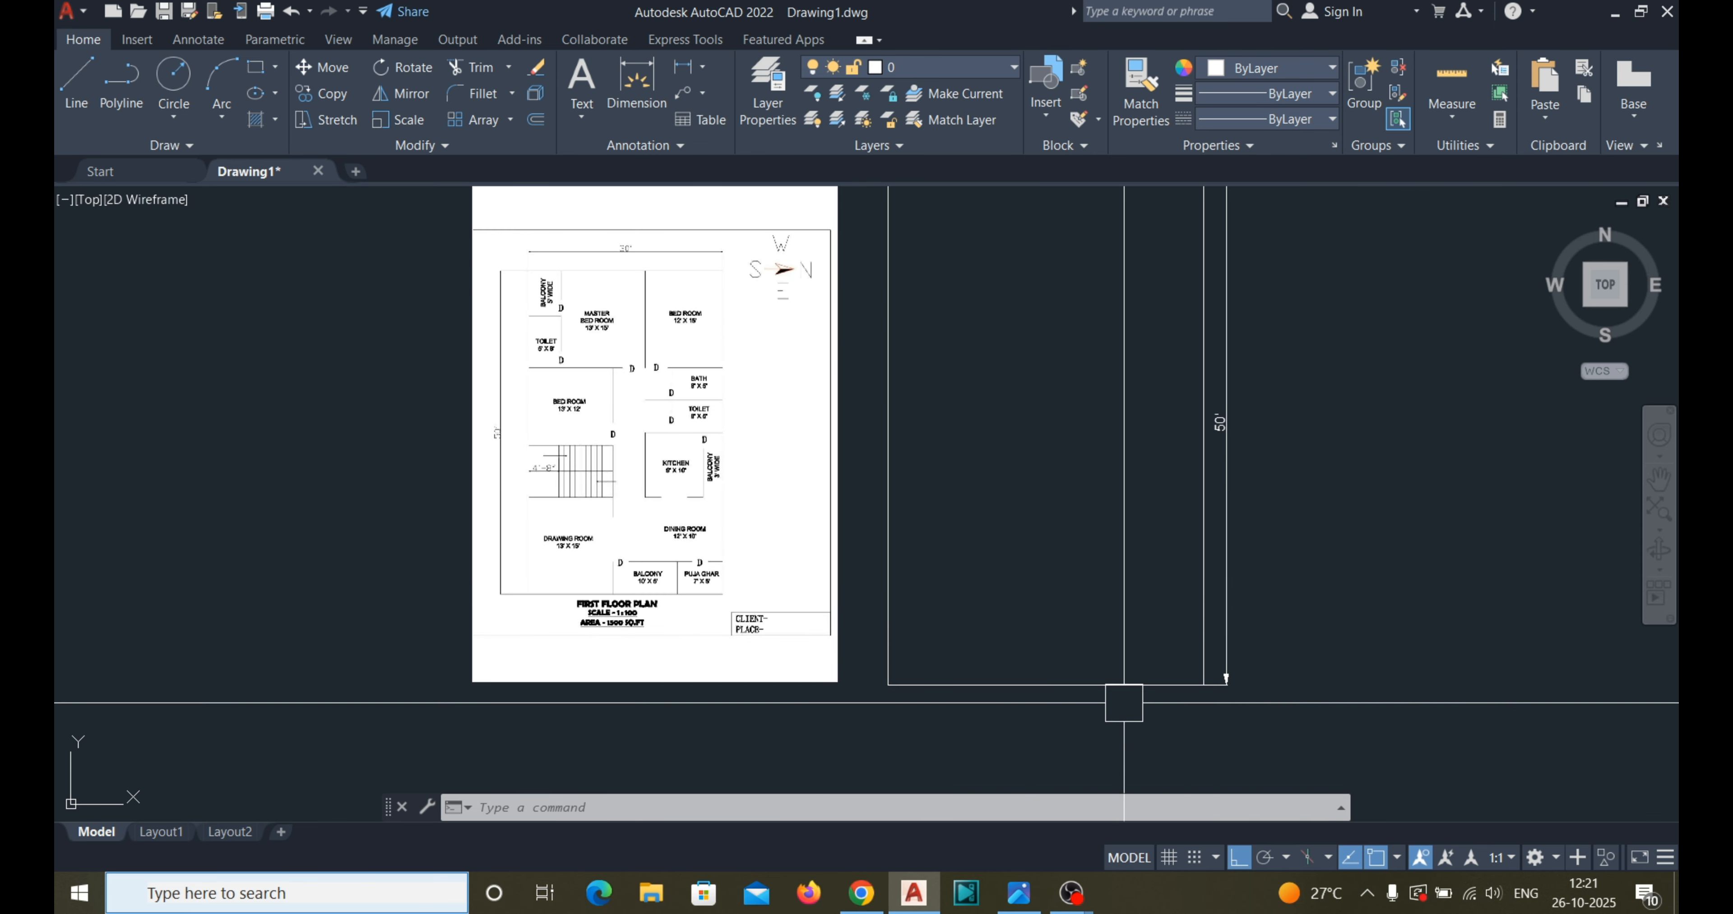
Offset the bottom edge of the outline 5' upward into the plan.
{"action": "key", "text": "Return"}
{"action": "type", "text": "5"}
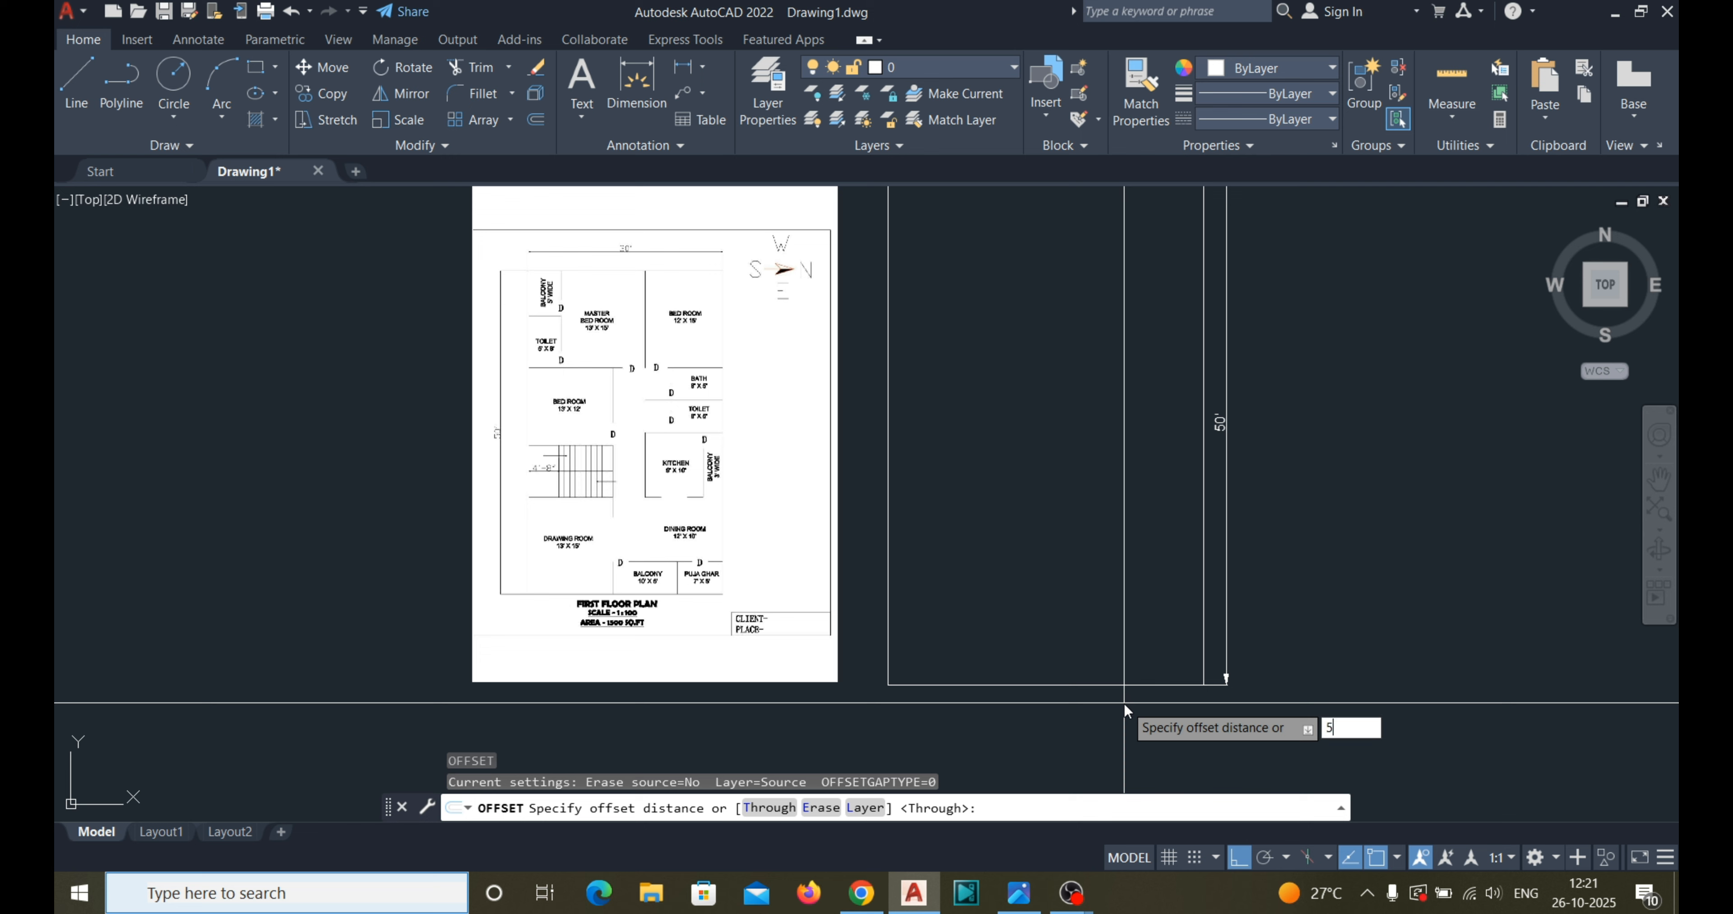
{"action": "type", "text": "'"}
{"action": "key", "text": "Return"}
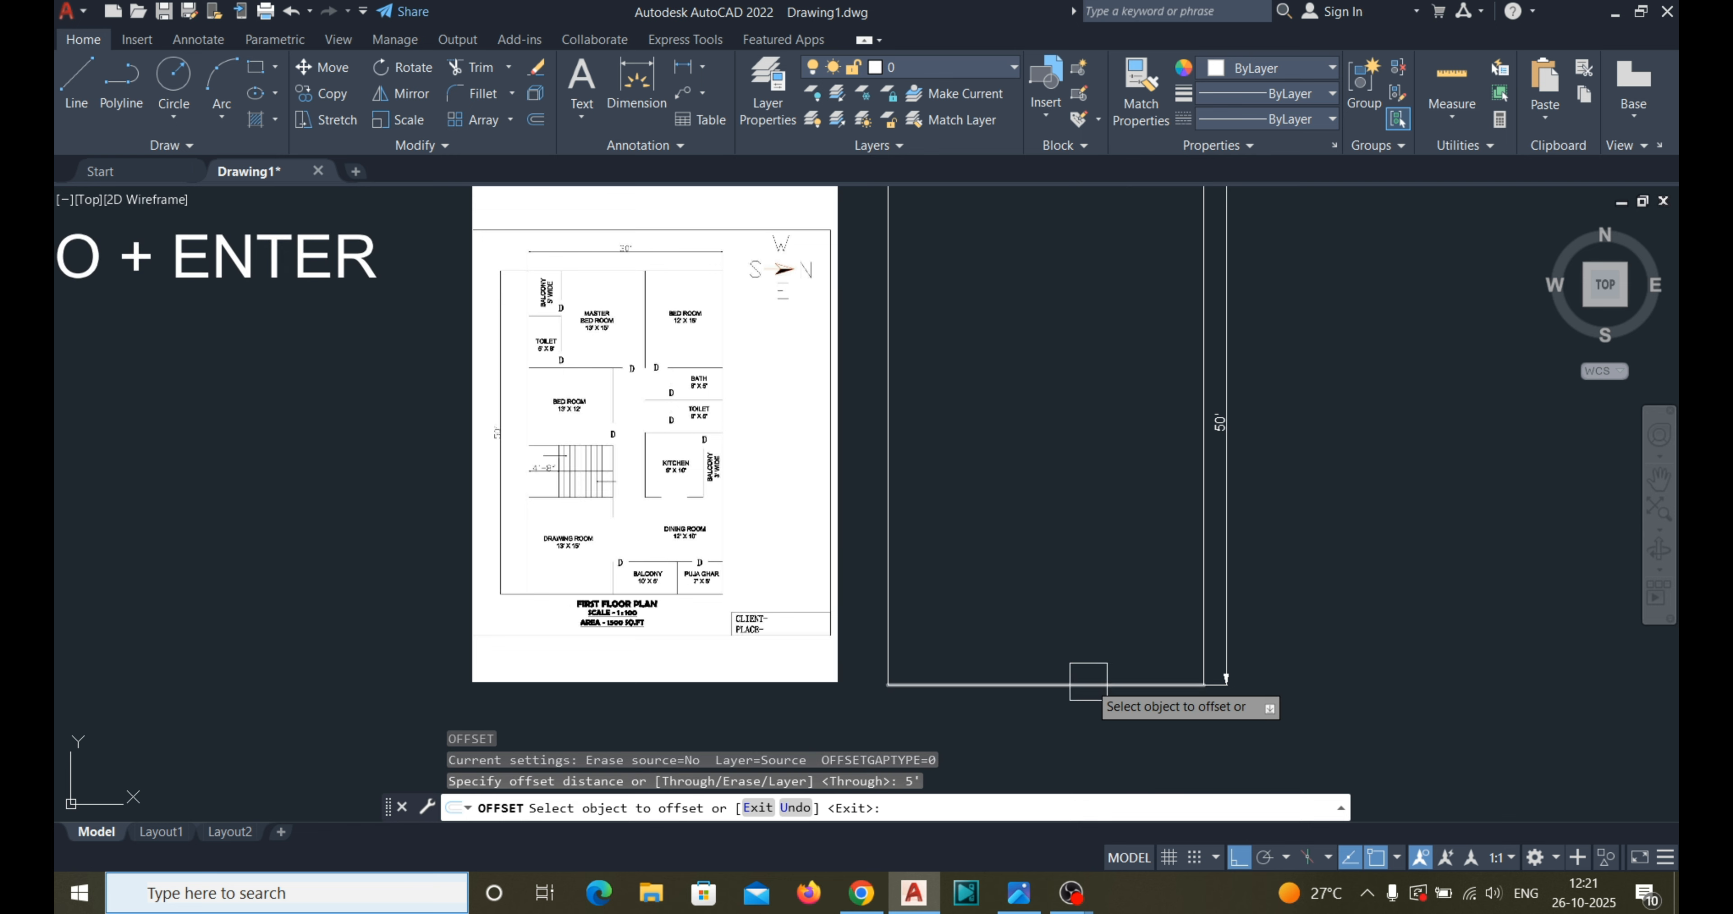
{"action": "left_click", "coordinate": [1088, 683]}
{"action": "left_click", "coordinate": [1114, 584]}
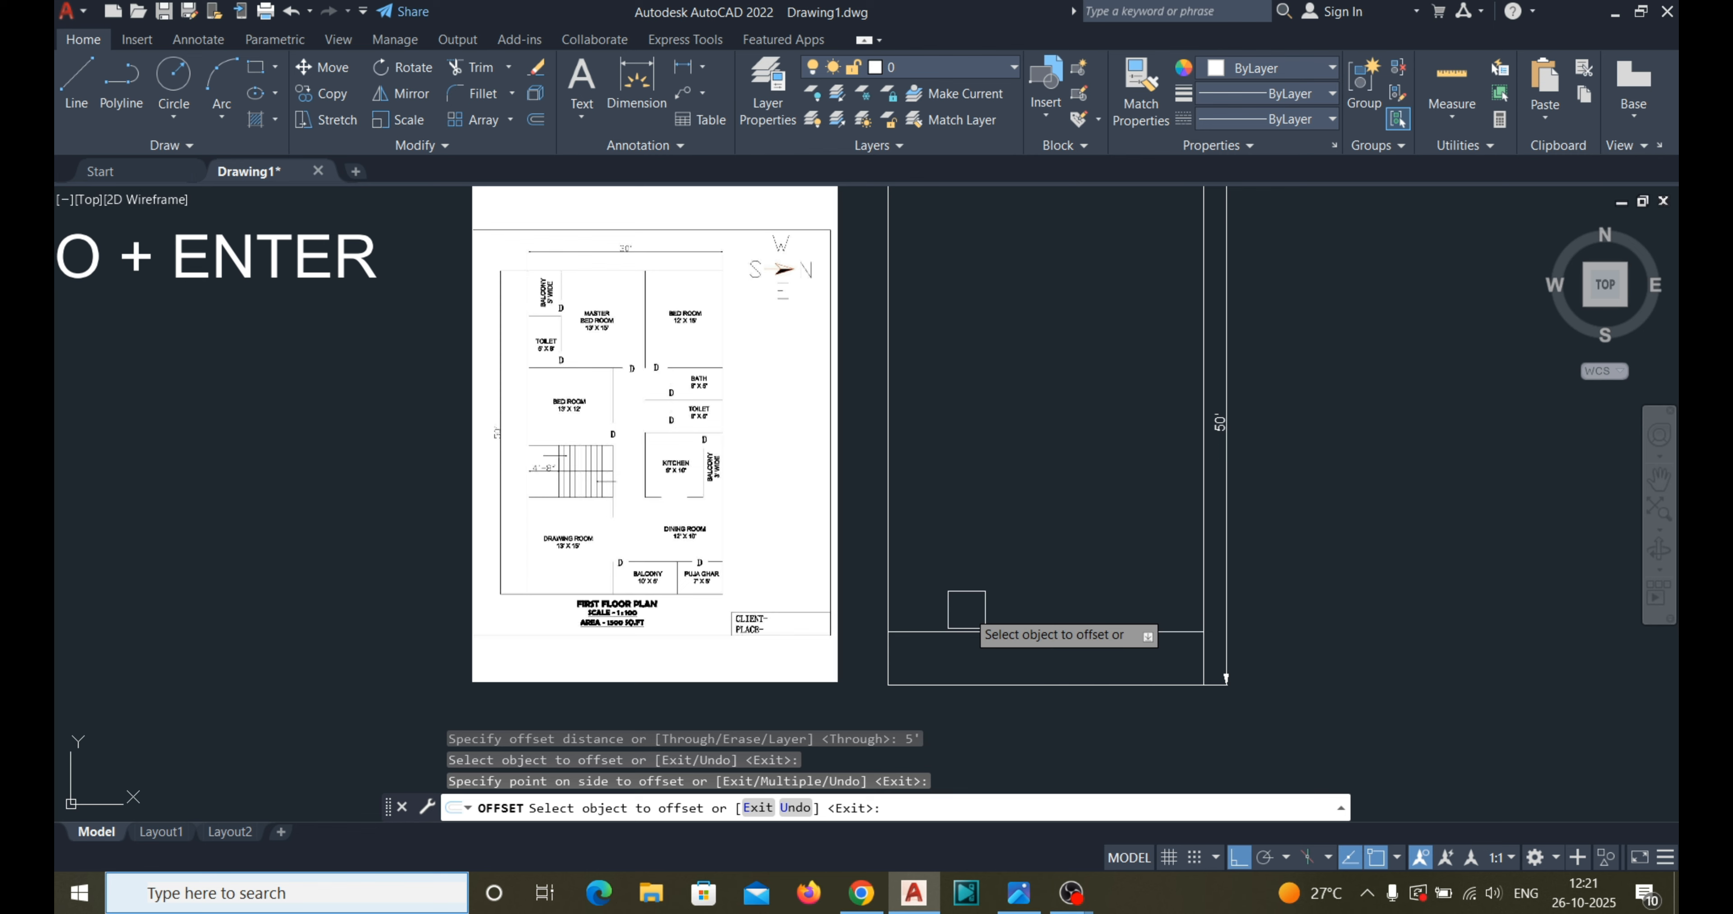
{"action": "key", "text": "Escape"}
Offset the right edge of the outline 7' inward for the puja ghar wall.
{"action": "scroll", "coordinate": [725, 592], "scroll_direction": "up", "scroll_amount": 4}
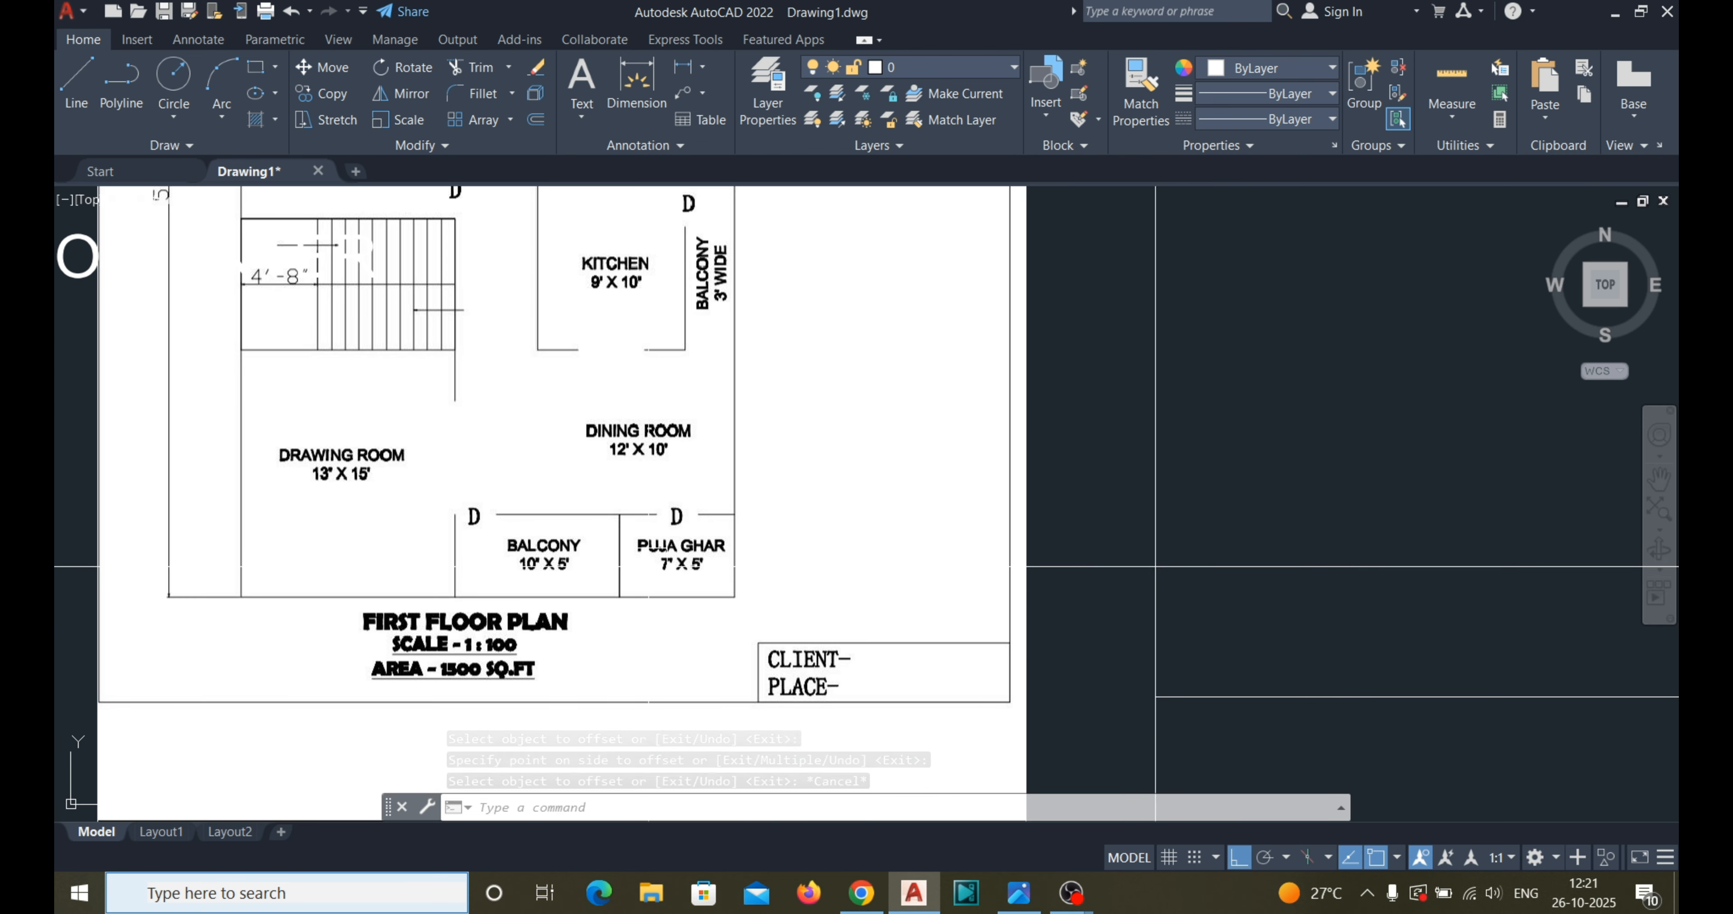
{"action": "scroll", "coordinate": [559, 591], "scroll_direction": "down", "scroll_amount": 4}
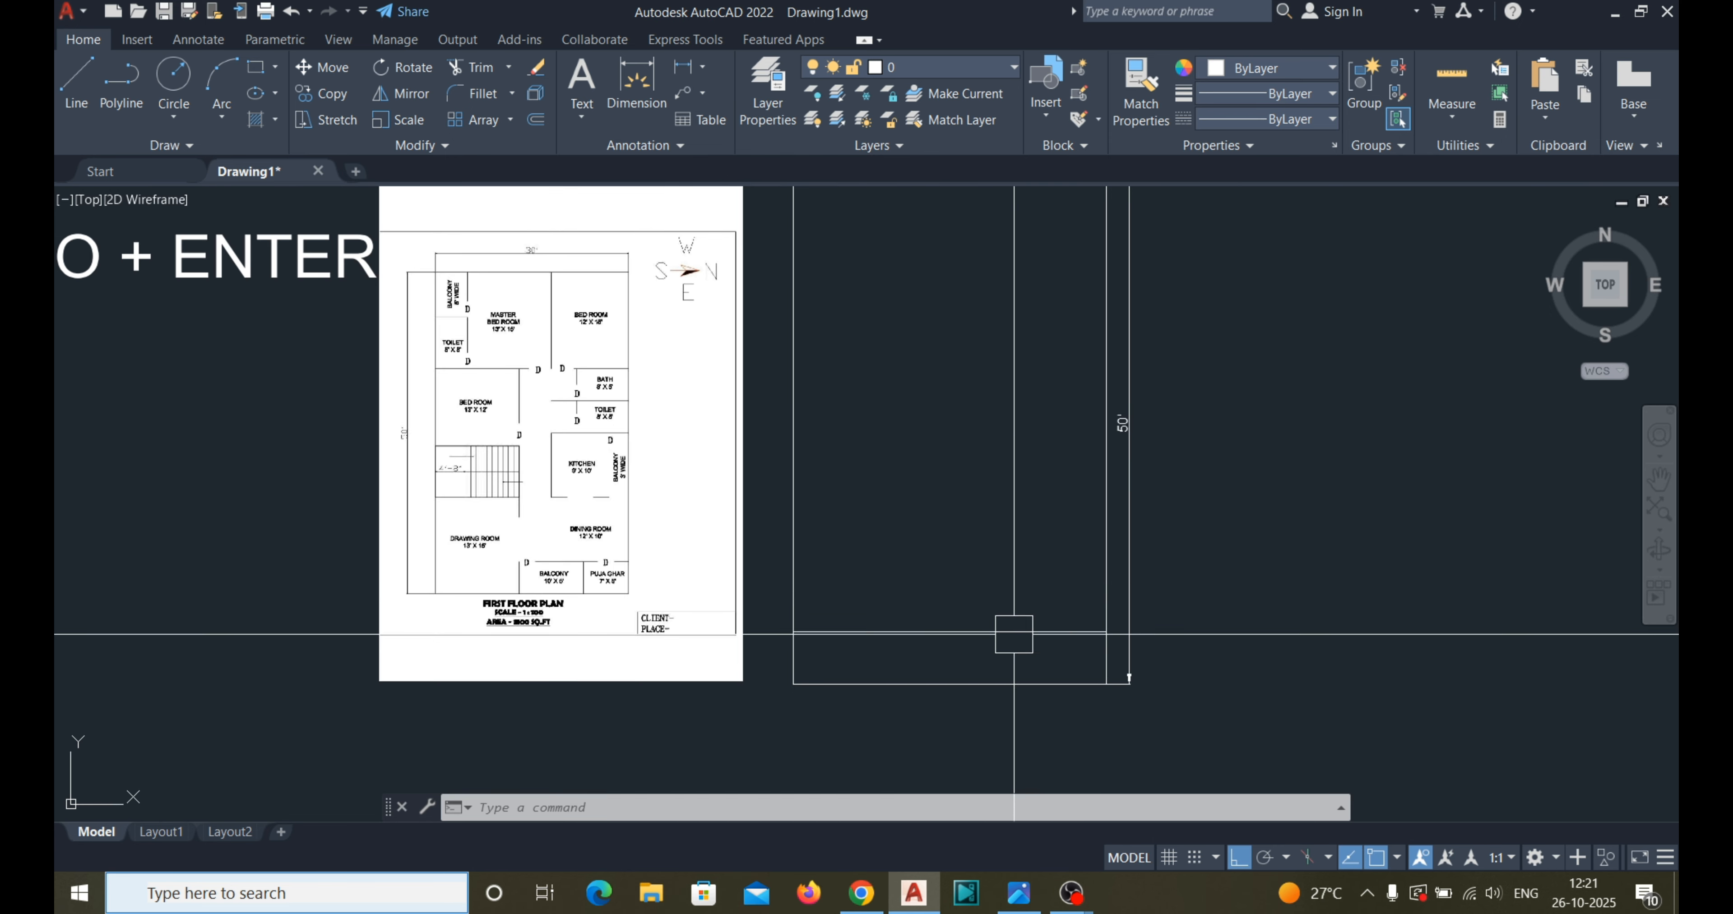
{"action": "key", "text": "Return"}
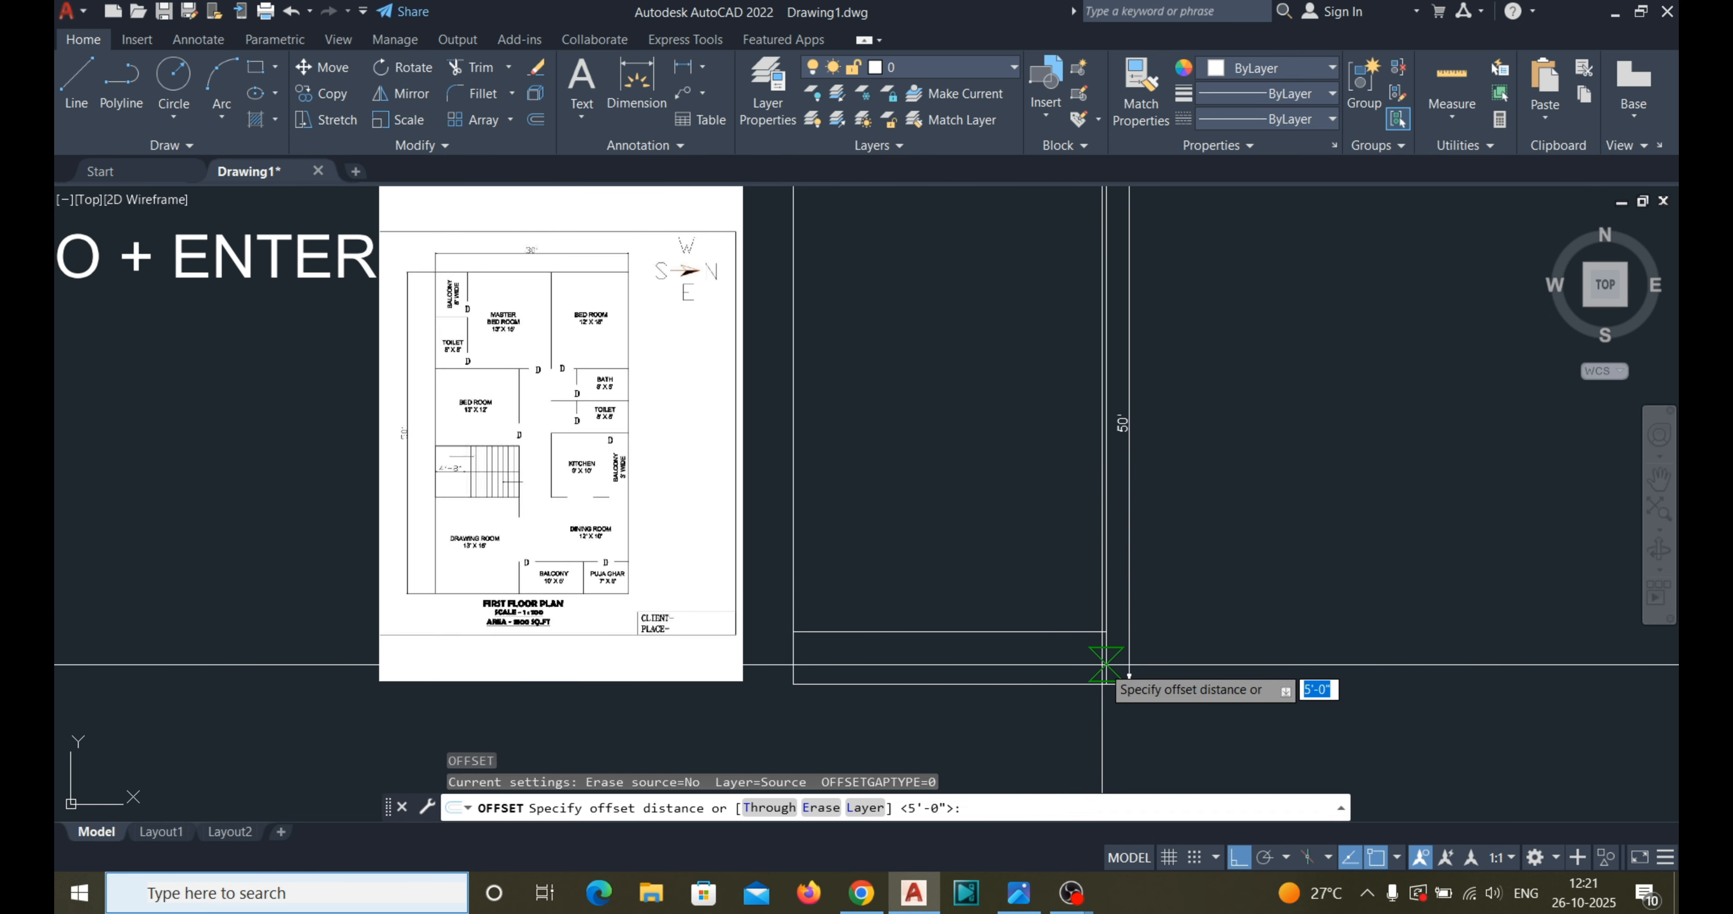
{"action": "type", "text": "7'"}
{"action": "key", "text": "Return"}
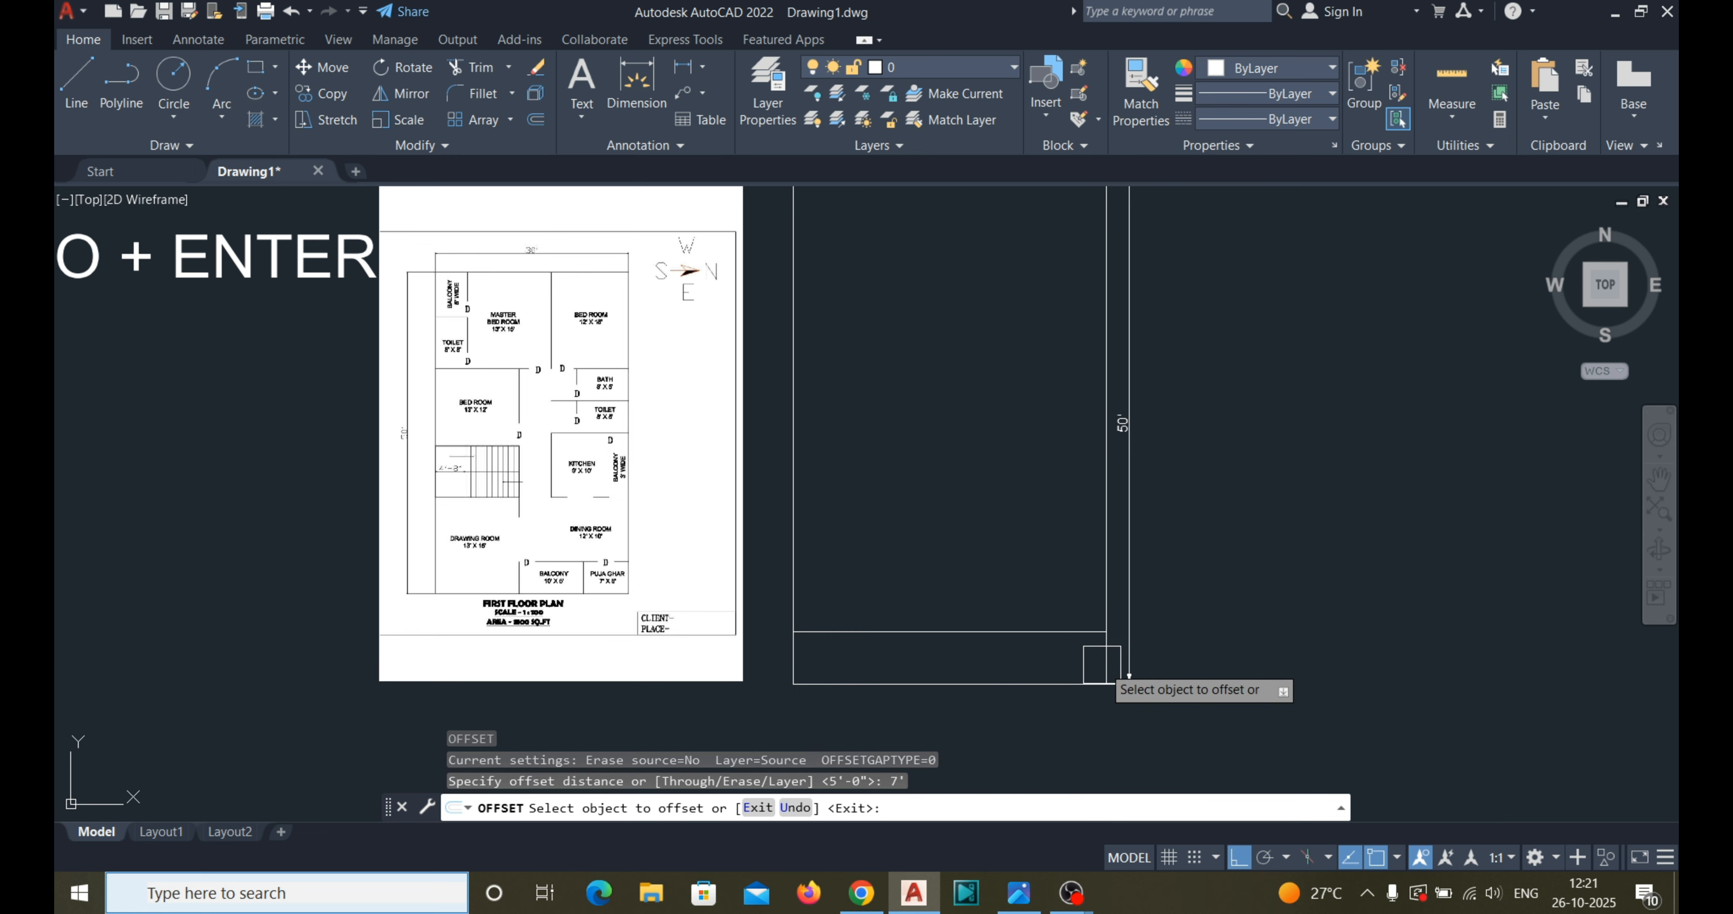
{"action": "scroll", "coordinate": [1103, 661], "scroll_direction": "up", "scroll_amount": 2}
{"action": "left_click", "coordinate": [1109, 655]}
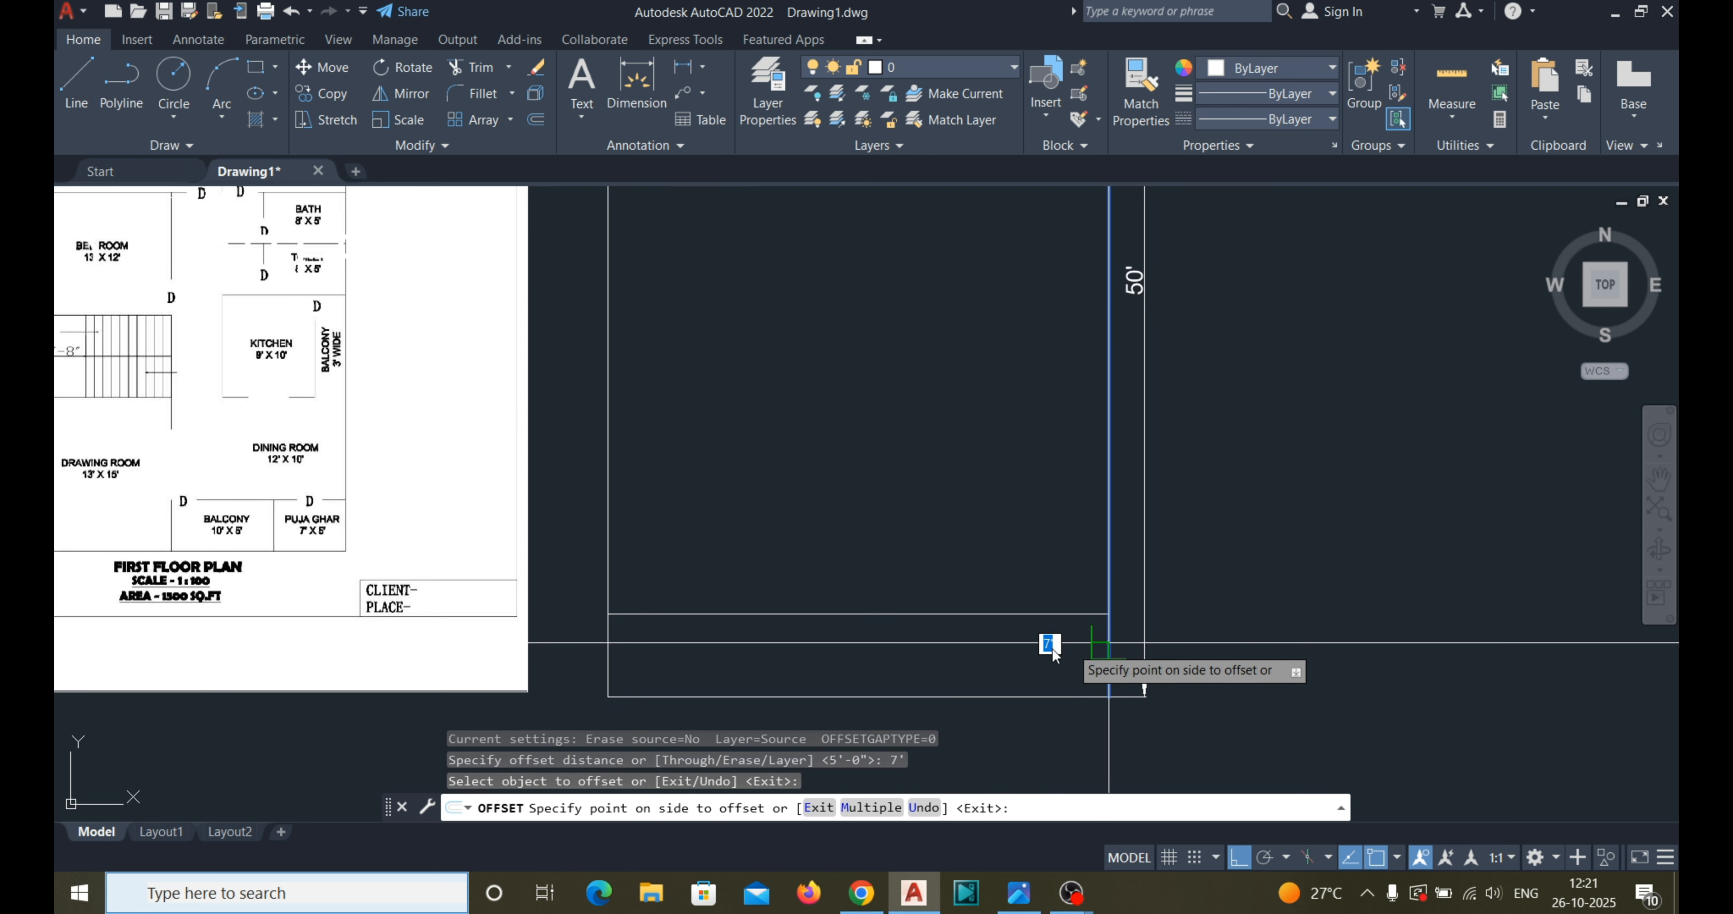
{"action": "left_click", "coordinate": [1007, 651]}
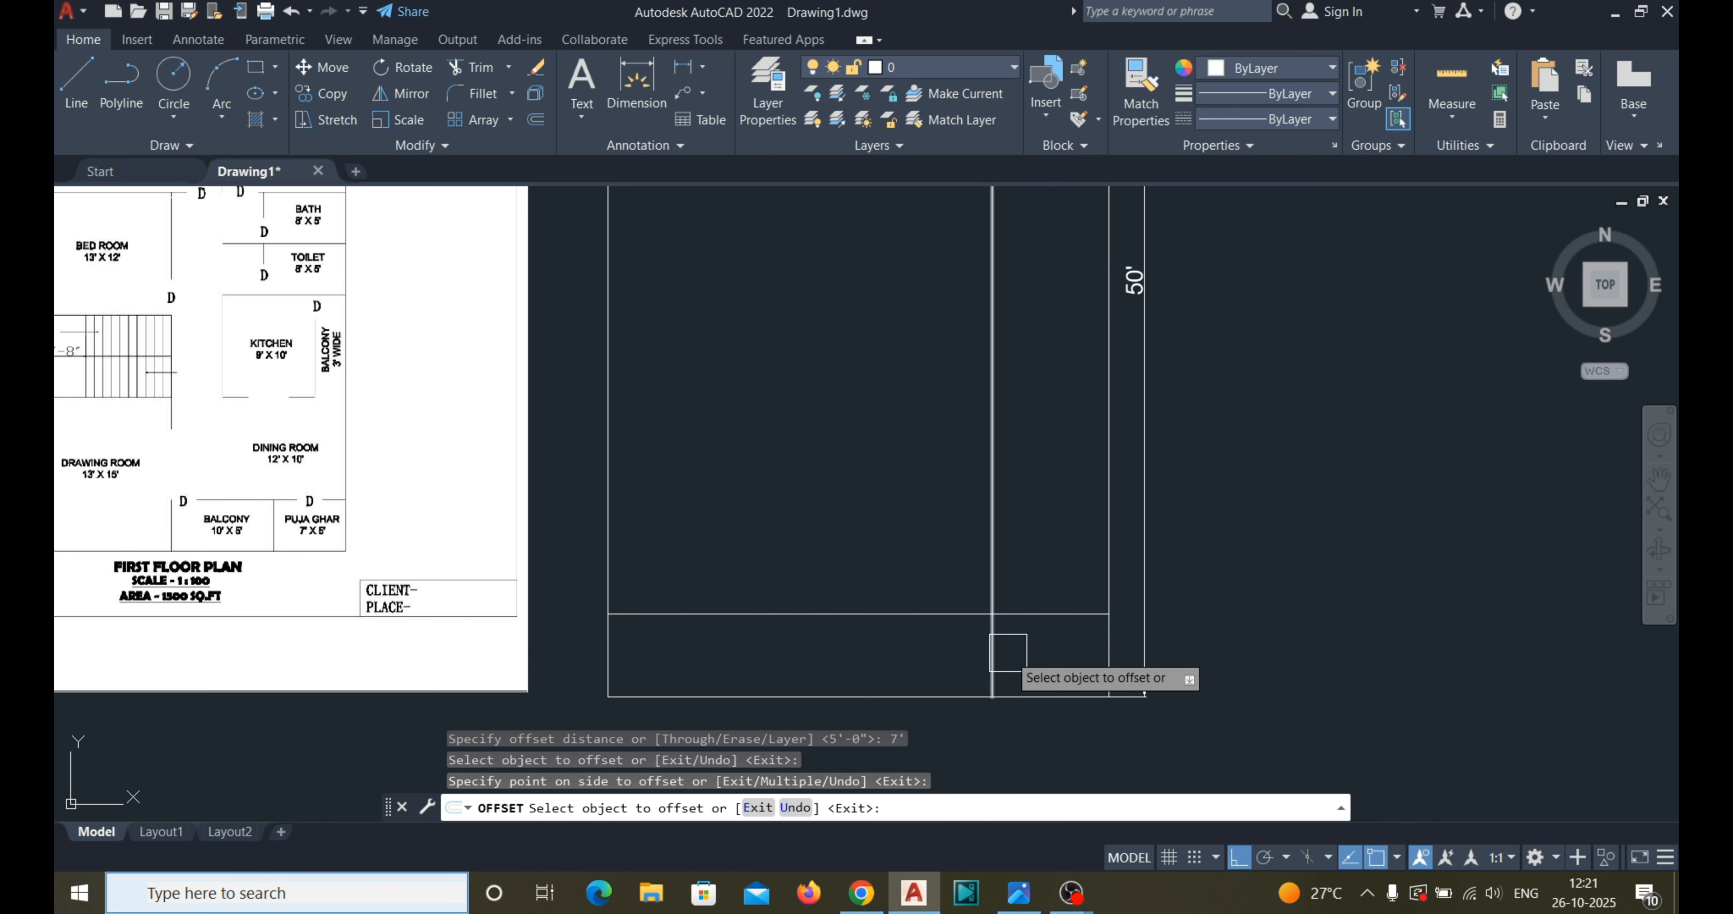
{"action": "key", "text": "Escape"}
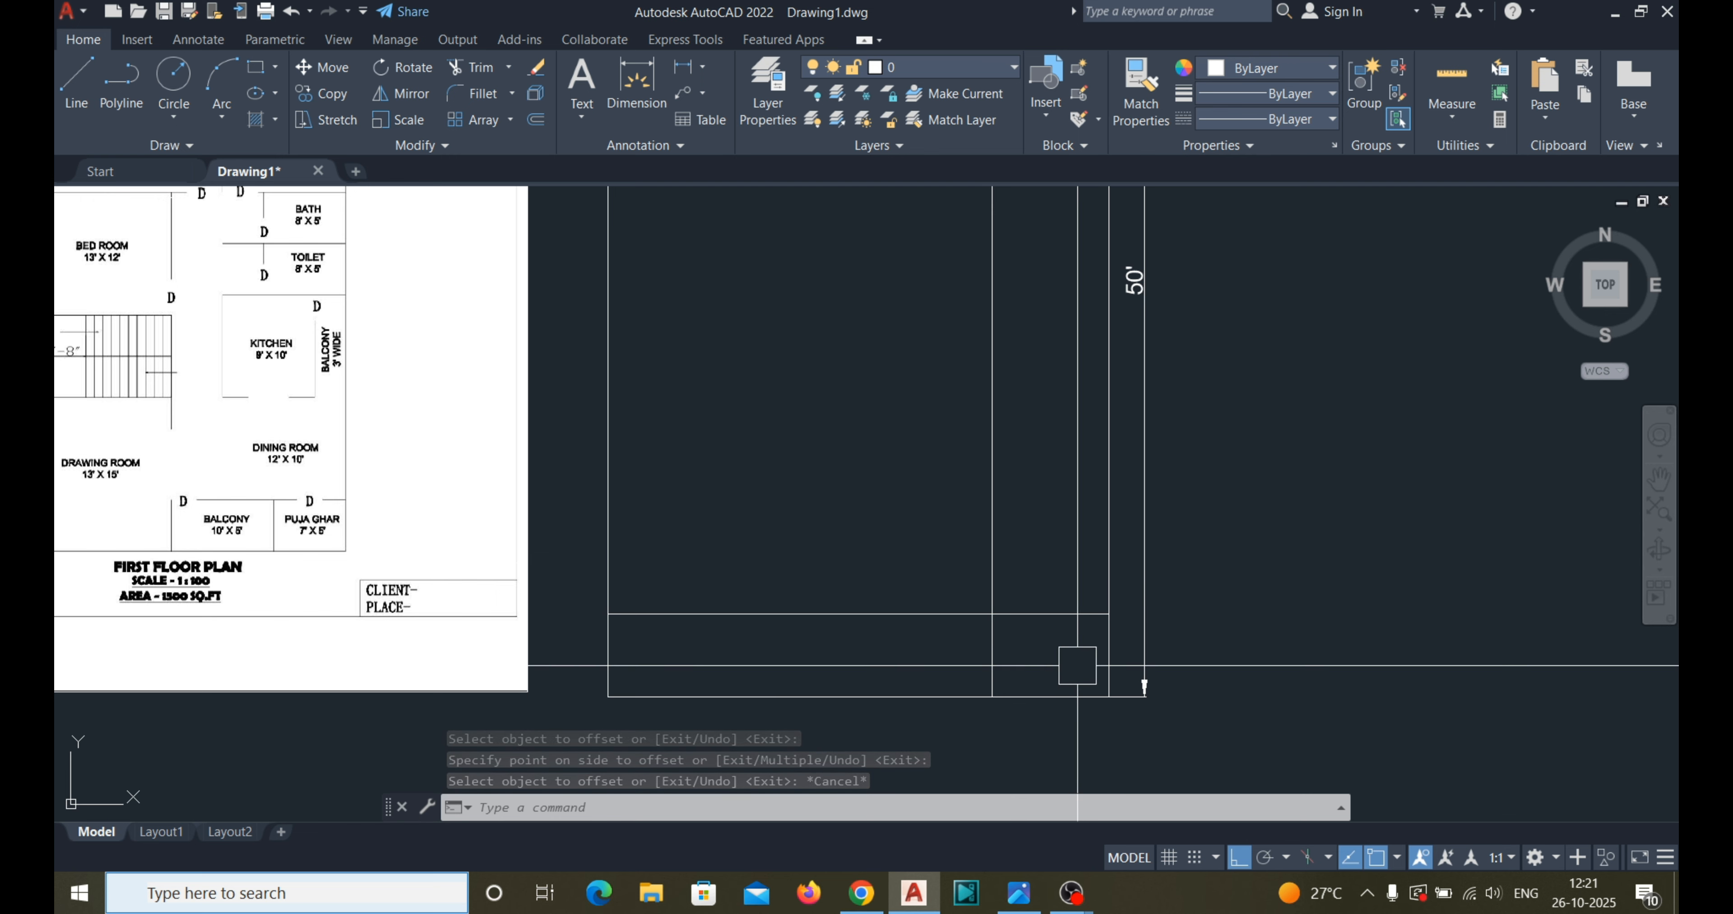
Trim both offset lines beyond their intersection, leaving the puja ghar rectangle in the lower-right corner of the outline.
{"action": "type", "text": "TR"}
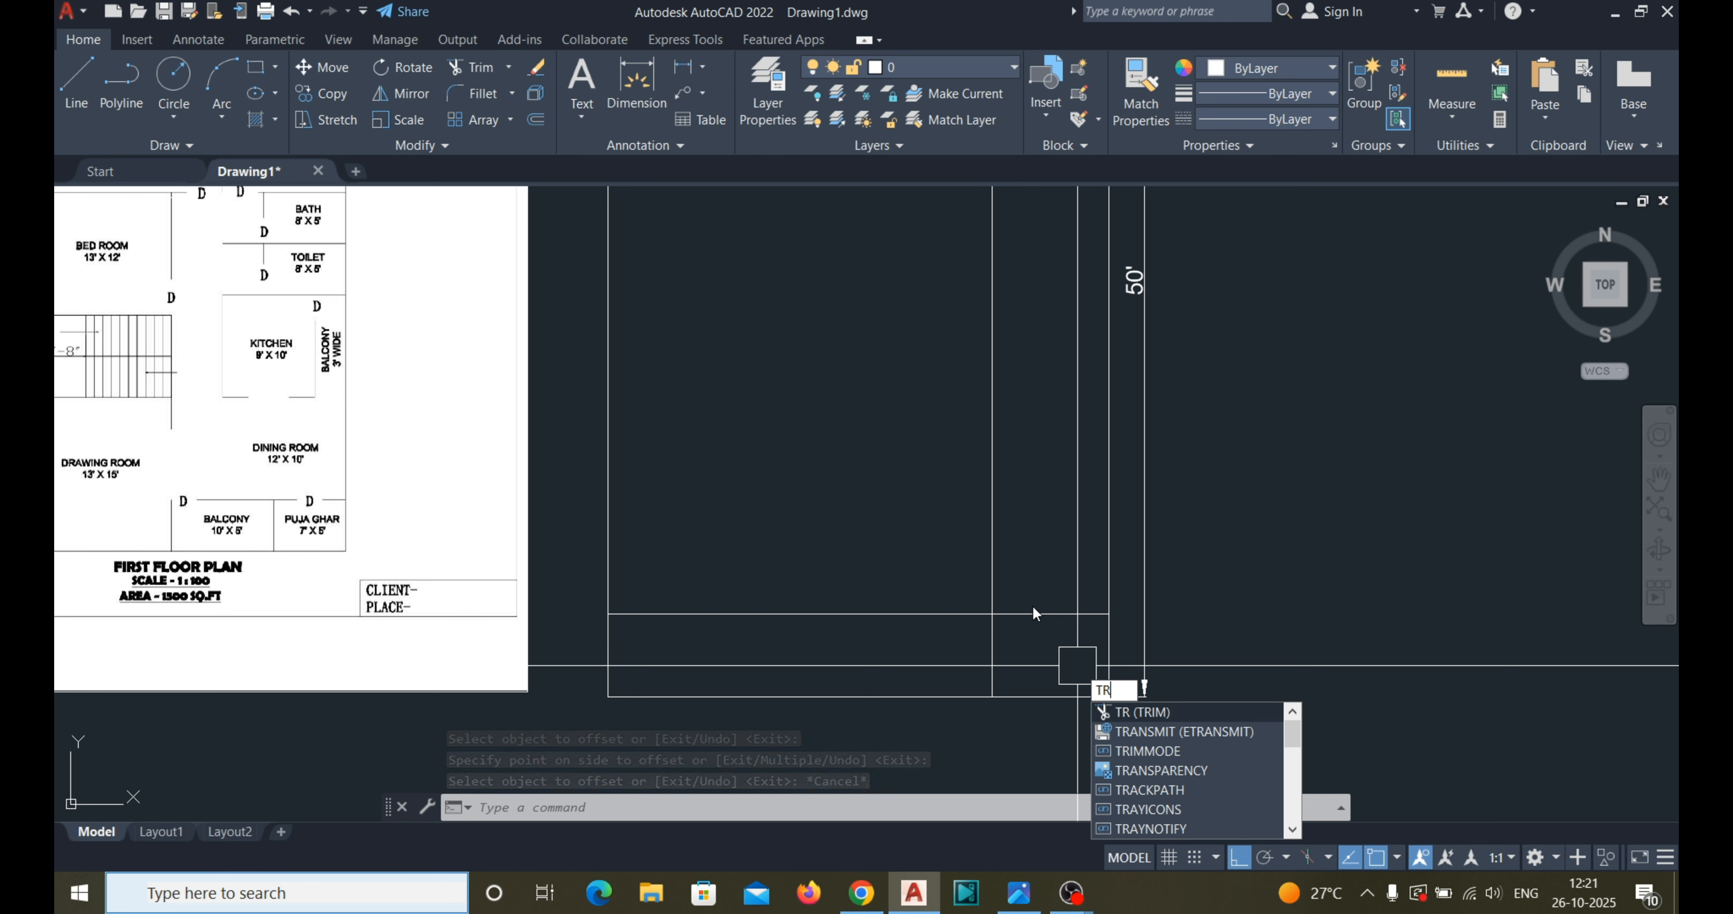
{"action": "key", "text": "Return"}
{"action": "left_click", "coordinate": [992, 568]}
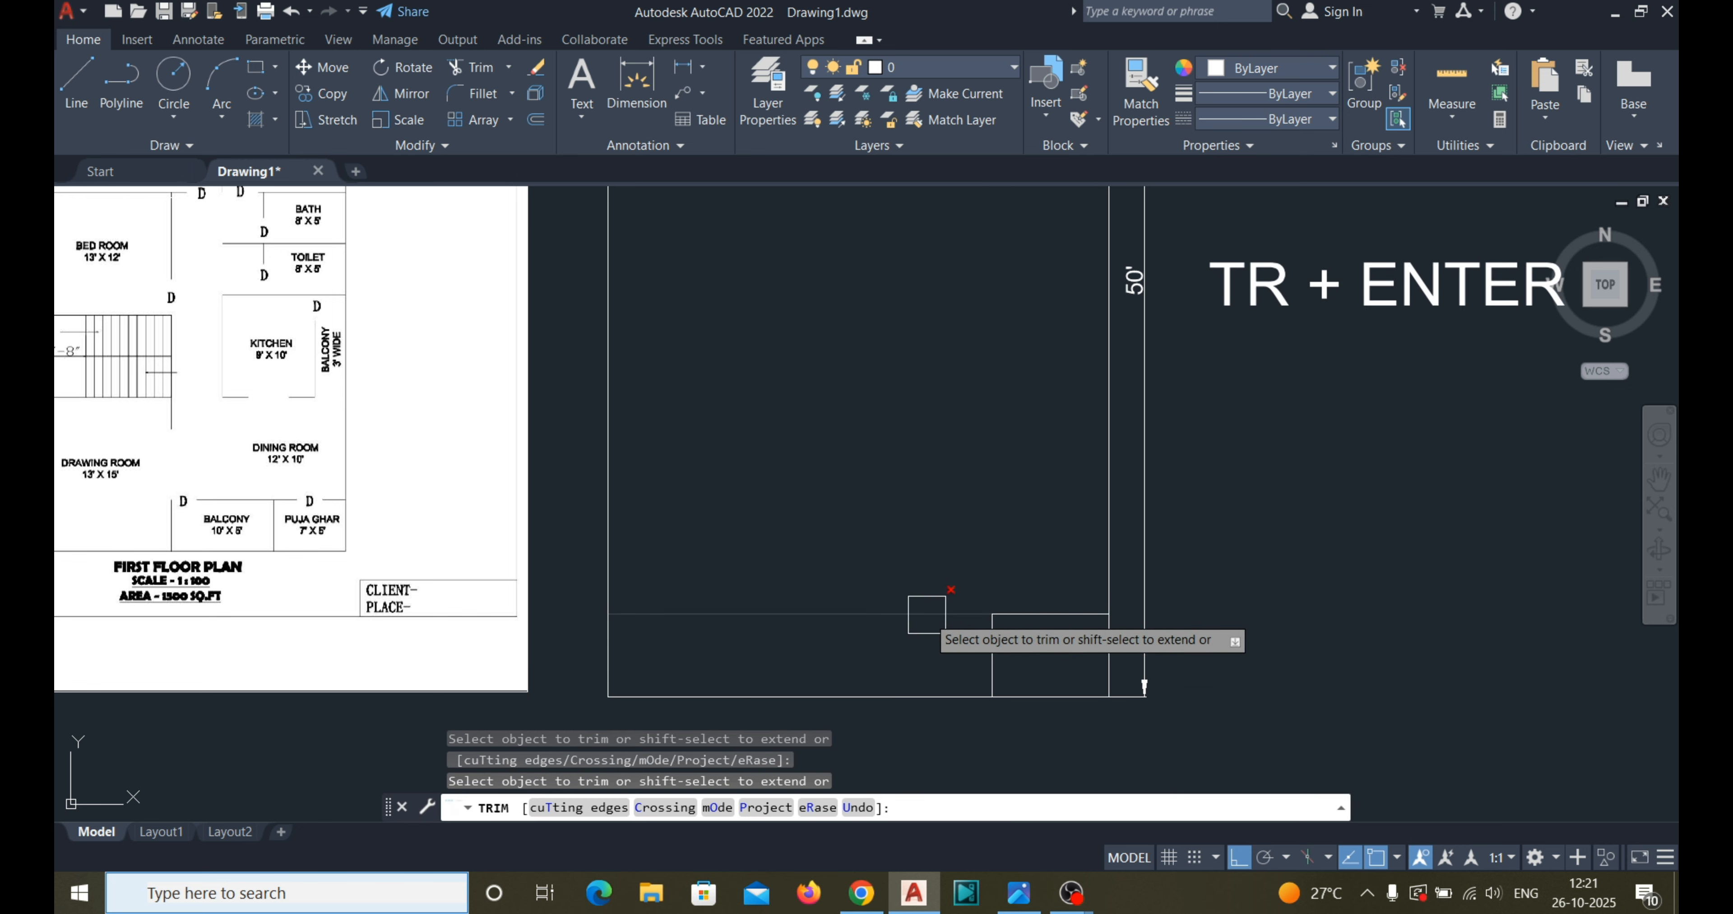
{"action": "left_click", "coordinate": [921, 620]}
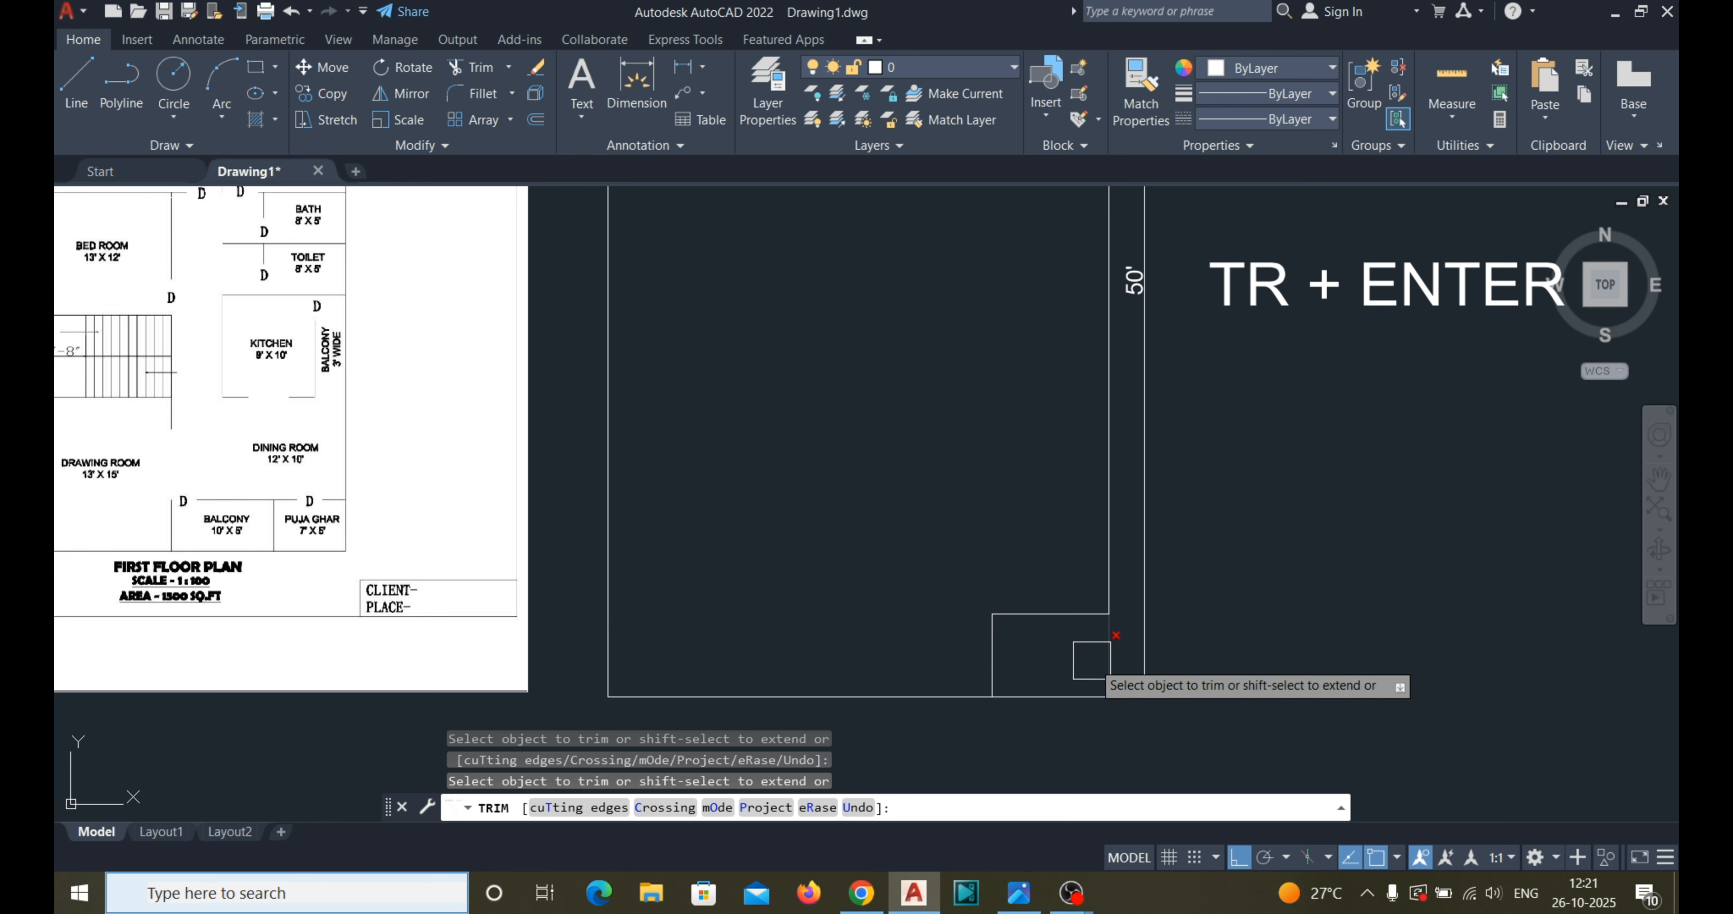
{"action": "key", "text": "Escape"}
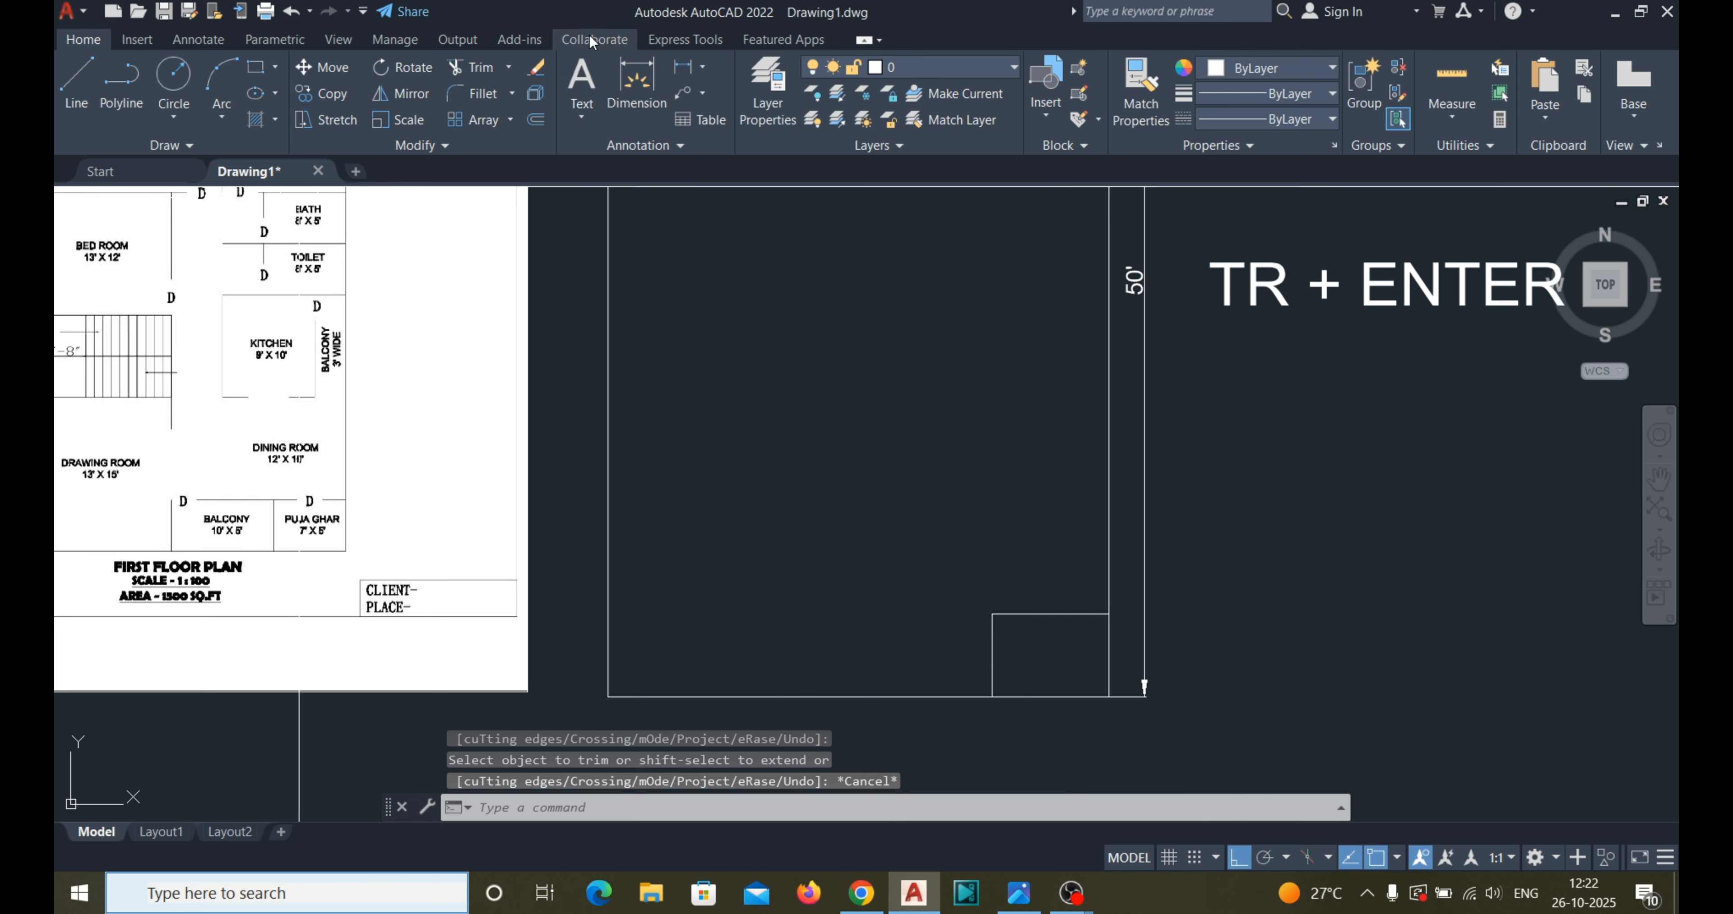
Add a linear dimension to the puja ghar's top wall, placed just above it.
{"action": "left_click", "coordinate": [684, 67]}
{"action": "key", "text": "Return"}
{"action": "left_click", "coordinate": [1037, 614]}
{"action": "scroll", "coordinate": [1052, 588], "scroll_direction": "up", "scroll_amount": 2}
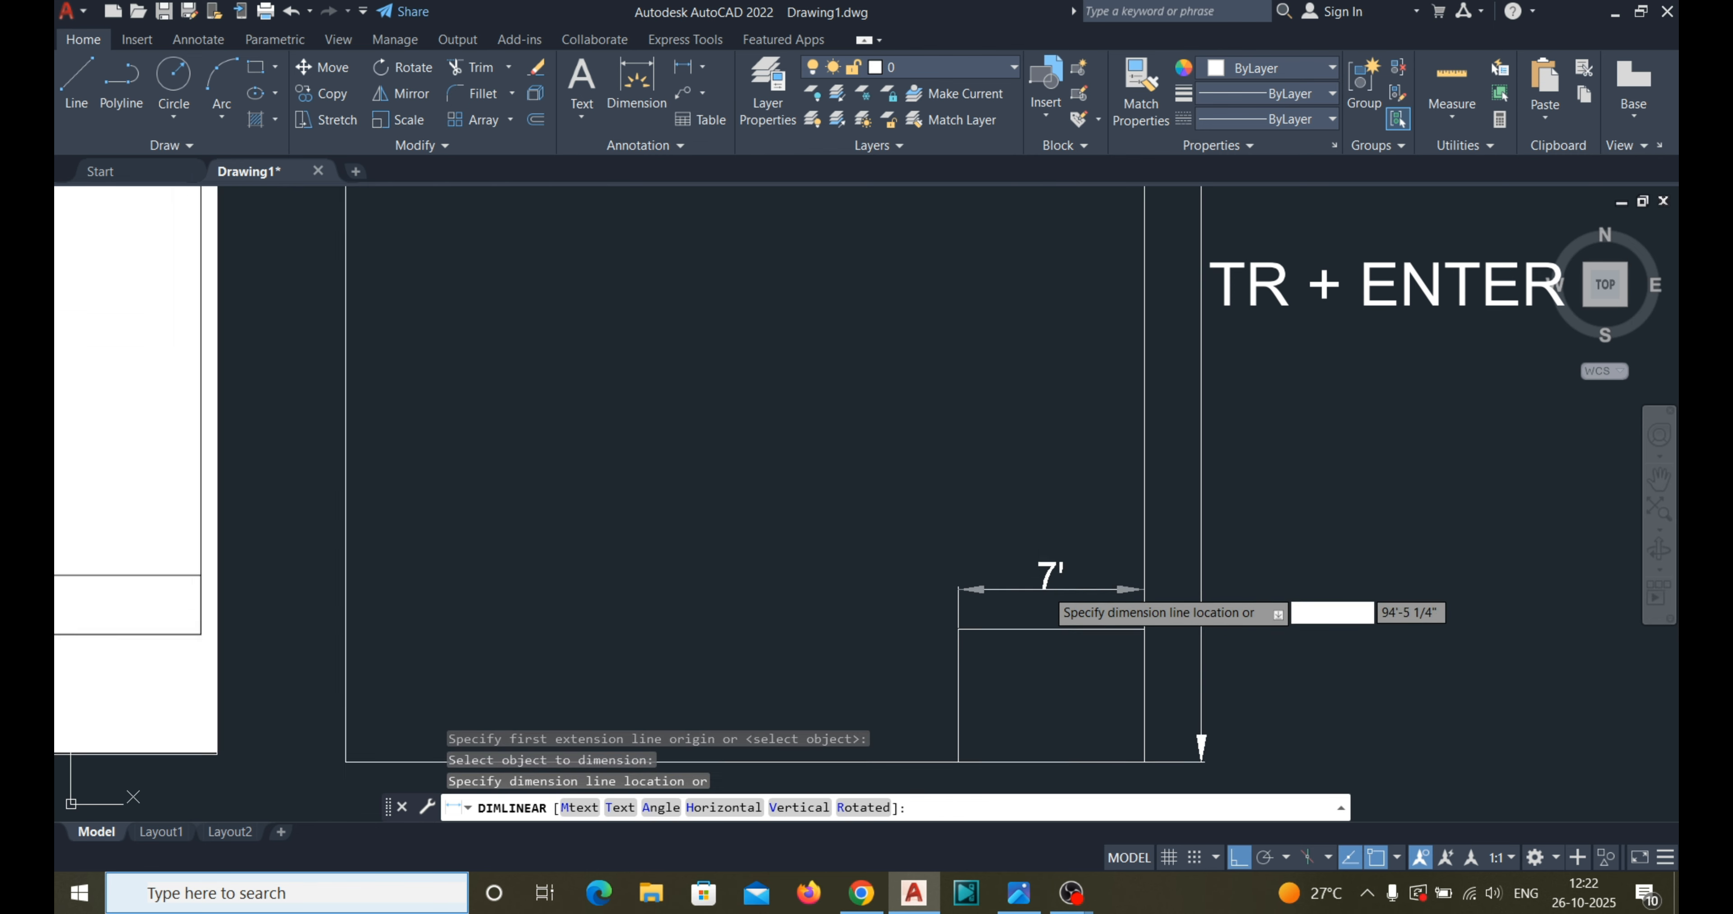
{"action": "left_click", "coordinate": [1052, 589]}
{"action": "scroll", "coordinate": [1049, 510], "scroll_direction": "down", "scroll_amount": 2}
{"action": "scroll", "coordinate": [1014, 608], "scroll_direction": "up", "scroll_amount": 1}
Add a vertical linear dimension to the puja ghar's left wall, placed inside the room.
{"action": "key", "text": "Return"}
{"action": "key", "text": "Return"}
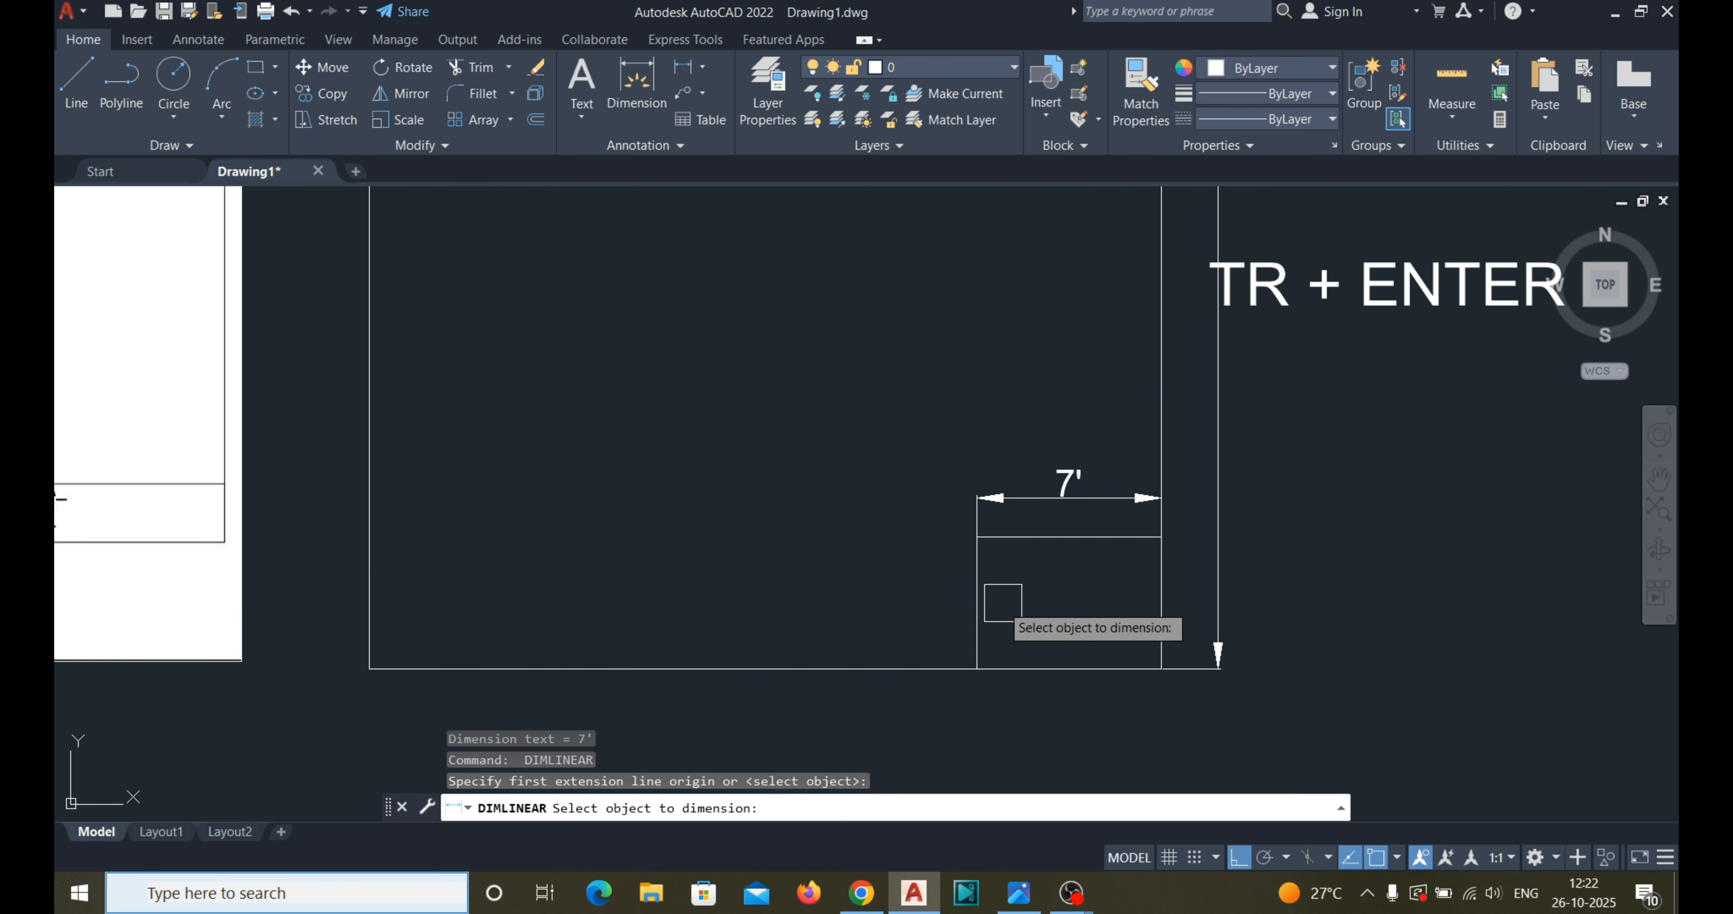
{"action": "left_click", "coordinate": [987, 603]}
{"action": "left_click", "coordinate": [1017, 605]}
{"action": "scroll", "coordinate": [1146, 603], "scroll_direction": "down", "scroll_amount": 2}
{"action": "scroll", "coordinate": [675, 521], "scroll_direction": "up", "scroll_amount": 2}
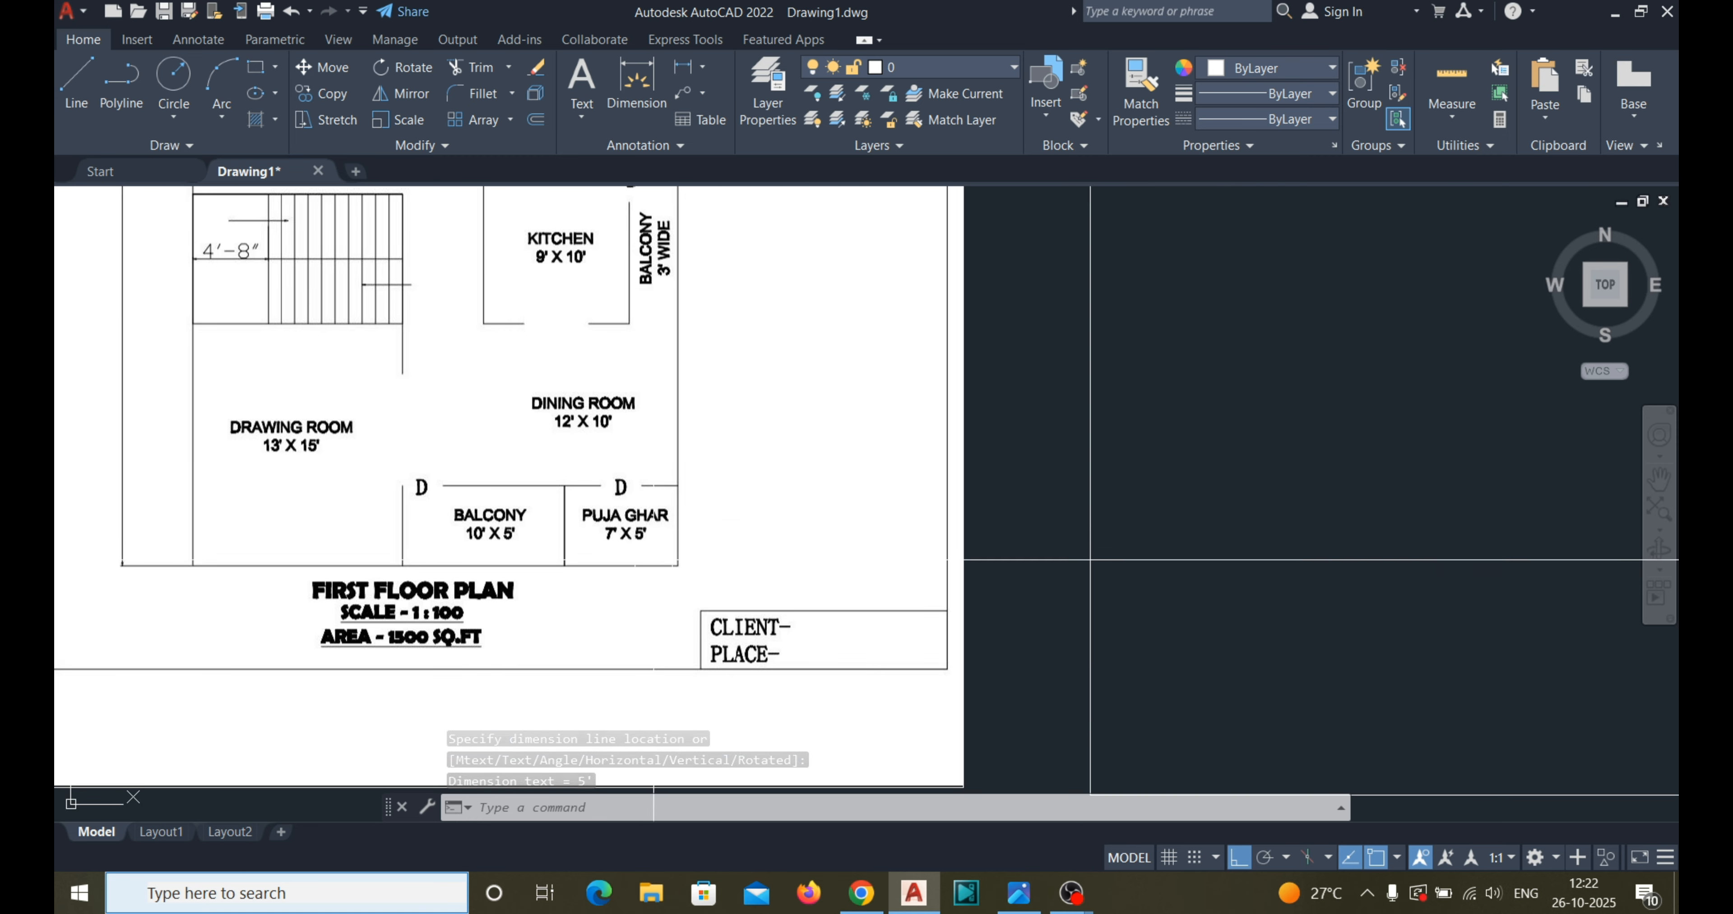
{"action": "scroll", "coordinate": [386, 592], "scroll_direction": "down", "scroll_amount": 3}
{"action": "scroll", "coordinate": [955, 645], "scroll_direction": "up", "scroll_amount": 4}
{"action": "key", "text": "Escape"}
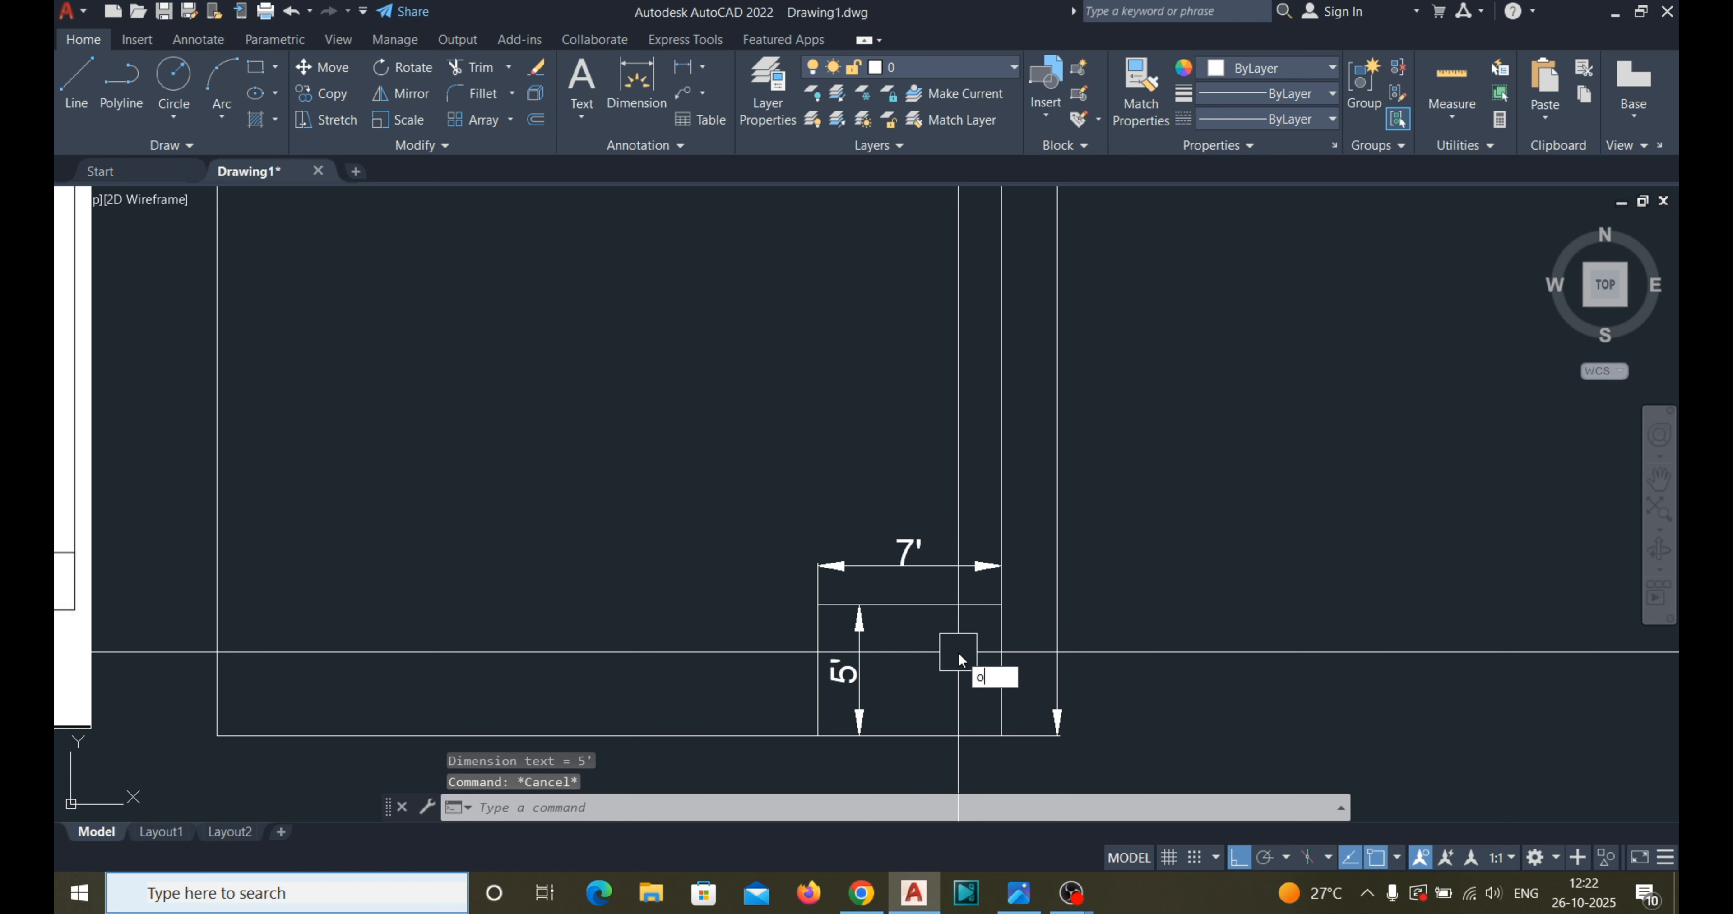
Offset the puja ghar's left wall 10' to the left for the front balcony.
{"action": "key", "text": "Return"}
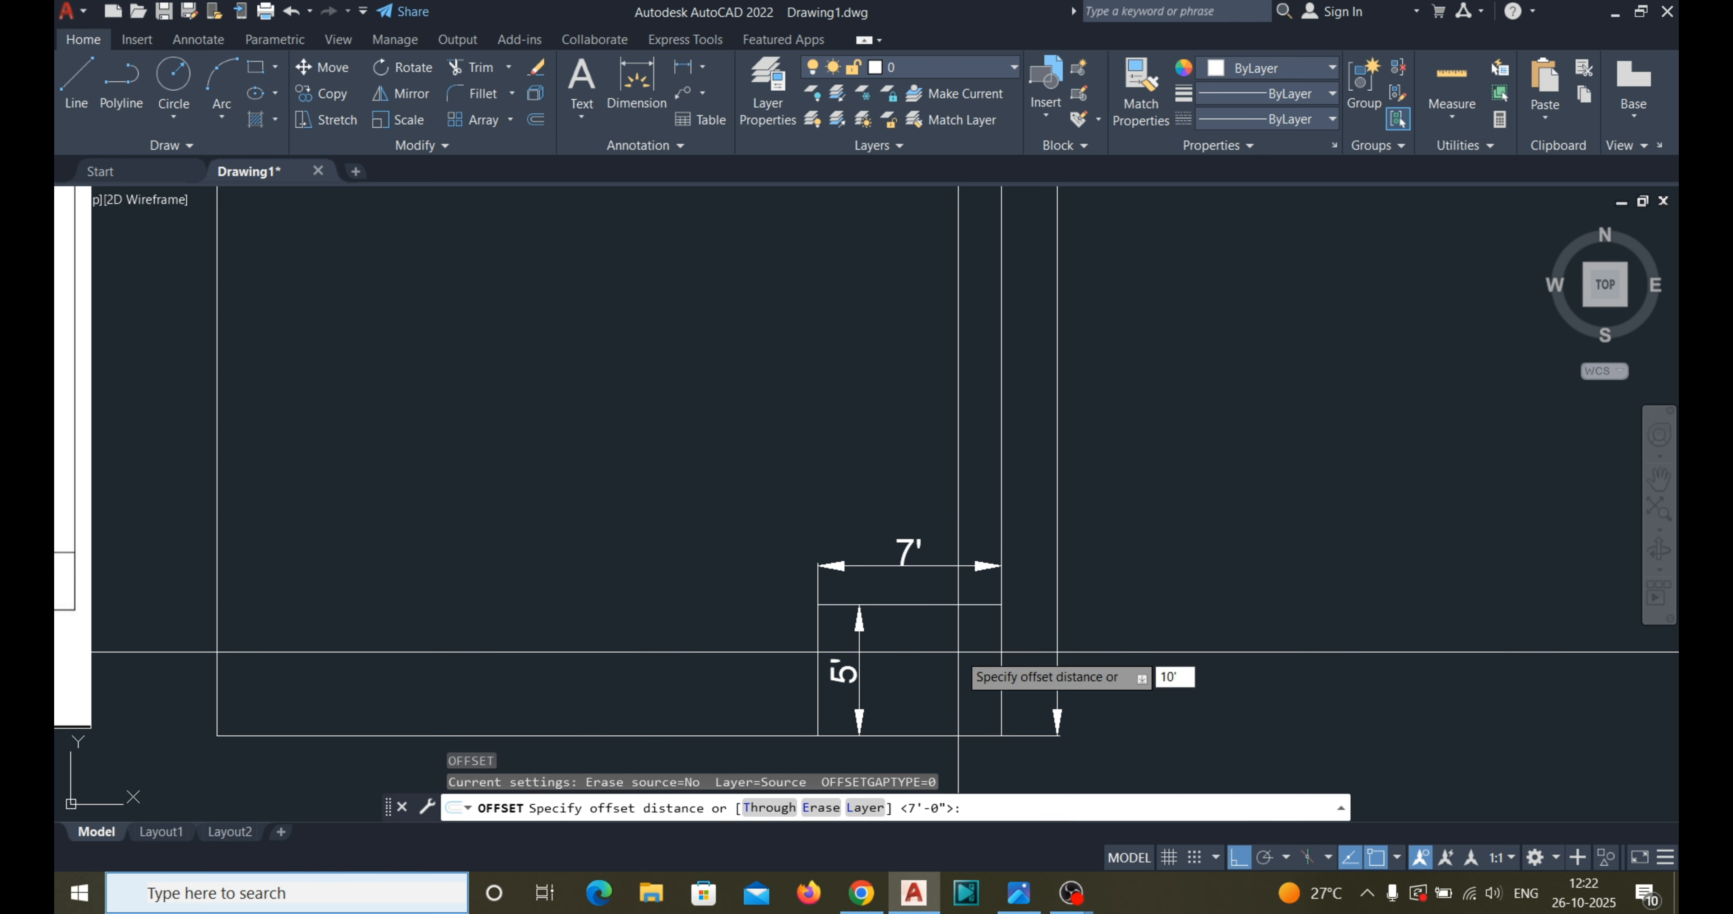
{"action": "key", "text": "Return"}
{"action": "scroll", "coordinate": [952, 652], "scroll_direction": "down", "scroll_amount": 3}
{"action": "scroll", "coordinate": [879, 683], "scroll_direction": "up", "scroll_amount": 5}
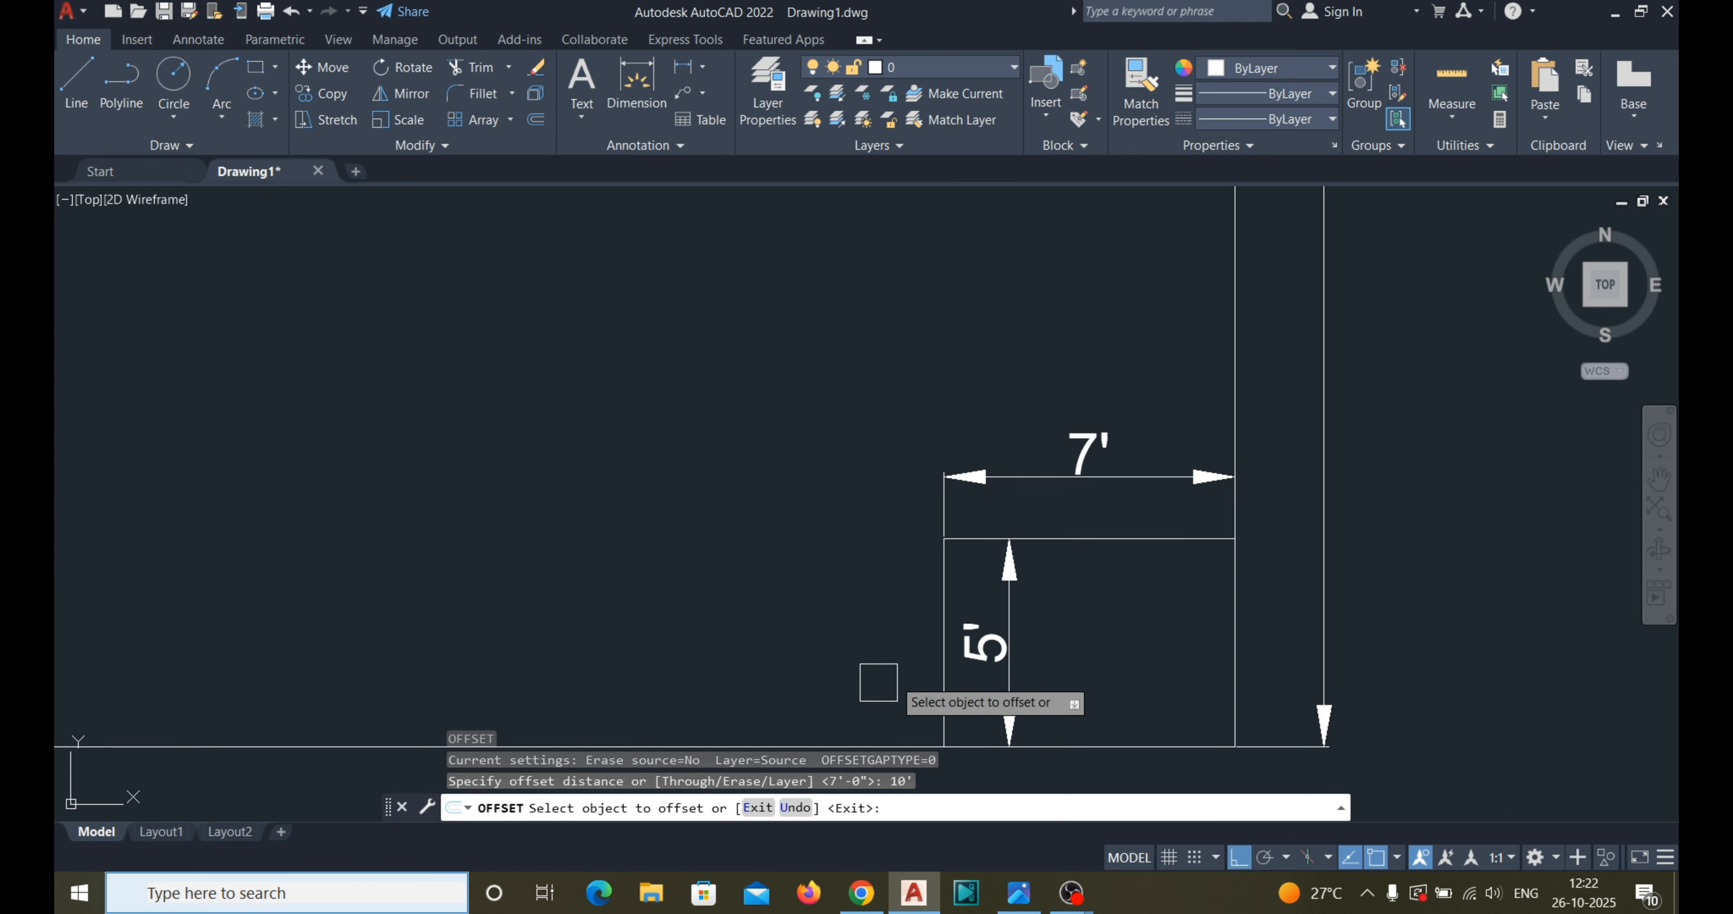
{"action": "left_click", "coordinate": [941, 594]}
{"action": "left_click", "coordinate": [858, 599]}
{"action": "scroll", "coordinate": [1143, 636], "scroll_direction": "down", "scroll_amount": 5}
{"action": "scroll", "coordinate": [1117, 628], "scroll_direction": "up", "scroll_amount": 5}
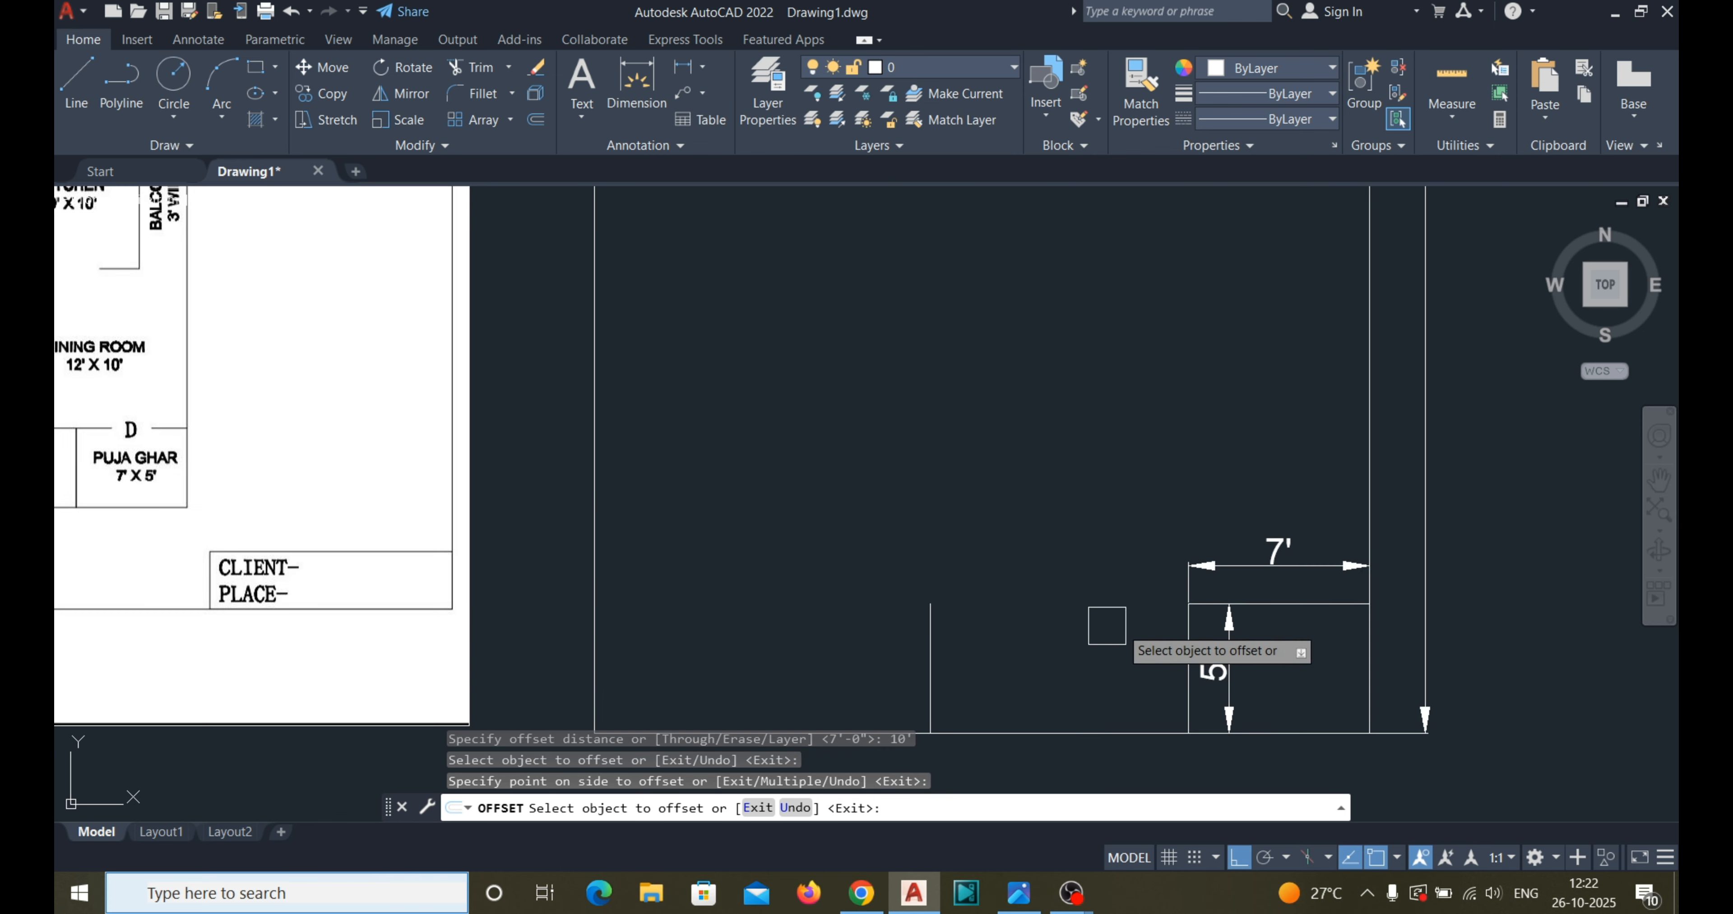
{"action": "scroll", "coordinate": [1107, 625], "scroll_direction": "down", "scroll_amount": 2}
{"action": "scroll", "coordinate": [1148, 626], "scroll_direction": "up", "scroll_amount": 4}
{"action": "key", "text": "Escape"}
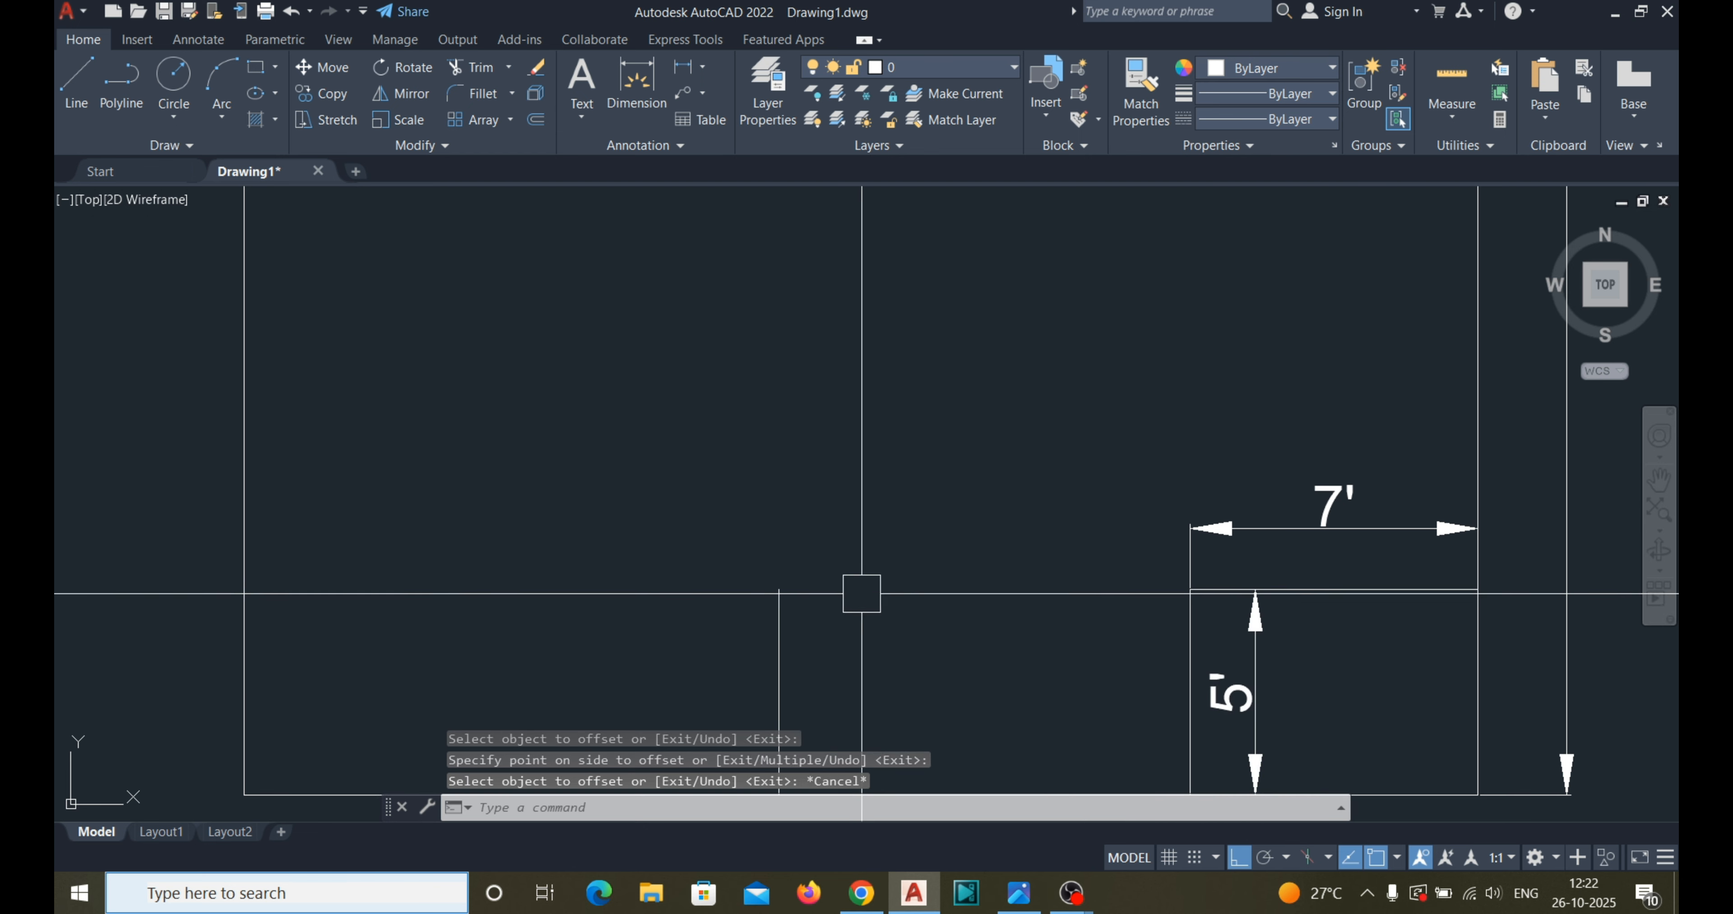
Fillet the puja ghar's top wall with the balcony's left wall at zero radius so they meet in a square corner.
{"action": "scroll", "coordinate": [932, 595], "scroll_direction": "down", "scroll_amount": 5}
{"action": "type", "text": "F"}
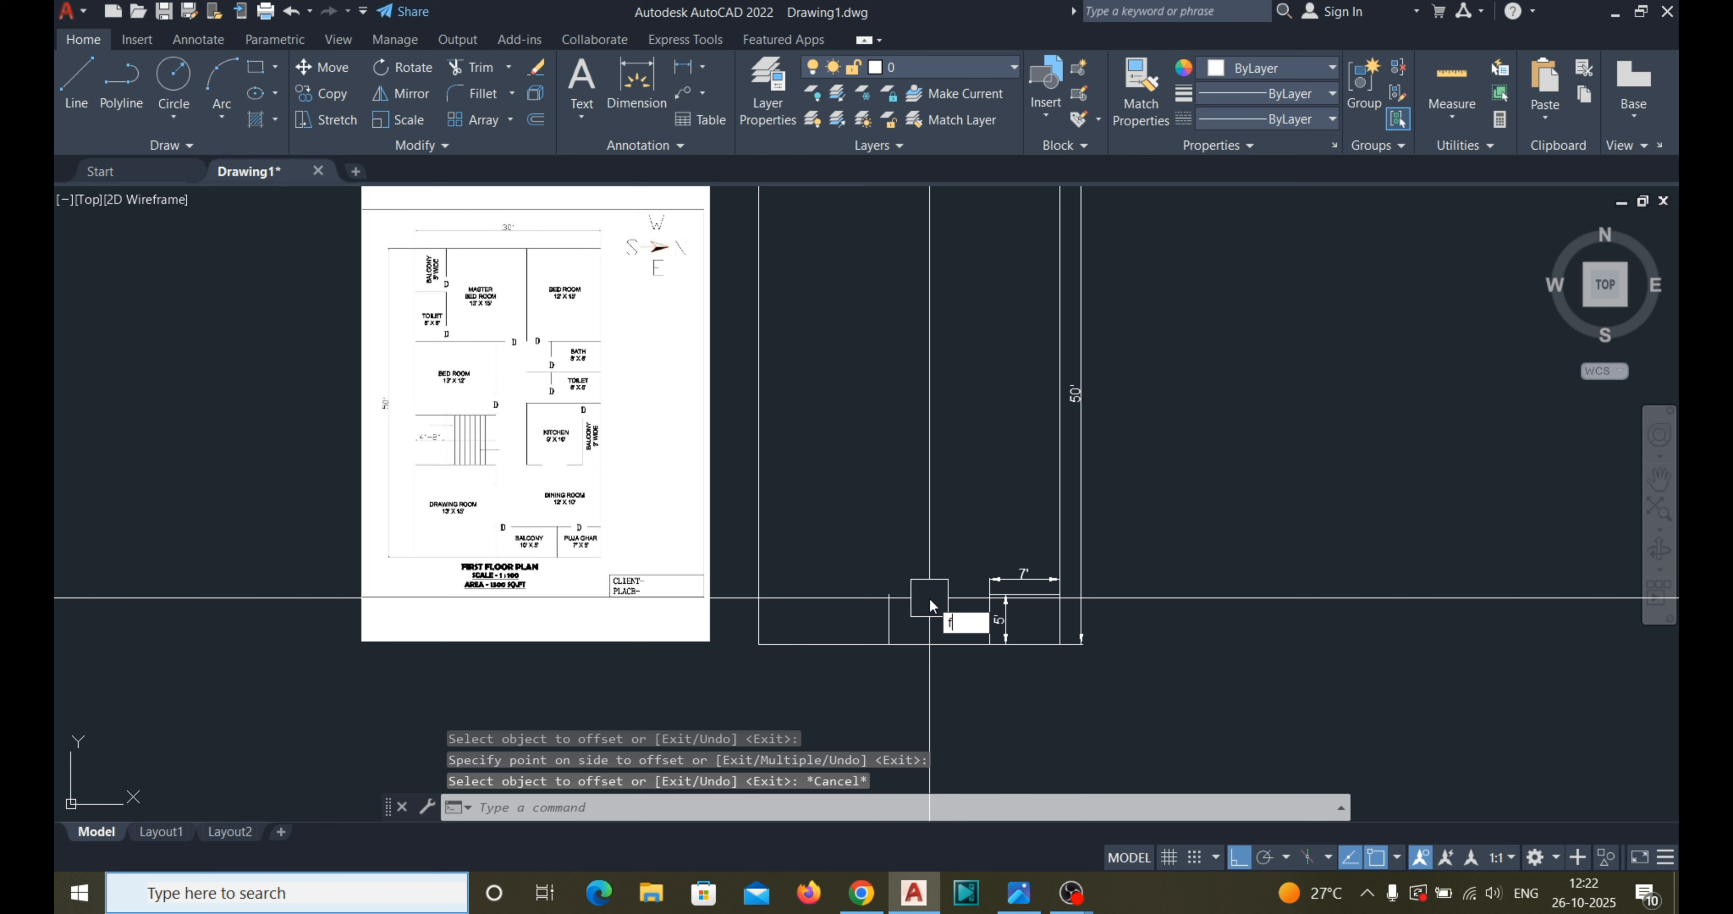
{"action": "key", "text": "Return"}
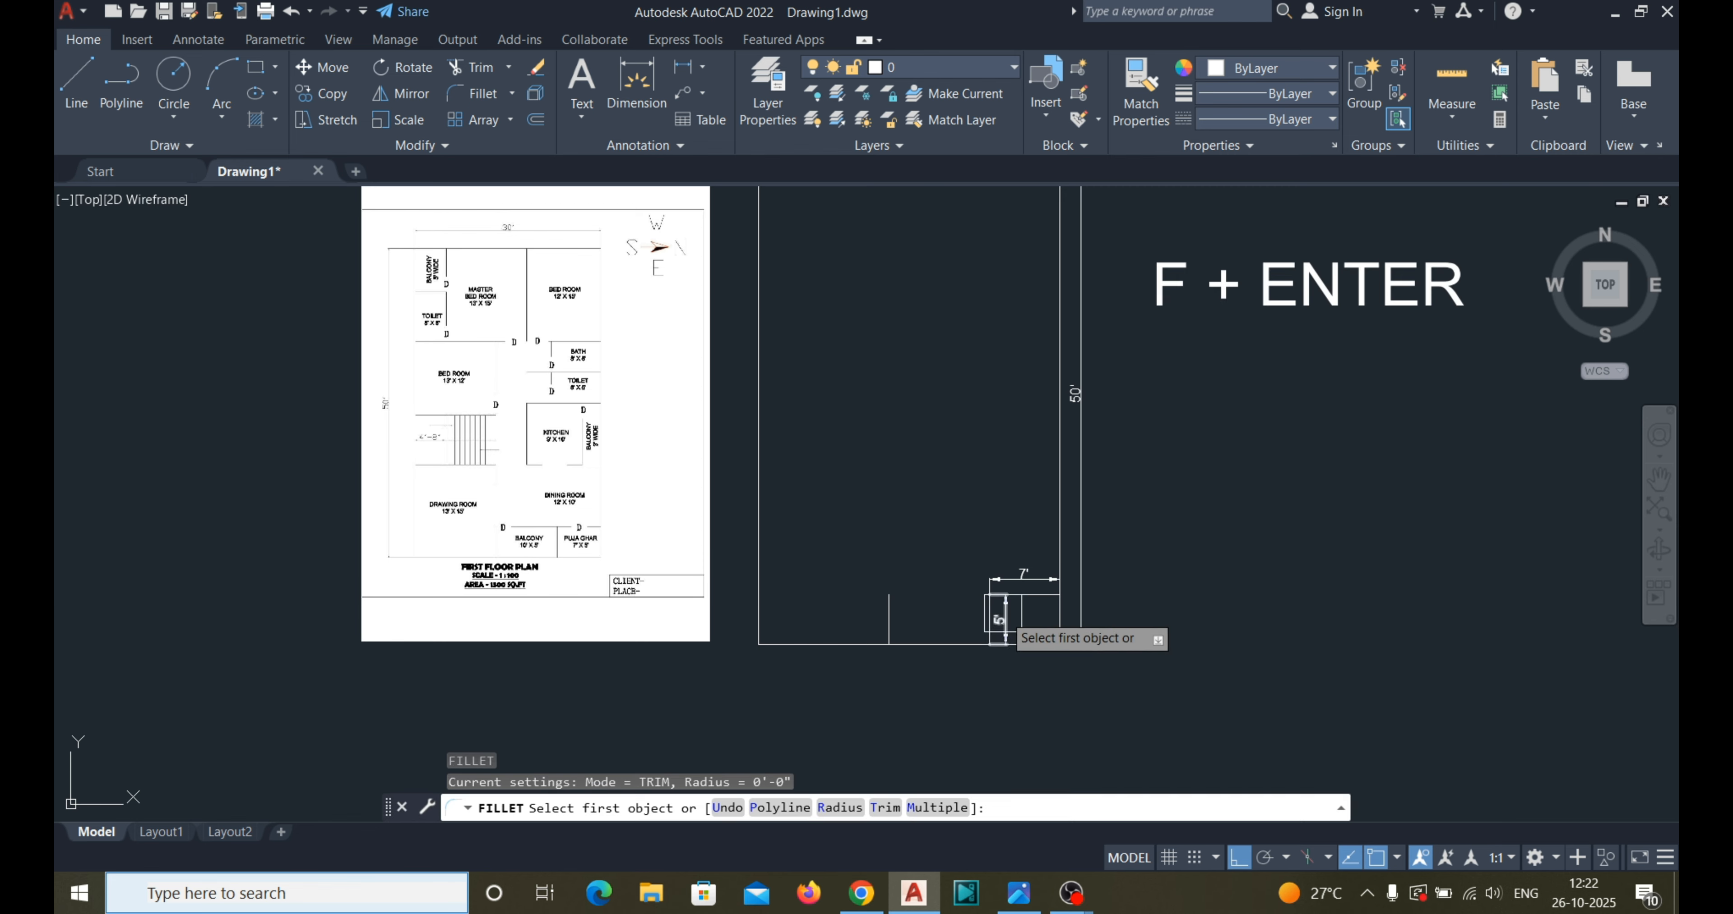
{"action": "scroll", "coordinate": [1006, 610], "scroll_direction": "up", "scroll_amount": 4}
{"action": "left_click", "coordinate": [1070, 570]}
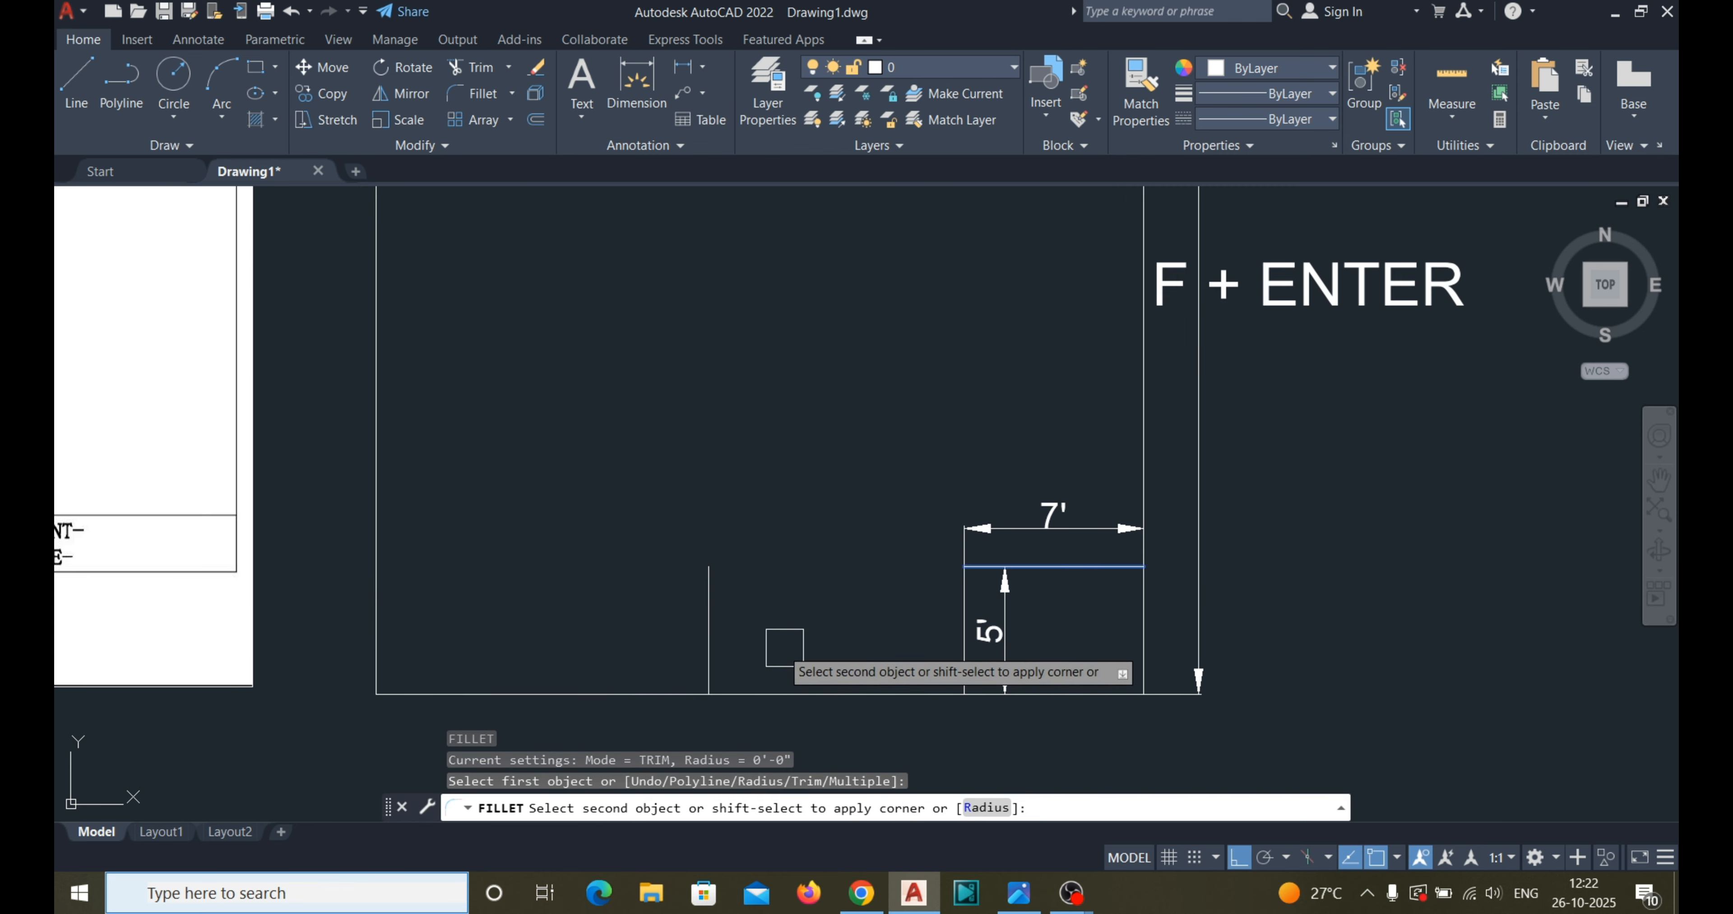
{"action": "left_click", "coordinate": [708, 619]}
{"action": "scroll", "coordinate": [1096, 588], "scroll_direction": "down", "scroll_amount": 2}
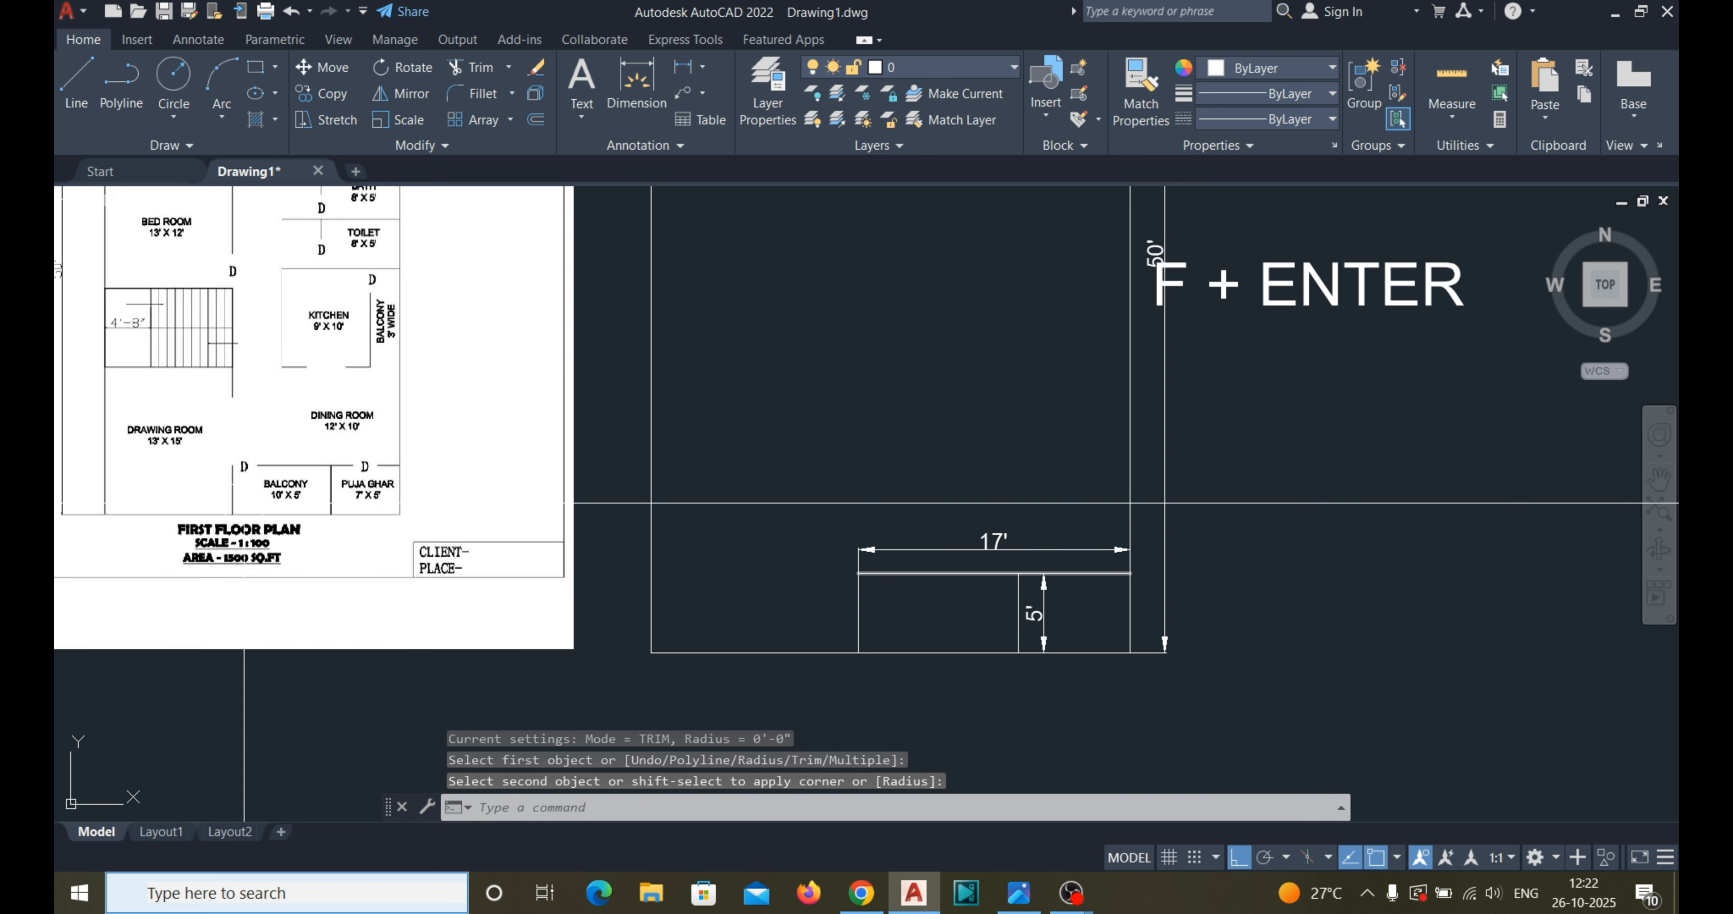
{"action": "scroll", "coordinate": [908, 562], "scroll_direction": "up", "scroll_amount": 2}
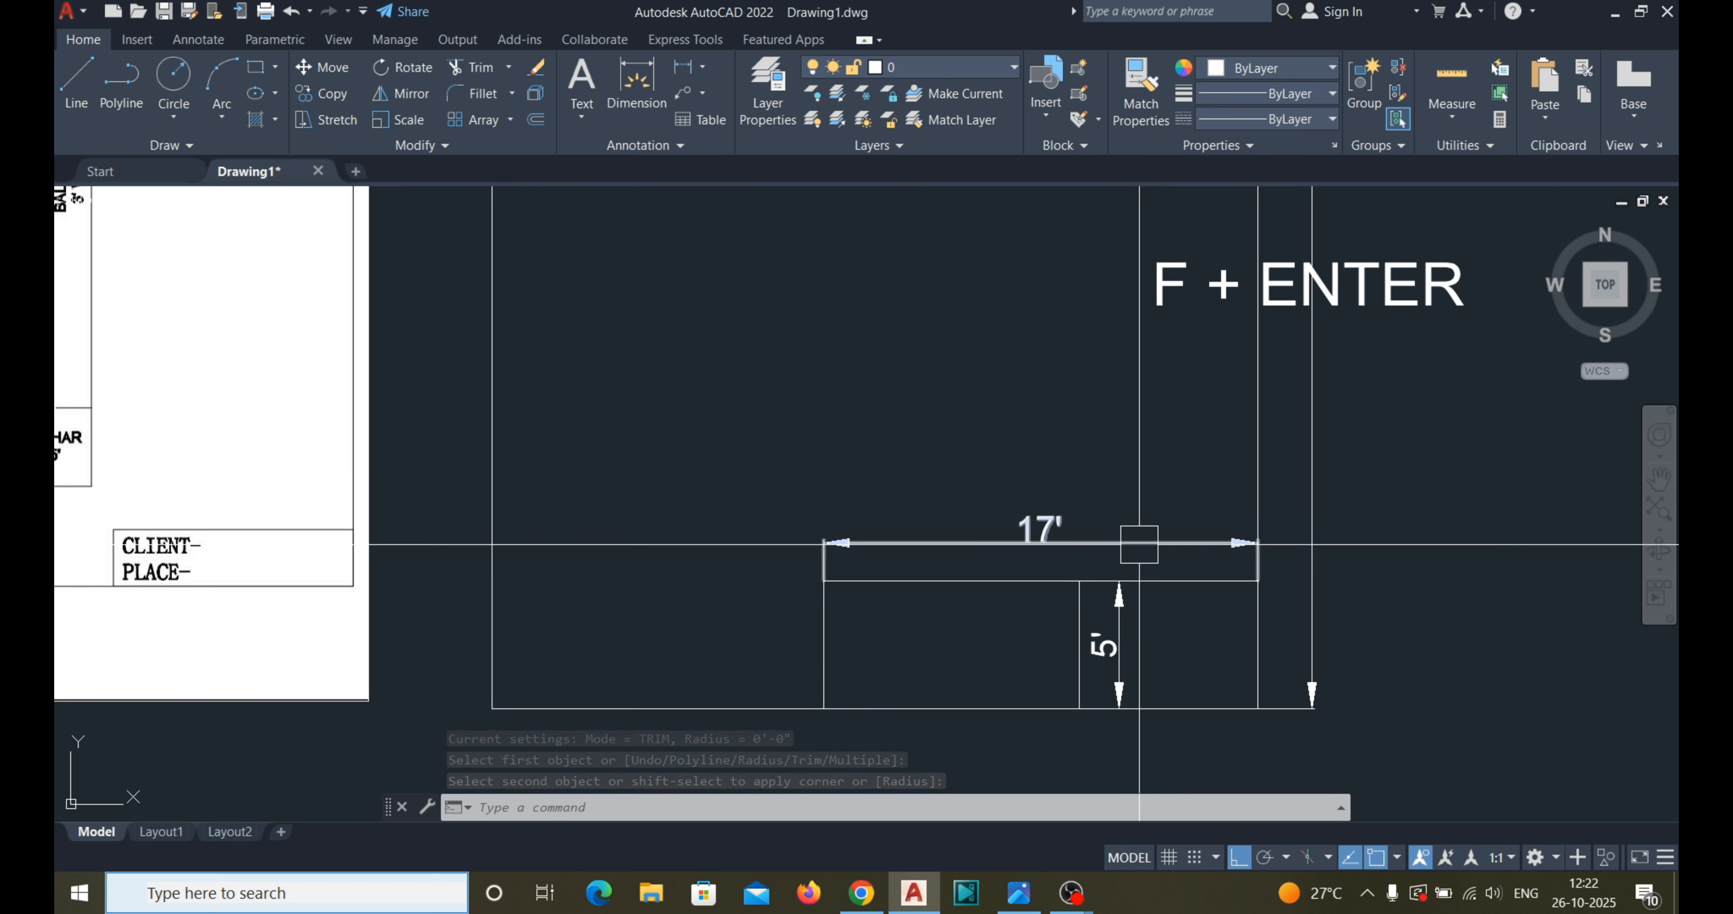
Stretch the left end of the dimension above the top wall back to the puja ghar's upper-left corner.
{"action": "left_click", "coordinate": [850, 543]}
{"action": "left_click", "coordinate": [824, 581]}
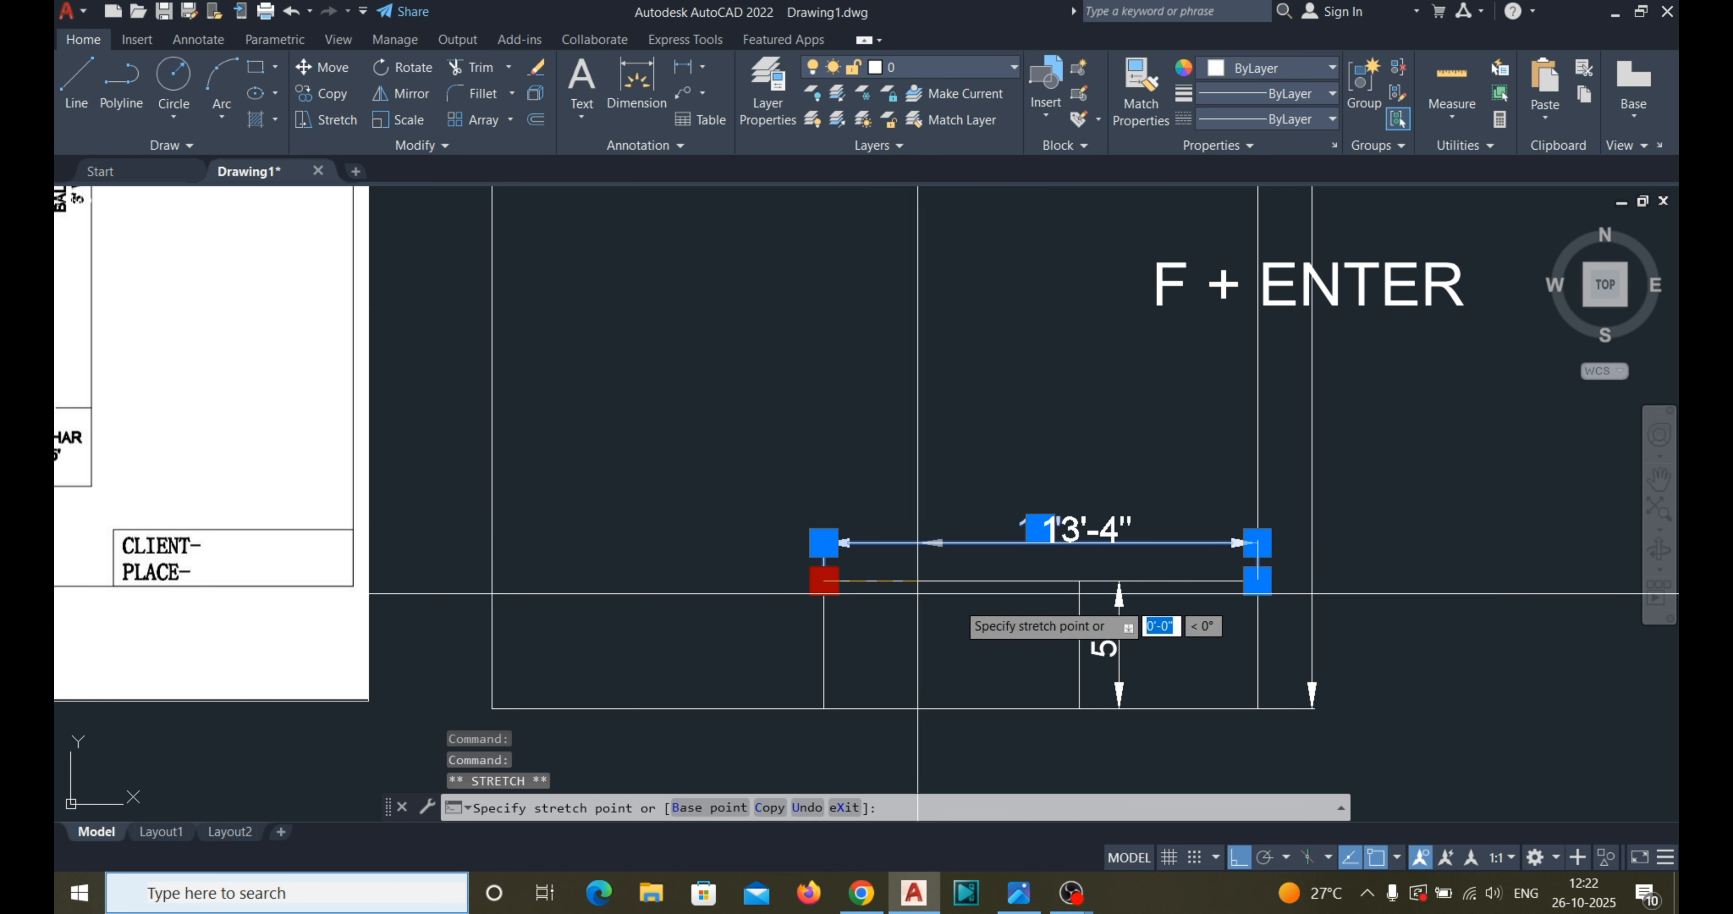
{"action": "left_click", "coordinate": [1080, 580]}
{"action": "key", "text": "Escape"}
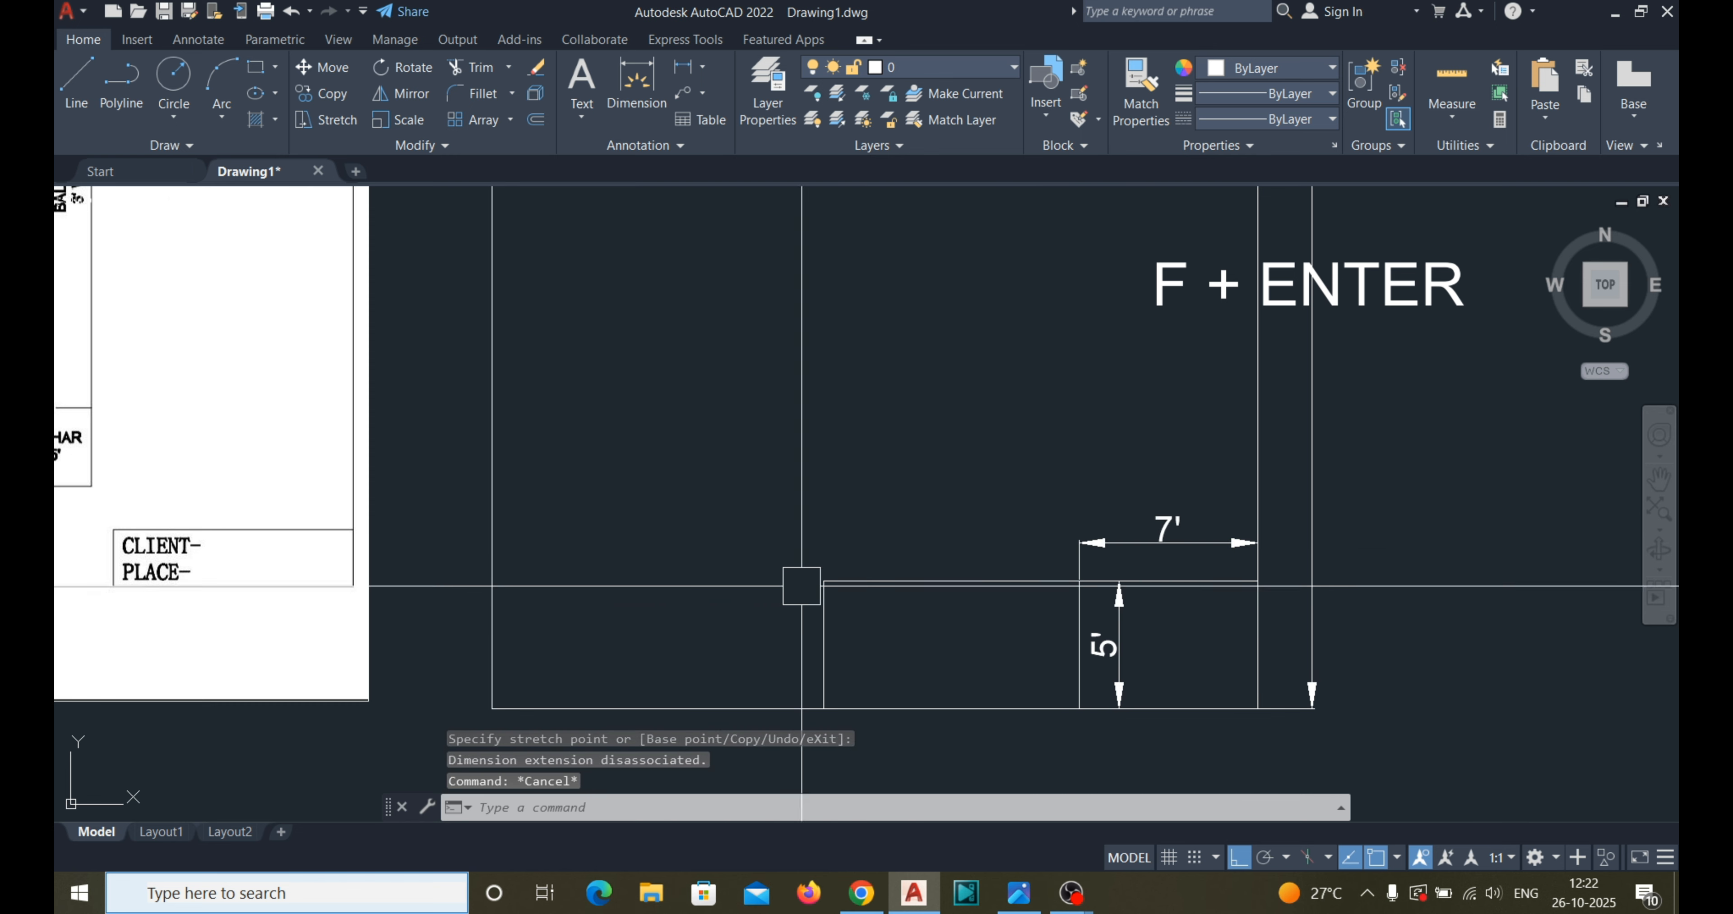
Add a linear dimension to the balcony's top wall, aligned with the puja ghar's width dimension.
{"action": "scroll", "coordinate": [836, 596], "scroll_direction": "down", "scroll_amount": 3}
{"action": "scroll", "coordinate": [636, 561], "scroll_direction": "up", "scroll_amount": 2}
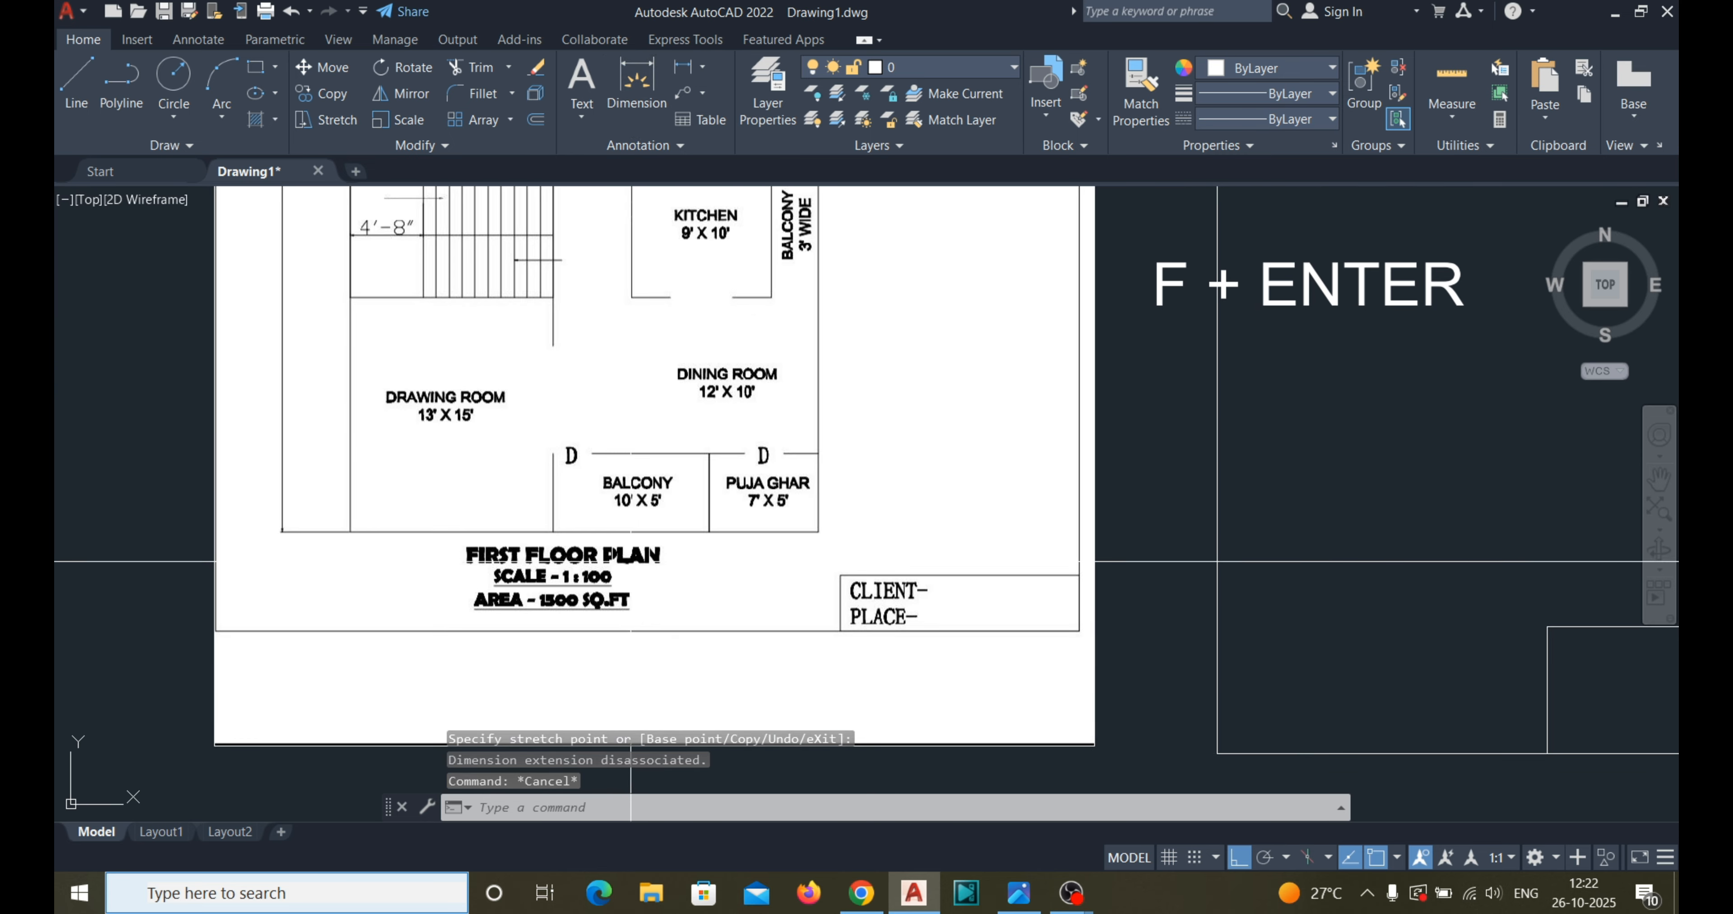
{"action": "scroll", "coordinate": [636, 560], "scroll_direction": "down", "scroll_amount": 1}
{"action": "scroll", "coordinate": [1350, 640], "scroll_direction": "up", "scroll_amount": 1}
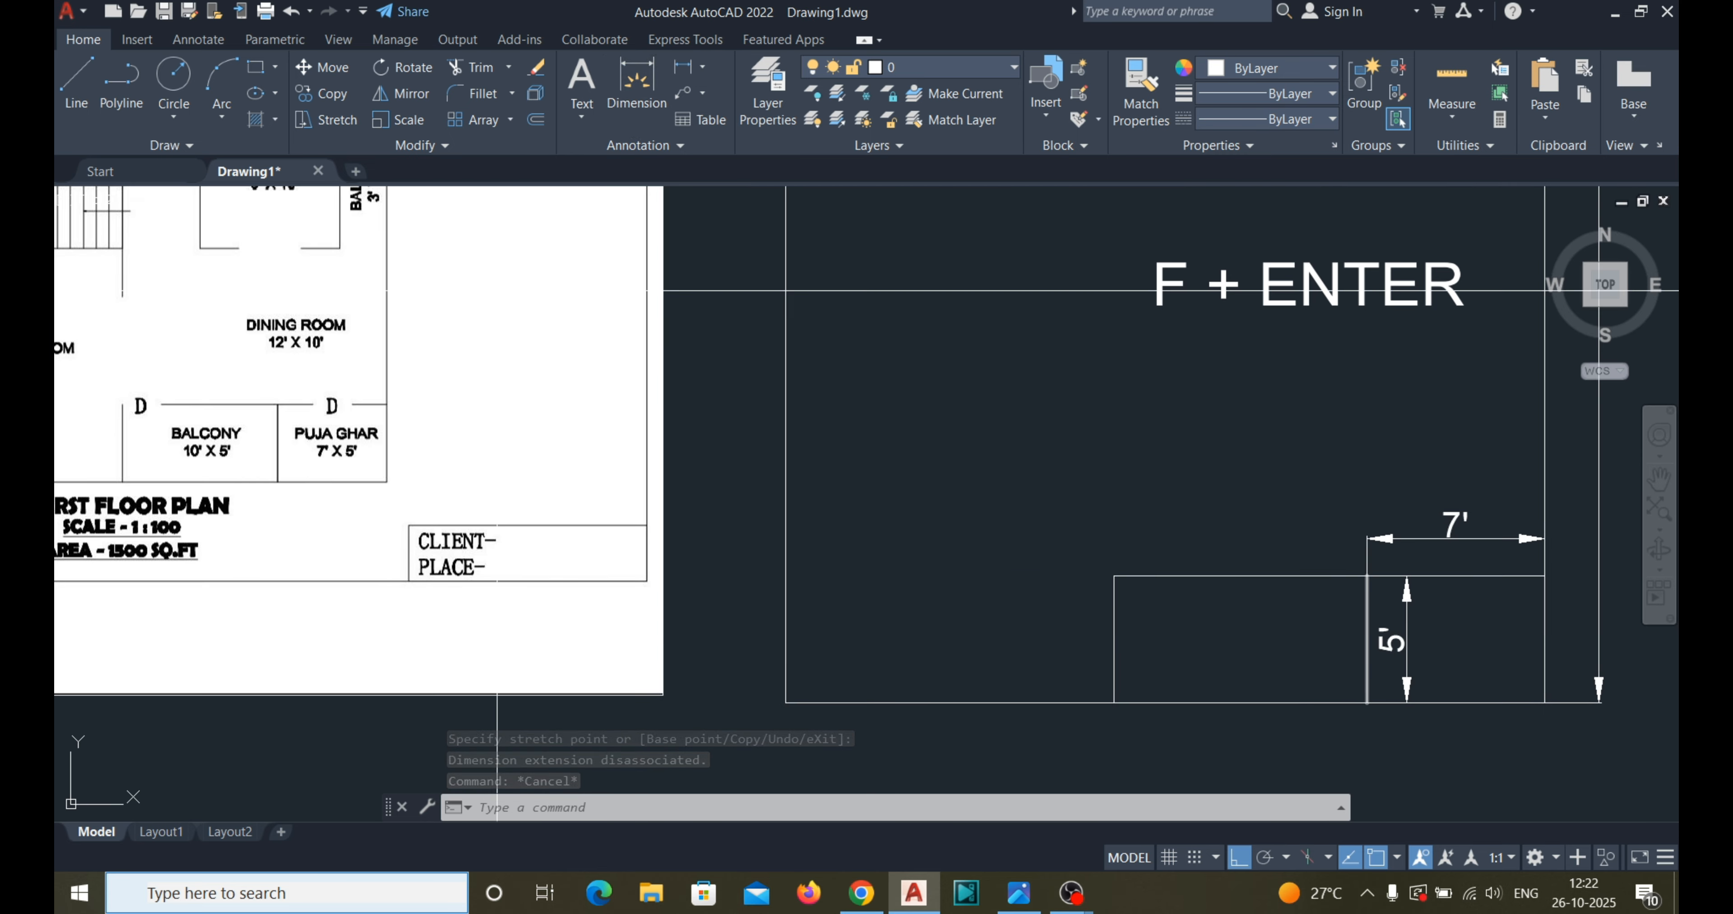
{"action": "left_click", "coordinate": [681, 74]}
{"action": "left_click", "coordinate": [1366, 576]}
{"action": "left_click", "coordinate": [1114, 576]}
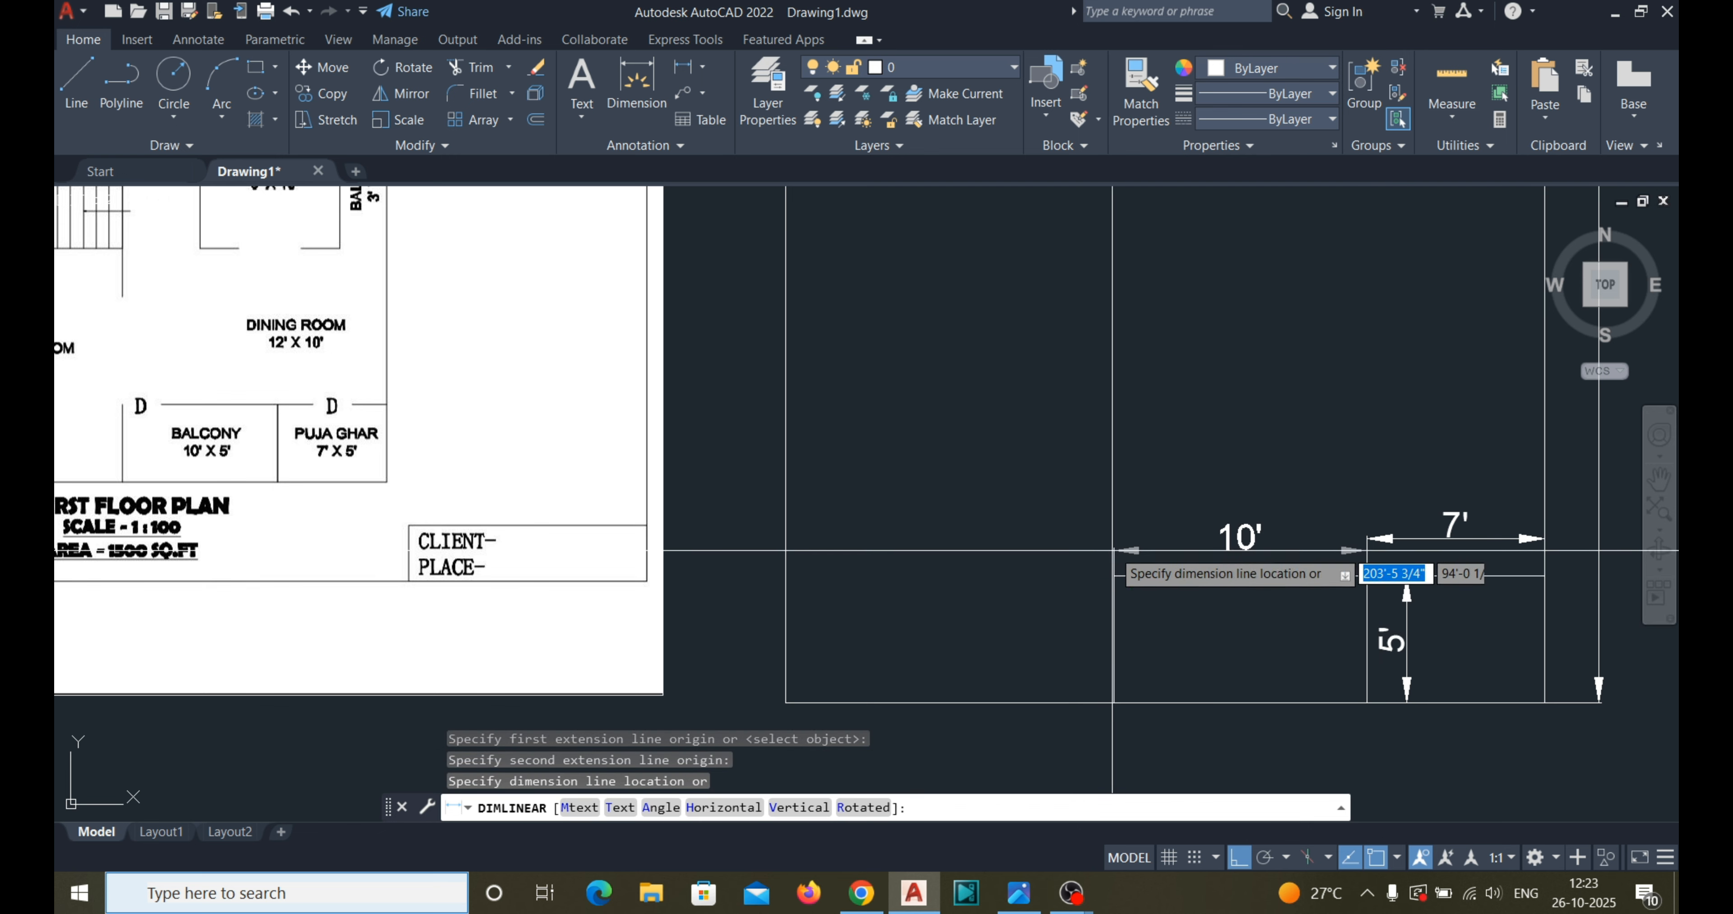
{"action": "left_click", "coordinate": [1302, 539]}
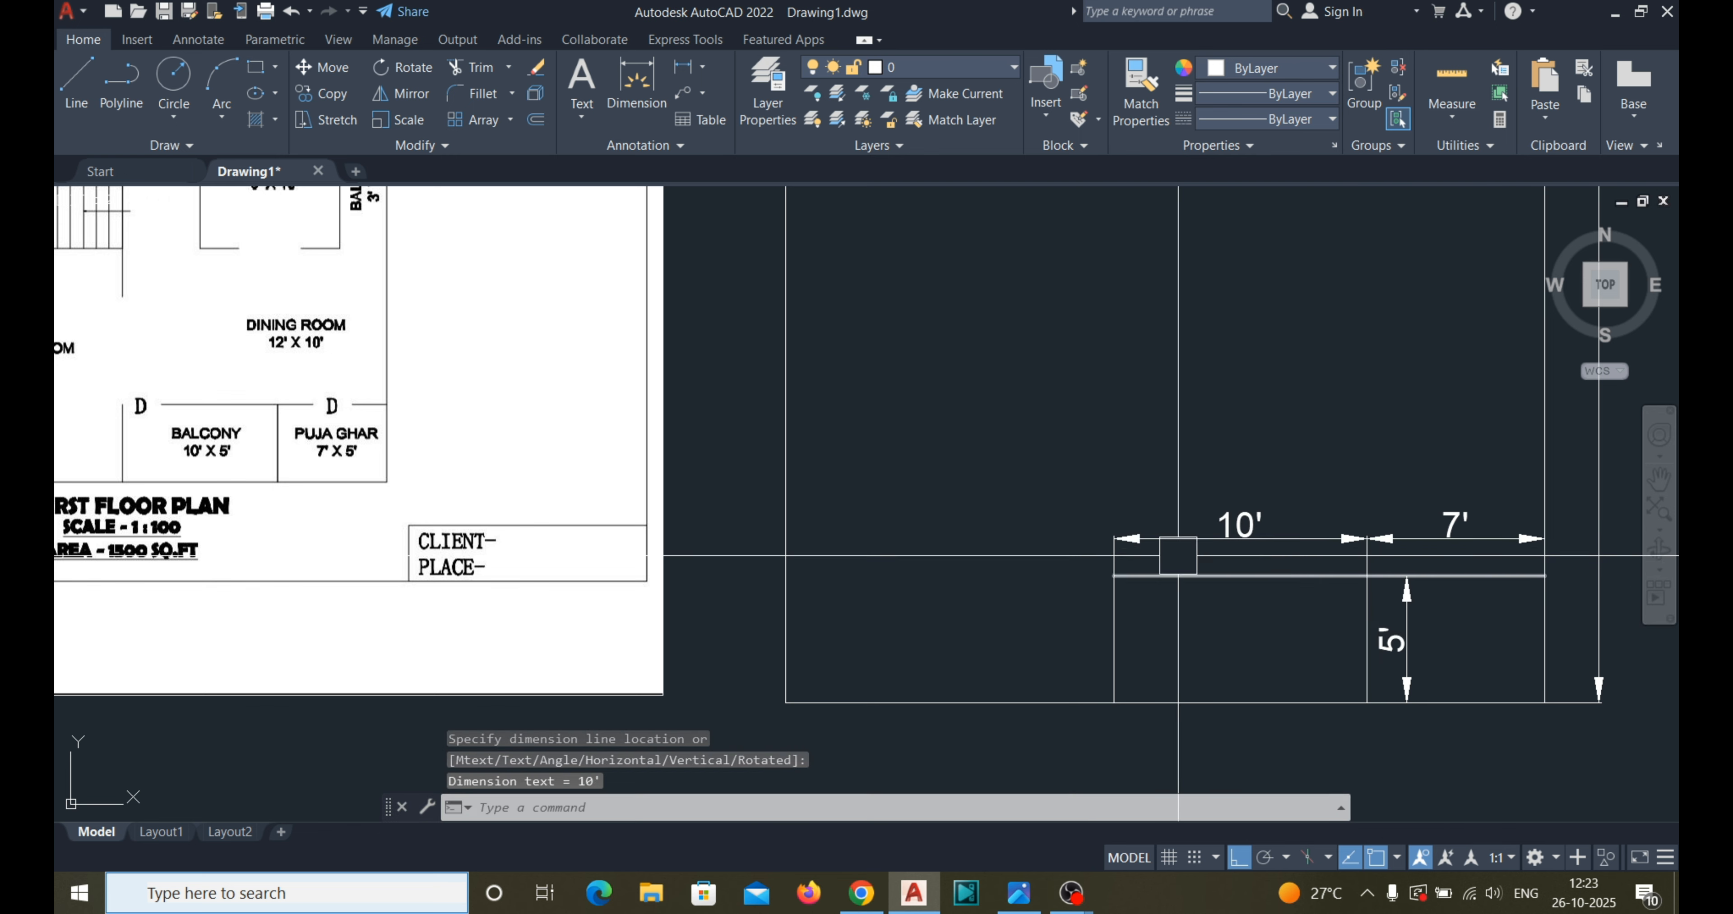
Offset the shared top wall of the front balcony and puja ghar 10' upward for the dining room's top wall.
{"action": "scroll", "coordinate": [803, 648], "scroll_direction": "down", "scroll_amount": 4}
{"action": "scroll", "coordinate": [534, 540], "scroll_direction": "up", "scroll_amount": 3}
{"action": "scroll", "coordinate": [646, 612], "scroll_direction": "down", "scroll_amount": 2}
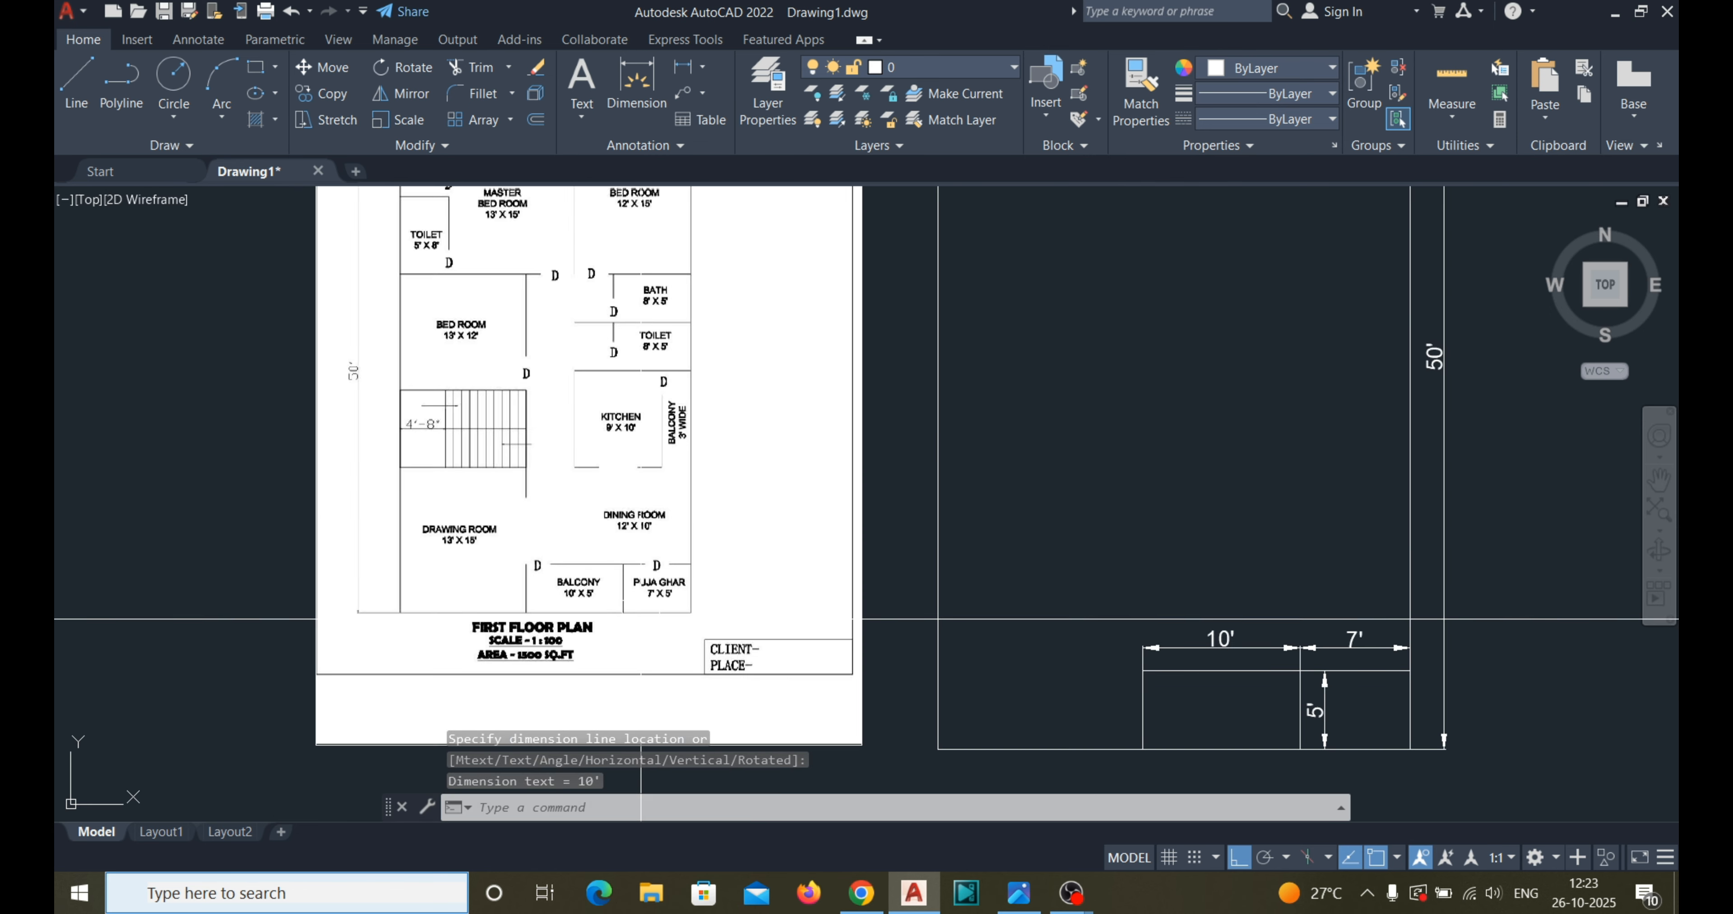
{"action": "scroll", "coordinate": [649, 496], "scroll_direction": "up", "scroll_amount": 2}
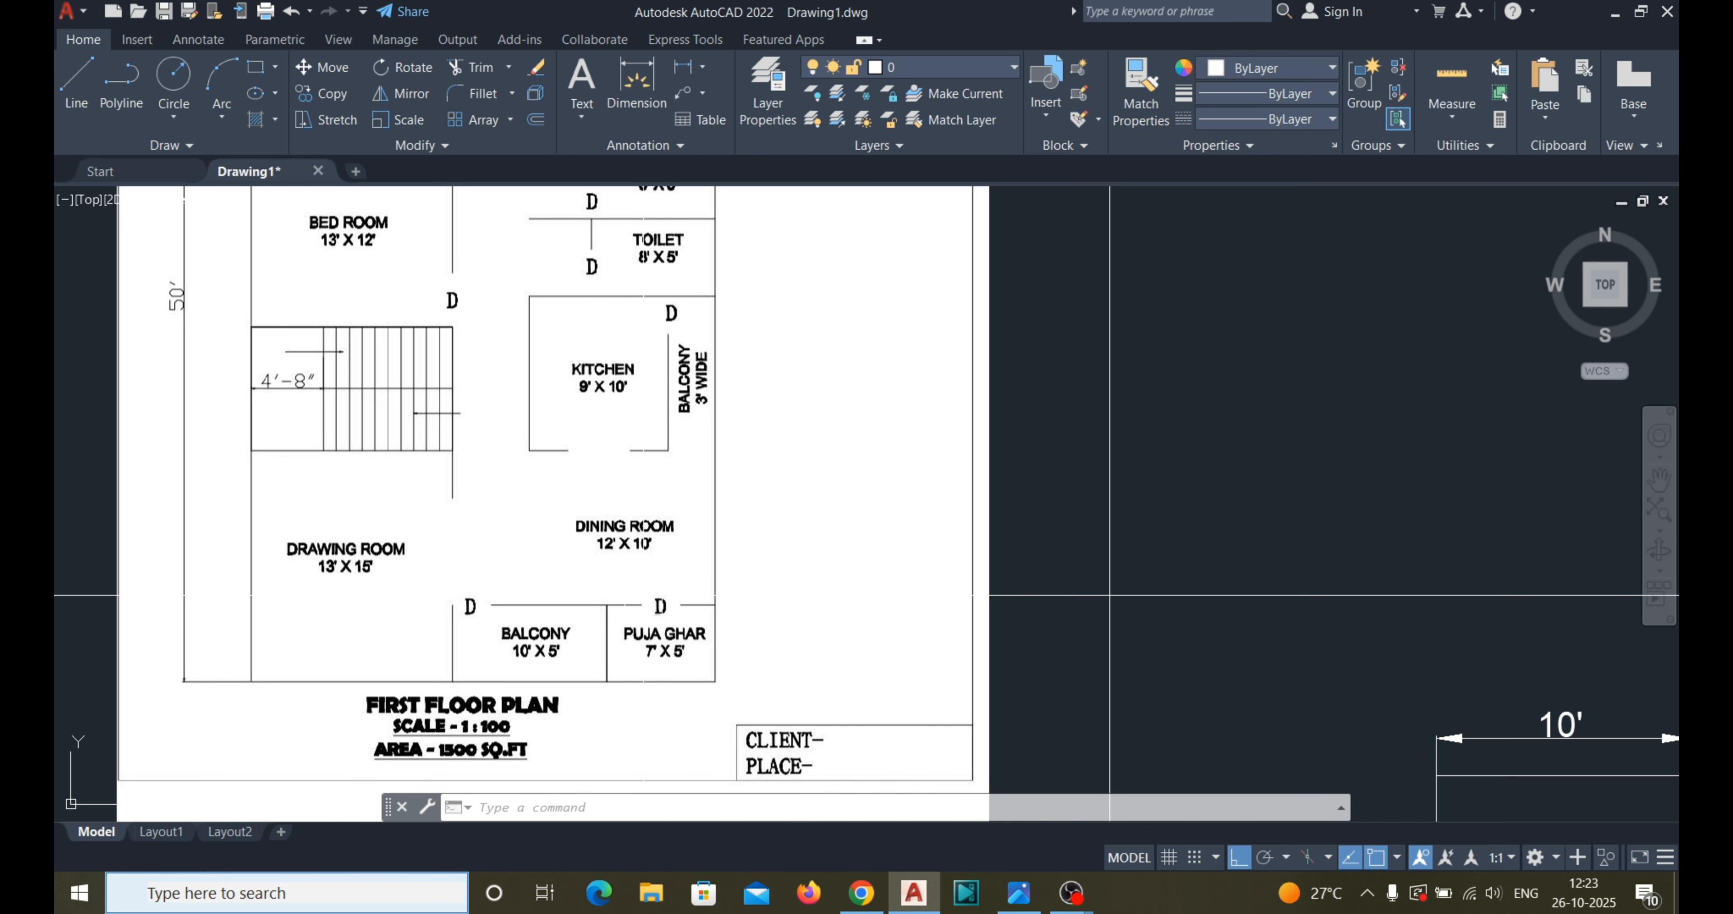
{"action": "scroll", "coordinate": [1110, 455], "scroll_direction": "down", "scroll_amount": 4}
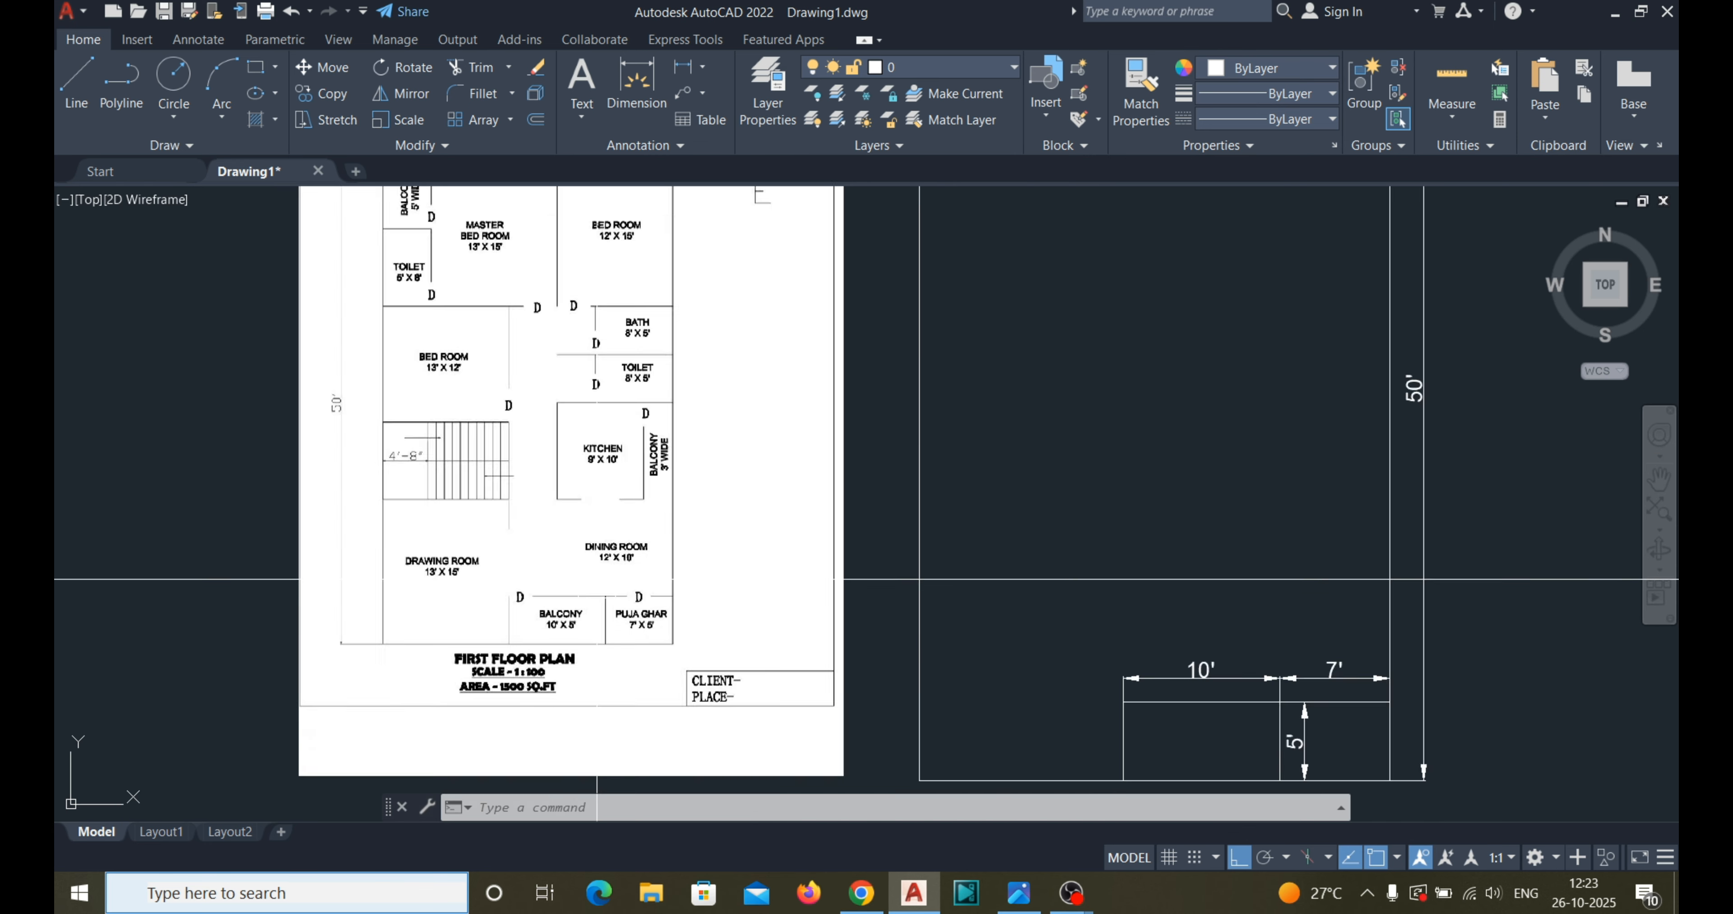
{"action": "scroll", "coordinate": [1078, 626], "scroll_direction": "up", "scroll_amount": 2}
{"action": "key", "text": "Return"}
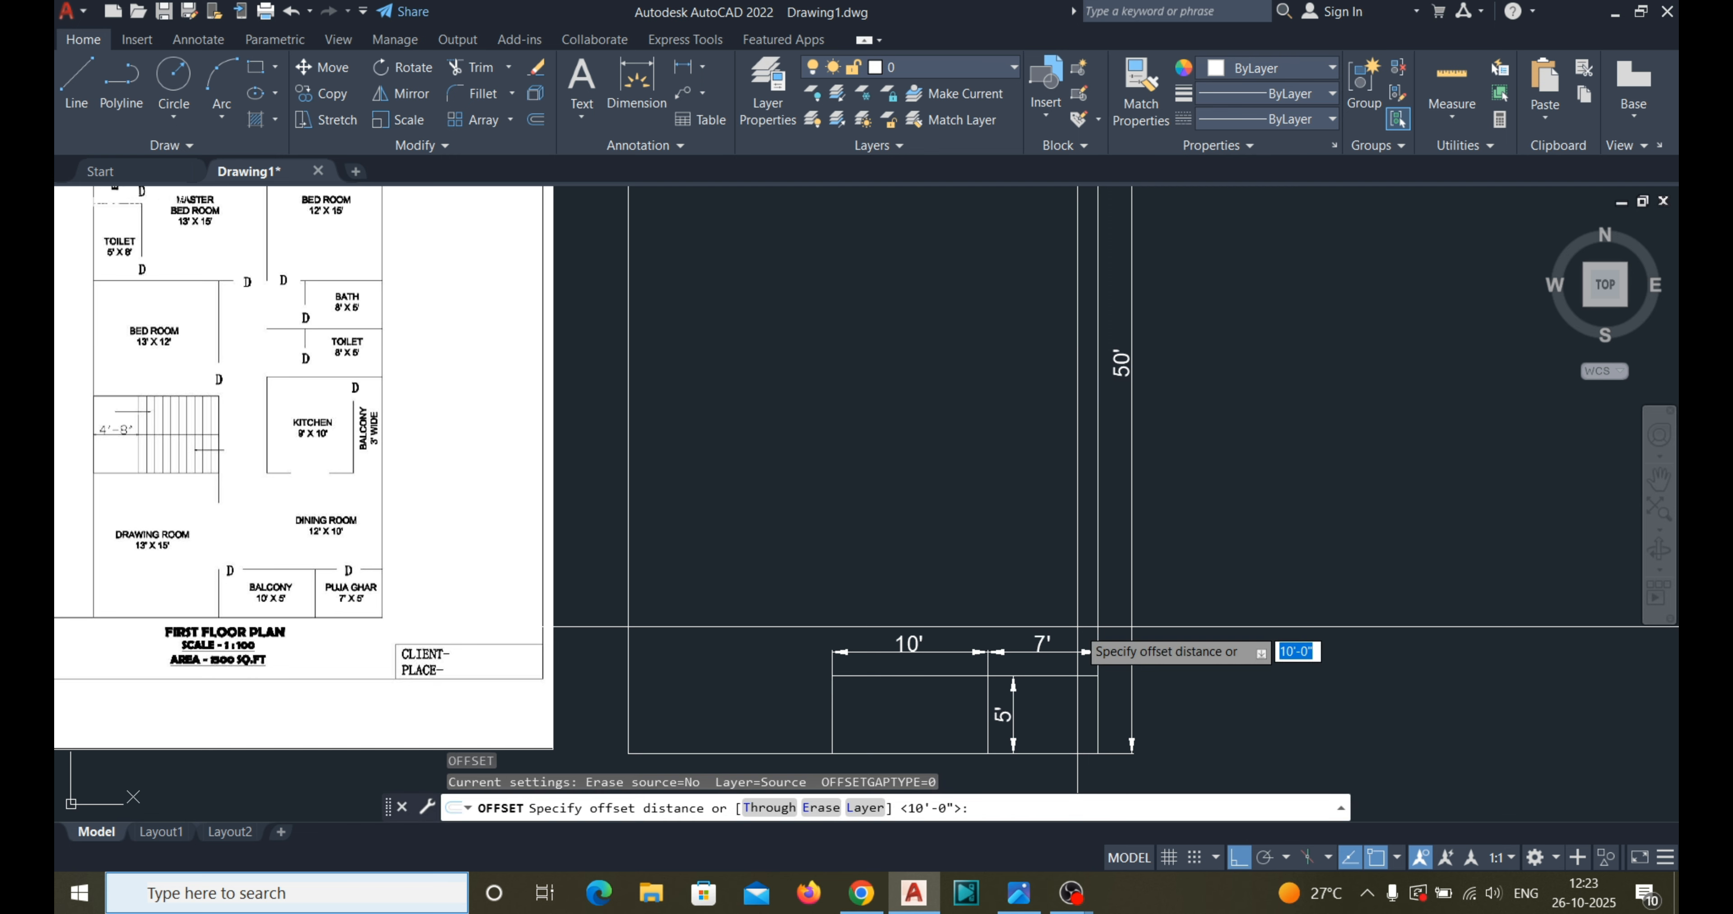
{"action": "key", "text": "Return"}
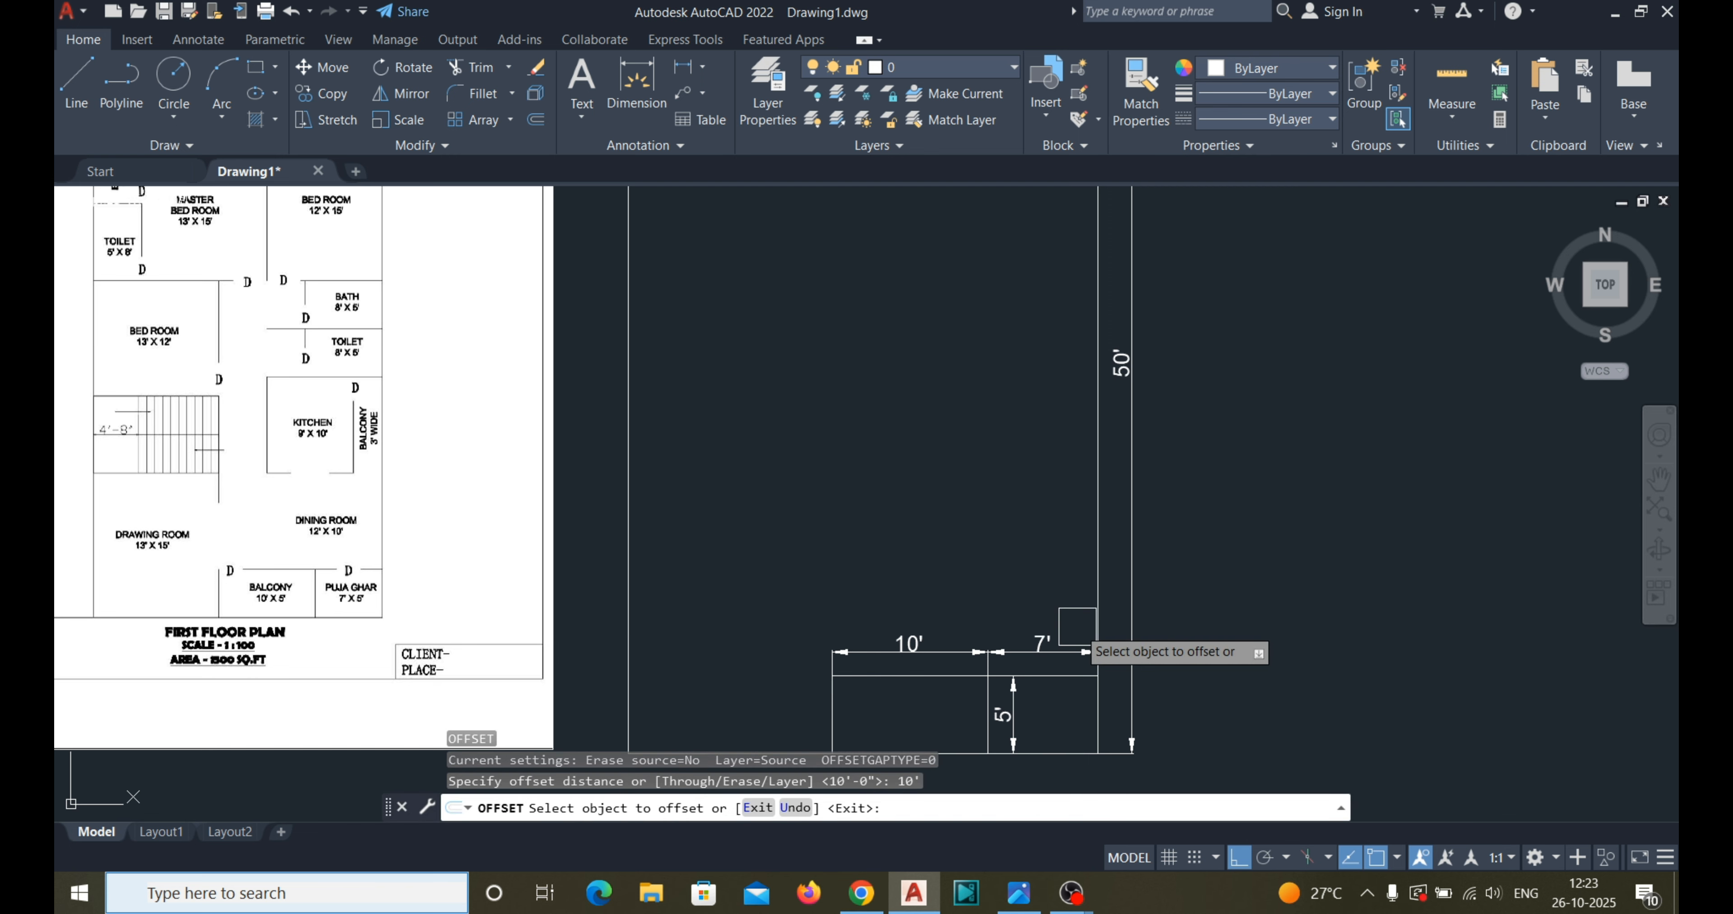
{"action": "left_click", "coordinate": [1063, 675]}
{"action": "left_click", "coordinate": [1054, 569]}
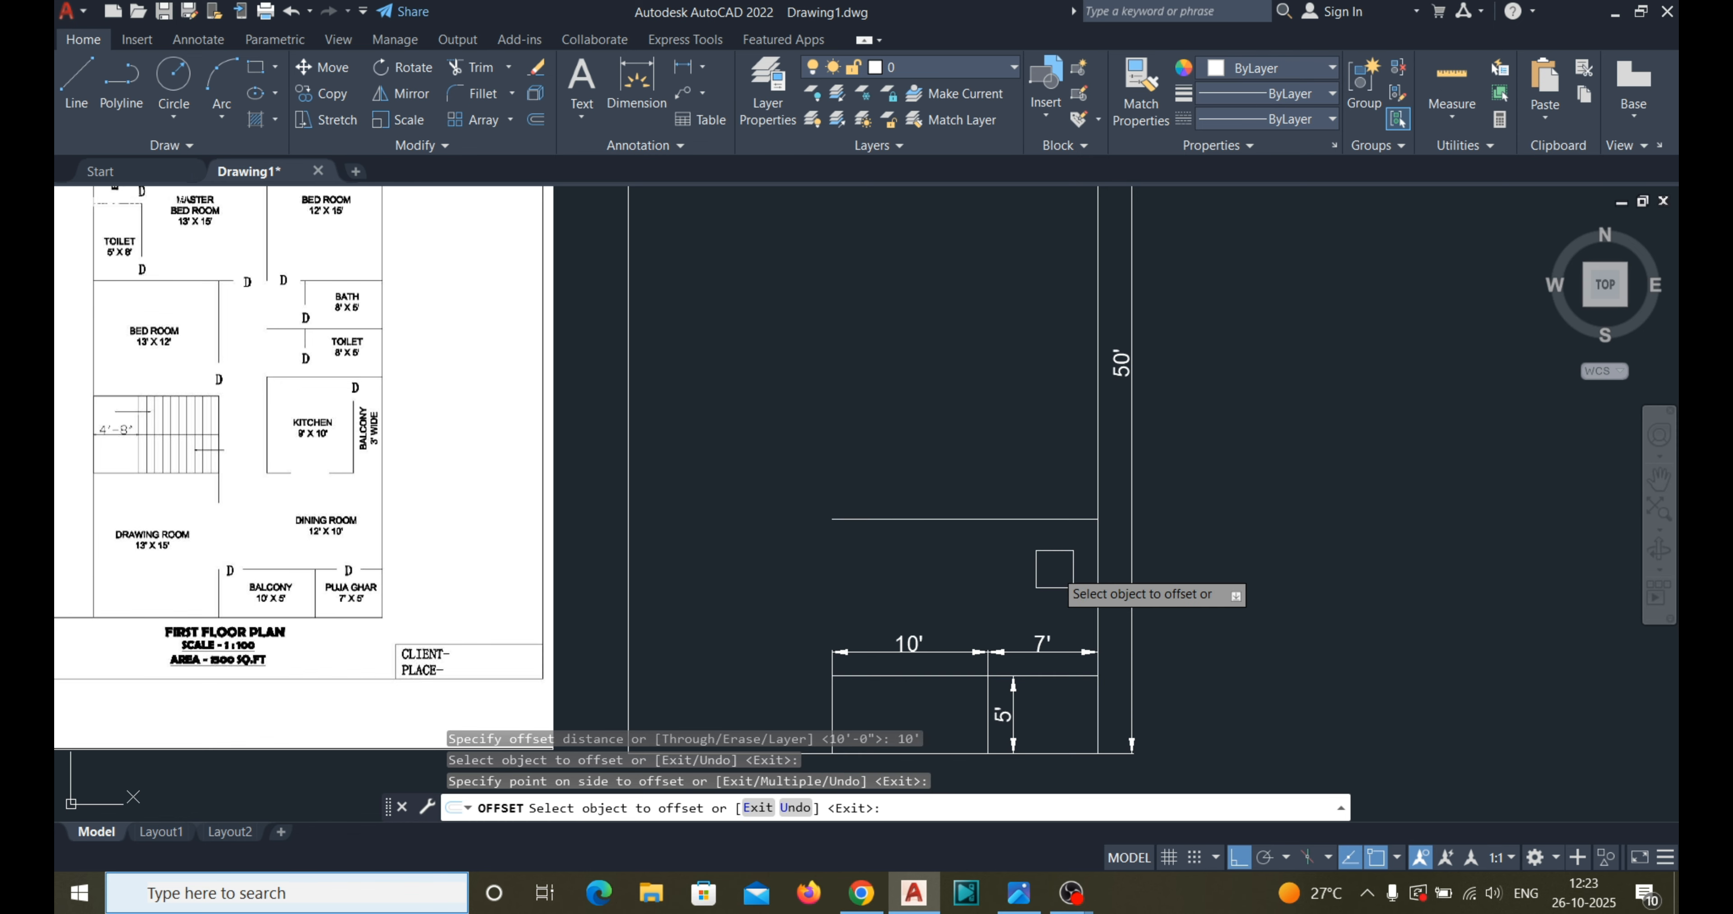
{"action": "key", "text": "Escape"}
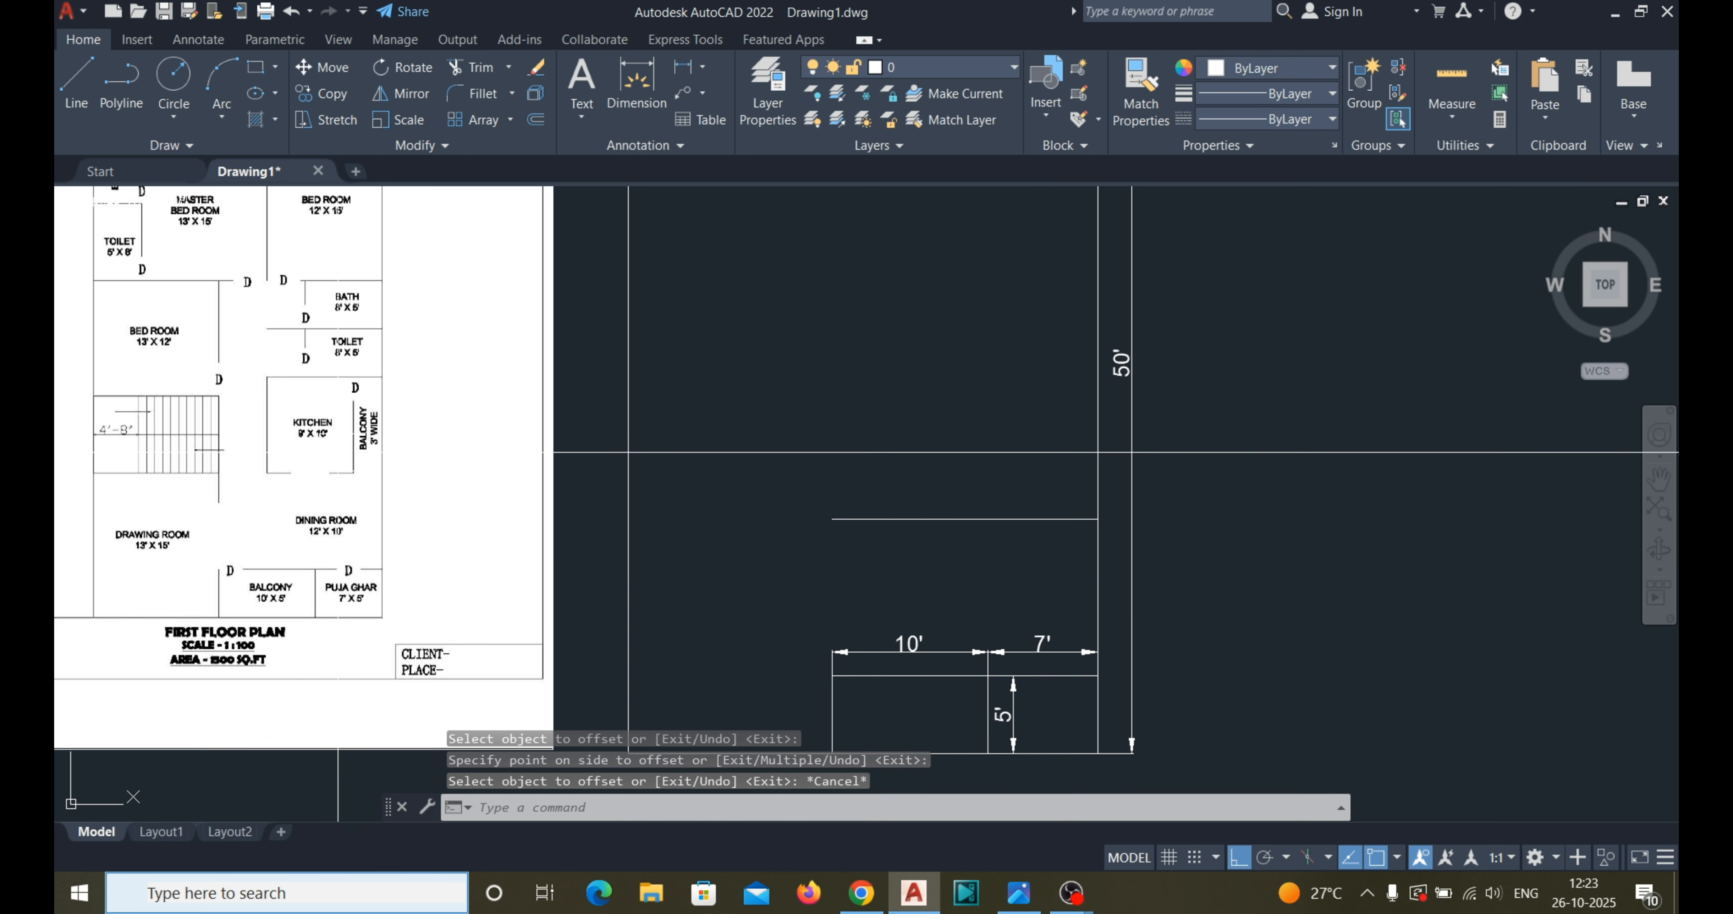
Offset the plan's right outer wall 12' to the left for the dining room's left wall.
{"action": "scroll", "coordinate": [342, 511], "scroll_direction": "up", "scroll_amount": 2}
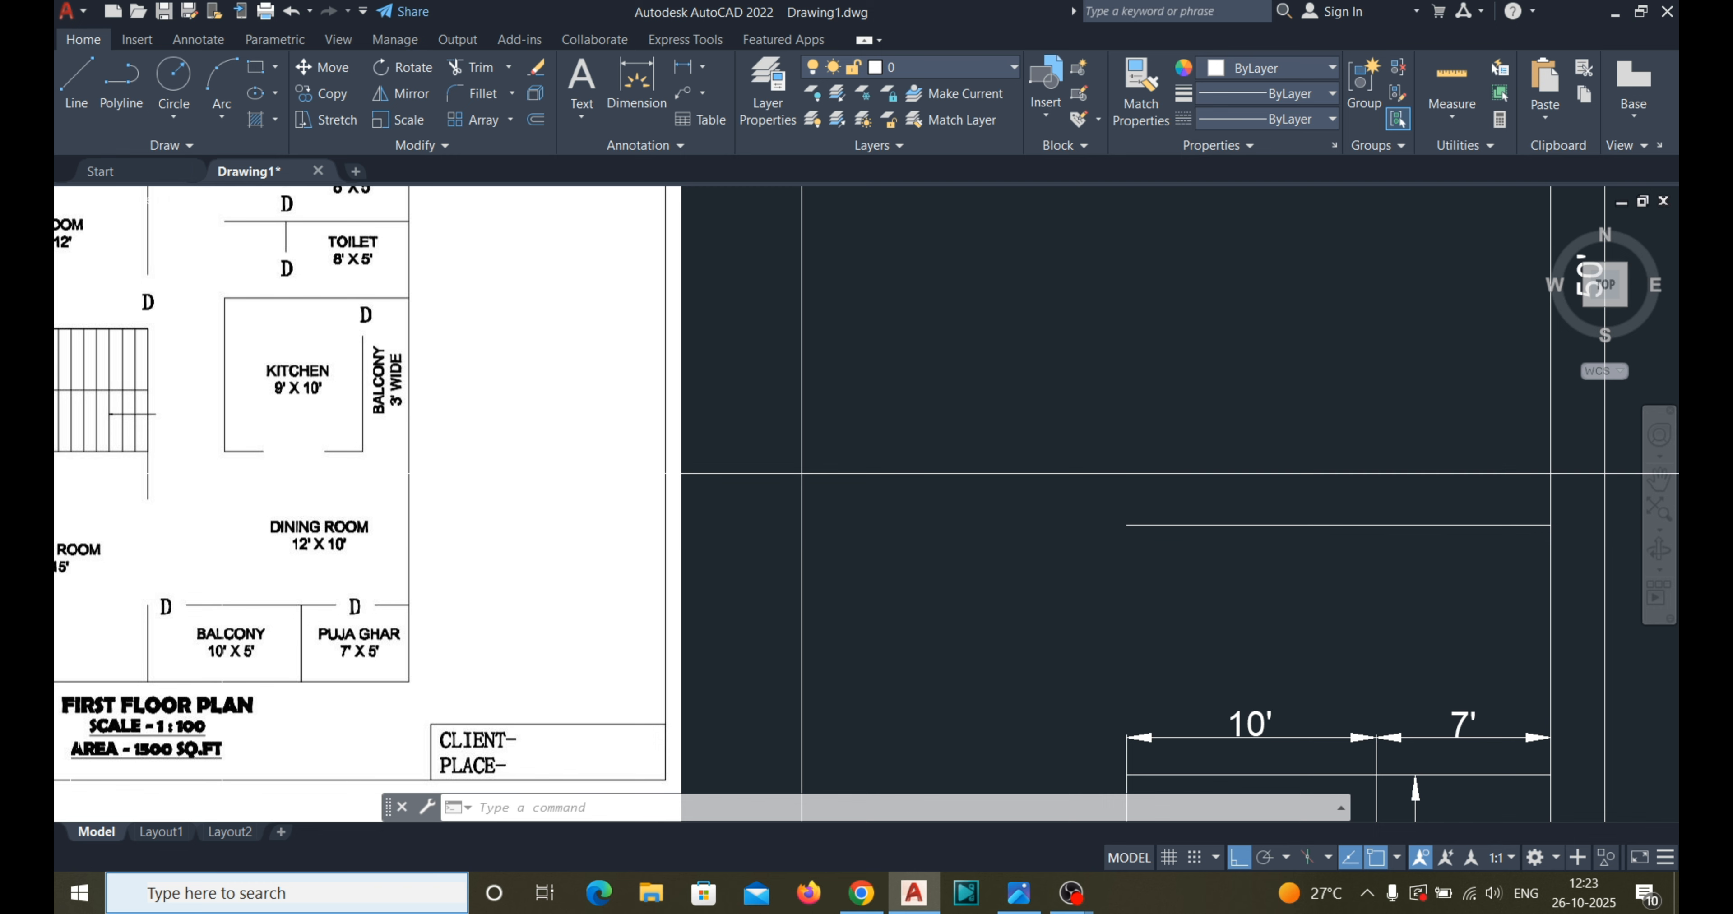
{"action": "type", "text": "o"}
{"action": "key", "text": "Return"}
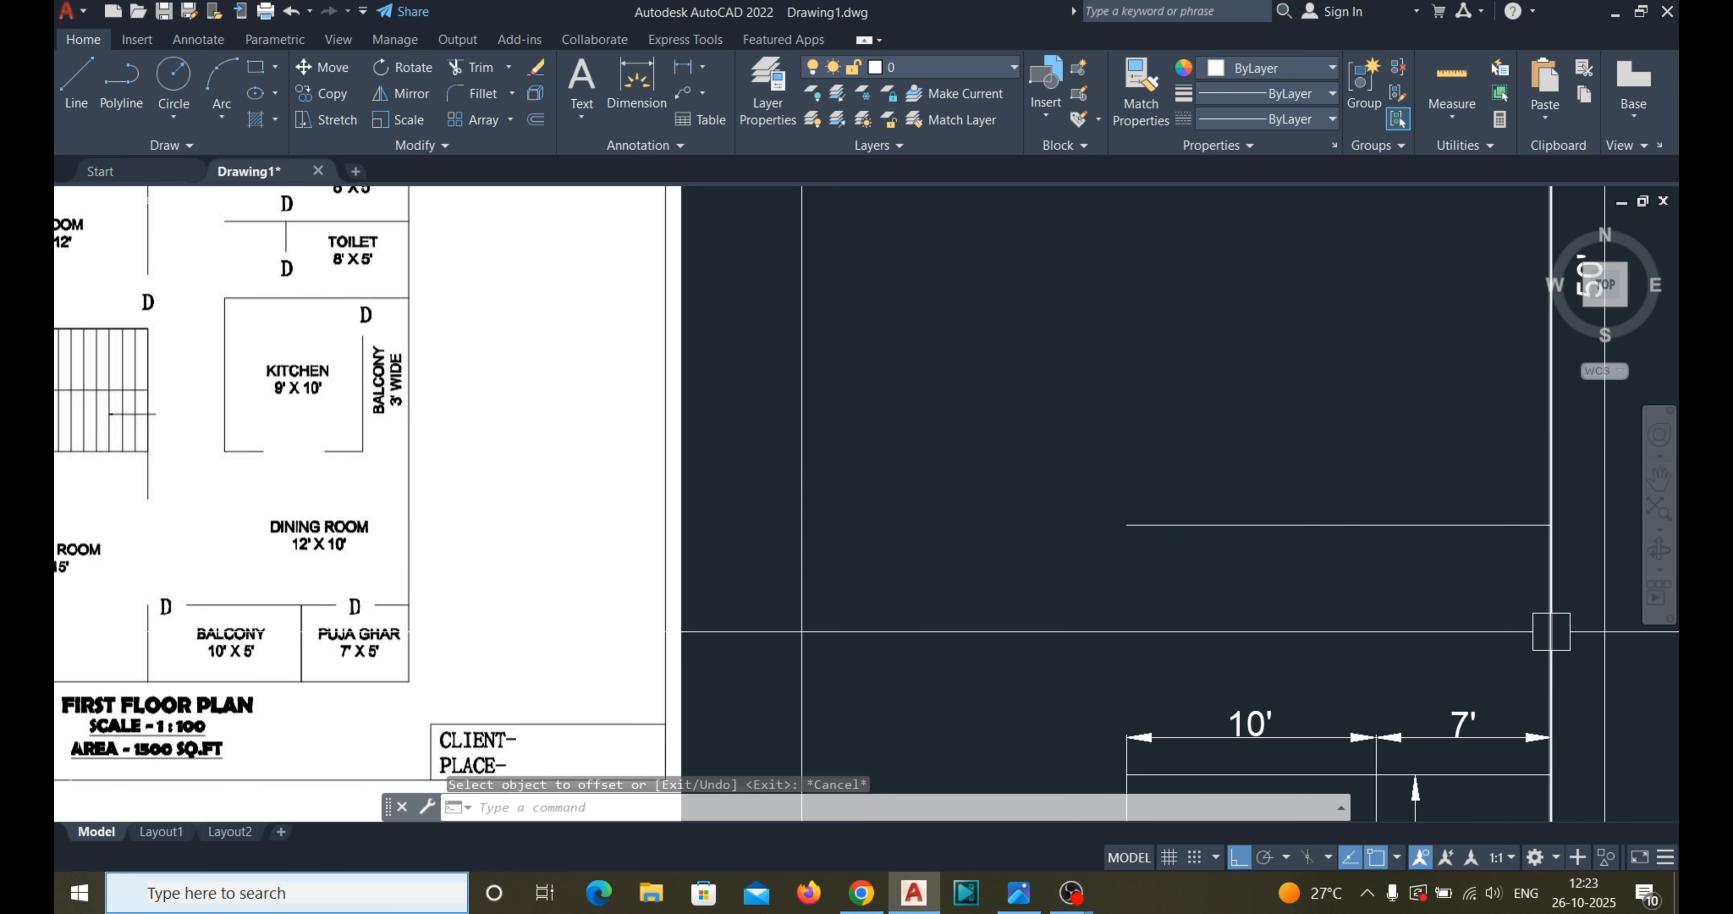
{"action": "type", "text": "12'"}
{"action": "key", "text": "Return"}
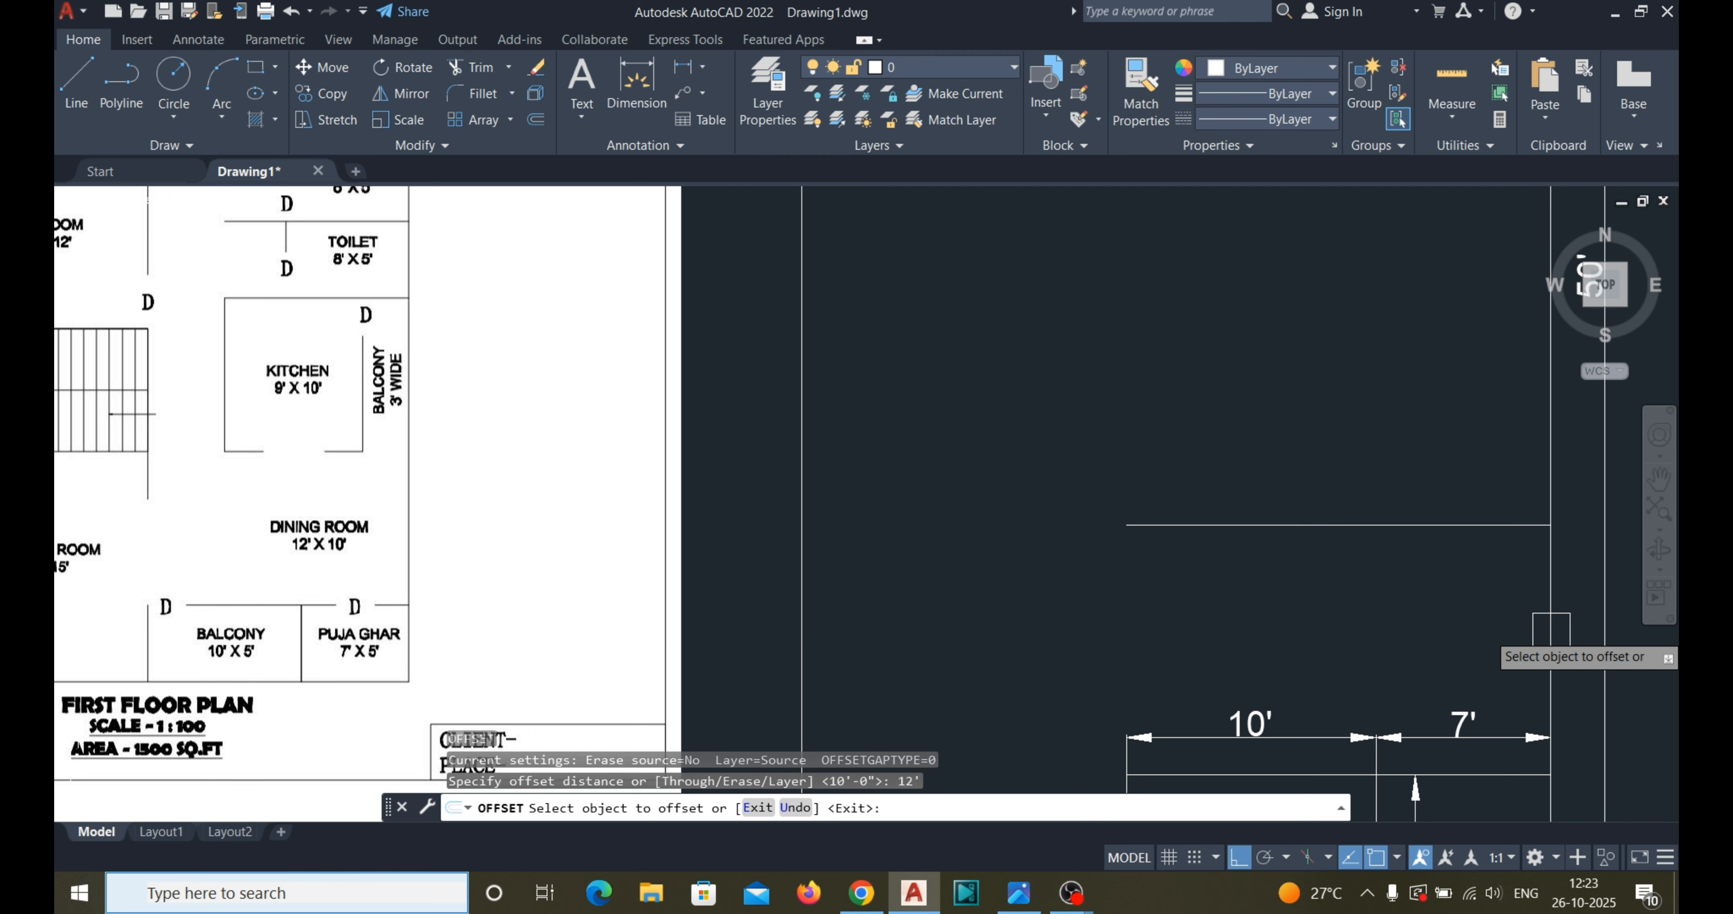
{"action": "left_click", "coordinate": [1550, 630]}
{"action": "left_click", "coordinate": [1384, 630]}
{"action": "key", "text": "Escape"}
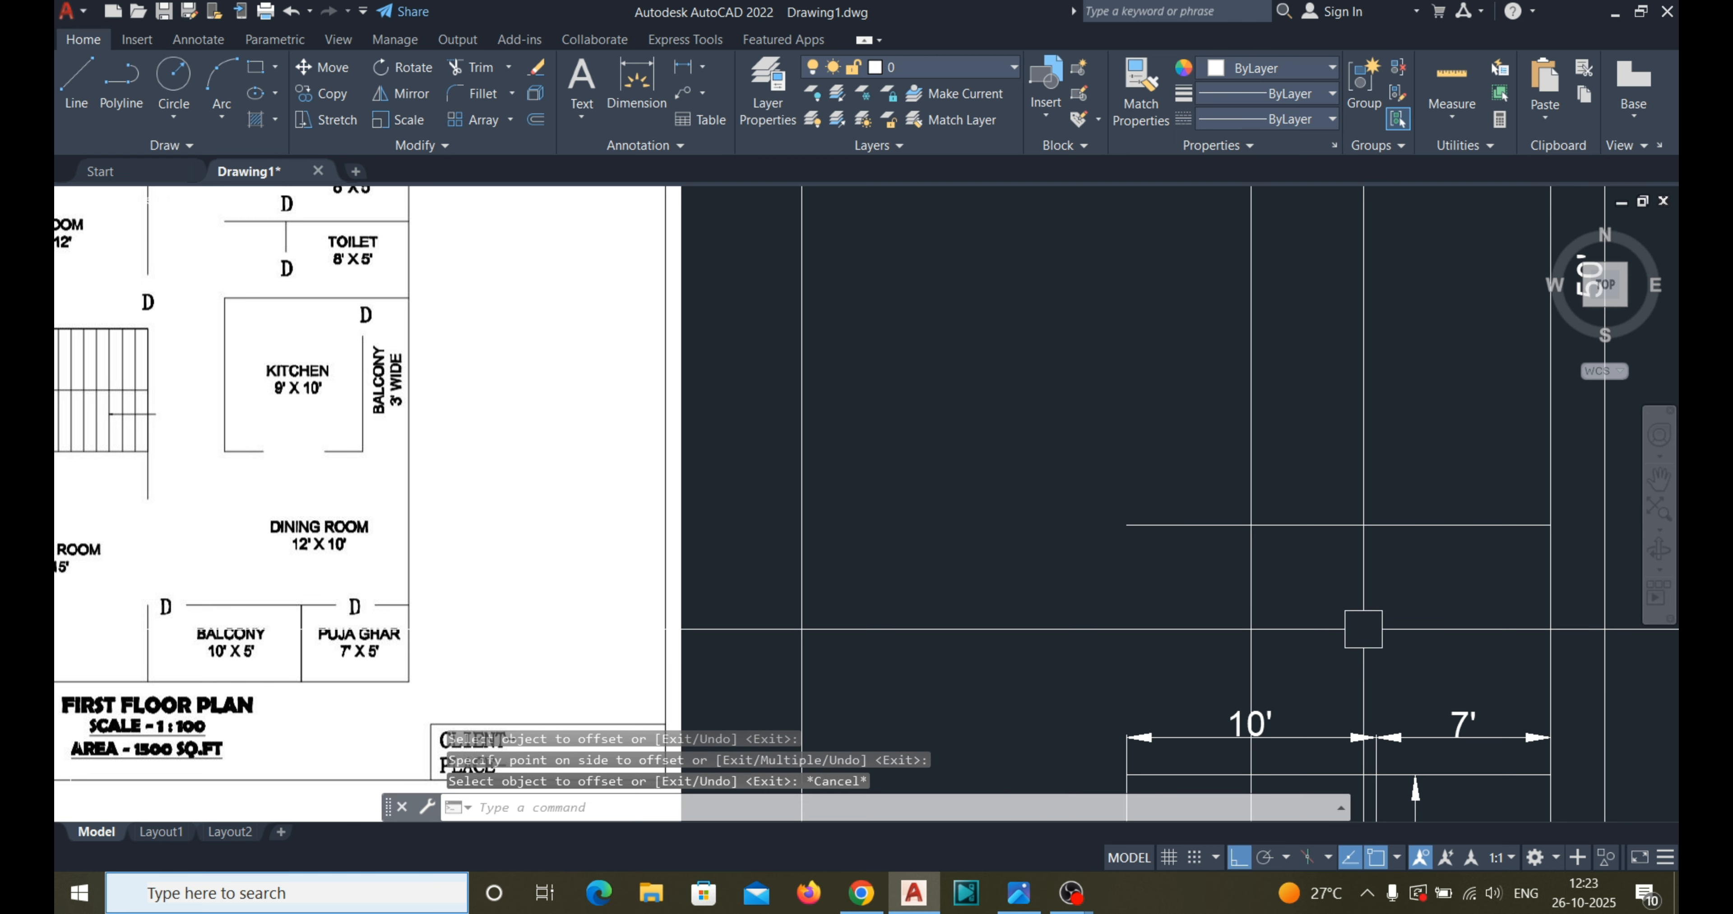
Trim the excess of the dining room's top and left walls so they end at the room's corners.
{"action": "type", "text": "tr"}
{"action": "key", "text": "Return"}
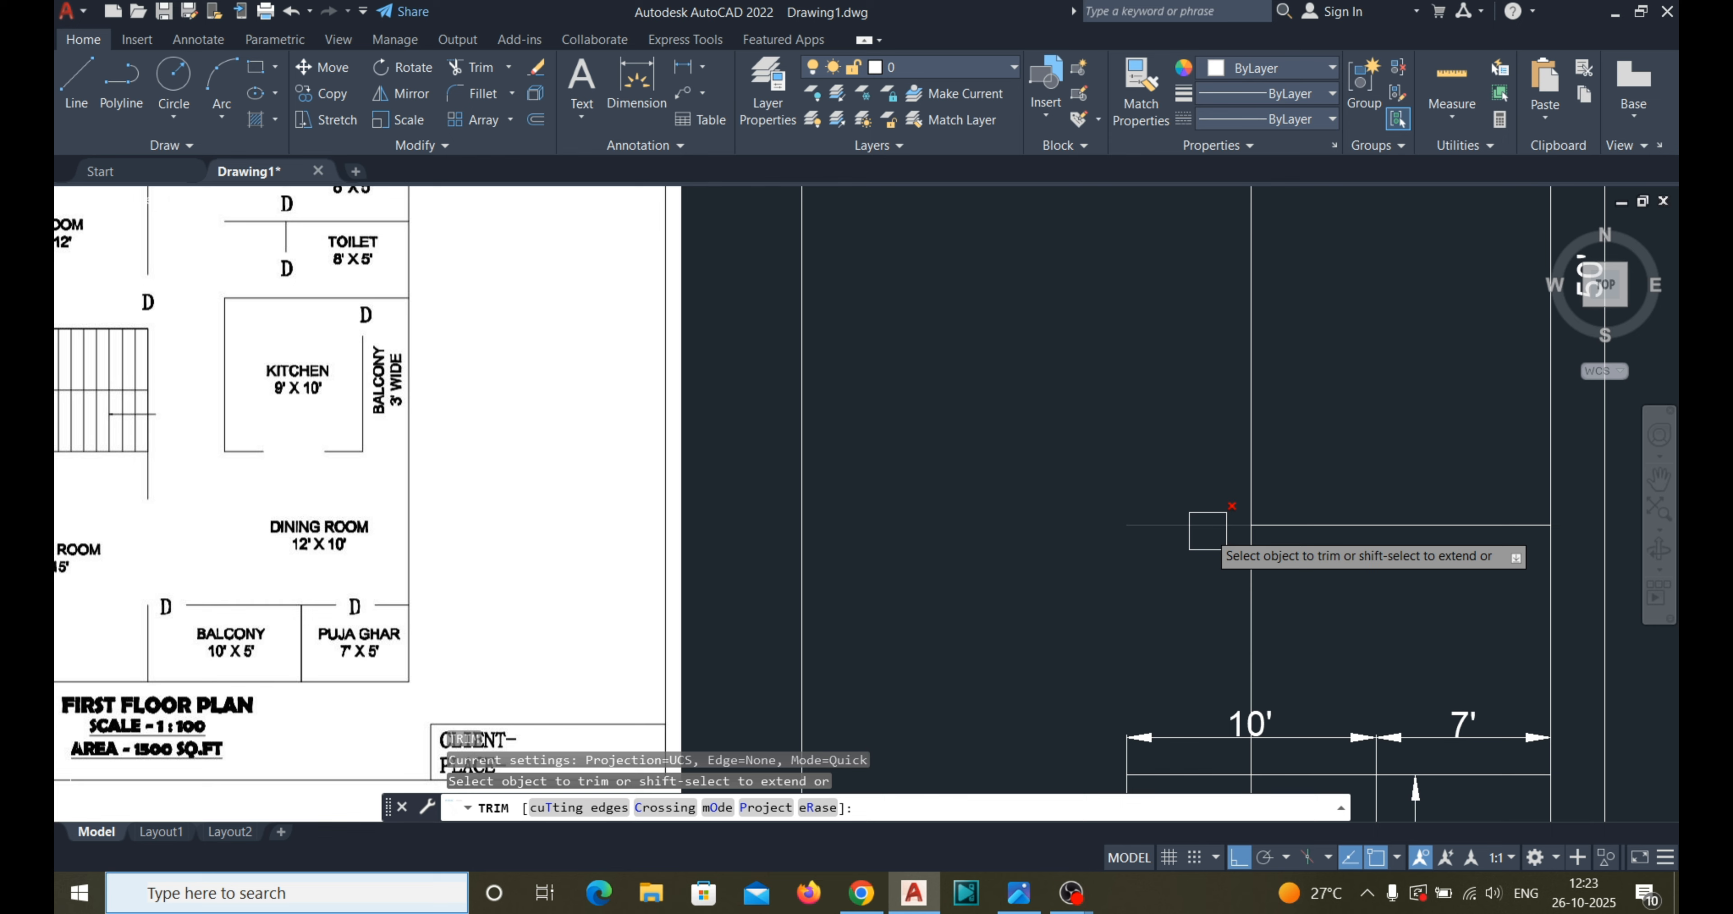
{"action": "left_click", "coordinate": [1208, 531]}
{"action": "left_click", "coordinate": [1243, 469]}
{"action": "scroll", "coordinate": [1144, 485], "scroll_direction": "down", "scroll_amount": 2}
{"action": "scroll", "coordinate": [1186, 619], "scroll_direction": "up", "scroll_amount": 2}
{"action": "scroll", "coordinate": [1228, 693], "scroll_direction": "down", "scroll_amount": 2}
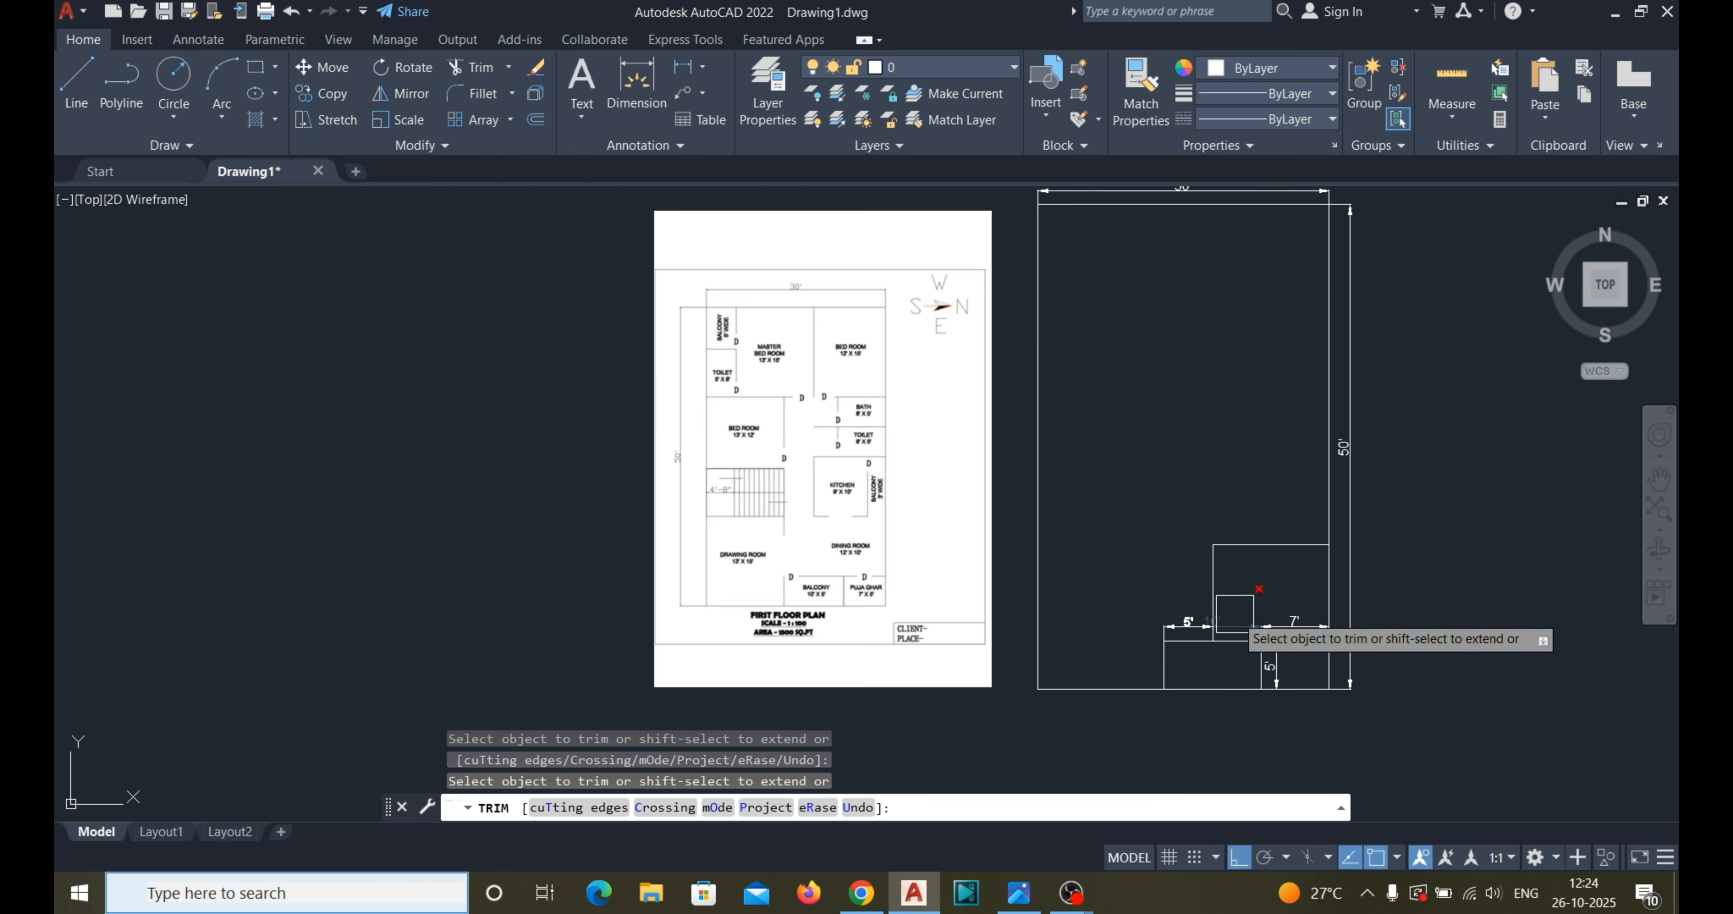
{"action": "scroll", "coordinate": [851, 505], "scroll_direction": "up", "scroll_amount": 2}
{"action": "scroll", "coordinate": [907, 601], "scroll_direction": "down", "scroll_amount": 1}
{"action": "middle_click_drag", "start_coordinate": [1332, 649], "coordinate": [1150, 625]}
{"action": "key", "text": "Escape"}
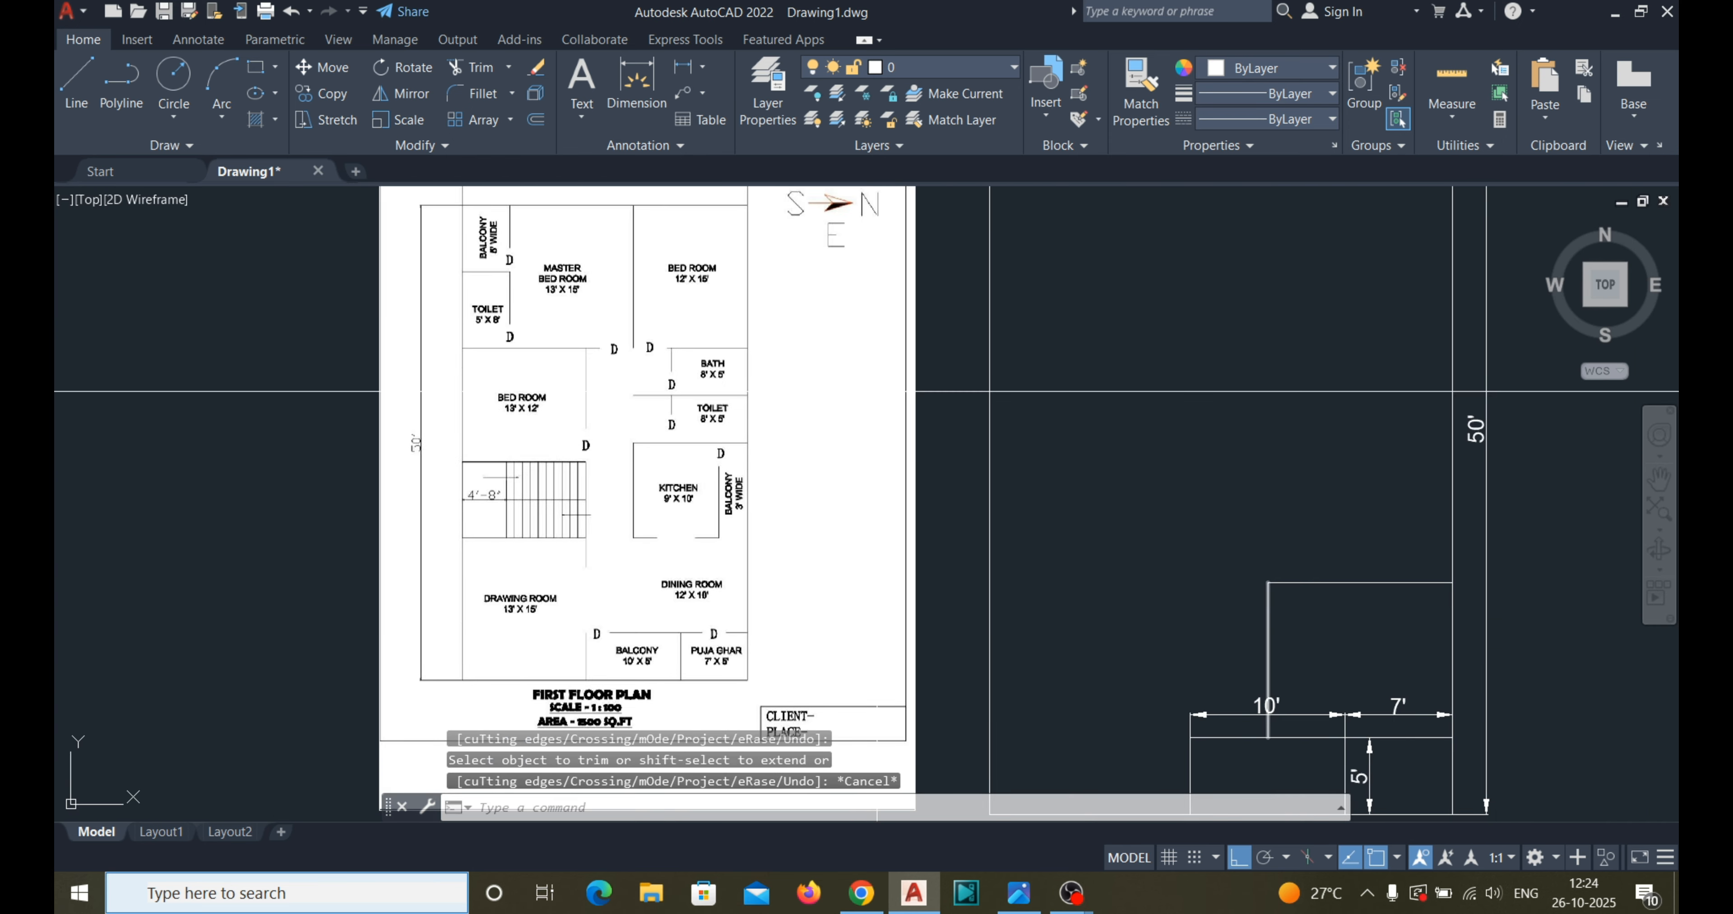
Add linear dimensions inside the dining room for its width and its height.
{"action": "left_click", "coordinate": [689, 76]}
{"action": "left_click", "coordinate": [1268, 641]}
{"action": "left_click", "coordinate": [1451, 650]}
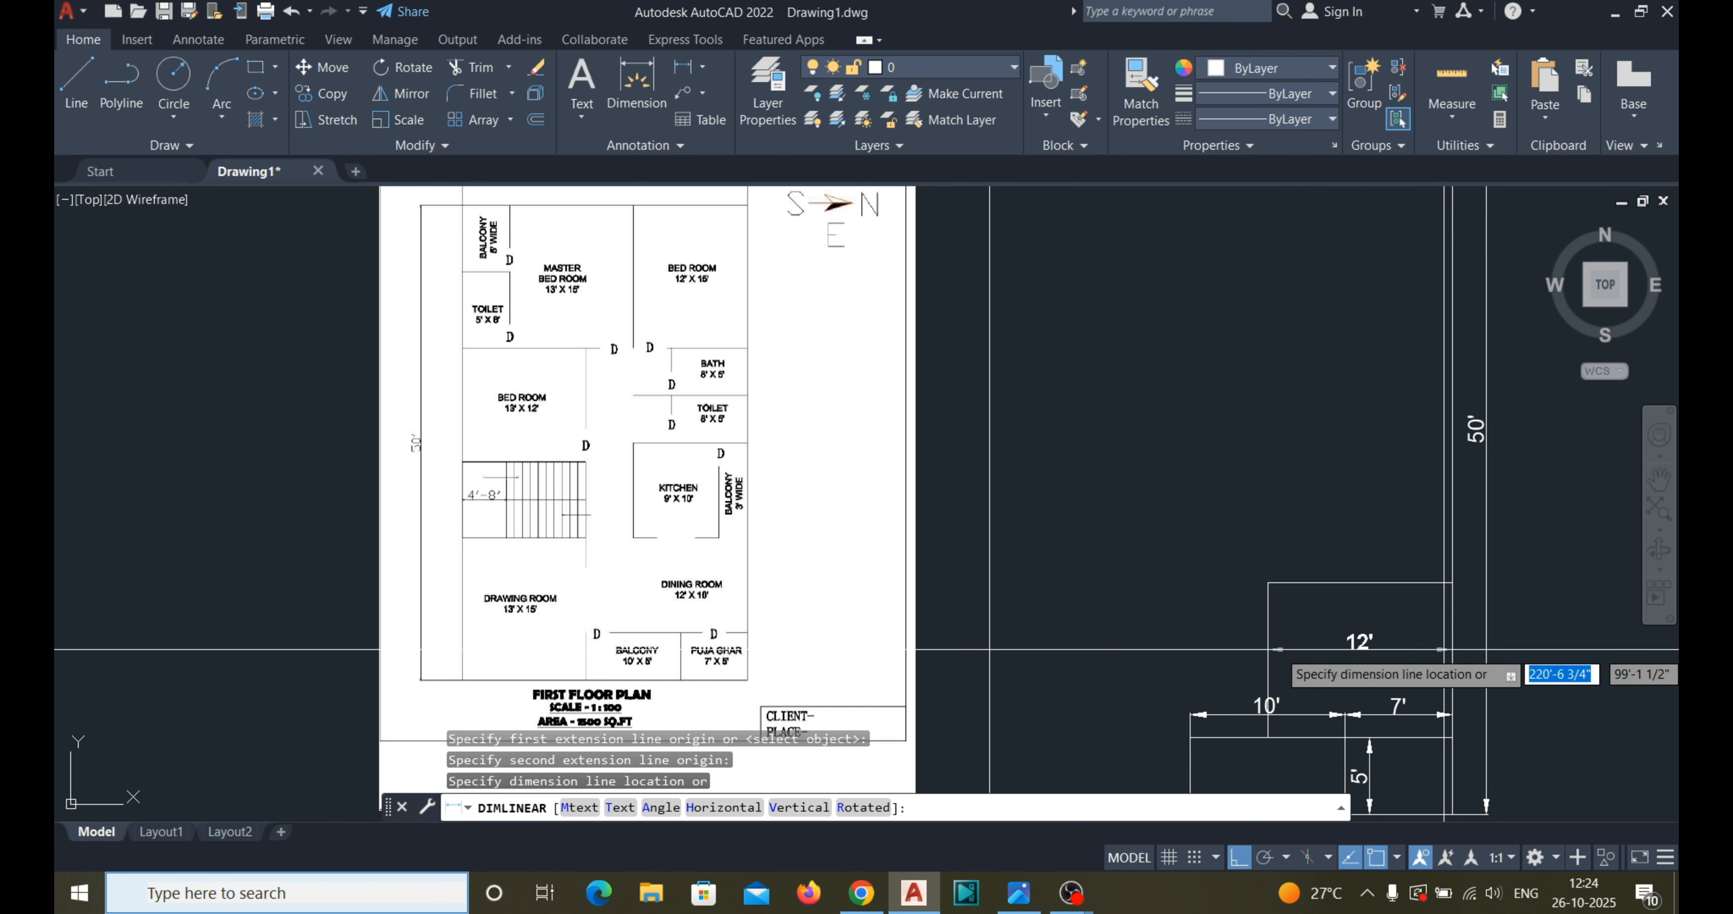
{"action": "left_click", "coordinate": [1378, 650]}
{"action": "key", "text": "Return"}
{"action": "left_click", "coordinate": [1304, 583]}
{"action": "left_click", "coordinate": [1303, 737]}
{"action": "left_click", "coordinate": [1329, 675]}
Examine the kitchen and its side balcony in the reference plan for their sizes and layout.
{"action": "scroll", "coordinate": [1329, 674], "scroll_direction": "up", "scroll_amount": 2}
{"action": "scroll", "coordinate": [1226, 652], "scroll_direction": "down", "scroll_amount": 1}
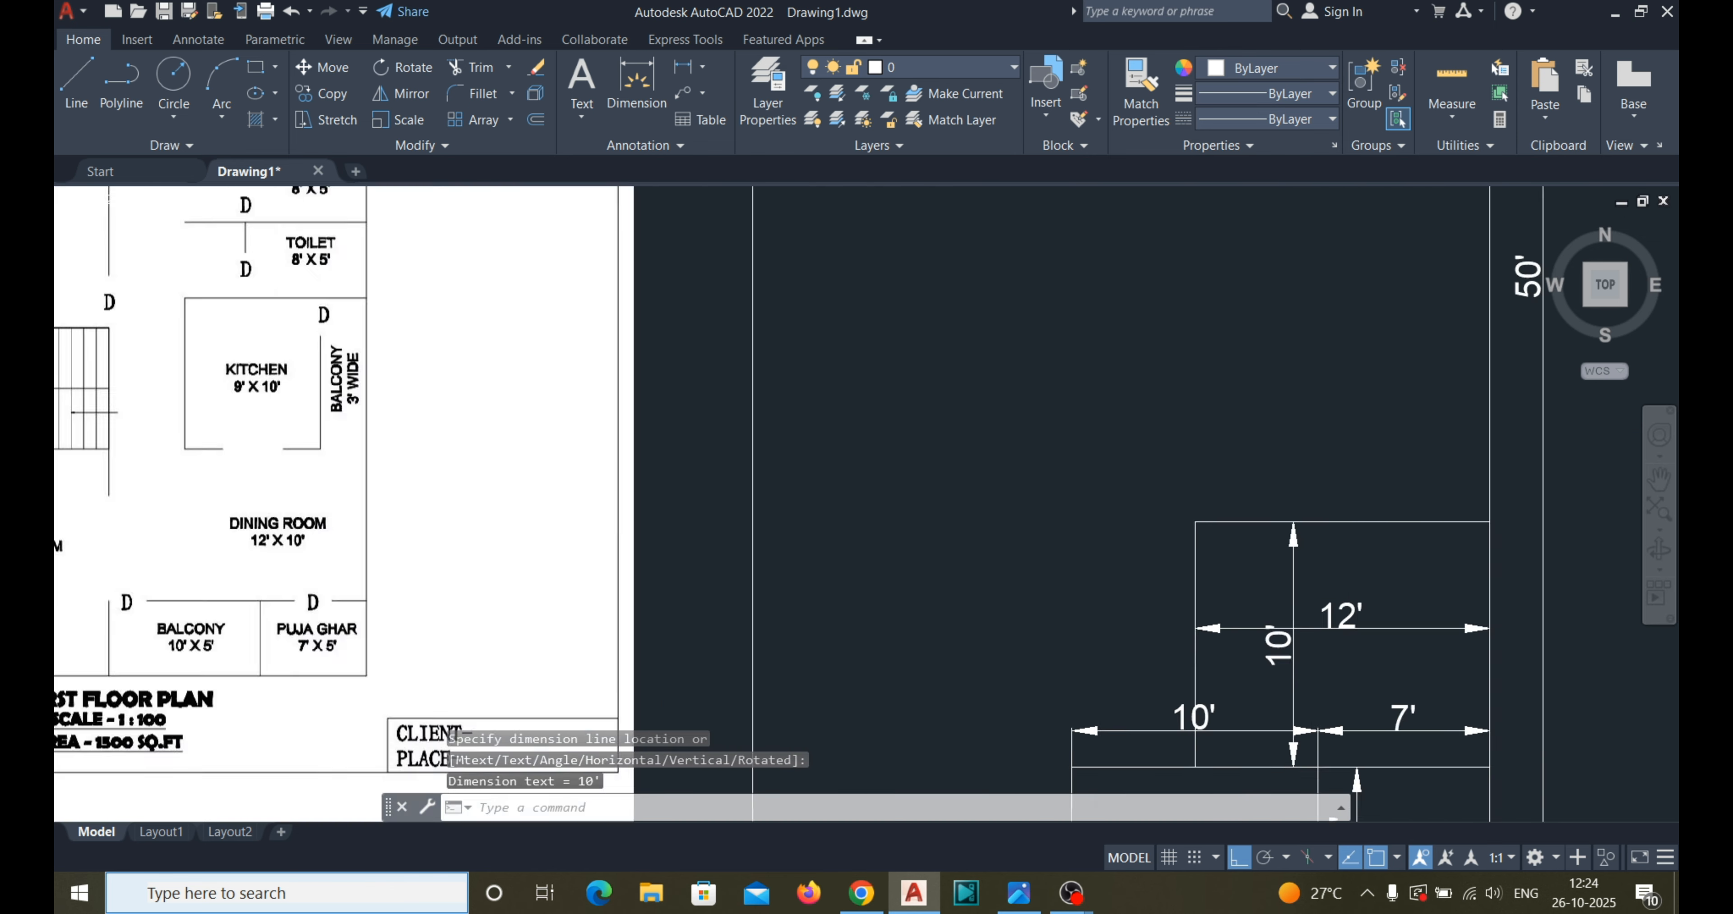
{"action": "scroll", "coordinate": [1192, 671], "scroll_direction": "down", "scroll_amount": 2}
{"action": "scroll", "coordinate": [1222, 632], "scroll_direction": "up", "scroll_amount": 2}
{"action": "scroll", "coordinate": [1221, 631], "scroll_direction": "down", "scroll_amount": 2}
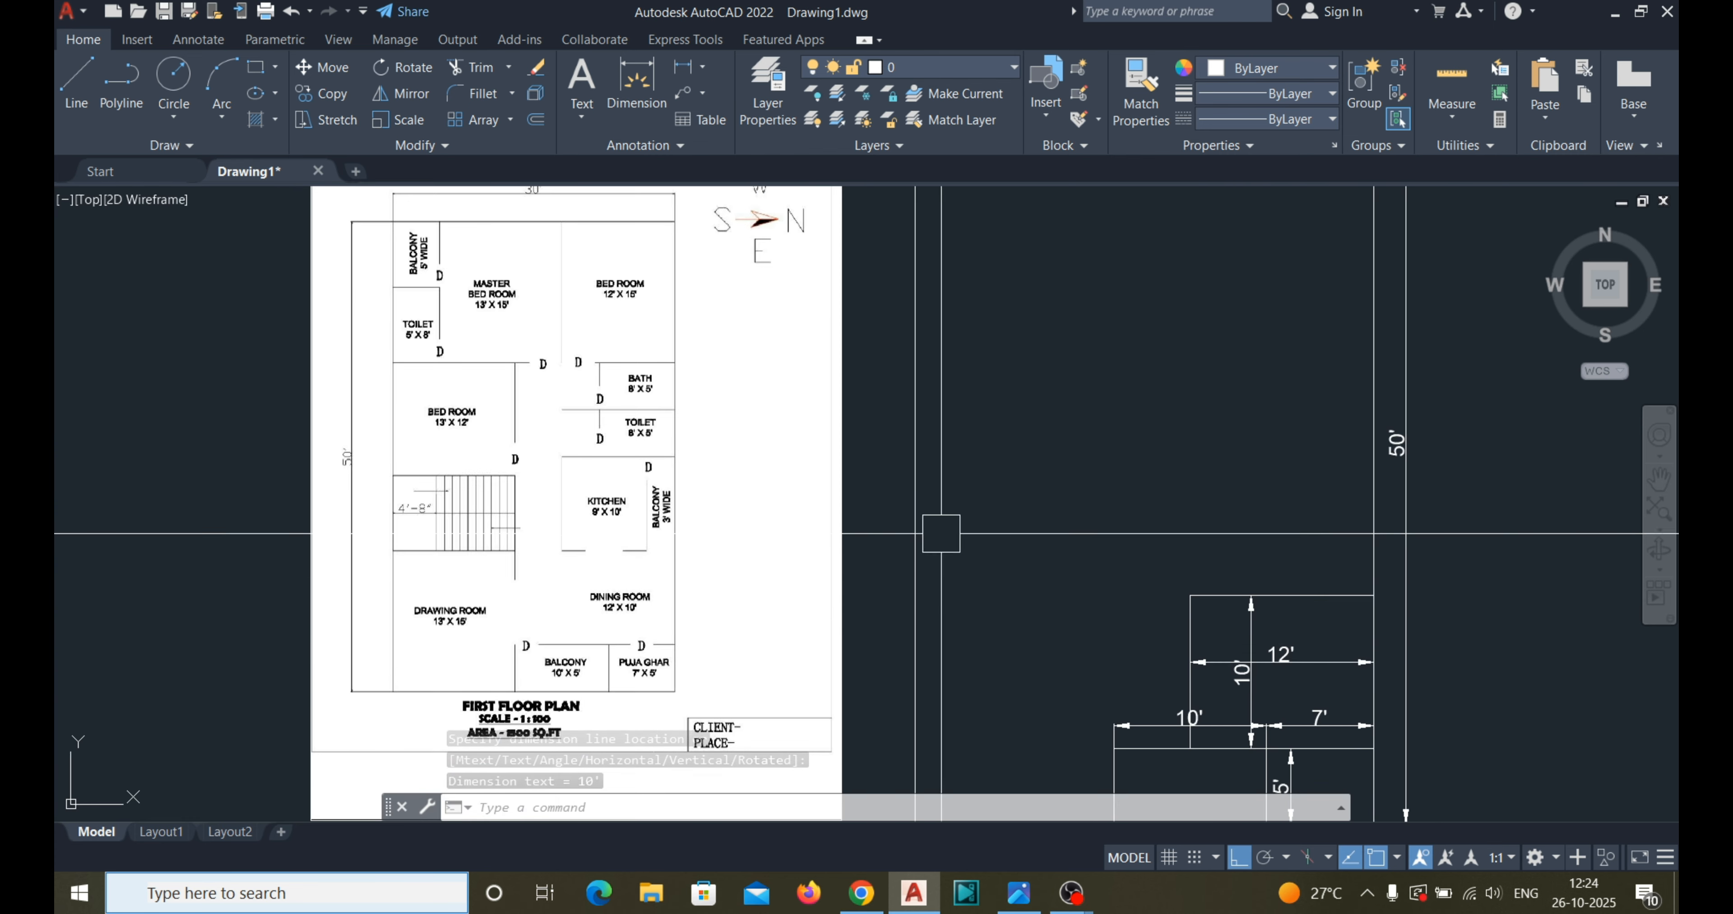
{"action": "scroll", "coordinate": [915, 509], "scroll_direction": "up", "scroll_amount": 2}
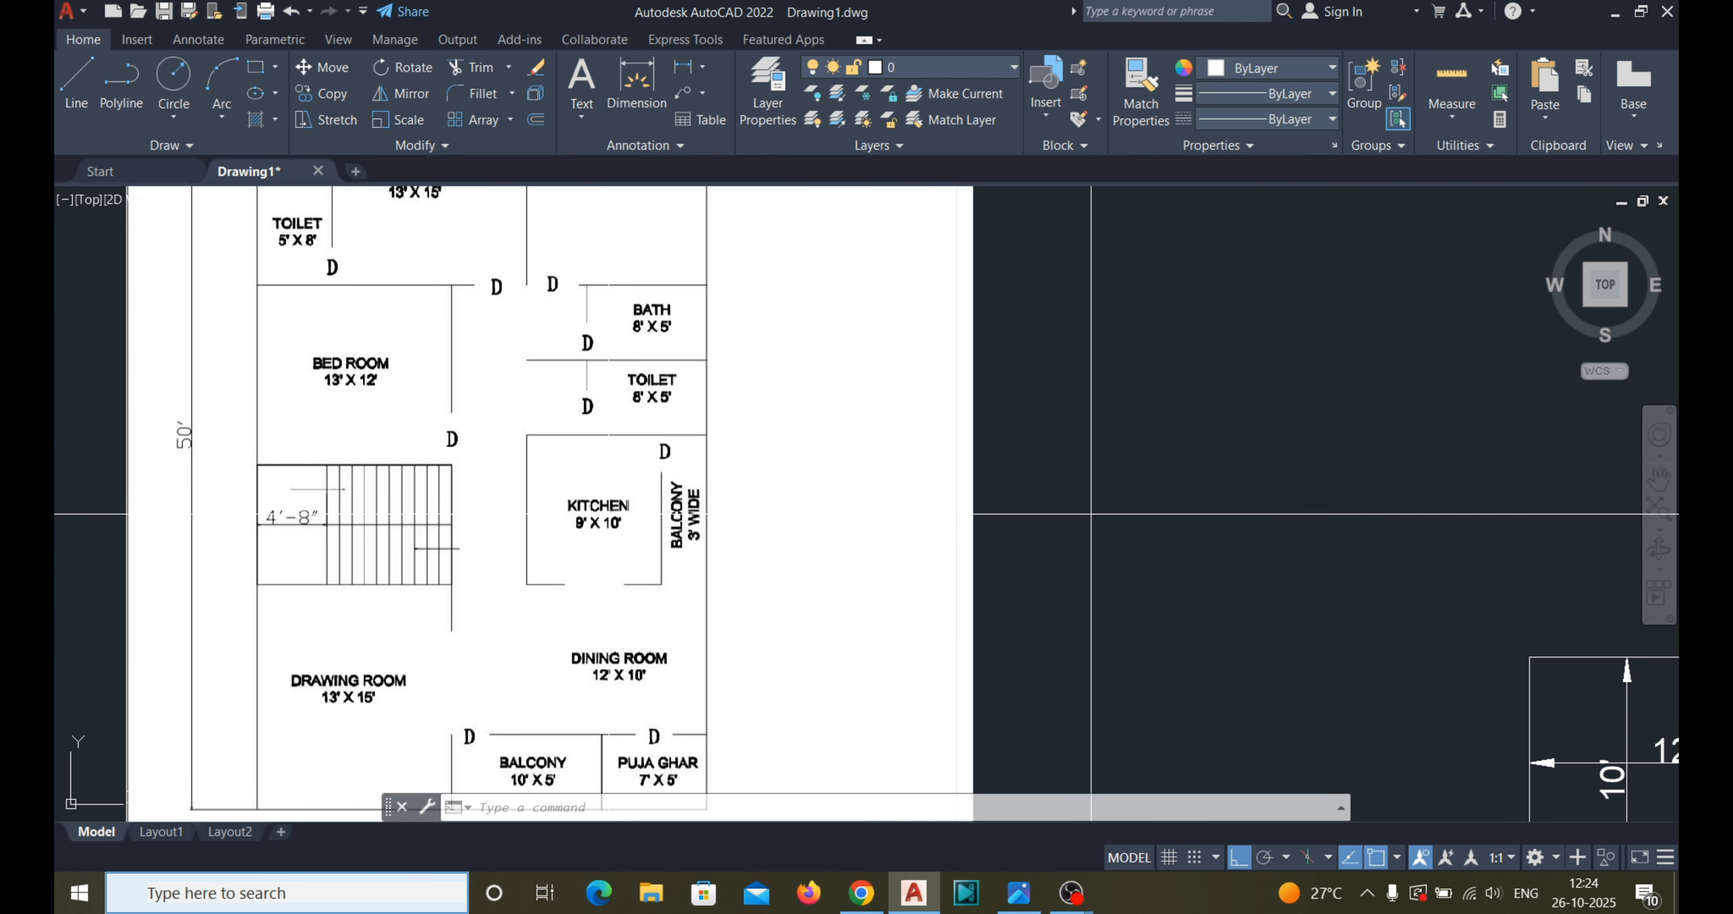
{"action": "scroll", "coordinate": [597, 511], "scroll_direction": "up", "scroll_amount": 2}
{"action": "scroll", "coordinate": [572, 525], "scroll_direction": "down", "scroll_amount": 1}
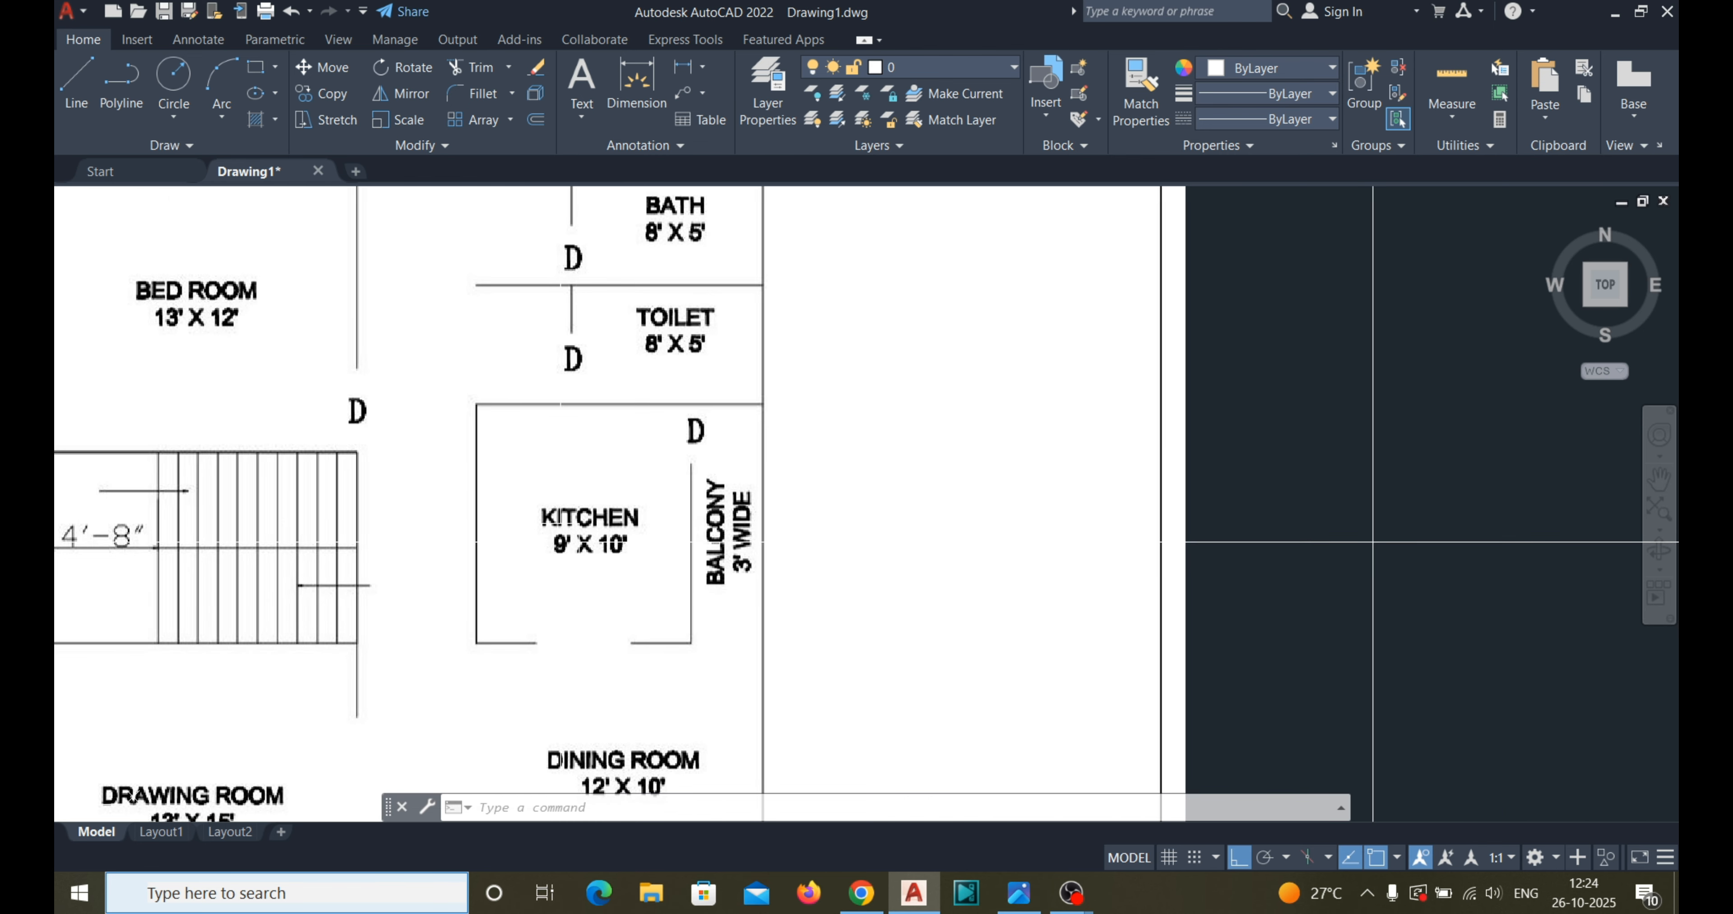
{"action": "scroll", "coordinate": [1372, 558], "scroll_direction": "down", "scroll_amount": 3}
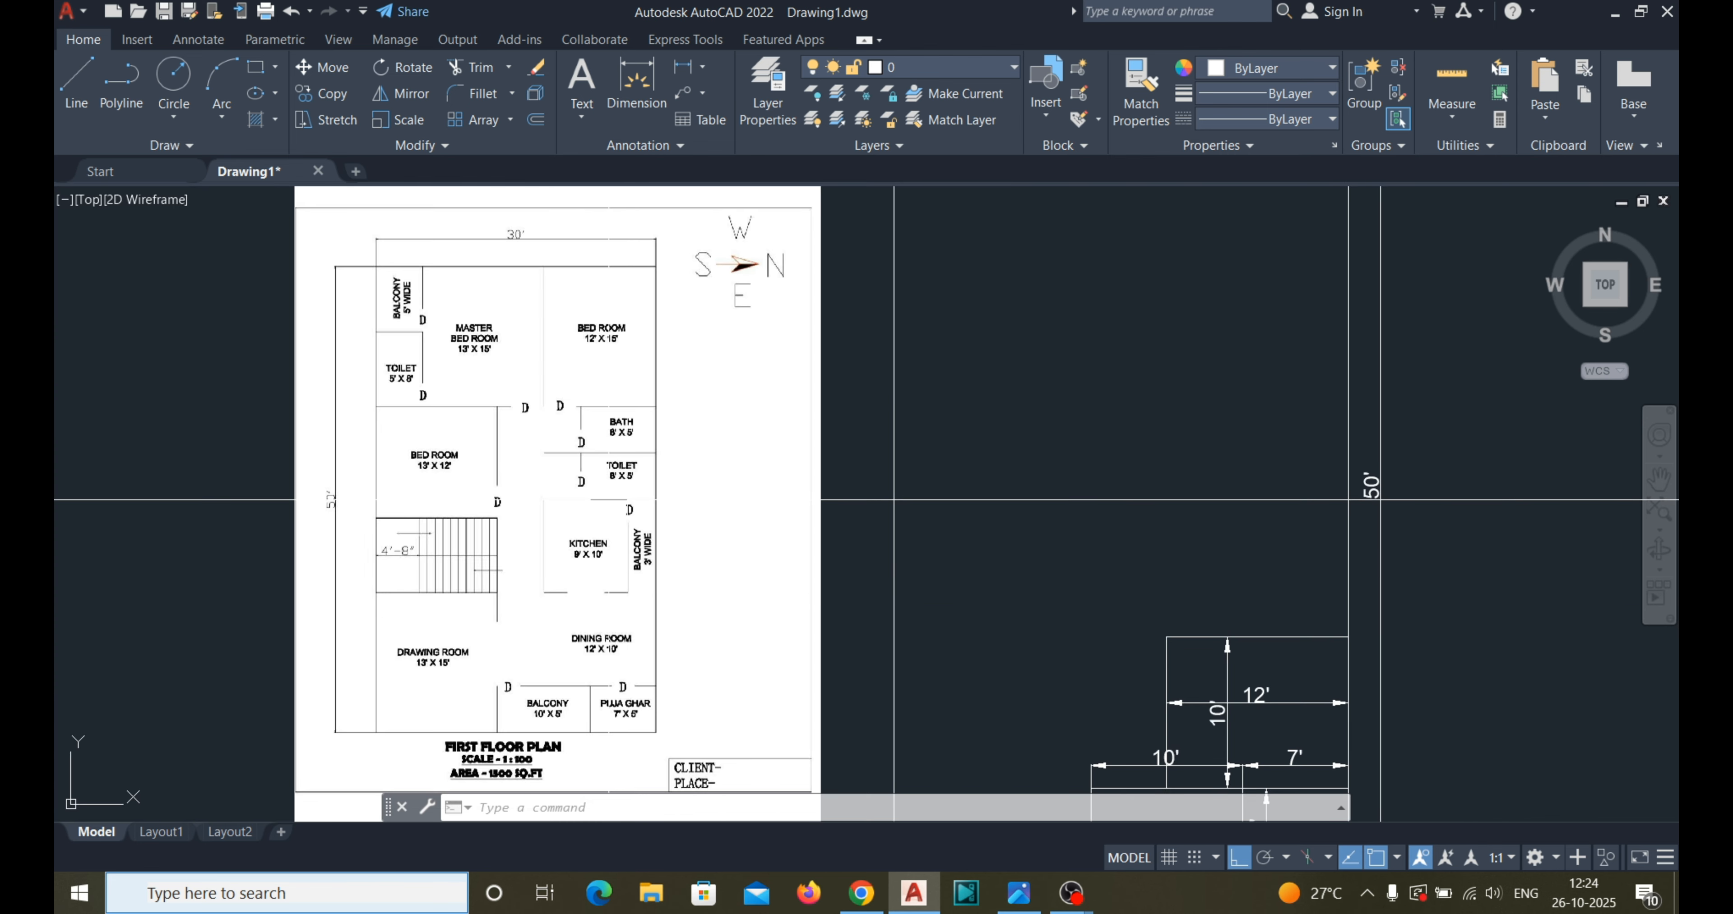
Offset the dining room's top wall 10' upward for the kitchen's top wall.
{"action": "key", "text": "Escape"}
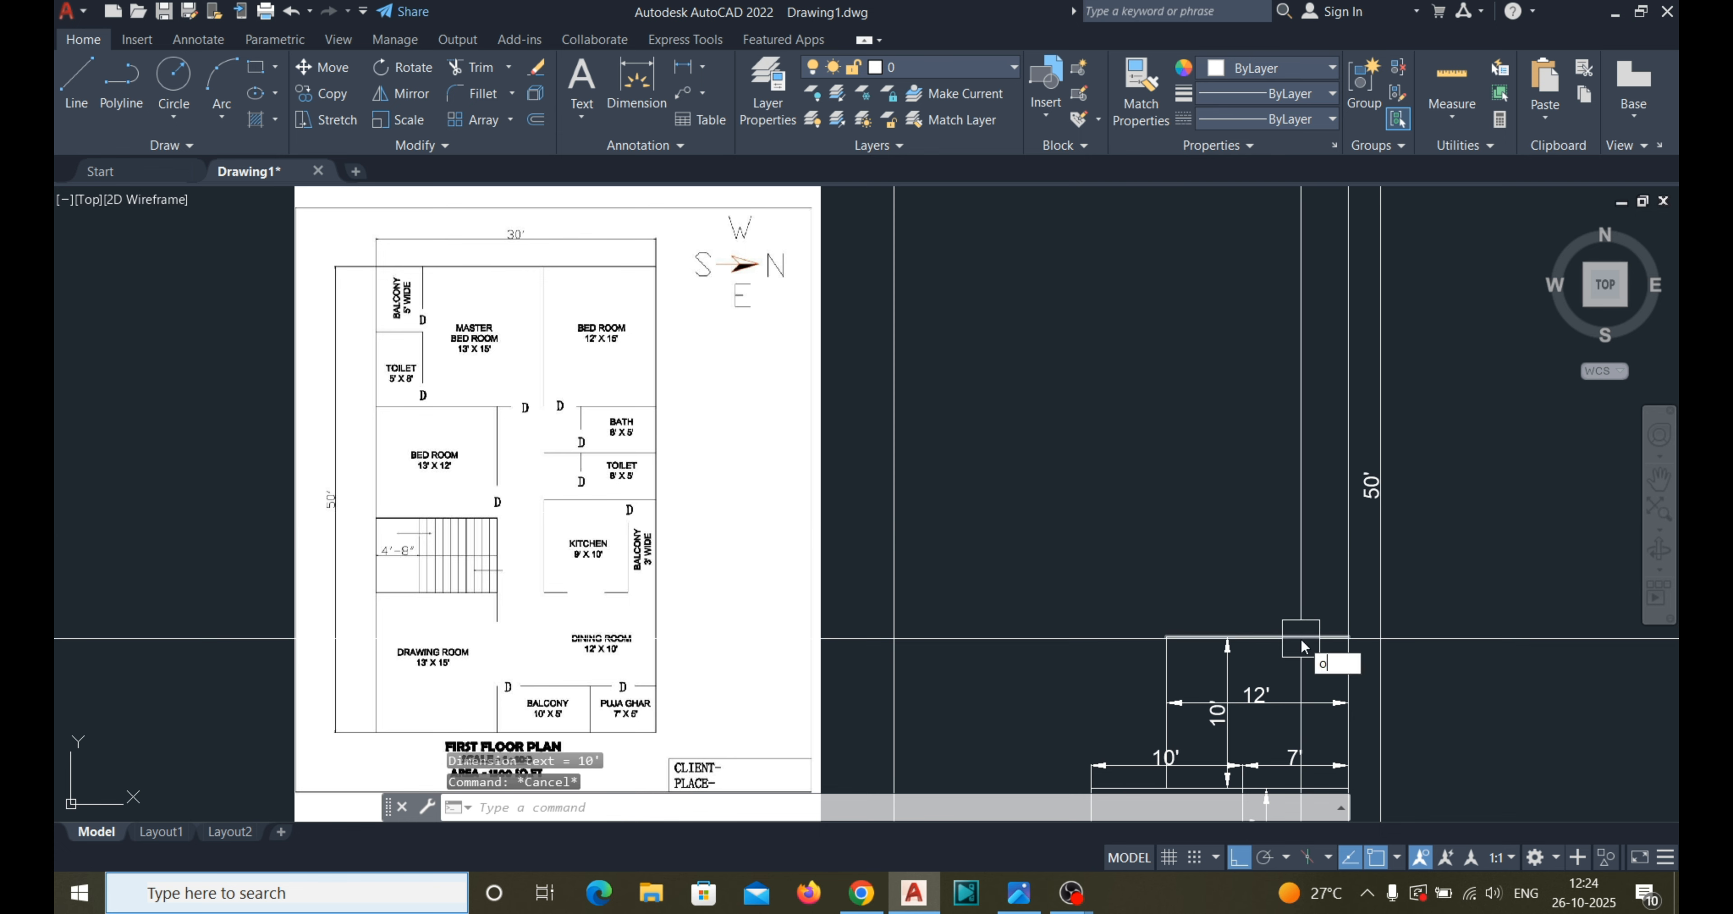
{"action": "key", "text": "Return"}
{"action": "key", "text": "Return"}
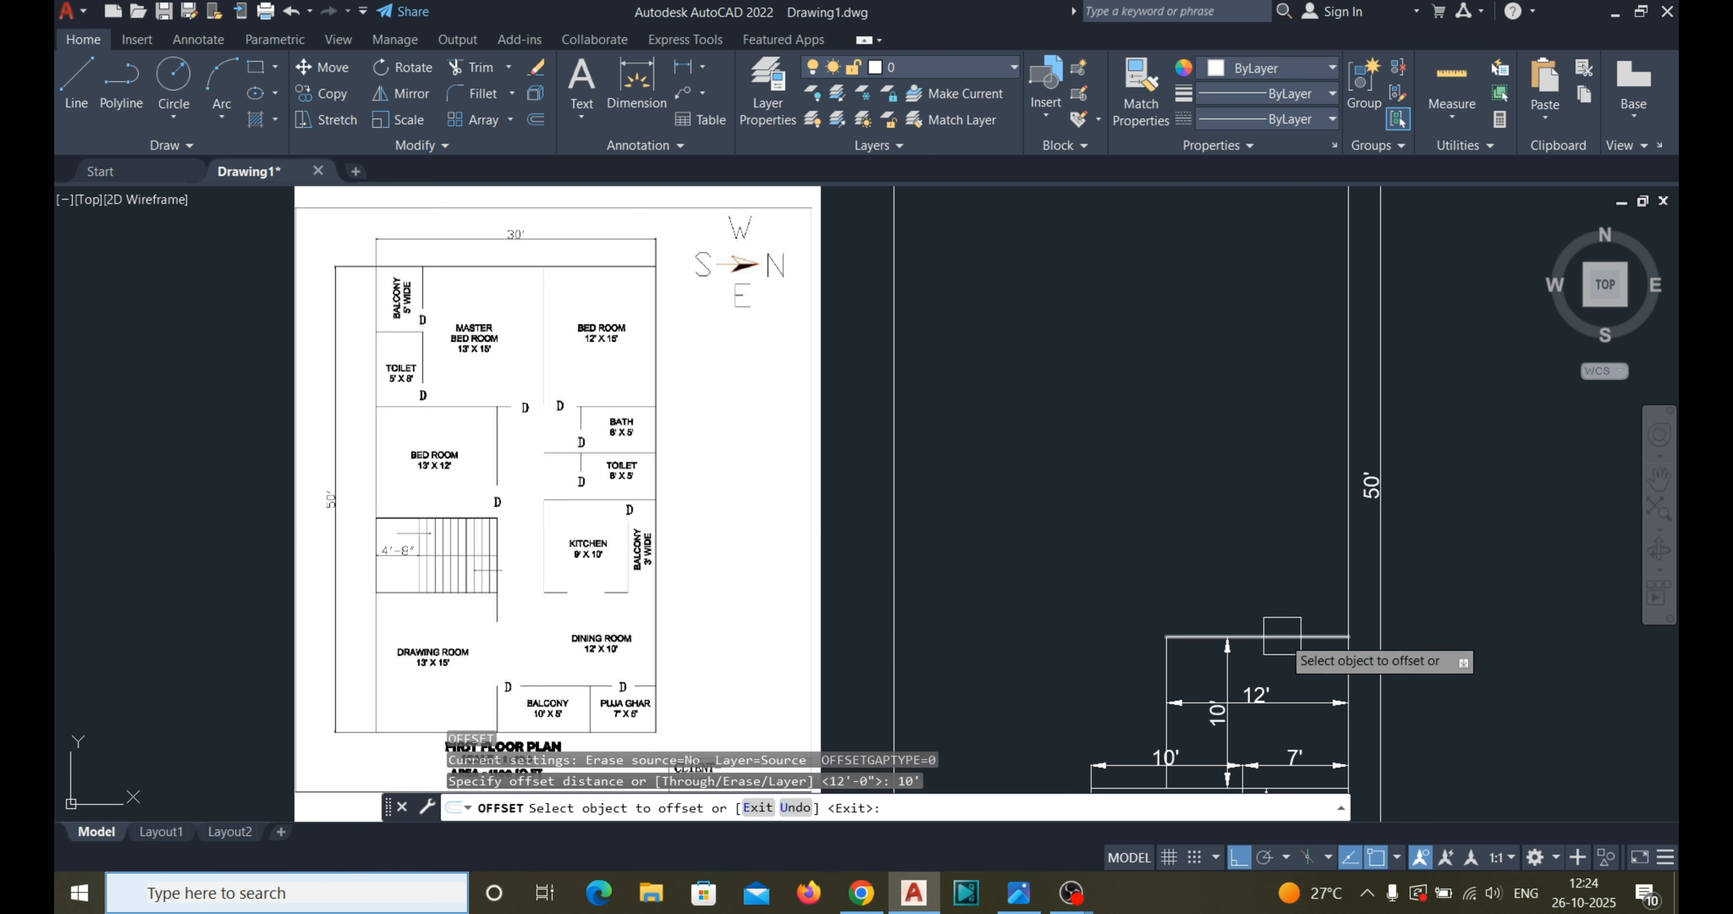
{"action": "left_click", "coordinate": [1282, 636]}
{"action": "left_click", "coordinate": [1276, 541]}
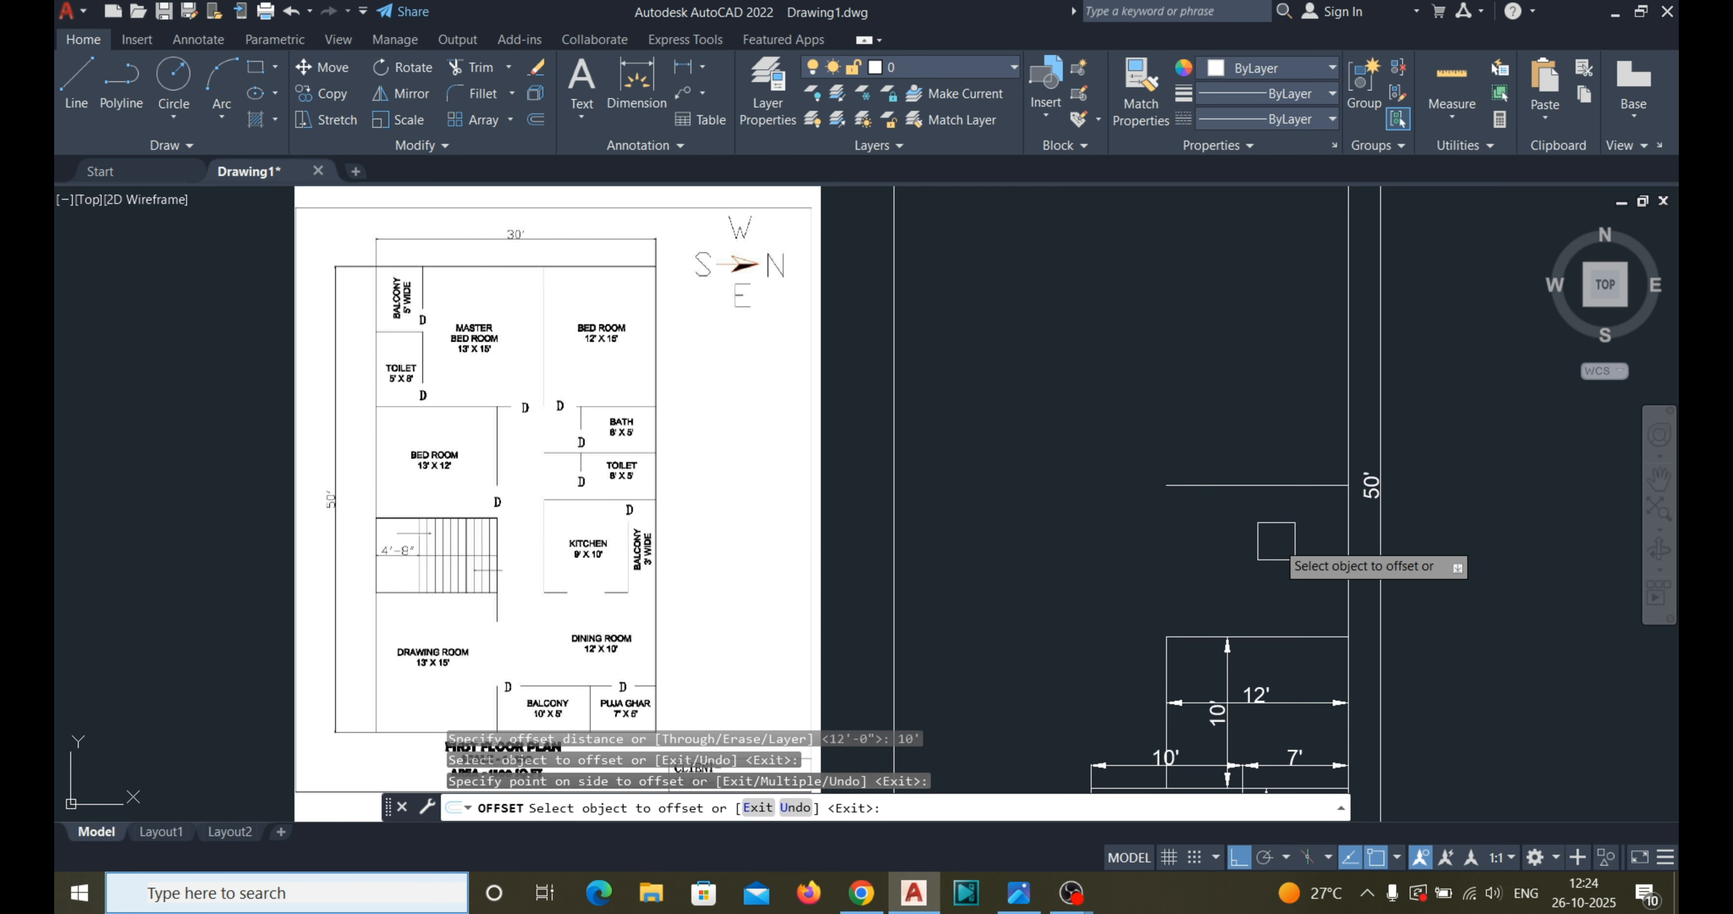
{"action": "key", "text": "Escape"}
Offset the right outer wall 3' to the left for the wall between the kitchen and its side balcony.
{"action": "scroll", "coordinate": [622, 573], "scroll_direction": "up", "scroll_amount": 4}
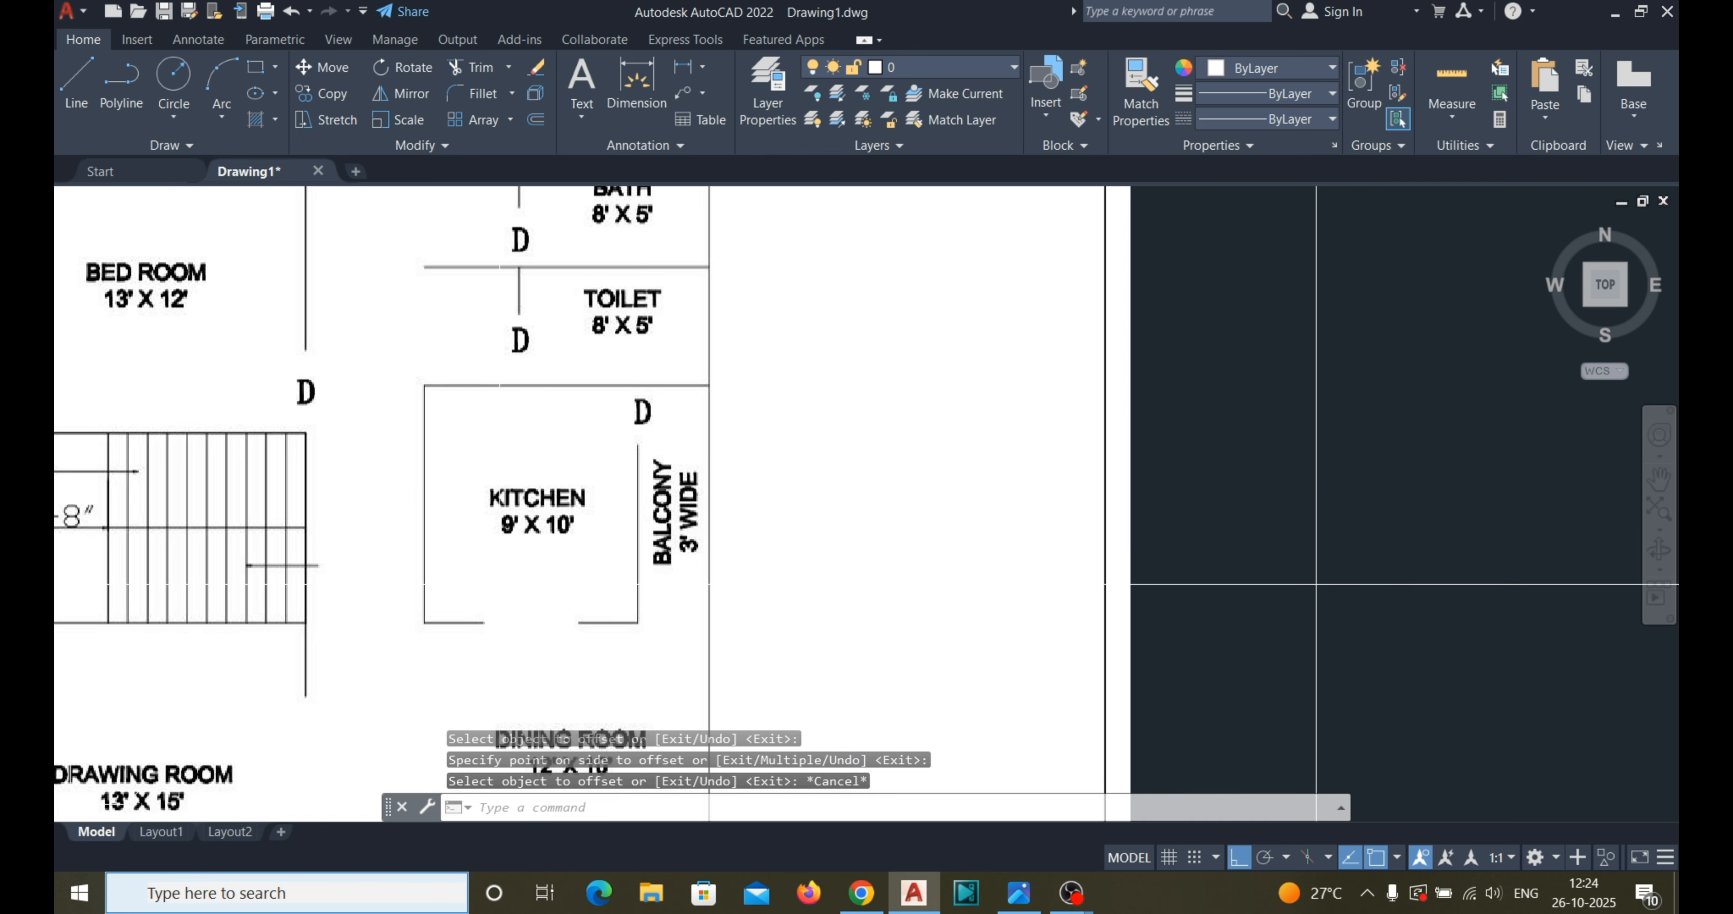
{"action": "scroll", "coordinate": [569, 582], "scroll_direction": "down", "scroll_amount": 2}
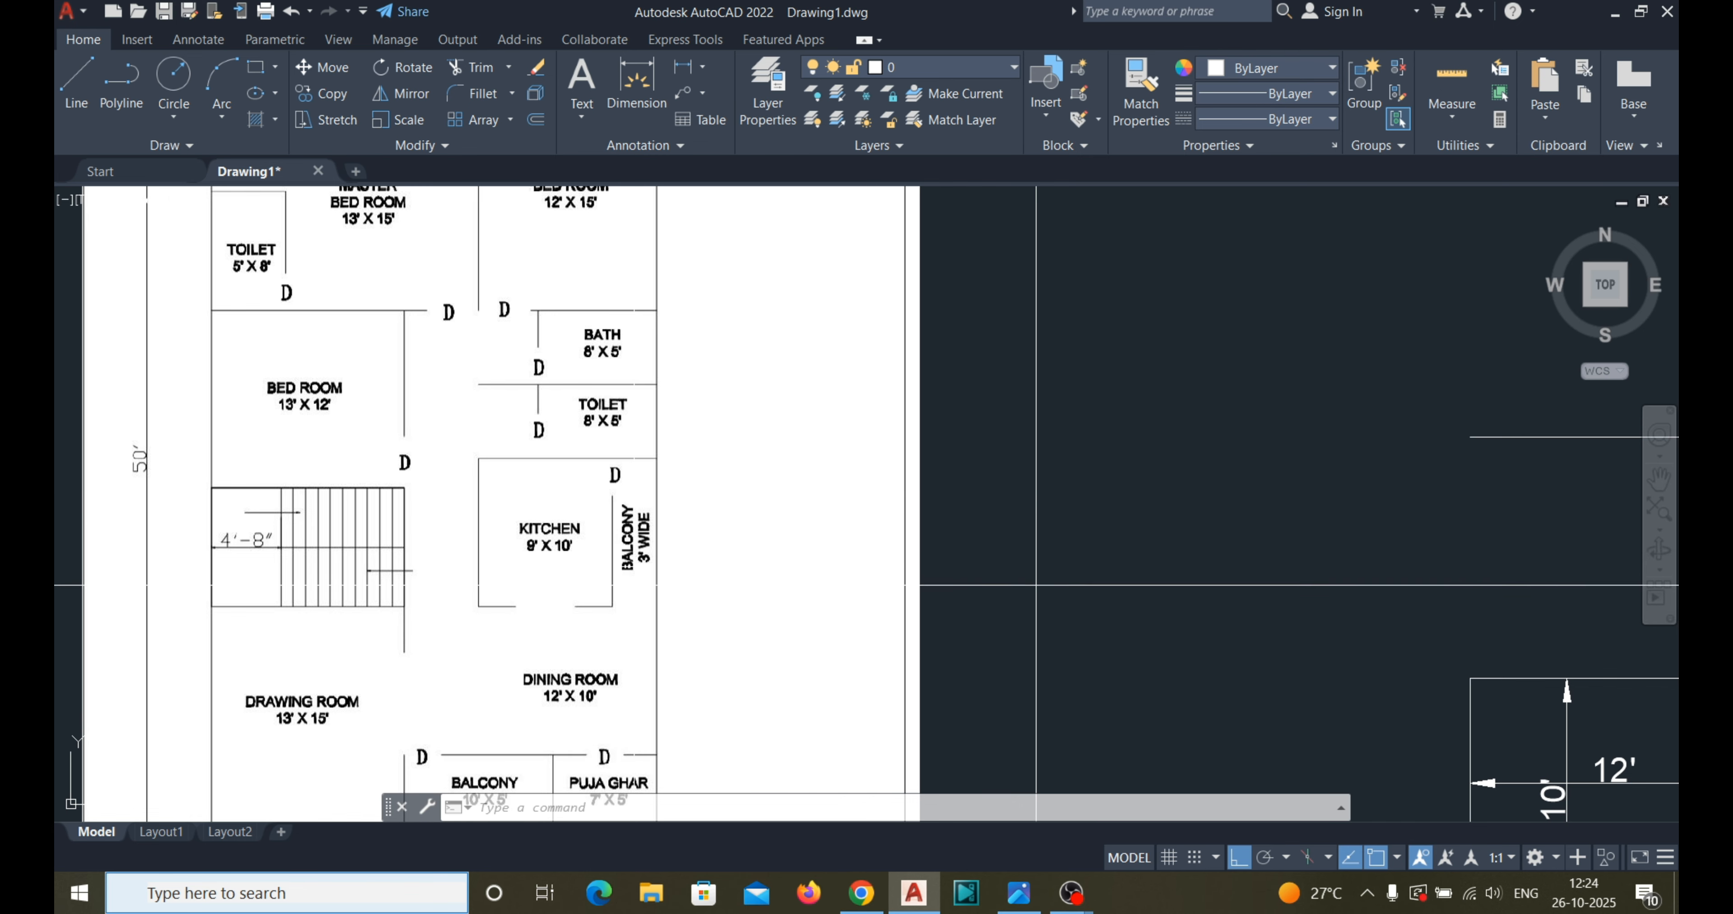
{"action": "scroll", "coordinate": [635, 585], "scroll_direction": "down", "scroll_amount": 2}
{"action": "scroll", "coordinate": [658, 584], "scroll_direction": "up", "scroll_amount": 2}
{"action": "scroll", "coordinate": [659, 585], "scroll_direction": "down", "scroll_amount": 1}
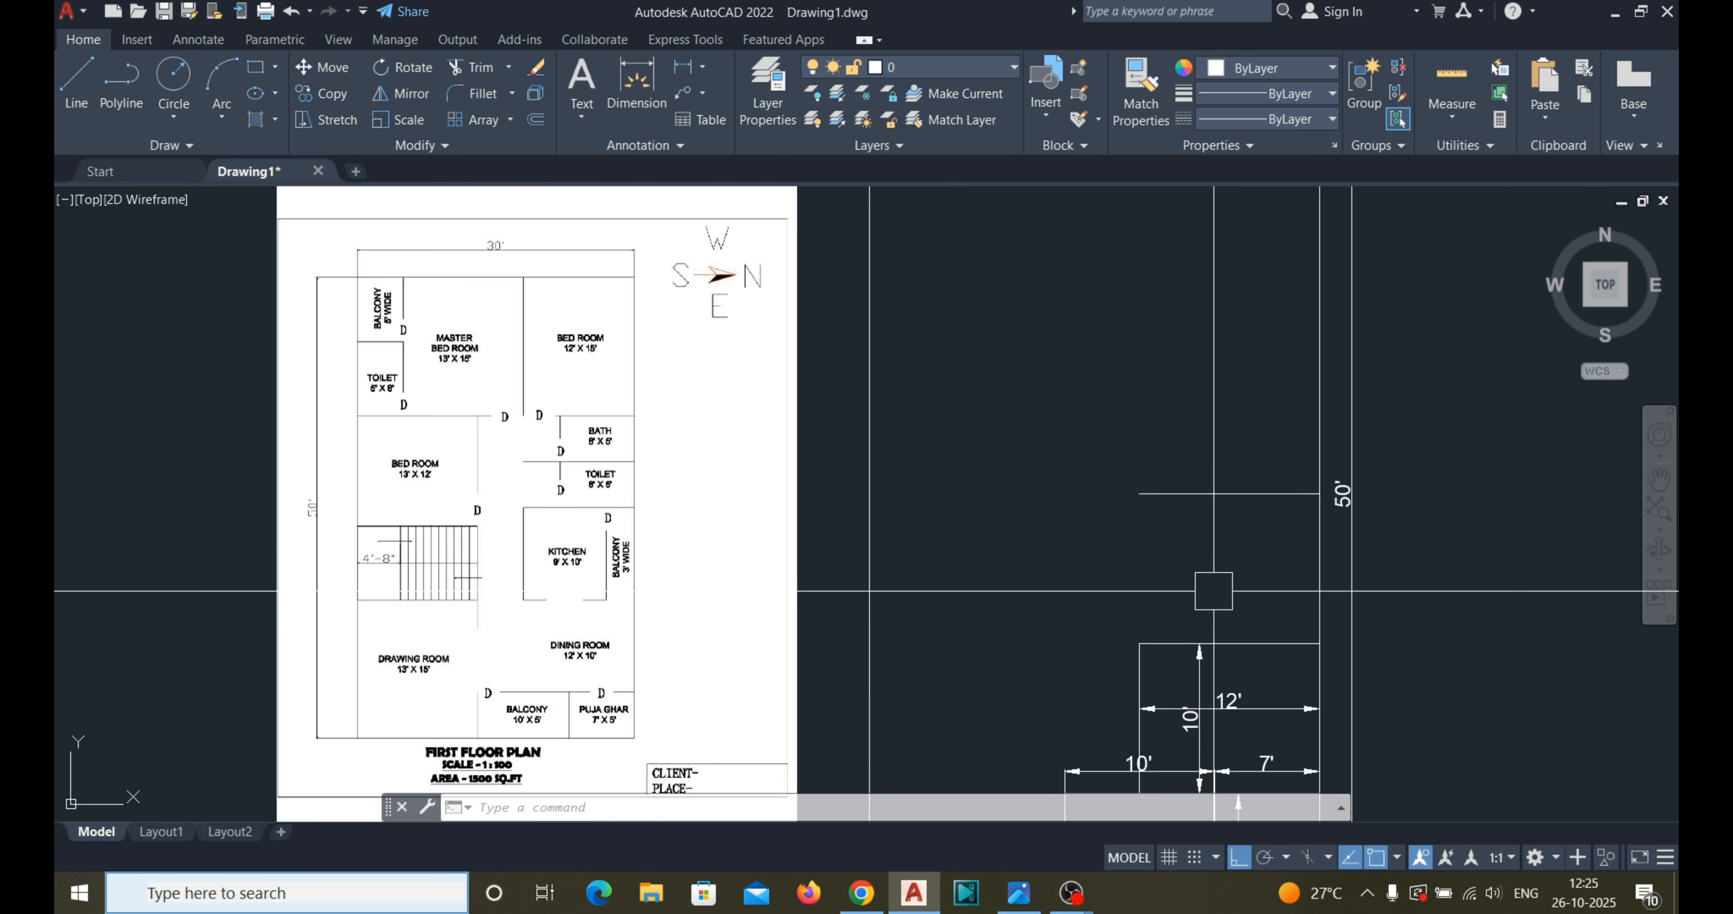
{"action": "type", "text": "o"}
{"action": "key", "text": "Return"}
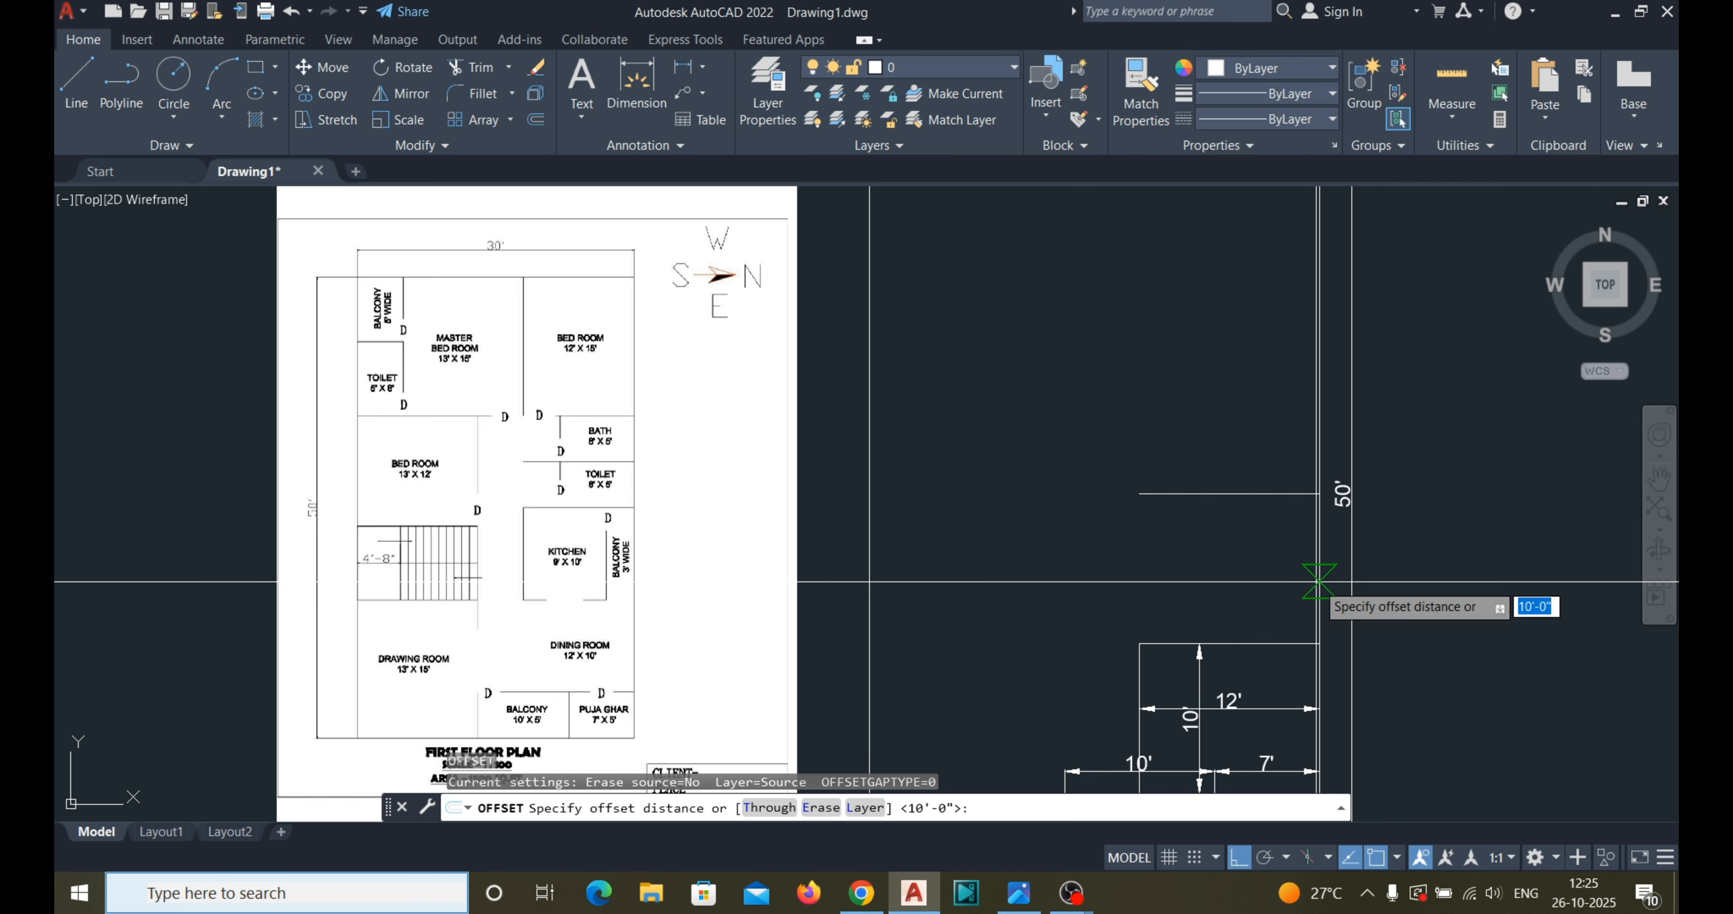
{"action": "type", "text": "3'"}
{"action": "key", "text": "Return"}
{"action": "left_click", "coordinate": [1307, 575]}
{"action": "left_click", "coordinate": [1299, 521]}
{"action": "key", "text": "Escape"}
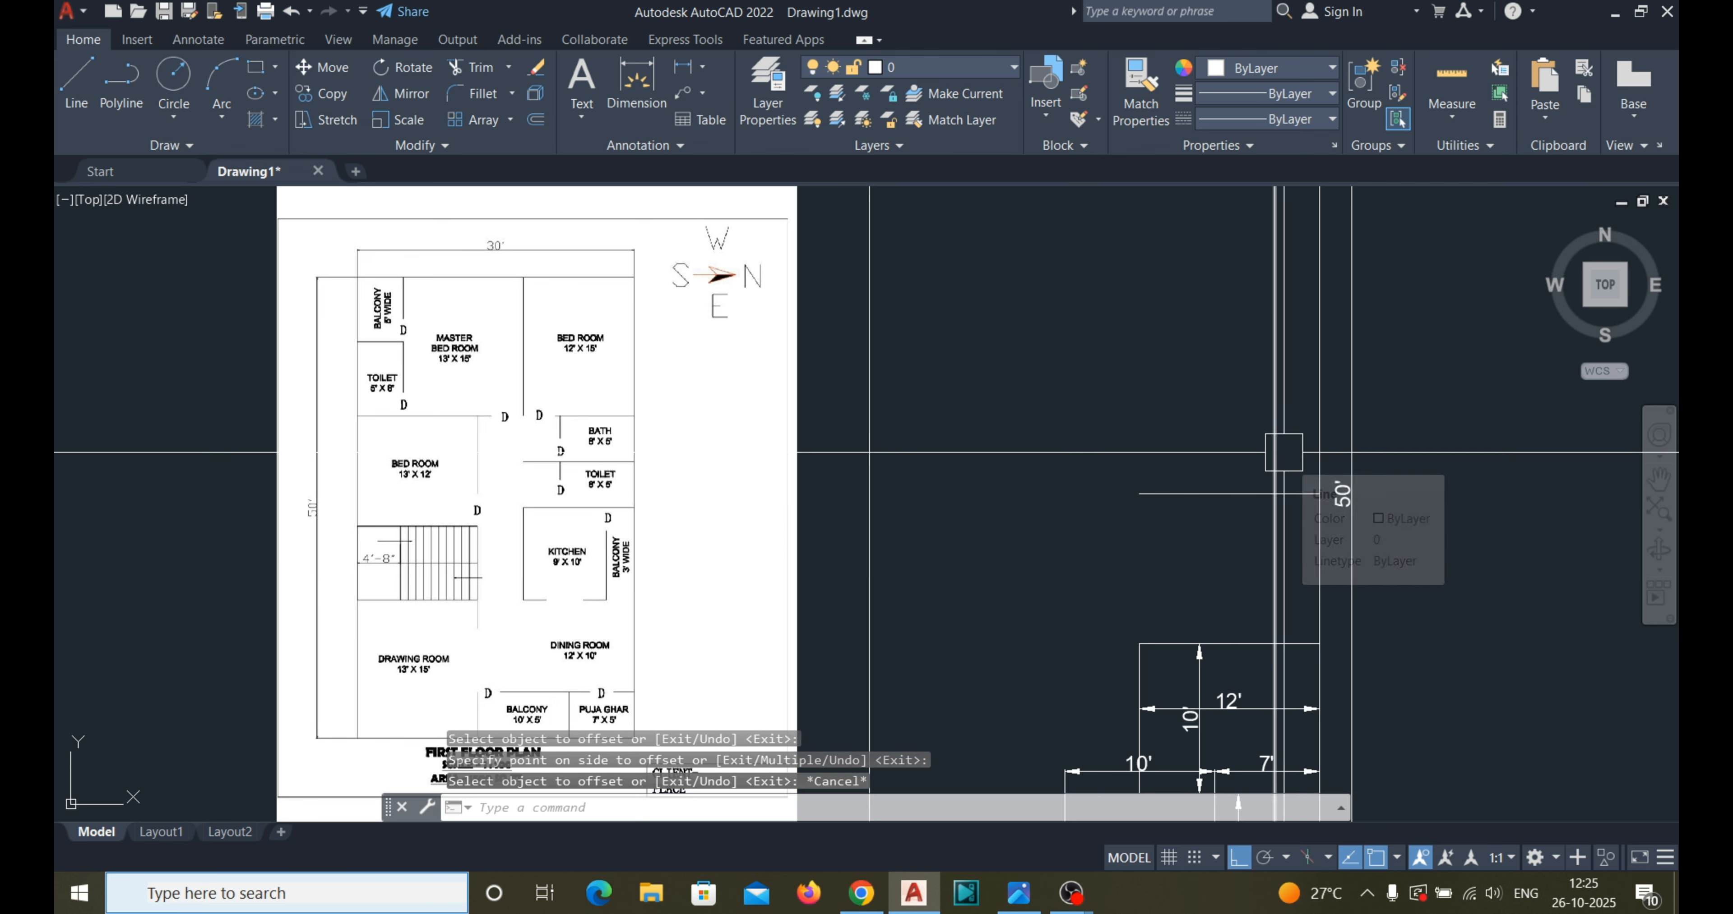
Trim the side balcony's wall to the kitchen's height and delete its leftover piece inside the puja ghar.
{"action": "type", "text": "t"}
{"action": "key", "text": "Return"}
{"action": "left_click", "coordinate": [1275, 443]}
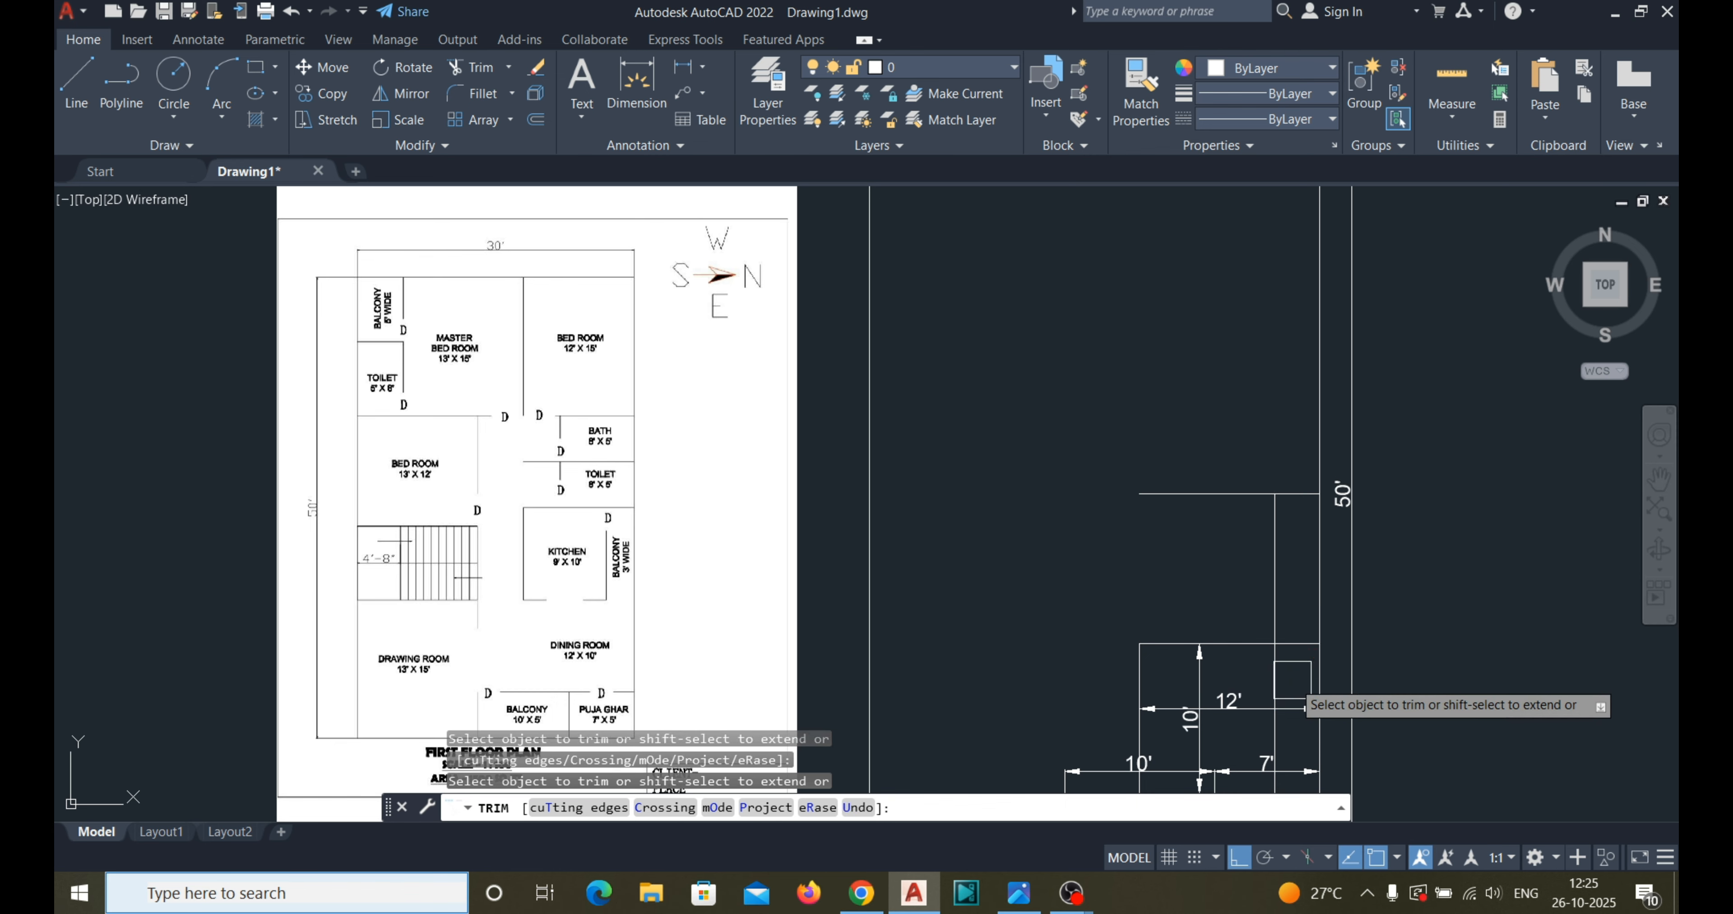
{"action": "scroll", "coordinate": [1370, 570], "scroll_direction": "down", "scroll_amount": 2}
{"action": "scroll", "coordinate": [1348, 725], "scroll_direction": "up", "scroll_amount": 4}
{"action": "key", "text": "Escape"}
{"action": "left_click", "coordinate": [1286, 736]}
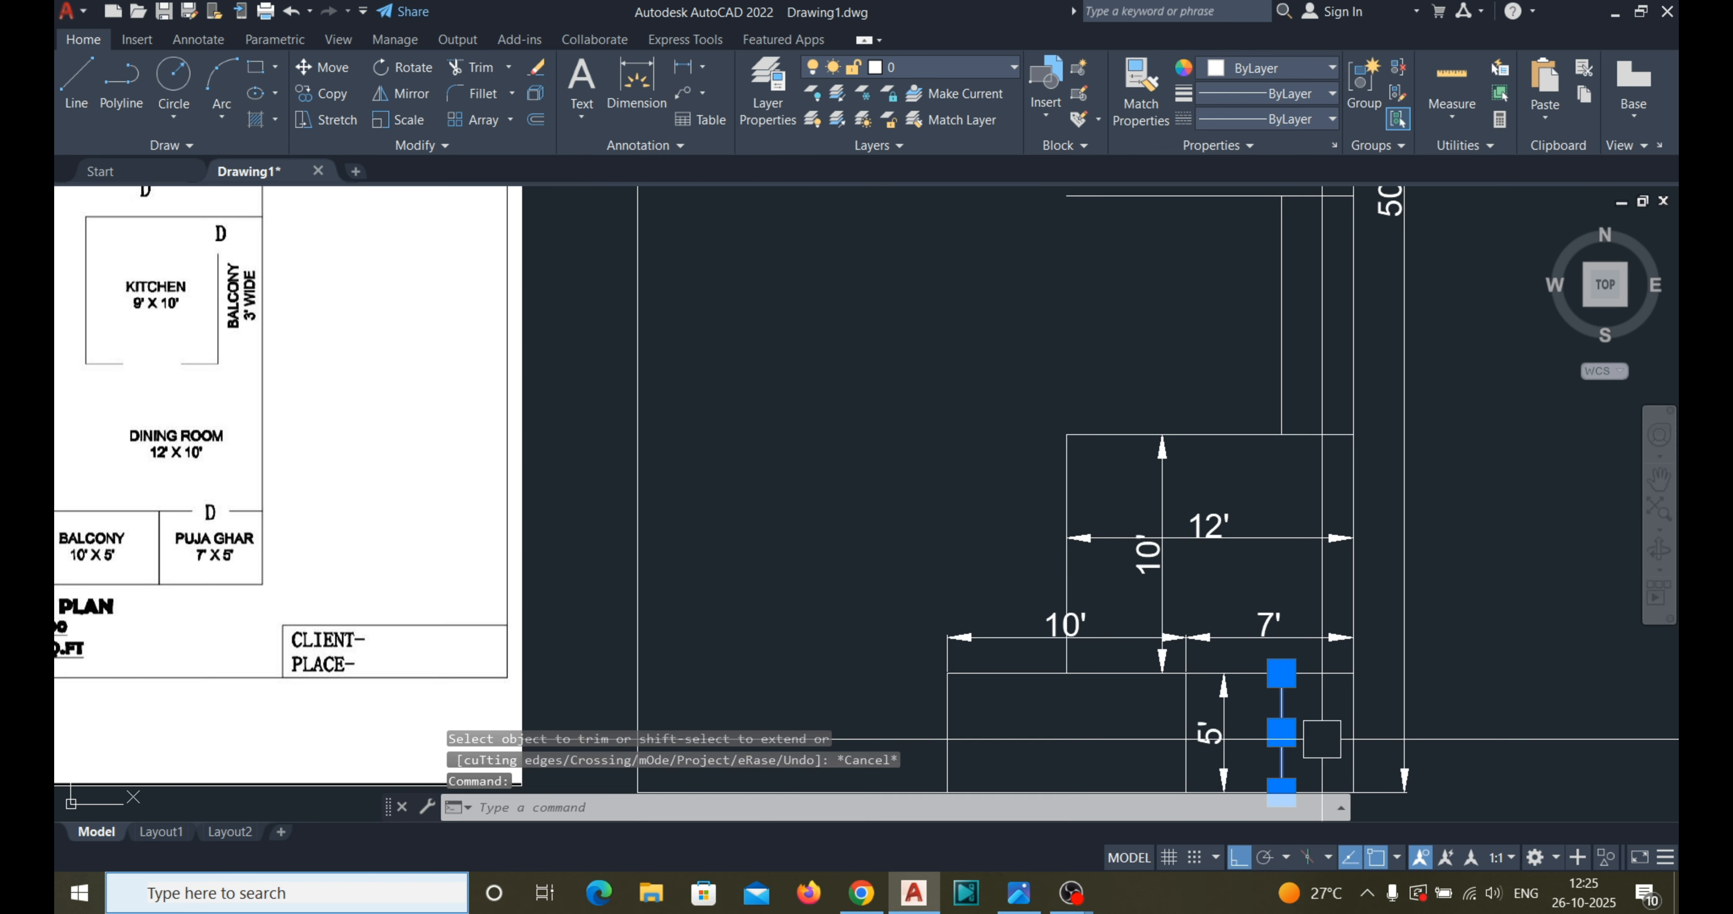
{"action": "key", "text": "Delete"}
{"action": "scroll", "coordinate": [1277, 706], "scroll_direction": "down", "scroll_amount": 4}
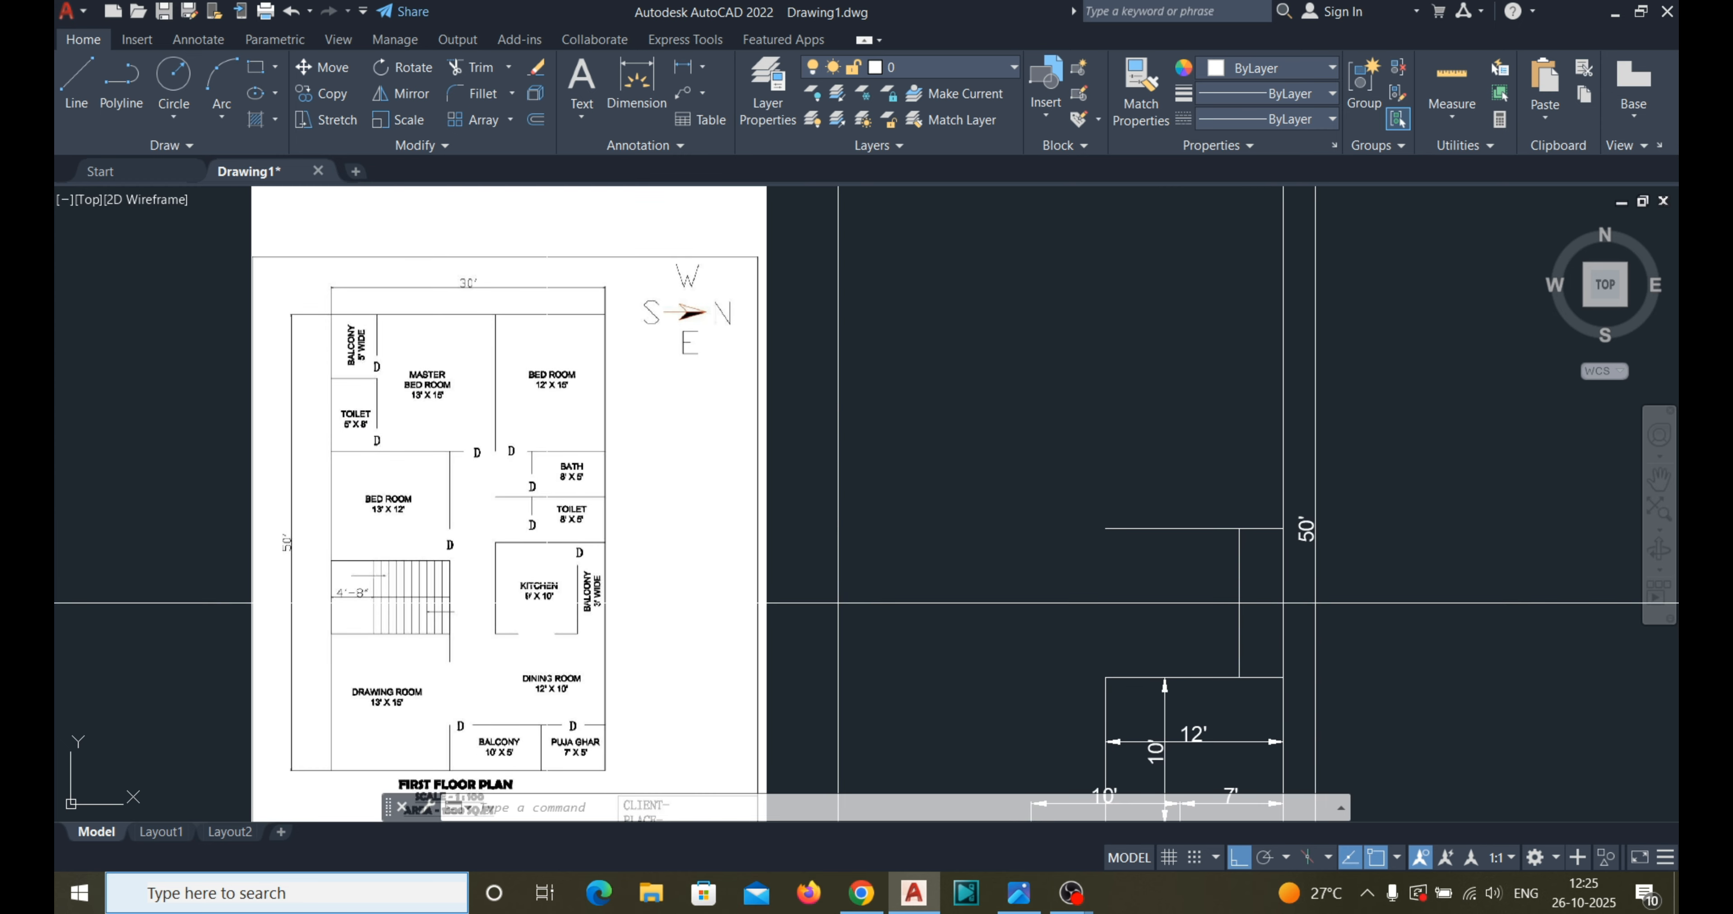
Offset the wall between the kitchen and side balcony 9' to the left for the kitchen's left wall.
{"action": "key", "text": "Escape"}
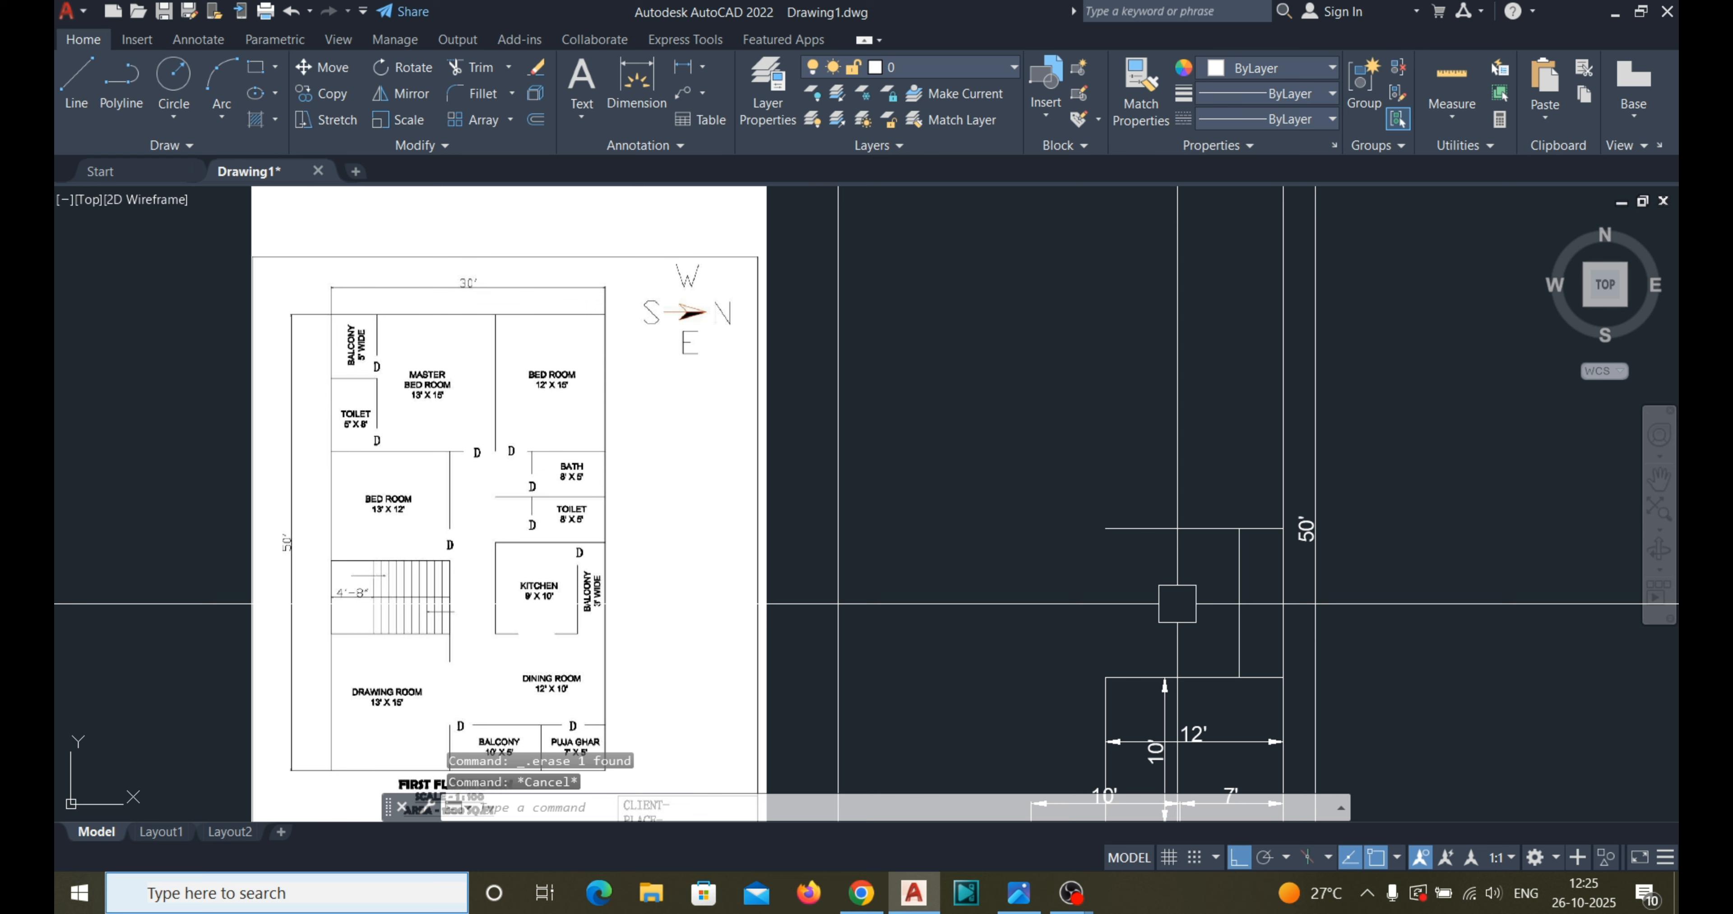
{"action": "key", "text": "Return"}
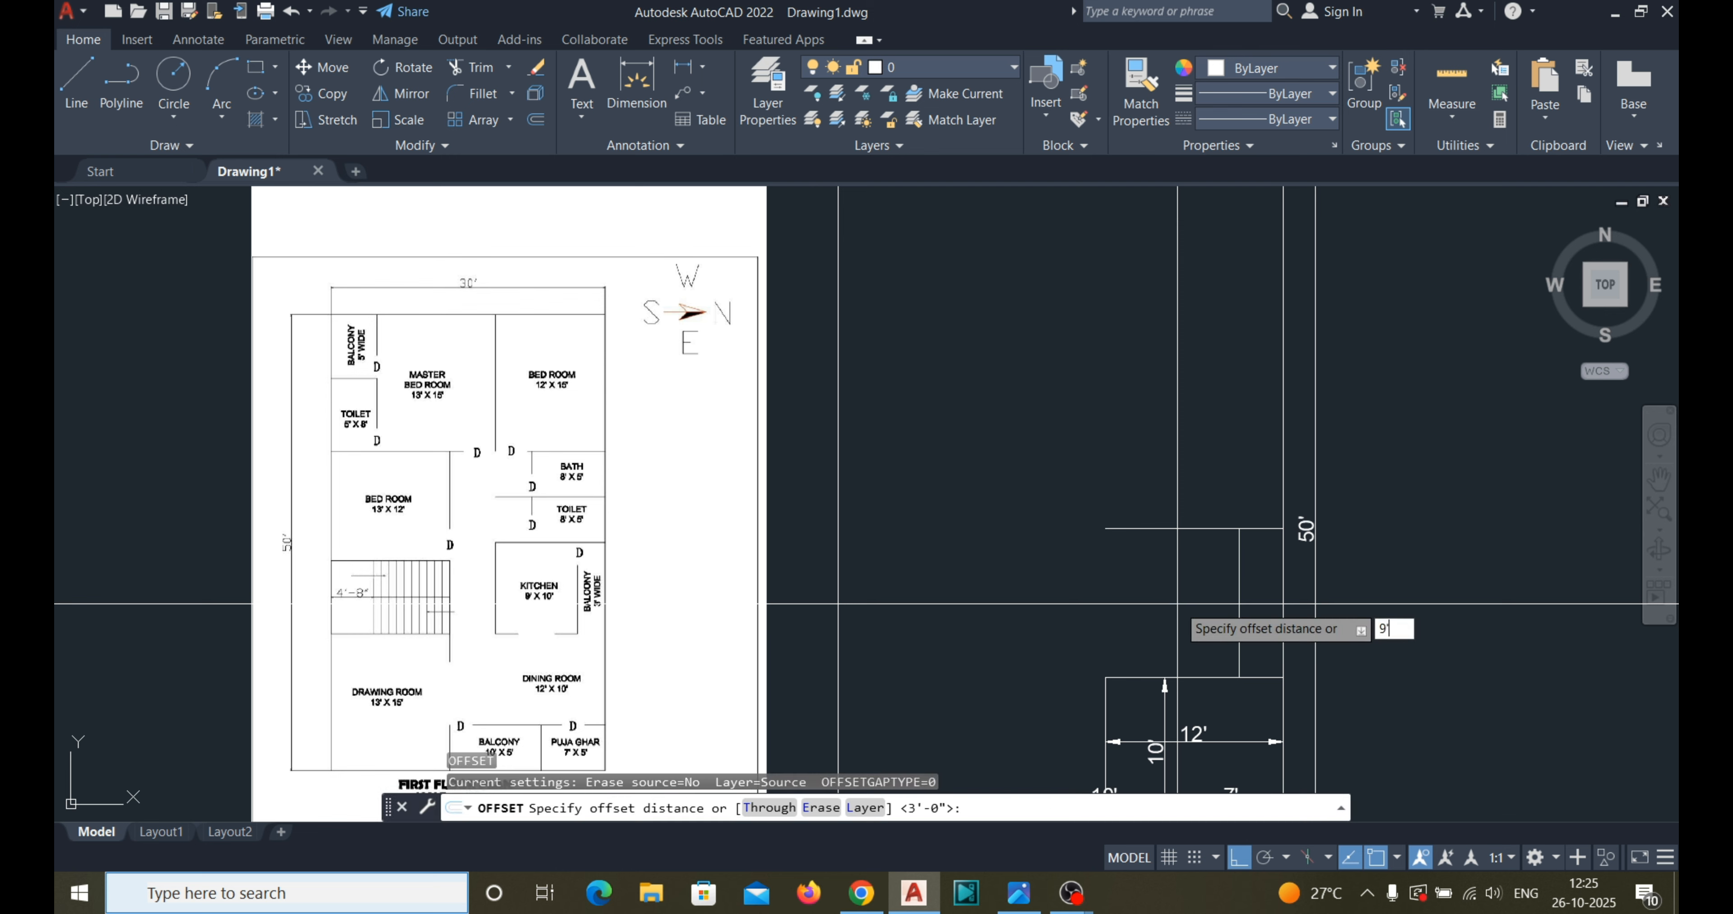
{"action": "key", "text": "Return"}
{"action": "left_click", "coordinate": [1239, 581]}
{"action": "left_click", "coordinate": [1165, 610]}
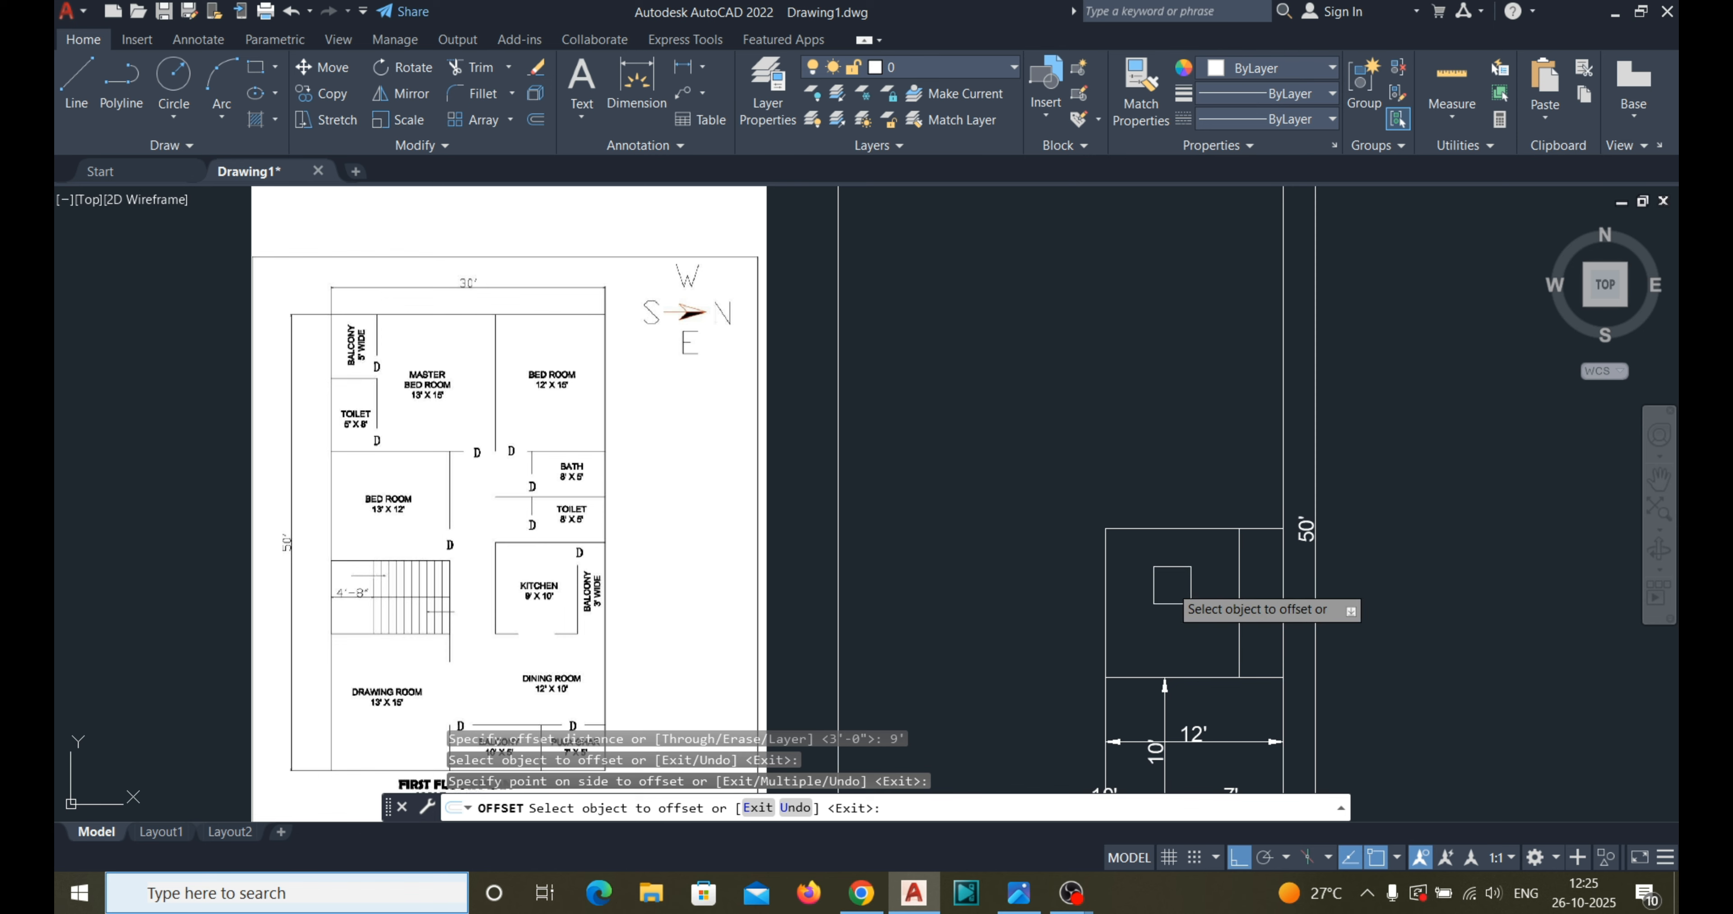
{"action": "key", "text": "Escape"}
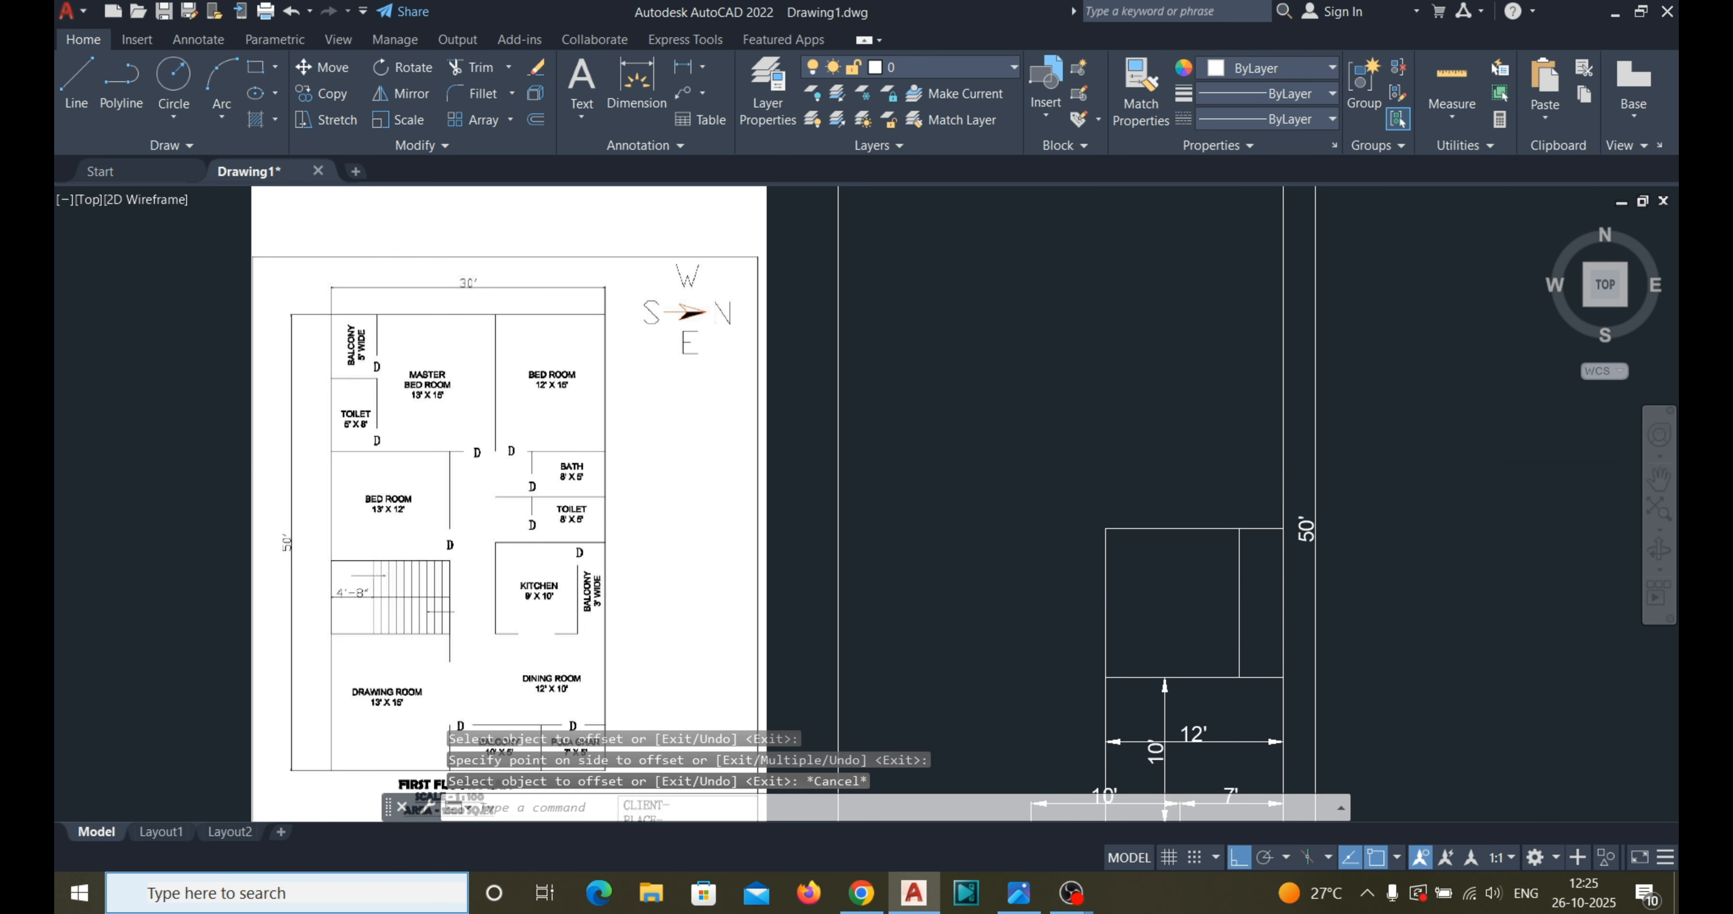
Offset the kitchen's top wall upward twice at 5' spacing for the toilet's and bath's top walls.
{"action": "scroll", "coordinate": [561, 454], "scroll_direction": "up", "scroll_amount": 4}
{"action": "scroll", "coordinate": [563, 436], "scroll_direction": "down", "scroll_amount": 2}
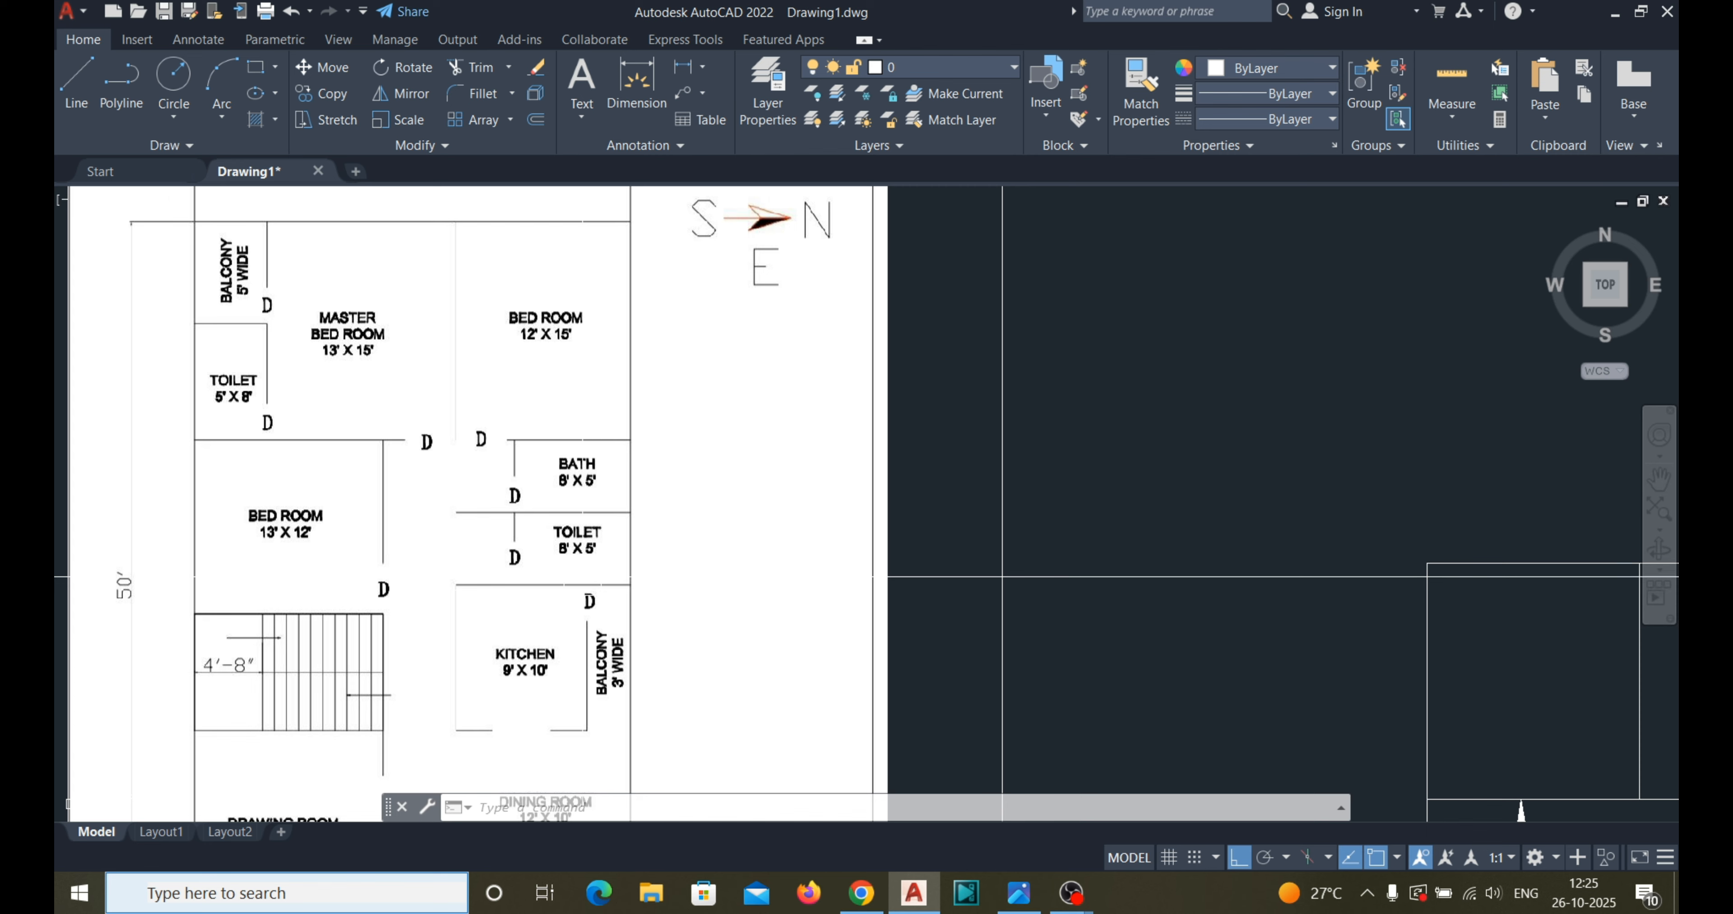
{"action": "scroll", "coordinate": [1002, 554], "scroll_direction": "down", "scroll_amount": 3}
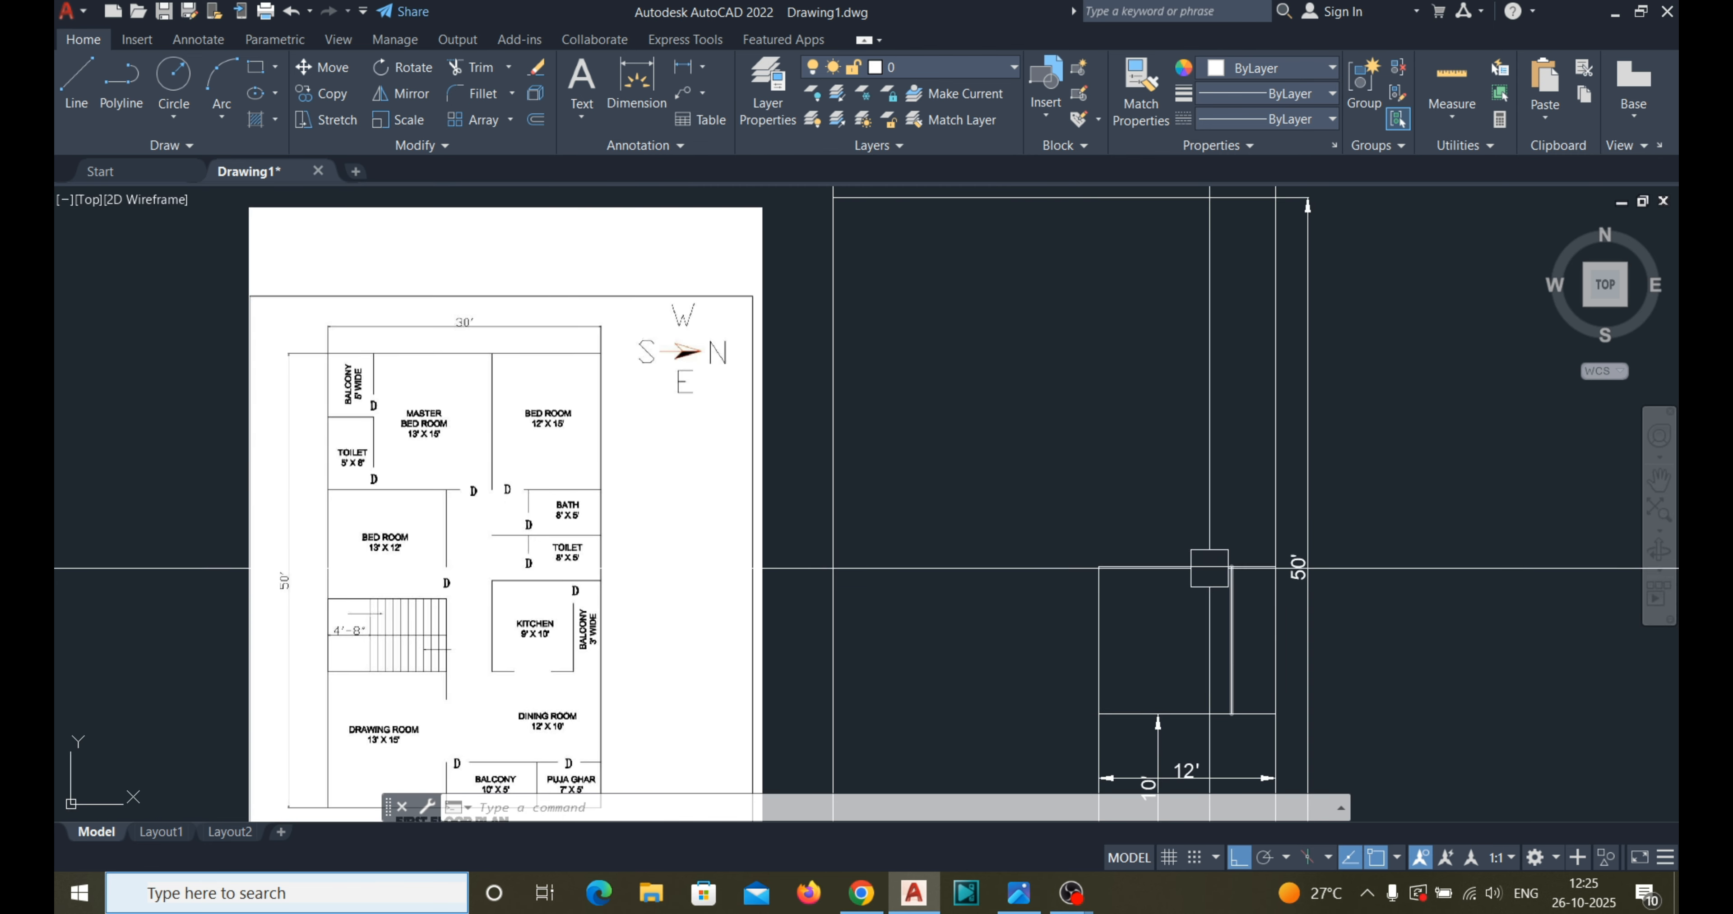
{"action": "scroll", "coordinate": [983, 567], "scroll_direction": "up", "scroll_amount": 3}
{"action": "scroll", "coordinate": [457, 532], "scroll_direction": "down", "scroll_amount": 3}
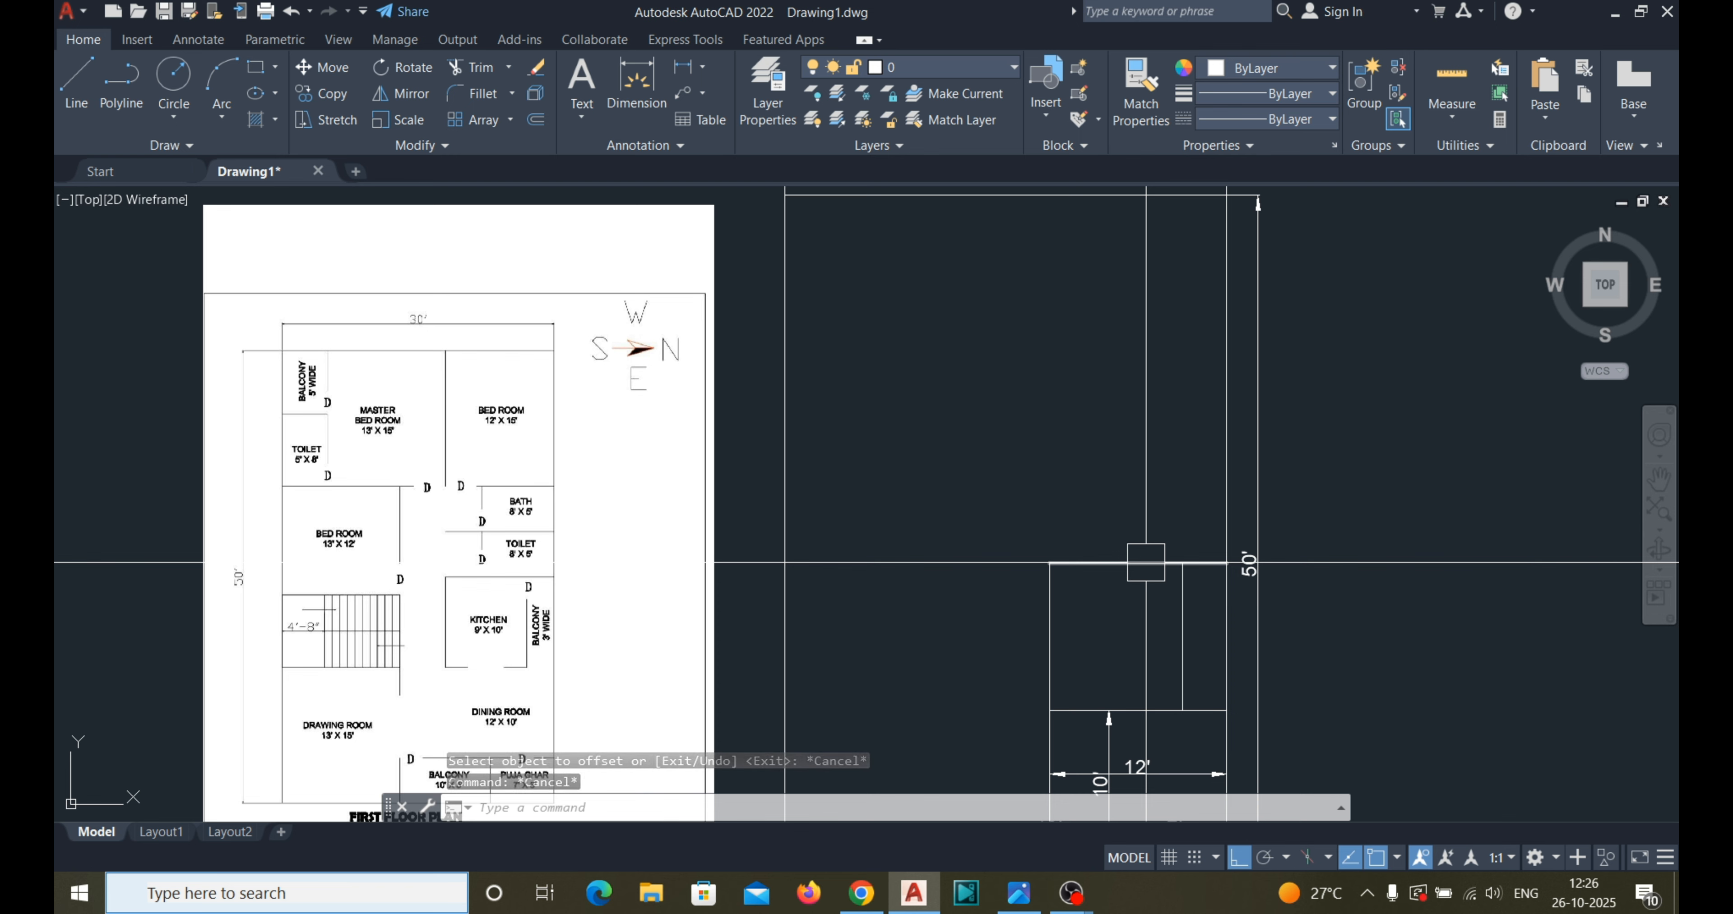
{"action": "key", "text": "Return"}
{"action": "key", "text": "Return"}
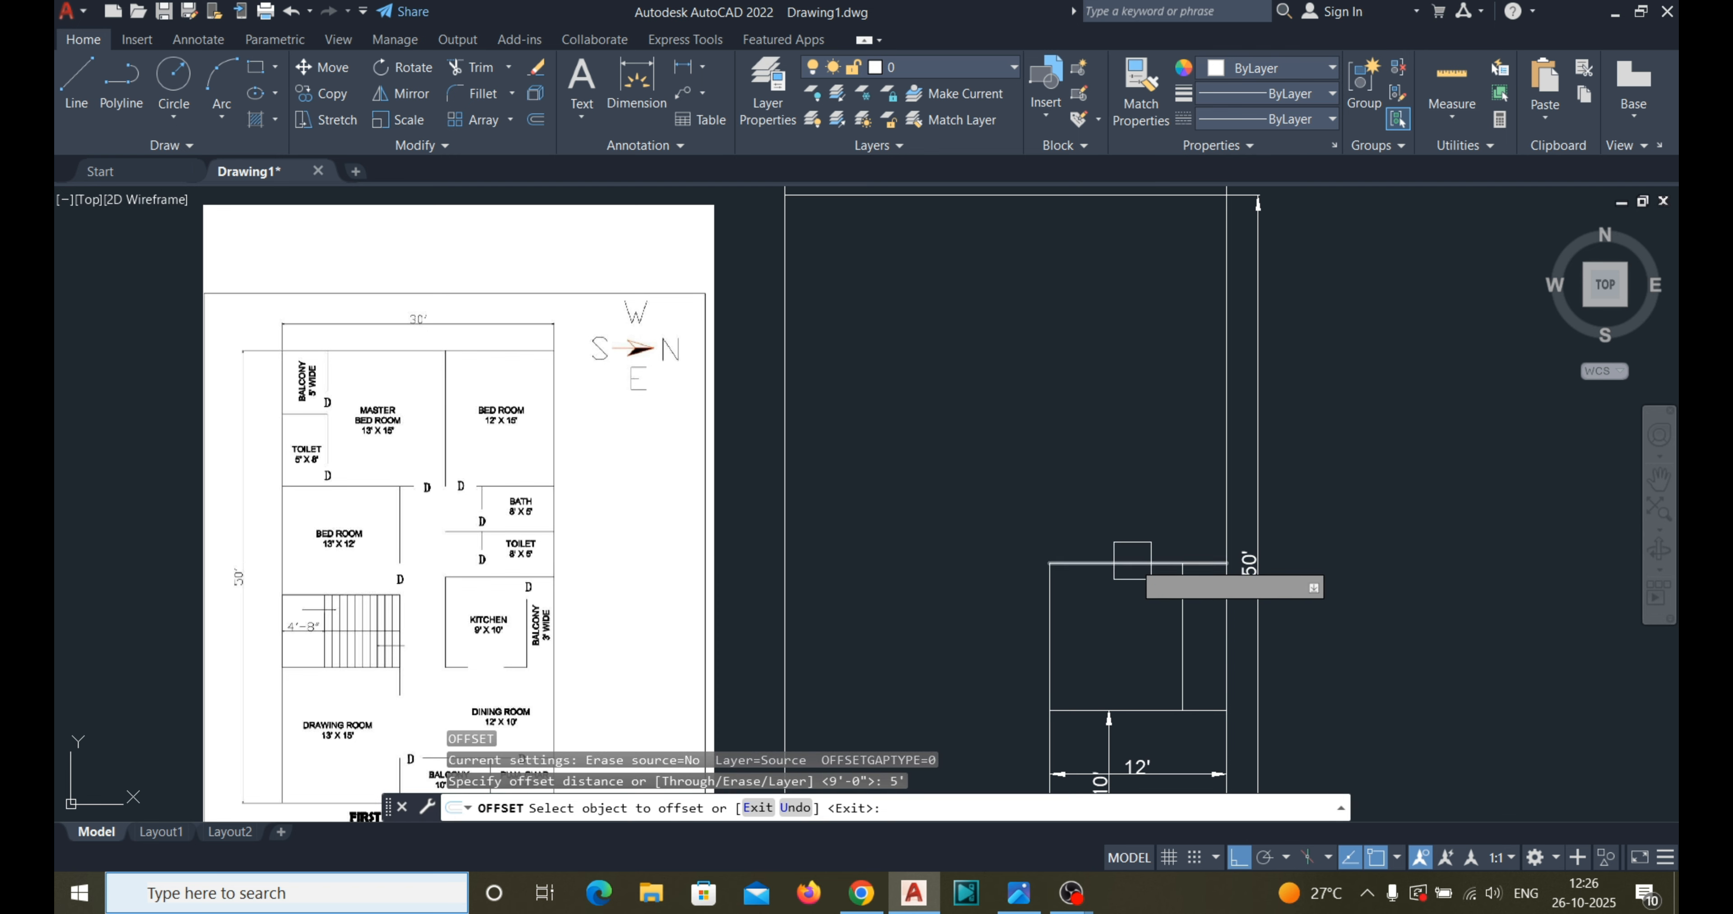
{"action": "left_click", "coordinate": [1132, 561]}
{"action": "left_click", "coordinate": [1140, 497]}
{"action": "left_click", "coordinate": [1146, 490]}
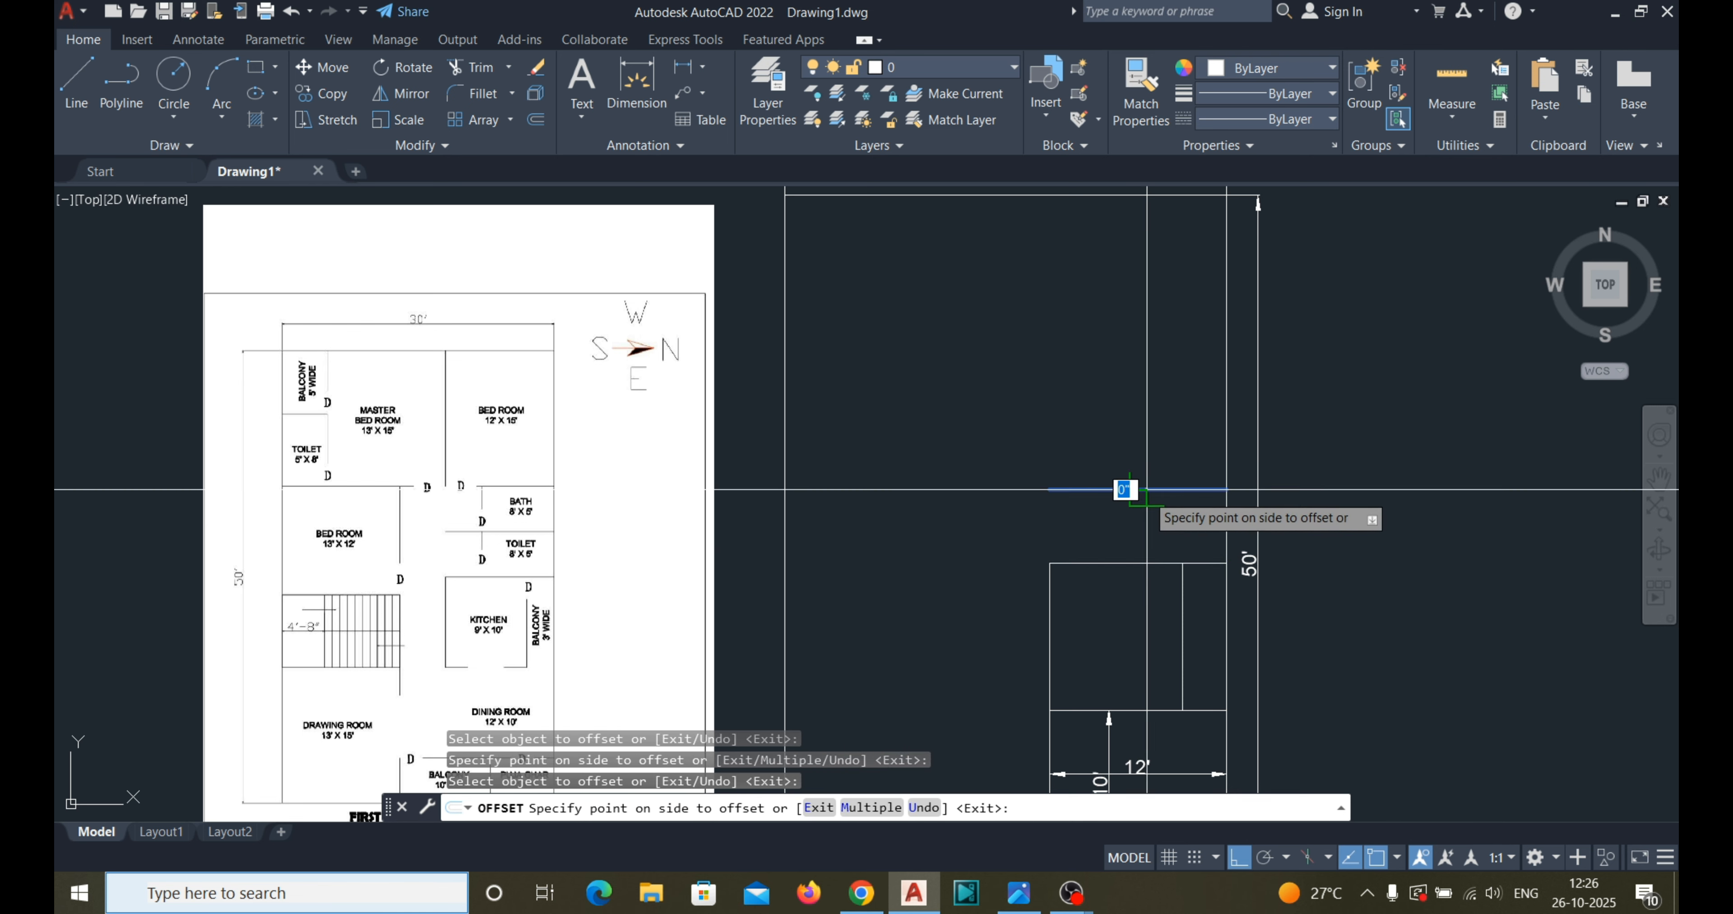
{"action": "left_click", "coordinate": [1149, 425]}
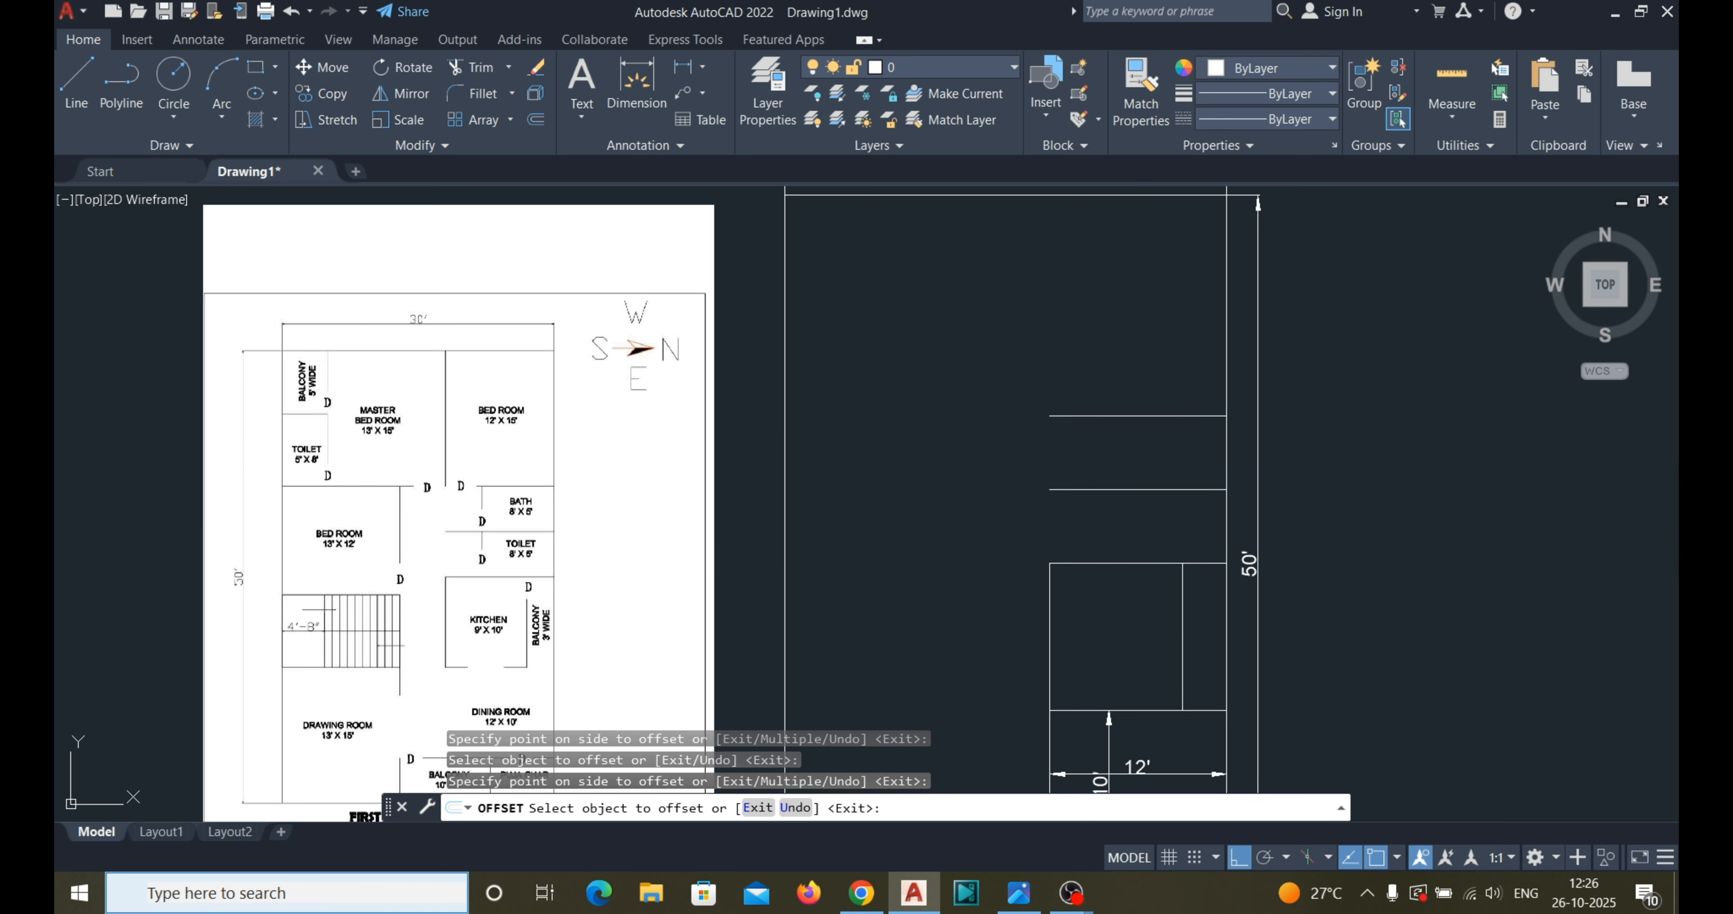
{"action": "key", "text": "Escape"}
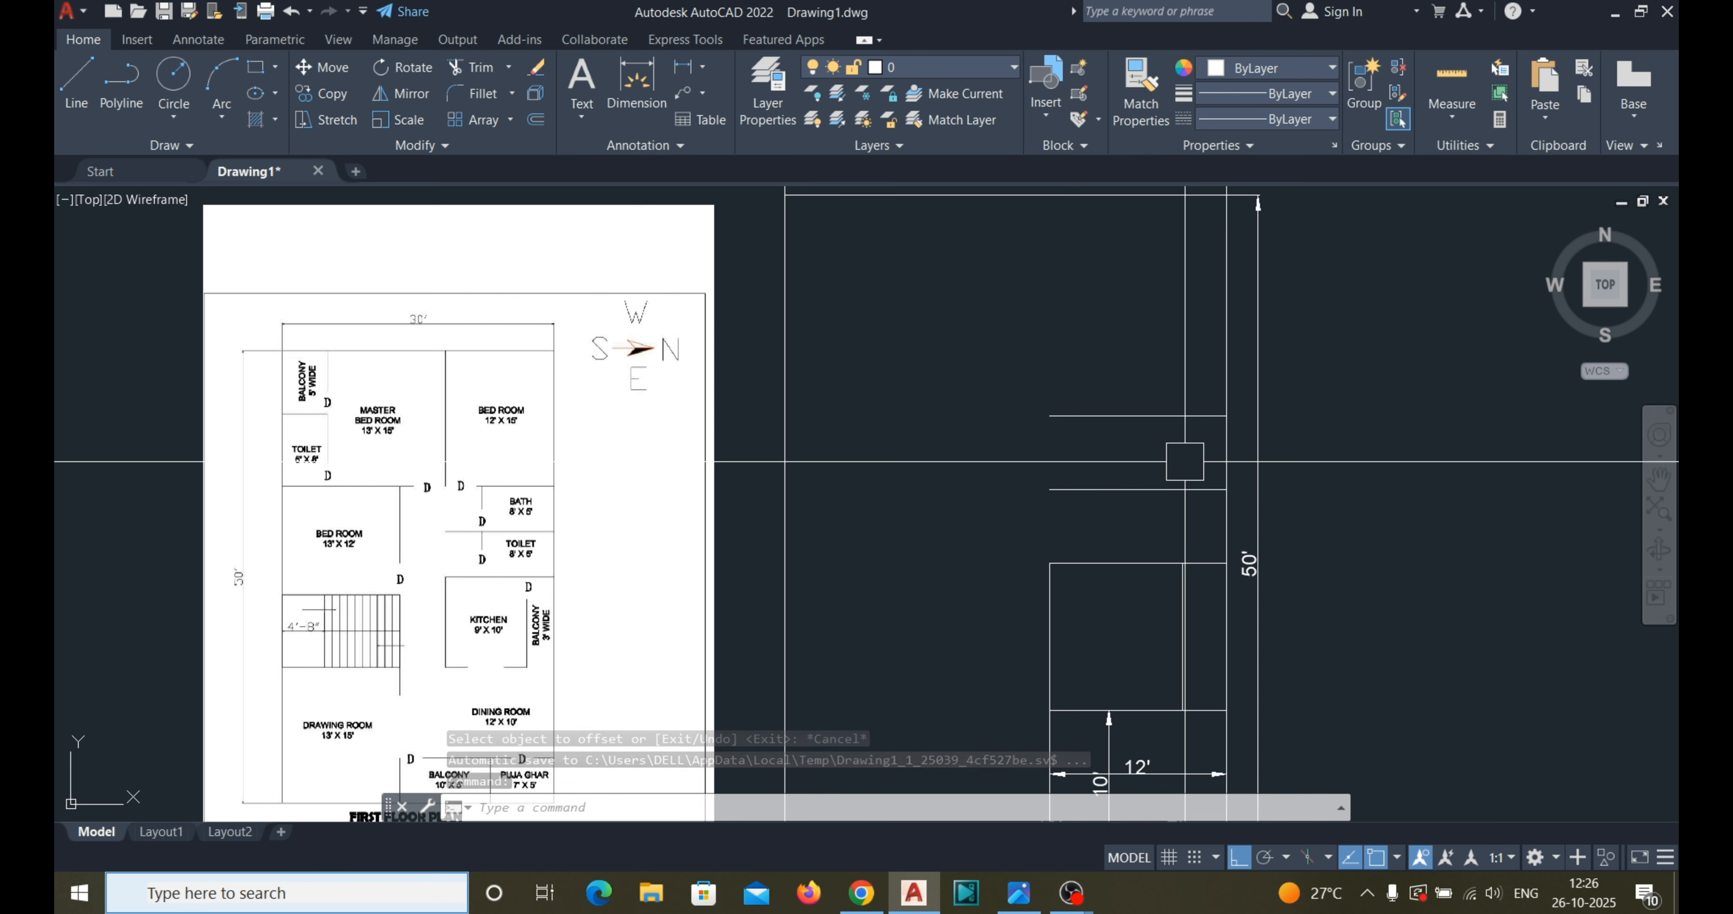
Offset the right outer wall 8' to the left for the left wall of the bath and toilet.
{"action": "key", "text": "Return"}
{"action": "type", "text": "8'"}
{"action": "key", "text": "Return"}
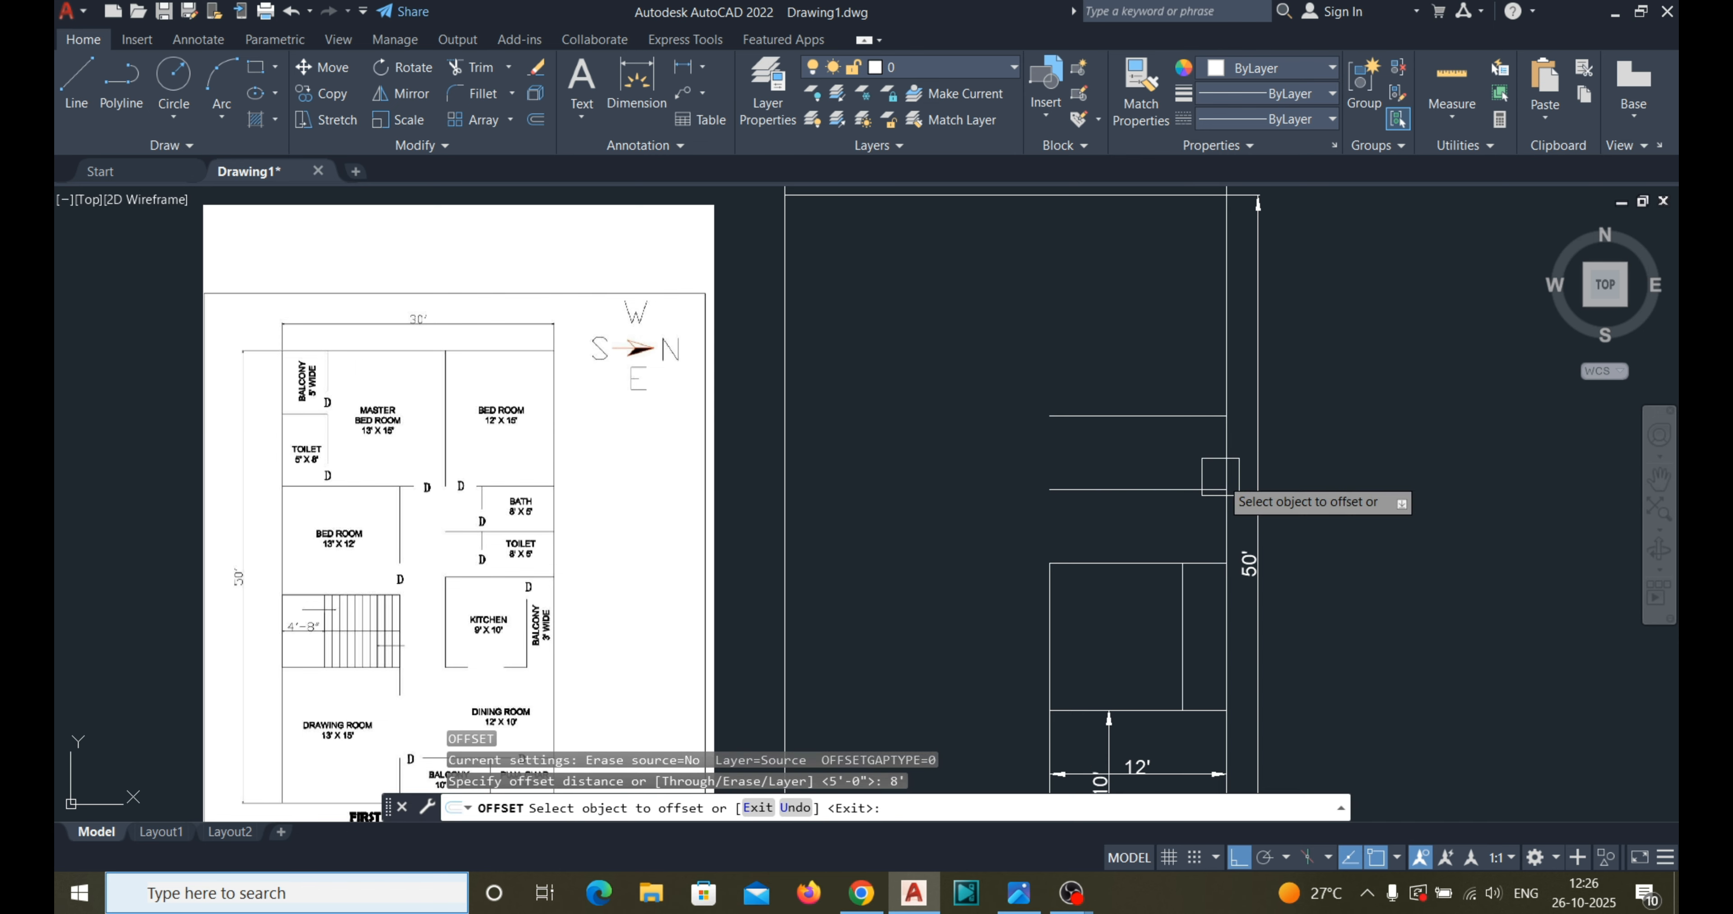
{"action": "left_click", "coordinate": [1226, 495]}
{"action": "left_click", "coordinate": [1172, 471]}
{"action": "key", "text": "Escape"}
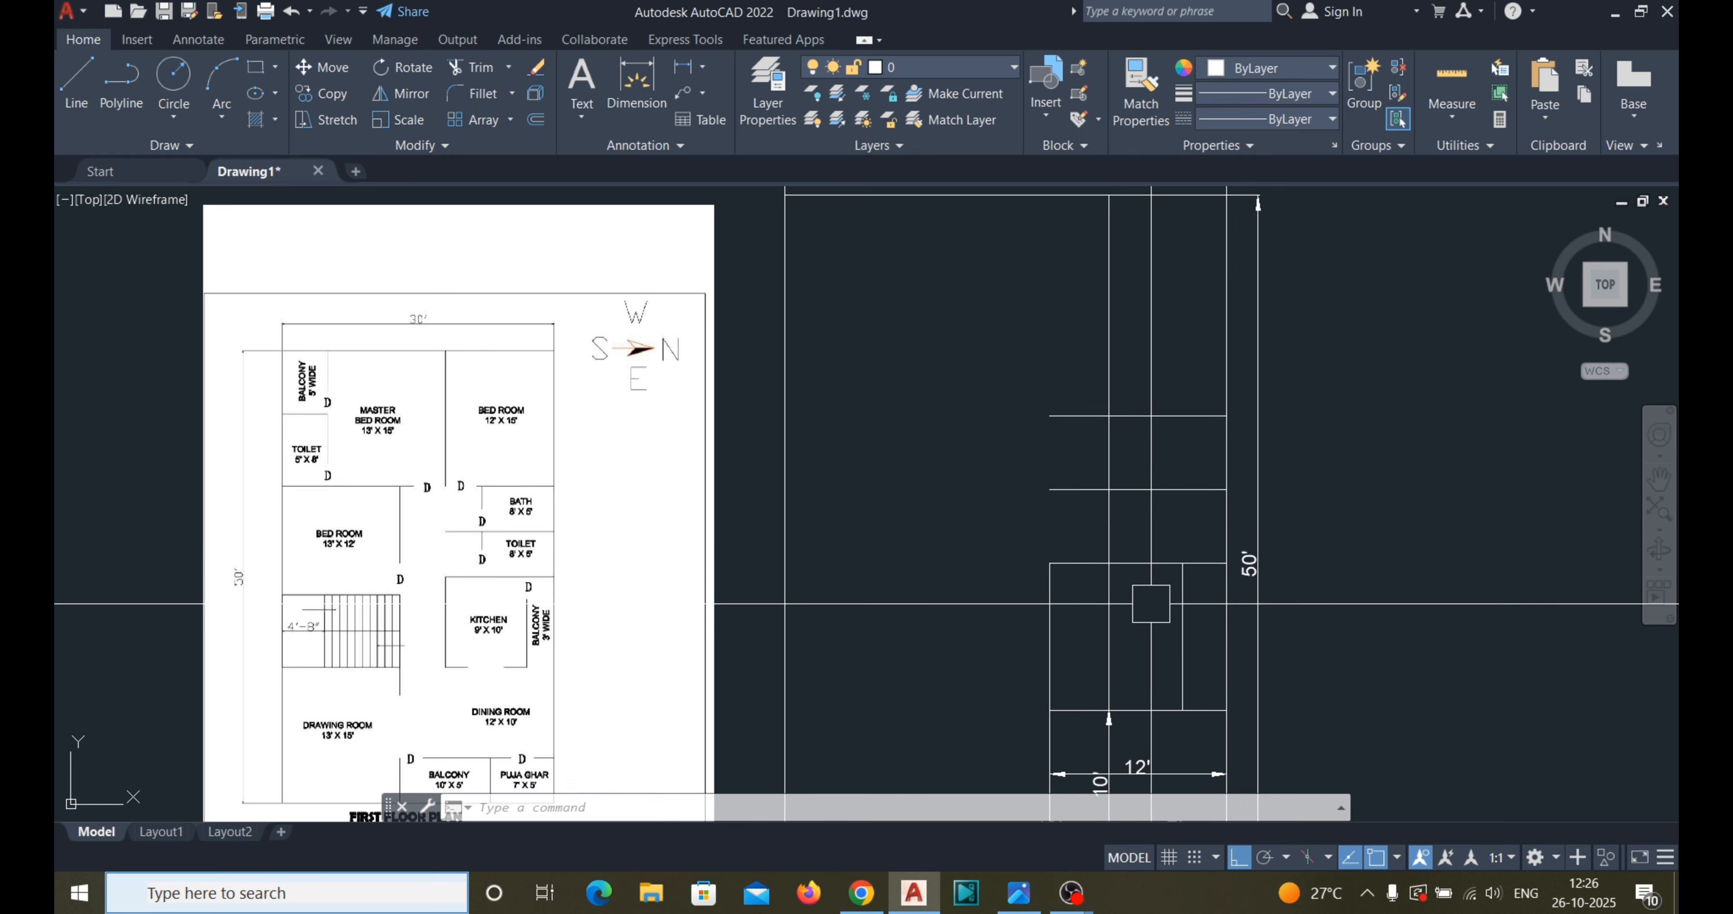
Trim the bath and toilet's left wall to the span between the kitchen's top wall and the bath's top wall.
{"action": "key", "text": "Return"}
{"action": "type", "text": "t"}
{"action": "key", "text": "Return"}
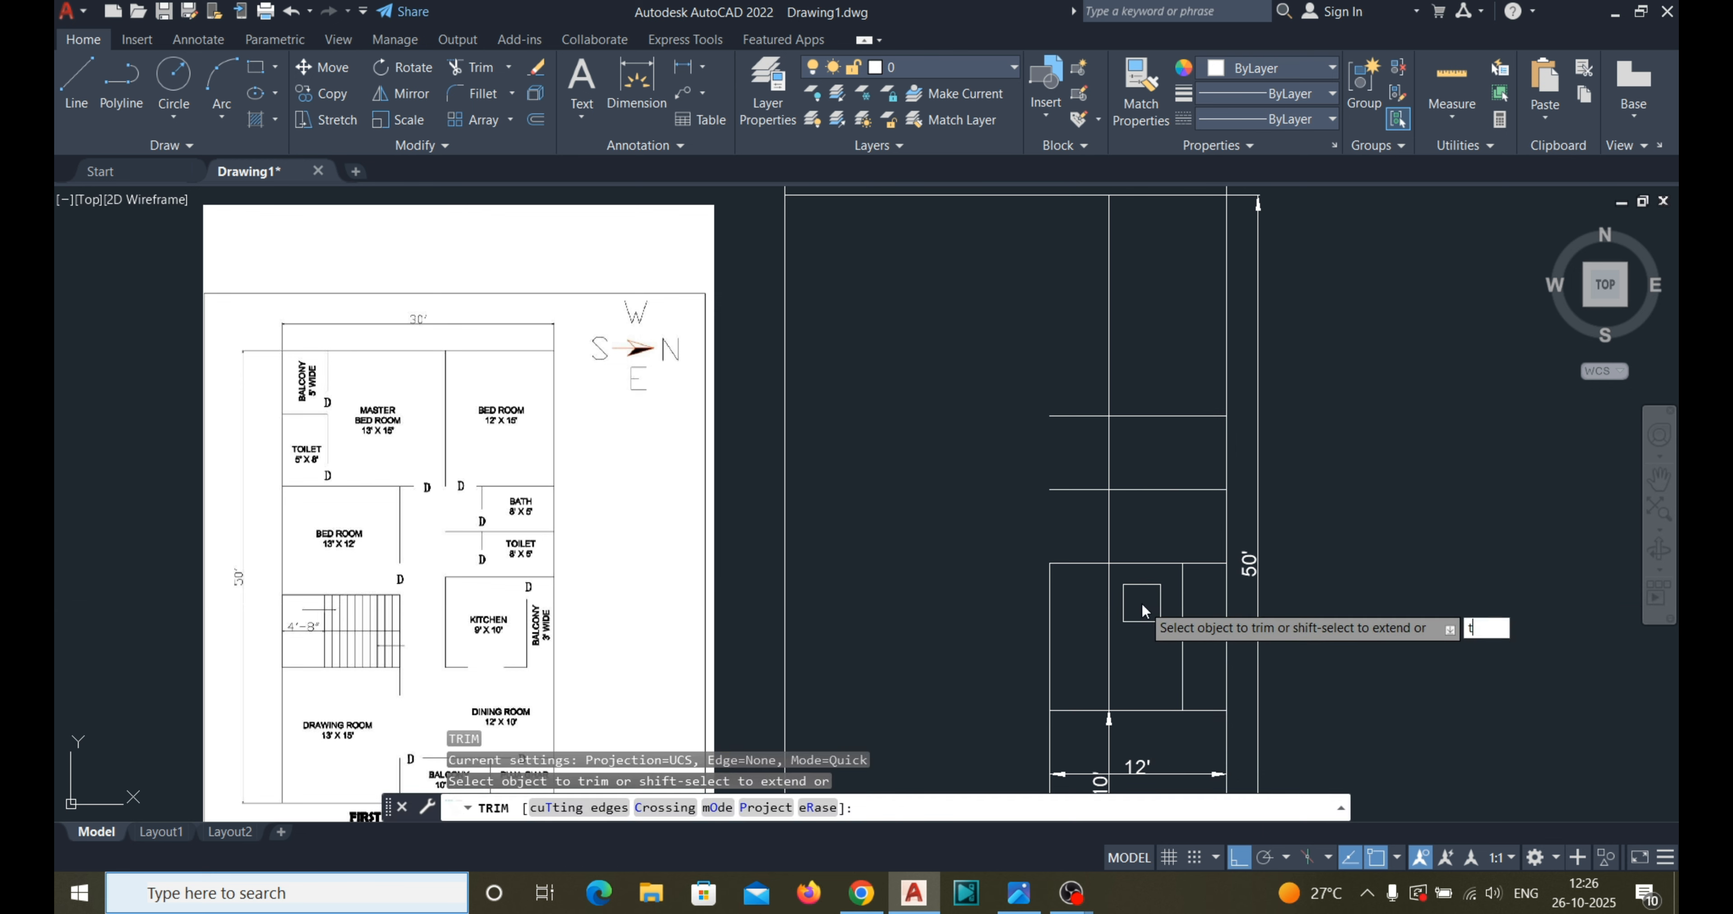
{"action": "left_click", "coordinate": [1144, 561]}
{"action": "left_click", "coordinate": [1144, 416]}
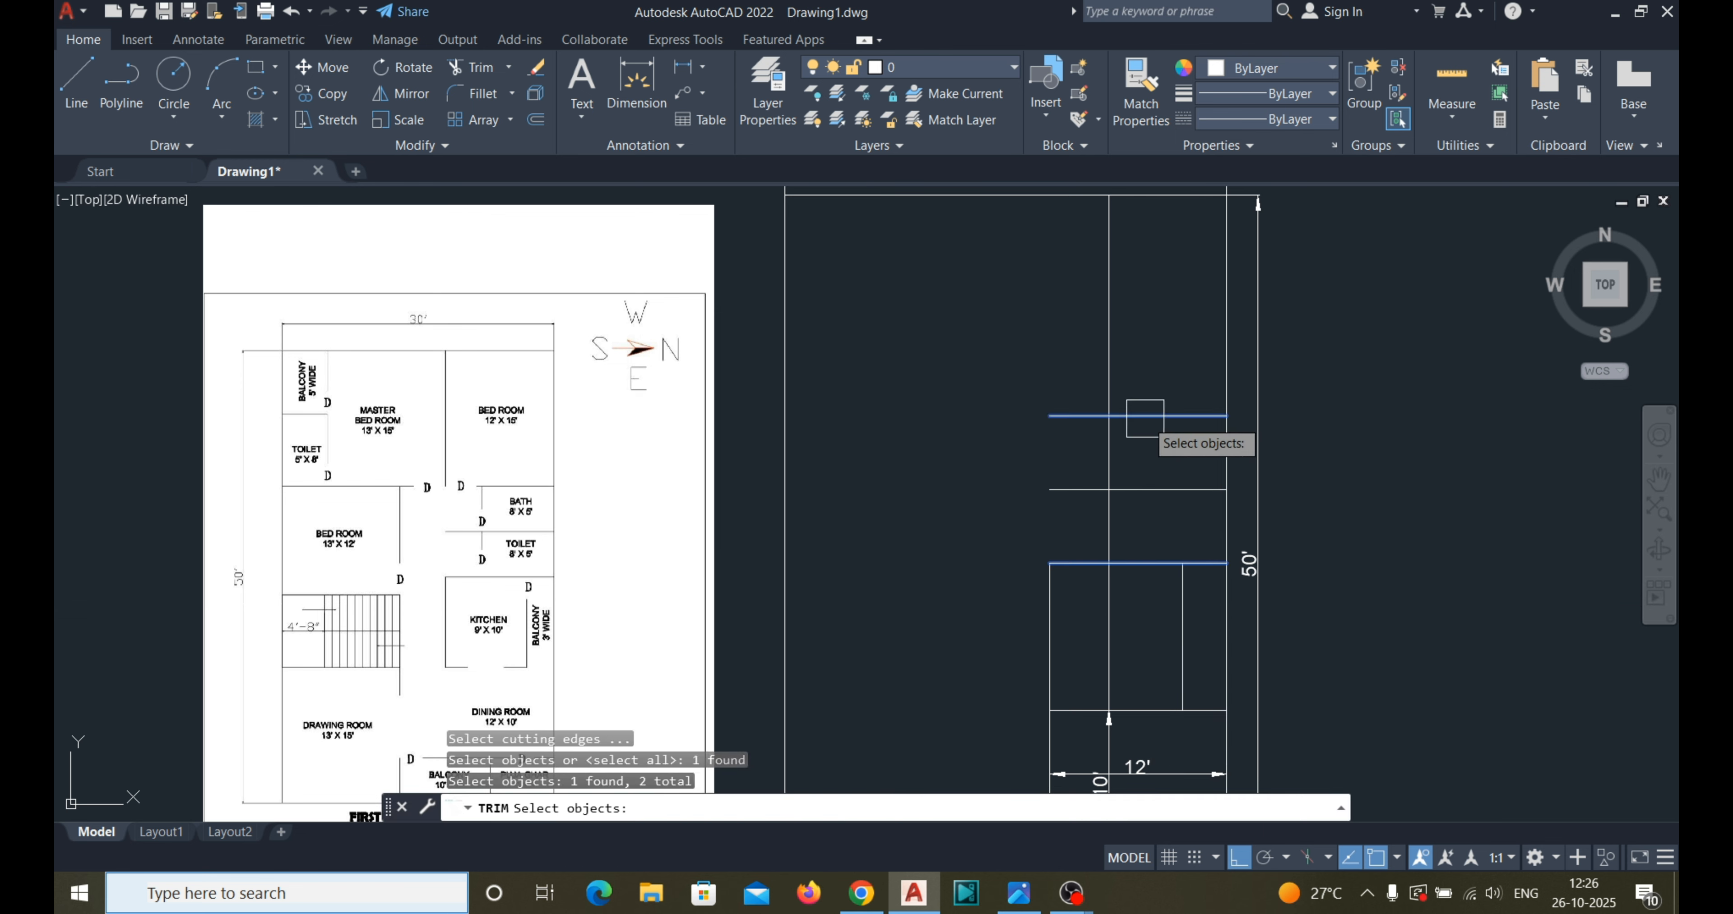
{"action": "key", "text": "Return"}
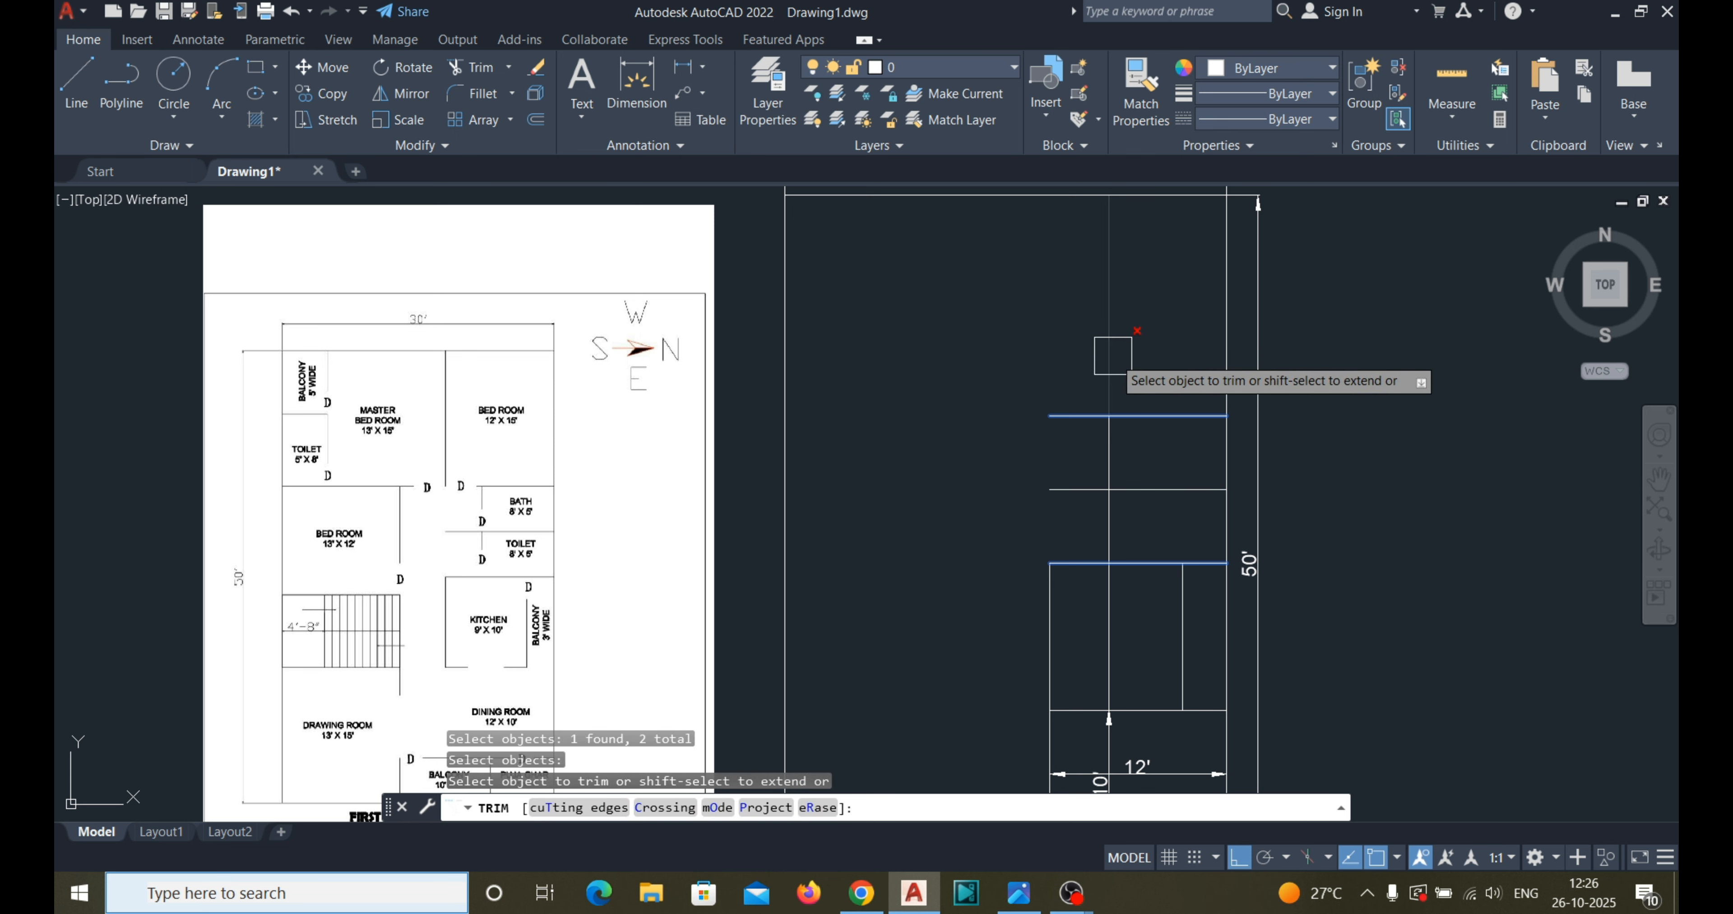
{"action": "left_click", "coordinate": [1111, 340]}
{"action": "left_click", "coordinate": [1116, 630]}
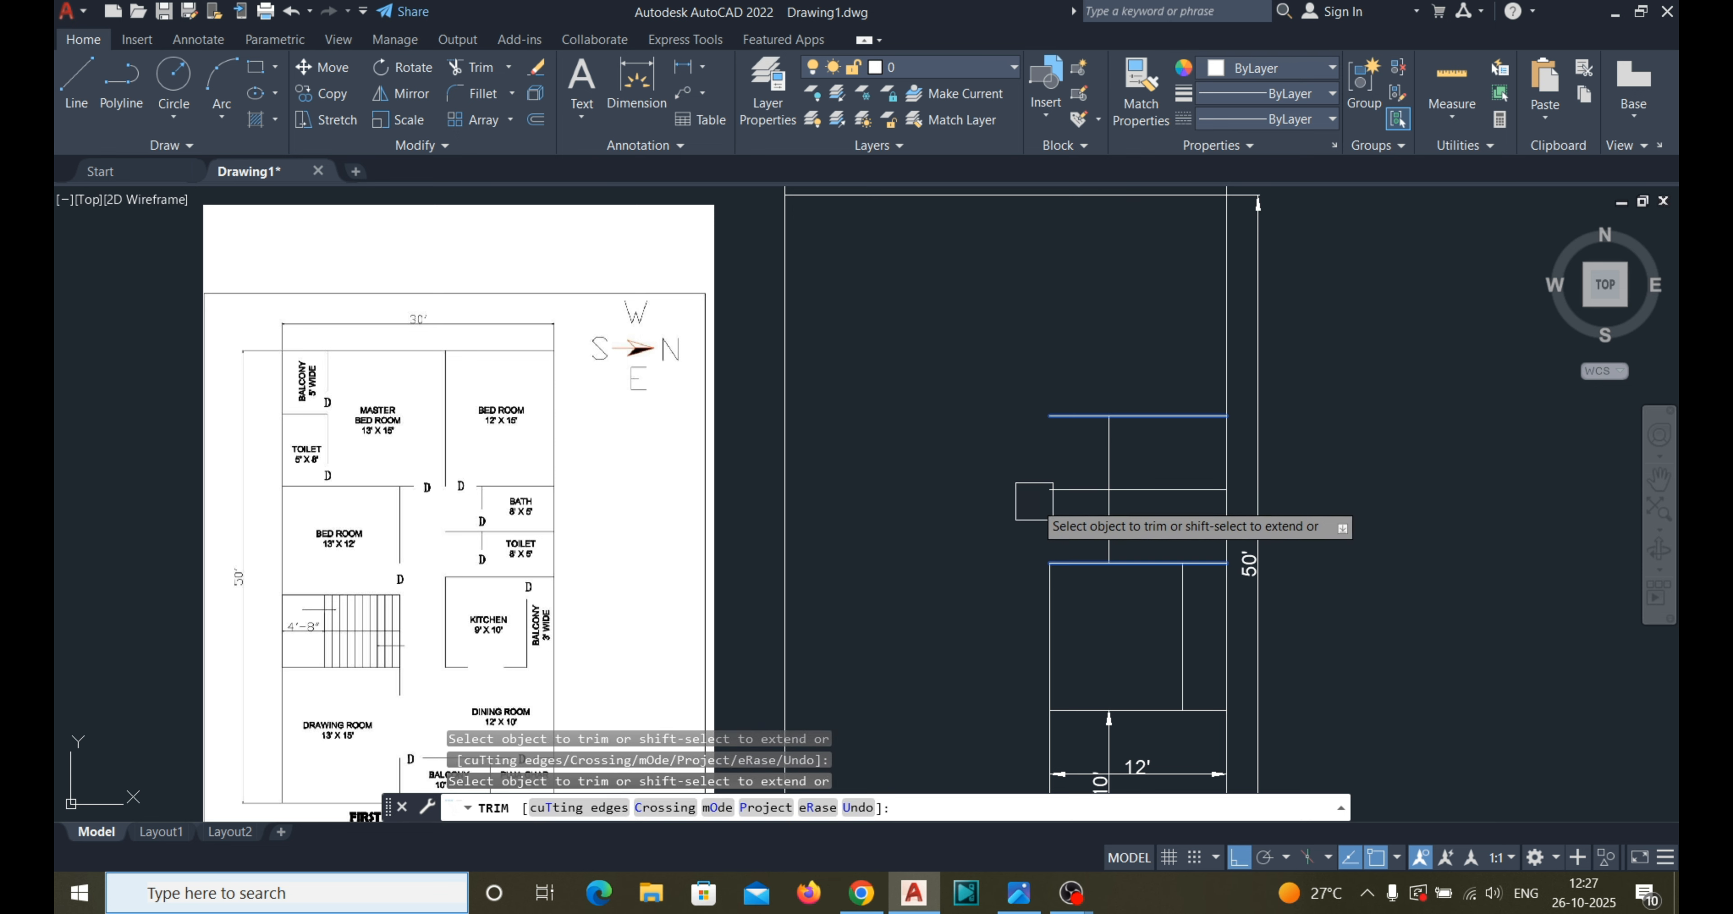
{"action": "key", "text": "Escape"}
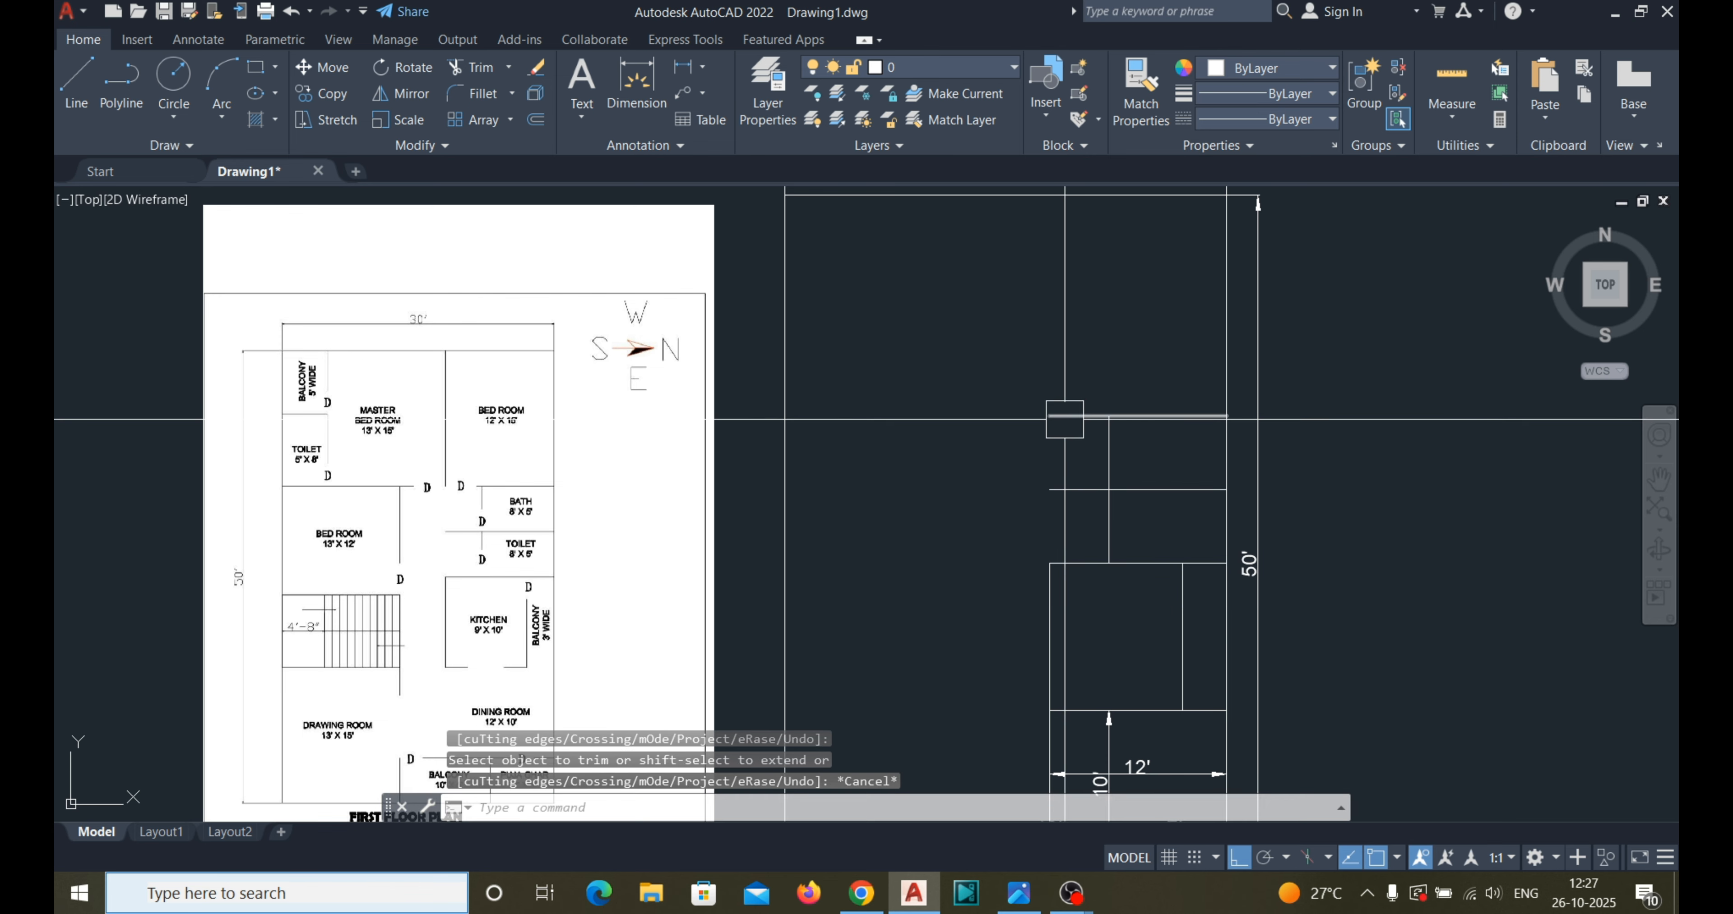
Trim the bath's top wall back to the bath's left wall.
{"action": "key", "text": "Return"}
{"action": "scroll", "coordinate": [831, 494], "scroll_direction": "down", "scroll_amount": 3}
{"action": "scroll", "coordinate": [967, 464], "scroll_direction": "up", "scroll_amount": 3}
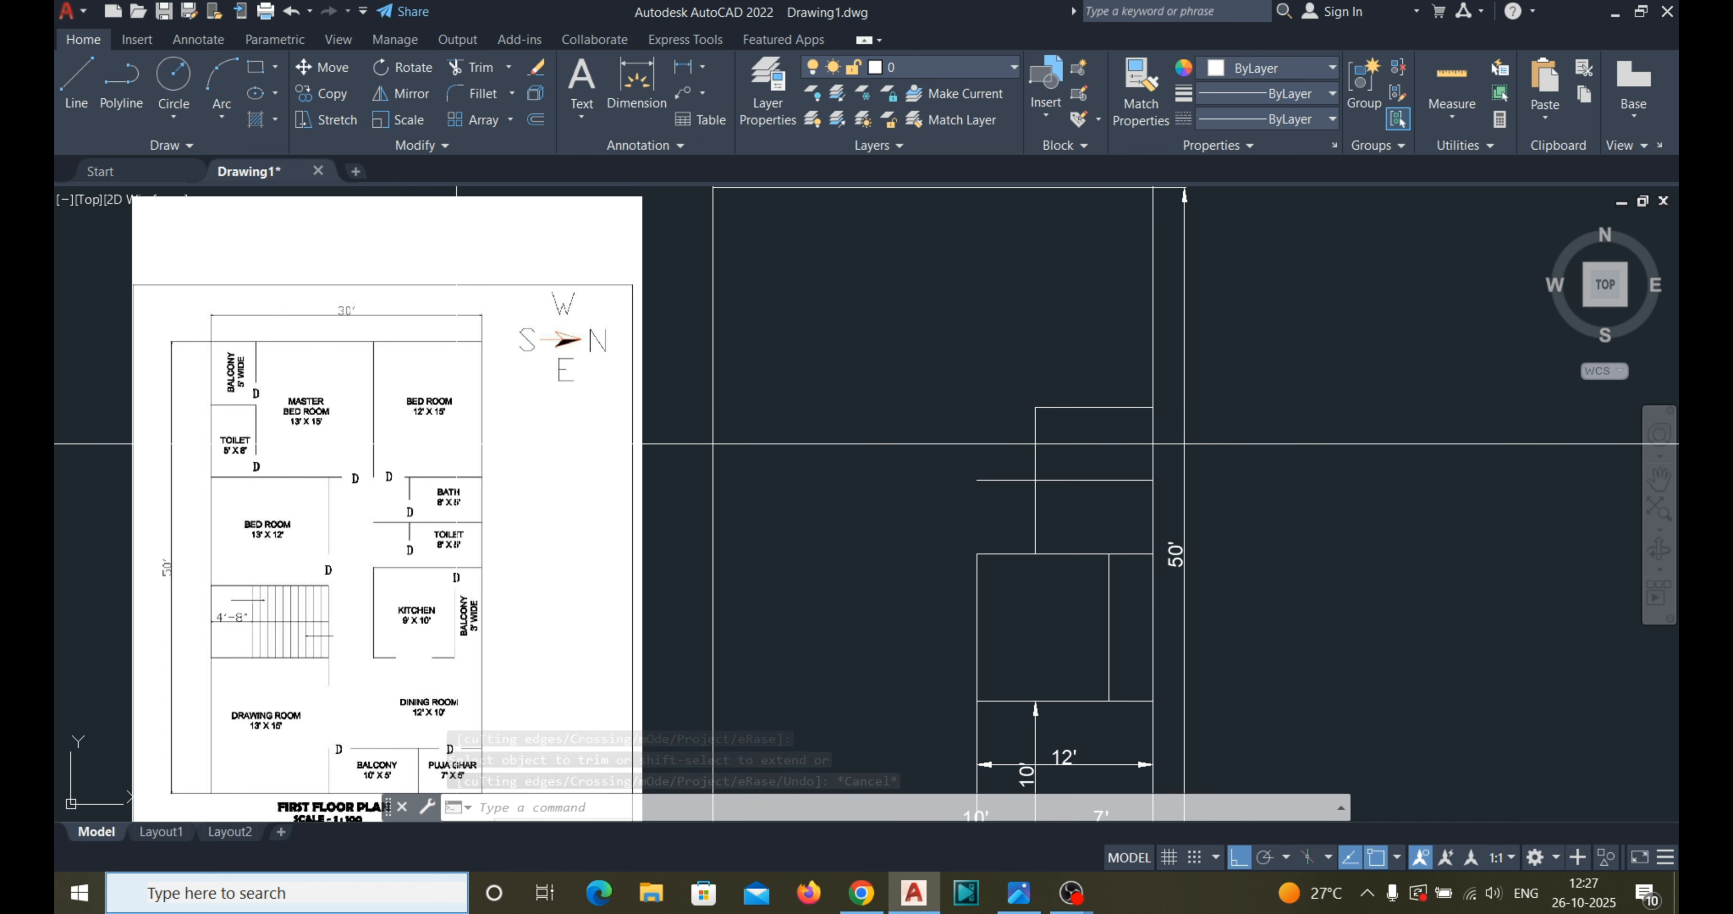
Add a vertical linear dimension for the upper-right bedroom's depth, from the top outer wall to the bath's top wall.
{"action": "scroll", "coordinate": [428, 423], "scroll_direction": "up", "scroll_amount": 5}
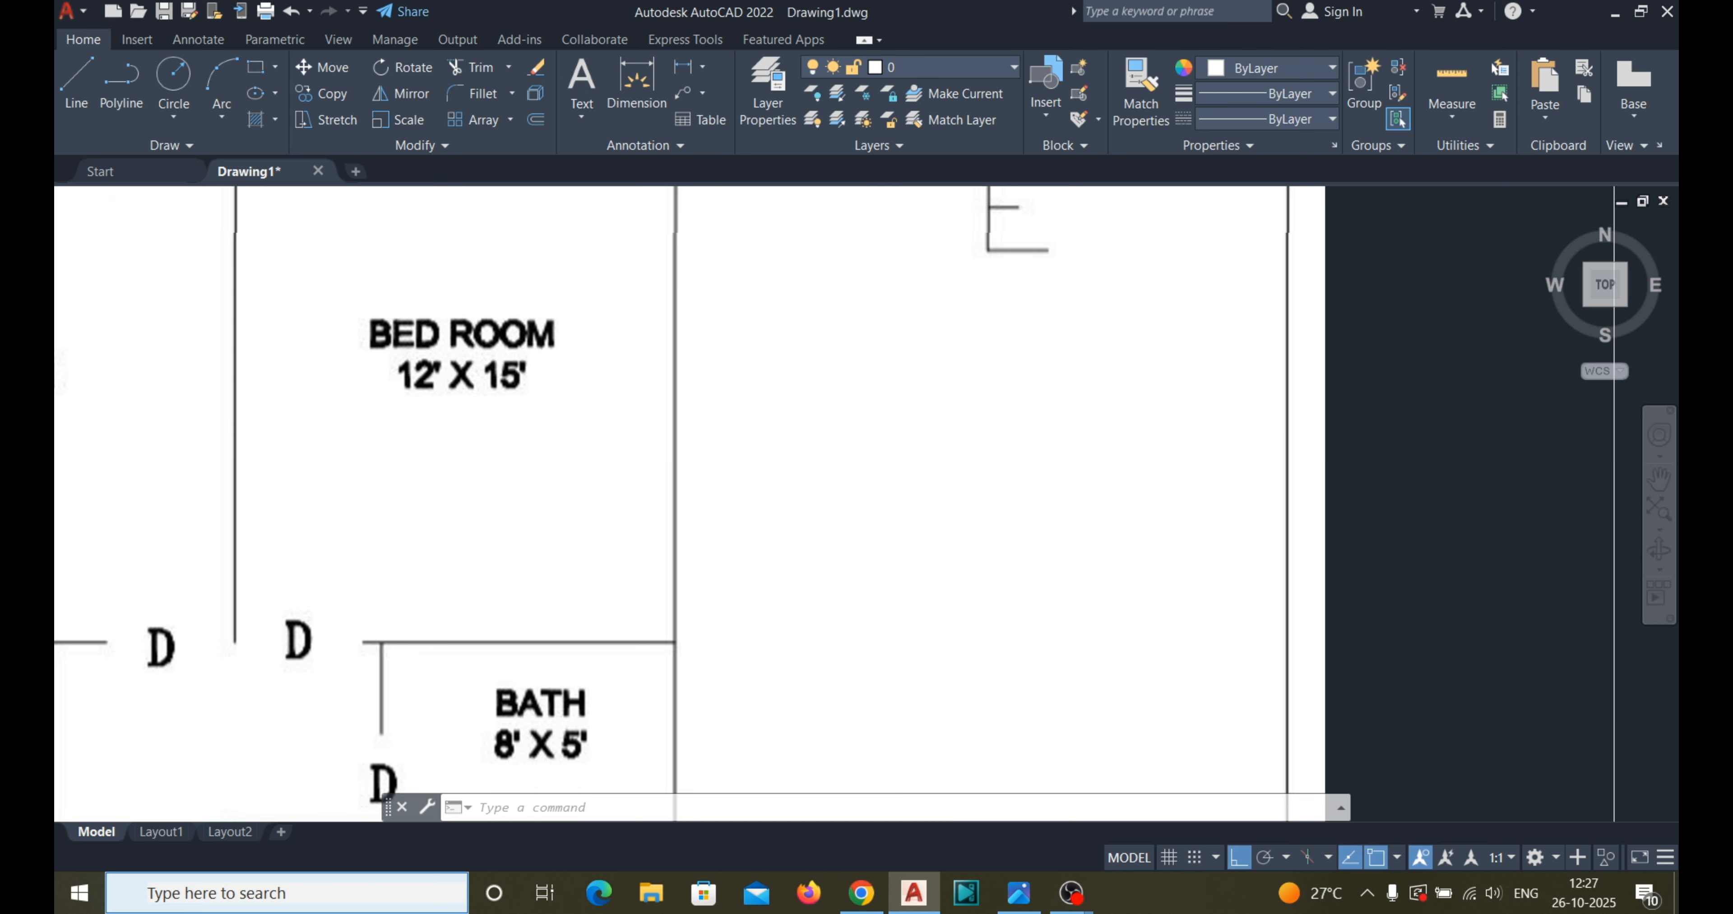
{"action": "scroll", "coordinate": [428, 422], "scroll_direction": "down", "scroll_amount": 5}
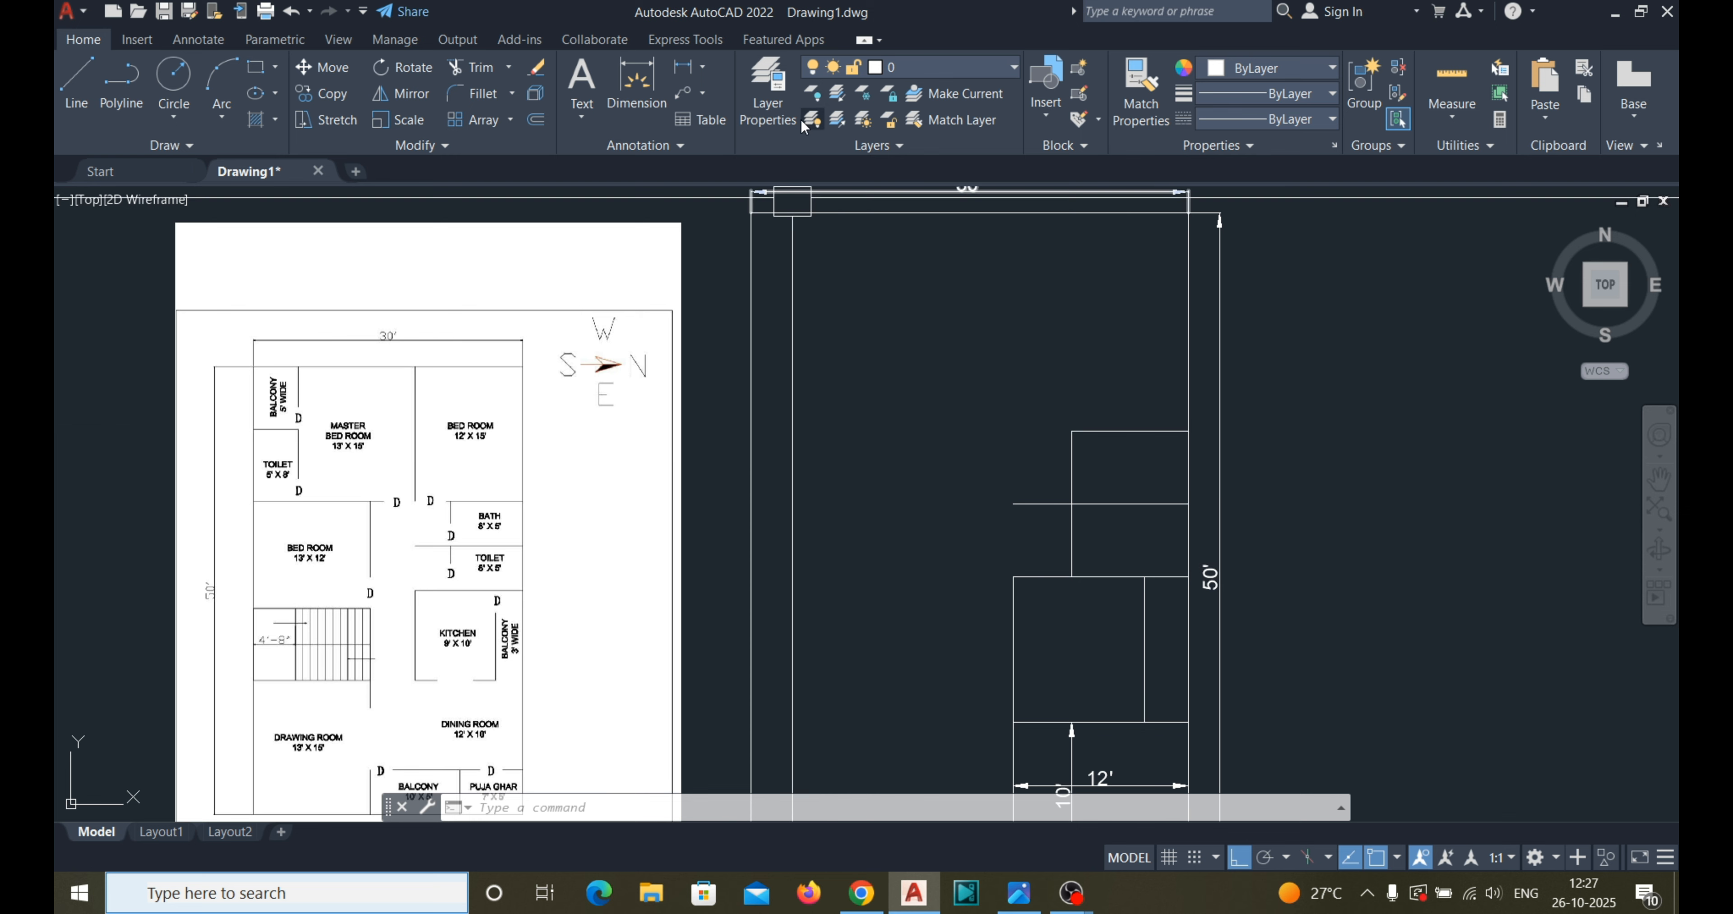
{"action": "key", "text": "space"}
{"action": "left_click", "coordinate": [1153, 213]}
{"action": "left_click", "coordinate": [1153, 431]}
{"action": "scroll", "coordinate": [1148, 373], "scroll_direction": "up", "scroll_amount": 2}
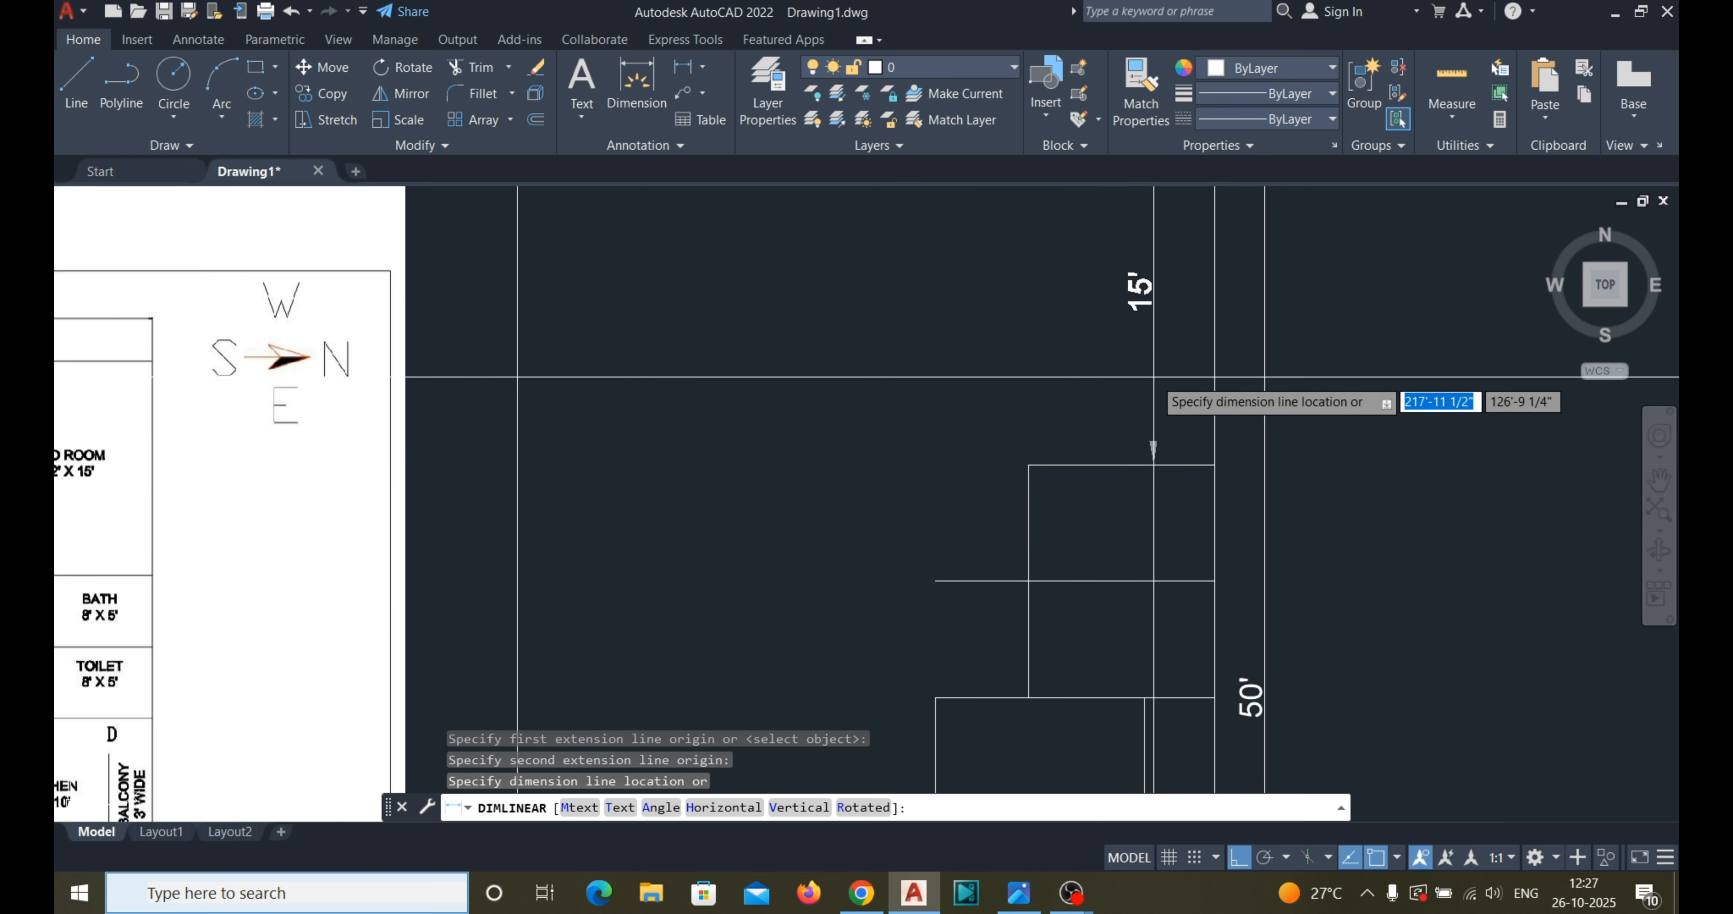
{"action": "scroll", "coordinate": [1157, 378], "scroll_direction": "down", "scroll_amount": 2}
{"action": "left_click", "coordinate": [1157, 378]}
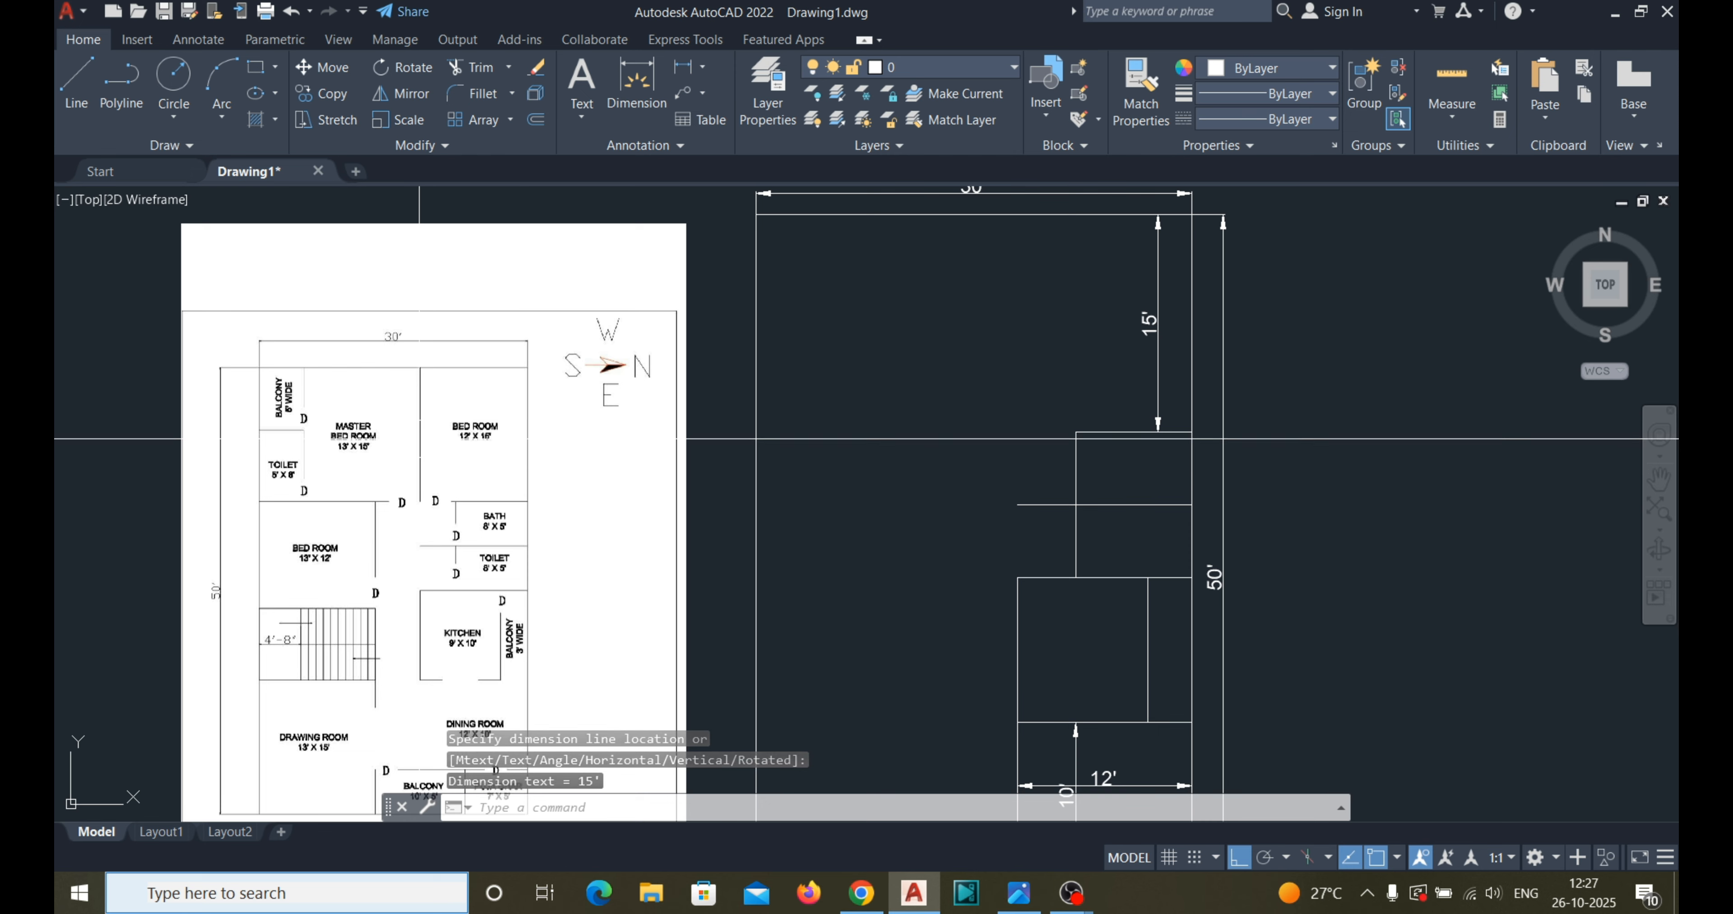
Offset the right outer wall 12' to the left for the upper-right bedroom's left wall.
{"action": "scroll", "coordinate": [419, 439], "scroll_direction": "up", "scroll_amount": 3}
{"action": "scroll", "coordinate": [438, 447], "scroll_direction": "down", "scroll_amount": 3}
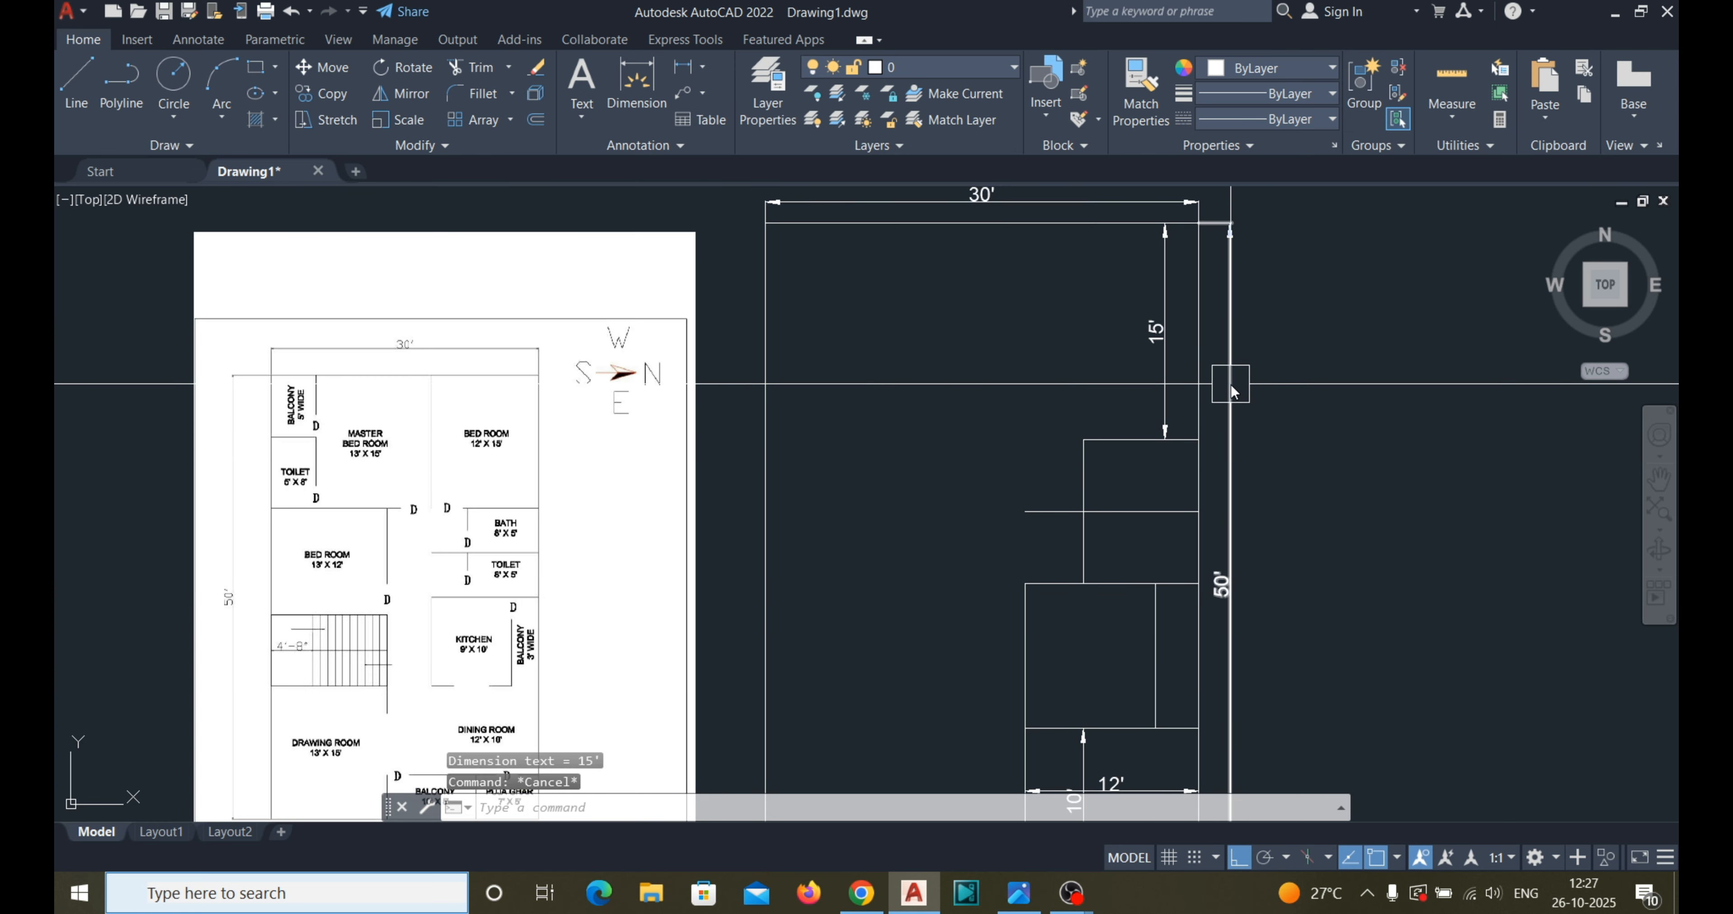
{"action": "type", "text": "o"}
{"action": "key", "text": "Return"}
{"action": "type", "text": "12'"}
{"action": "key", "text": "Return"}
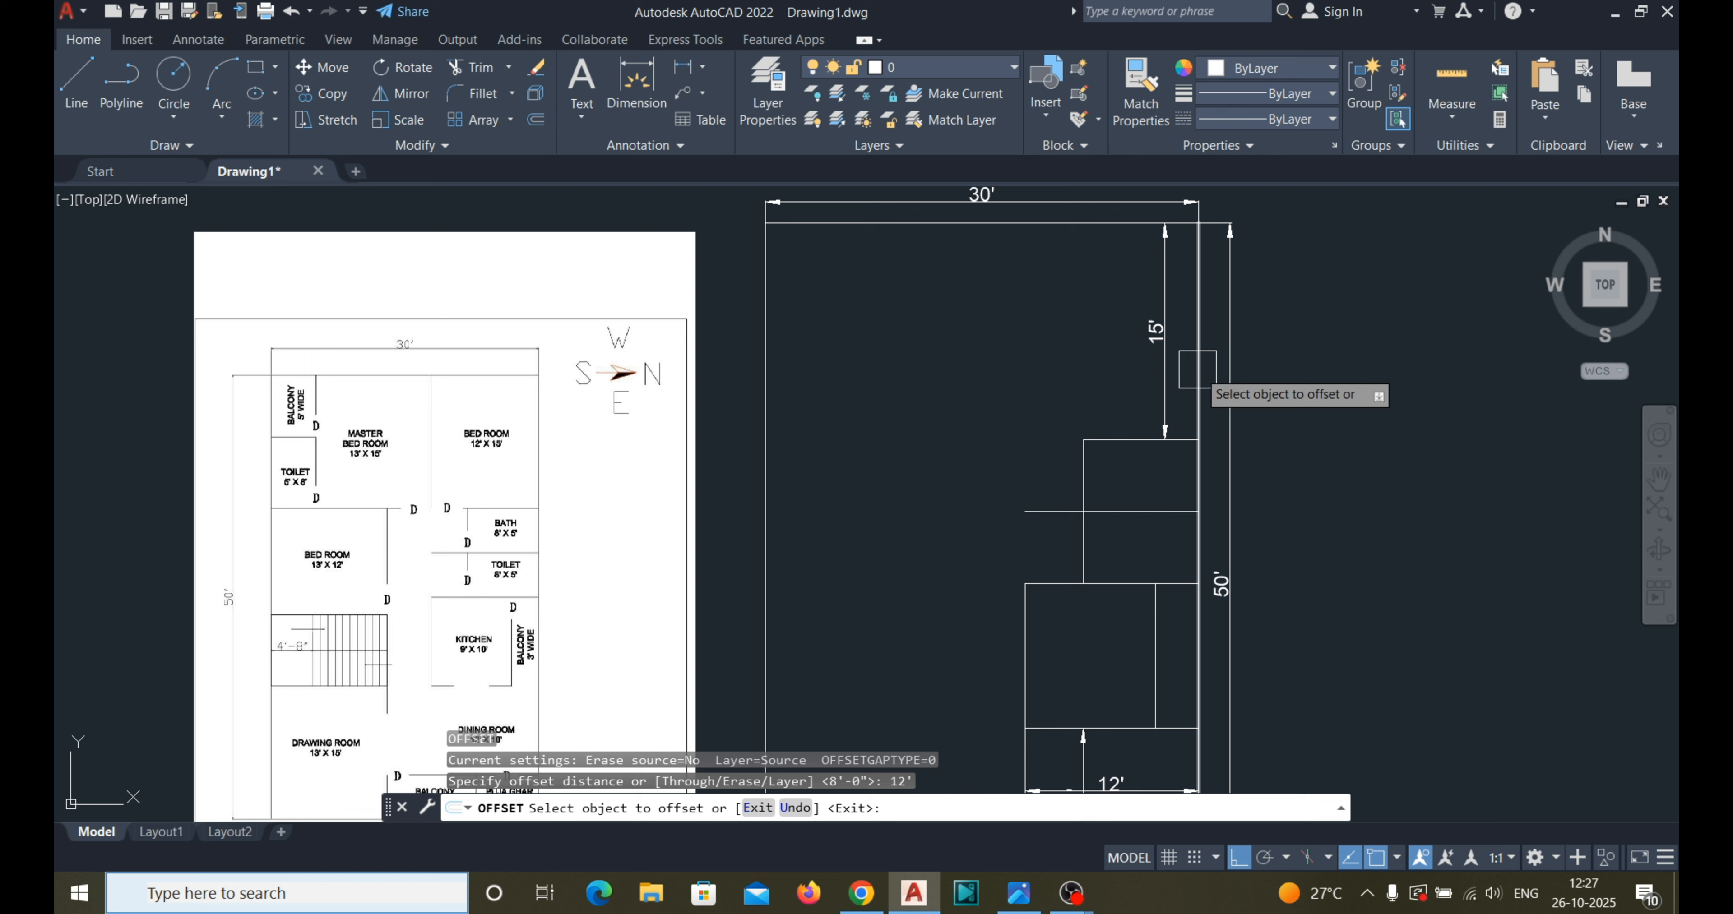
{"action": "left_click", "coordinate": [1197, 369]}
{"action": "left_click", "coordinate": [959, 388]}
{"action": "key", "text": "Escape"}
Extend the bath's top wall leftward to the bedroom's left wall to close the bedroom's bottom side.
{"action": "scroll", "coordinate": [1160, 433], "scroll_direction": "up", "scroll_amount": 4}
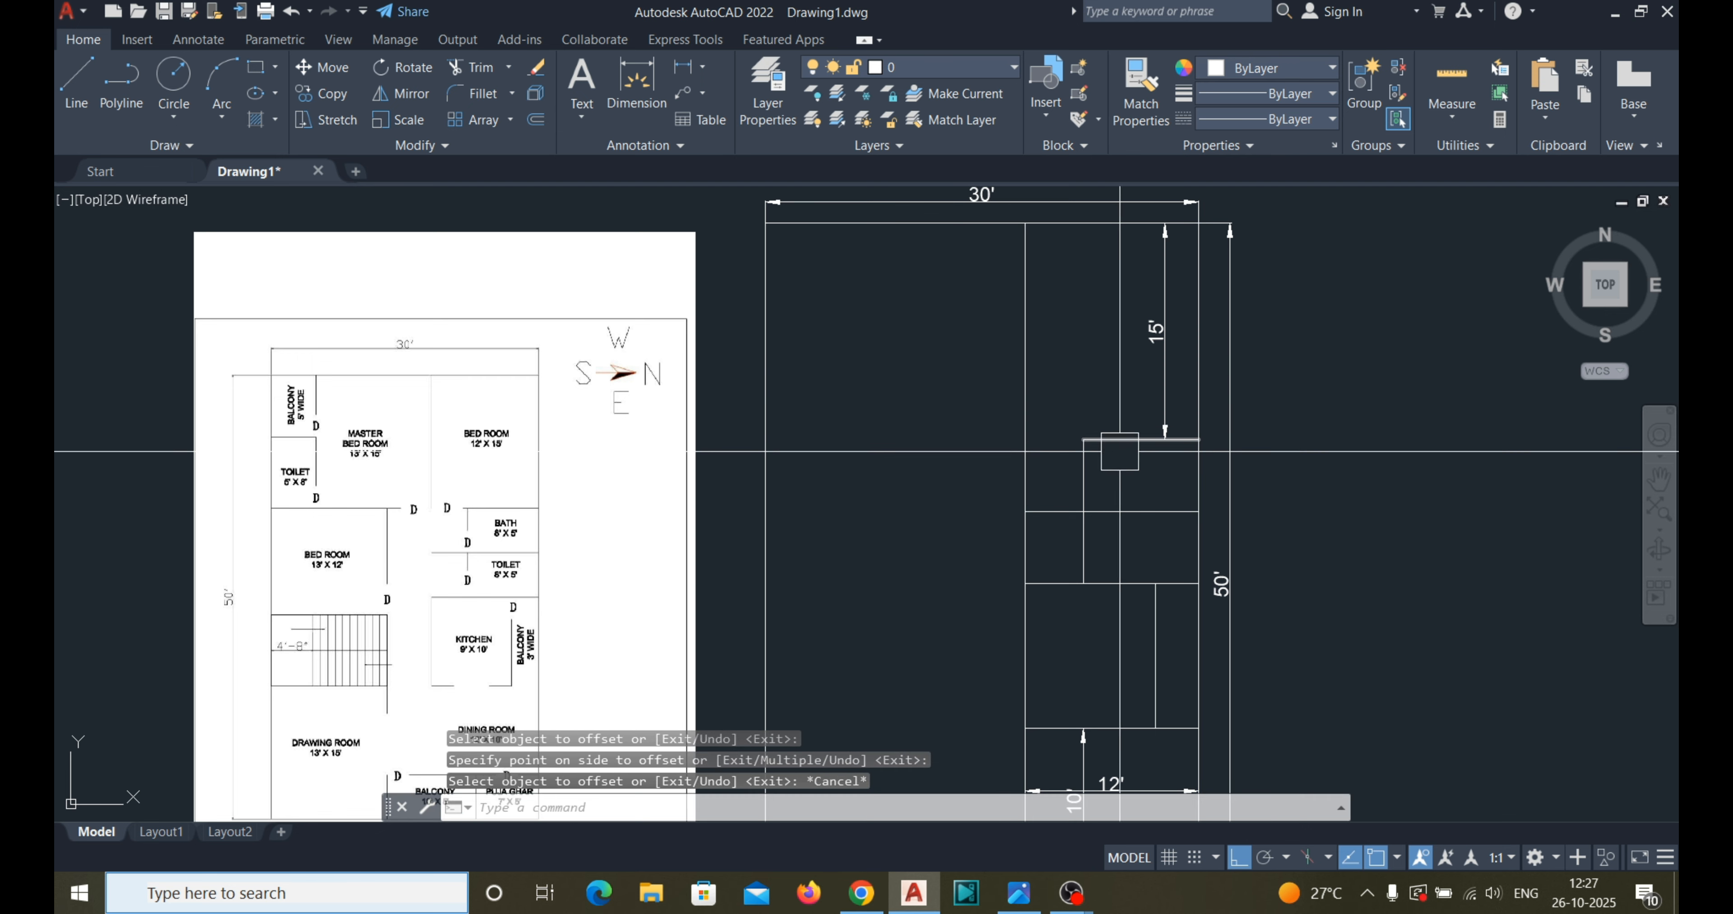
{"action": "key", "text": "Escape"}
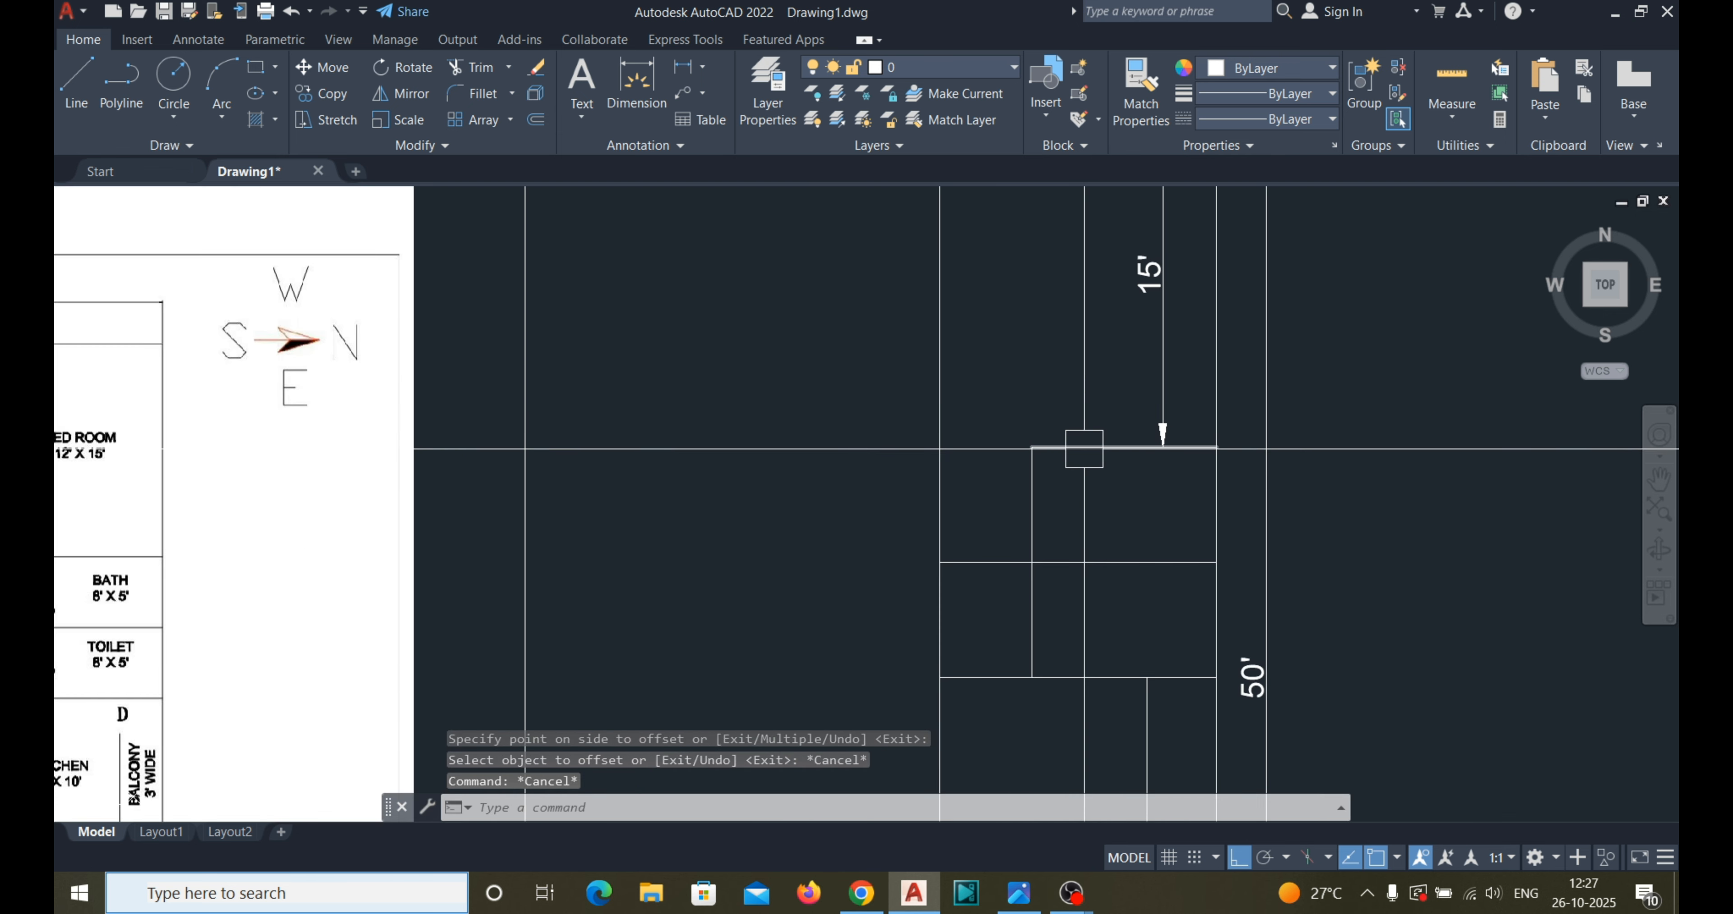
{"action": "scroll", "coordinate": [1074, 443], "scroll_direction": "down", "scroll_amount": 3}
{"action": "scroll", "coordinate": [1072, 459], "scroll_direction": "up", "scroll_amount": 4}
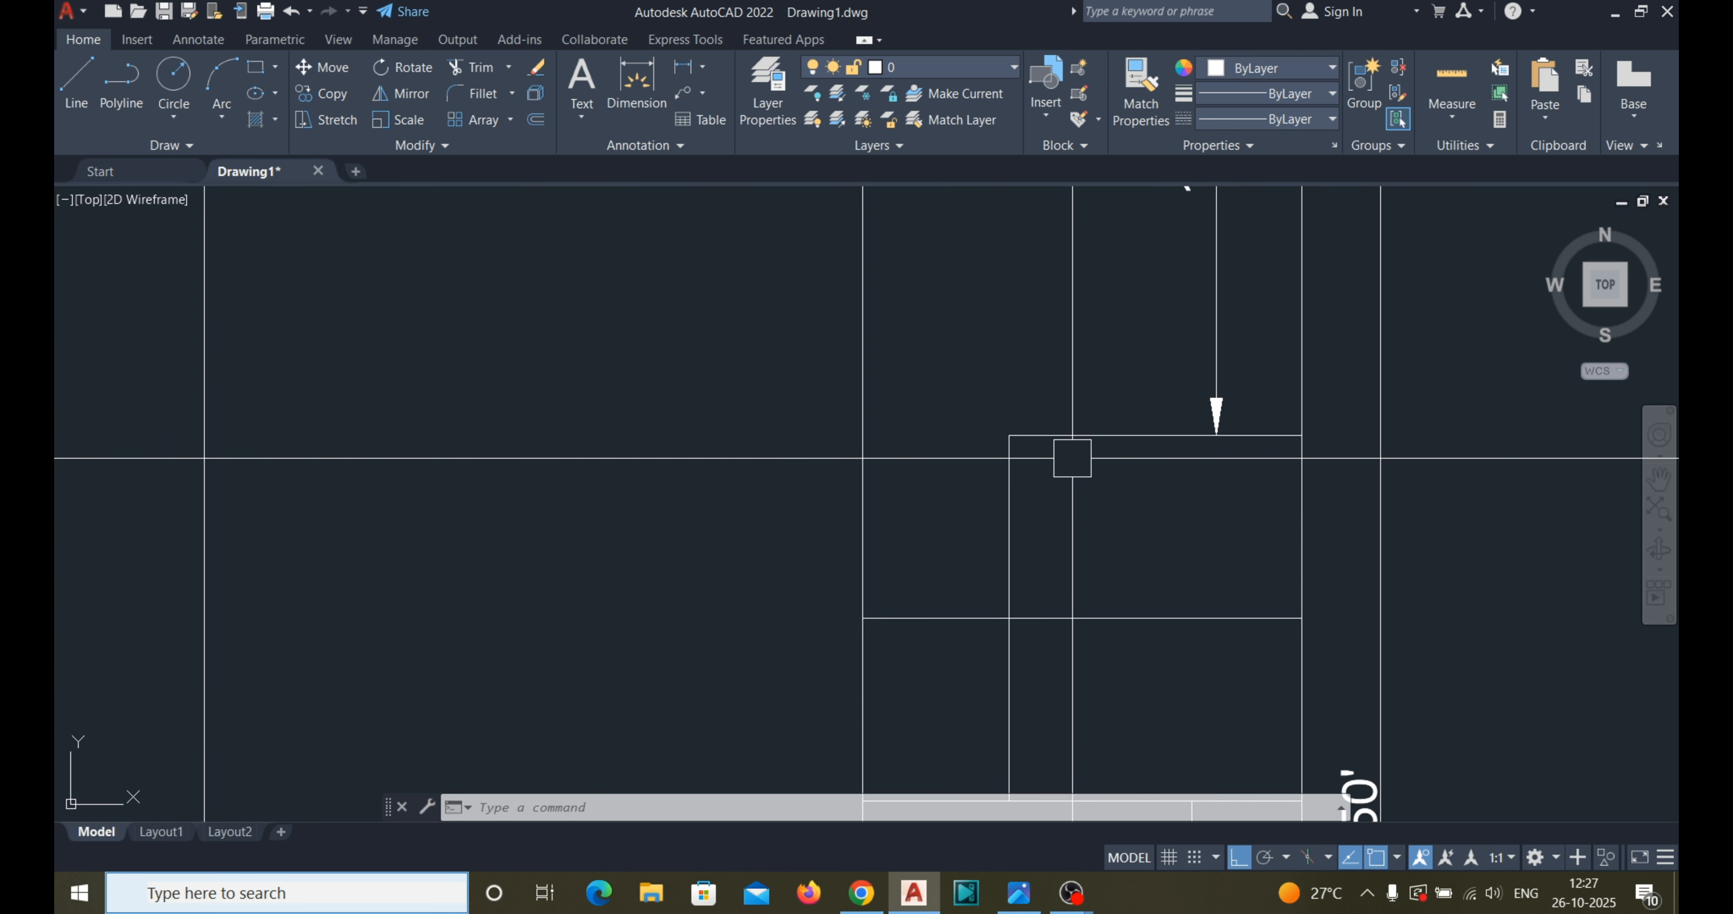
{"action": "type", "text": "ex"}
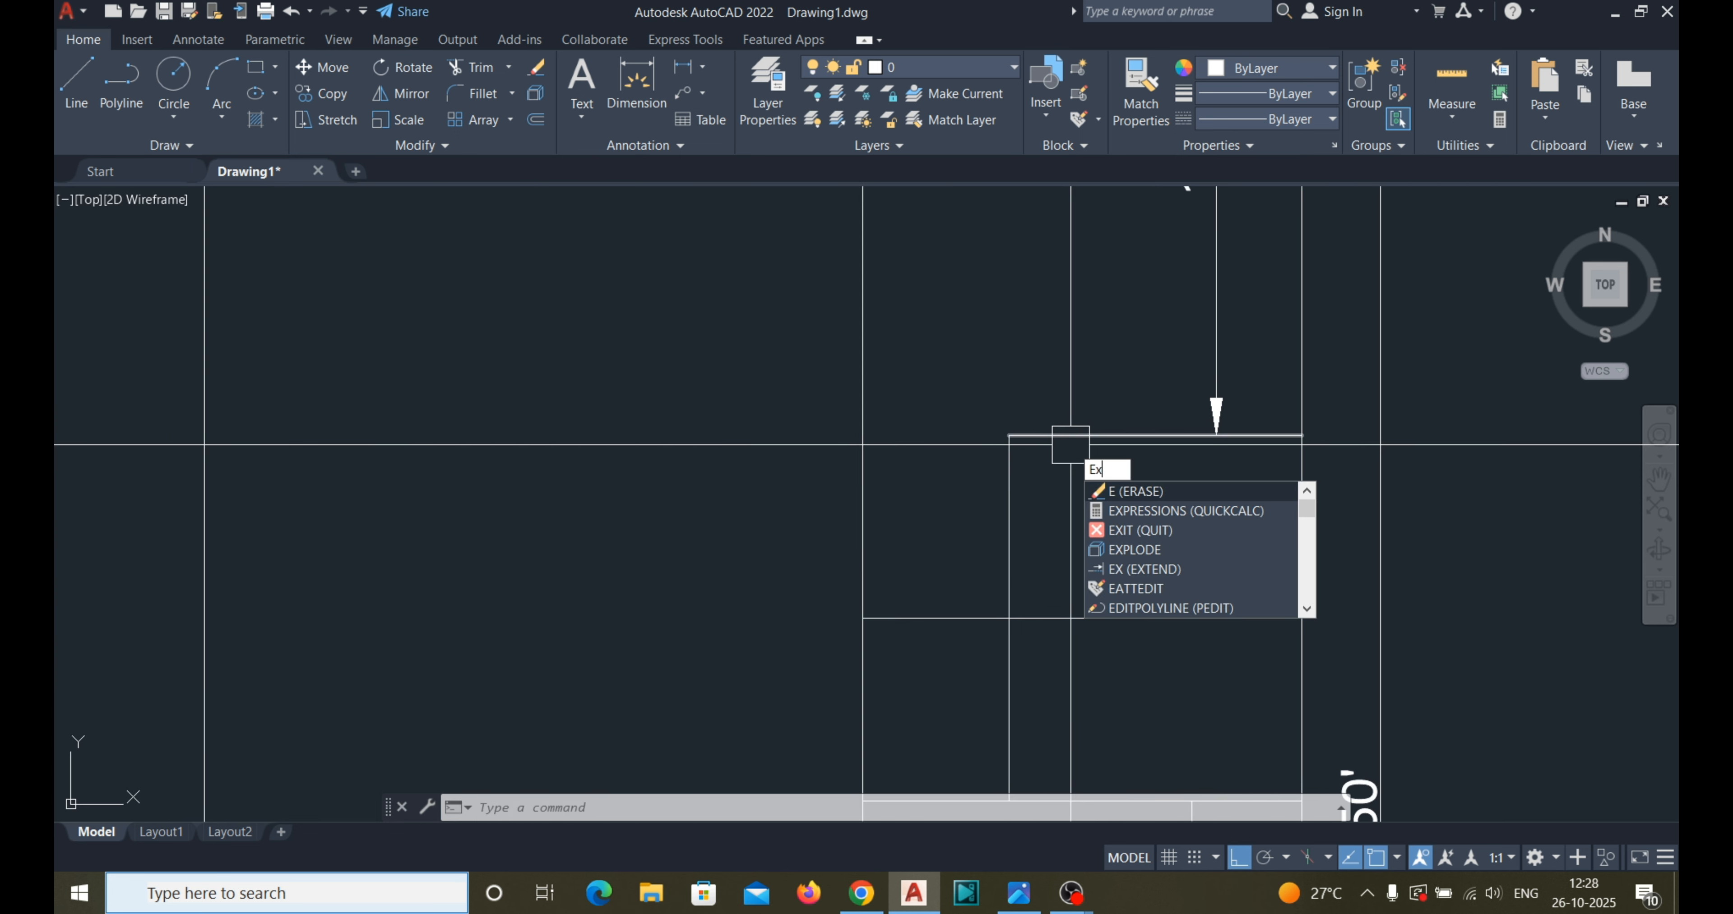
{"action": "key", "text": "Return"}
{"action": "left_click", "coordinate": [1056, 441]}
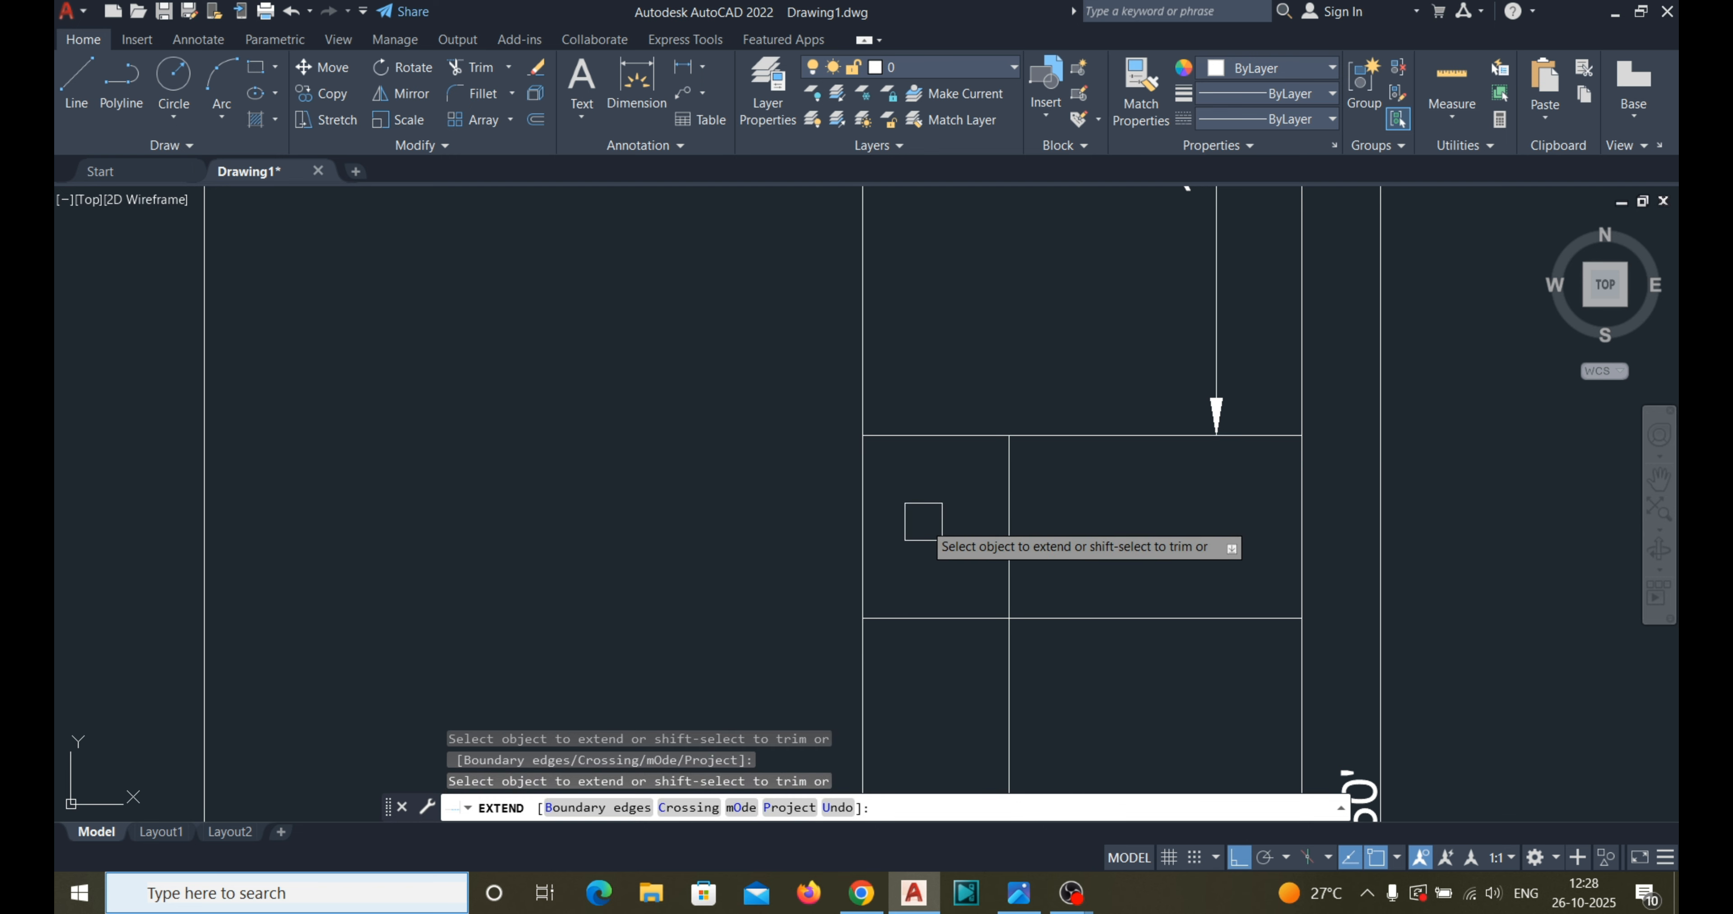
{"action": "key", "text": "Escape"}
Trim away the bedroom's left wall below the bedroom's bottom wall, using the bottom wall as the cutting edge.
{"action": "type", "text": "tr"}
{"action": "key", "text": "Return"}
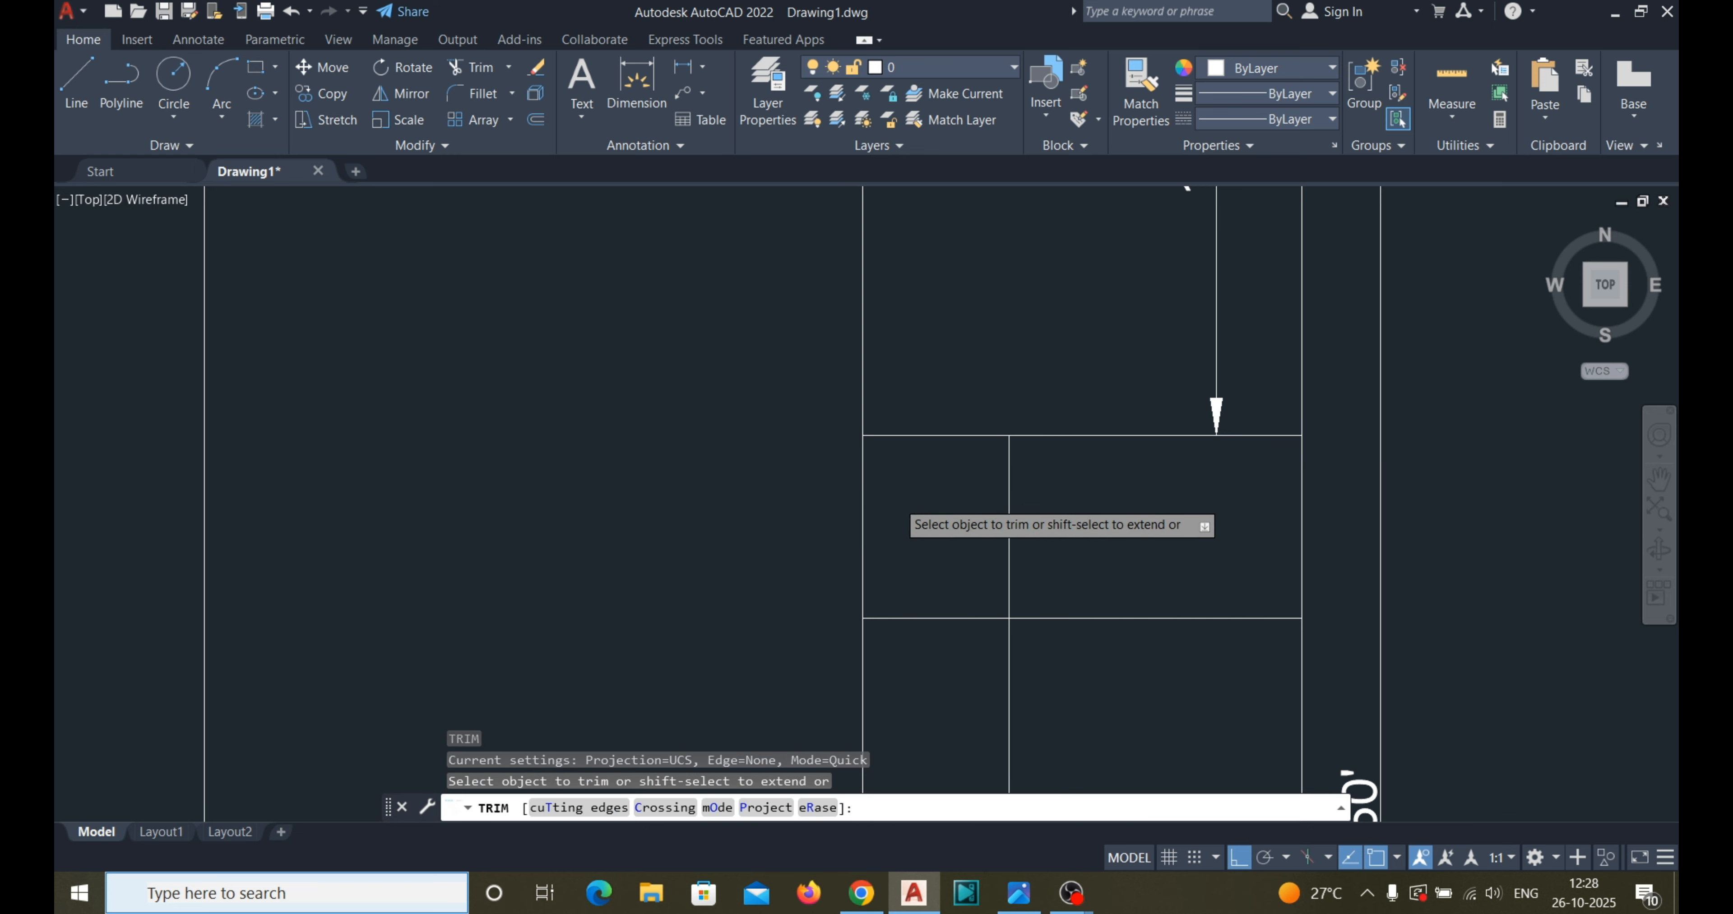
{"action": "scroll", "coordinate": [895, 499], "scroll_direction": "down", "scroll_amount": 4}
{"action": "type", "text": "t"}
{"action": "key", "text": "Return"}
{"action": "left_click", "coordinate": [909, 483]}
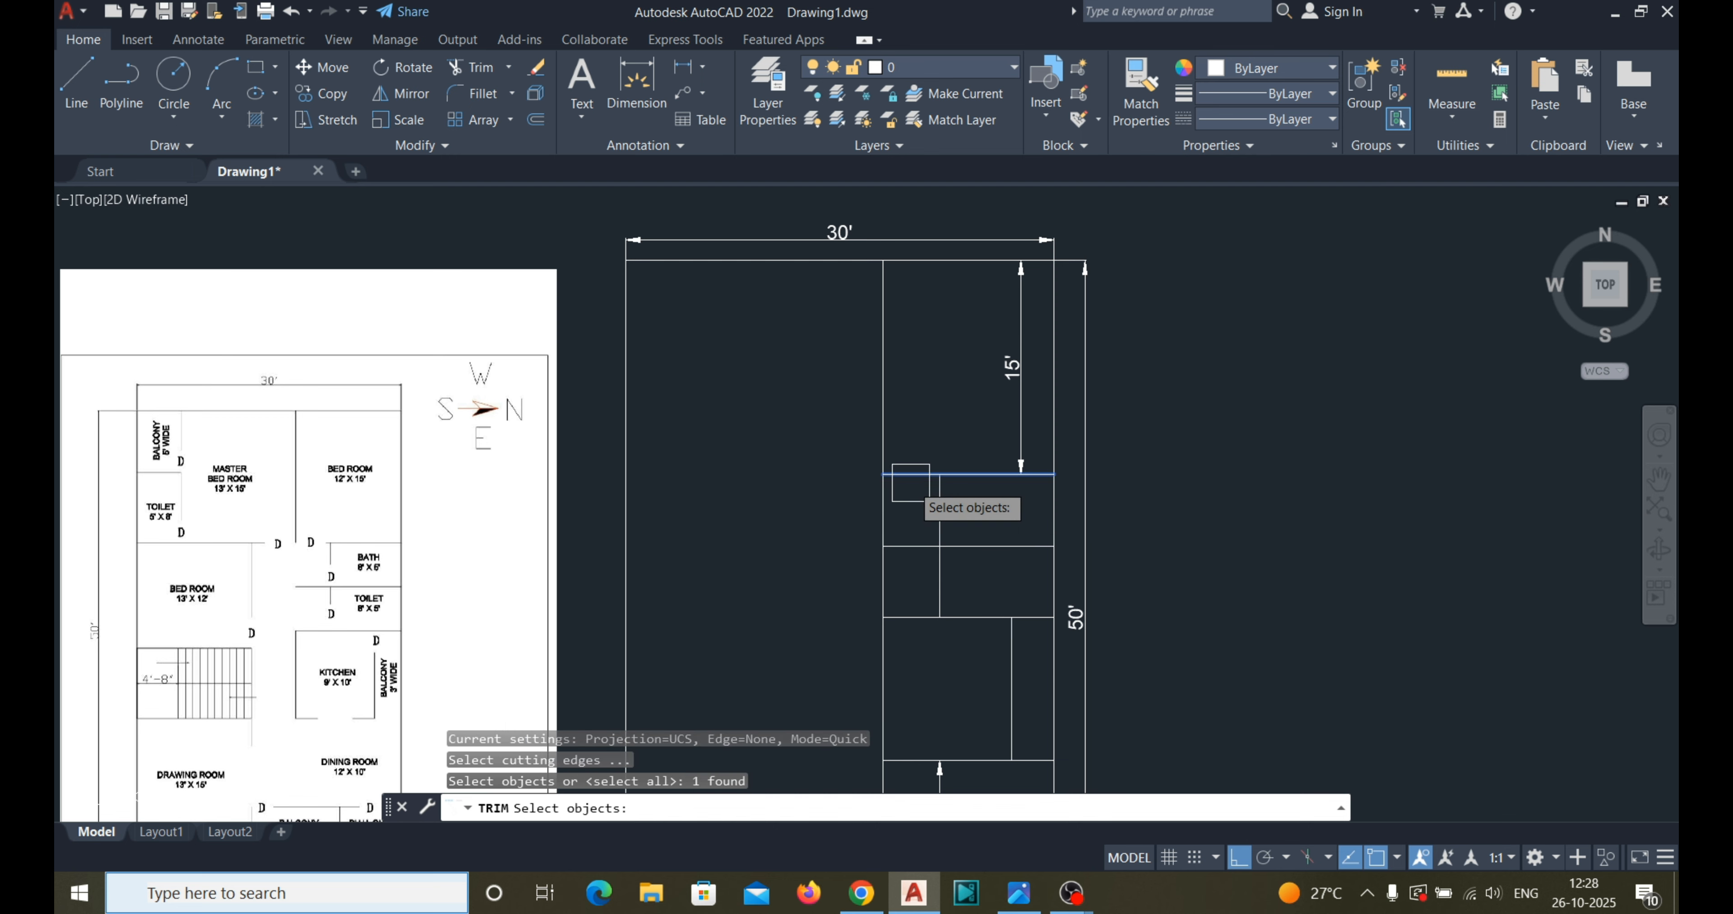
{"action": "key", "text": "Return"}
{"action": "left_click", "coordinate": [888, 506]}
{"action": "key", "text": "Escape"}
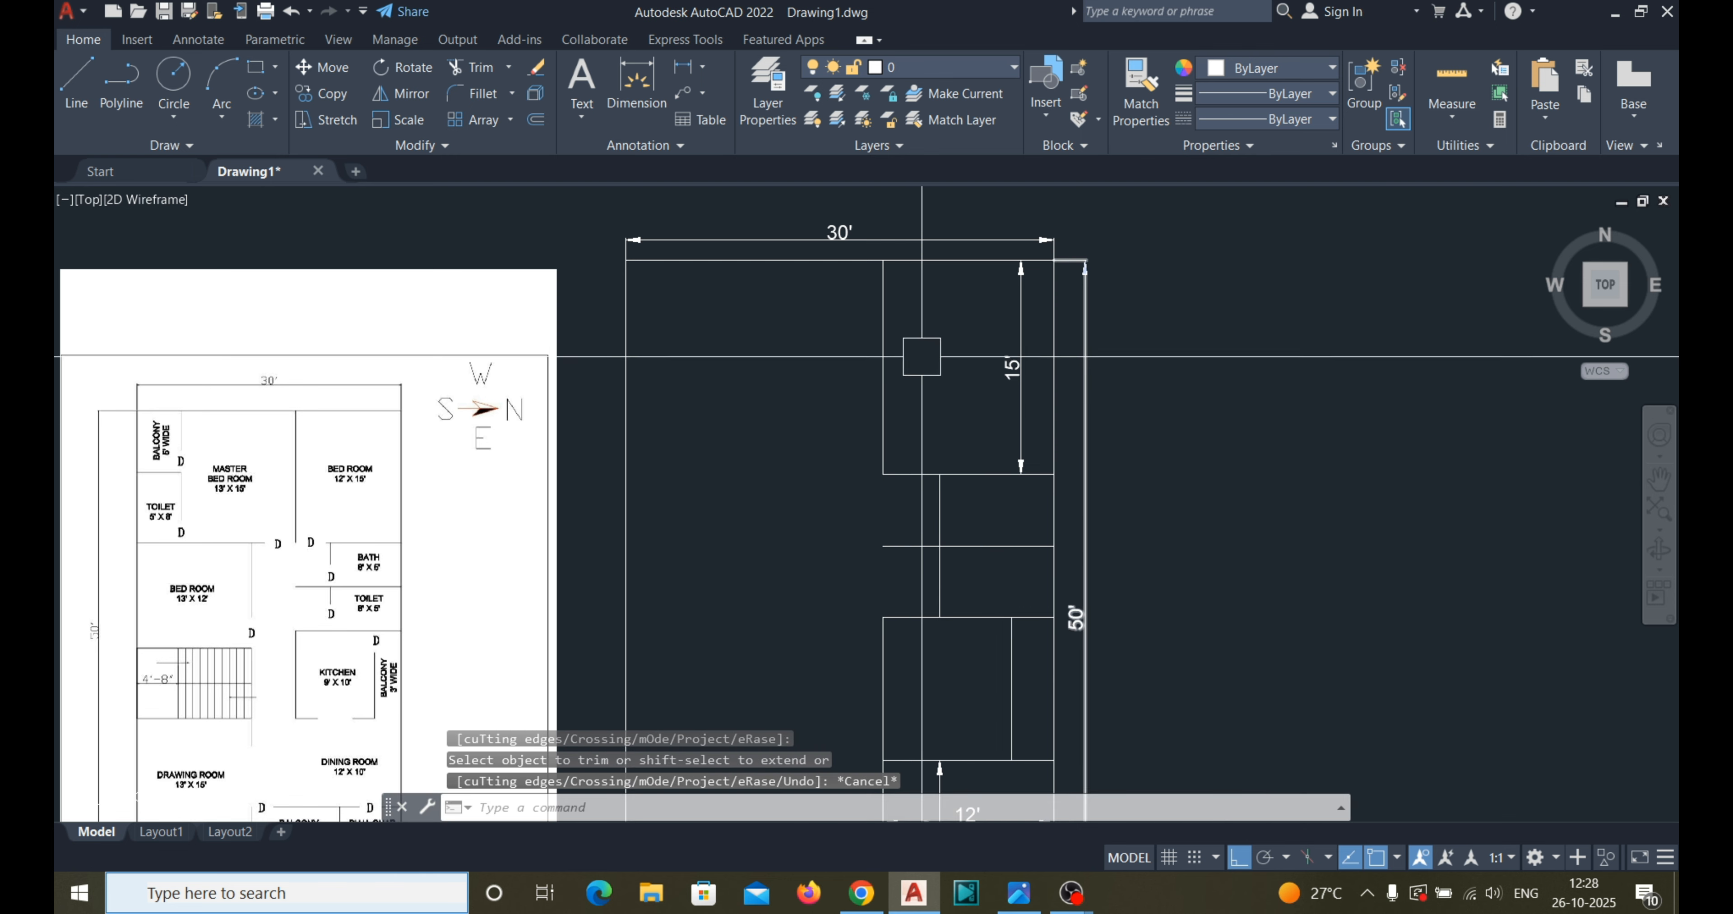
Add a horizontal linear dimension for the upper-right bedroom's width between its side walls.
{"action": "left_click", "coordinate": [683, 67]}
{"action": "left_click", "coordinate": [881, 386]}
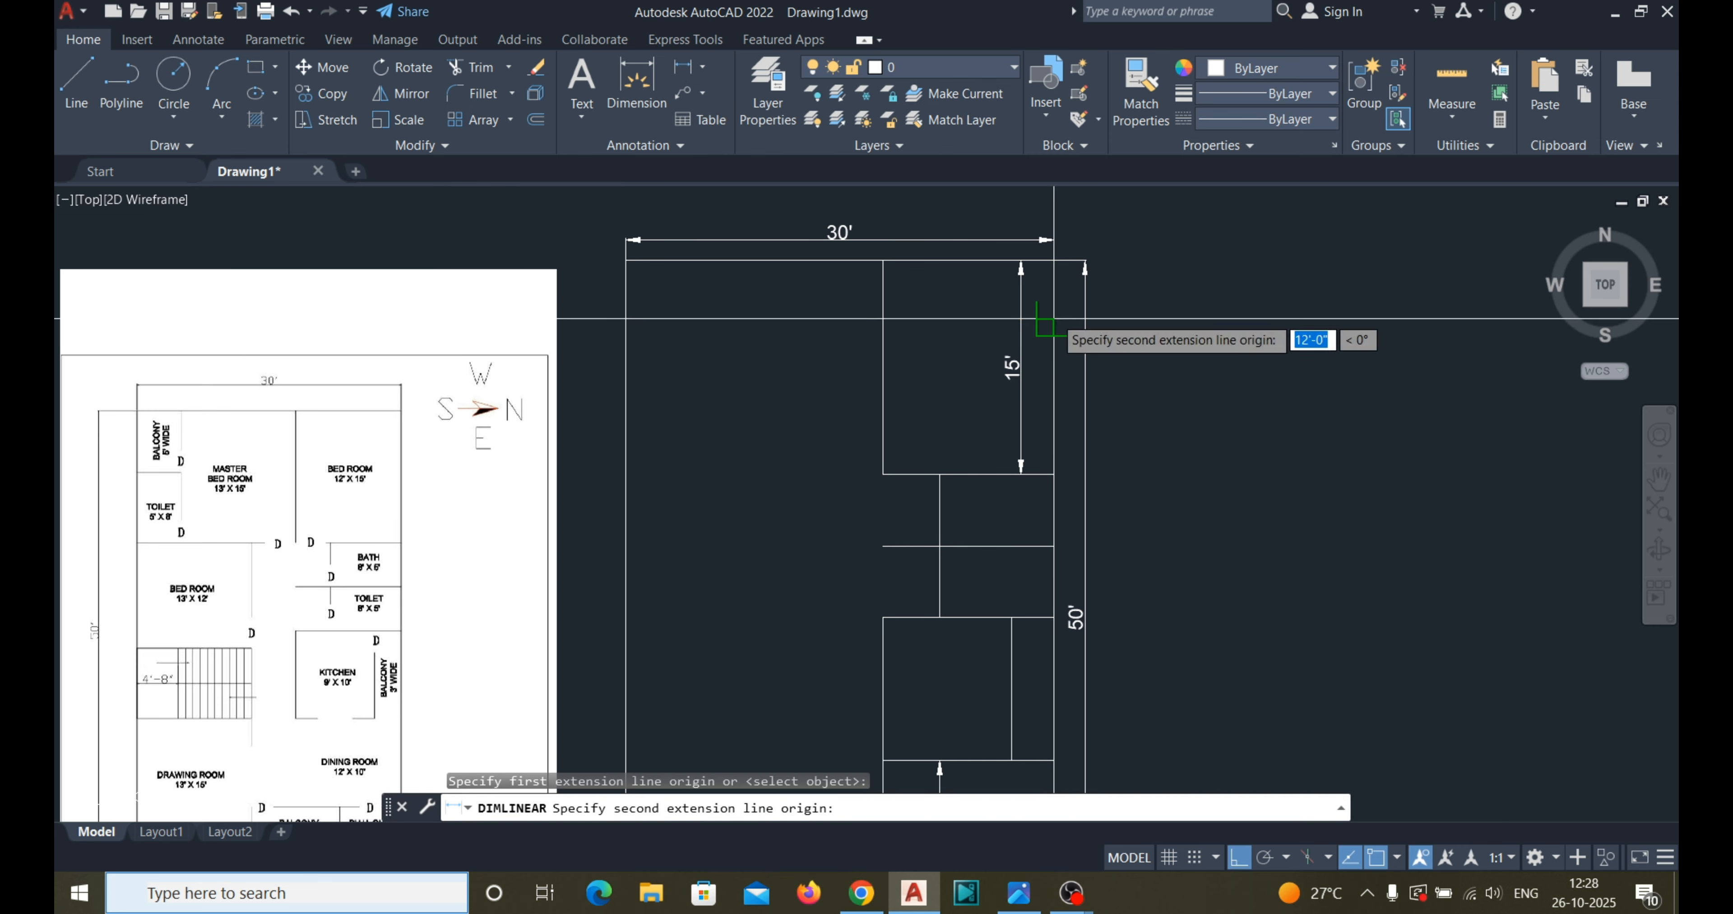
{"action": "left_click", "coordinate": [1053, 325]}
{"action": "left_click", "coordinate": [935, 326]}
Offset the upper-right bedroom's left wall 13' to the left for the master bedroom's left wall.
{"action": "scroll", "coordinate": [208, 493], "scroll_direction": "up", "scroll_amount": 5}
{"action": "scroll", "coordinate": [292, 484], "scroll_direction": "down", "scroll_amount": 5}
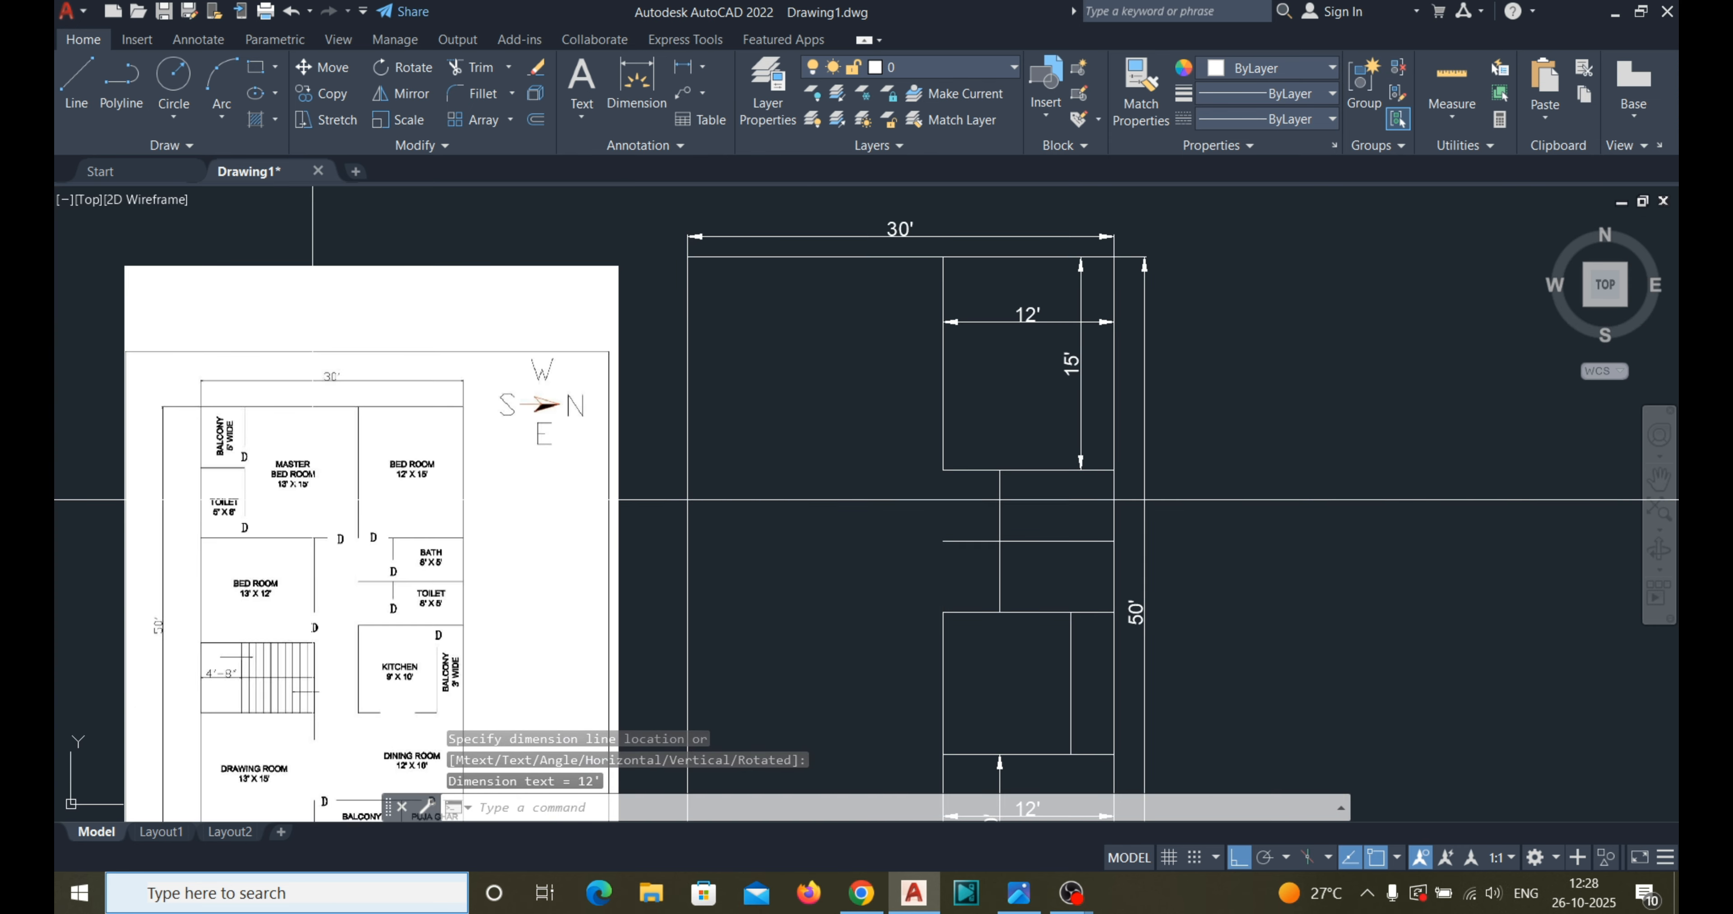
{"action": "scroll", "coordinate": [262, 464], "scroll_direction": "up", "scroll_amount": 4}
{"action": "scroll", "coordinate": [238, 485], "scroll_direction": "down", "scroll_amount": 2}
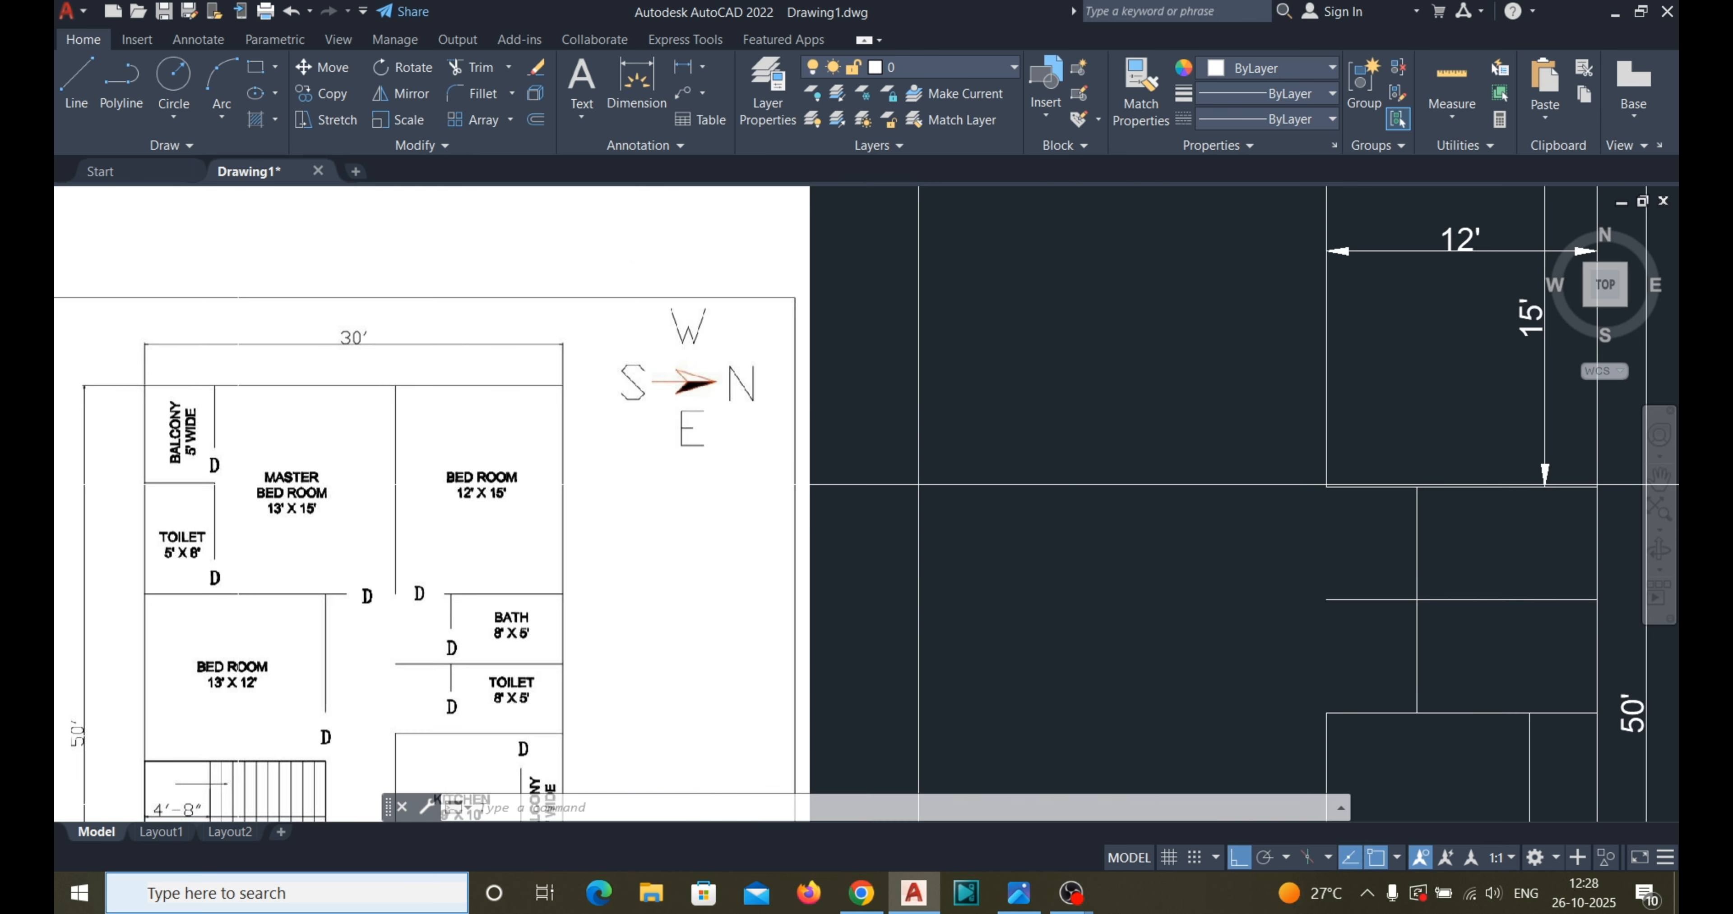
{"action": "scroll", "coordinate": [480, 494], "scroll_direction": "down", "scroll_amount": 3}
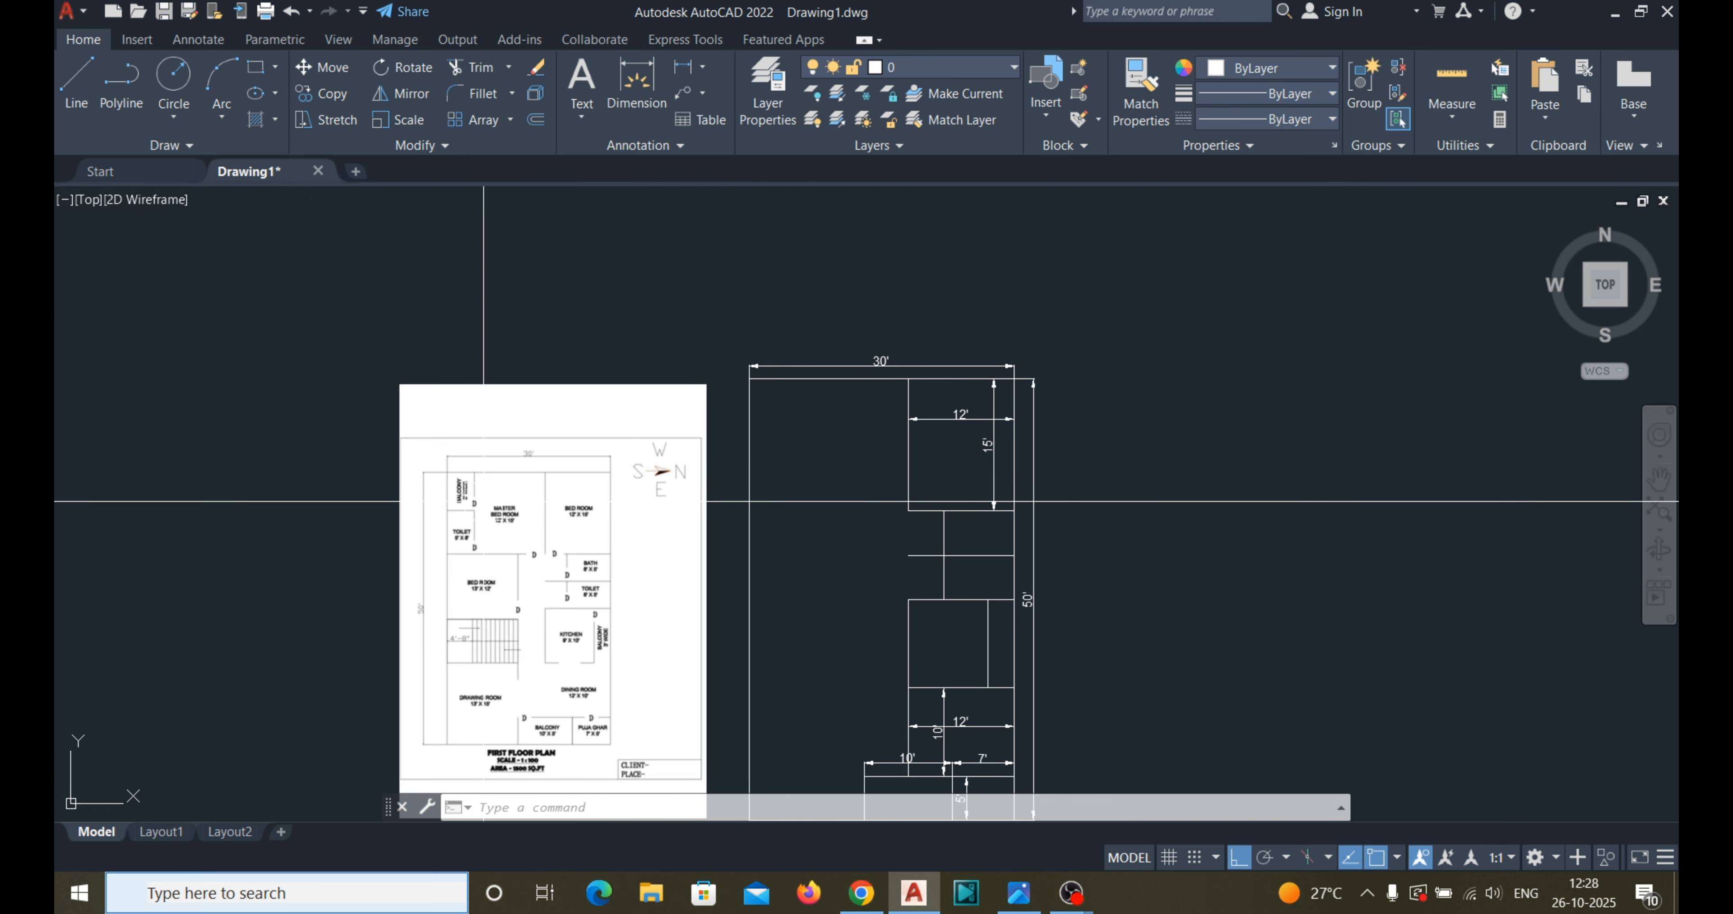
{"action": "type", "text": "o"}
{"action": "key", "text": "Return"}
{"action": "type", "text": "13'"}
{"action": "key", "text": "Return"}
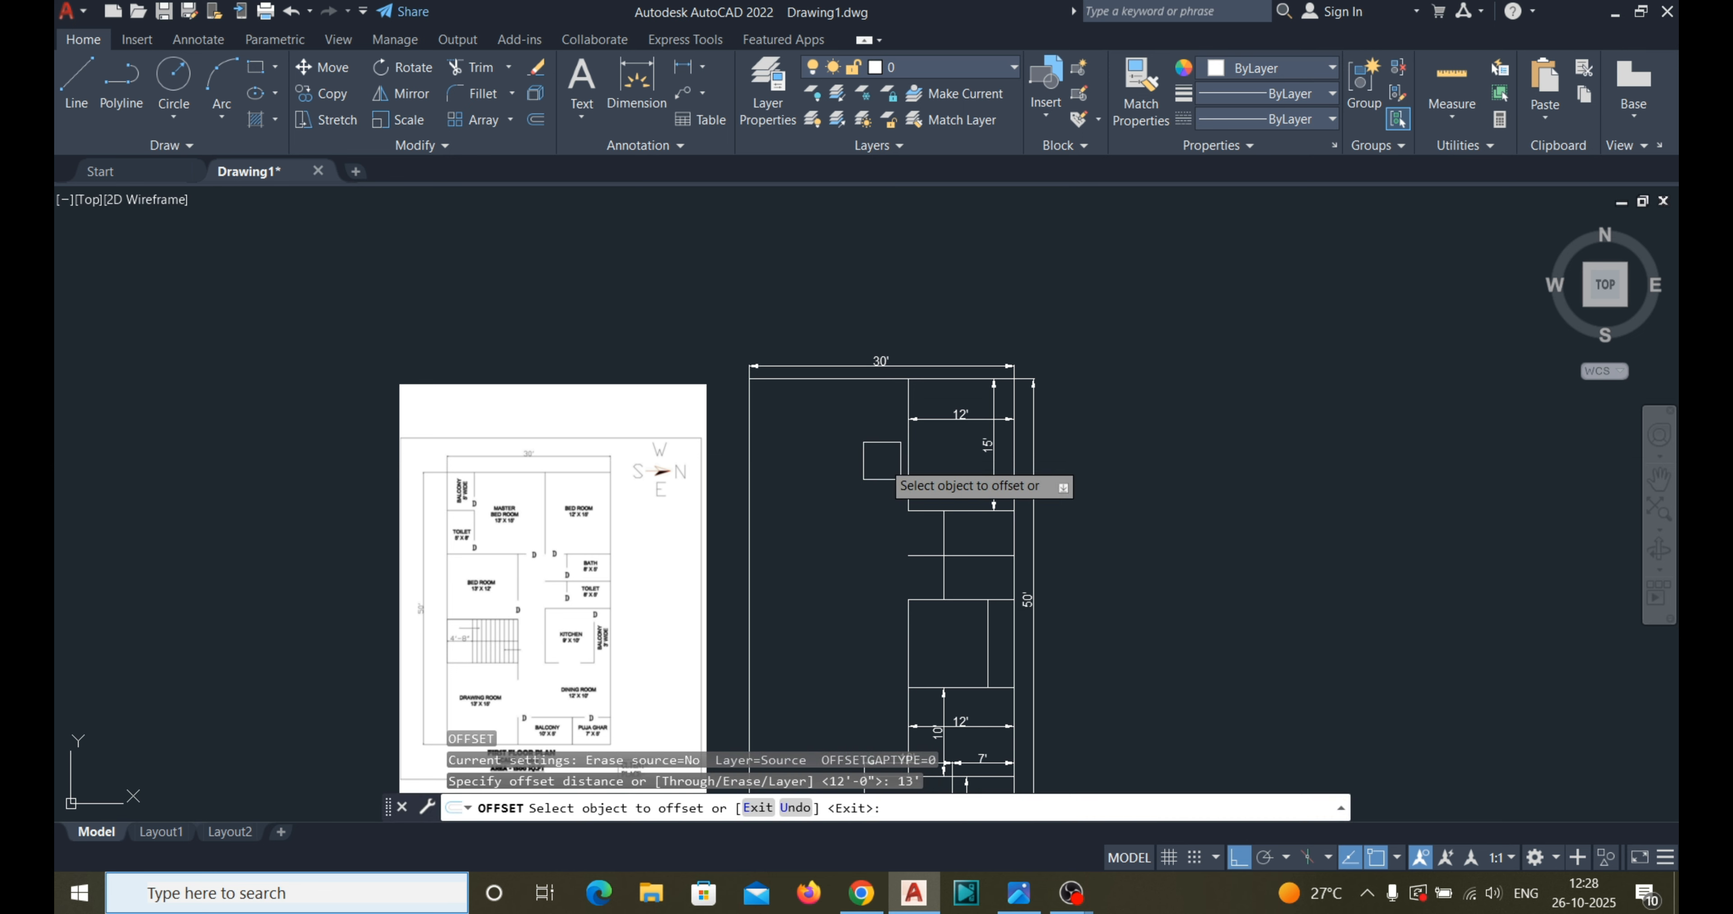
{"action": "left_click", "coordinate": [908, 464]}
{"action": "left_click", "coordinate": [808, 467]}
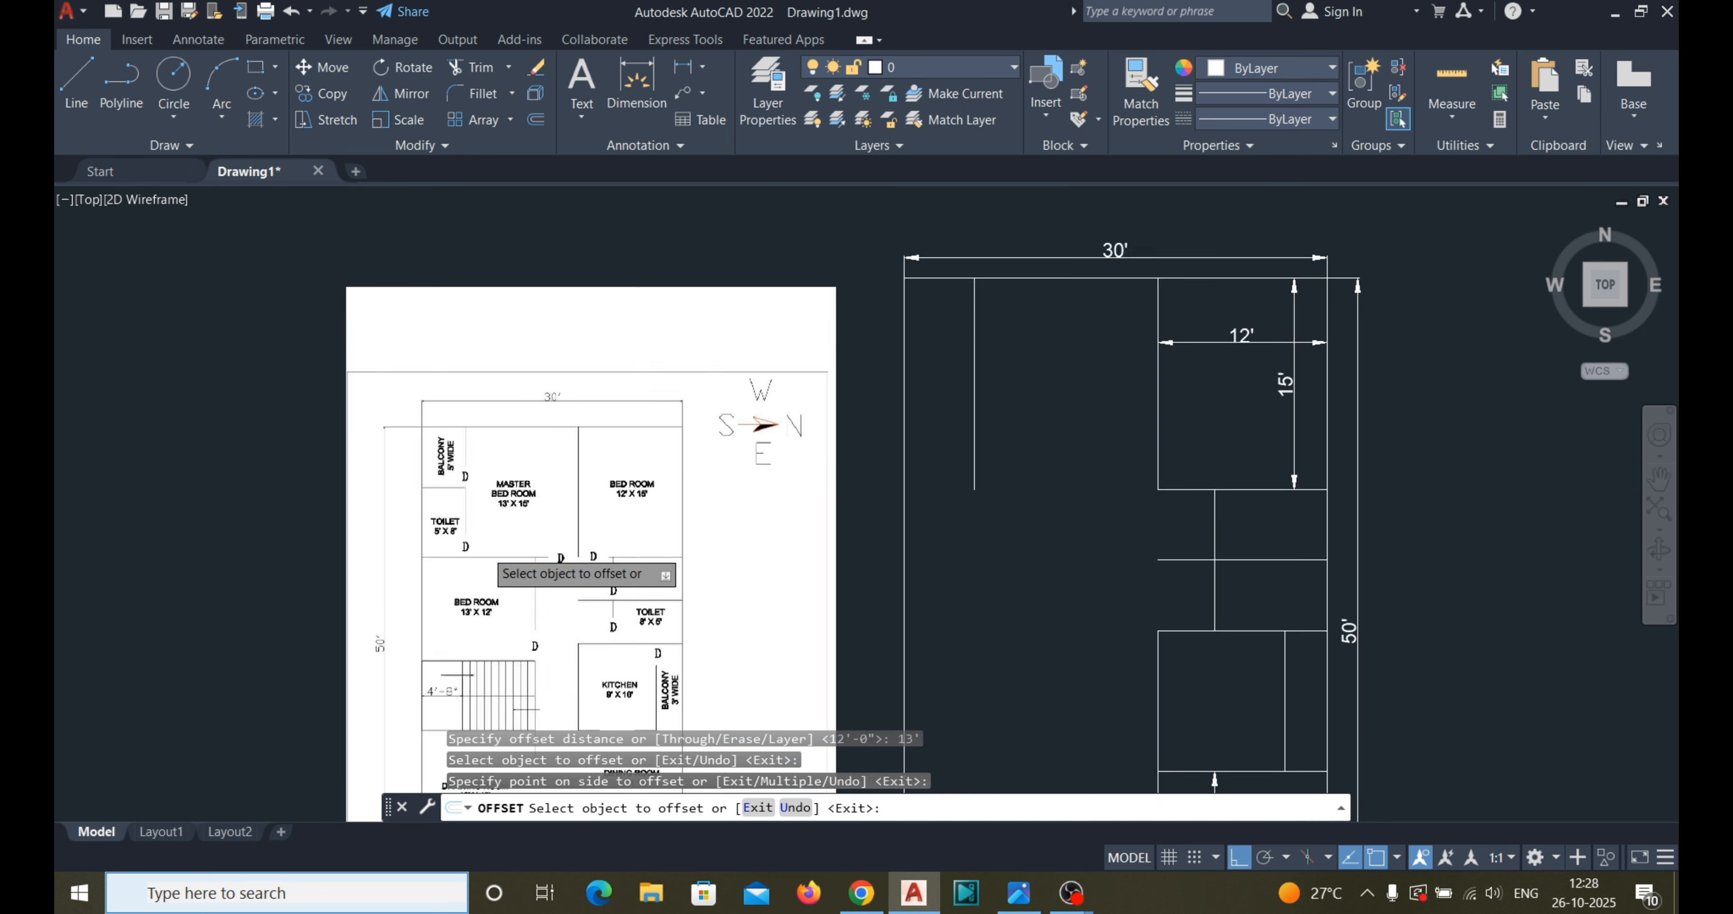
Extend the upper-right bedroom's bottom wall leftward to the plan's outer left wall to close the master bedroom's bottom side.
{"action": "scroll", "coordinate": [513, 502], "scroll_direction": "up", "scroll_amount": 4}
{"action": "scroll", "coordinate": [540, 501], "scroll_direction": "down", "scroll_amount": 4}
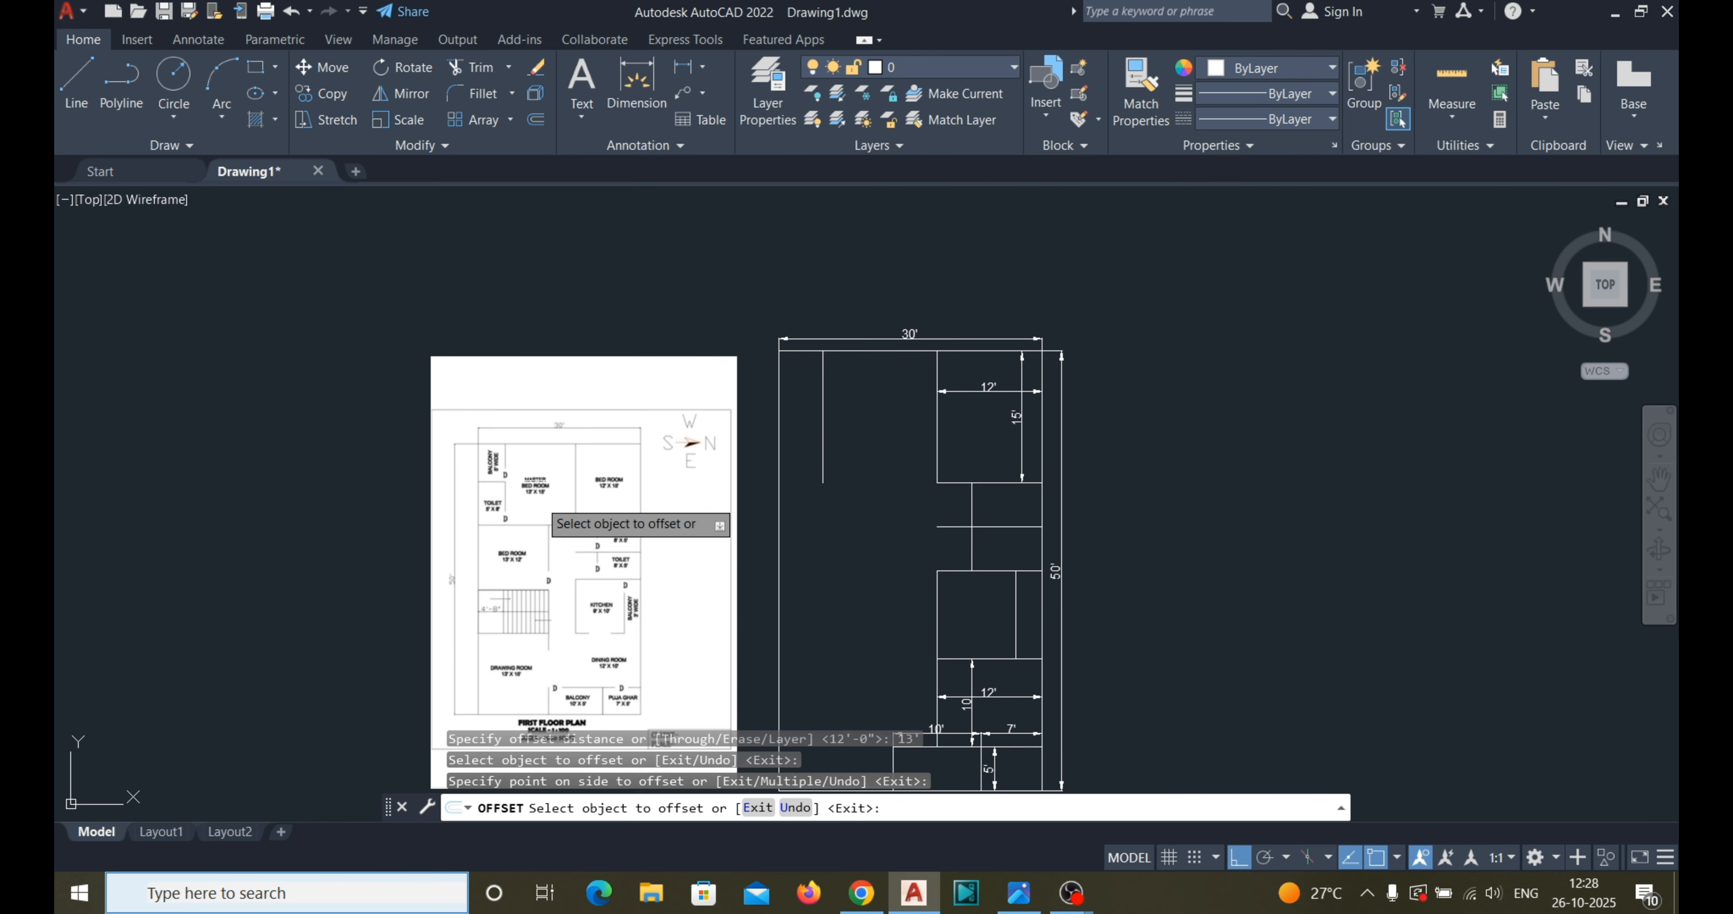
{"action": "scroll", "coordinate": [1004, 493], "scroll_direction": "up", "scroll_amount": 5}
{"action": "scroll", "coordinate": [878, 491], "scroll_direction": "down", "scroll_amount": 4}
{"action": "key", "text": "Escape"}
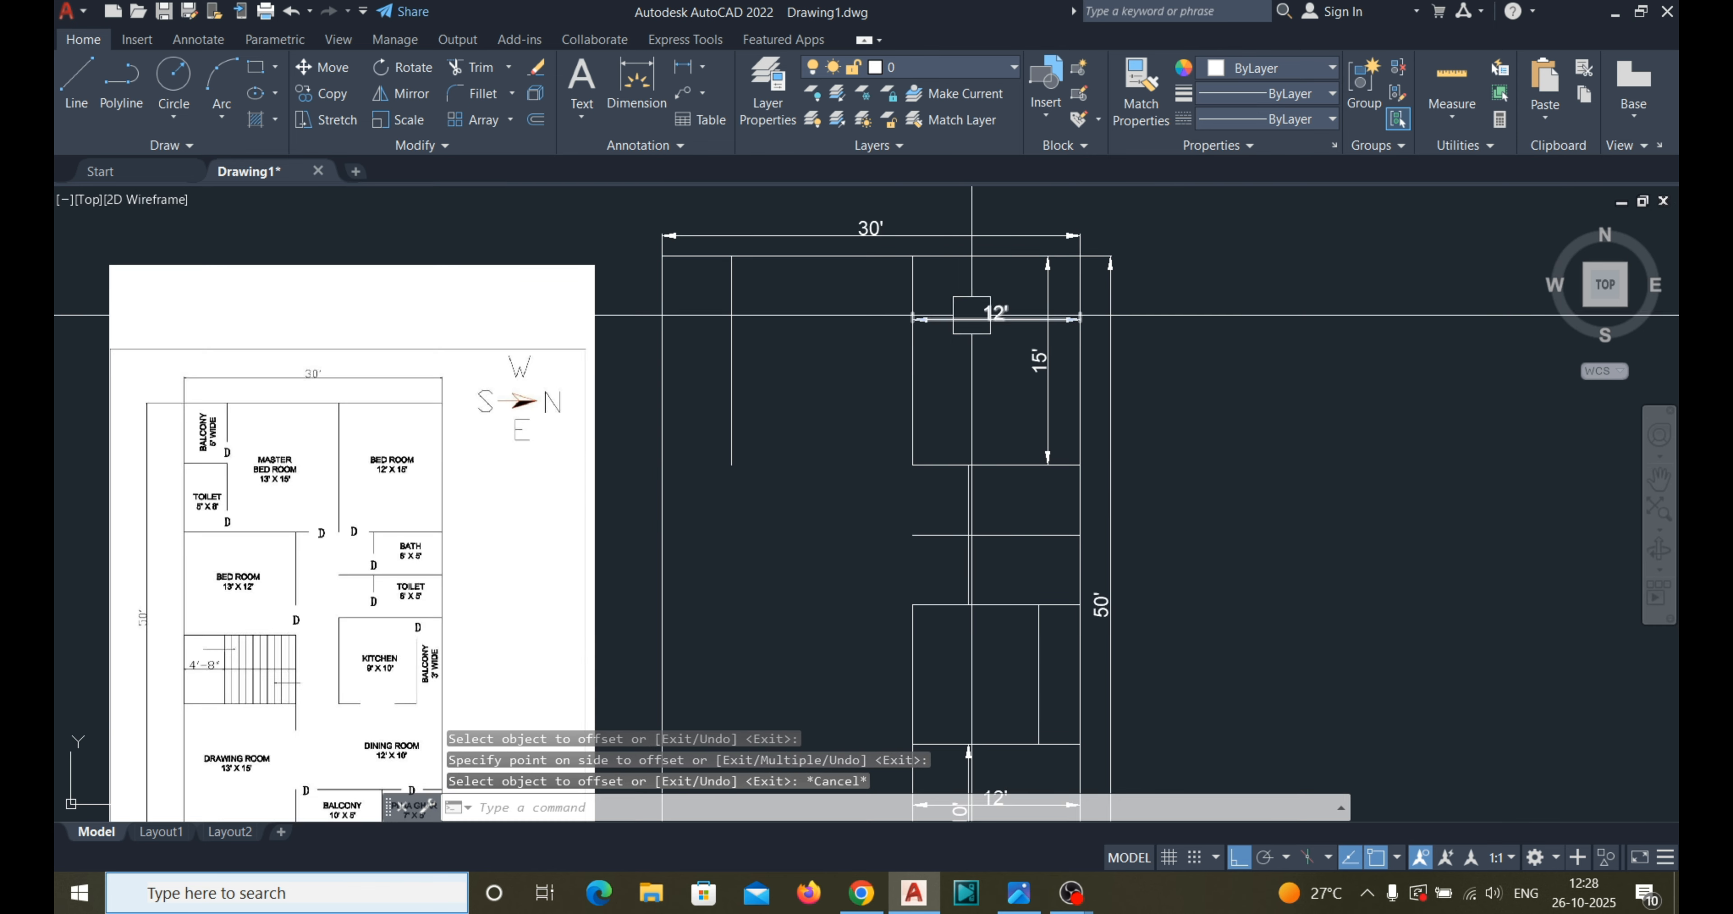
{"action": "type", "text": "ex"}
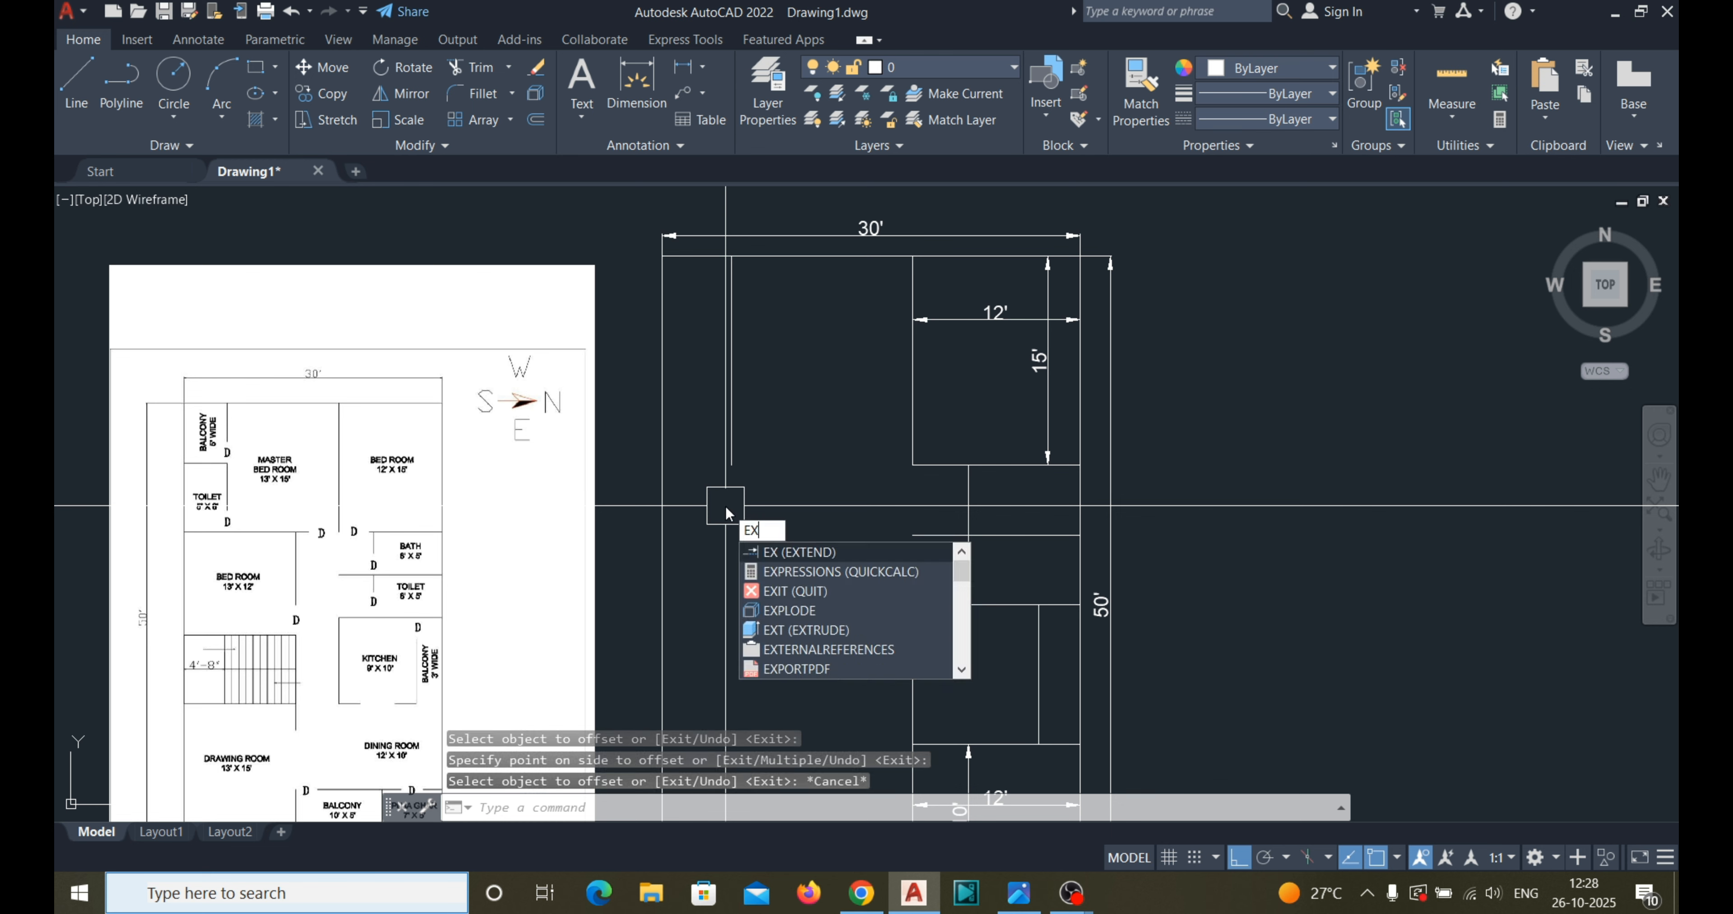
{"action": "key", "text": "Return"}
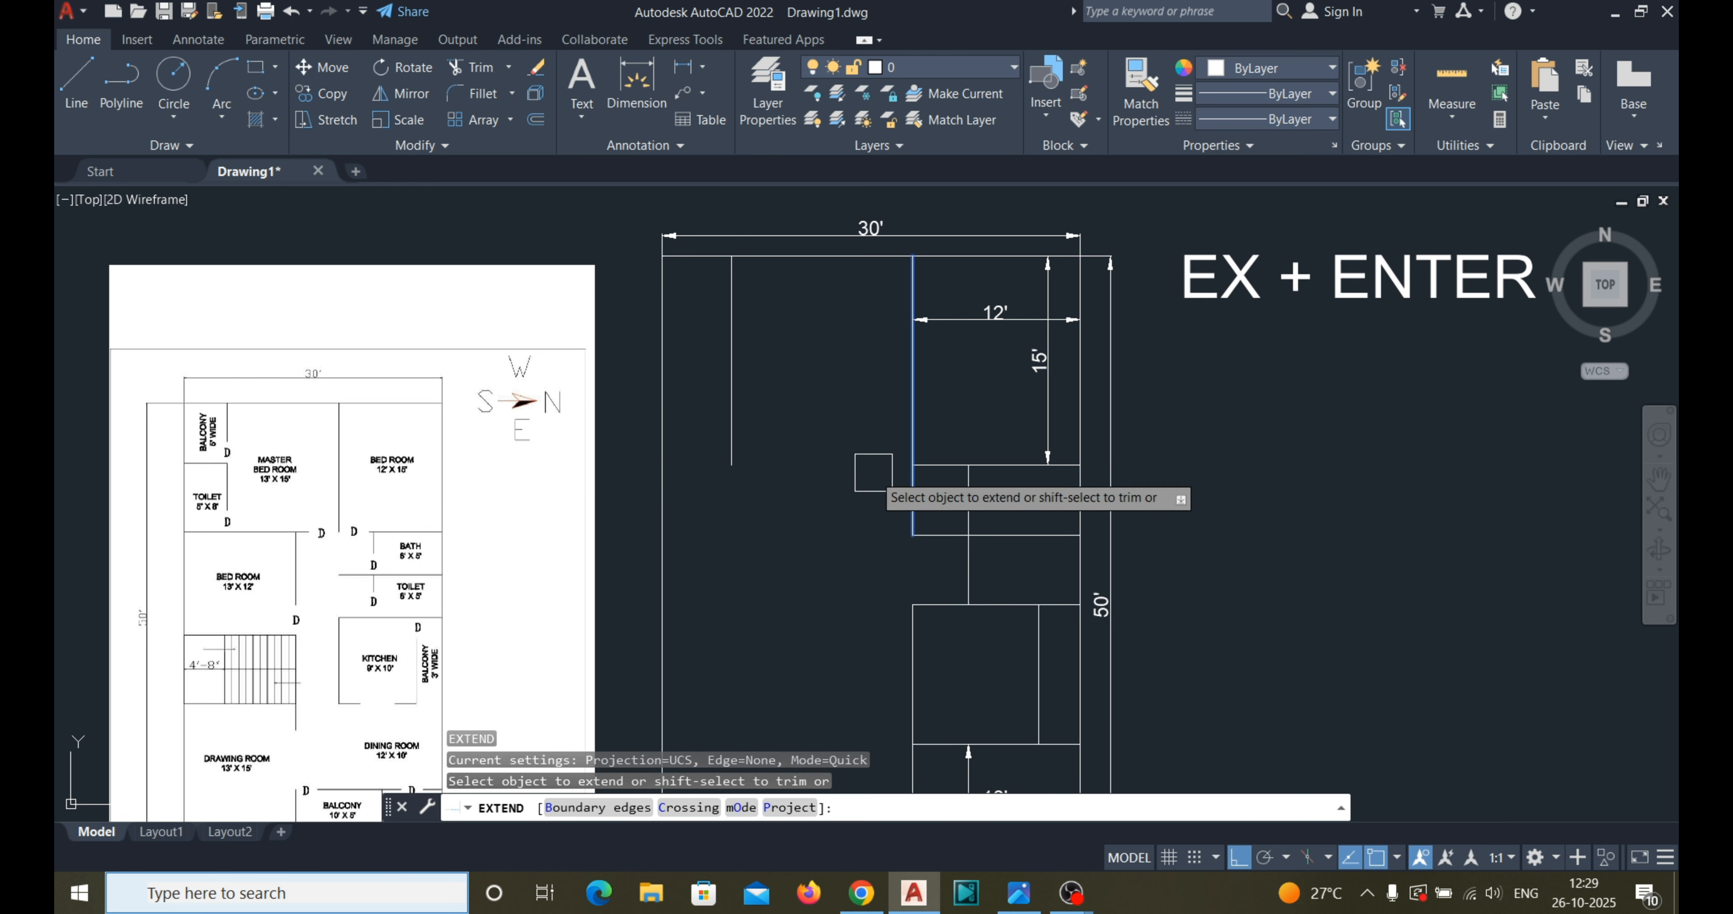
{"action": "left_click", "coordinate": [937, 465]}
{"action": "left_click", "coordinate": [763, 465]}
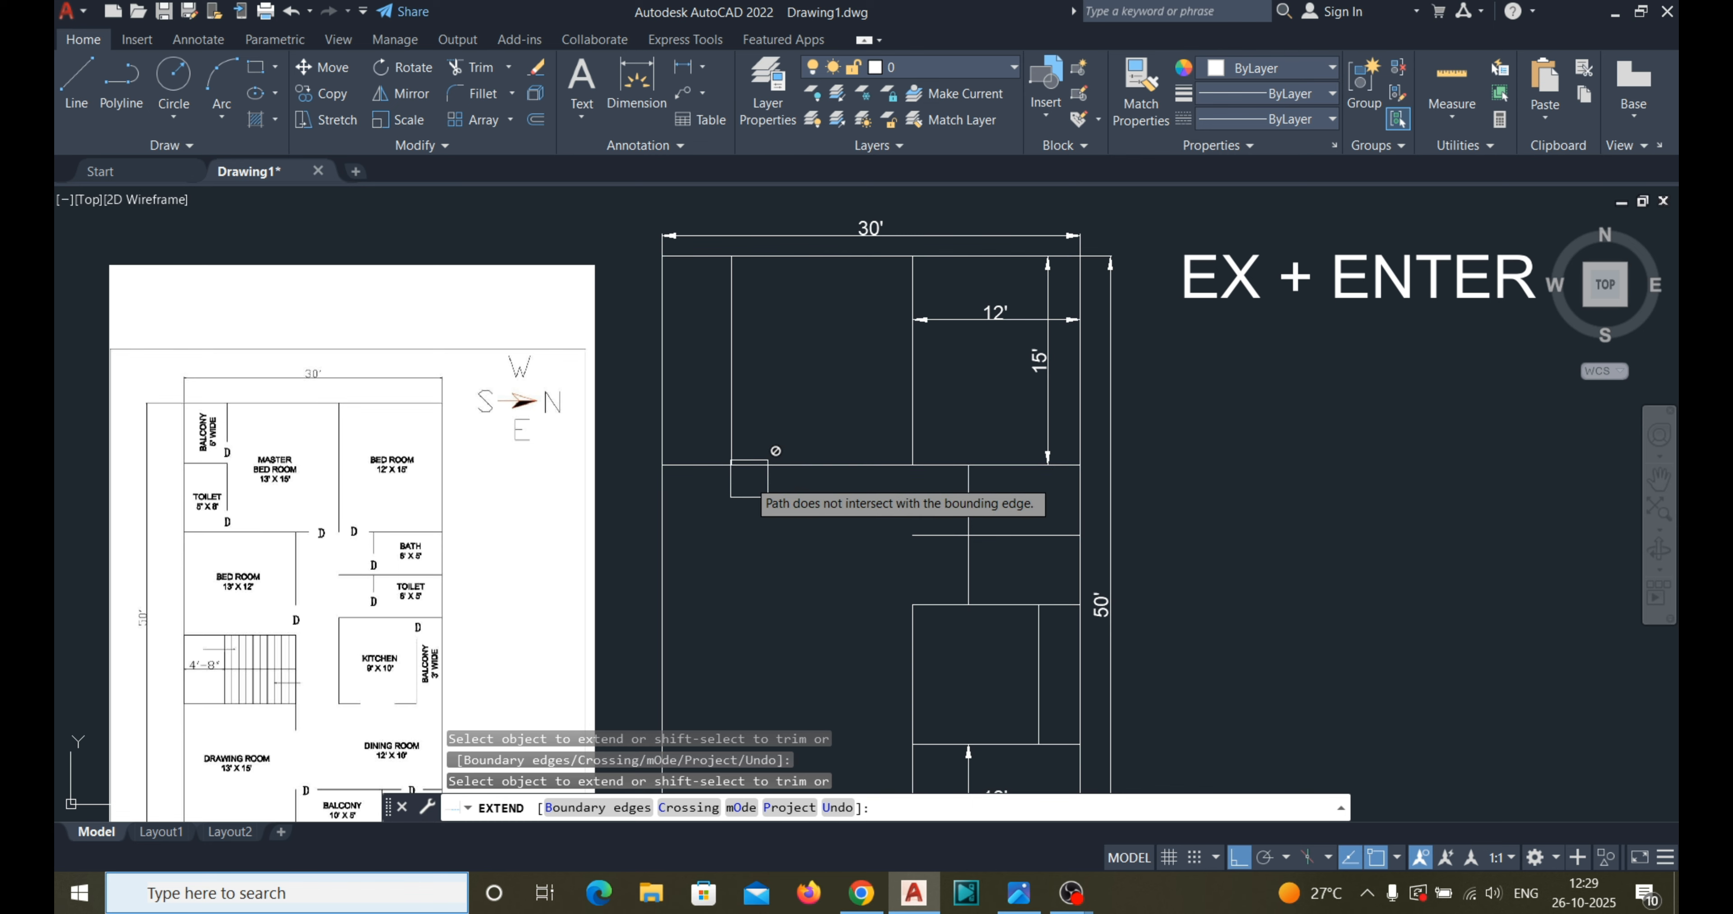
{"action": "key", "text": "Escape"}
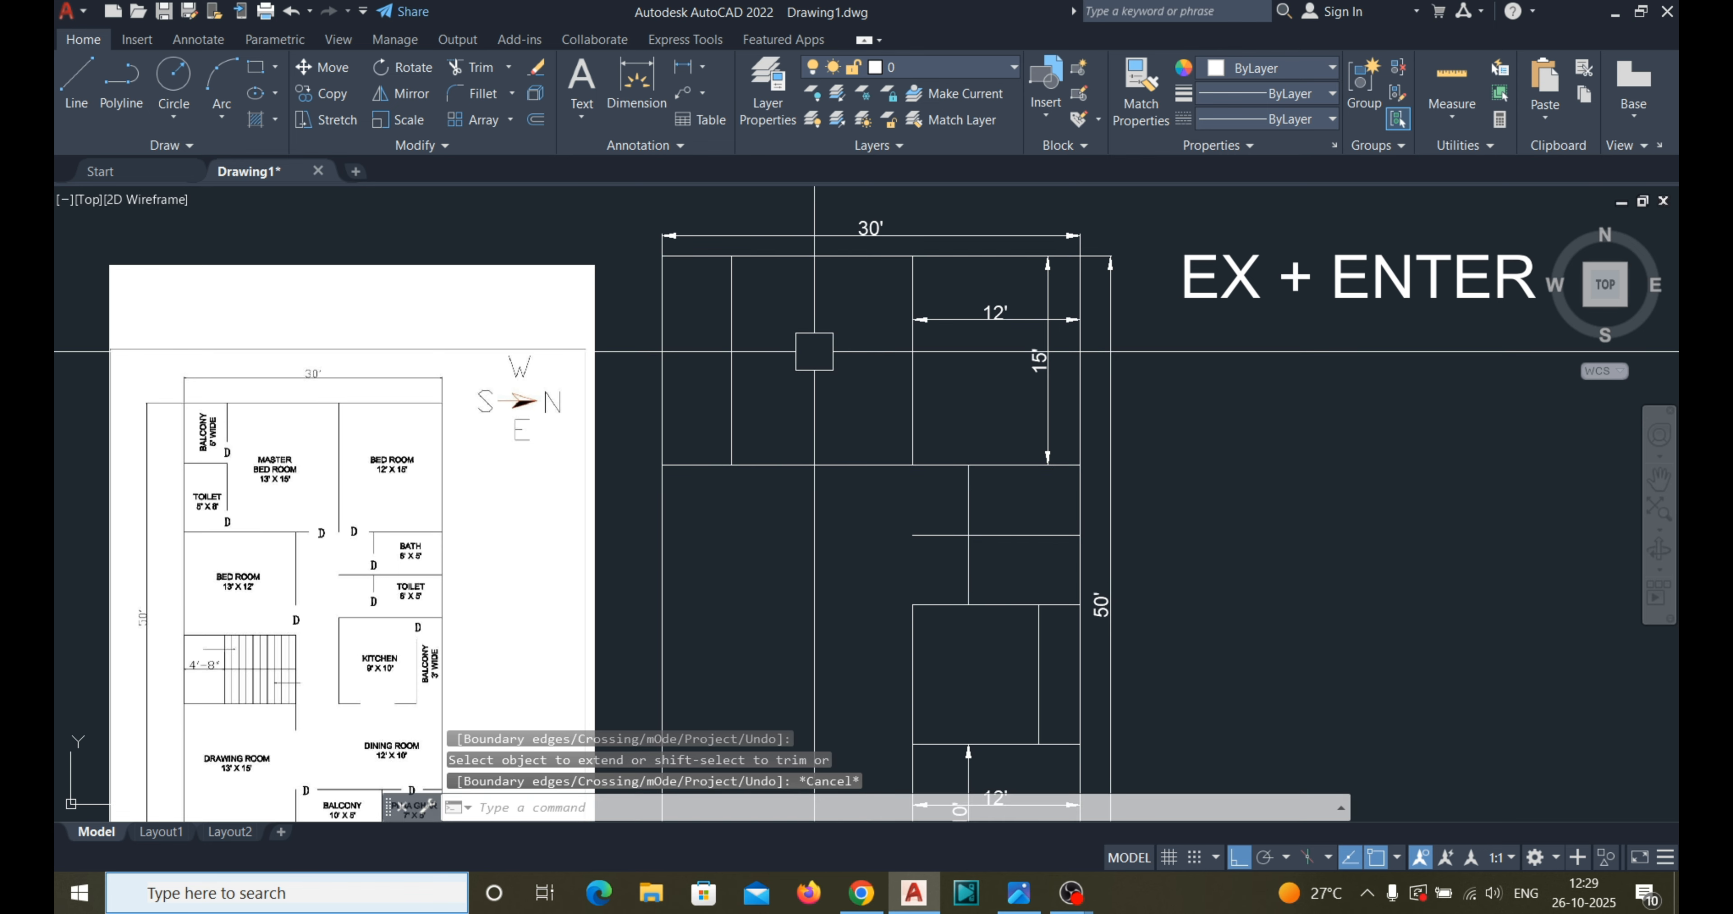
Add a horizontal linear dimension for the master bedroom's width between its side walls.
{"action": "key", "text": "Return"}
{"action": "key", "text": "Escape"}
{"action": "left_click", "coordinate": [684, 66]}
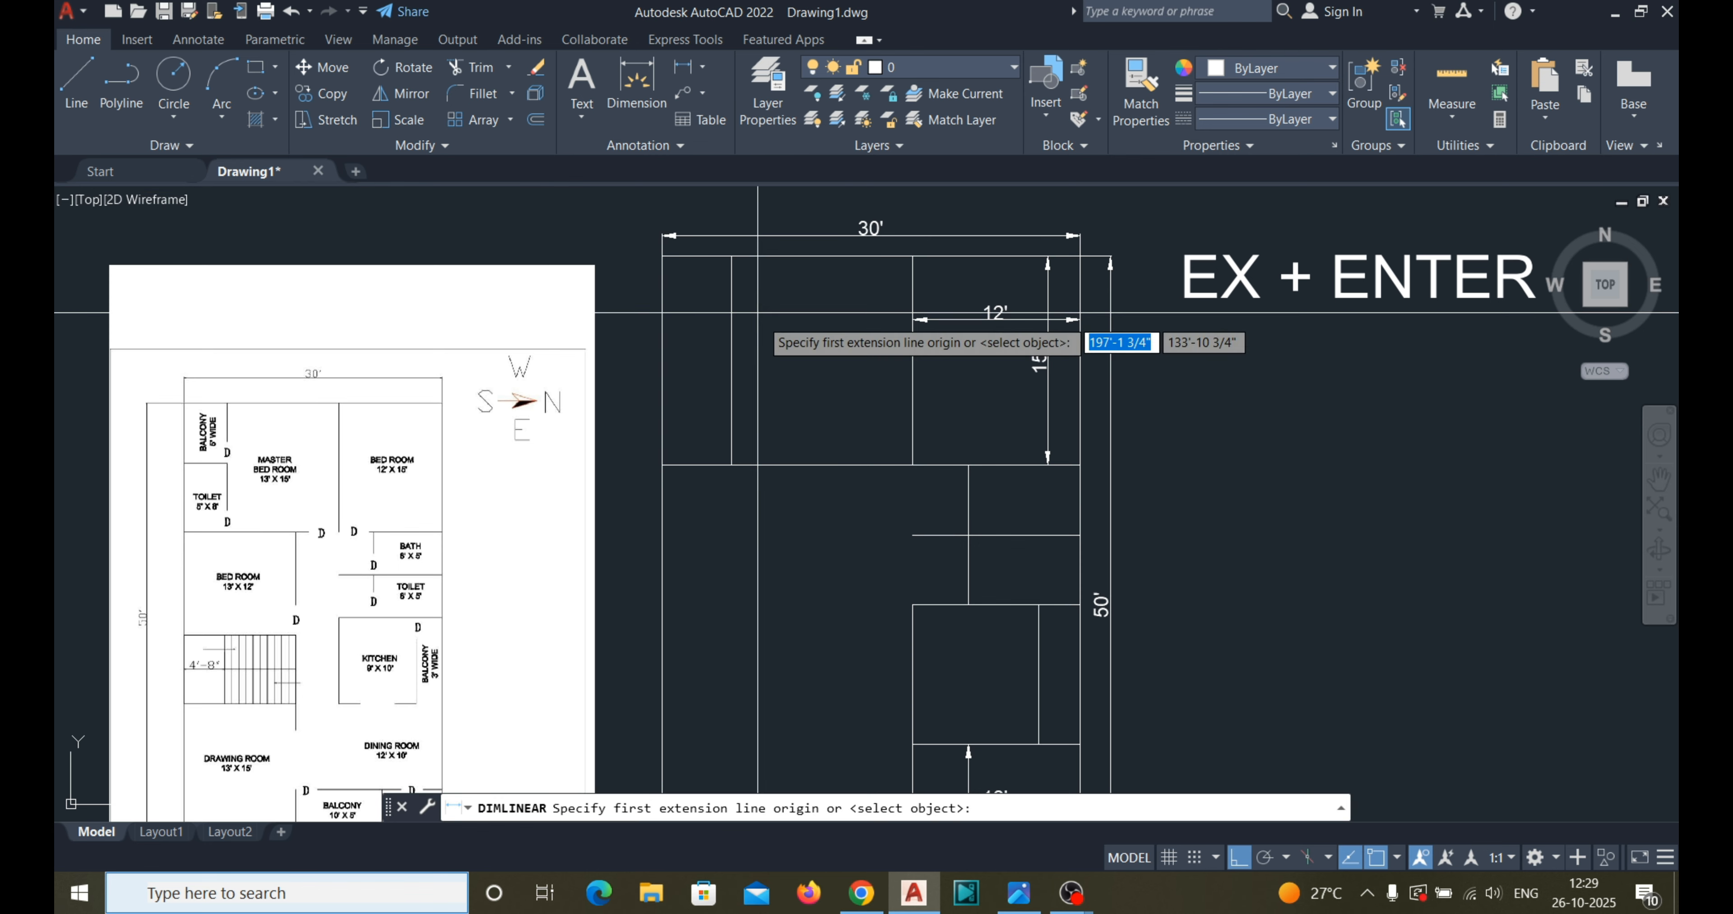
{"action": "left_click", "coordinate": [731, 360]}
{"action": "left_click", "coordinate": [868, 362]}
{"action": "left_click", "coordinate": [867, 349]}
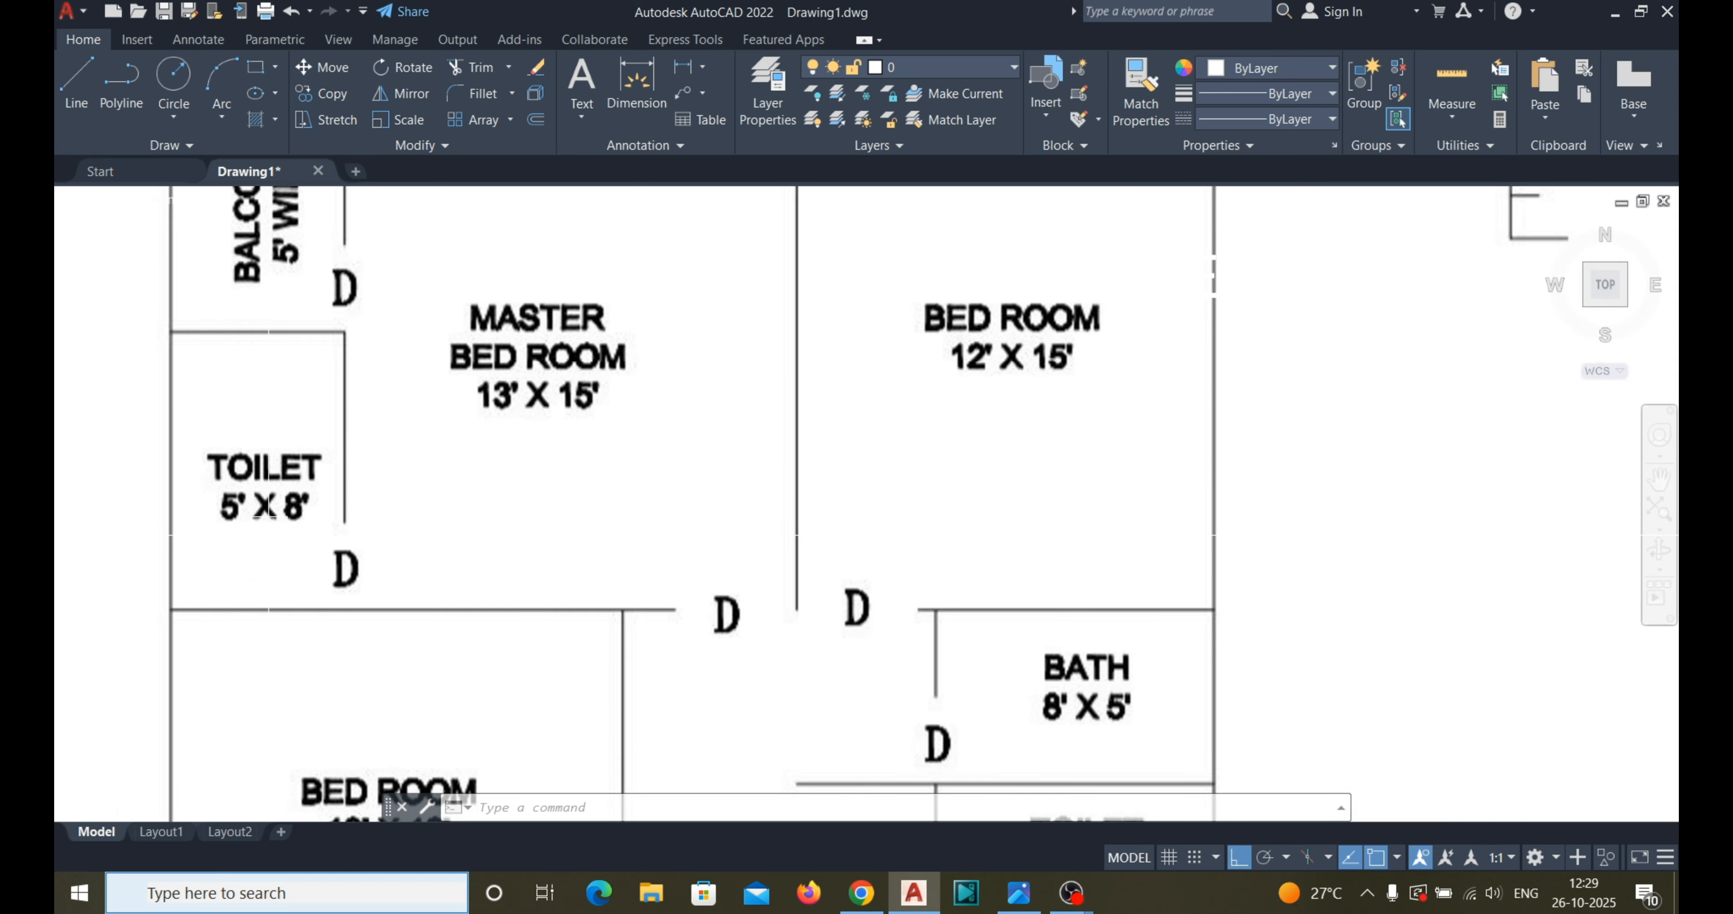
Add a horizontal linear dimension for the balcony and toilet strip's width, between the outer left wall and the master bedroom.
{"action": "scroll", "coordinate": [804, 458], "scroll_direction": "down", "scroll_amount": 2}
{"action": "scroll", "coordinate": [900, 340], "scroll_direction": "up", "scroll_amount": 1}
{"action": "scroll", "coordinate": [392, 508], "scroll_direction": "up", "scroll_amount": 2}
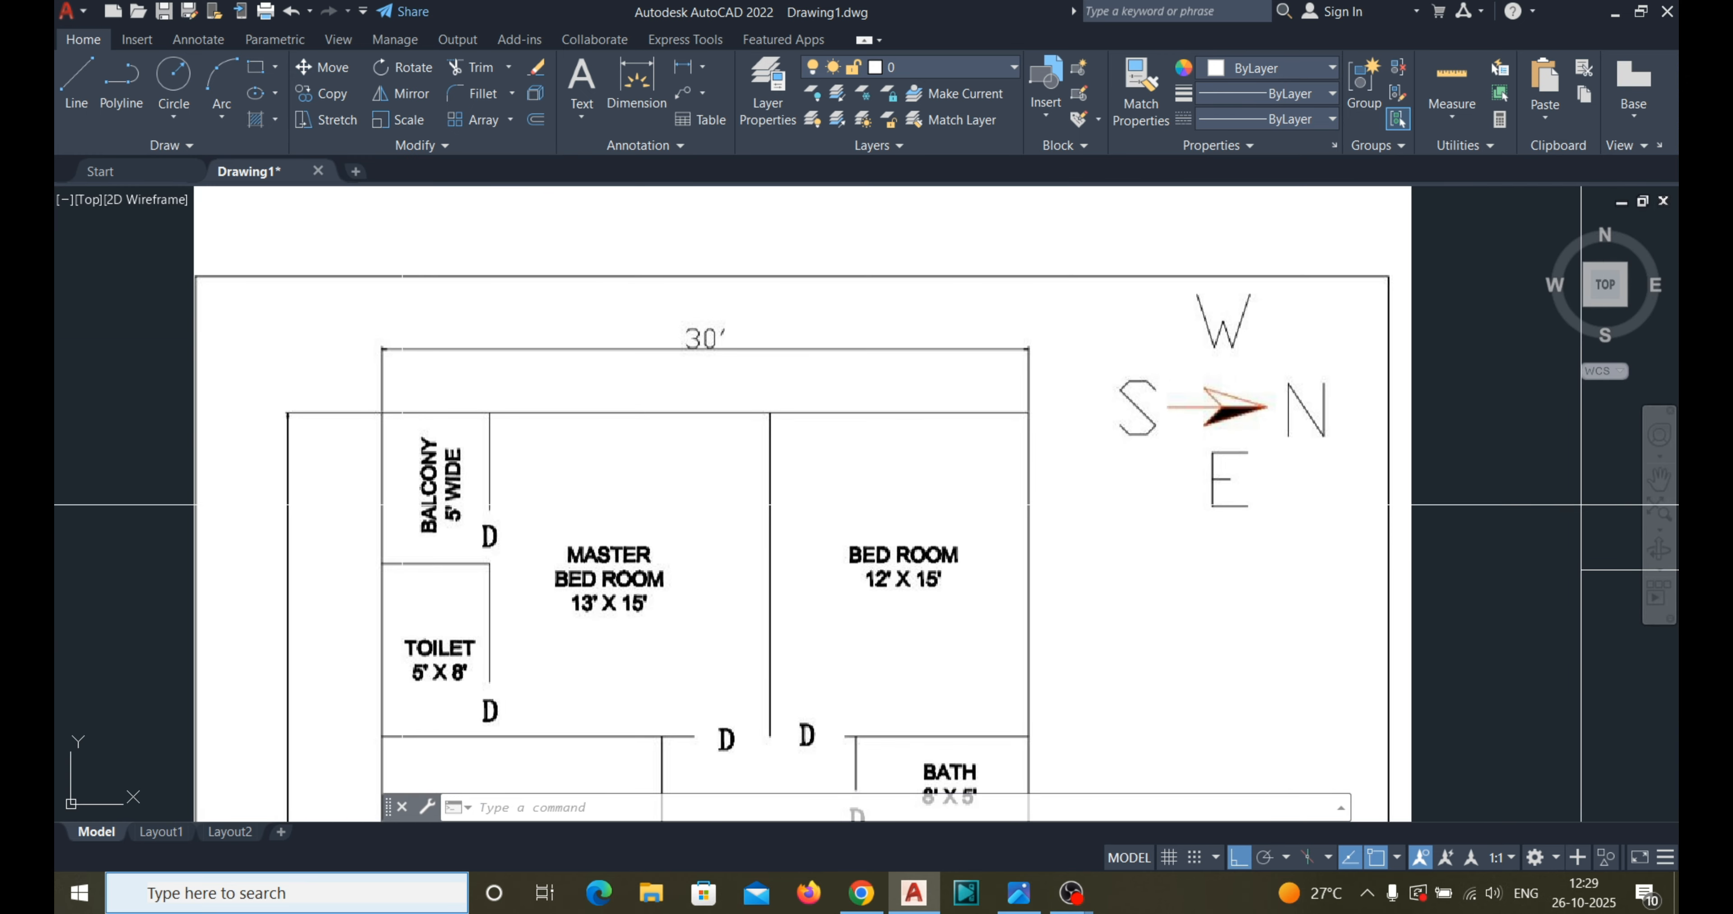
{"action": "scroll", "coordinate": [426, 521], "scroll_direction": "down", "scroll_amount": 1}
{"action": "mouse_move", "coordinate": [1188, 402]}
{"action": "middle_mouse_down"}
{"action": "mouse_move", "coordinate": [1176, 424]}
{"action": "mouse_move", "coordinate": [1123, 416]}
{"action": "middle_mouse_up"}
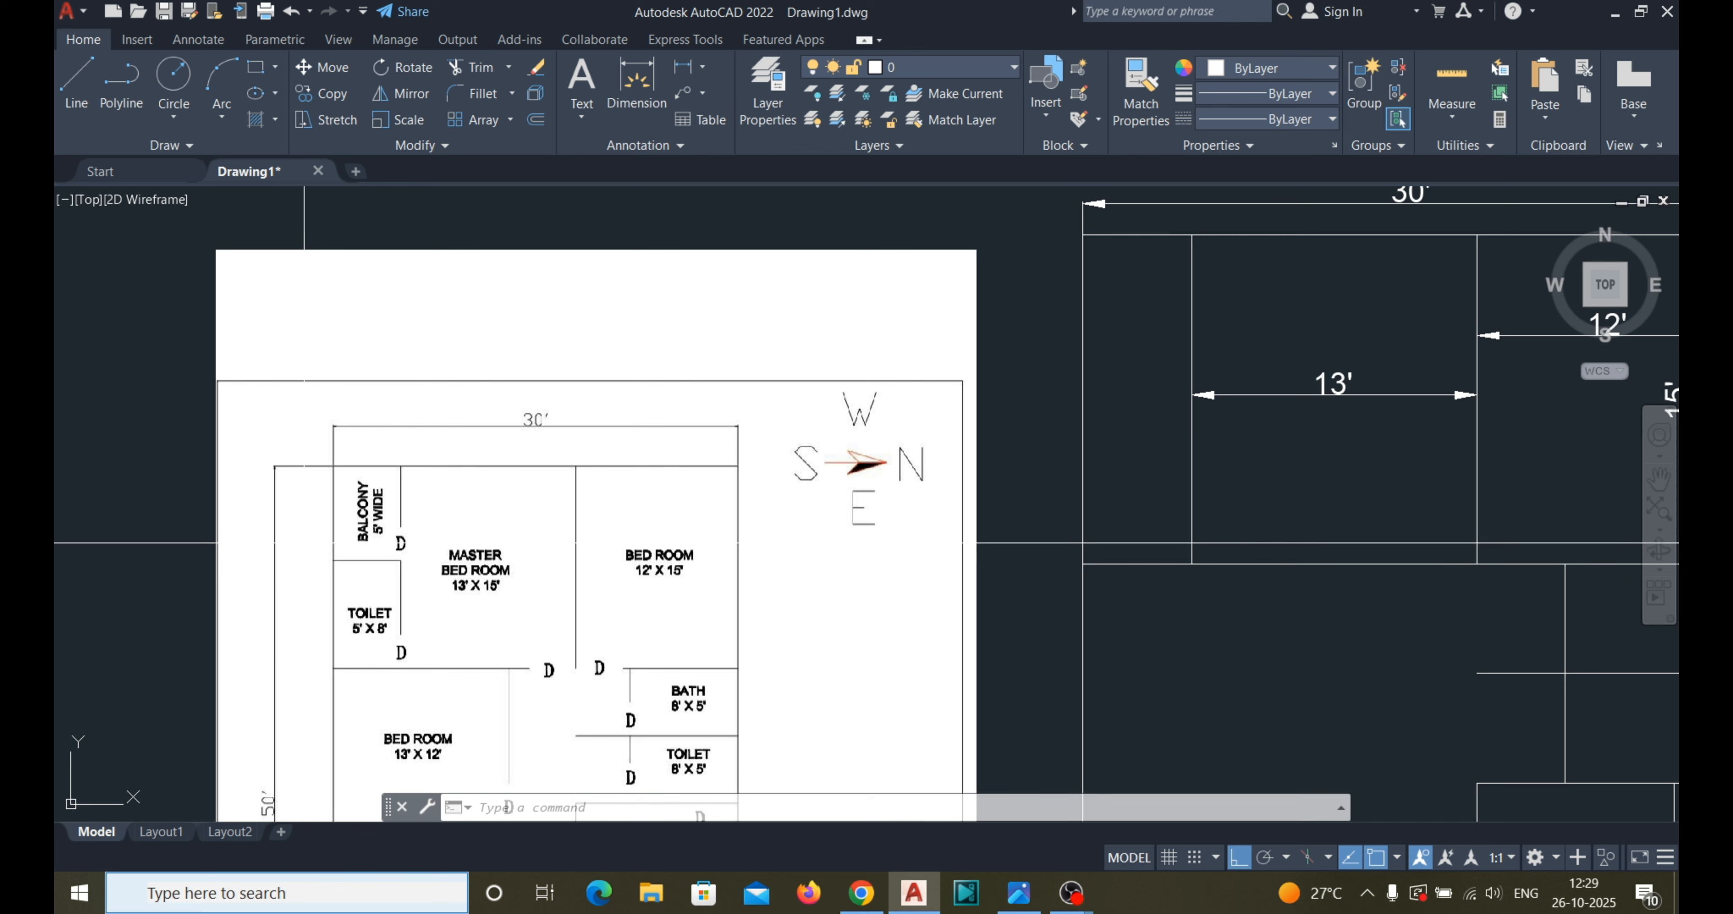
{"action": "scroll", "coordinate": [387, 586], "scroll_direction": "up", "scroll_amount": 4}
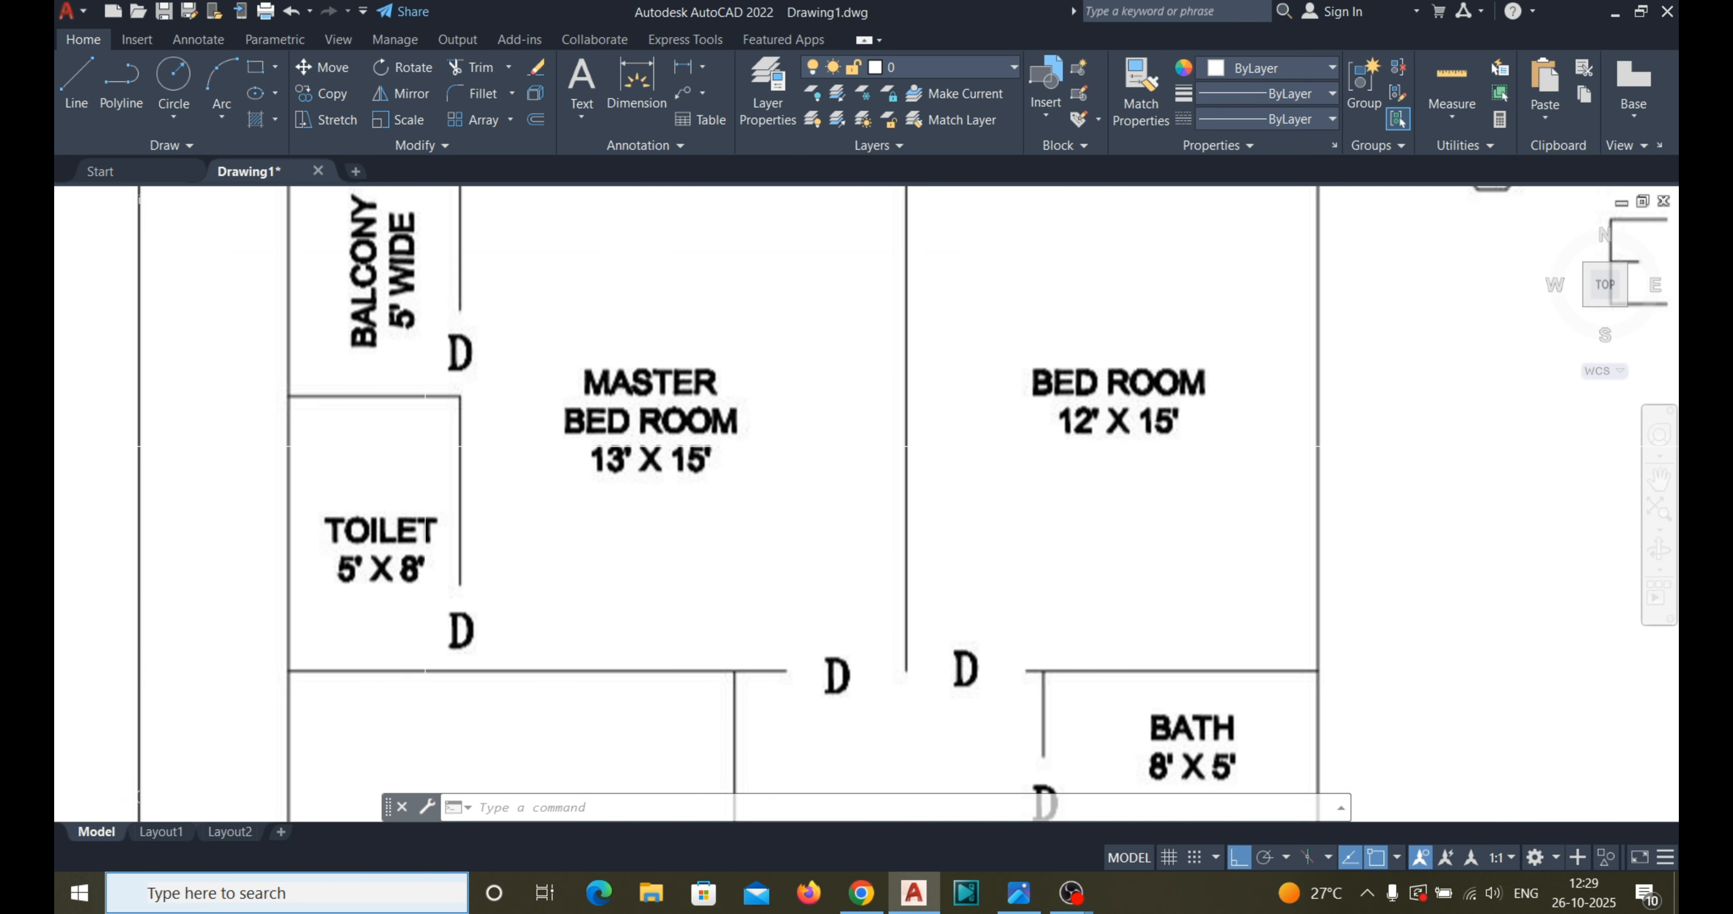
{"action": "scroll", "coordinate": [364, 622], "scroll_direction": "down", "scroll_amount": 5}
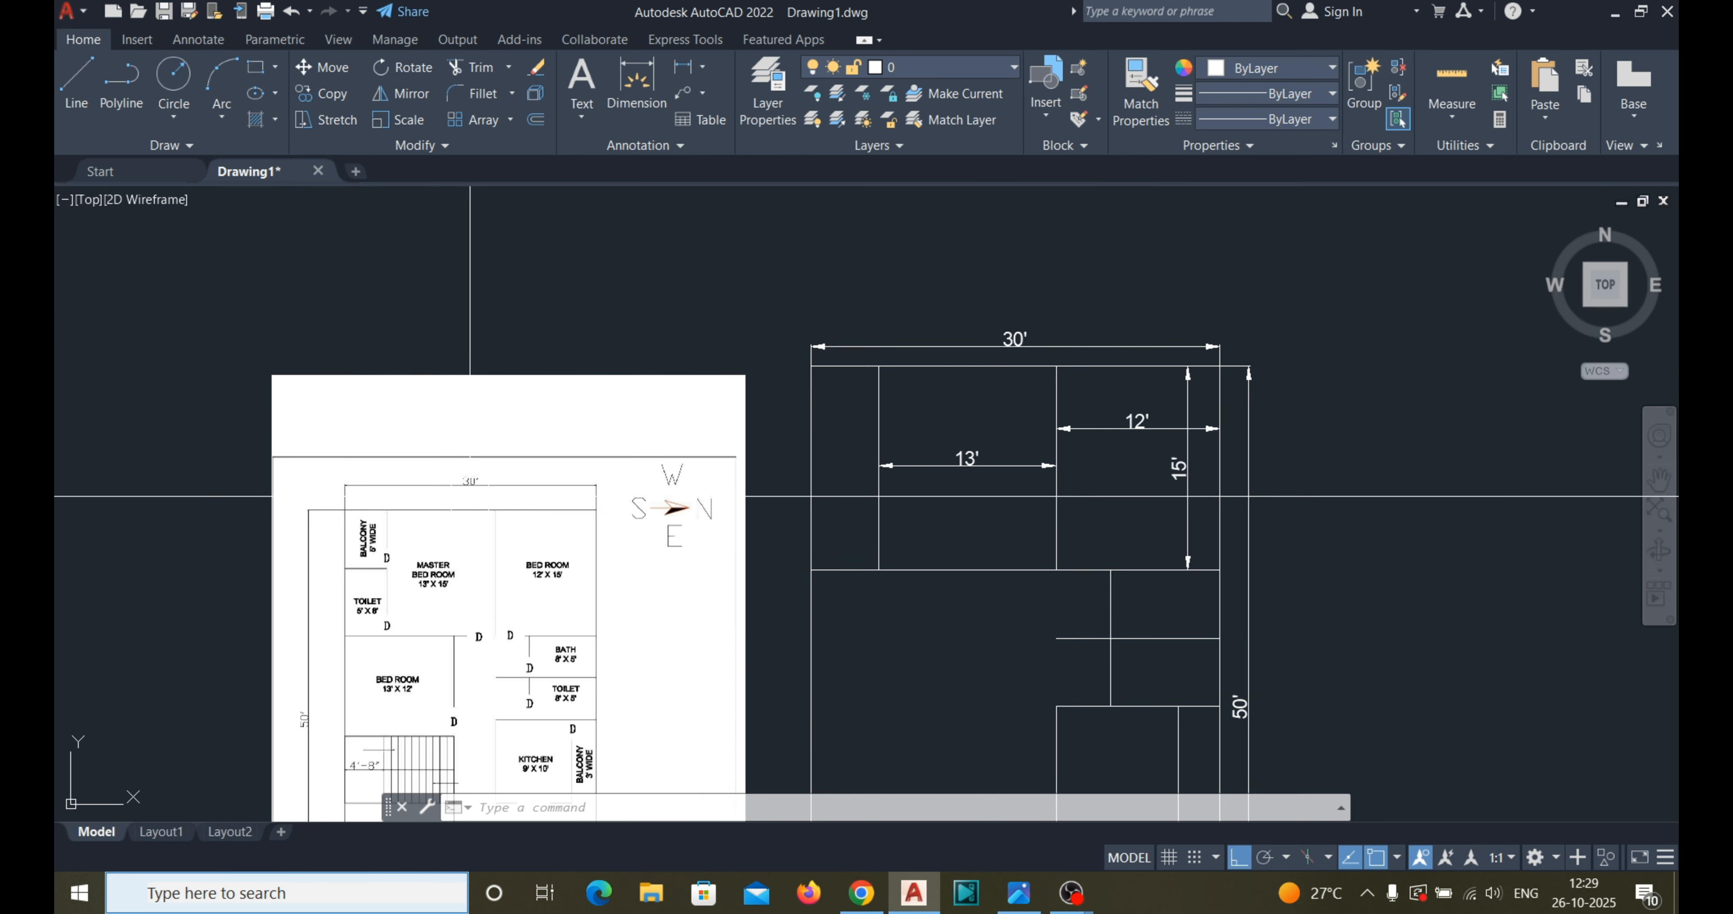
{"action": "left_click", "coordinate": [683, 66]}
{"action": "left_click", "coordinate": [877, 434]}
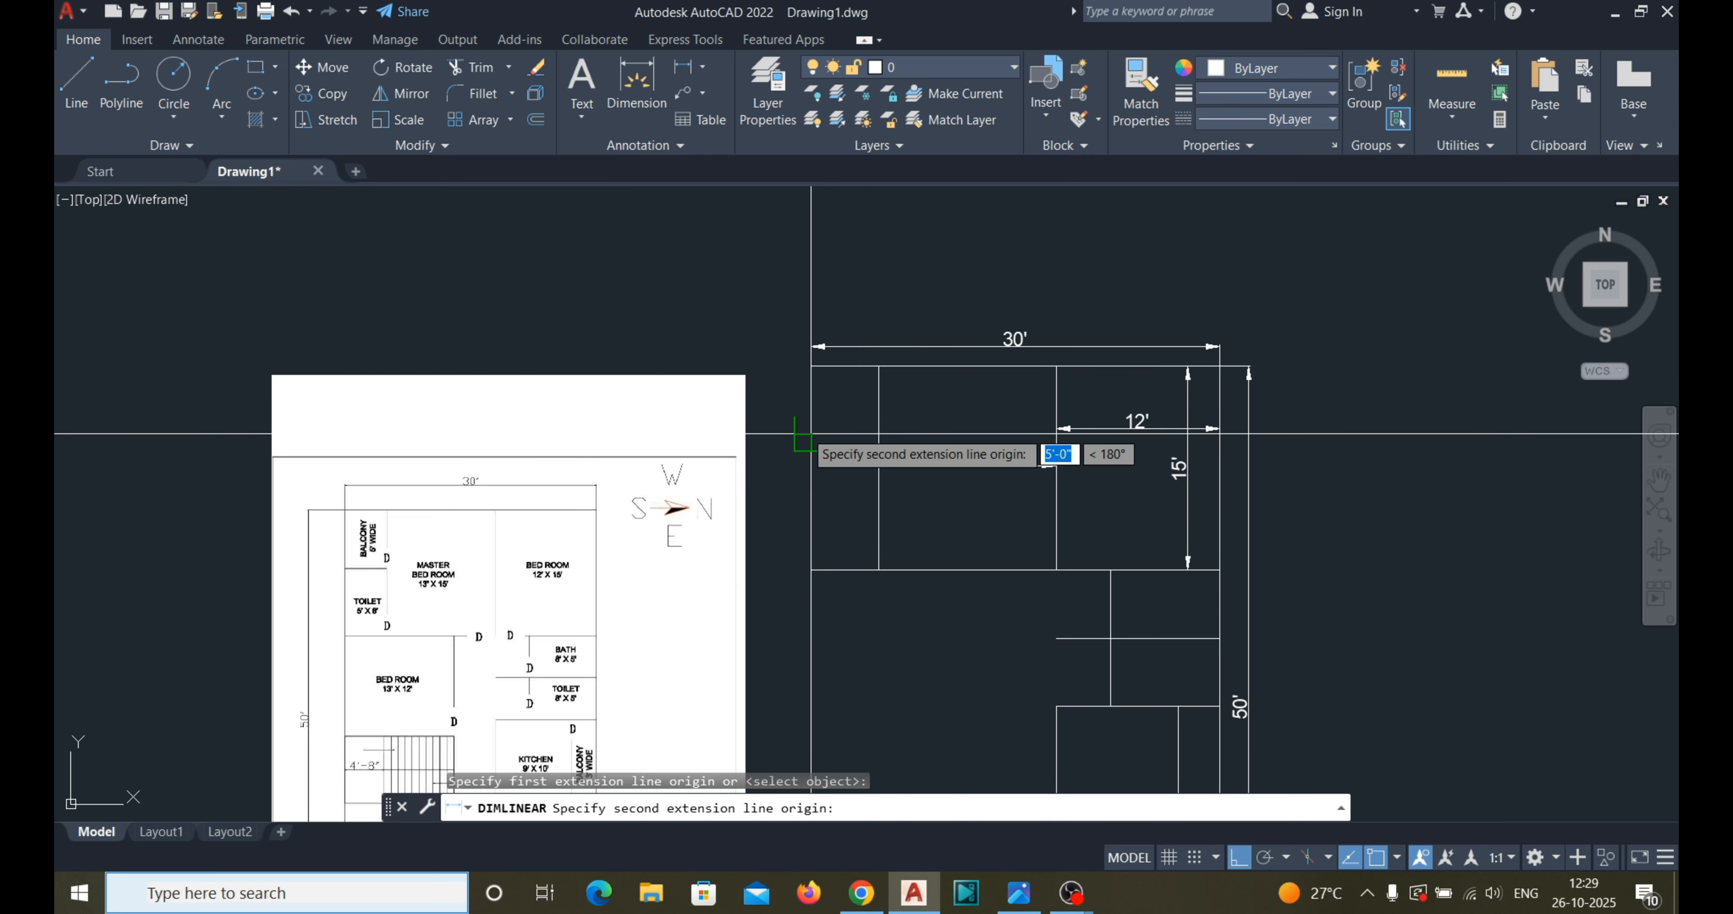
{"action": "left_click", "coordinate": [812, 433]}
{"action": "scroll", "coordinate": [813, 434], "scroll_direction": "up", "scroll_amount": 4}
{"action": "left_click", "coordinate": [816, 434]}
{"action": "scroll", "coordinate": [879, 447], "scroll_direction": "down", "scroll_amount": 4}
{"action": "scroll", "coordinate": [429, 606], "scroll_direction": "up", "scroll_amount": 2}
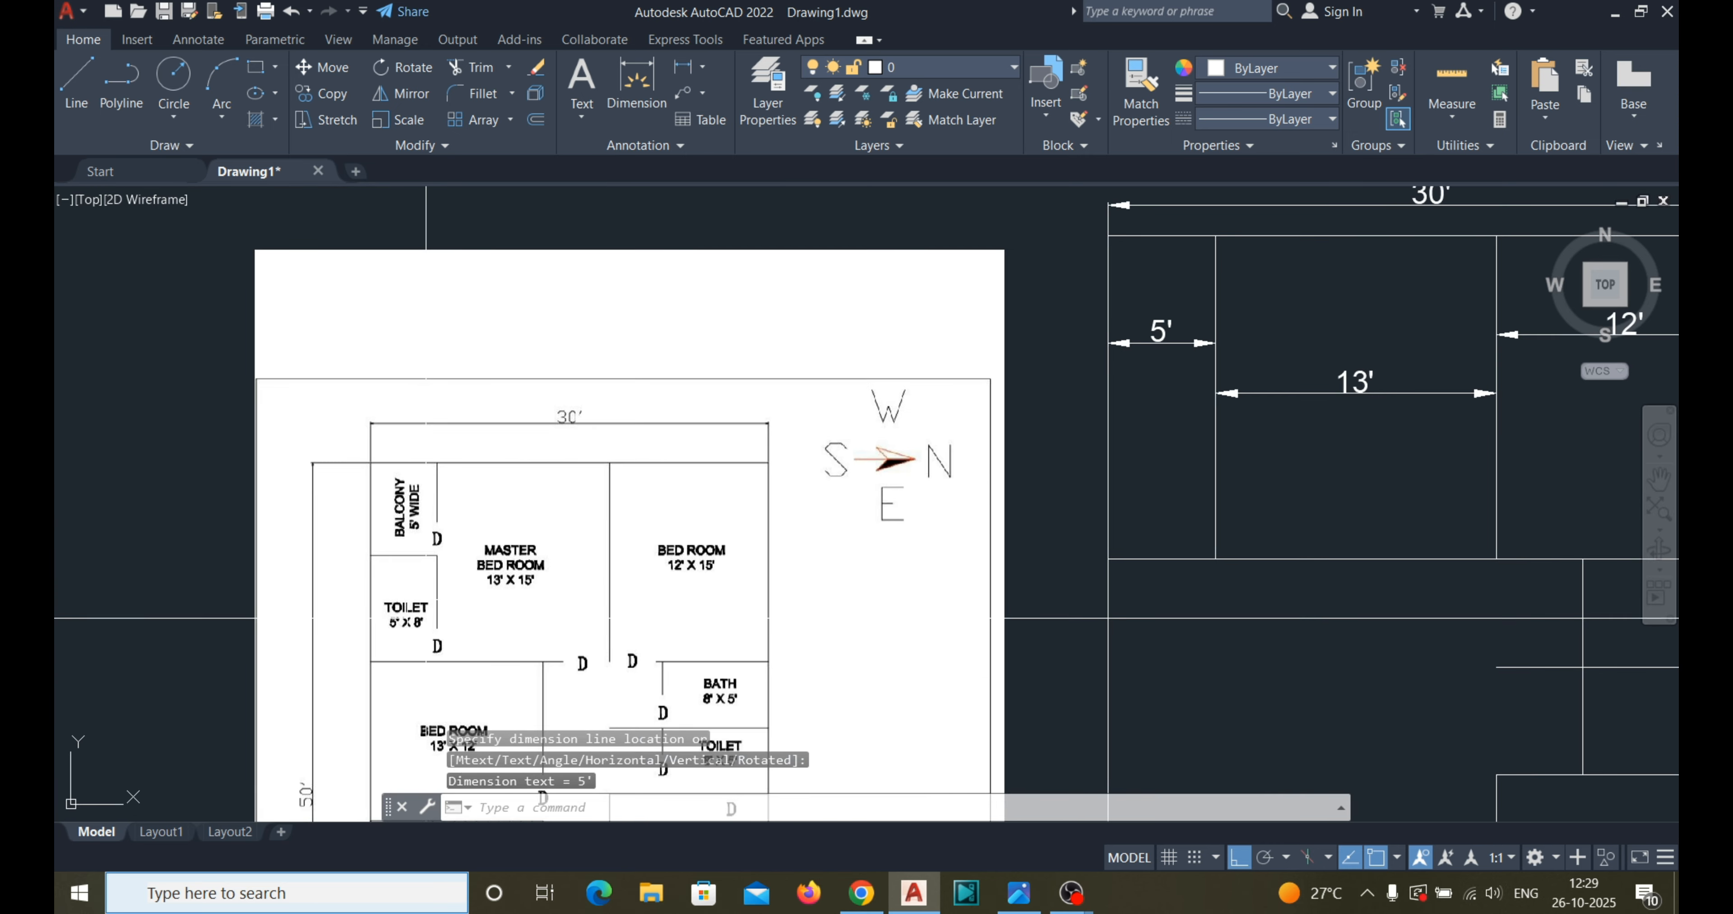
{"action": "key", "text": "Escape"}
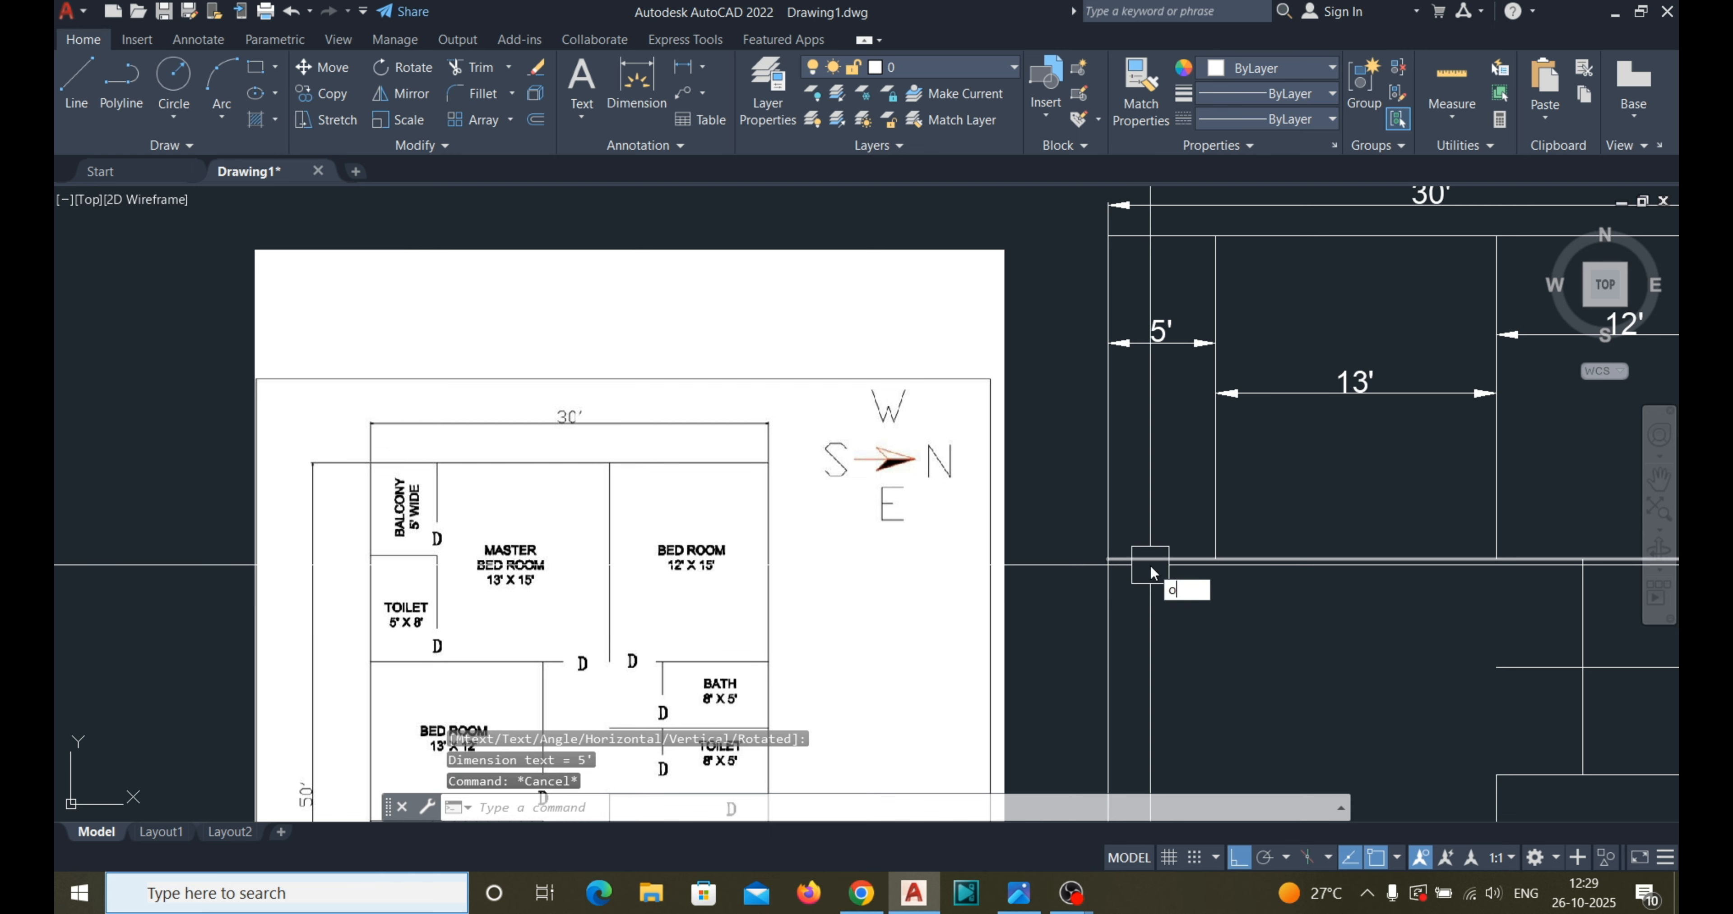
Offset the master bedroom's bottom wall 8' upward for the toilet's top wall.
{"action": "type", "text": "o"}
{"action": "key", "text": "Return"}
{"action": "key", "text": "Return"}
{"action": "left_click", "coordinate": [1120, 559]}
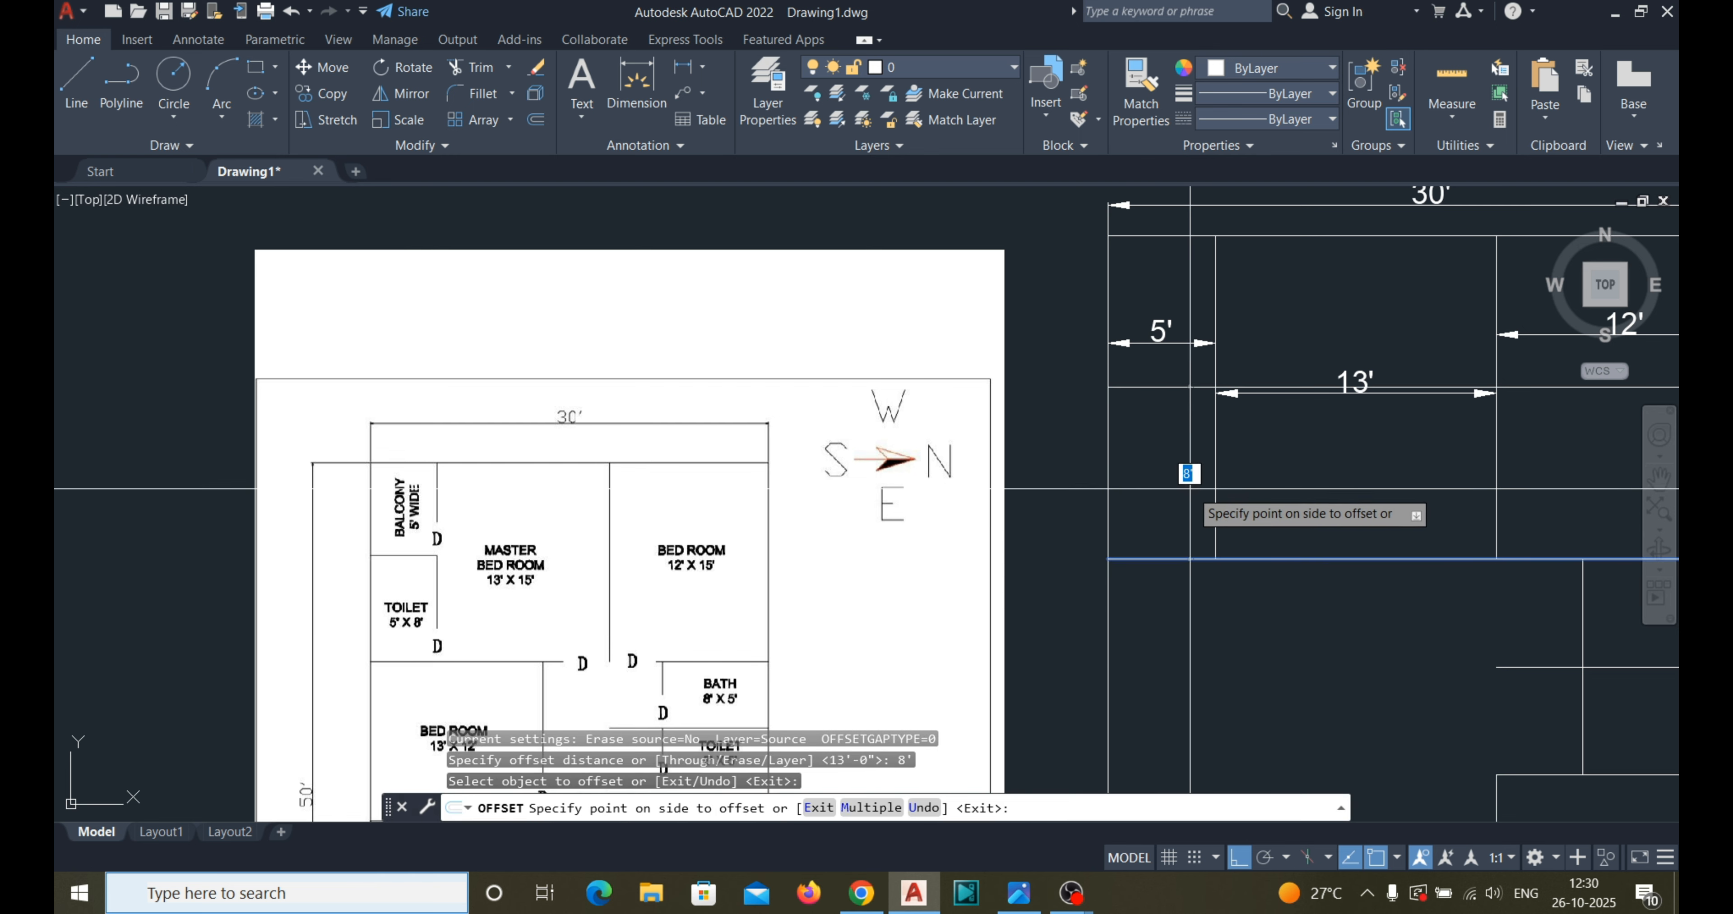
{"action": "left_click", "coordinate": [1160, 471]}
{"action": "scroll", "coordinate": [1332, 410], "scroll_direction": "up", "scroll_amount": 5}
{"action": "key", "text": "Escape"}
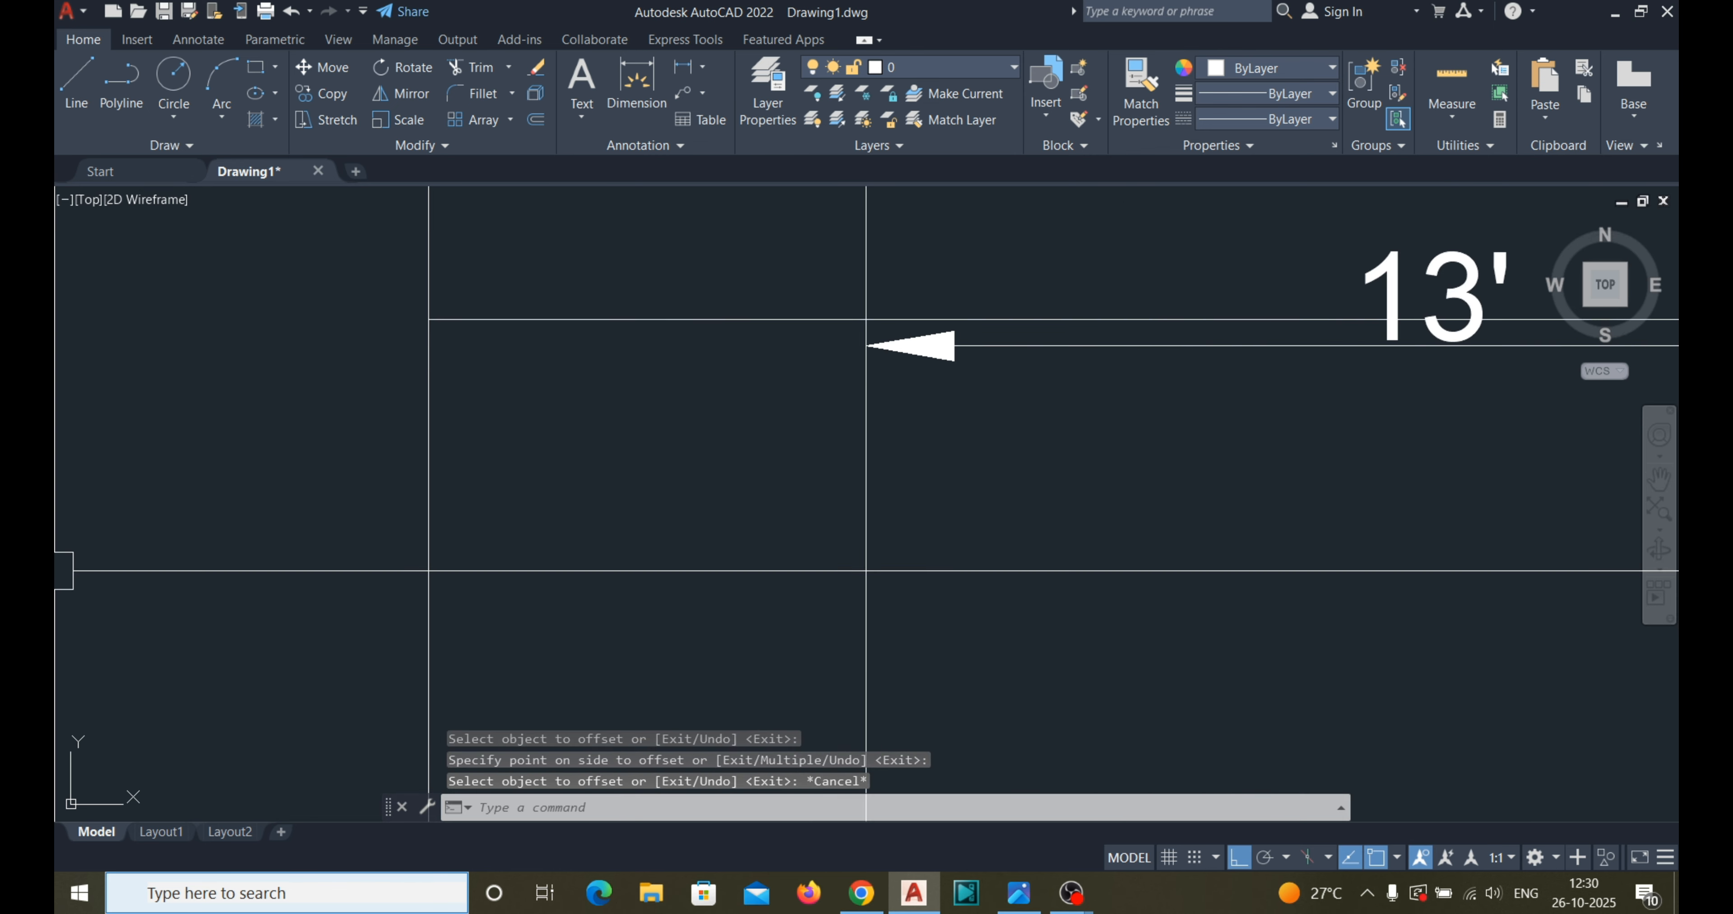
Trim away the toilet's top wall beyond the master bedroom's left wall, using that left wall as the cutting edge.
{"action": "type", "text": "tr"}
{"action": "key", "text": "Return"}
{"action": "scroll", "coordinate": [657, 590], "scroll_direction": "down", "scroll_amount": 4}
{"action": "scroll", "coordinate": [657, 590], "scroll_direction": "down", "scroll_amount": 2}
{"action": "scroll", "coordinate": [735, 515], "scroll_direction": "up", "scroll_amount": 2}
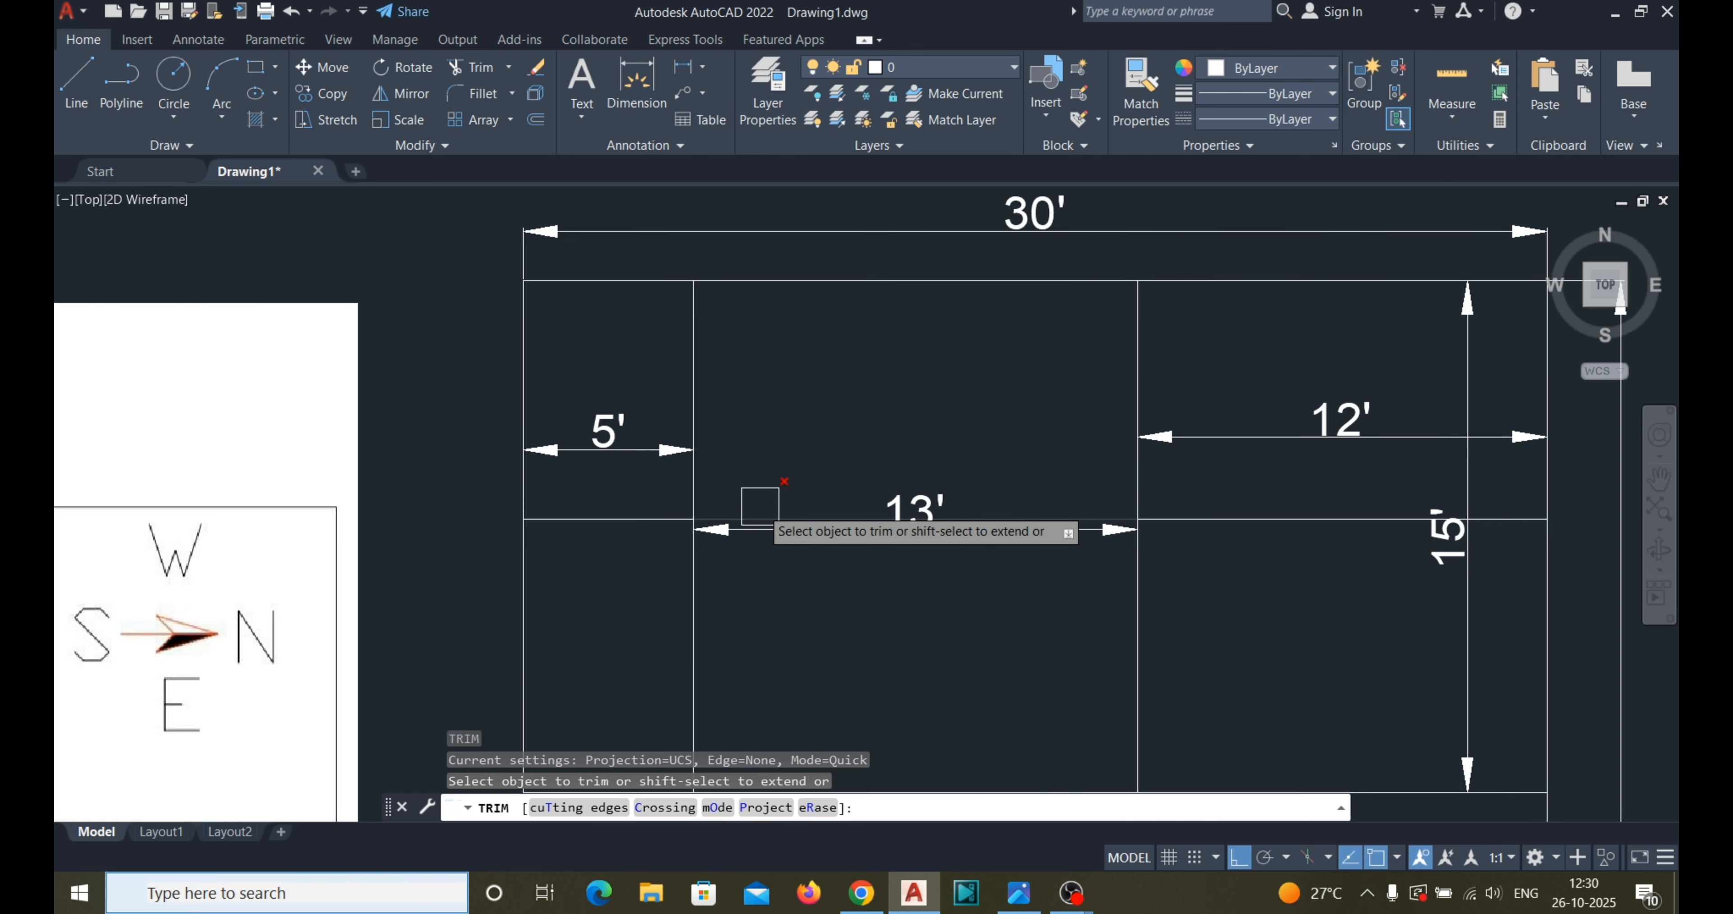
{"action": "type", "text": "t"}
{"action": "key", "text": "Return"}
{"action": "left_click", "coordinate": [700, 479]}
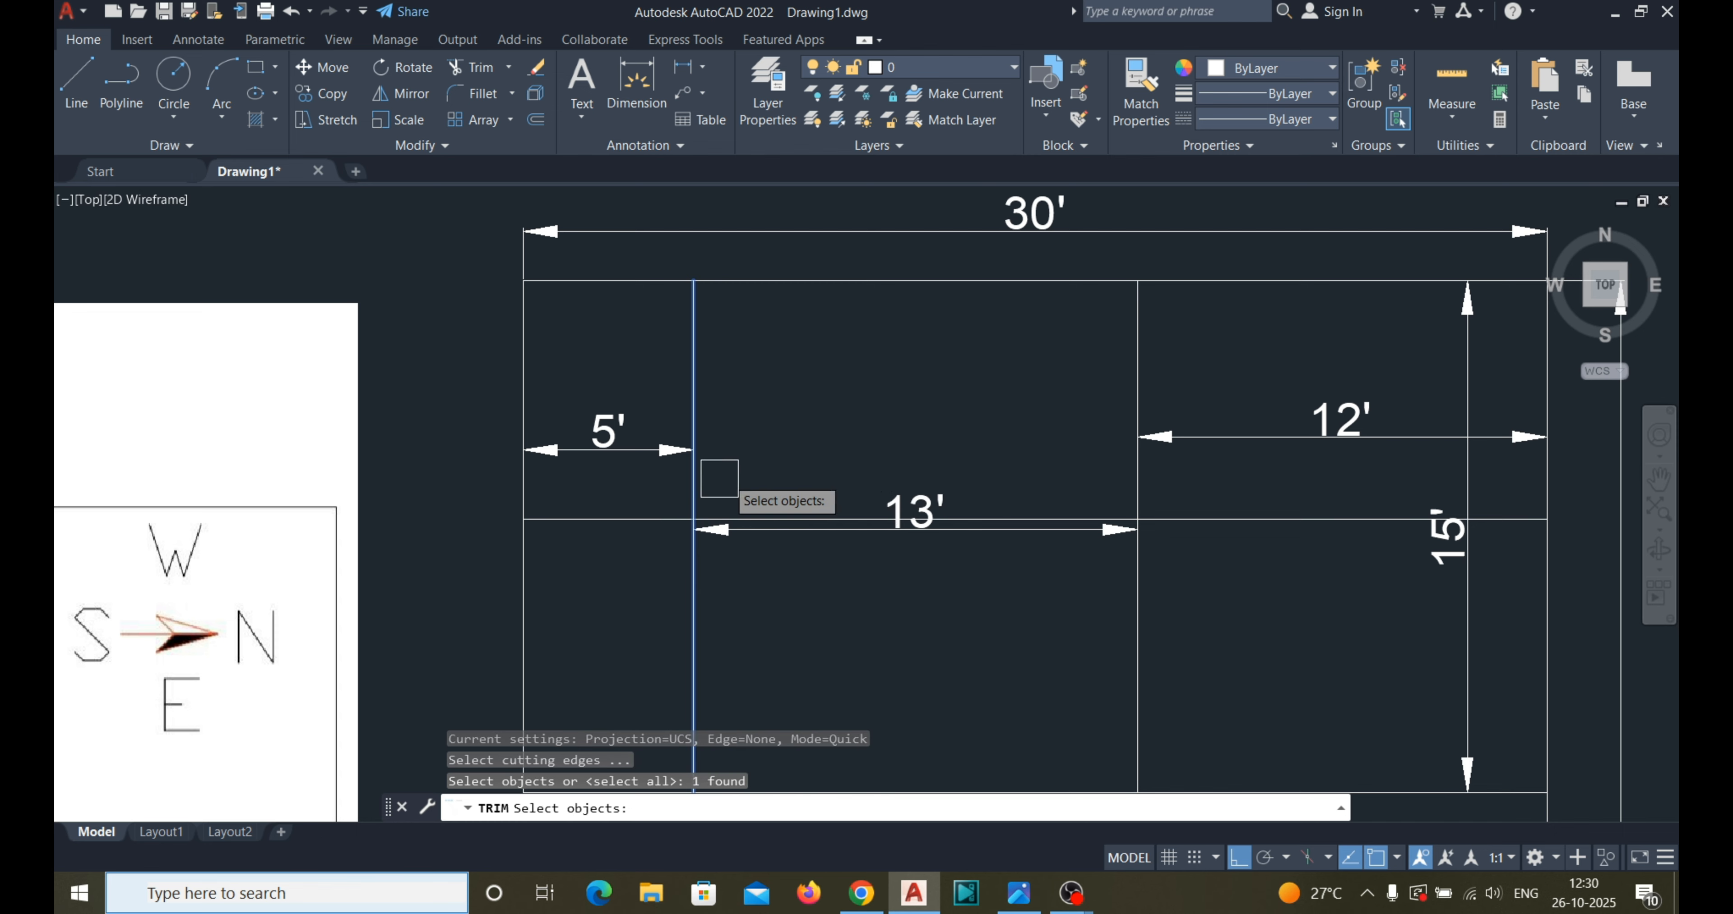
{"action": "key", "text": "Return"}
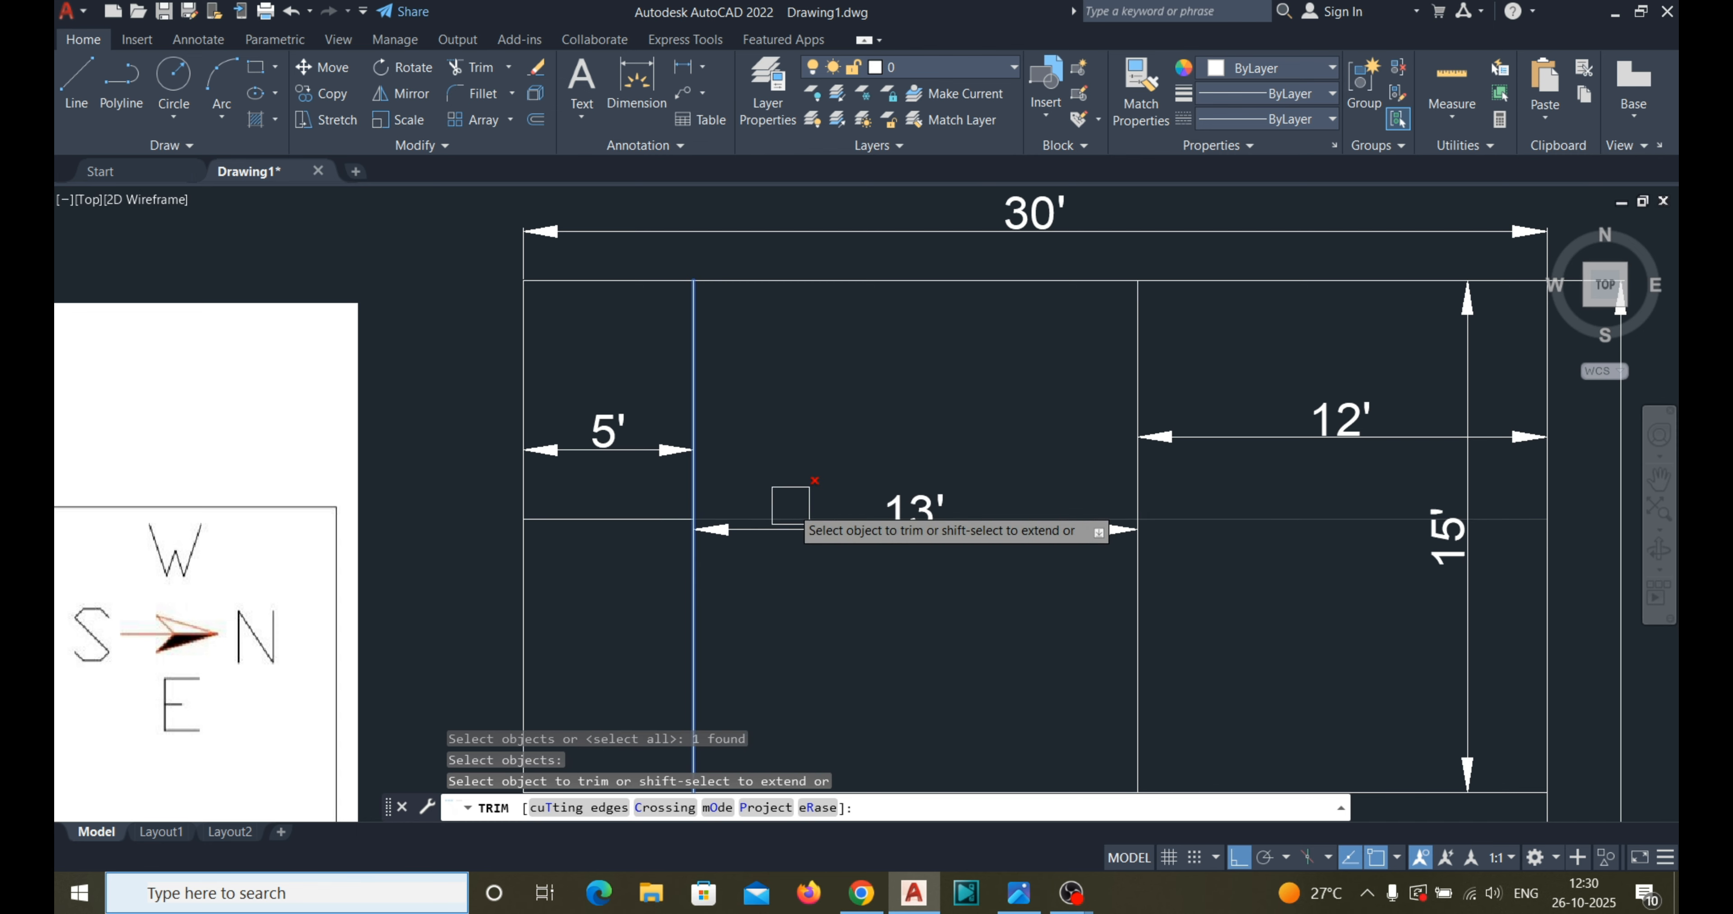
{"action": "scroll", "coordinate": [791, 505], "scroll_direction": "down", "scroll_amount": 3}
{"action": "key", "text": "Escape"}
{"action": "scroll", "coordinate": [706, 484], "scroll_direction": "up", "scroll_amount": 2}
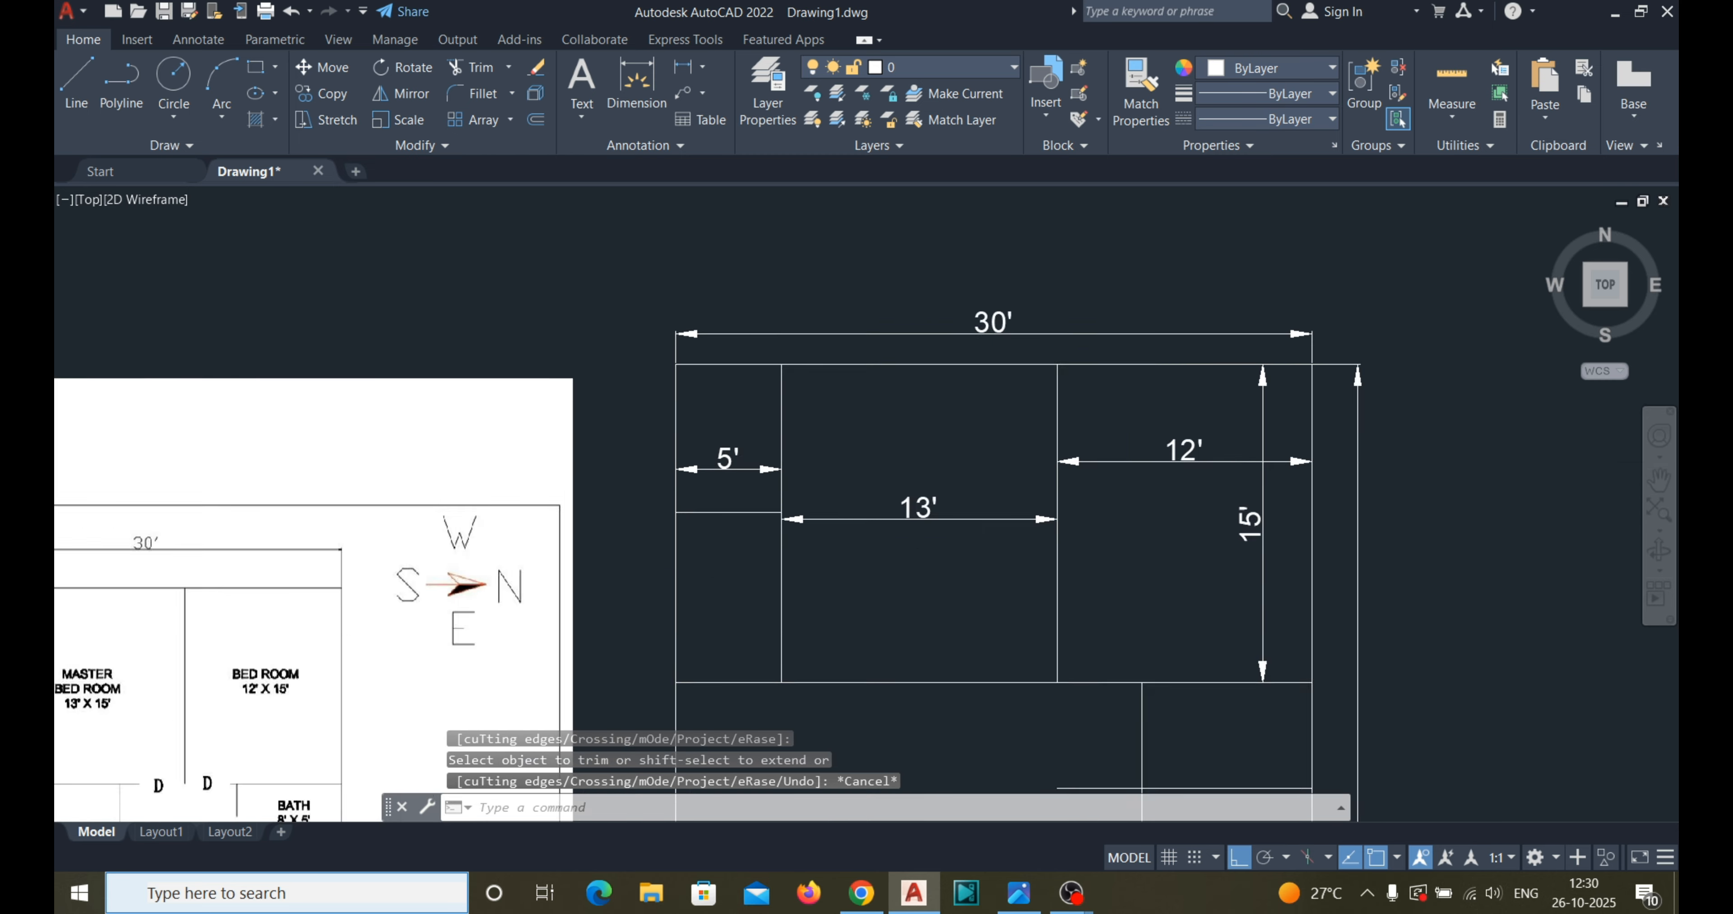
Add a vertical linear dimension for the toilet's length between its top and bottom walls.
{"action": "scroll", "coordinate": [764, 486], "scroll_direction": "down", "scroll_amount": 1}
{"action": "scroll", "coordinate": [719, 486], "scroll_direction": "up", "scroll_amount": 2}
{"action": "scroll", "coordinate": [808, 409], "scroll_direction": "down", "scroll_amount": 2}
{"action": "left_click", "coordinate": [682, 67]}
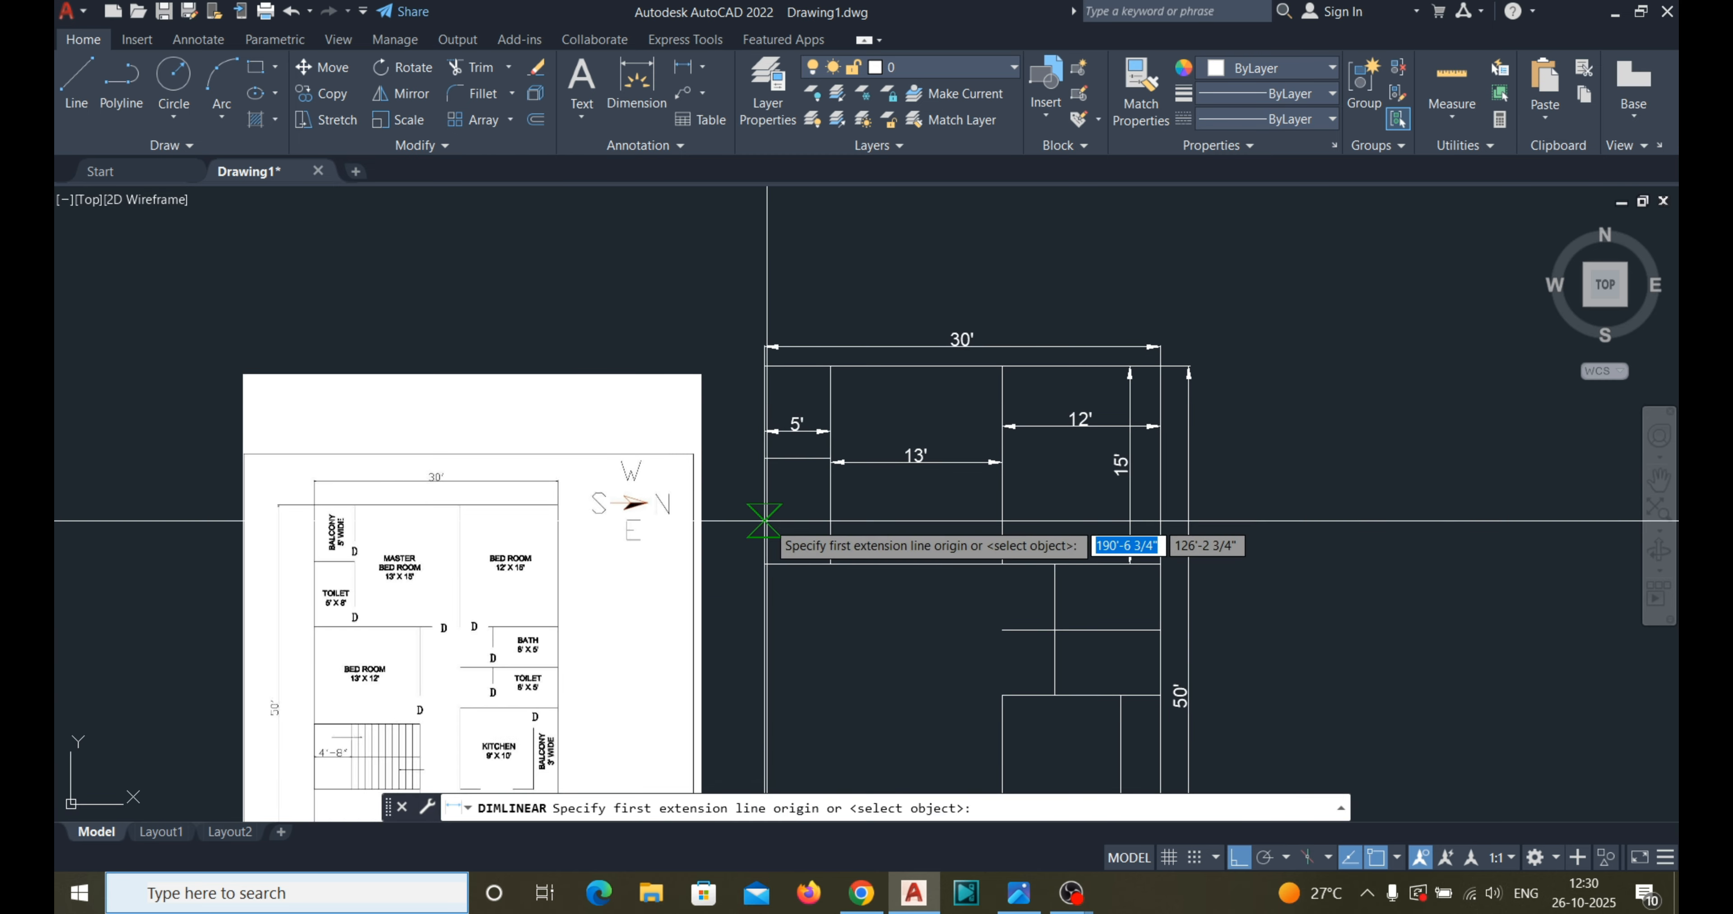
{"action": "scroll", "coordinate": [765, 521], "scroll_direction": "up", "scroll_amount": 1}
{"action": "left_click", "coordinate": [817, 417]}
{"action": "left_click", "coordinate": [818, 587]}
{"action": "left_click", "coordinate": [834, 556]}
{"action": "scroll", "coordinate": [937, 515], "scroll_direction": "down", "scroll_amount": 1}
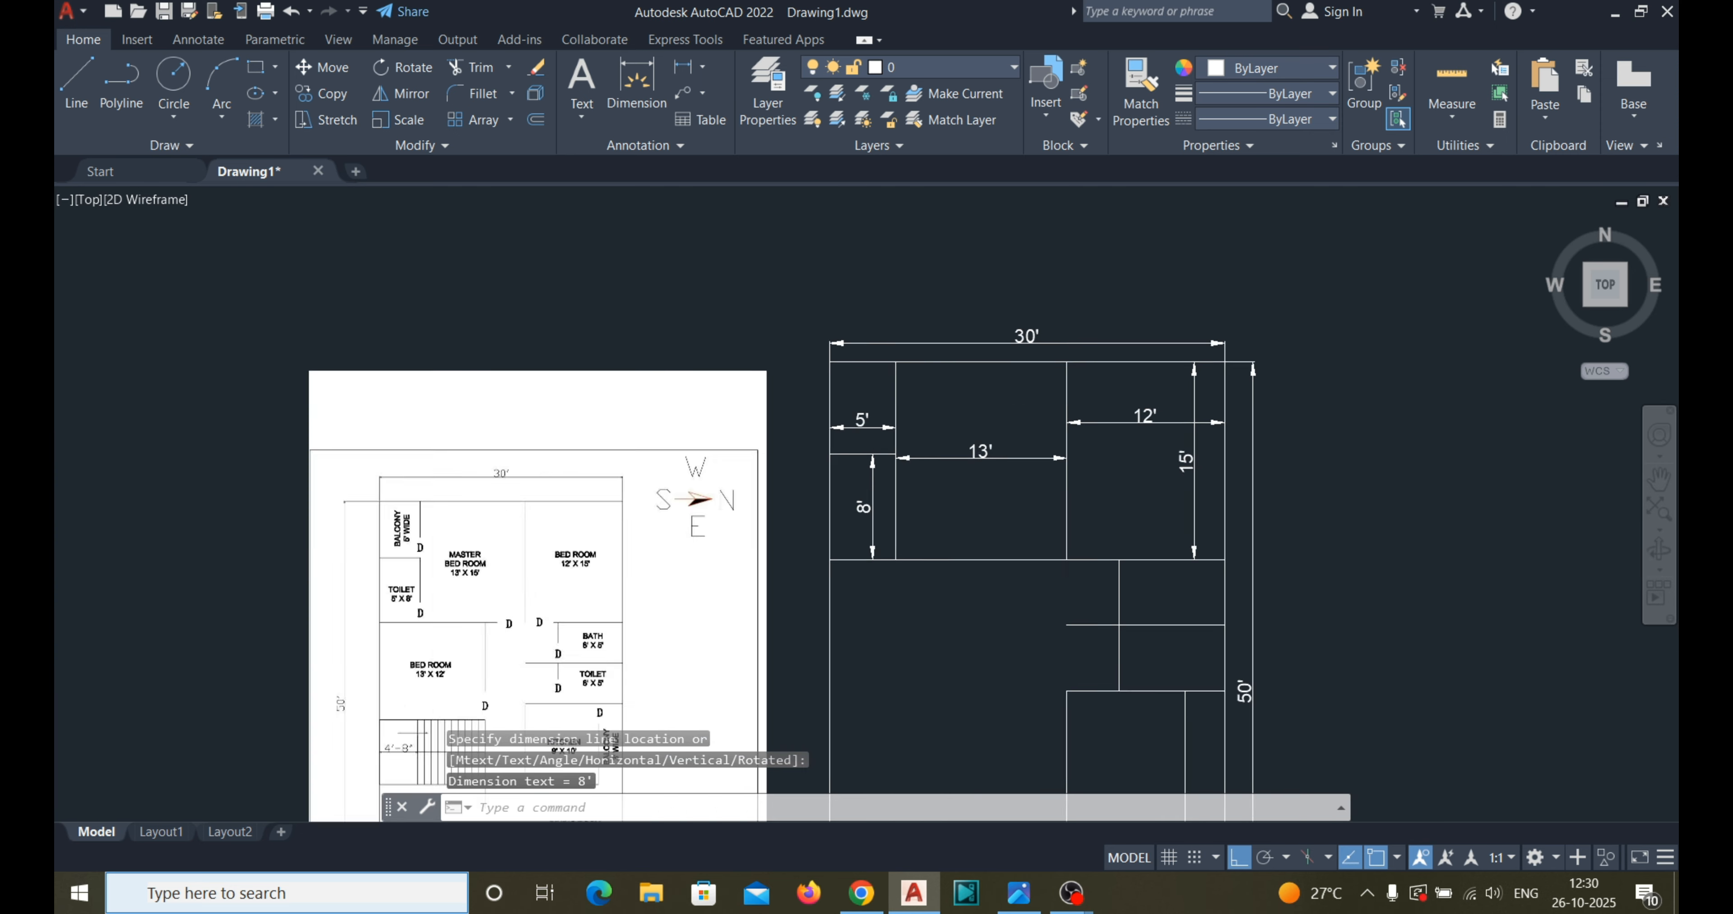
Offset the plan's outer left wall 13' to the right for the lower bedroom's right wall.
{"action": "scroll", "coordinate": [803, 630], "scroll_direction": "up", "scroll_amount": 2}
{"action": "scroll", "coordinate": [993, 582], "scroll_direction": "down", "scroll_amount": 2}
{"action": "middle_click_drag", "start_coordinate": [998, 579], "coordinate": [1009, 452]}
{"action": "scroll", "coordinate": [532, 543], "scroll_direction": "up", "scroll_amount": 2}
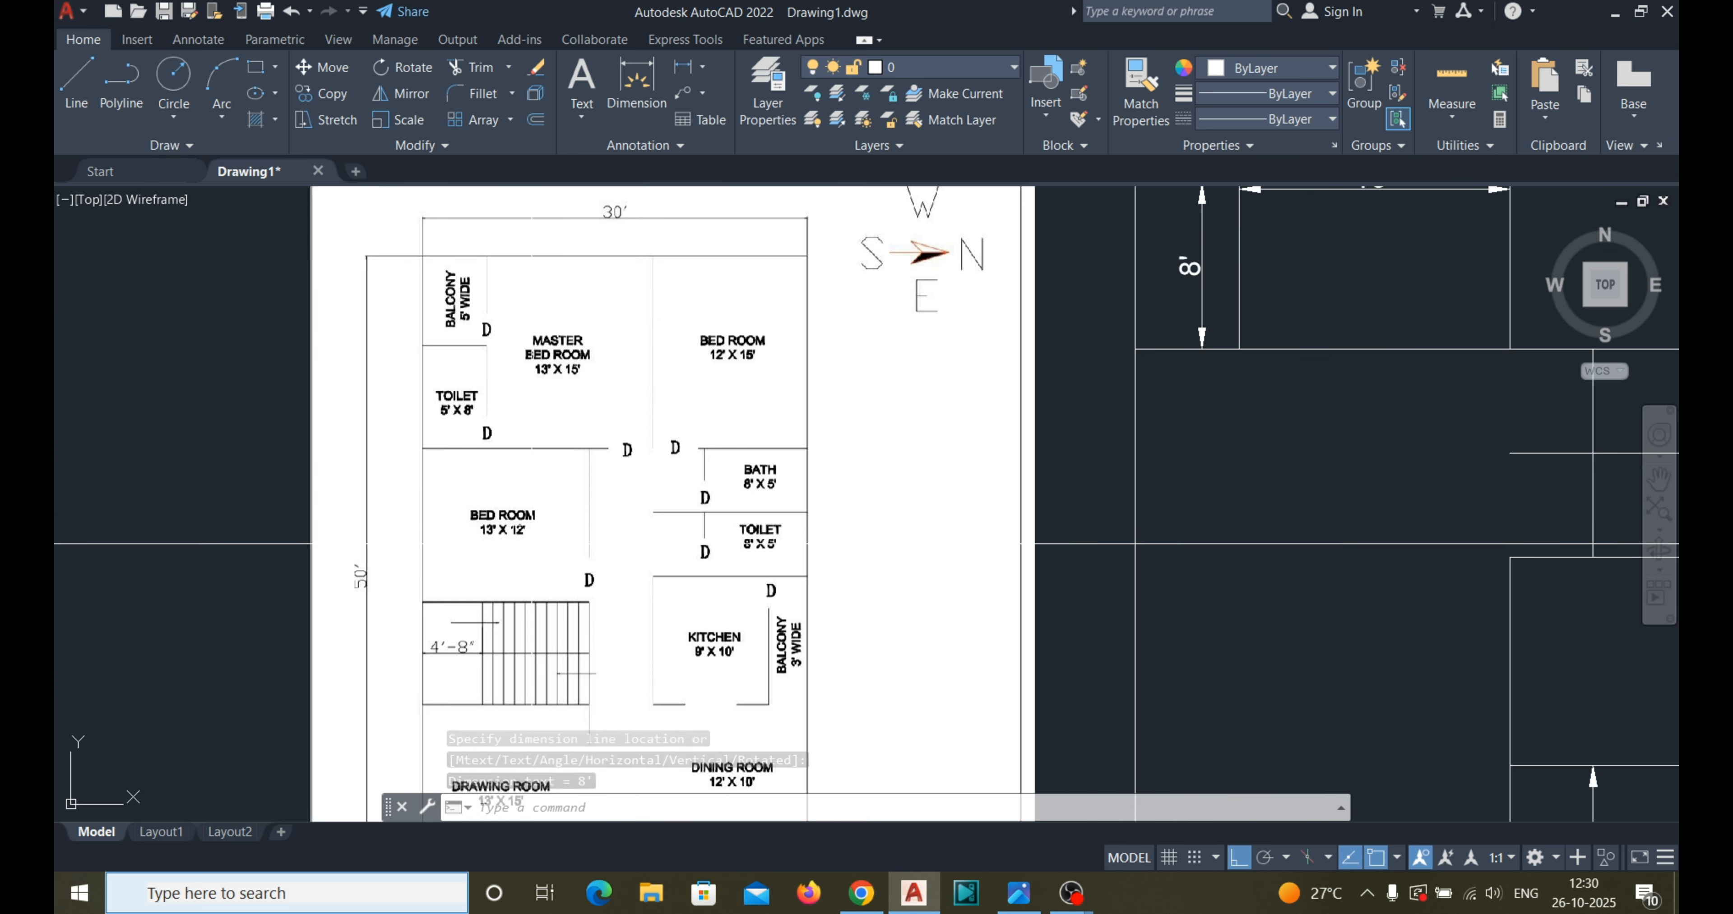
{"action": "scroll", "coordinate": [1020, 553], "scroll_direction": "down", "scroll_amount": 2}
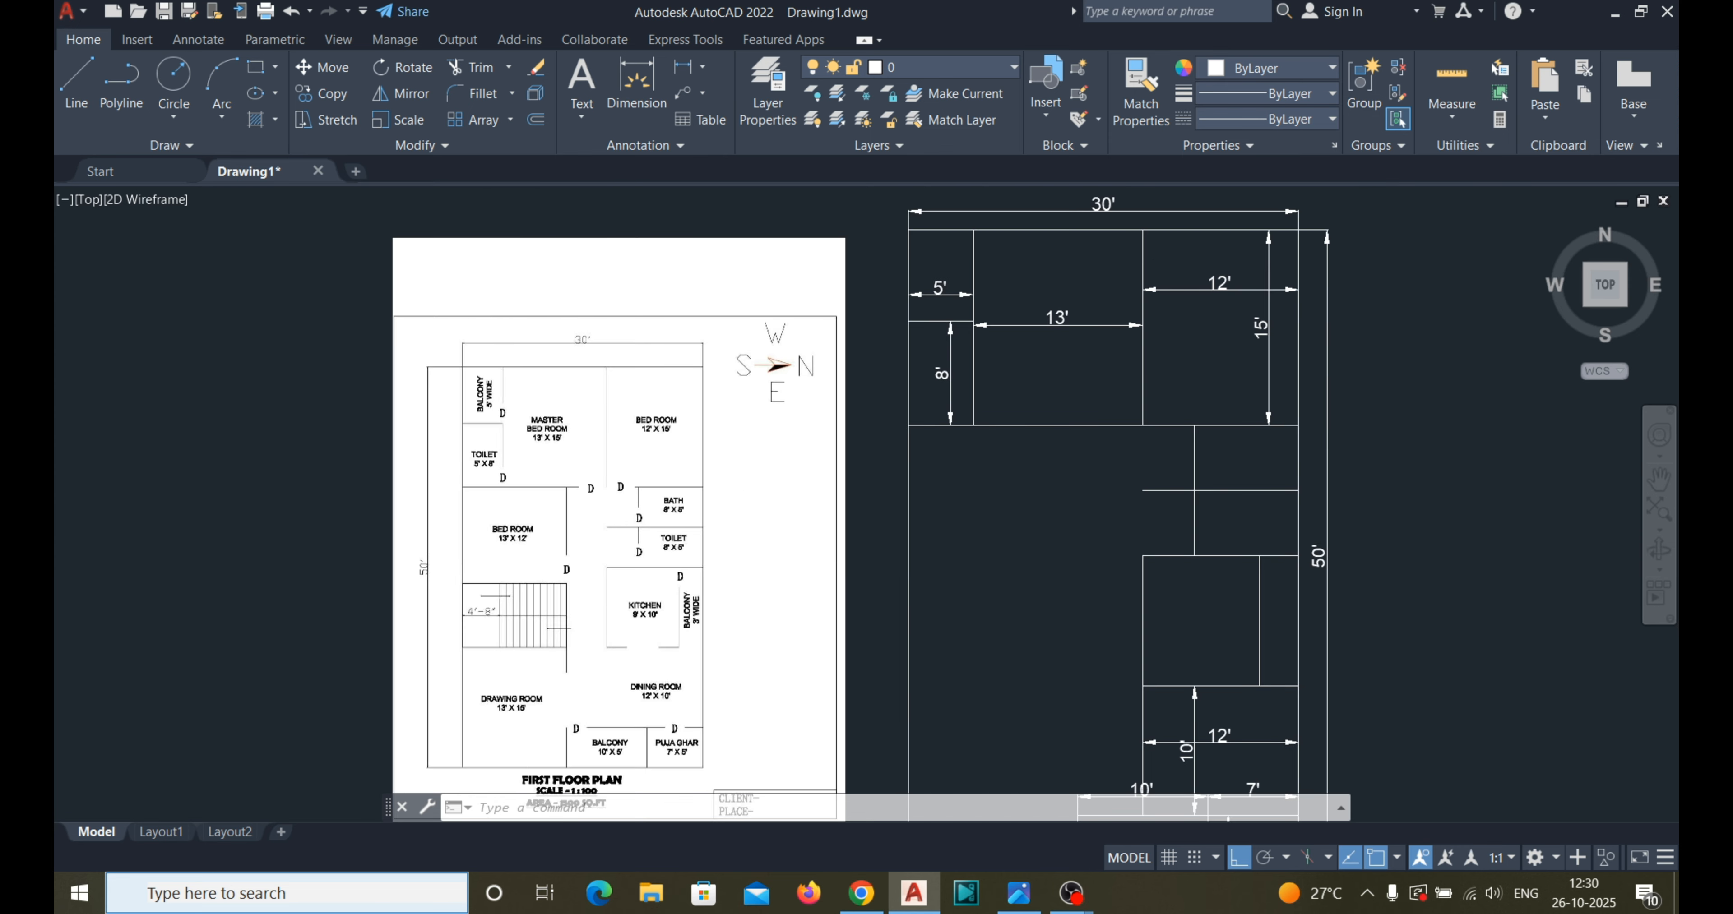
{"action": "scroll", "coordinate": [1375, 385], "scroll_direction": "up", "scroll_amount": 4}
{"action": "scroll", "coordinate": [1375, 573], "scroll_direction": "down", "scroll_amount": 4}
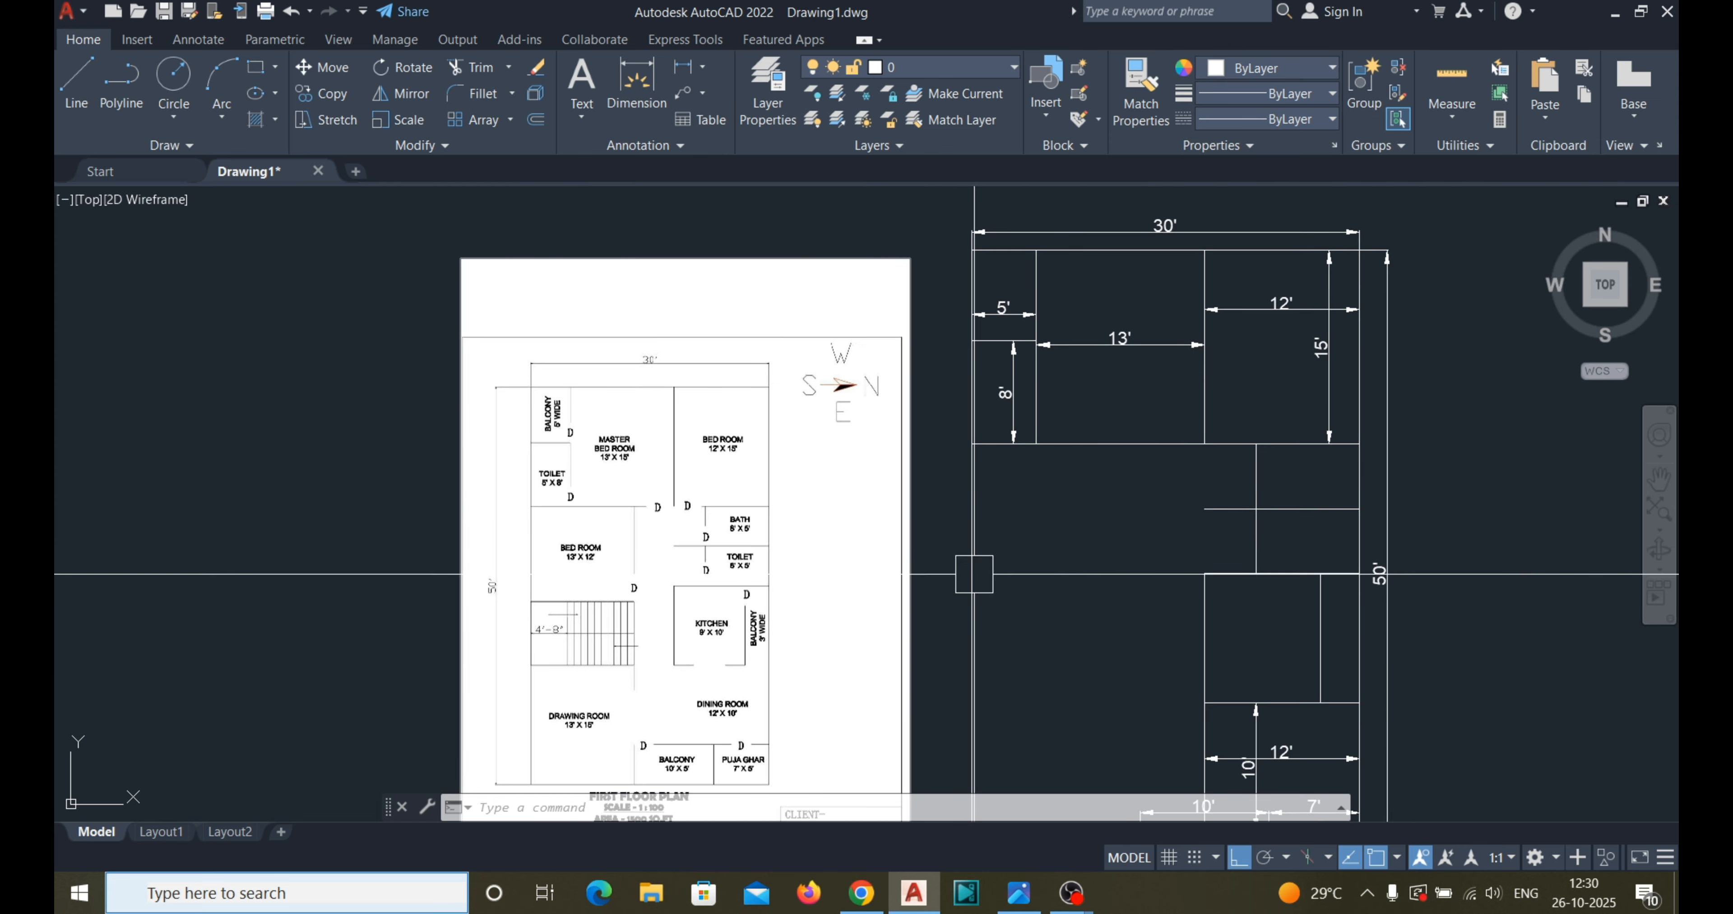
{"action": "key", "text": "Escape"}
{"action": "type", "text": "o"}
{"action": "key", "text": "Return"}
{"action": "type", "text": "13"}
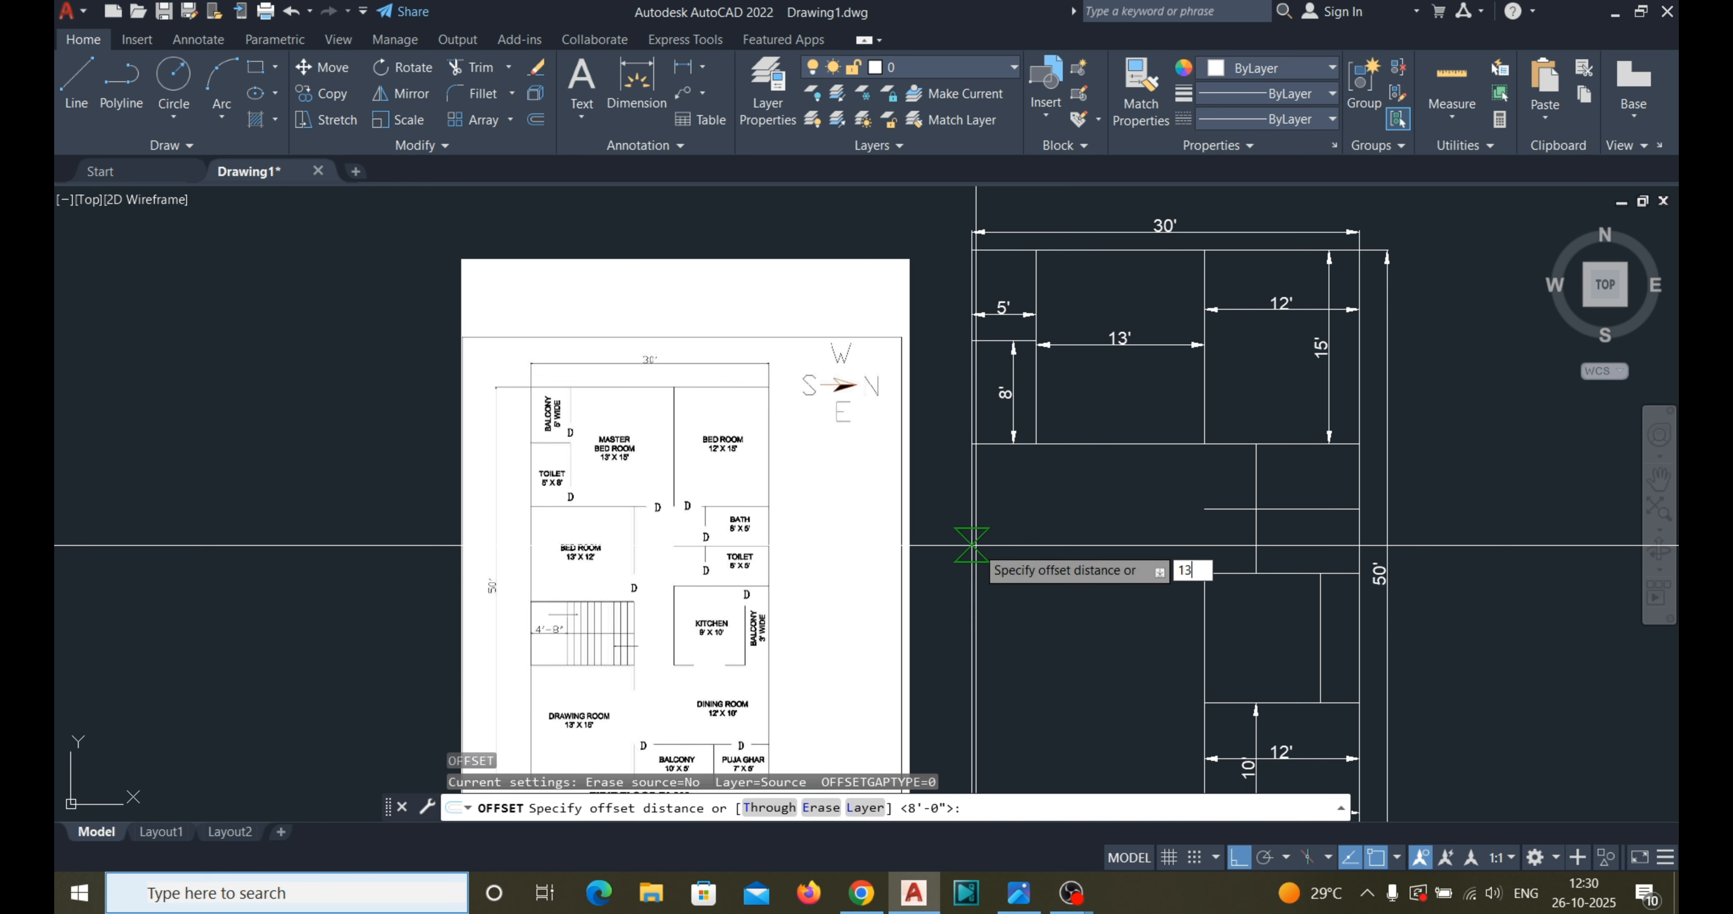
{"action": "key", "text": "Return"}
{"action": "left_click", "coordinate": [982, 541]}
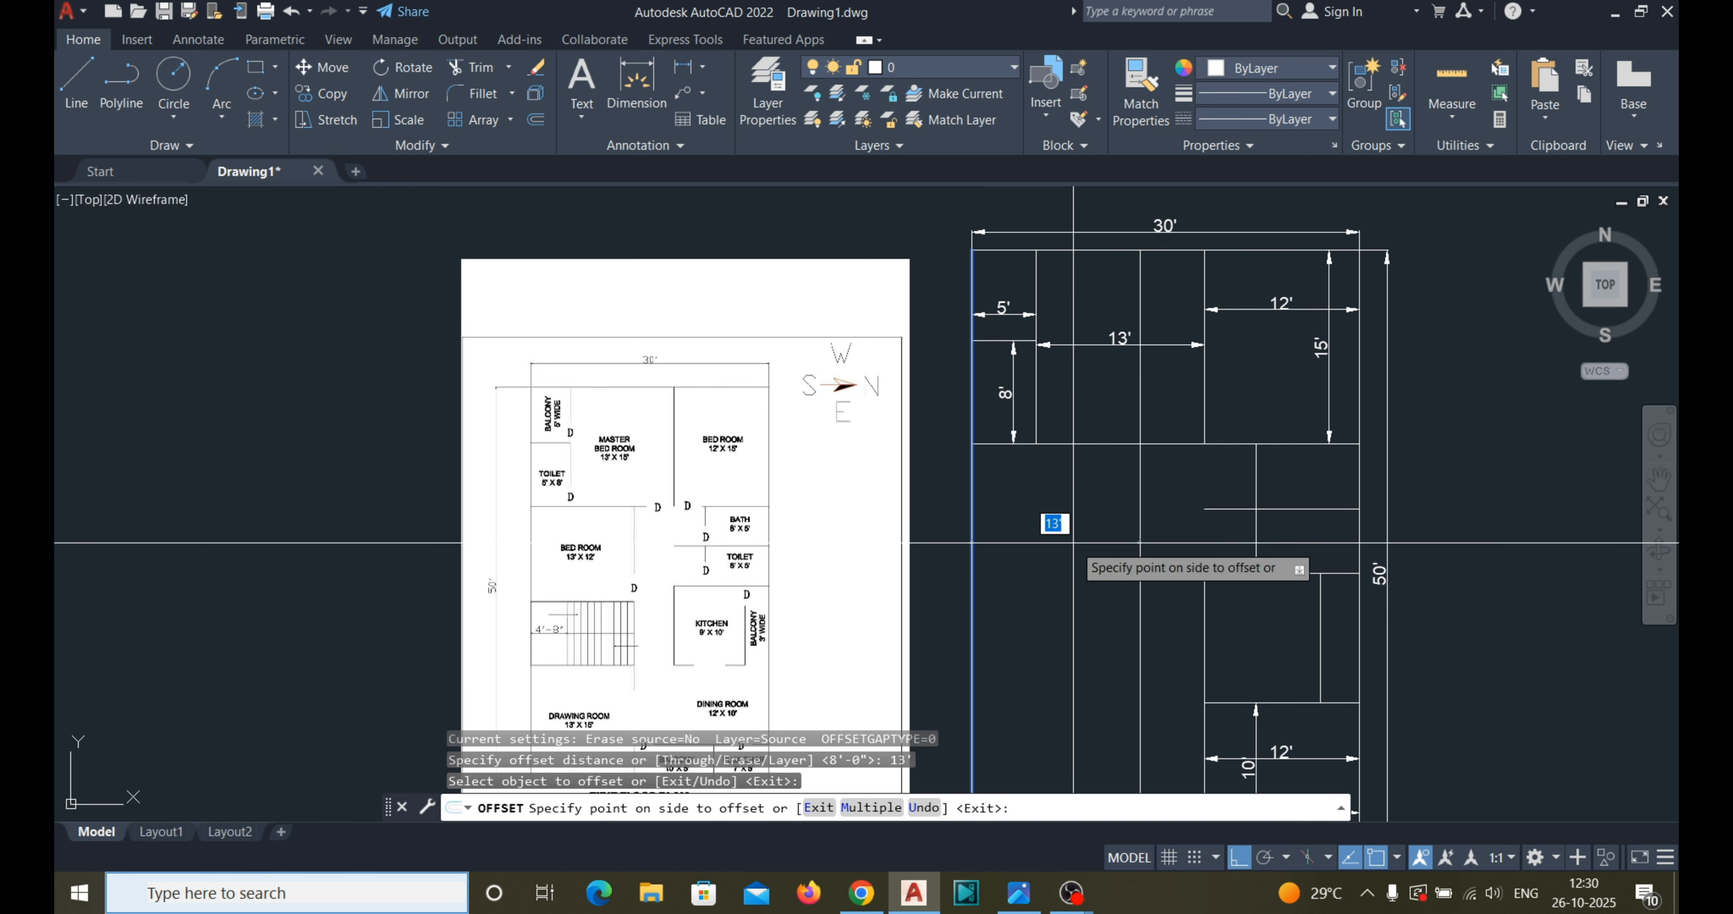
{"action": "left_click", "coordinate": [1072, 542]}
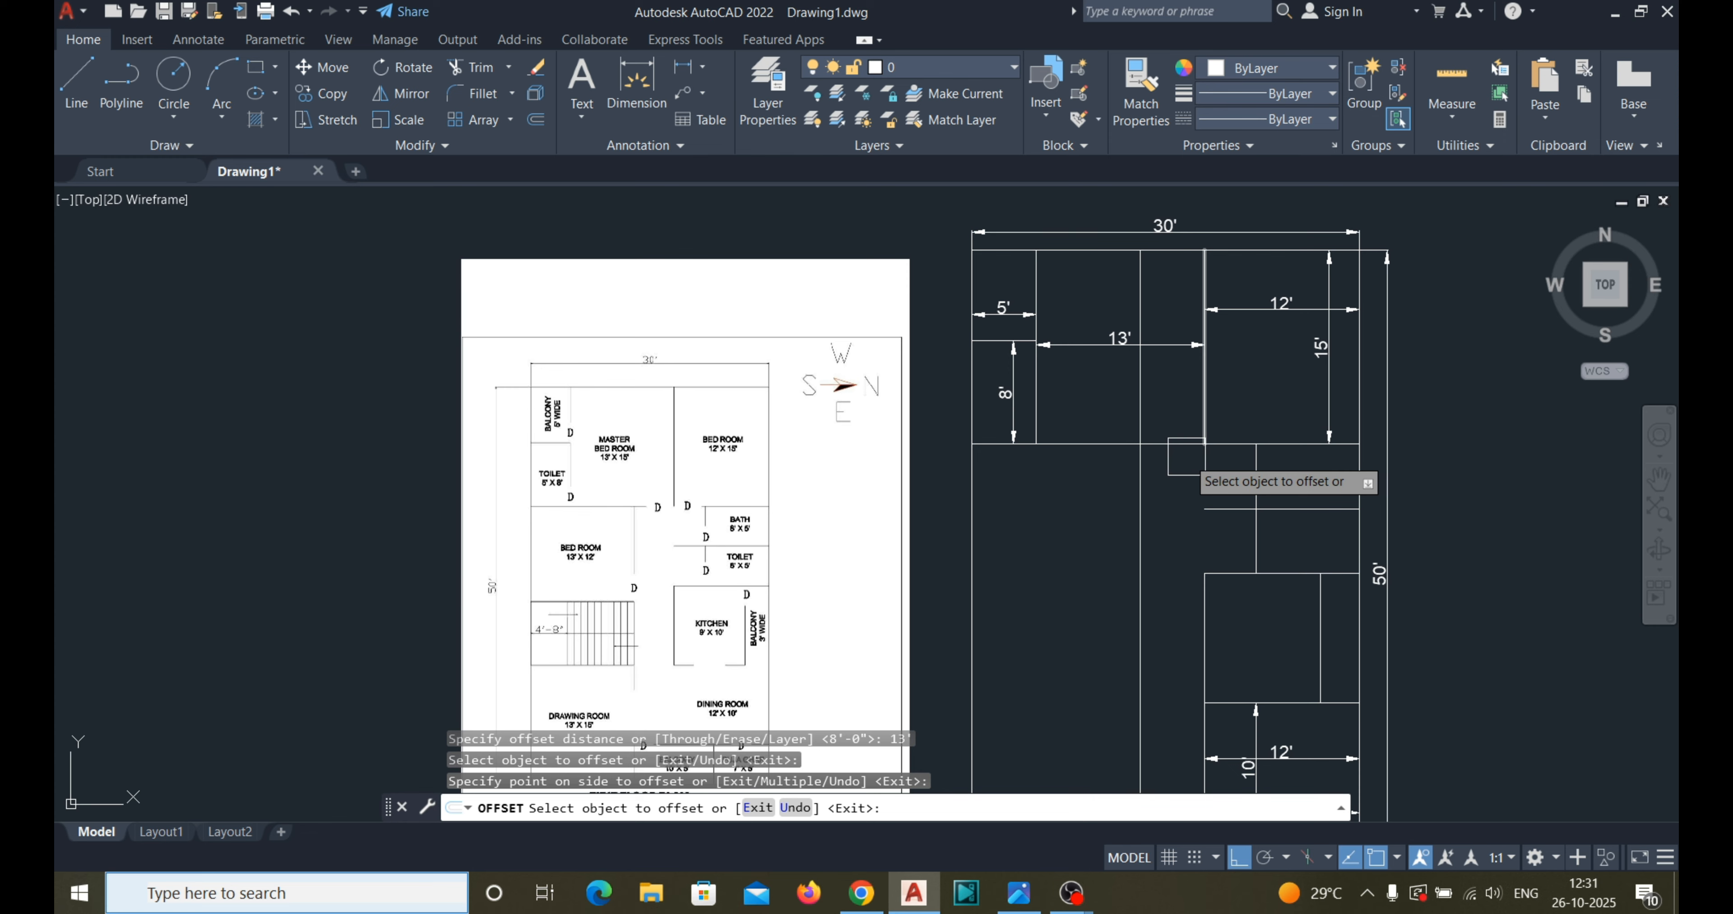
{"action": "key", "text": "Escape"}
Offset the master bedroom's bottom wall 12' downward for the lower bedroom's bottom wall.
{"action": "scroll", "coordinate": [590, 596], "scroll_direction": "up", "scroll_amount": 3}
{"action": "scroll", "coordinate": [590, 596], "scroll_direction": "down", "scroll_amount": 3}
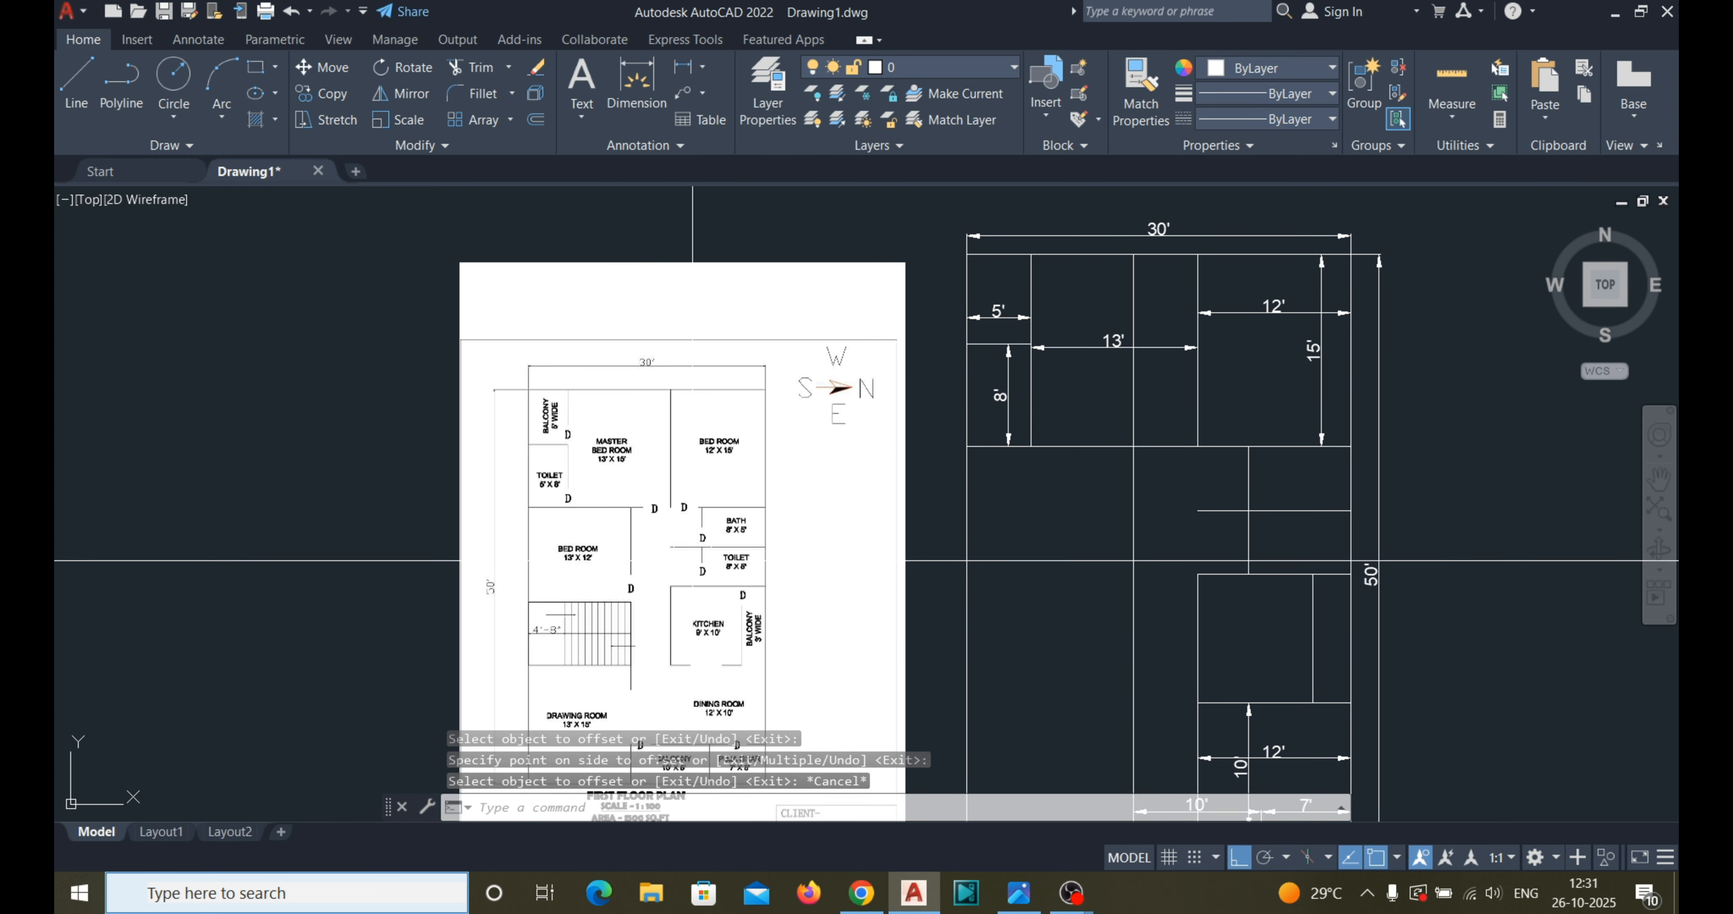
{"action": "key", "text": "Escape"}
{"action": "type", "text": "o"}
{"action": "key", "text": "Return"}
{"action": "type", "text": "1"}
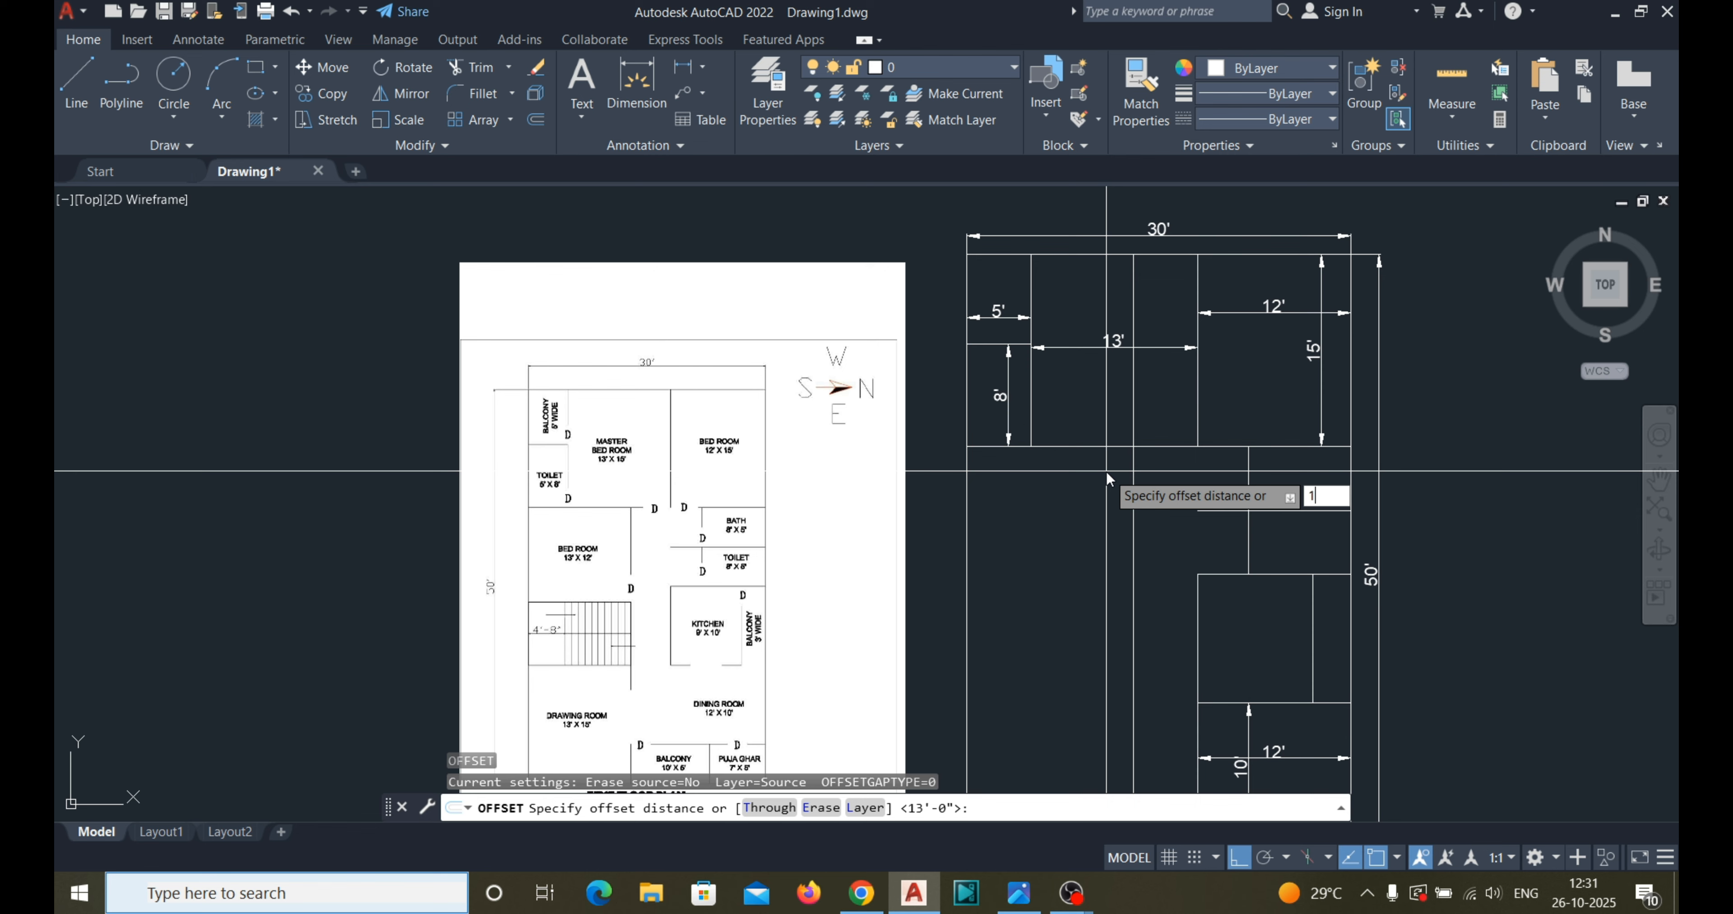
{"action": "type", "text": "2'"}
{"action": "key", "text": "Return"}
{"action": "left_click", "coordinate": [1093, 453]}
{"action": "left_click", "coordinate": [1084, 553]}
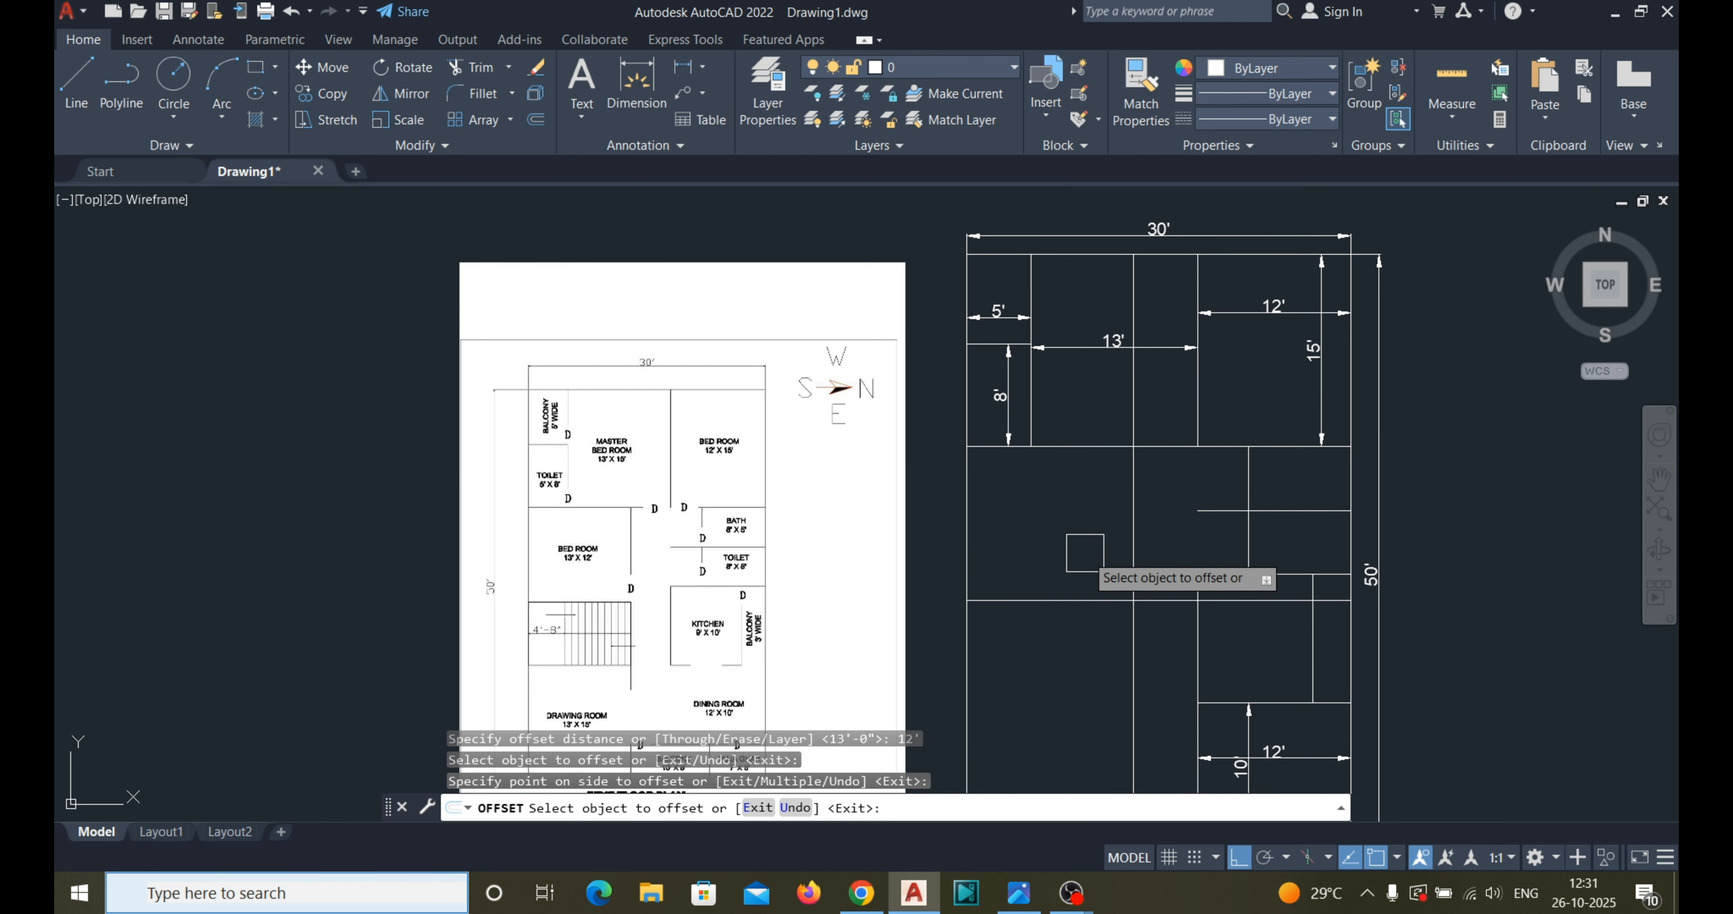
{"action": "key", "text": "Escape"}
Trim away the part of the lower bedroom's right wall that crosses the master bedroom above.
{"action": "type", "text": "t"}
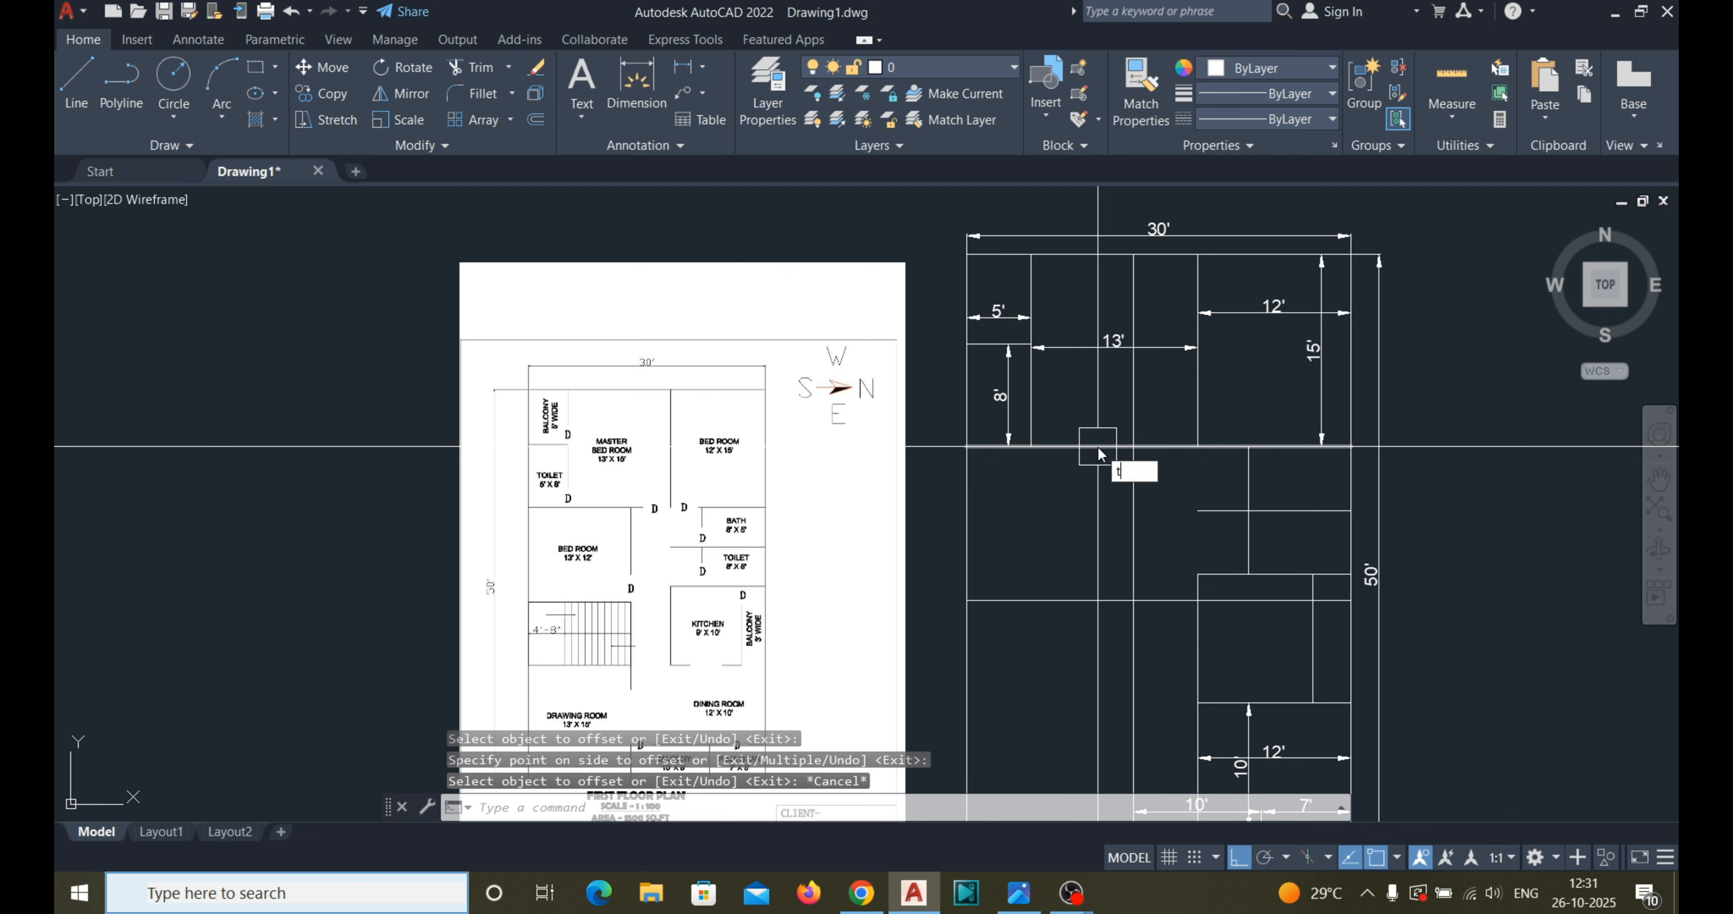
{"action": "type", "text": "r"}
{"action": "key", "text": "Return"}
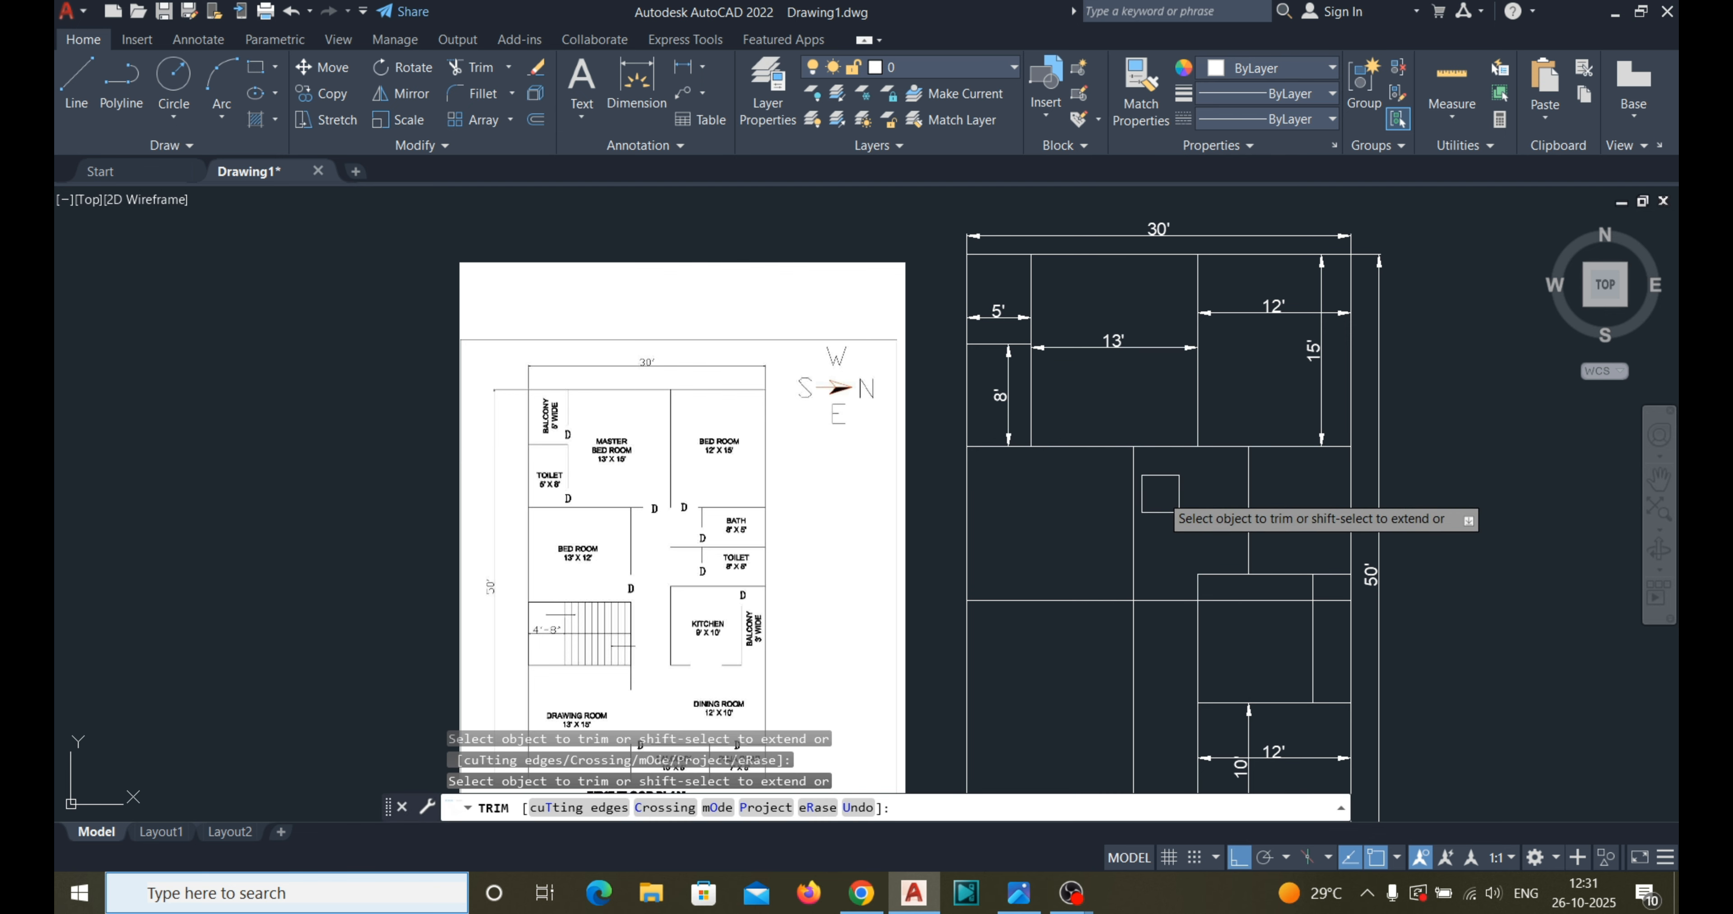
Try to trim the horizontal walls to the lower bedroom's right wall.
{"action": "type", "text": "t"}
{"action": "key", "text": "Return"}
{"action": "left_click", "coordinate": [1134, 484]}
{"action": "key", "text": "Return"}
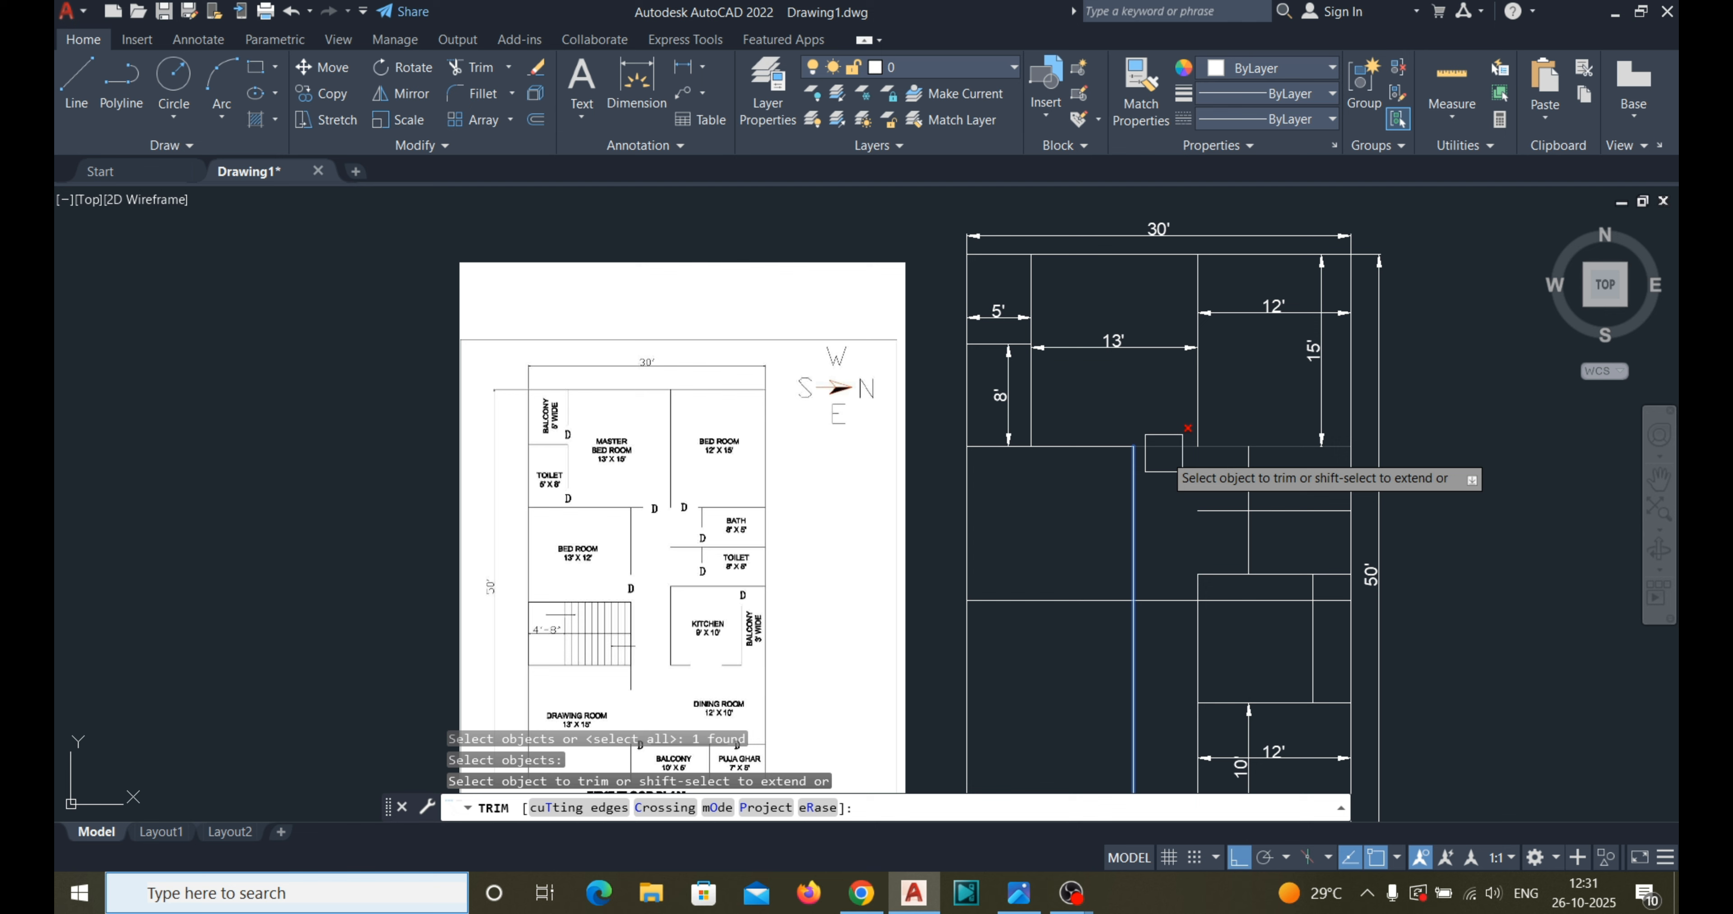
{"action": "left_click", "coordinate": [1164, 453]}
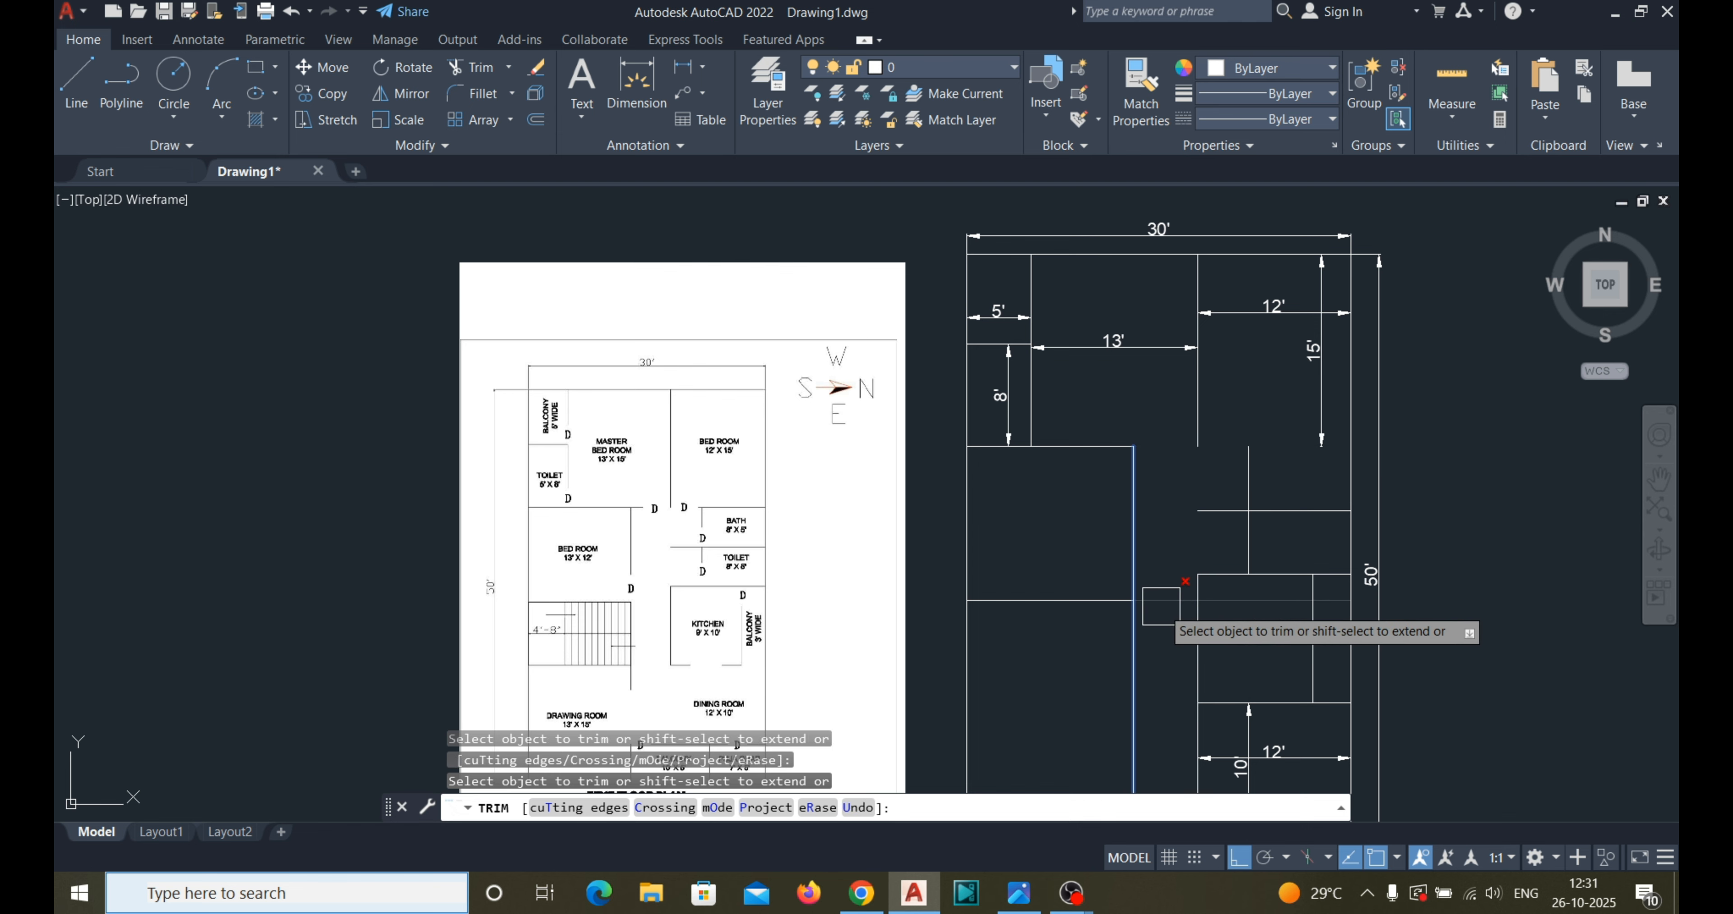
{"action": "key", "text": "ctrl+z"}
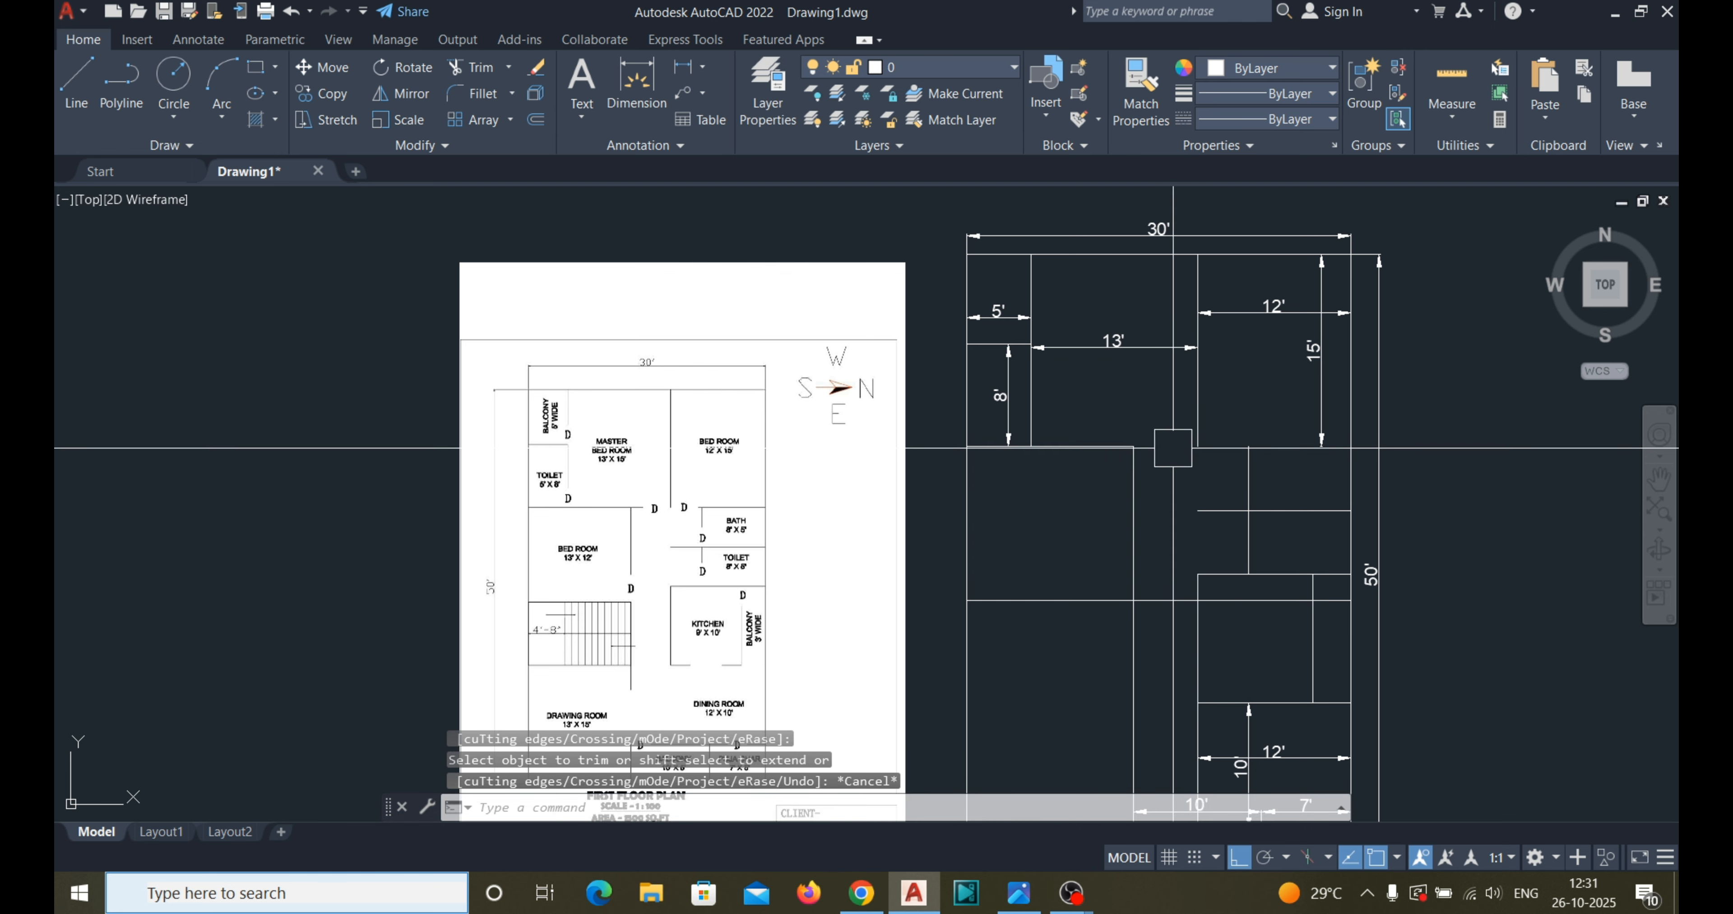
Trim away the part of the lower bedroom's right wall that runs up through the master bedroom.
{"action": "type", "text": "tr"}
{"action": "key", "text": "Return"}
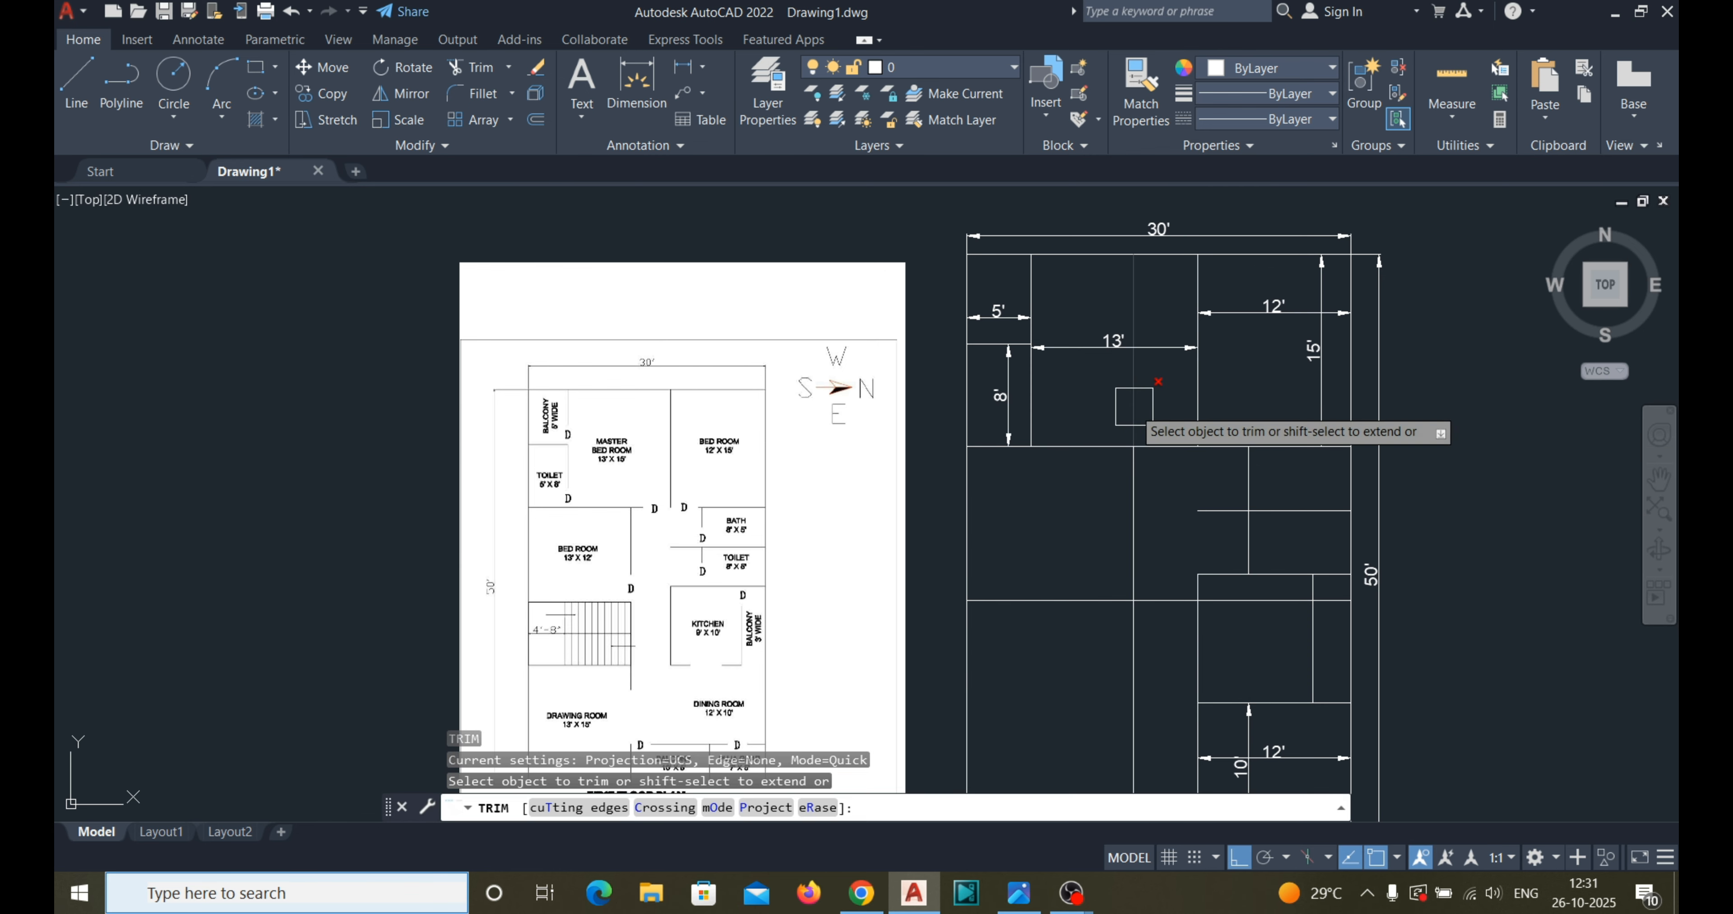
{"action": "left_click", "coordinate": [1132, 407]}
{"action": "scroll", "coordinate": [1157, 609], "scroll_direction": "up", "scroll_amount": 2}
Trim the lower bedroom's bottom wall where it crosses the passage and delete its leftover segment inside the kitchen.
{"action": "left_click", "coordinate": [1153, 586]}
{"action": "scroll", "coordinate": [1143, 601], "scroll_direction": "down", "scroll_amount": 2}
{"action": "key", "text": "Escape"}
{"action": "left_click", "coordinate": [1226, 599]}
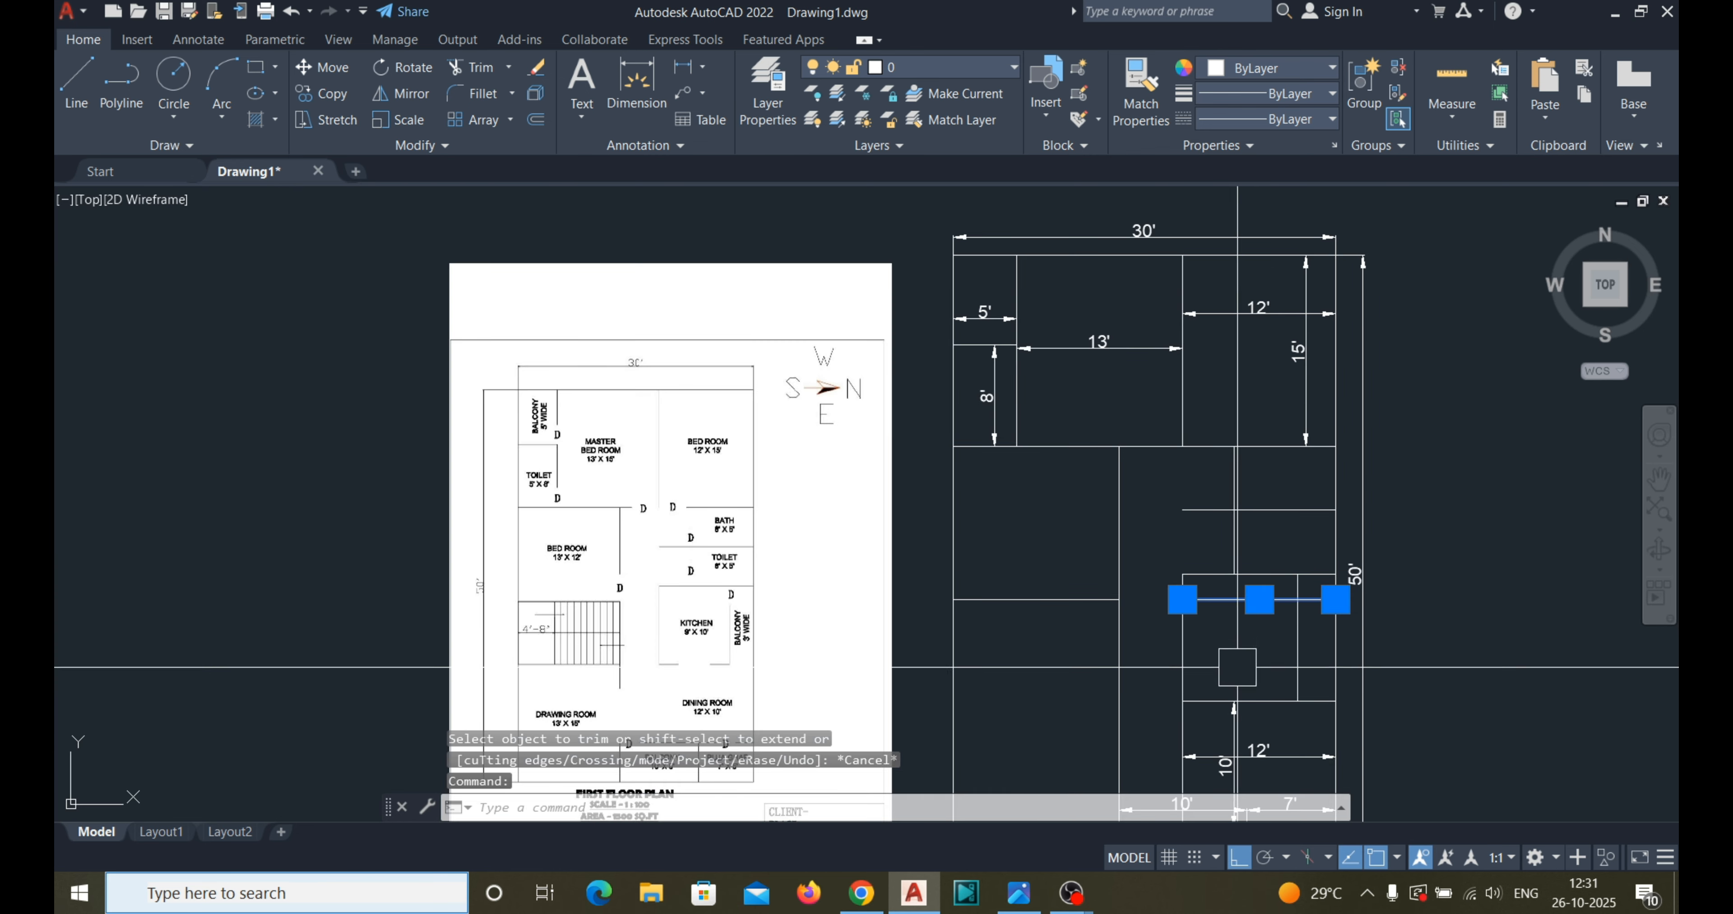
{"action": "key", "text": "Delete"}
Trim the lower bedroom's right wall below its bottom wall, using the bottom wall as the cutting edge.
{"action": "scroll", "coordinate": [1099, 621], "scroll_direction": "down", "scroll_amount": 2}
{"action": "scroll", "coordinate": [1093, 584], "scroll_direction": "up", "scroll_amount": 2}
{"action": "type", "text": "tr"}
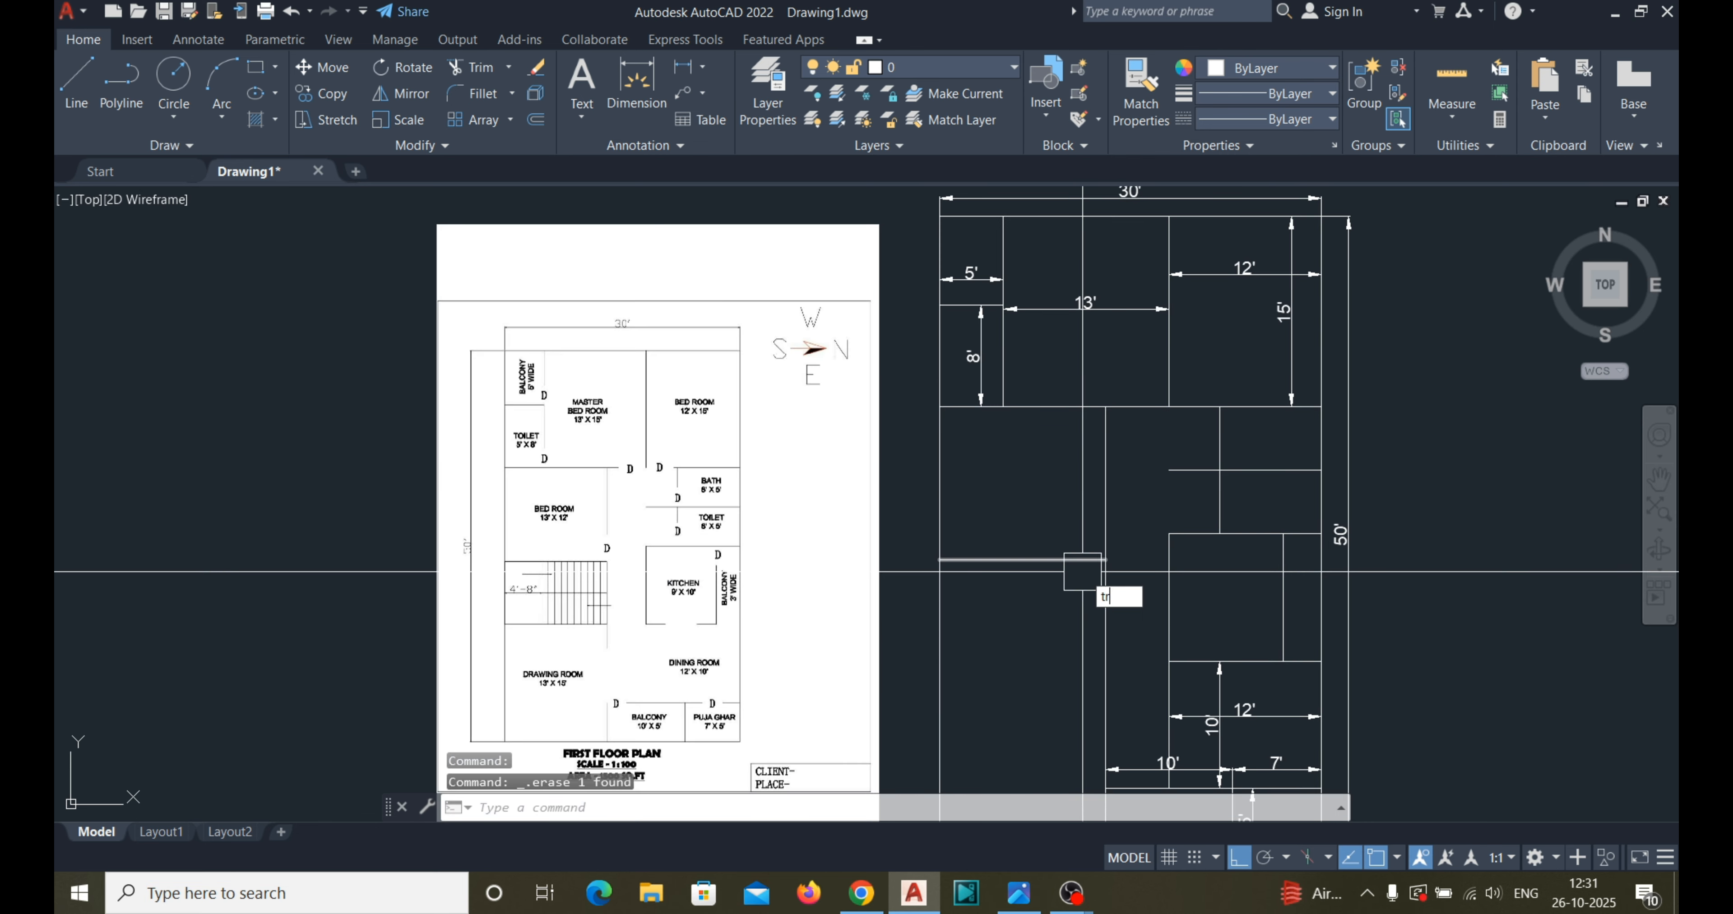
{"action": "key", "text": "Return"}
{"action": "type", "text": "t"}
{"action": "key", "text": "Return"}
{"action": "left_click", "coordinate": [1047, 572]}
{"action": "key", "text": "Return"}
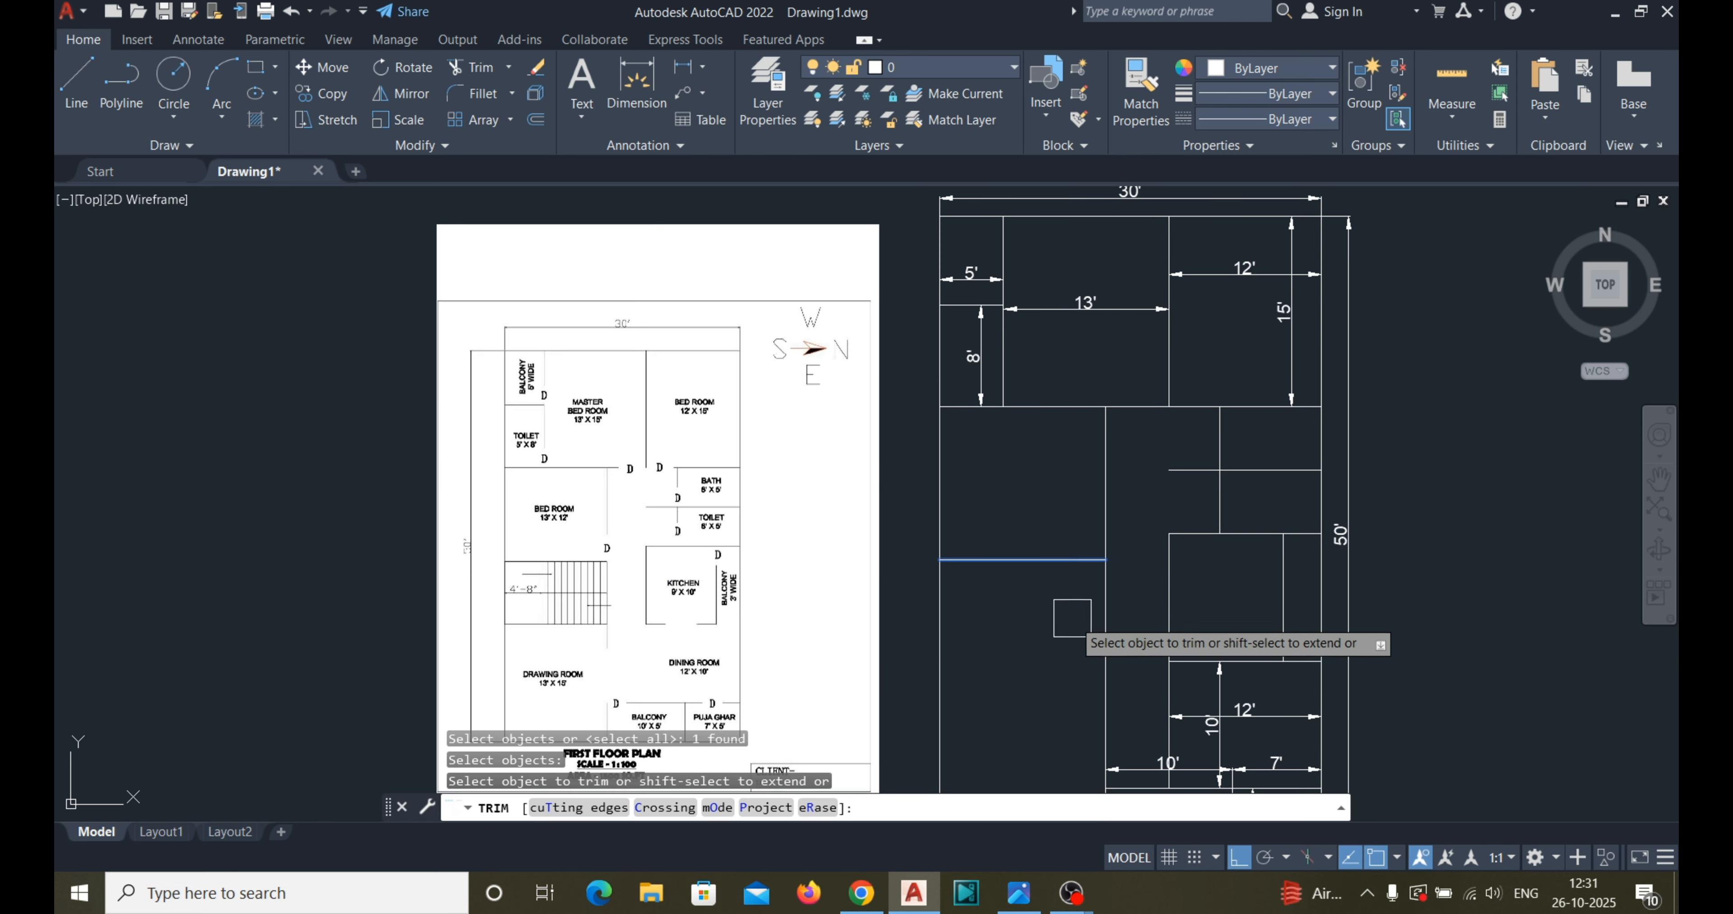
{"action": "scroll", "coordinate": [1039, 538], "scroll_direction": "down", "scroll_amount": 2}
{"action": "scroll", "coordinate": [1044, 605], "scroll_direction": "up", "scroll_amount": 2}
{"action": "key", "text": "Escape"}
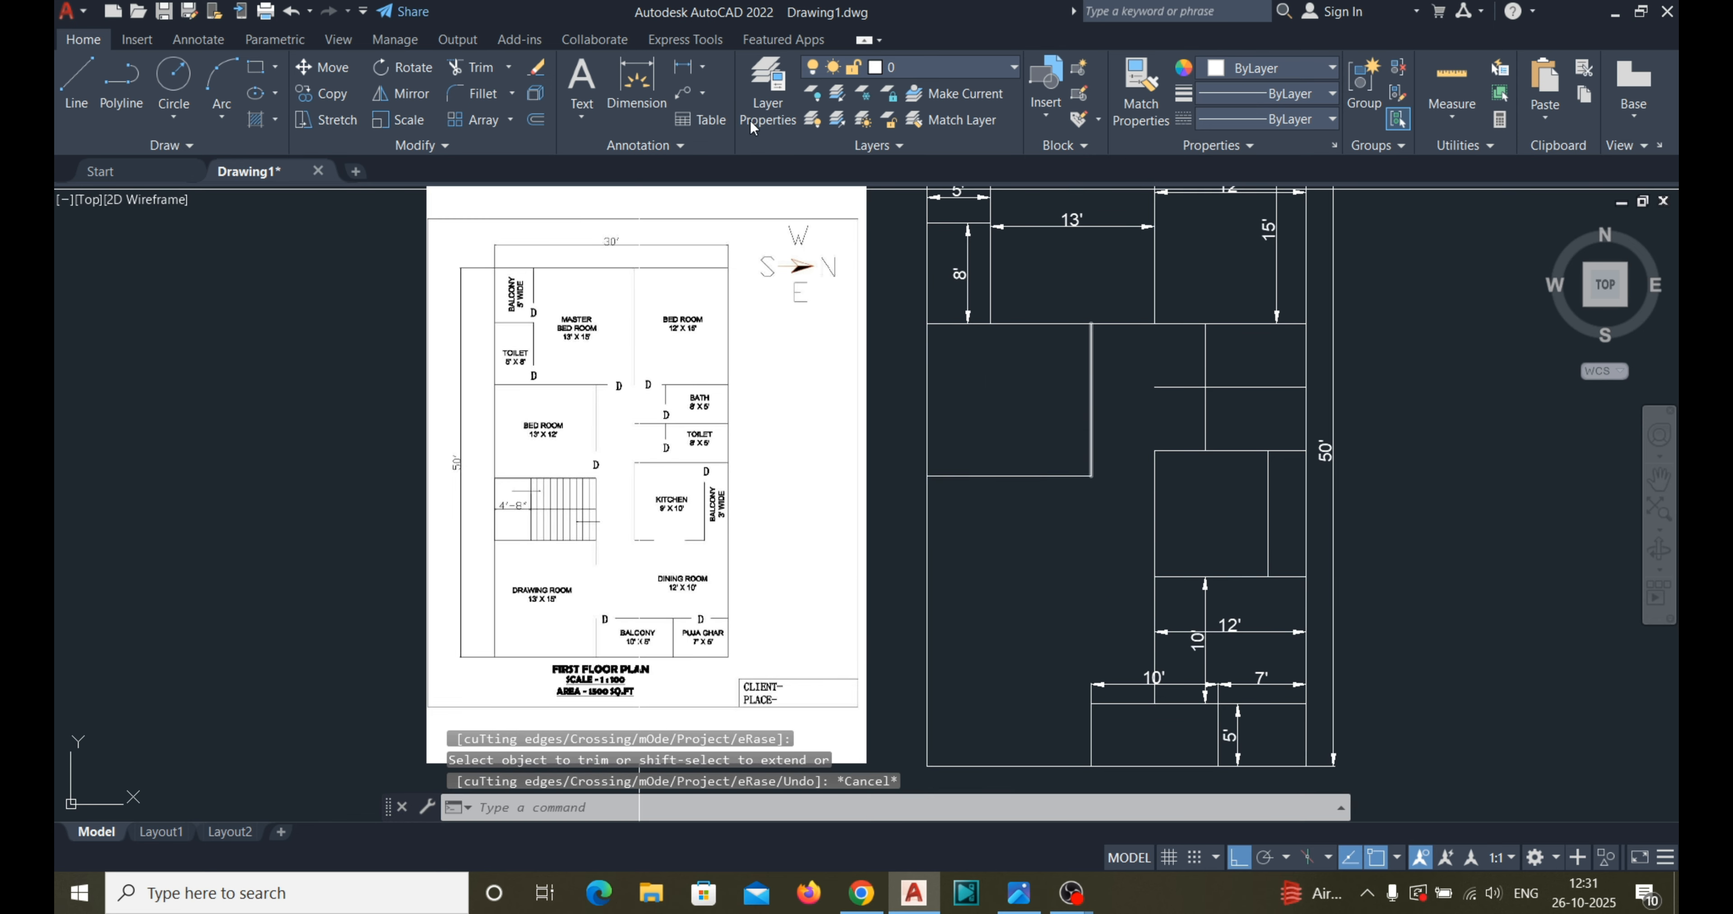
Add linear dimensions for the lower bedroom's width and length inside the room.
{"action": "left_click", "coordinate": [681, 66]}
{"action": "left_click", "coordinate": [926, 418]}
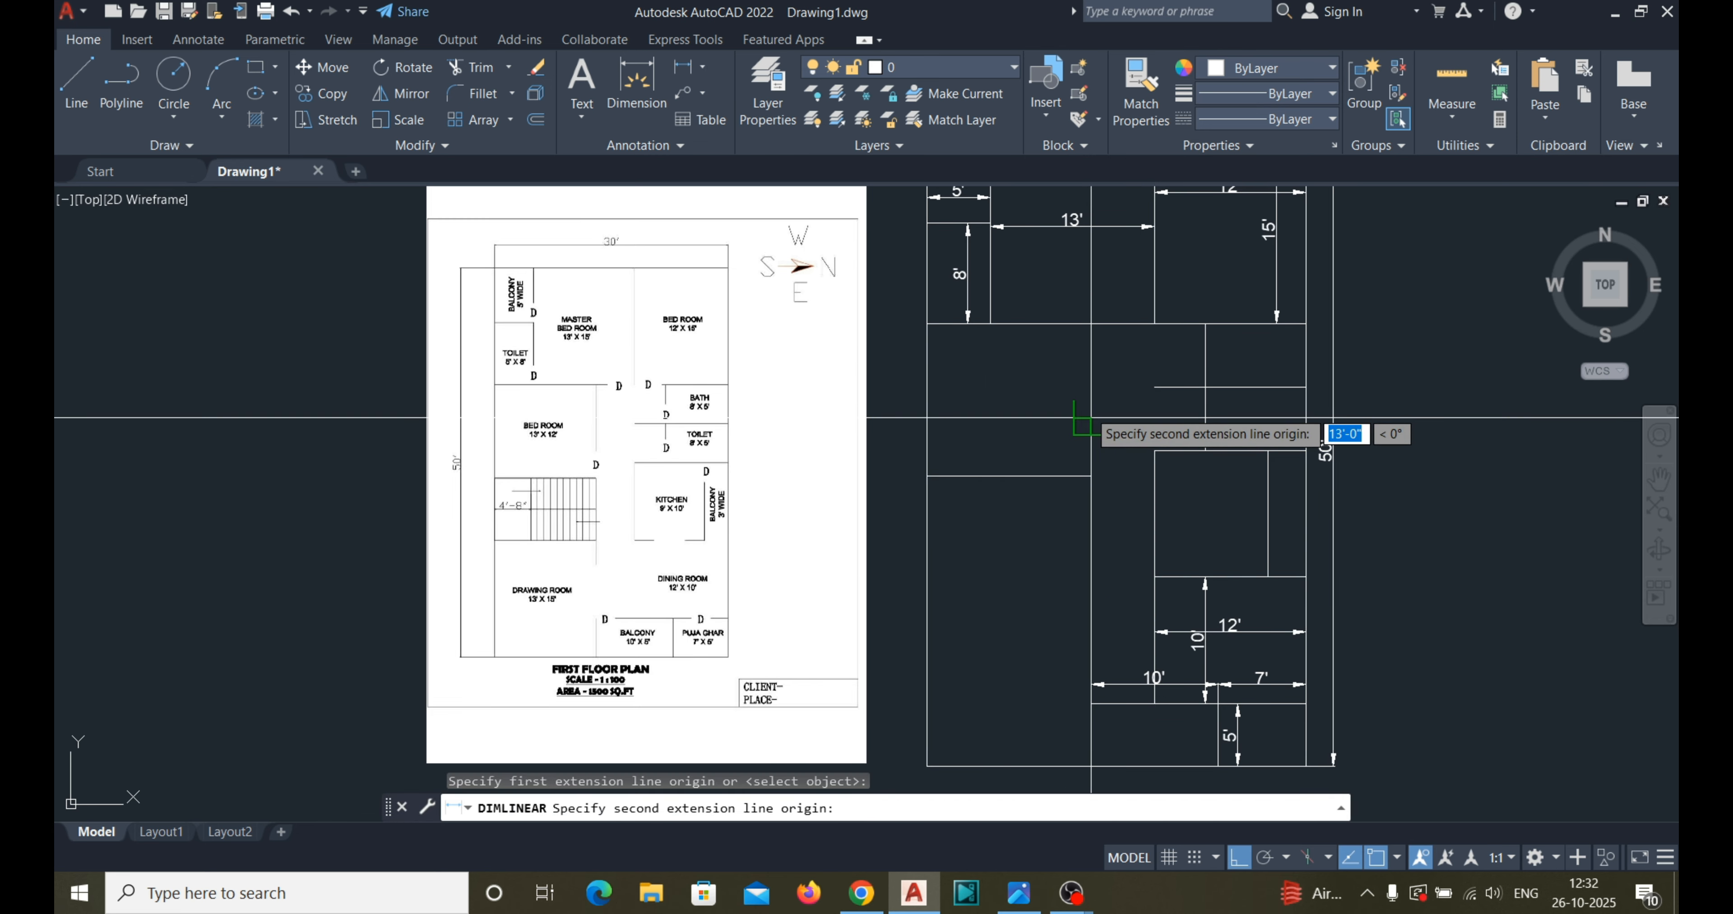
{"action": "left_click", "coordinate": [1091, 418]}
{"action": "key", "text": "Return"}
{"action": "left_click", "coordinate": [1045, 324]}
{"action": "left_click", "coordinate": [1051, 476]}
{"action": "left_click", "coordinate": [1042, 448]}
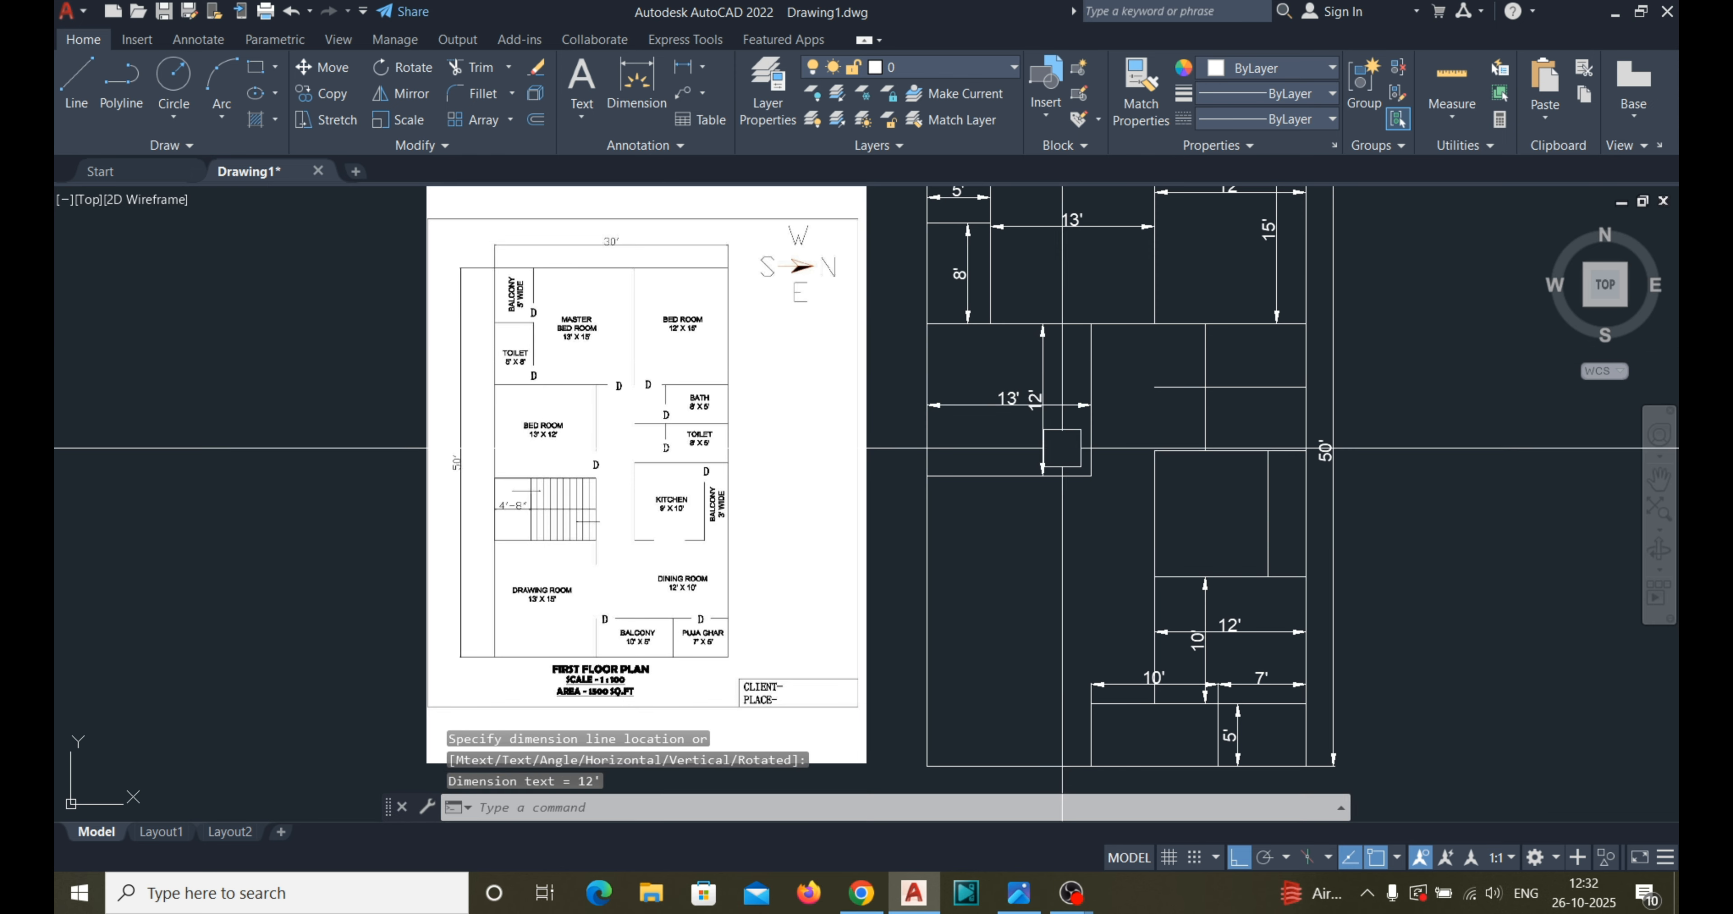
Examine the staircase and drawing room sizes in the reference plan and compare them with the drawn plan's lower left area.
{"action": "scroll", "coordinate": [617, 417], "scroll_direction": "up", "scroll_amount": 2}
{"action": "scroll", "coordinate": [696, 526], "scroll_direction": "down", "scroll_amount": 1}
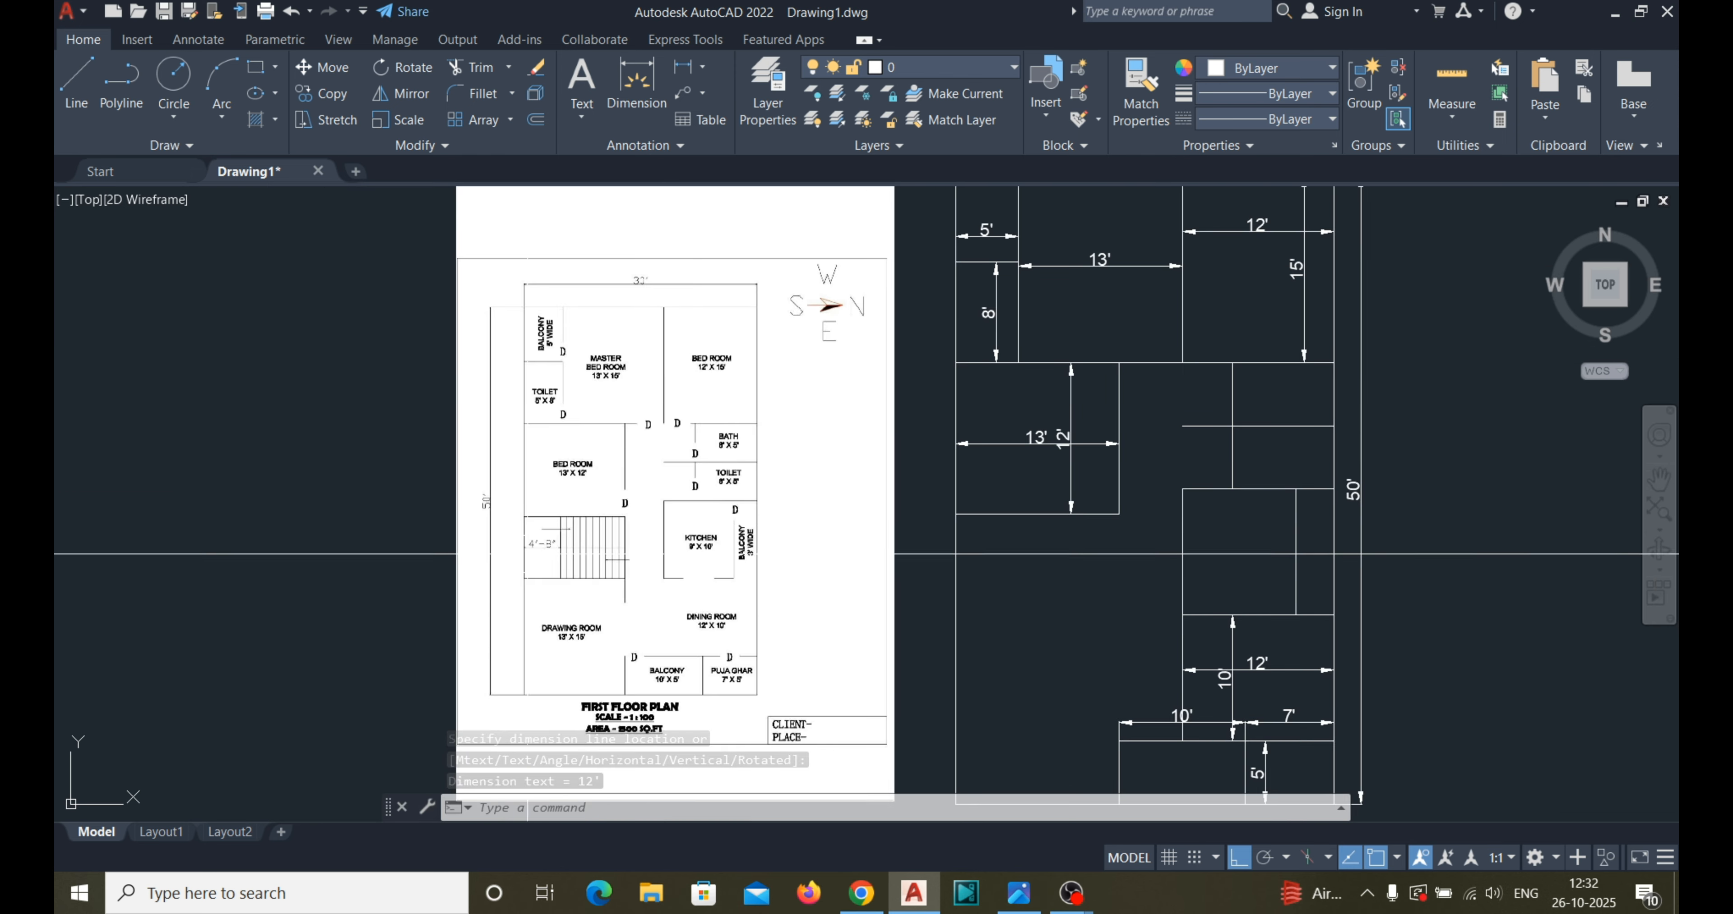
{"action": "scroll", "coordinate": [543, 555], "scroll_direction": "up", "scroll_amount": 3}
{"action": "scroll", "coordinate": [589, 576], "scroll_direction": "down", "scroll_amount": 1}
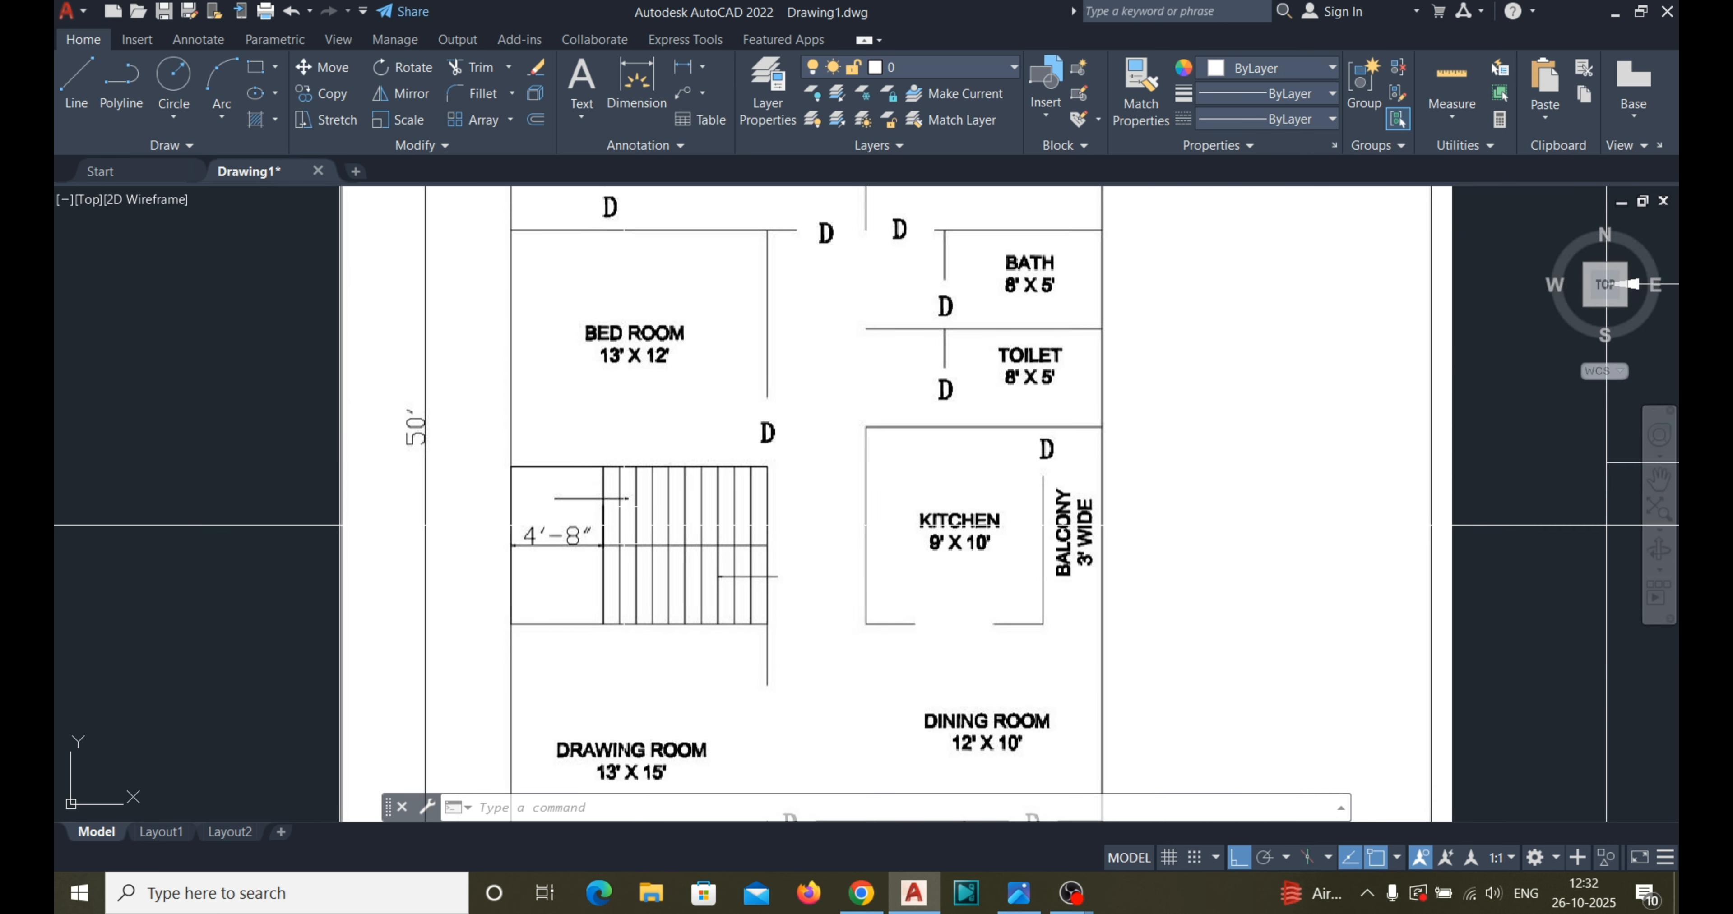
{"action": "scroll", "coordinate": [624, 524], "scroll_direction": "down", "scroll_amount": 3}
{"action": "scroll", "coordinate": [620, 473], "scroll_direction": "up", "scroll_amount": 3}
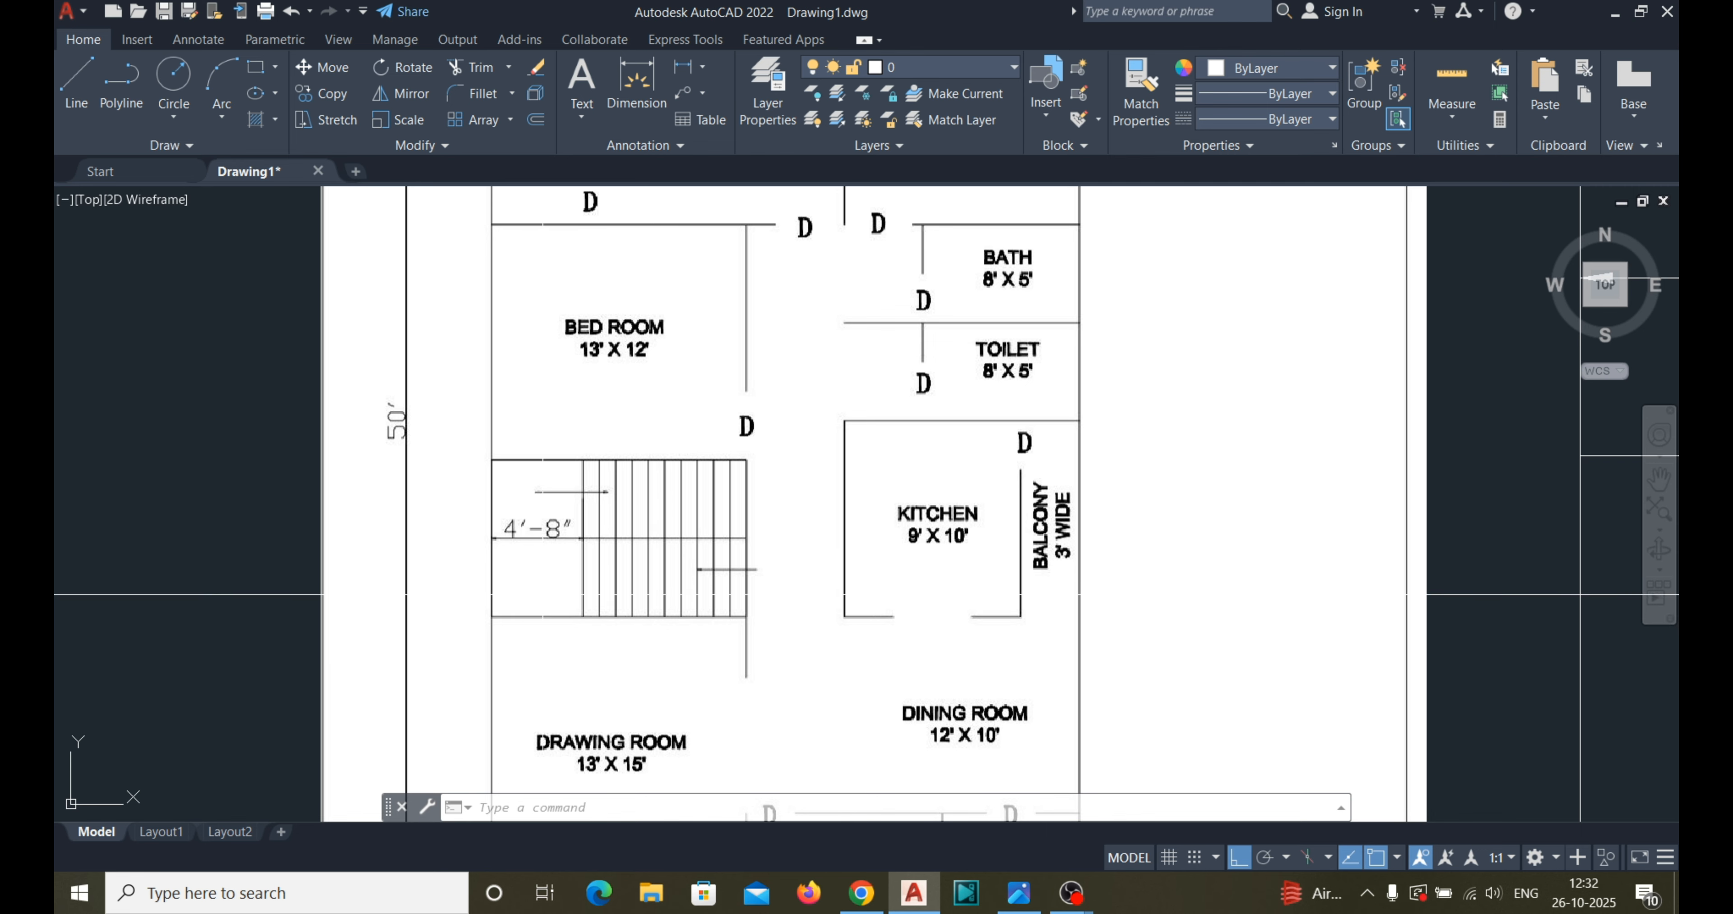
{"action": "scroll", "coordinate": [619, 594], "scroll_direction": "down", "scroll_amount": 3}
{"action": "scroll", "coordinate": [620, 552], "scroll_direction": "up", "scroll_amount": 3}
{"action": "scroll", "coordinate": [552, 722], "scroll_direction": "down", "scroll_amount": 2}
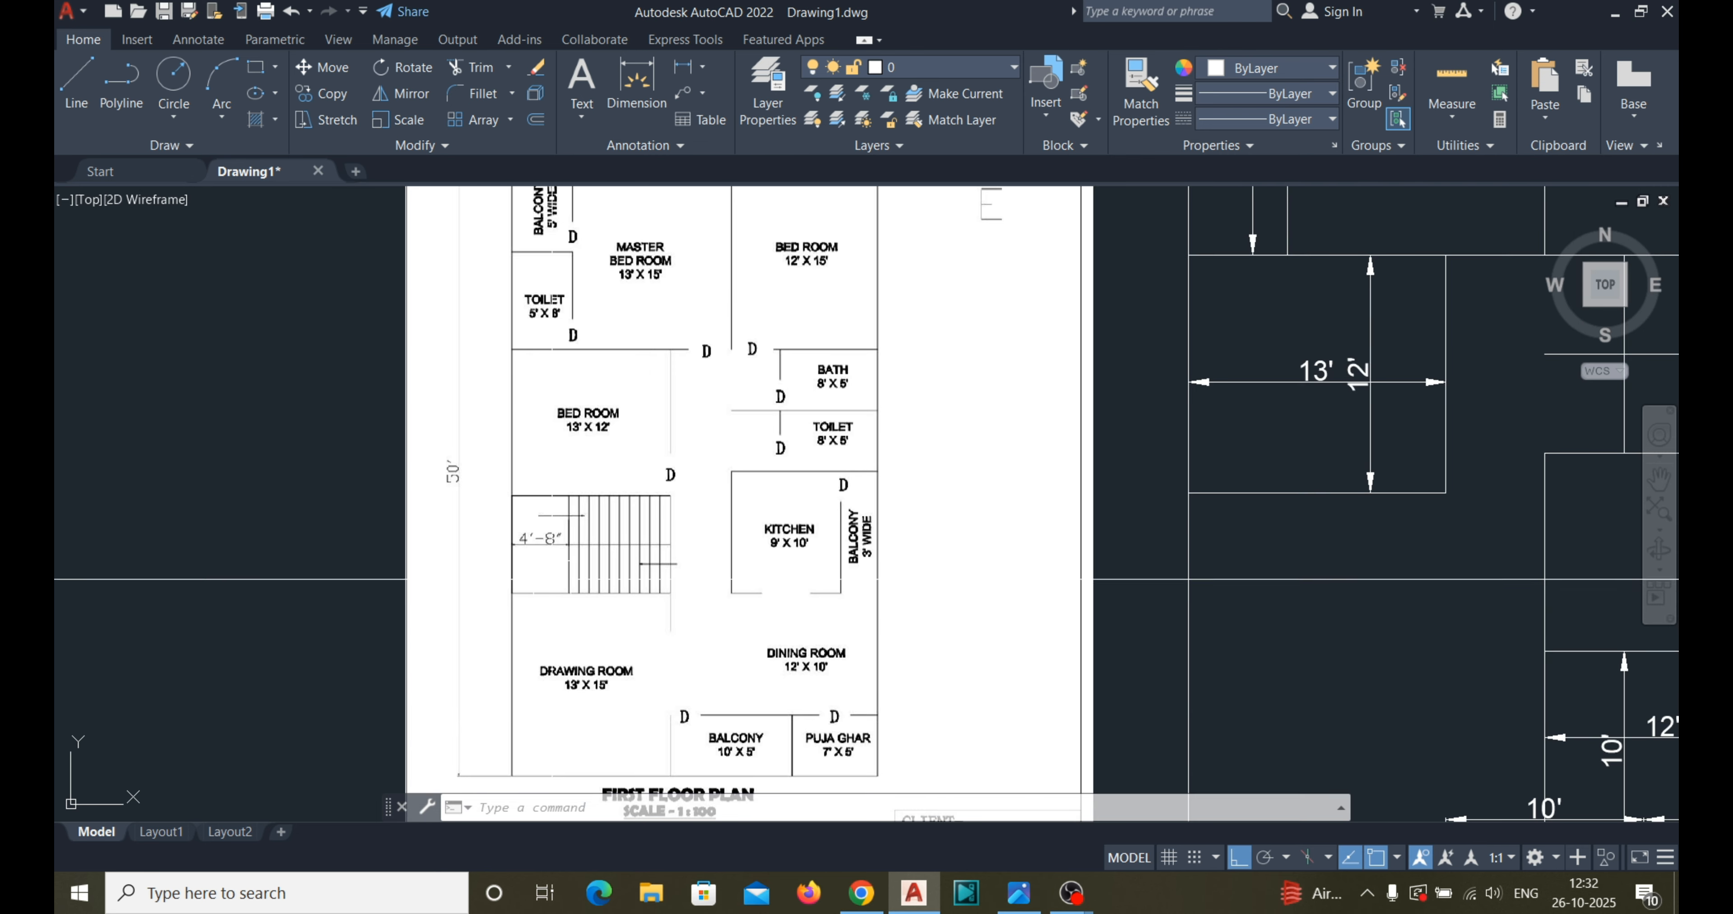
{"action": "scroll", "coordinate": [605, 614], "scroll_direction": "down", "scroll_amount": 3}
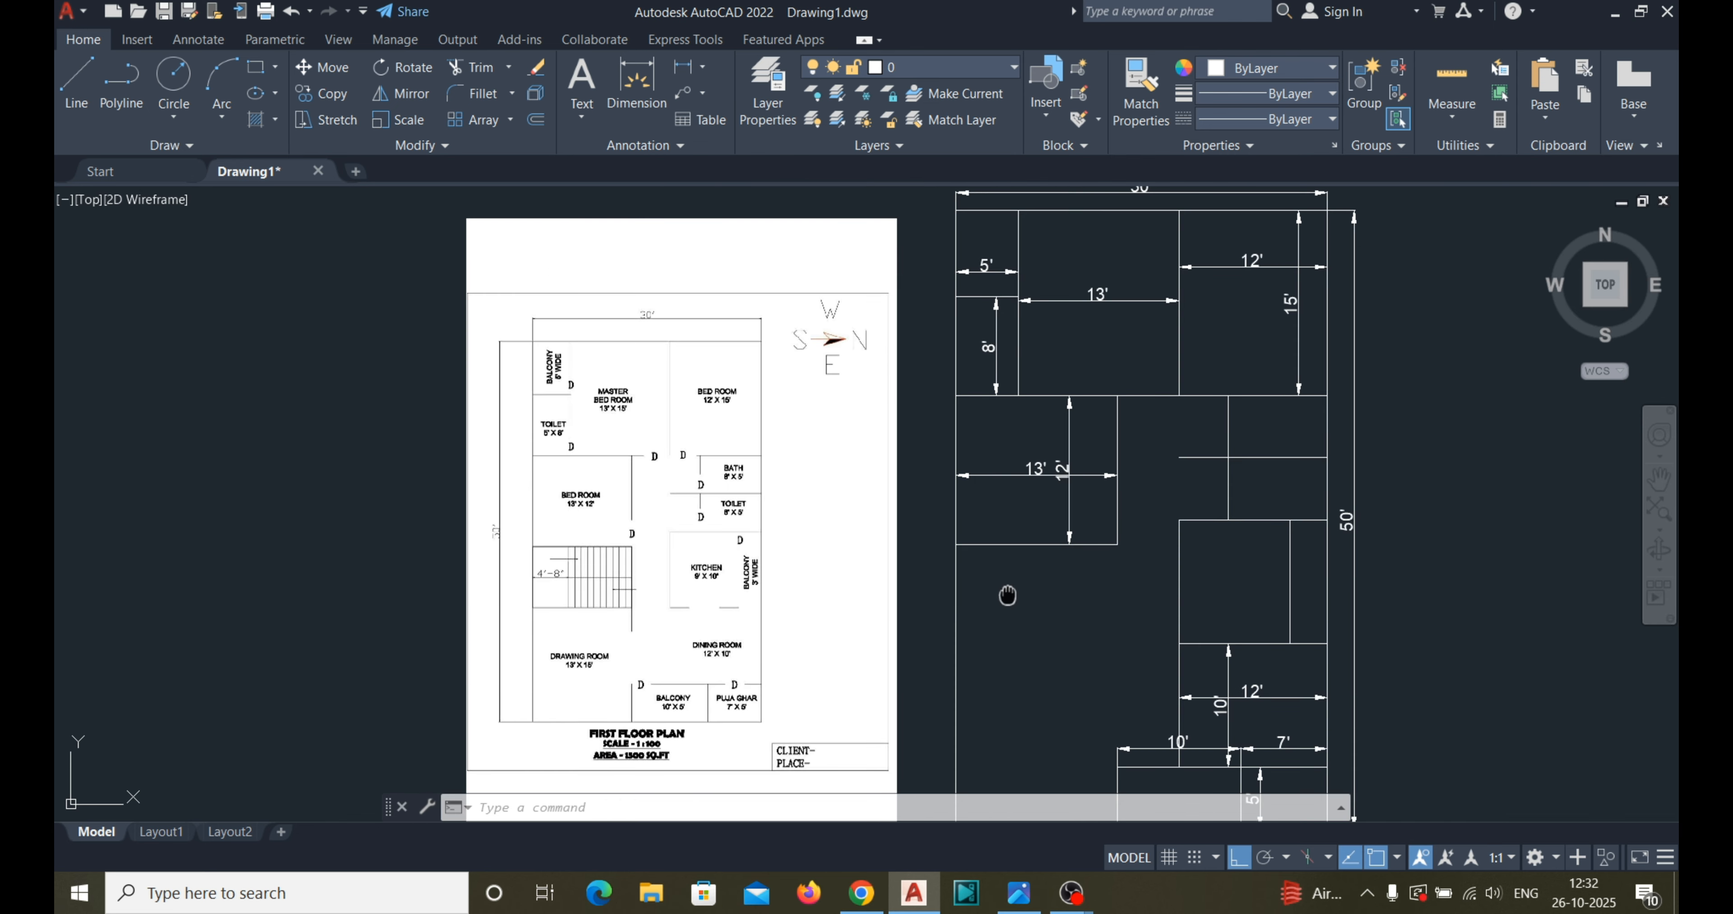
{"action": "scroll", "coordinate": [606, 609], "scroll_direction": "up", "scroll_amount": 3}
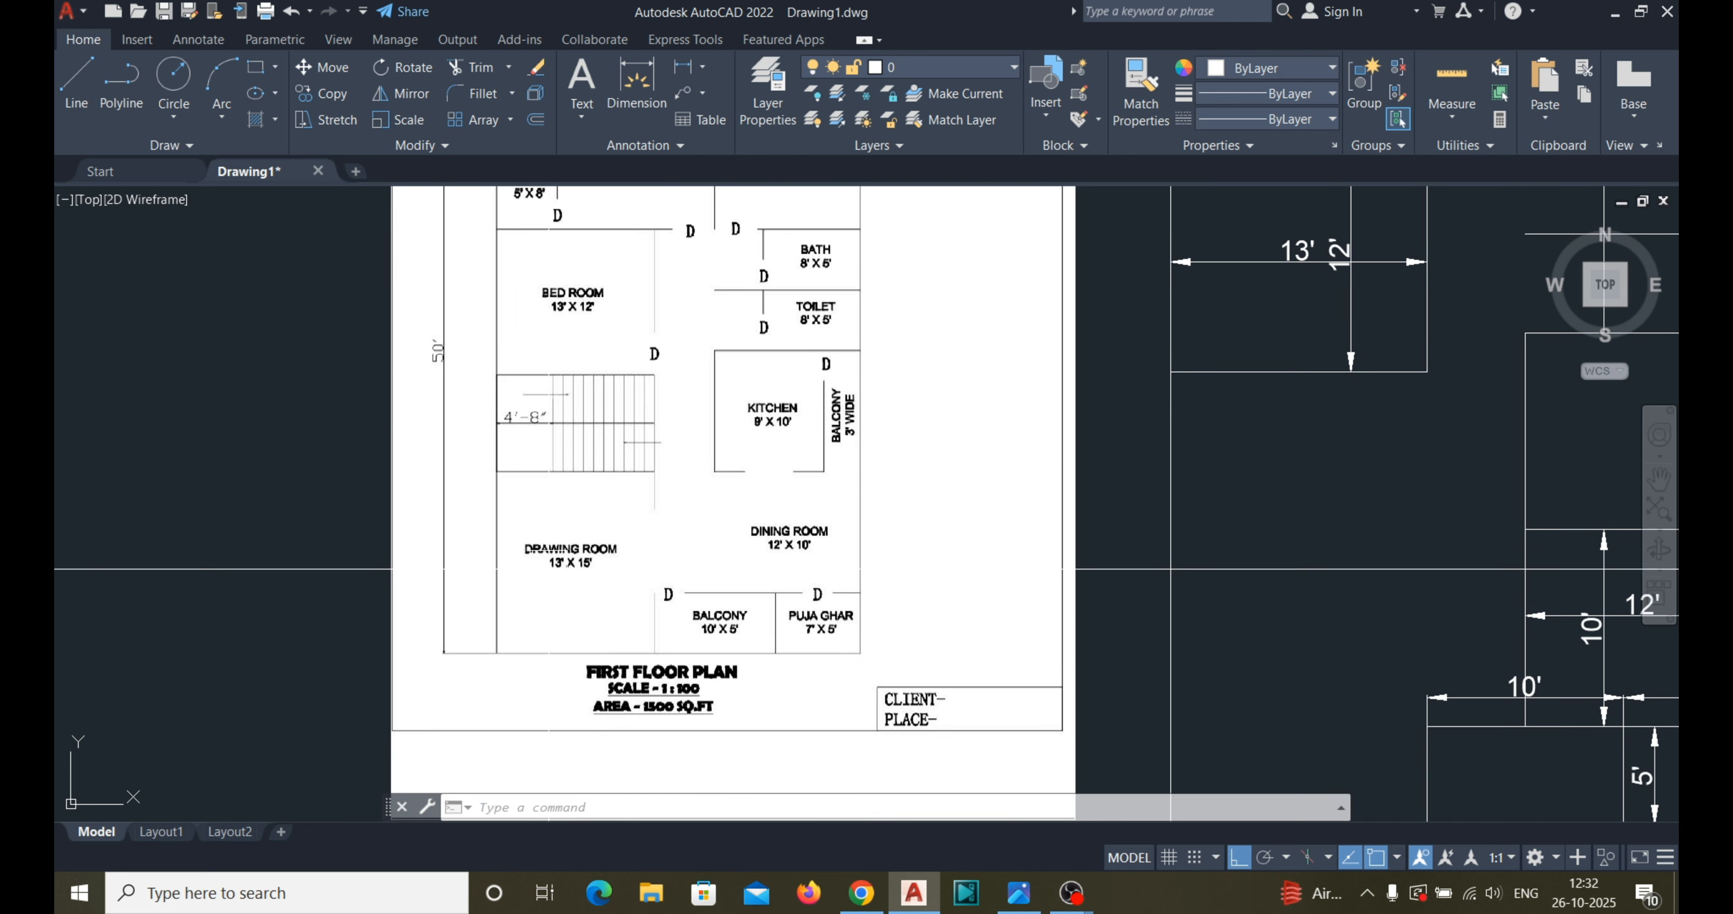
{"action": "scroll", "coordinate": [603, 593], "scroll_direction": "down", "scroll_amount": 1}
{"action": "left_click", "coordinate": [1075, 734]}
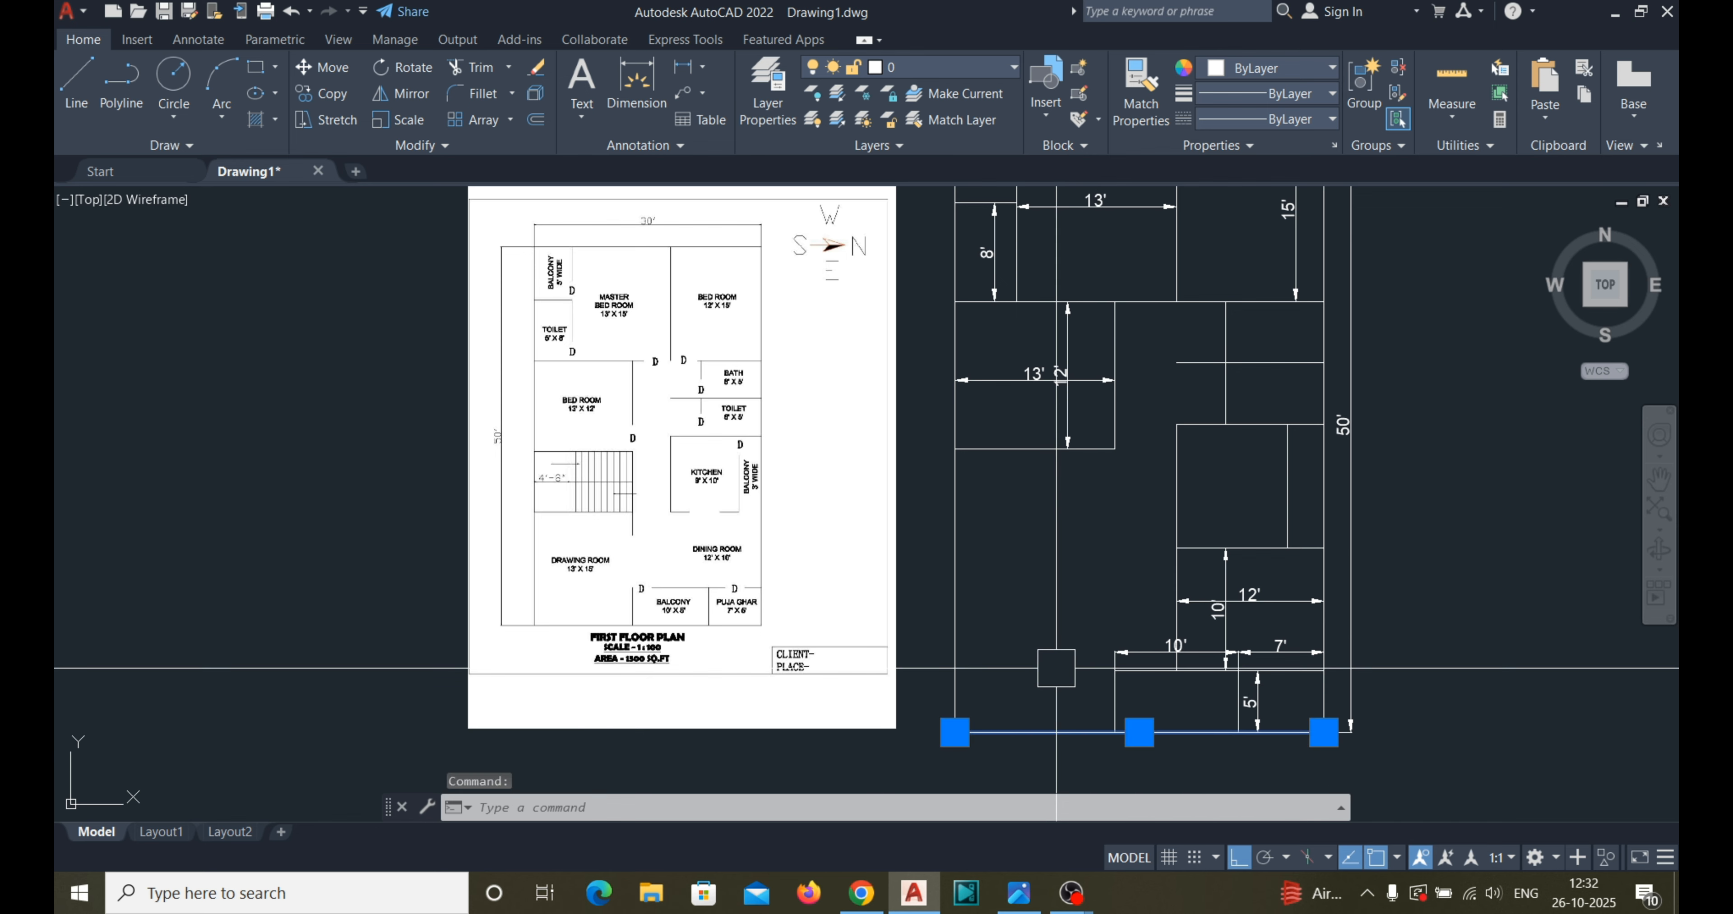
{"action": "scroll", "coordinate": [607, 592], "scroll_direction": "up", "scroll_amount": 1}
{"action": "scroll", "coordinate": [585, 593], "scroll_direction": "down", "scroll_amount": 1}
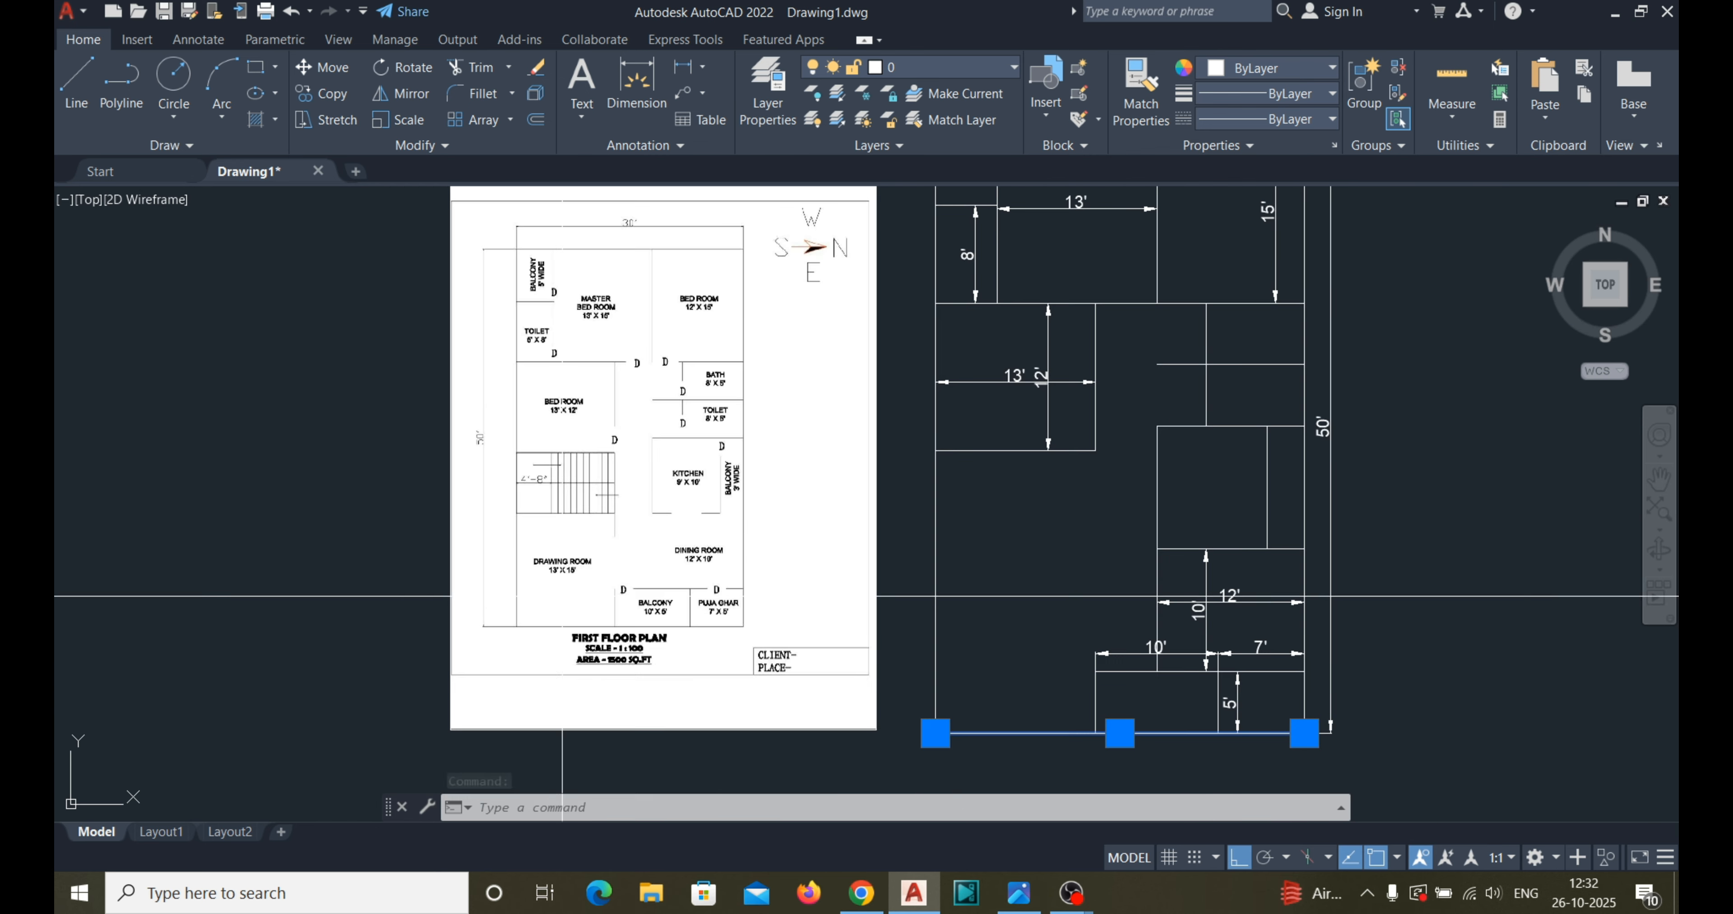
{"action": "key", "text": "Escape"}
{"action": "scroll", "coordinate": [643, 577], "scroll_direction": "up", "scroll_amount": 1}
{"action": "scroll", "coordinate": [840, 515], "scroll_direction": "down", "scroll_amount": 1}
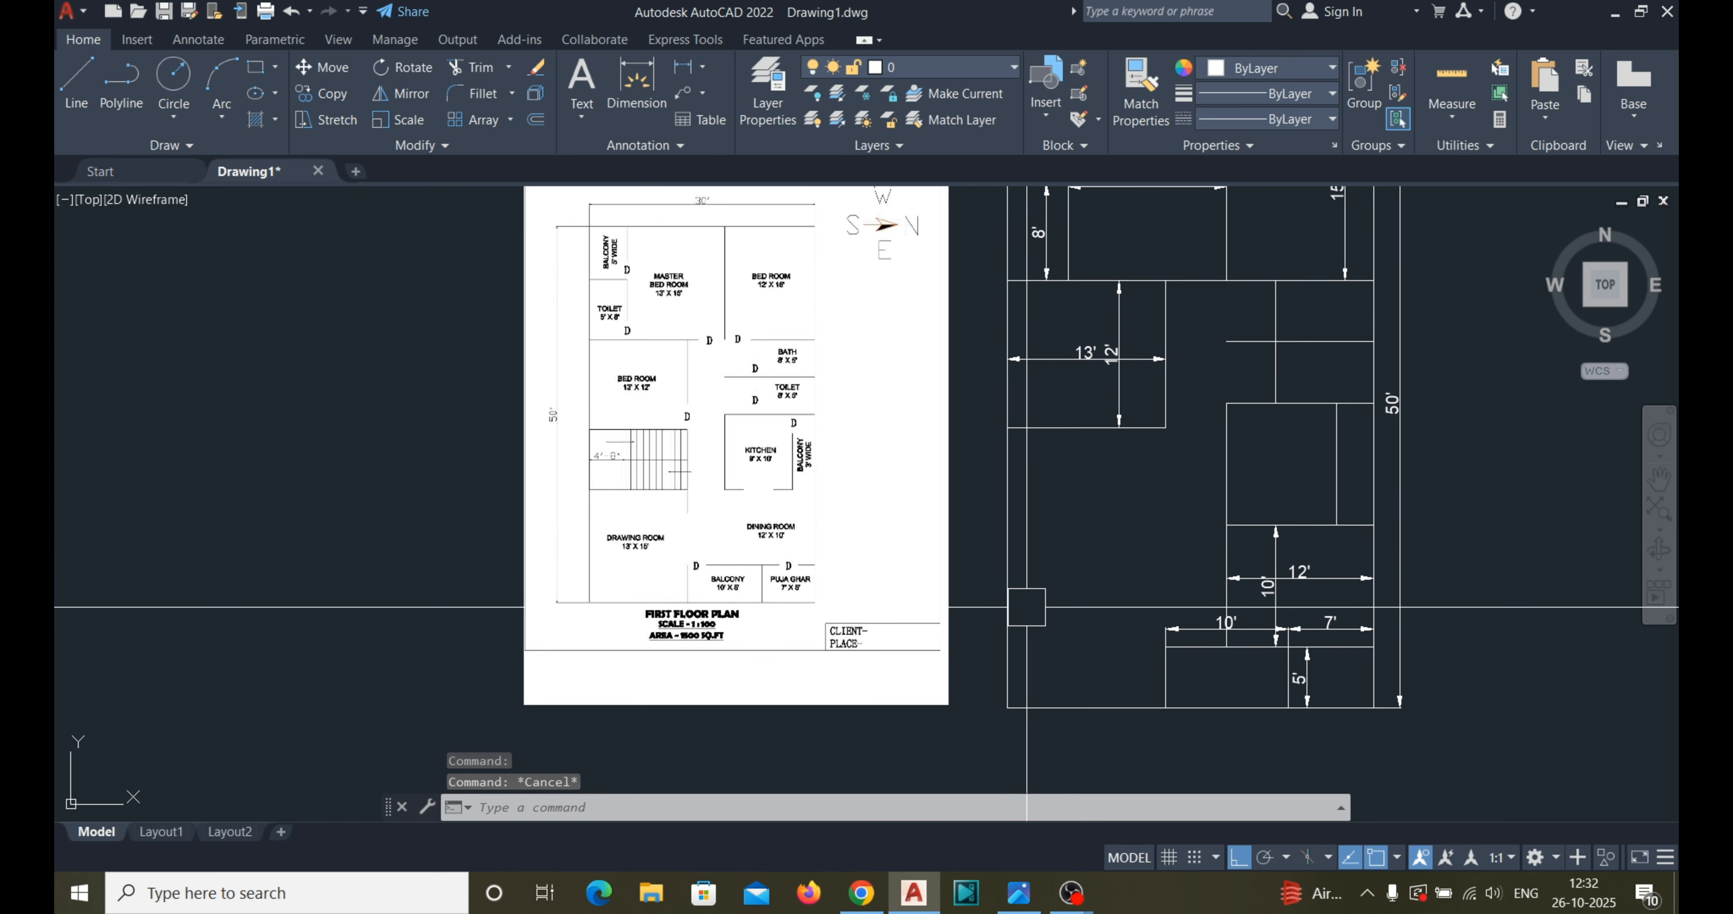
Offset the plan's outer bottom wall 15' upward for the drawing room's top wall.
{"action": "type", "text": "o"}
{"action": "key", "text": "Return"}
{"action": "type", "text": "15"}
{"action": "key", "text": "Return"}
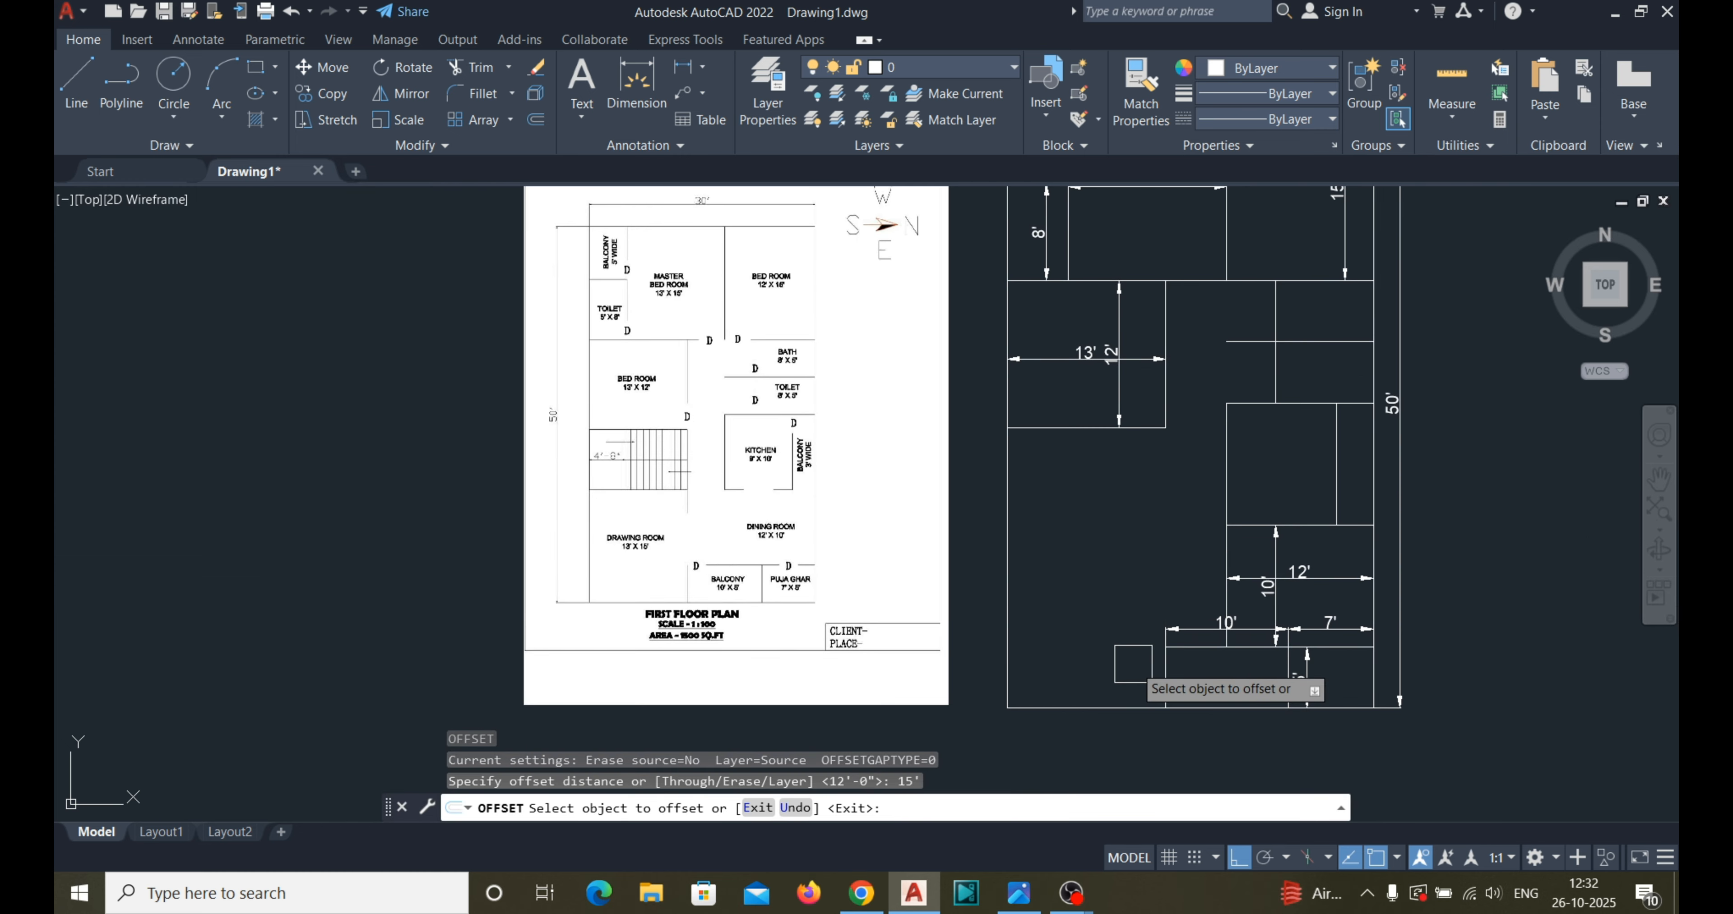
{"action": "left_click", "coordinate": [1117, 707]}
{"action": "left_click", "coordinate": [1099, 618]}
{"action": "scroll", "coordinate": [844, 592], "scroll_direction": "up", "scroll_amount": 1}
{"action": "scroll", "coordinate": [861, 598], "scroll_direction": "down", "scroll_amount": 1}
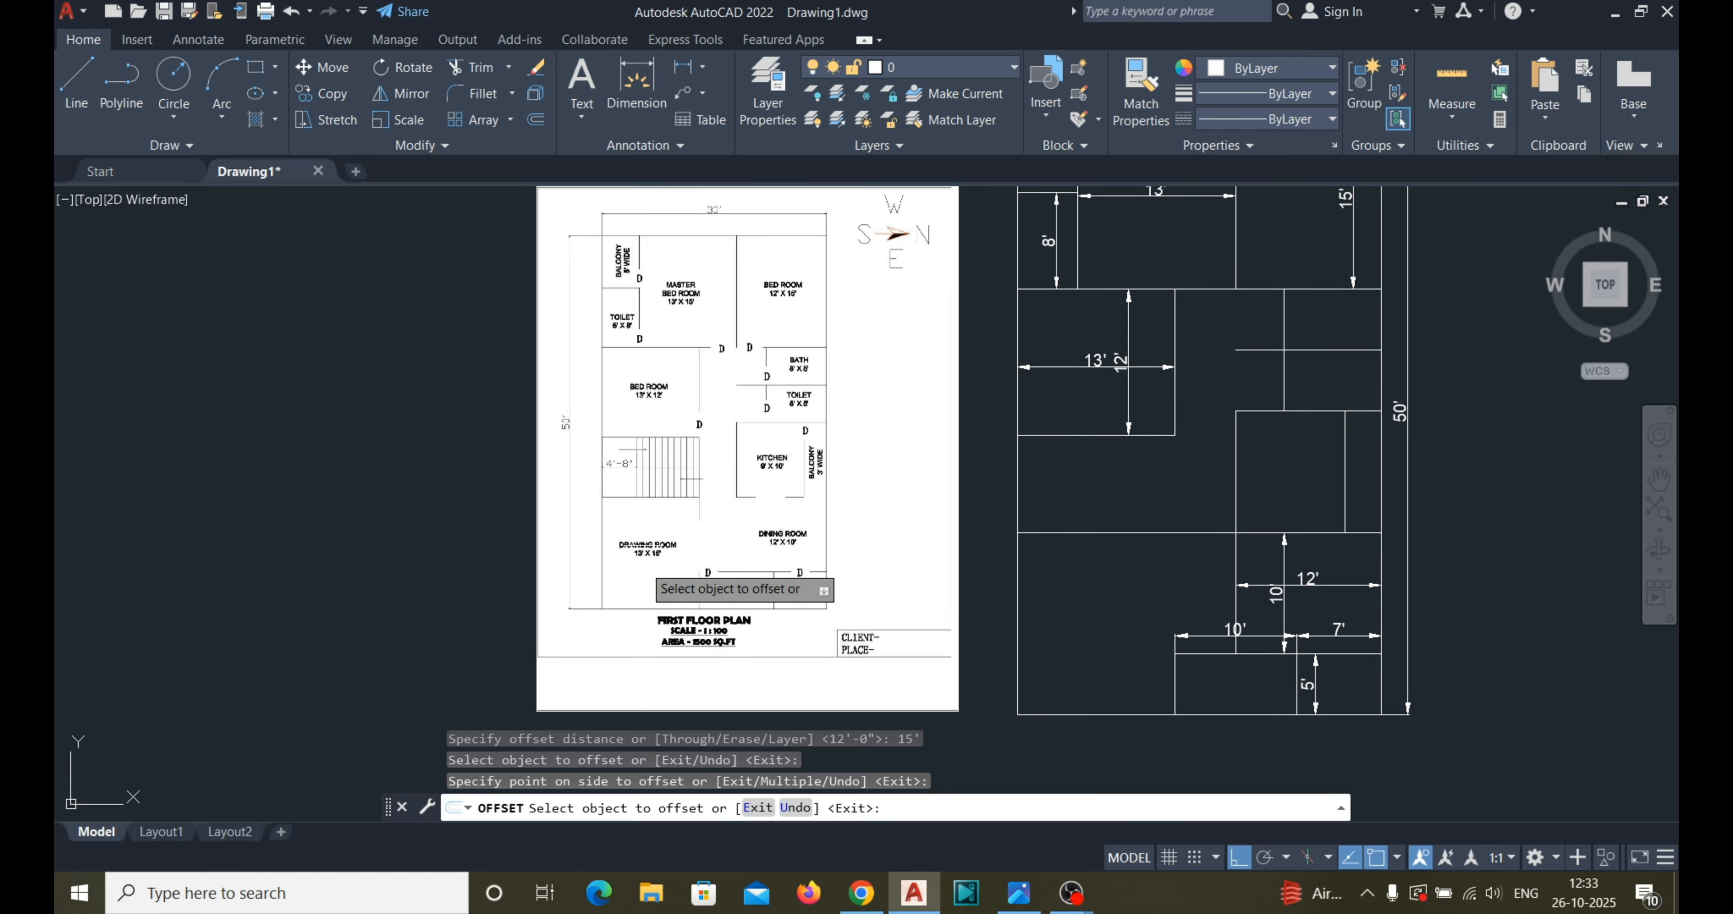
{"action": "key", "text": "Escape"}
Offset the plan's outer left wall 13' to the right for the drawing room's right wall.
{"action": "key", "text": "Return"}
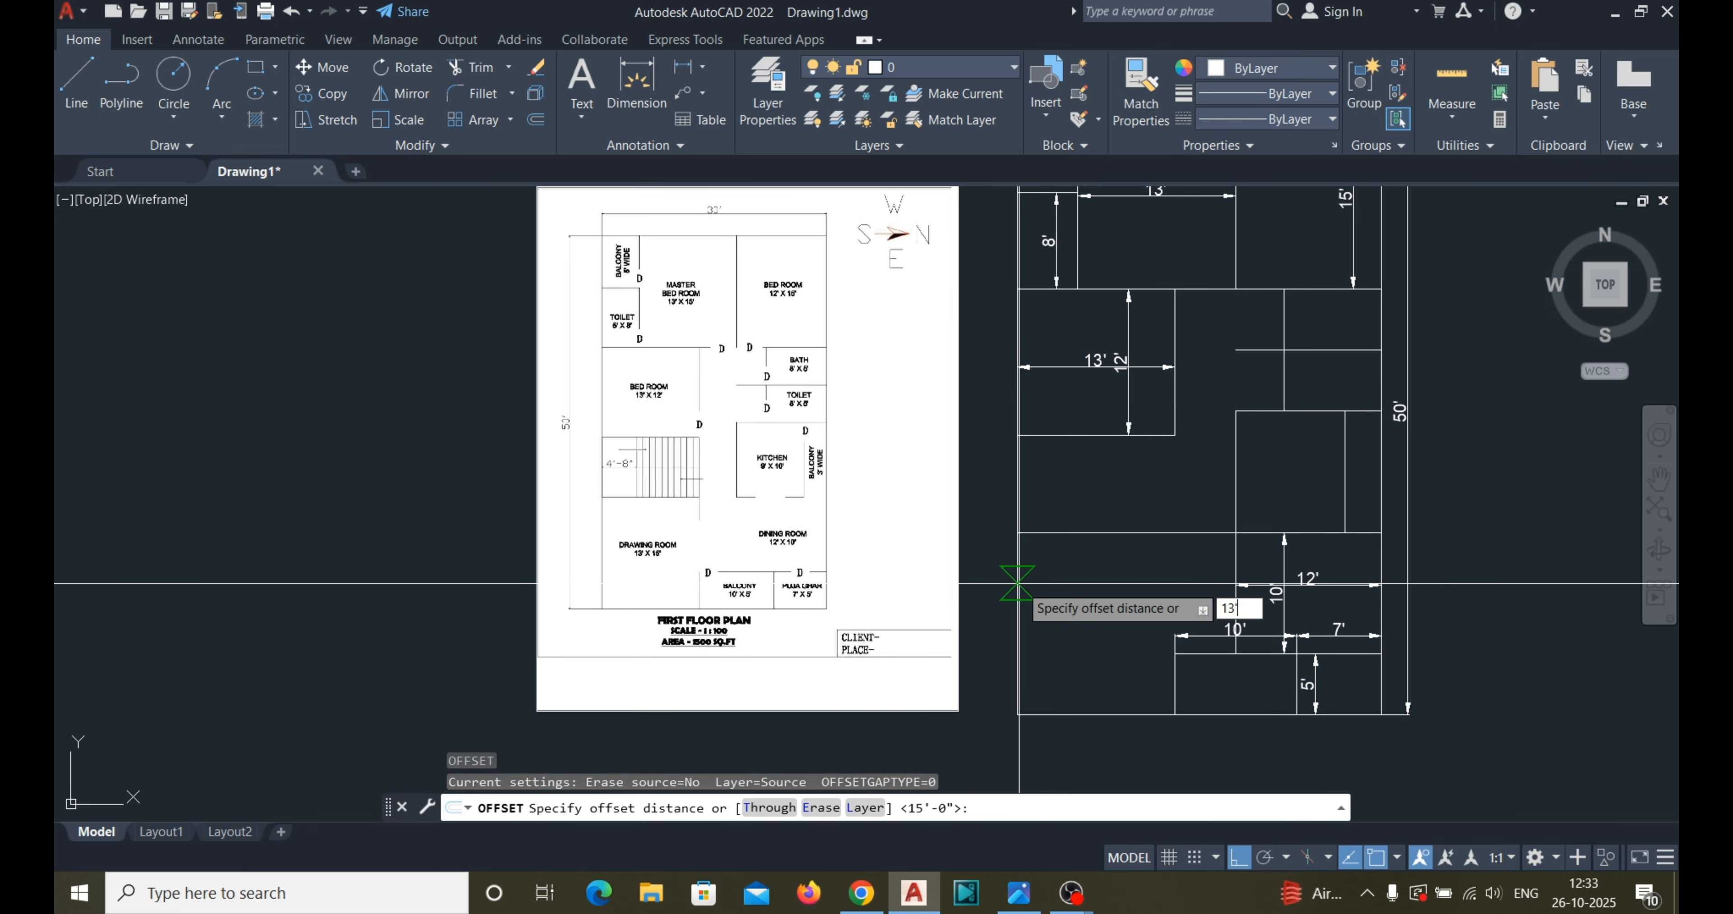
{"action": "type", "text": "13'"}
{"action": "key", "text": "Return"}
{"action": "left_click", "coordinate": [1017, 591]}
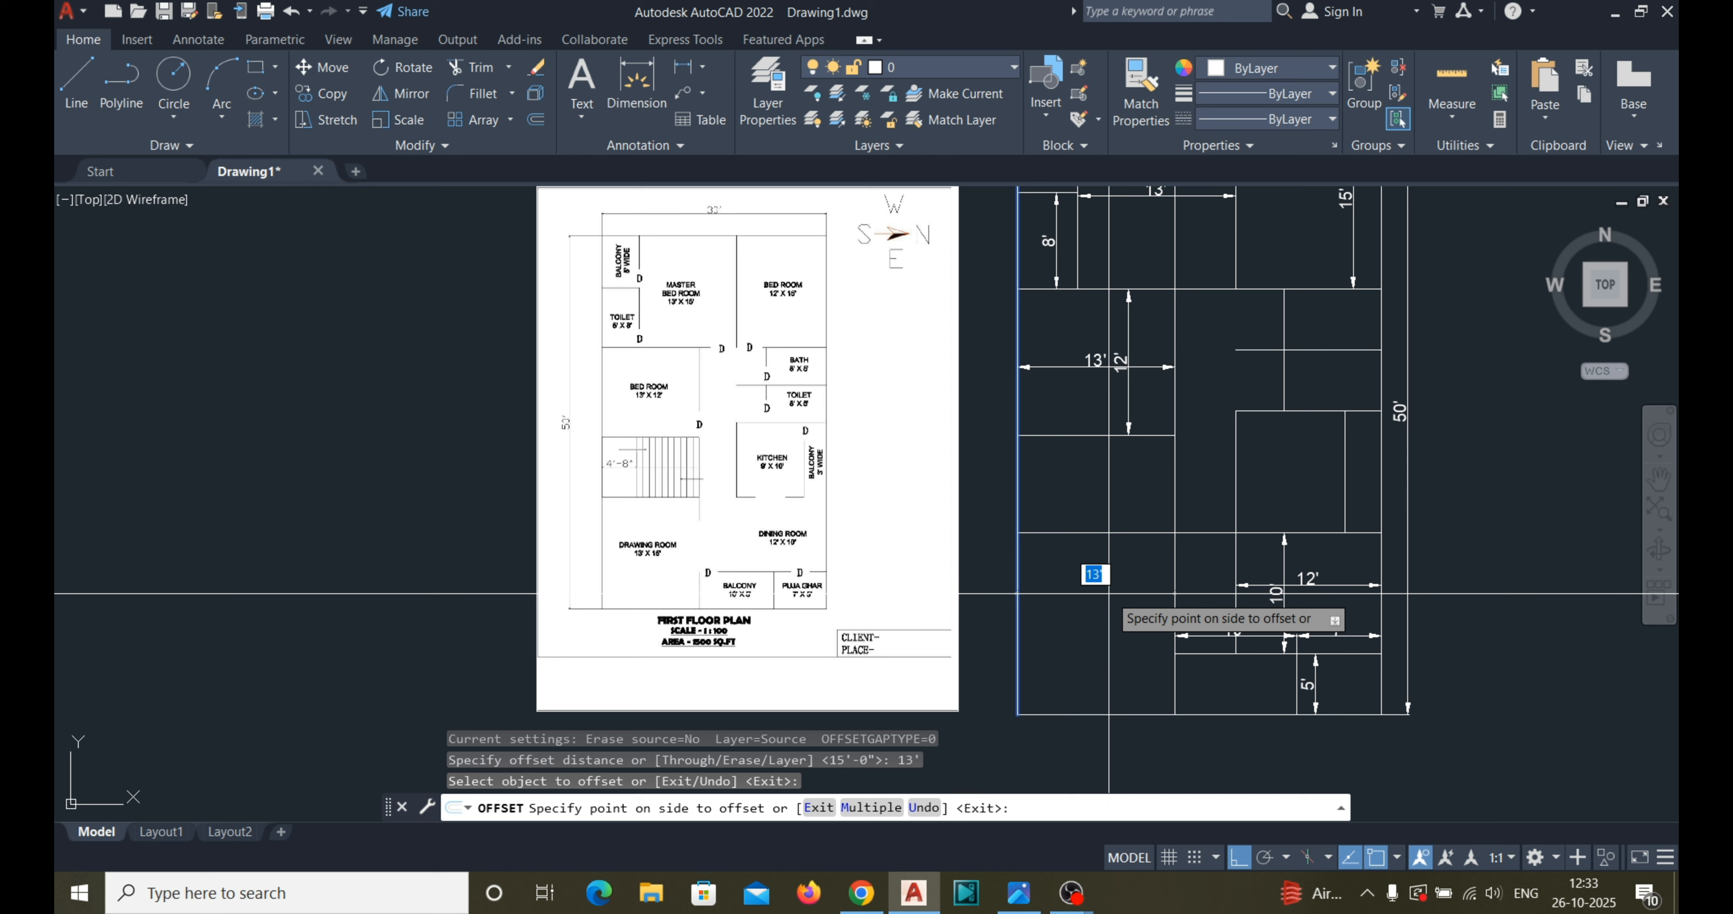
{"action": "left_click", "coordinate": [1109, 593]}
{"action": "key", "text": "Escape"}
Trim the drawing room's top and right walls beyond their shared corner, using both walls as cutting edges.
{"action": "type", "text": "tr"}
{"action": "key", "text": "Return"}
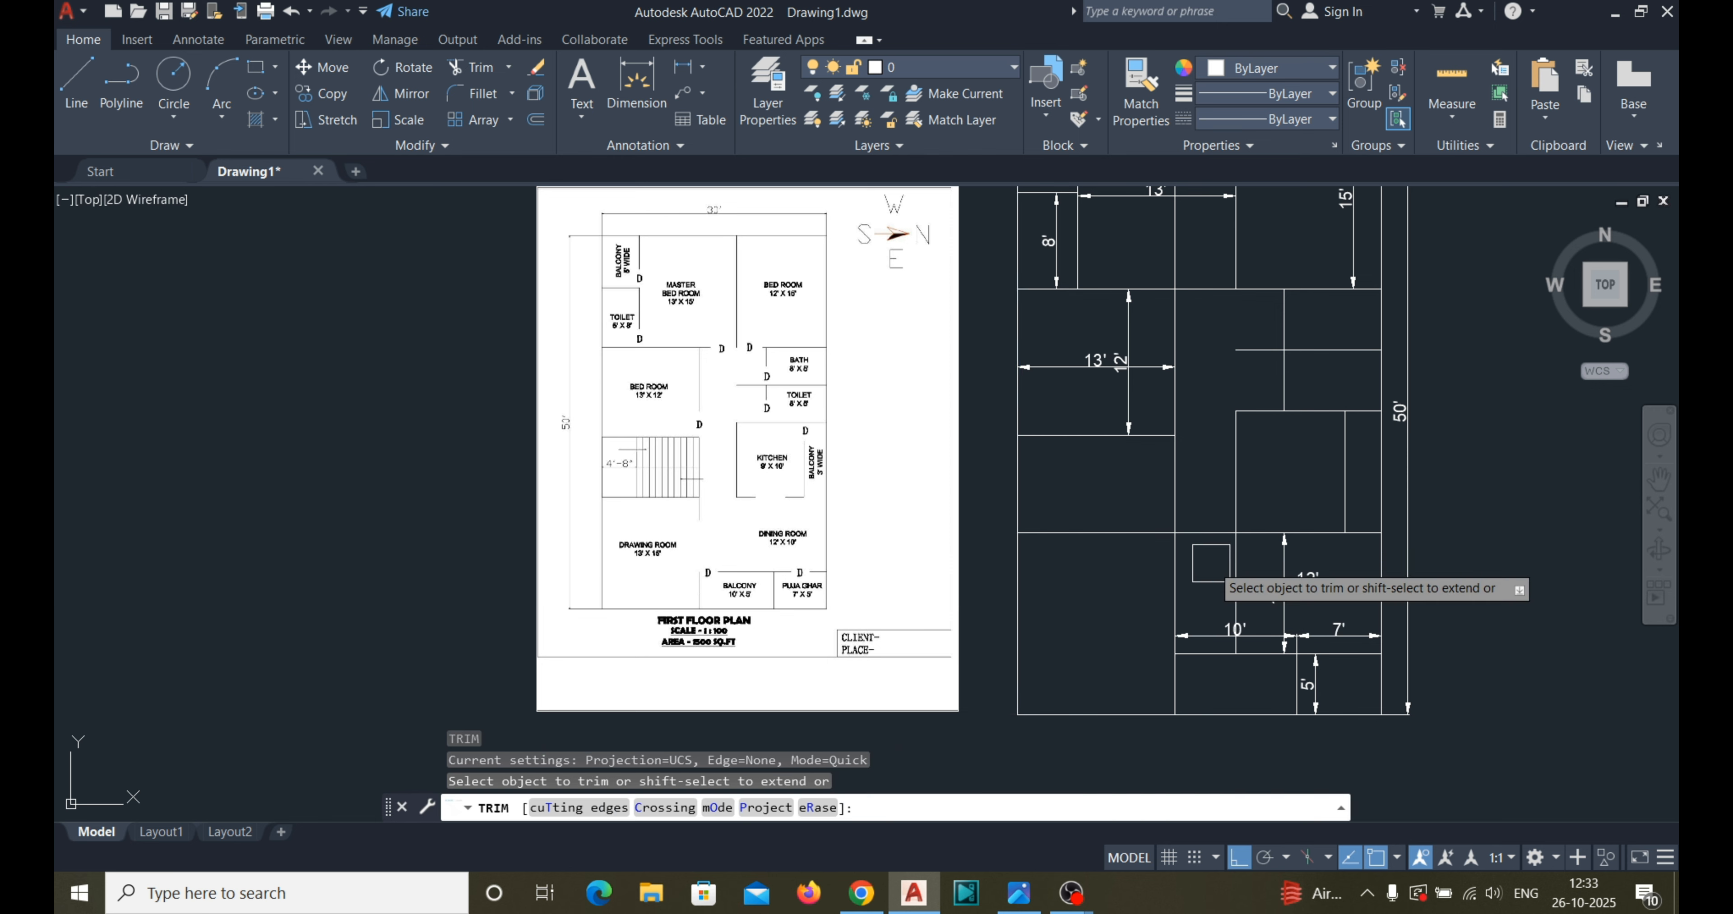
{"action": "type", "text": "t"}
{"action": "key", "text": "Return"}
{"action": "left_click", "coordinate": [1175, 557]}
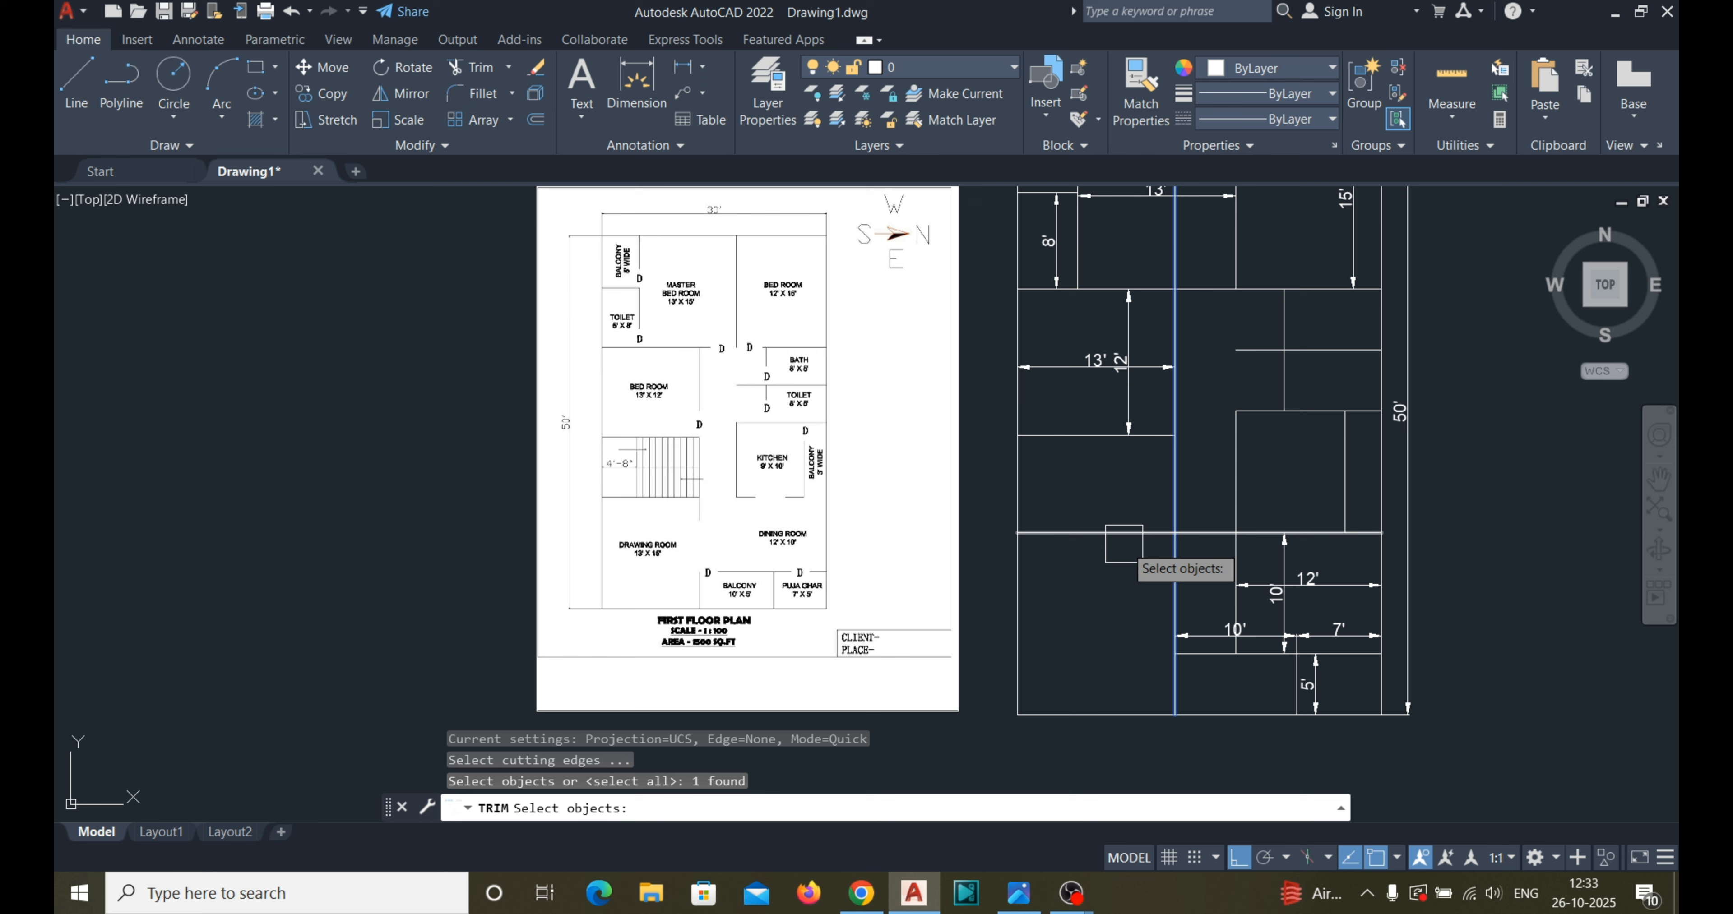
{"action": "left_click", "coordinate": [1141, 537]}
{"action": "key", "text": "Return"}
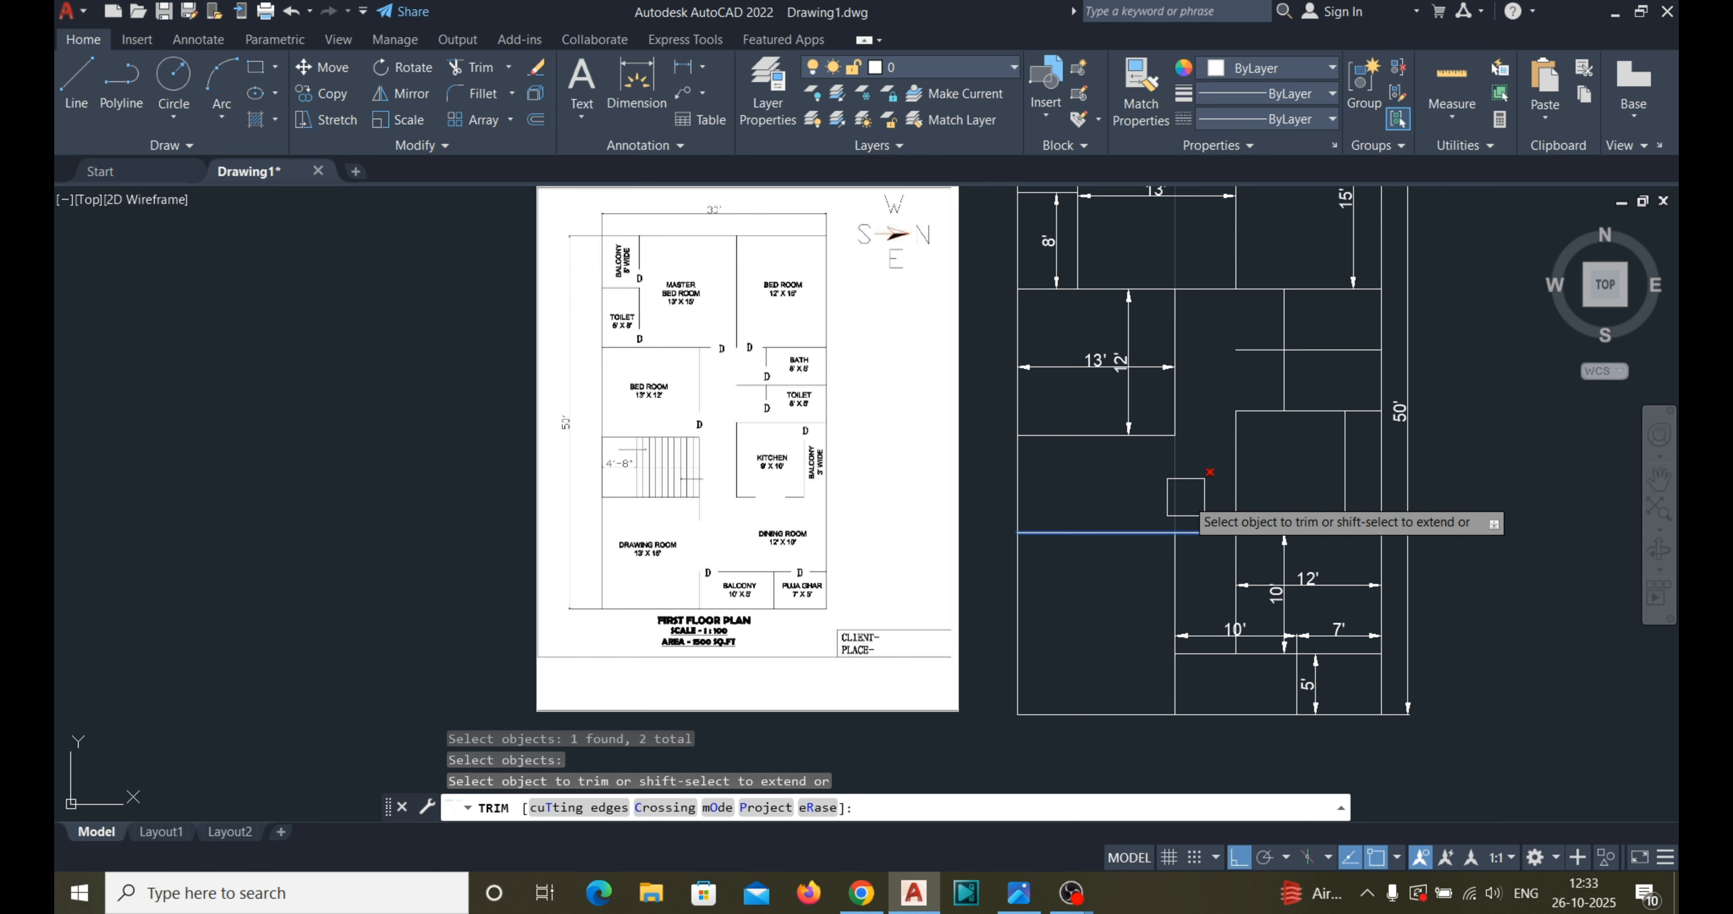
{"action": "left_click", "coordinate": [1185, 498]}
{"action": "left_click", "coordinate": [1203, 537]}
{"action": "key", "text": "Escape"}
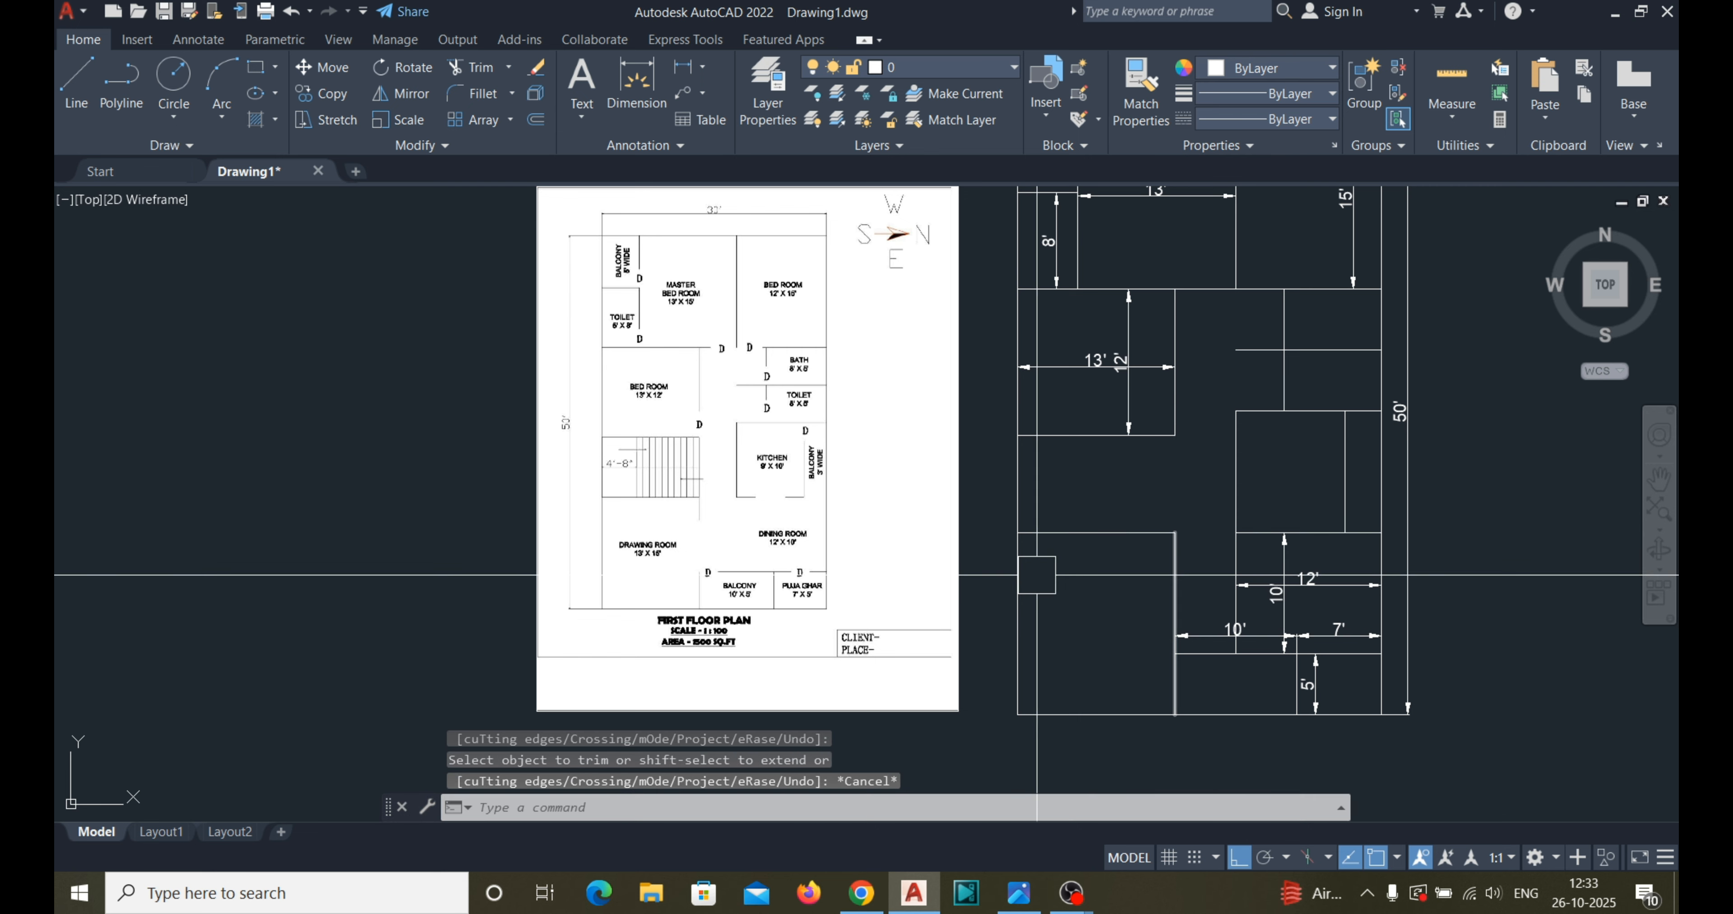
Add linear dimensions for the drawing room's width and length inside the room.
{"action": "middle_click_drag", "start_coordinate": [727, 575], "coordinate": [731, 579]}
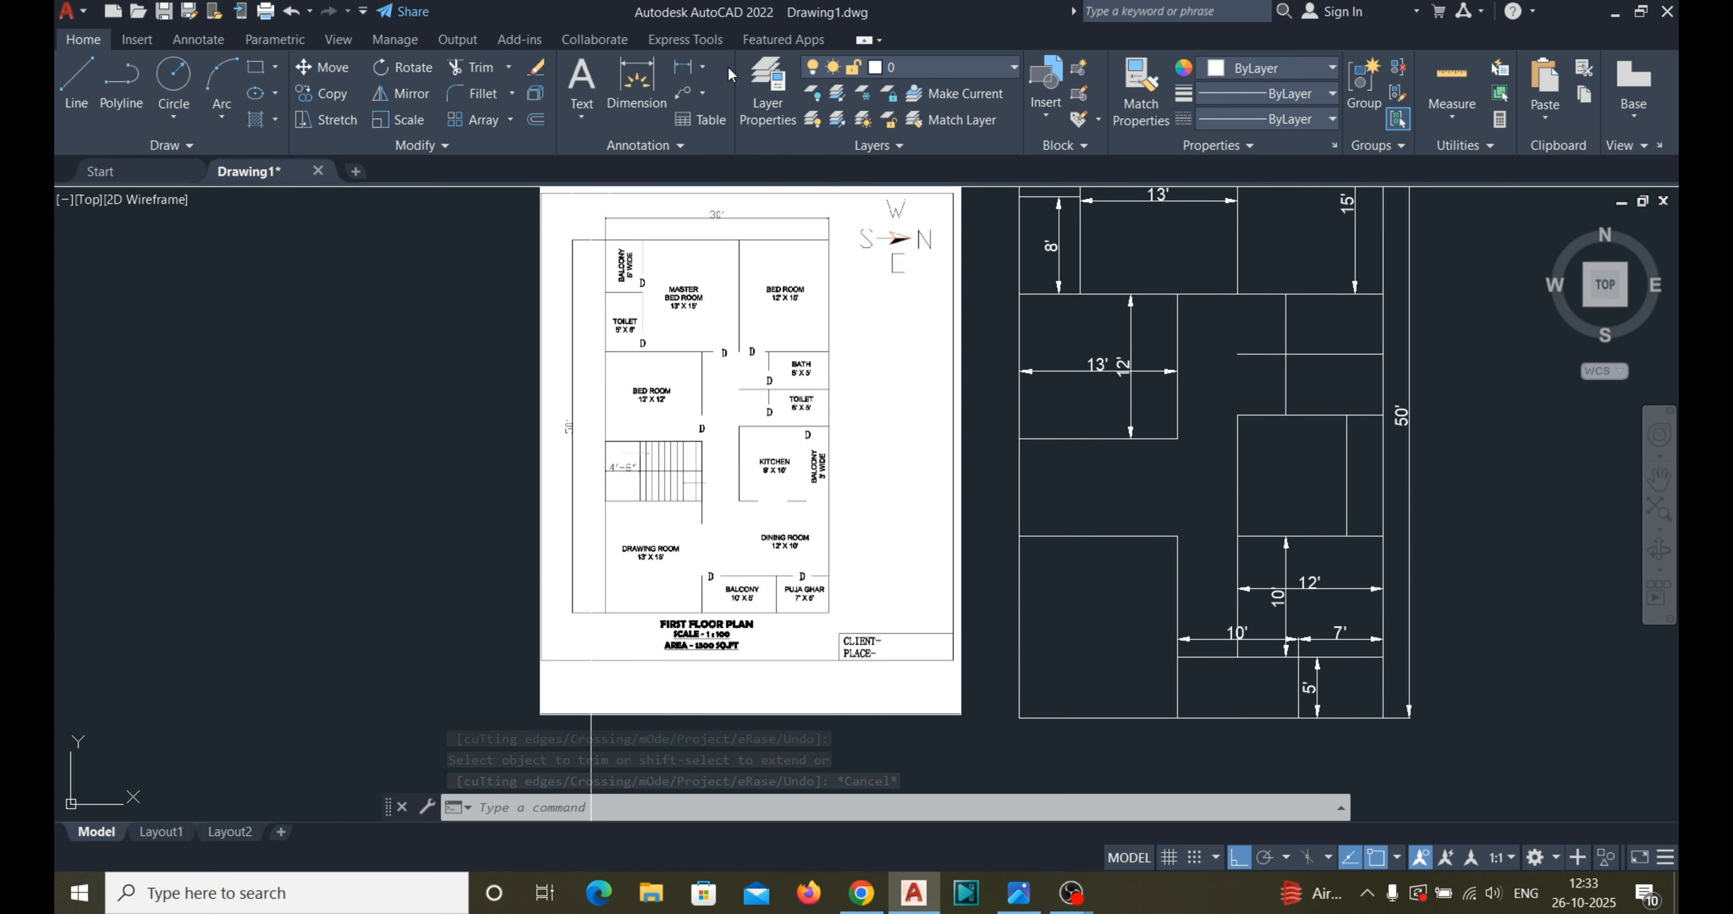
{"action": "left_click", "coordinate": [683, 66]}
{"action": "left_click", "coordinate": [1125, 536]}
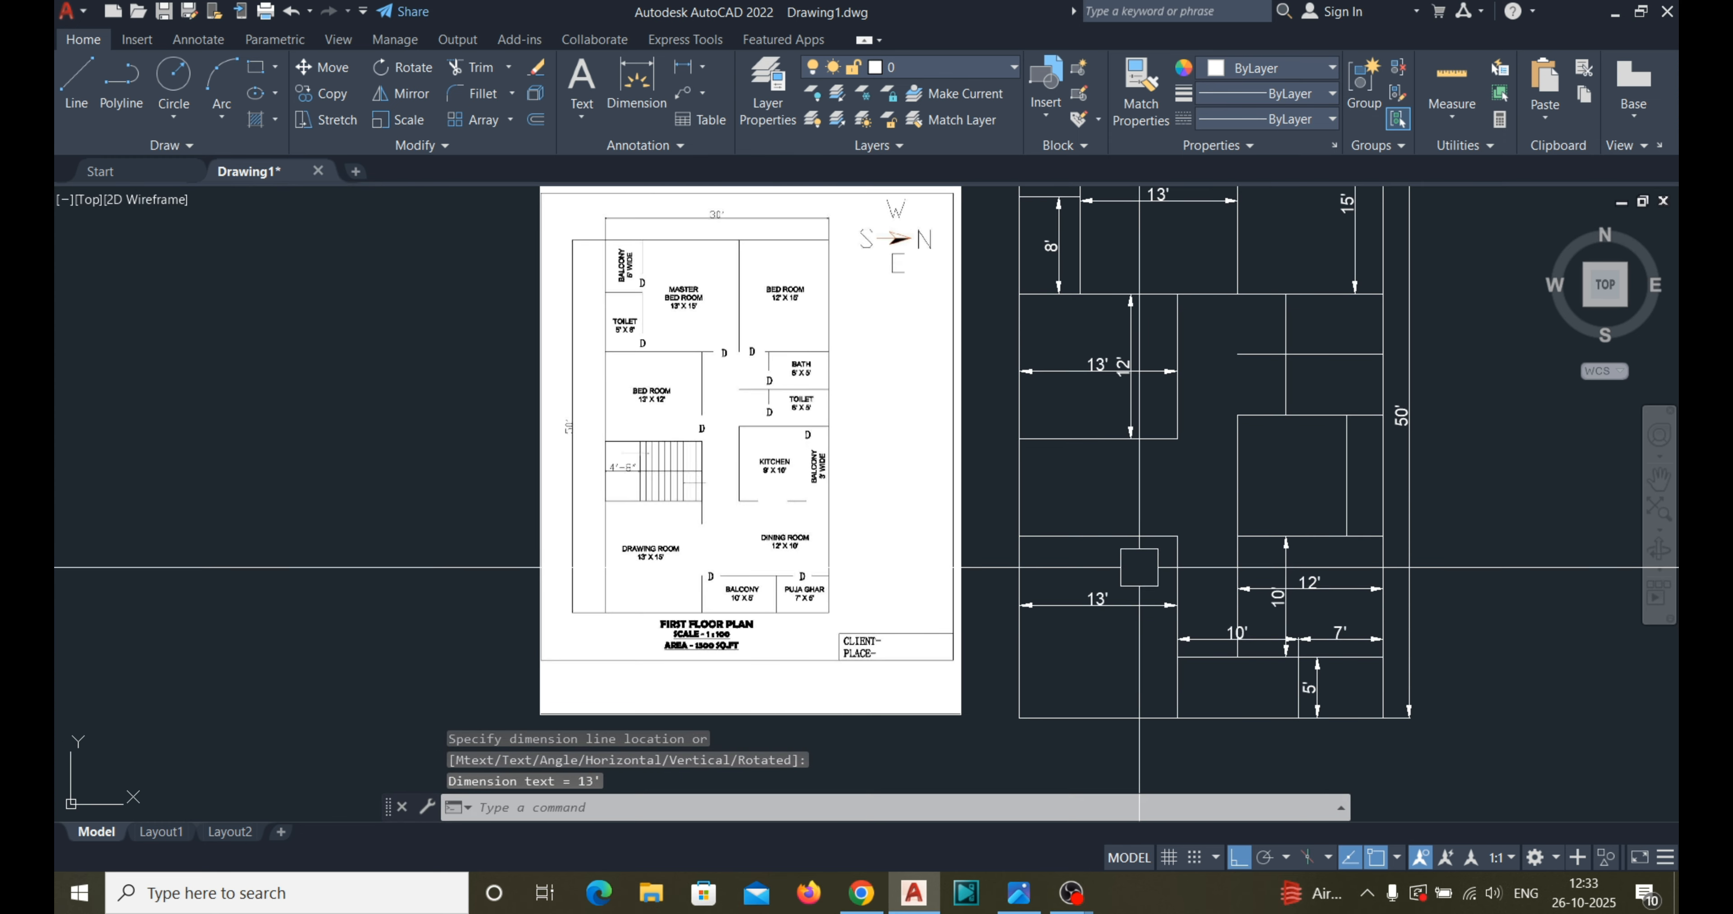
{"action": "left_click", "coordinate": [1146, 717]}
{"action": "left_click", "coordinate": [1135, 605]}
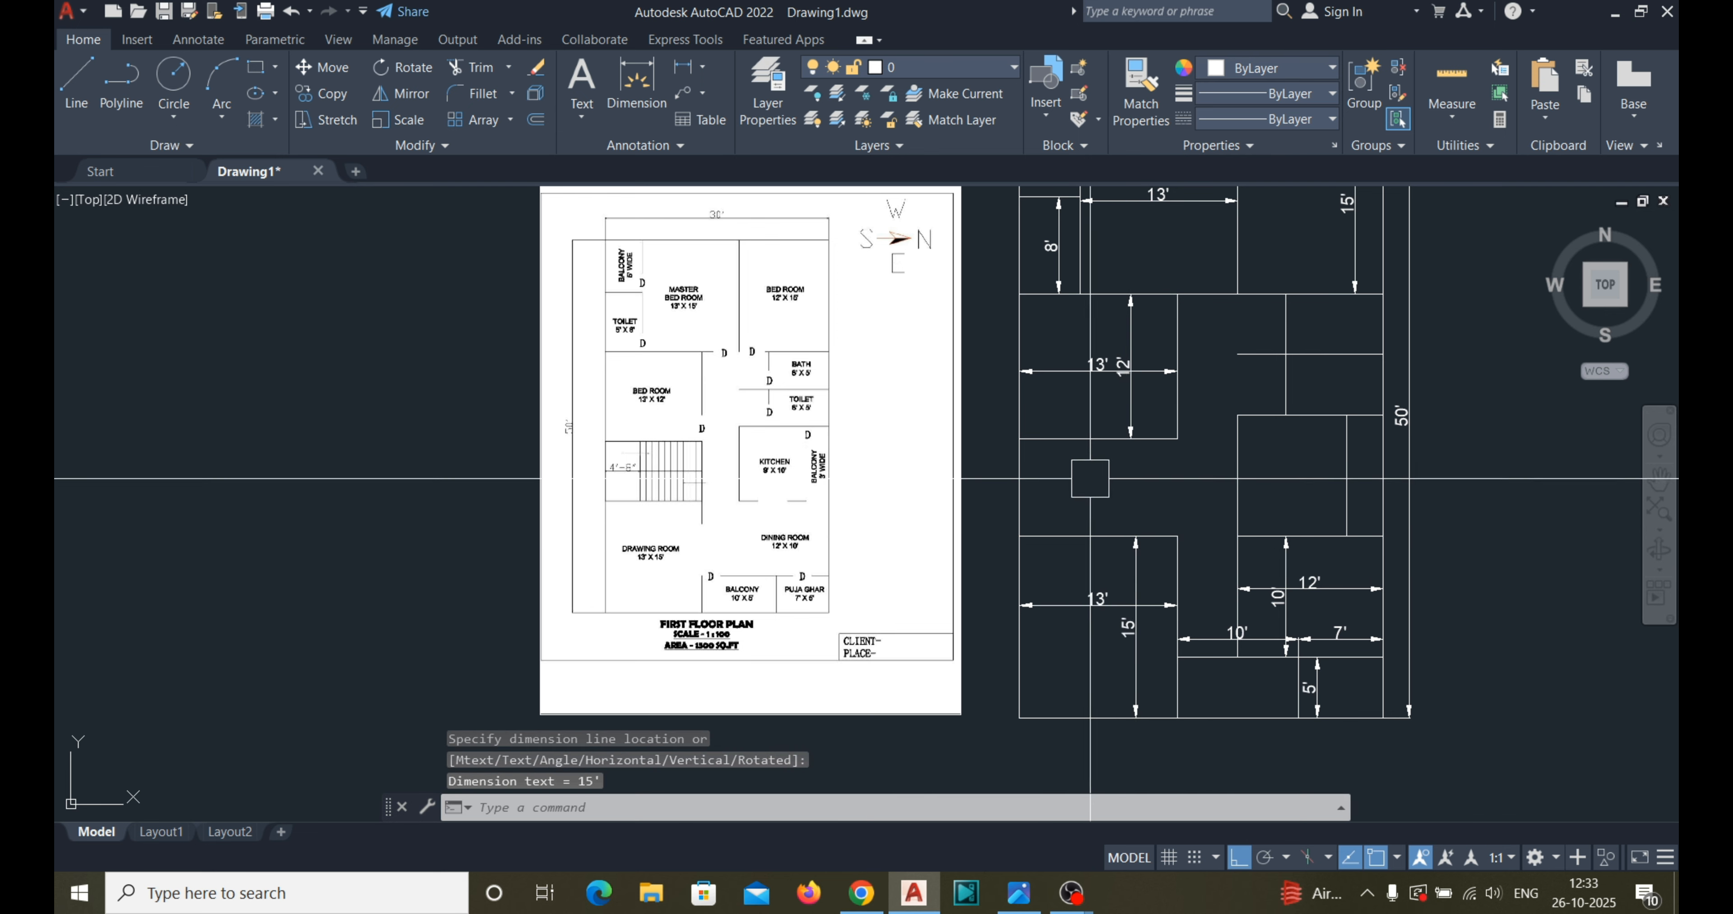
Draw a vertical line from the lower bedroom's bottom-right corner to the drawing room's top-right corner to close the staircase area.
{"action": "scroll", "coordinate": [787, 437], "scroll_direction": "up", "scroll_amount": 1}
{"action": "scroll", "coordinate": [962, 478], "scroll_direction": "down", "scroll_amount": 1}
{"action": "type", "text": "l"}
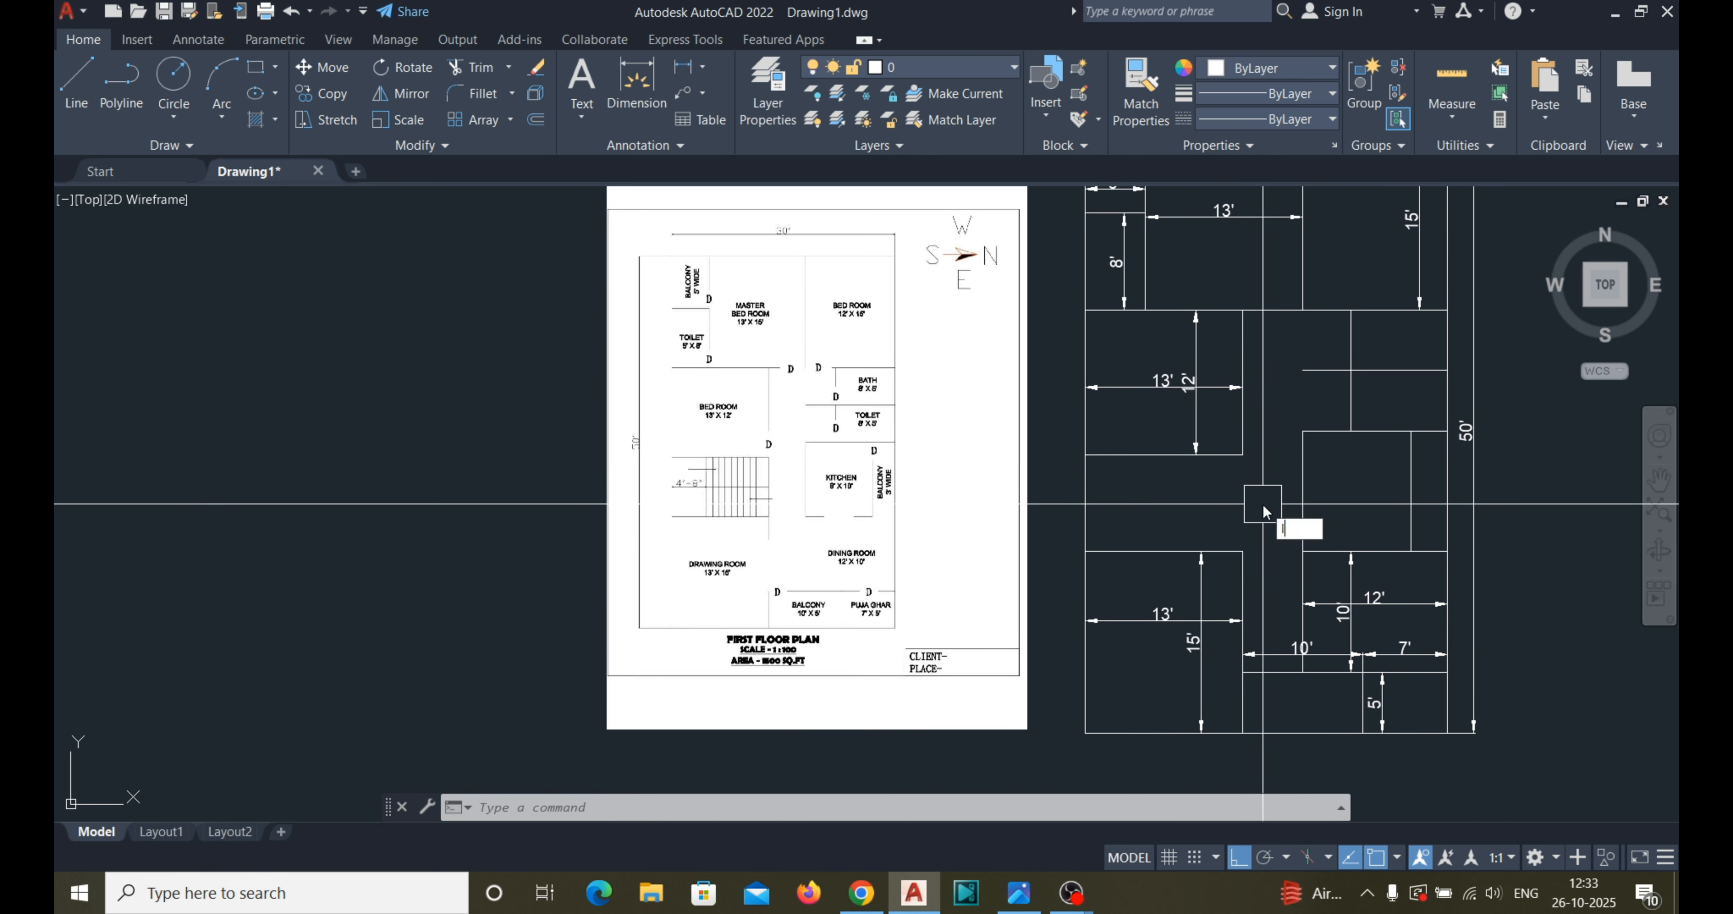
{"action": "key", "text": "Return"}
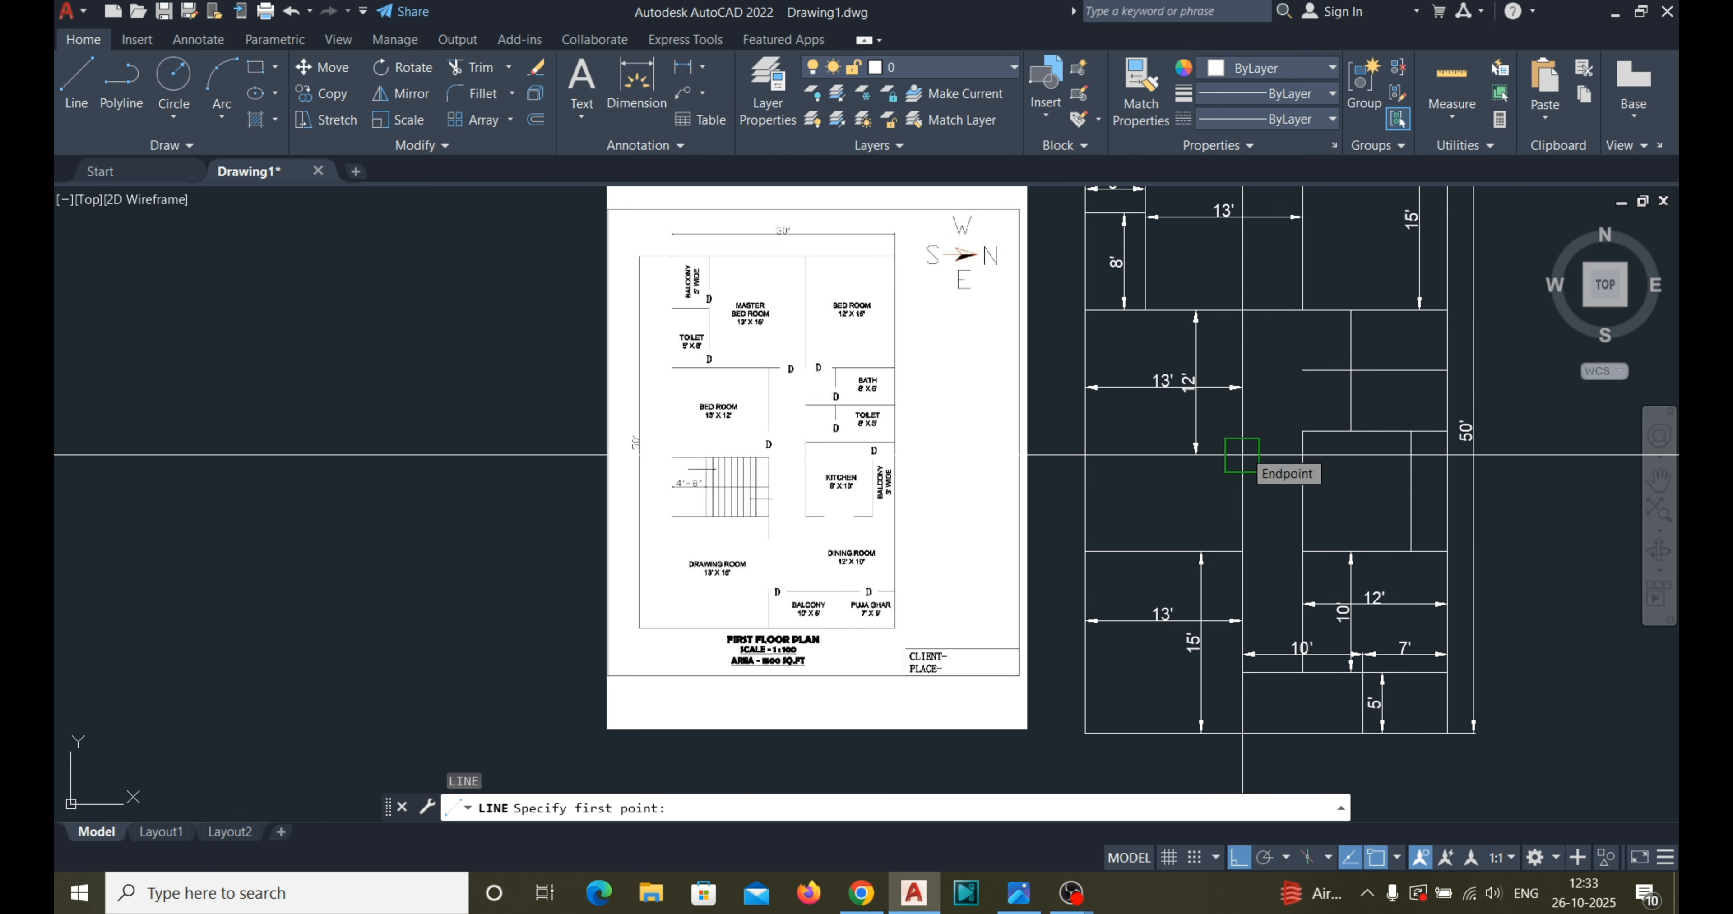
{"action": "left_click", "coordinate": [1242, 455]}
{"action": "left_click", "coordinate": [1242, 552]}
{"action": "key", "text": "Escape"}
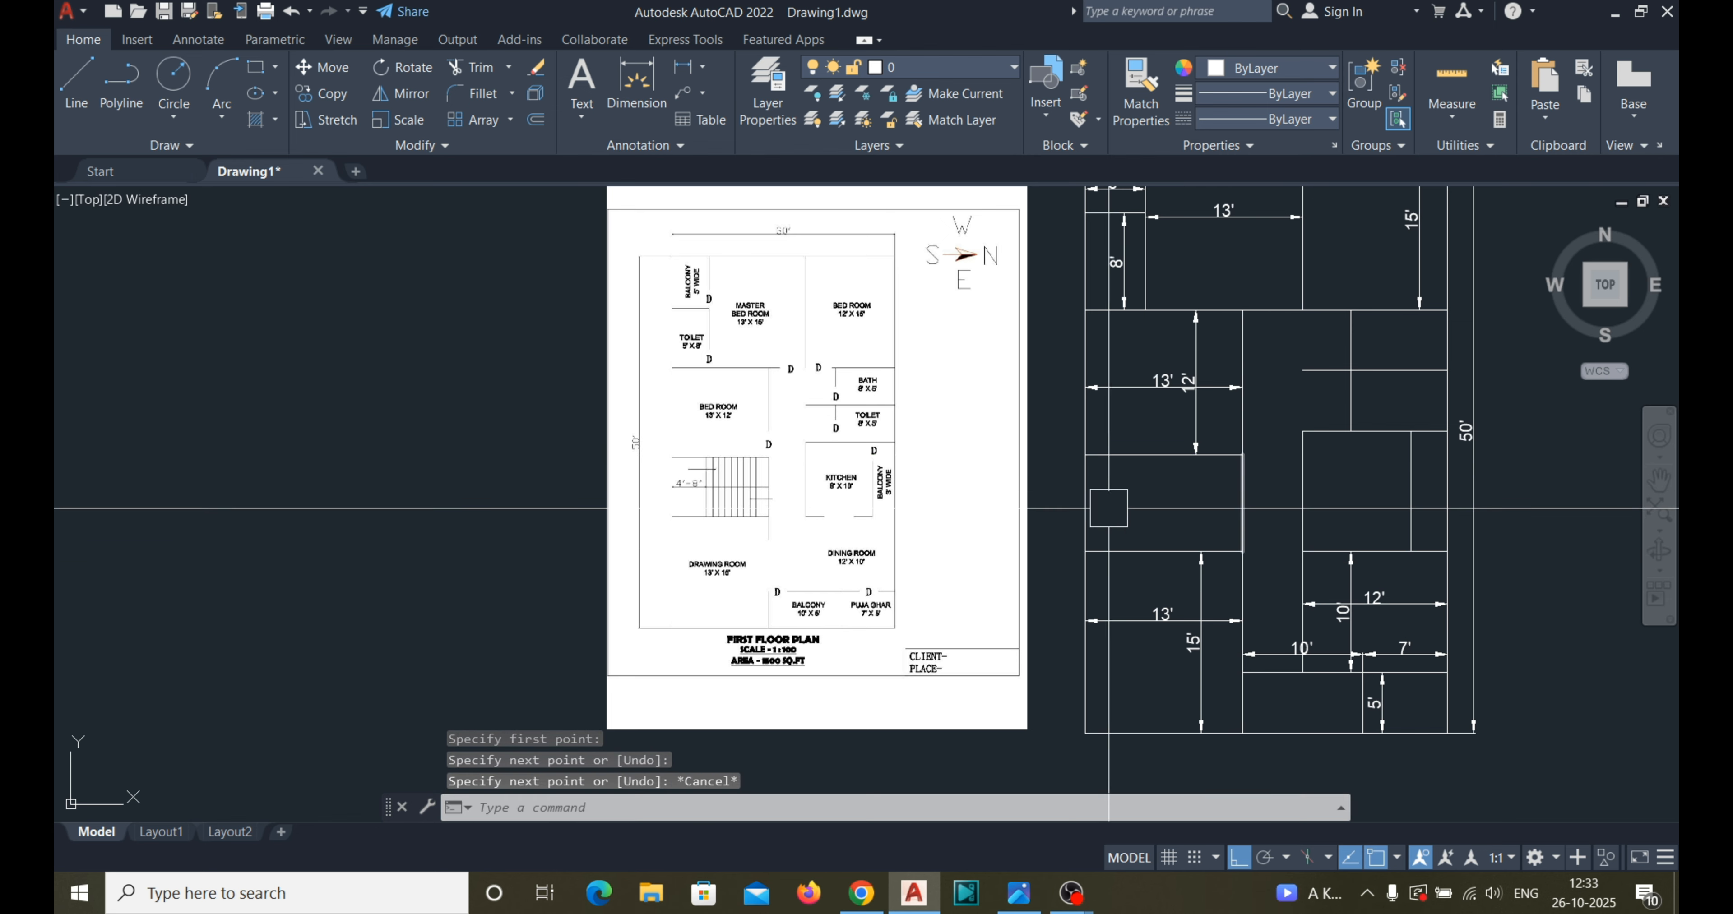
Offset the plan's outer left wall 4'8" to the right for the staircase landing.
{"action": "scroll", "coordinate": [1080, 505], "scroll_direction": "up", "scroll_amount": 1}
{"action": "scroll", "coordinate": [1086, 511], "scroll_direction": "down", "scroll_amount": 1}
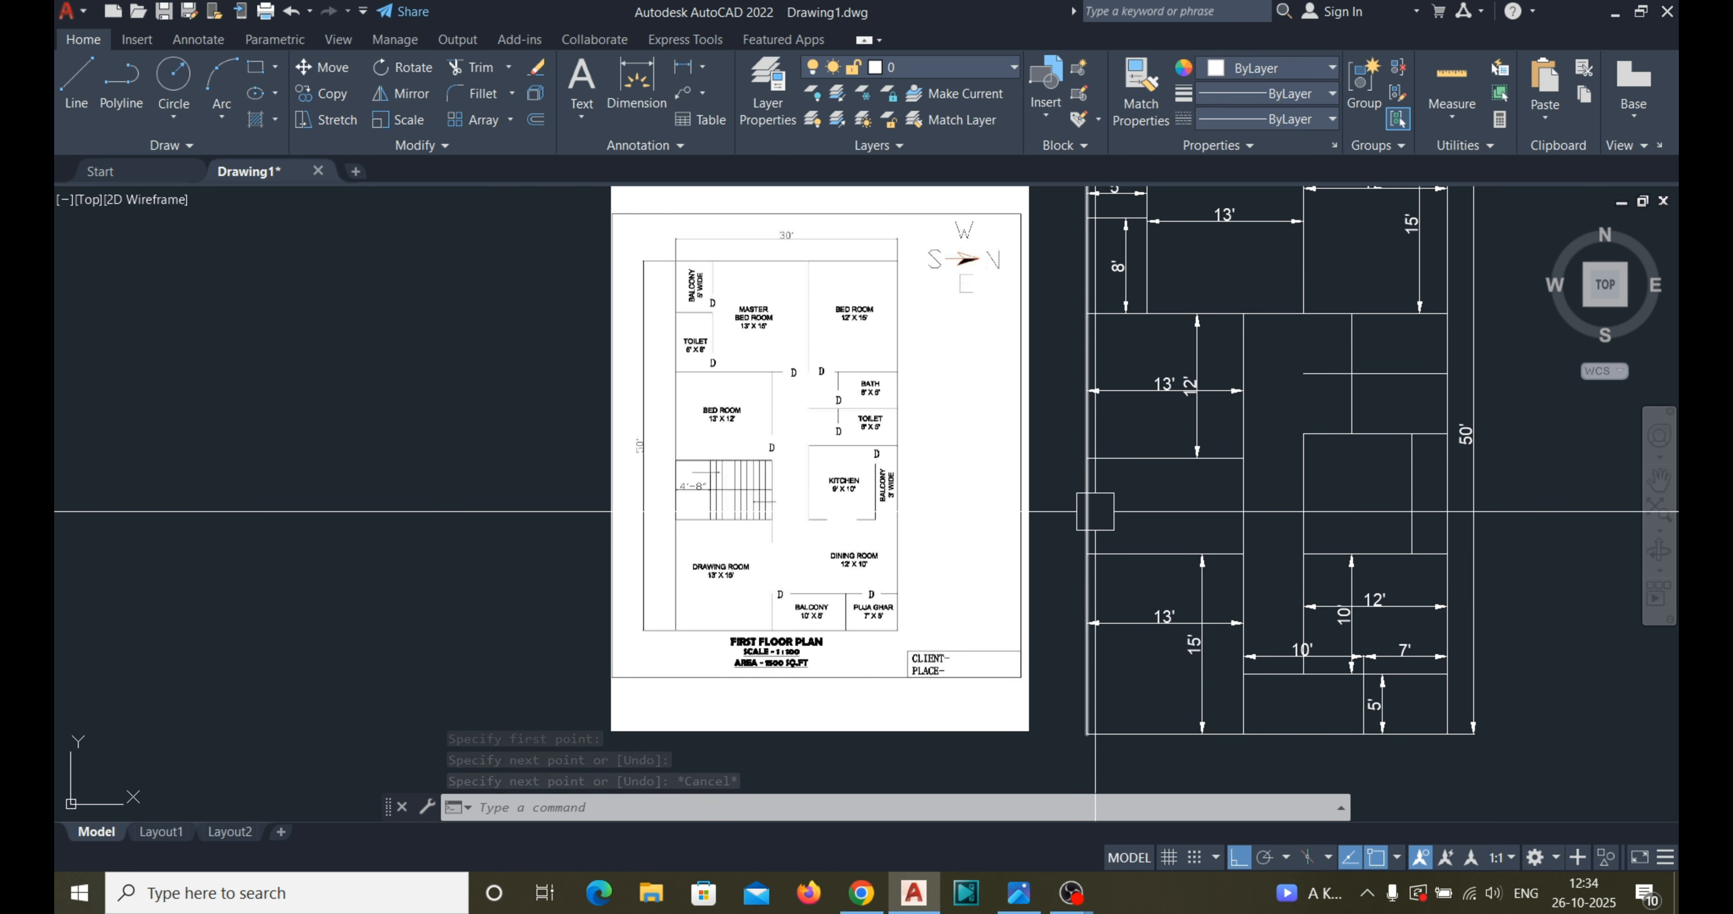
{"action": "type", "text": "o"}
{"action": "key", "text": "Return"}
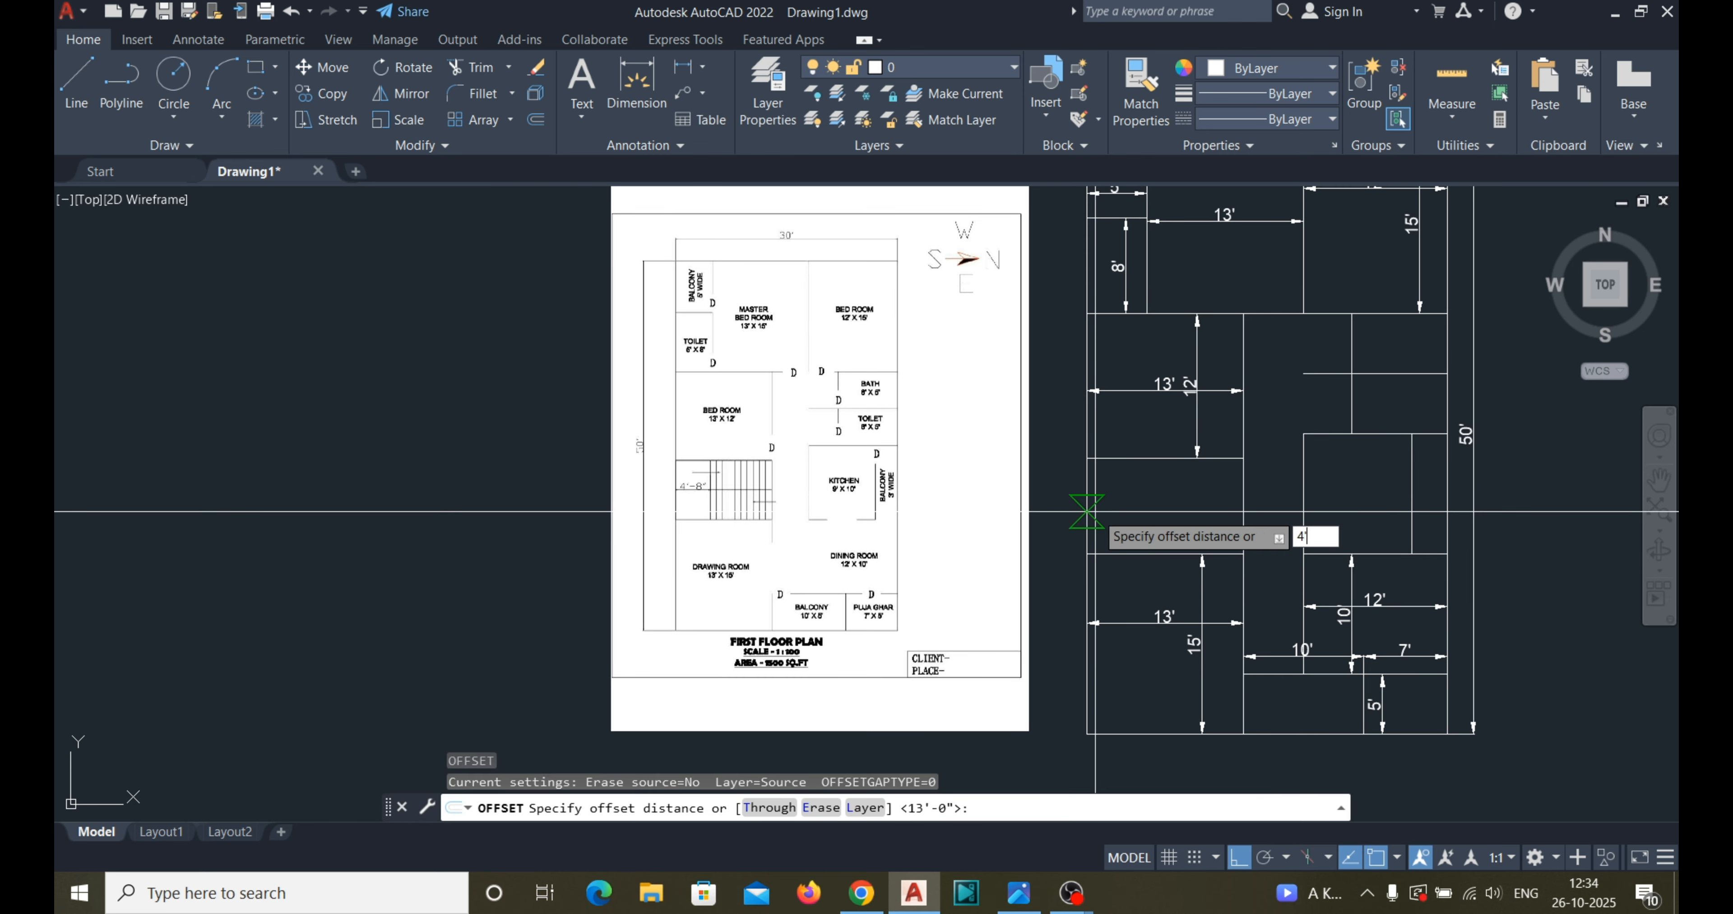
{"action": "type", "text": "4'8"}
{"action": "key", "text": "Return"}
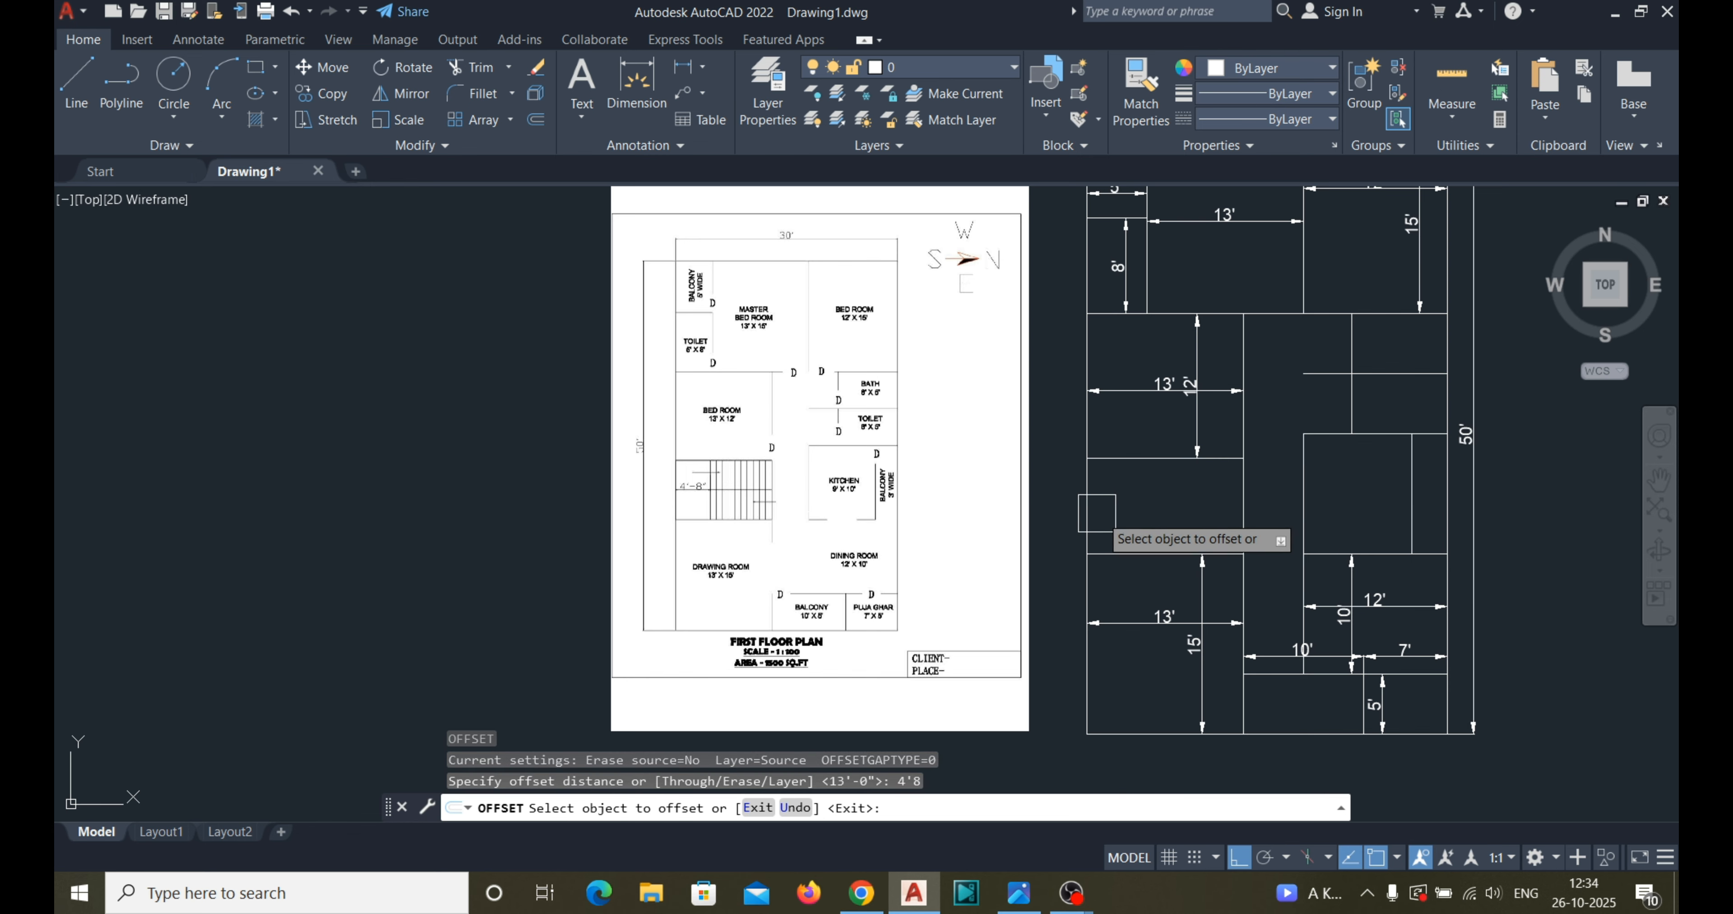
{"action": "left_click", "coordinate": [1096, 513]}
{"action": "left_click", "coordinate": [1156, 497]}
{"action": "key", "text": "Escape"}
Trim the landing line beyond the staircase area, using the lower bedroom's bottom wall and the drawing room's top wall as cutting edges.
{"action": "scroll", "coordinate": [1160, 464], "scroll_direction": "up", "scroll_amount": 2}
{"action": "type", "text": "TR"}
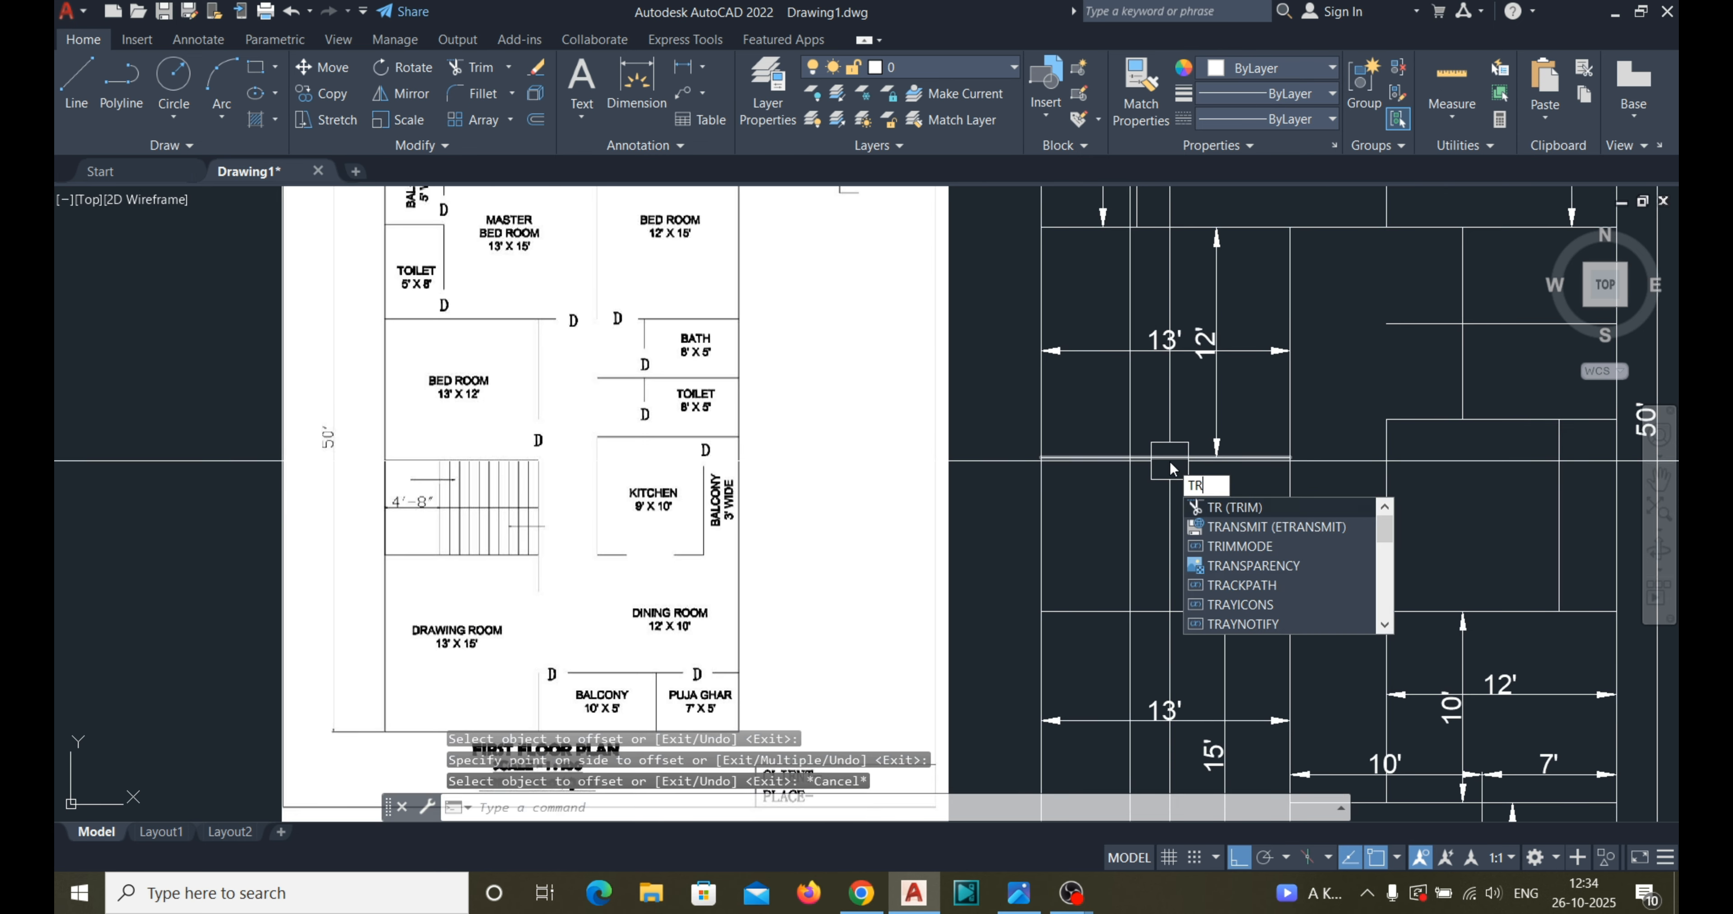
{"action": "key", "text": "Return"}
{"action": "left_click", "coordinate": [1169, 458]}
{"action": "left_click", "coordinate": [1171, 611]}
{"action": "key", "text": "Return"}
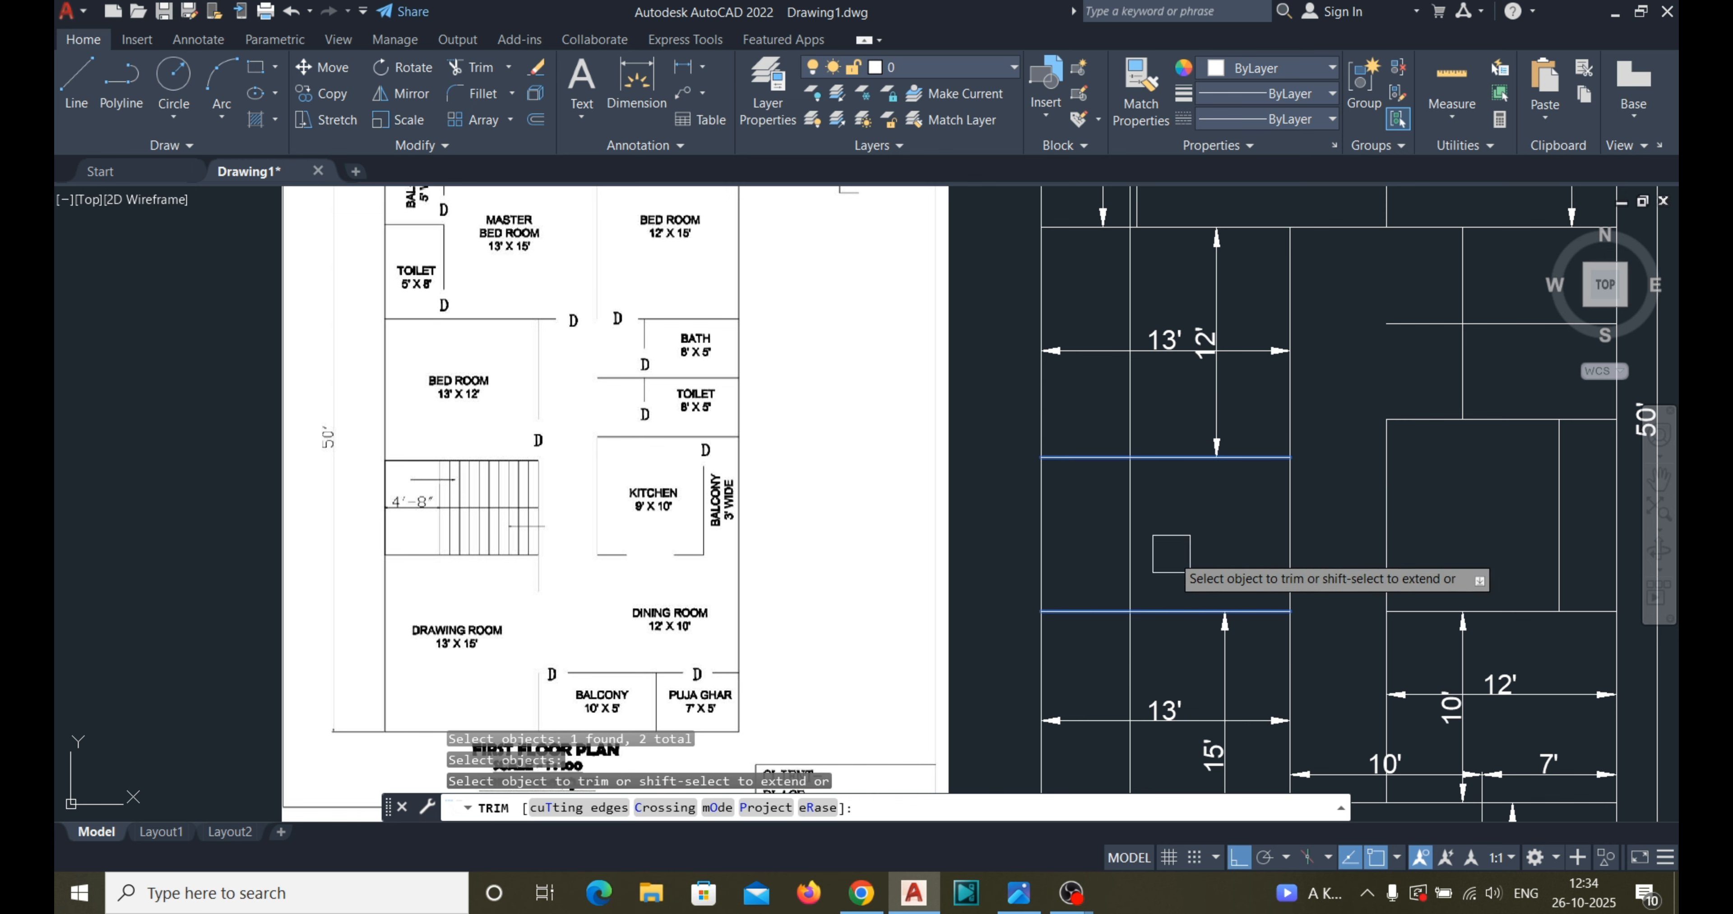
{"action": "left_click", "coordinate": [1140, 417]}
{"action": "key", "text": "Escape"}
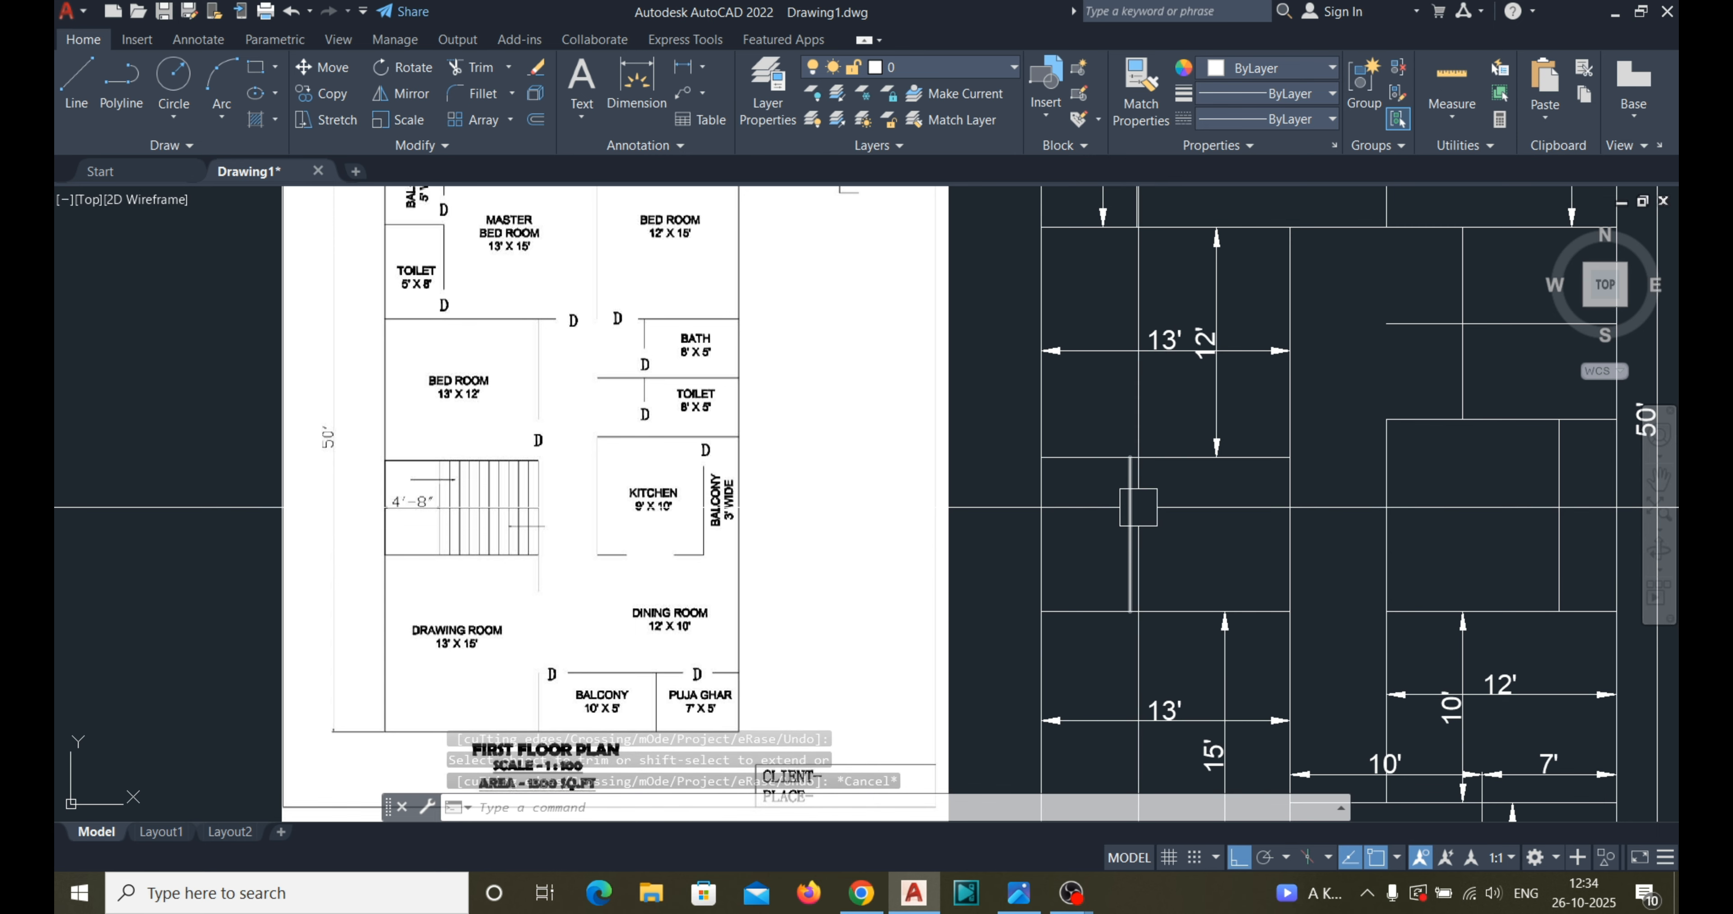
Draw a horizontal line from the midpoint of the staircase's right wall to the landing line to separate the two flights.
{"action": "type", "text": "l"}
{"action": "key", "text": "Return"}
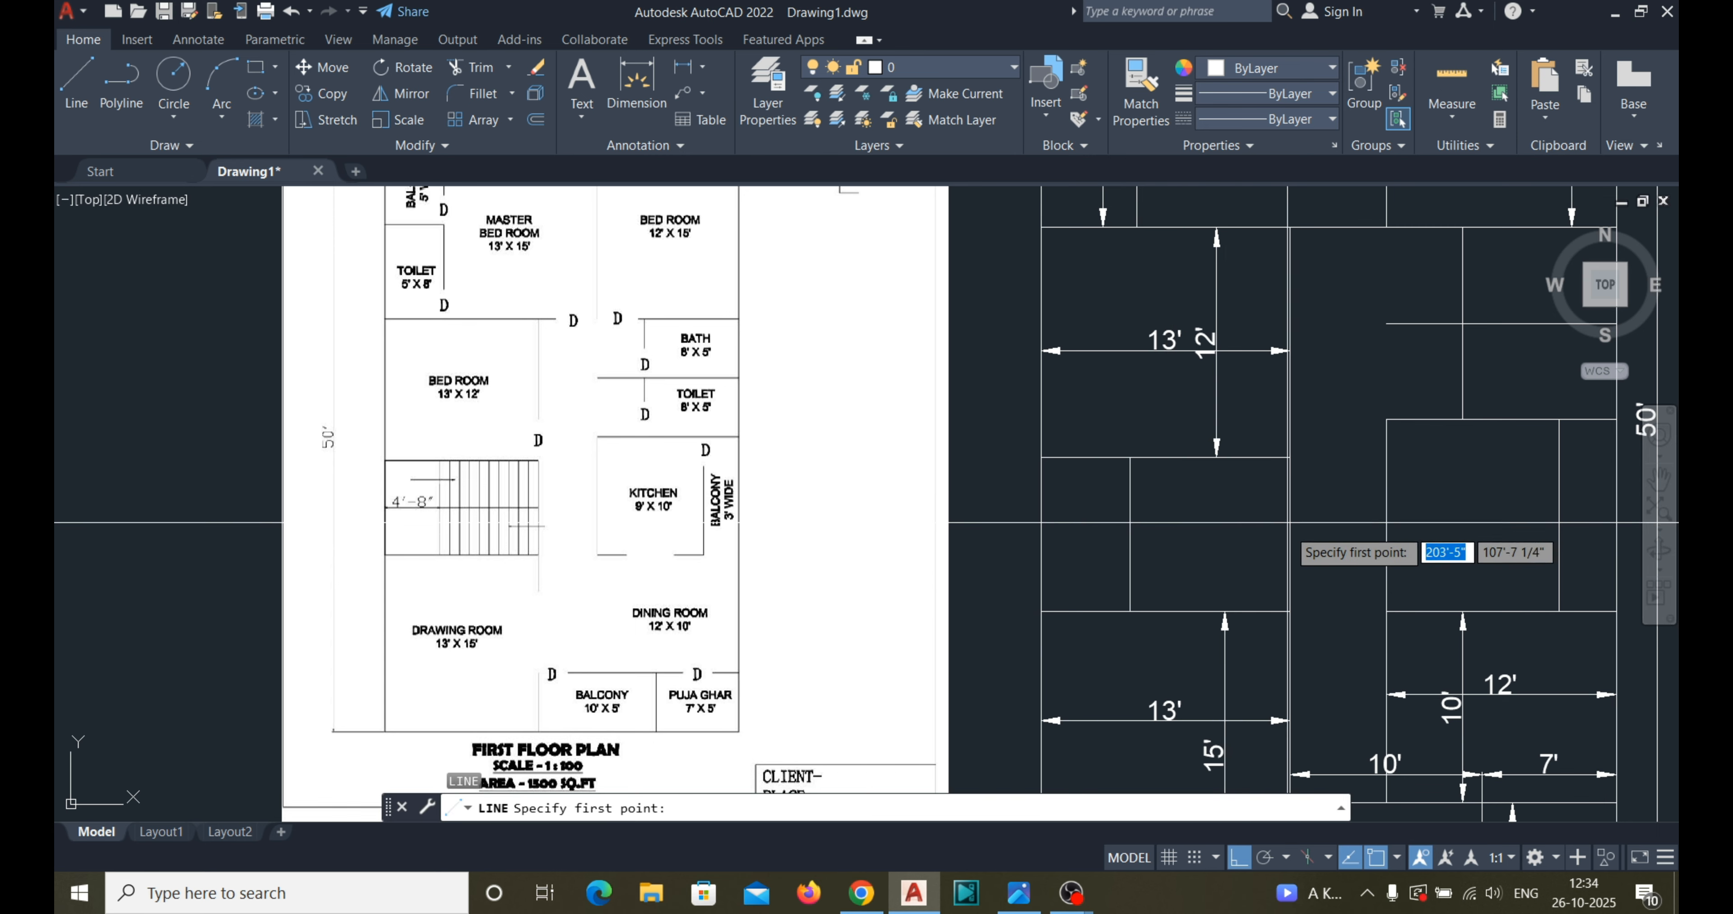
{"action": "left_click", "coordinate": [1289, 533]}
{"action": "left_click", "coordinate": [1130, 533]}
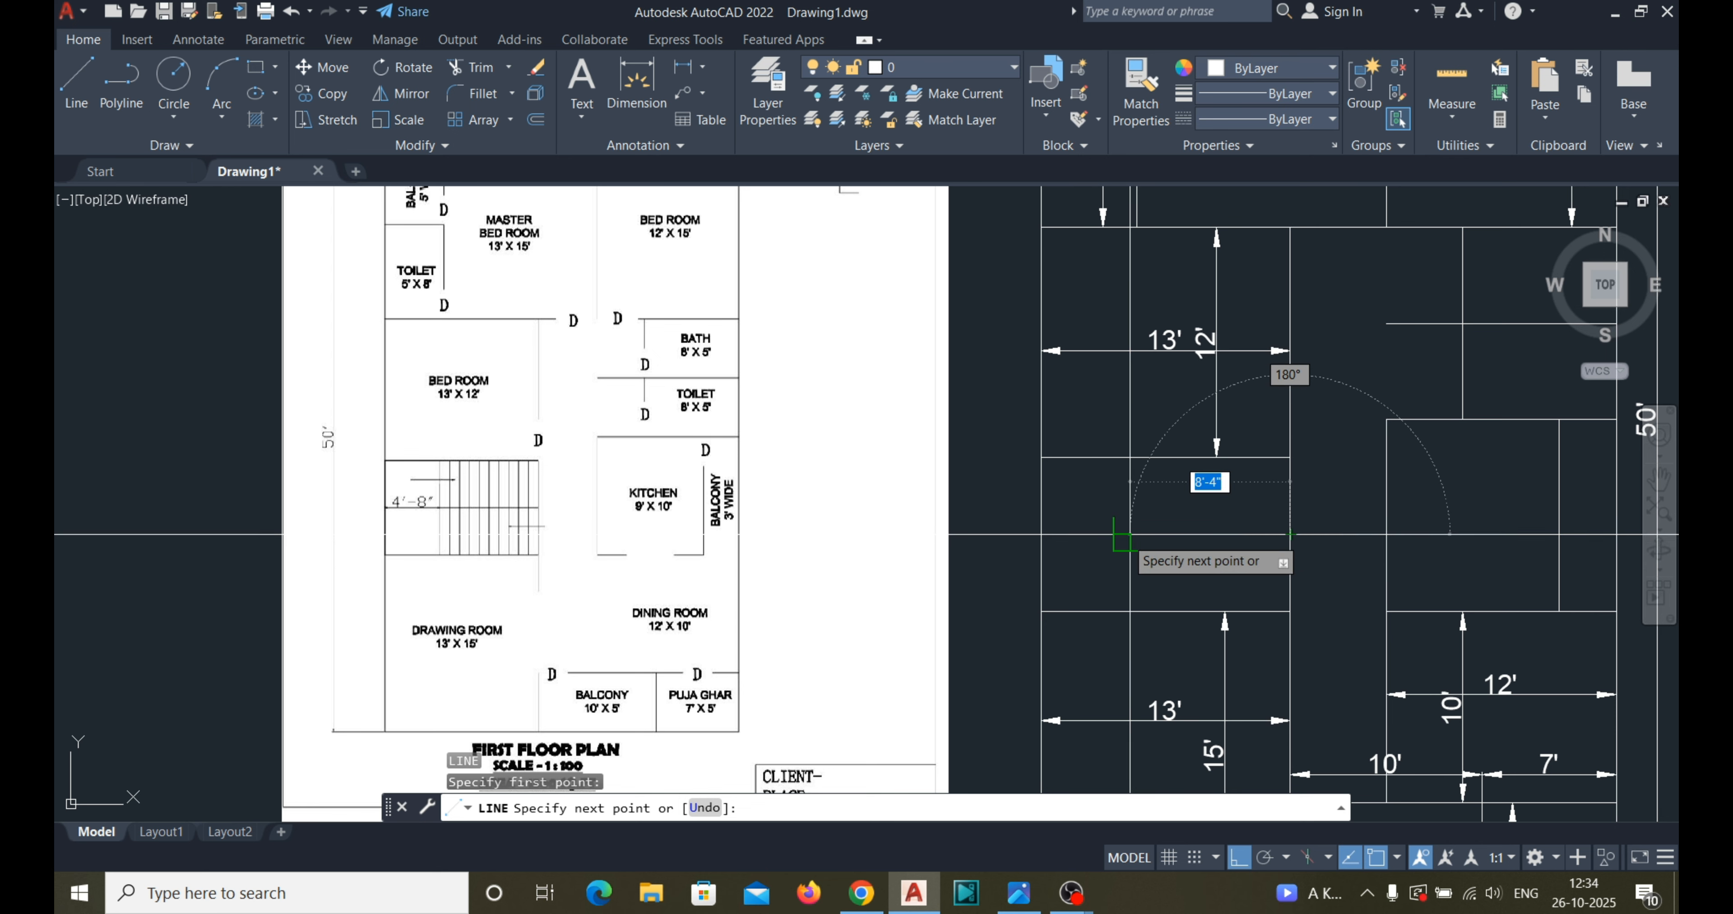
{"action": "key", "text": "Escape"}
{"action": "key", "text": "Escape"}
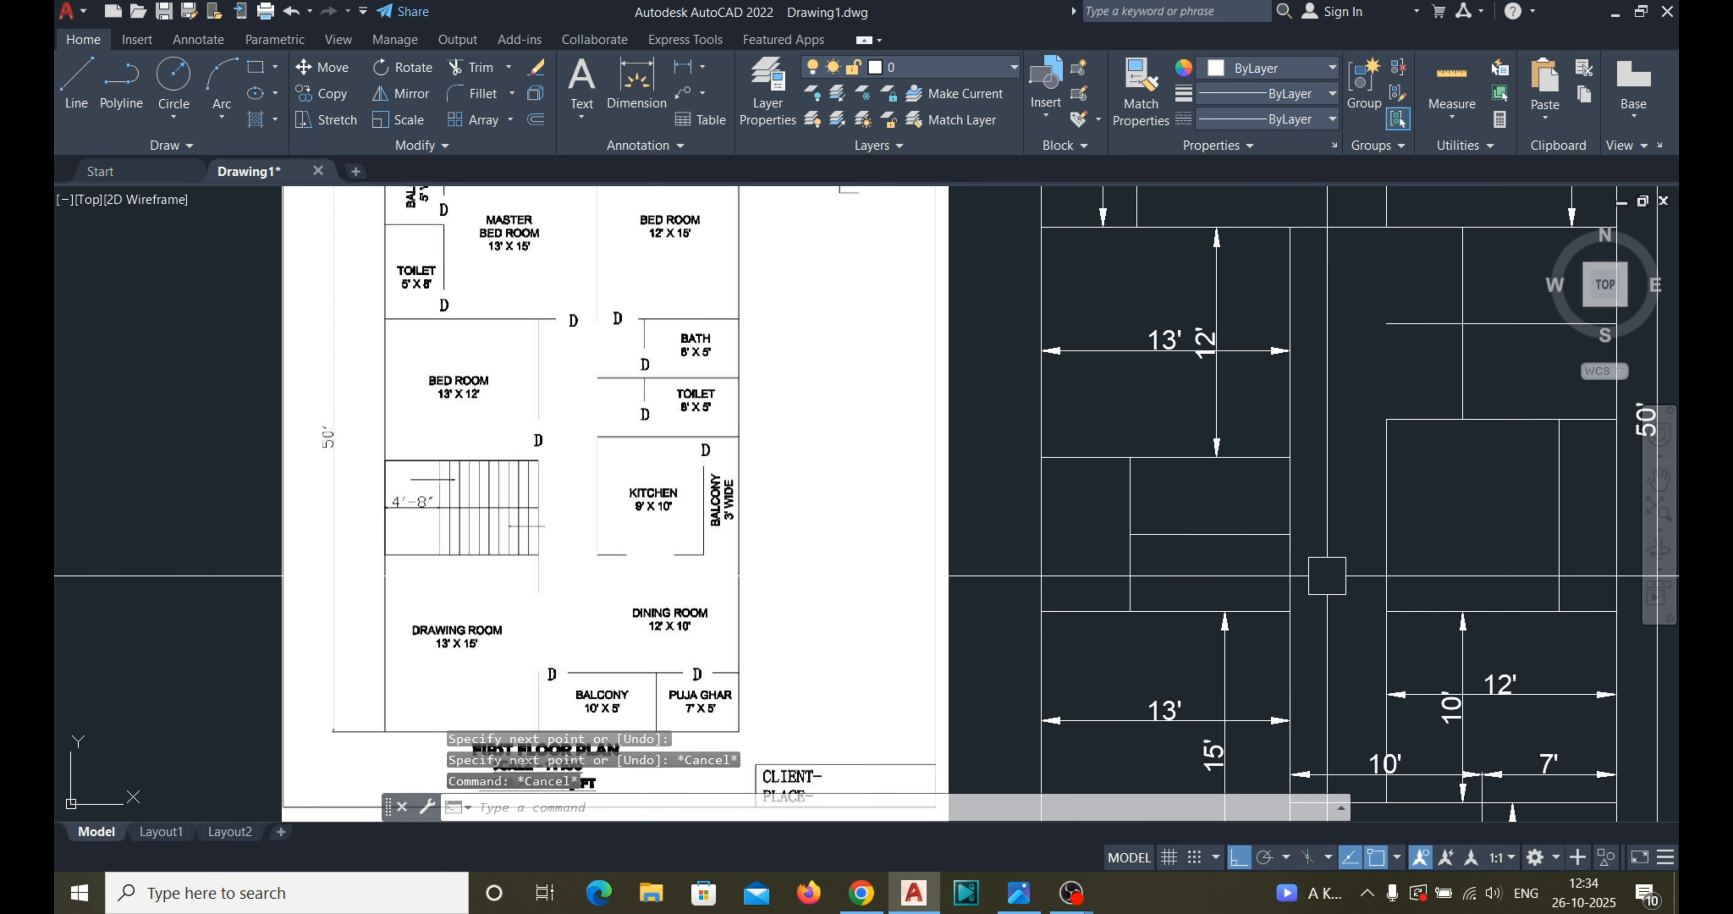
Offset the staircase's right wall repeatedly to the left at 10" intervals to create the stair treads.
{"action": "key", "text": "Return"}
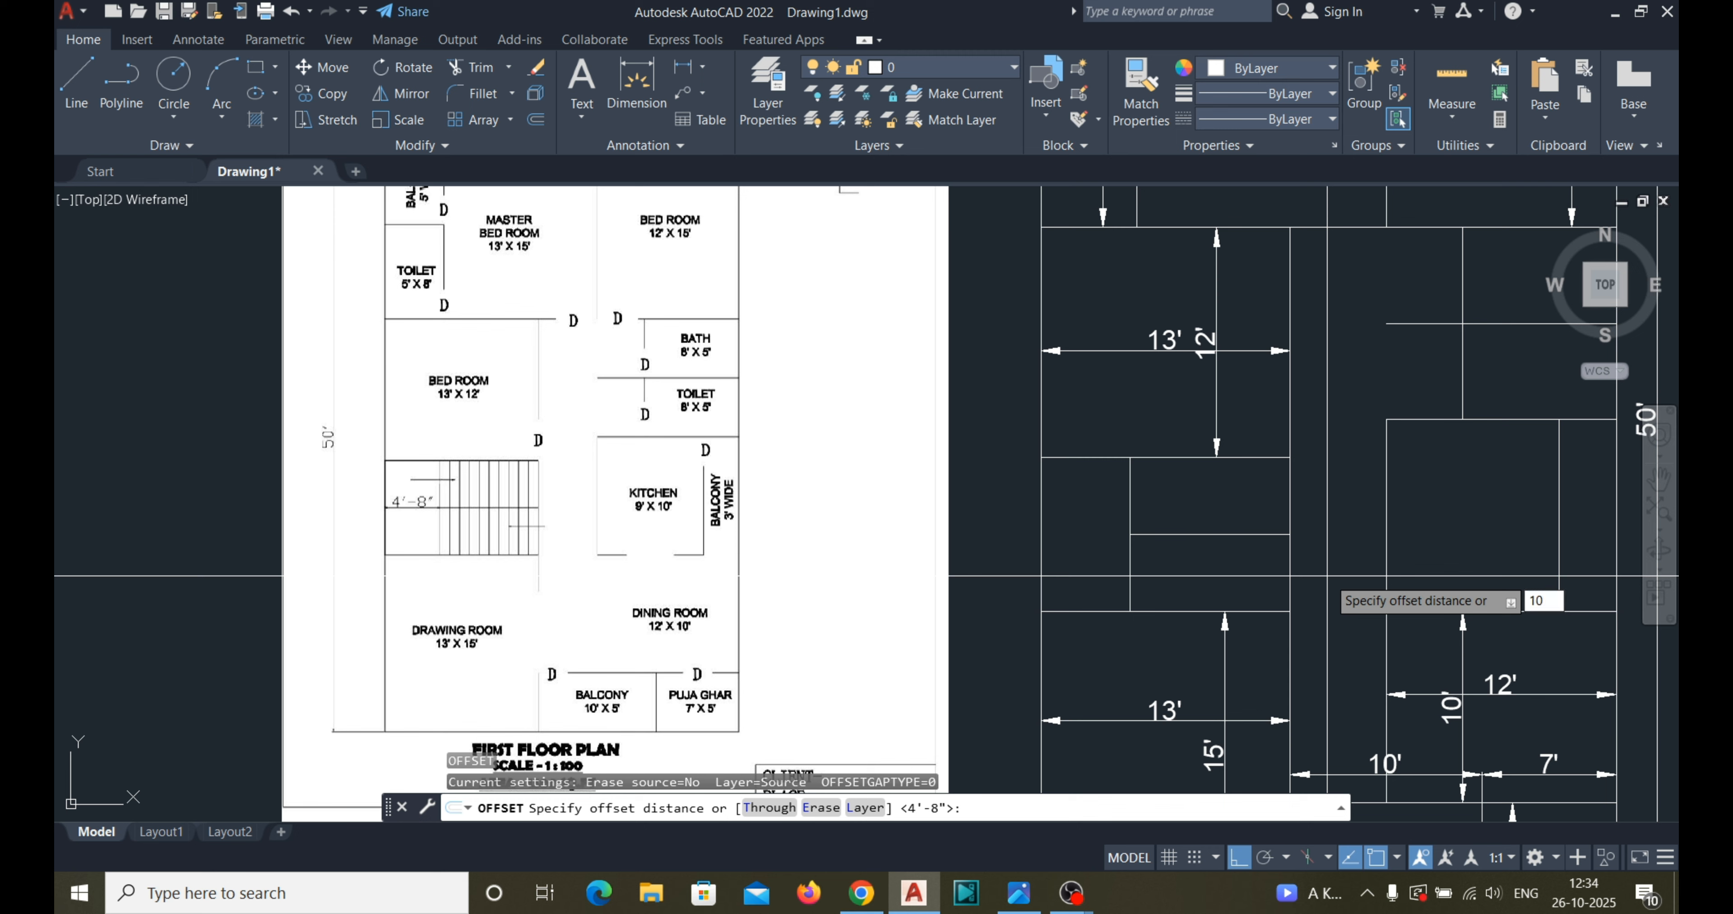
{"action": "key", "text": "Return"}
{"action": "left_click", "coordinate": [1289, 575]}
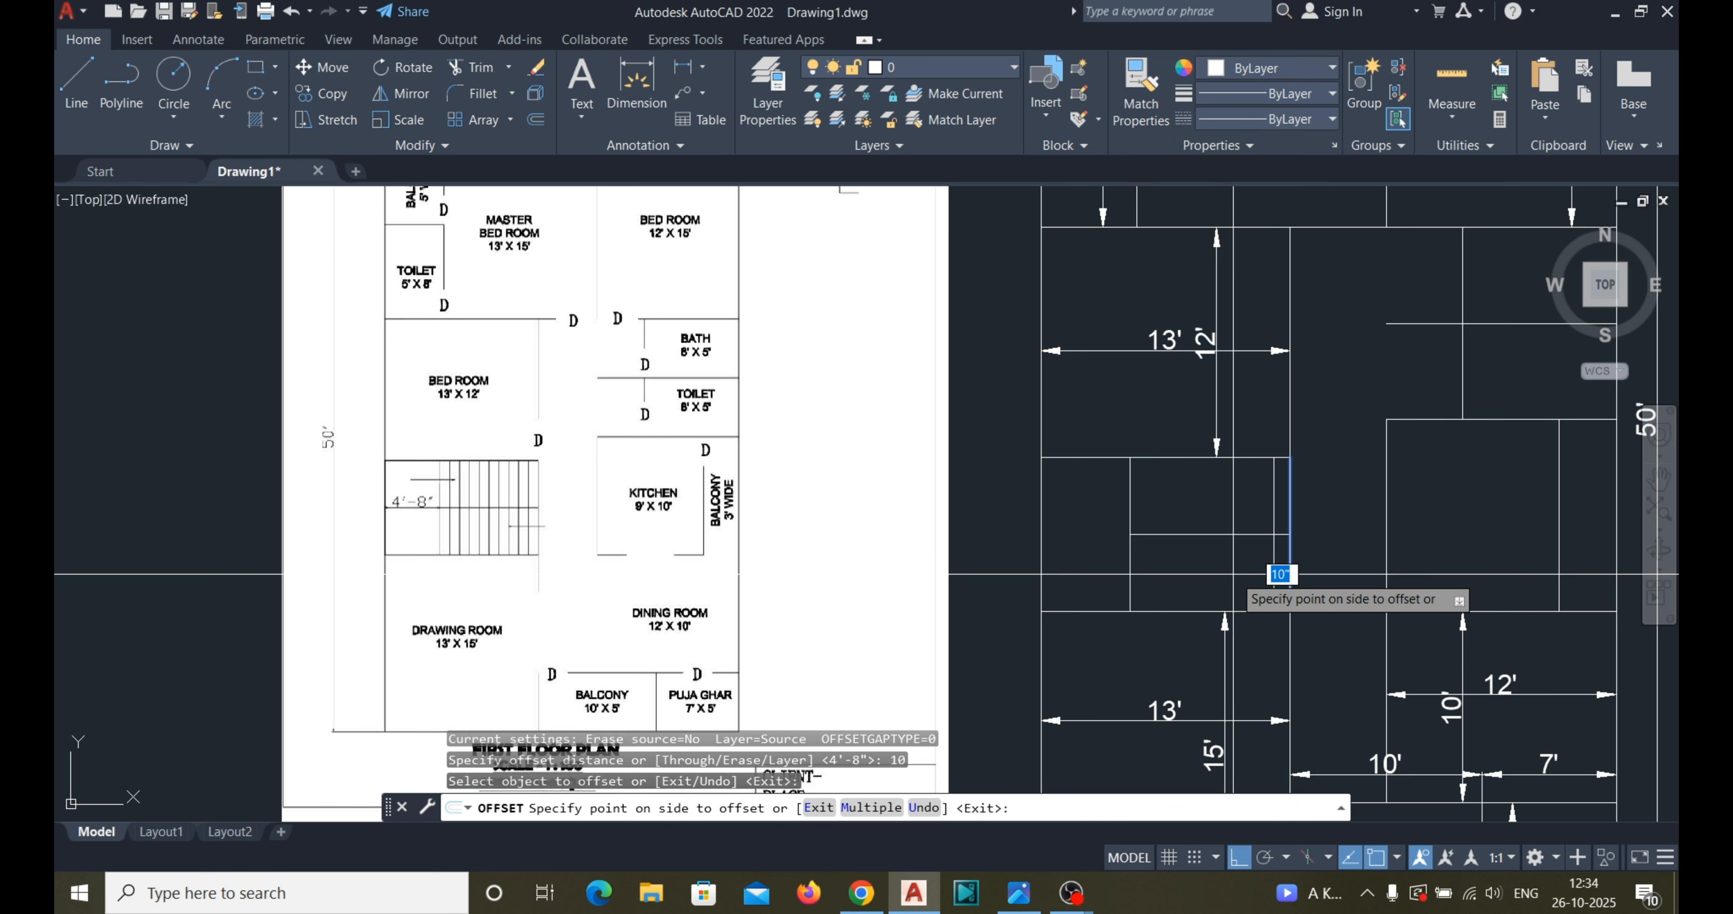
{"action": "left_click", "coordinate": [1235, 574]}
{"action": "left_click", "coordinate": [1274, 569]}
{"action": "left_click", "coordinate": [1226, 569]}
{"action": "left_click", "coordinate": [1258, 568]}
{"action": "left_click", "coordinate": [1171, 566]}
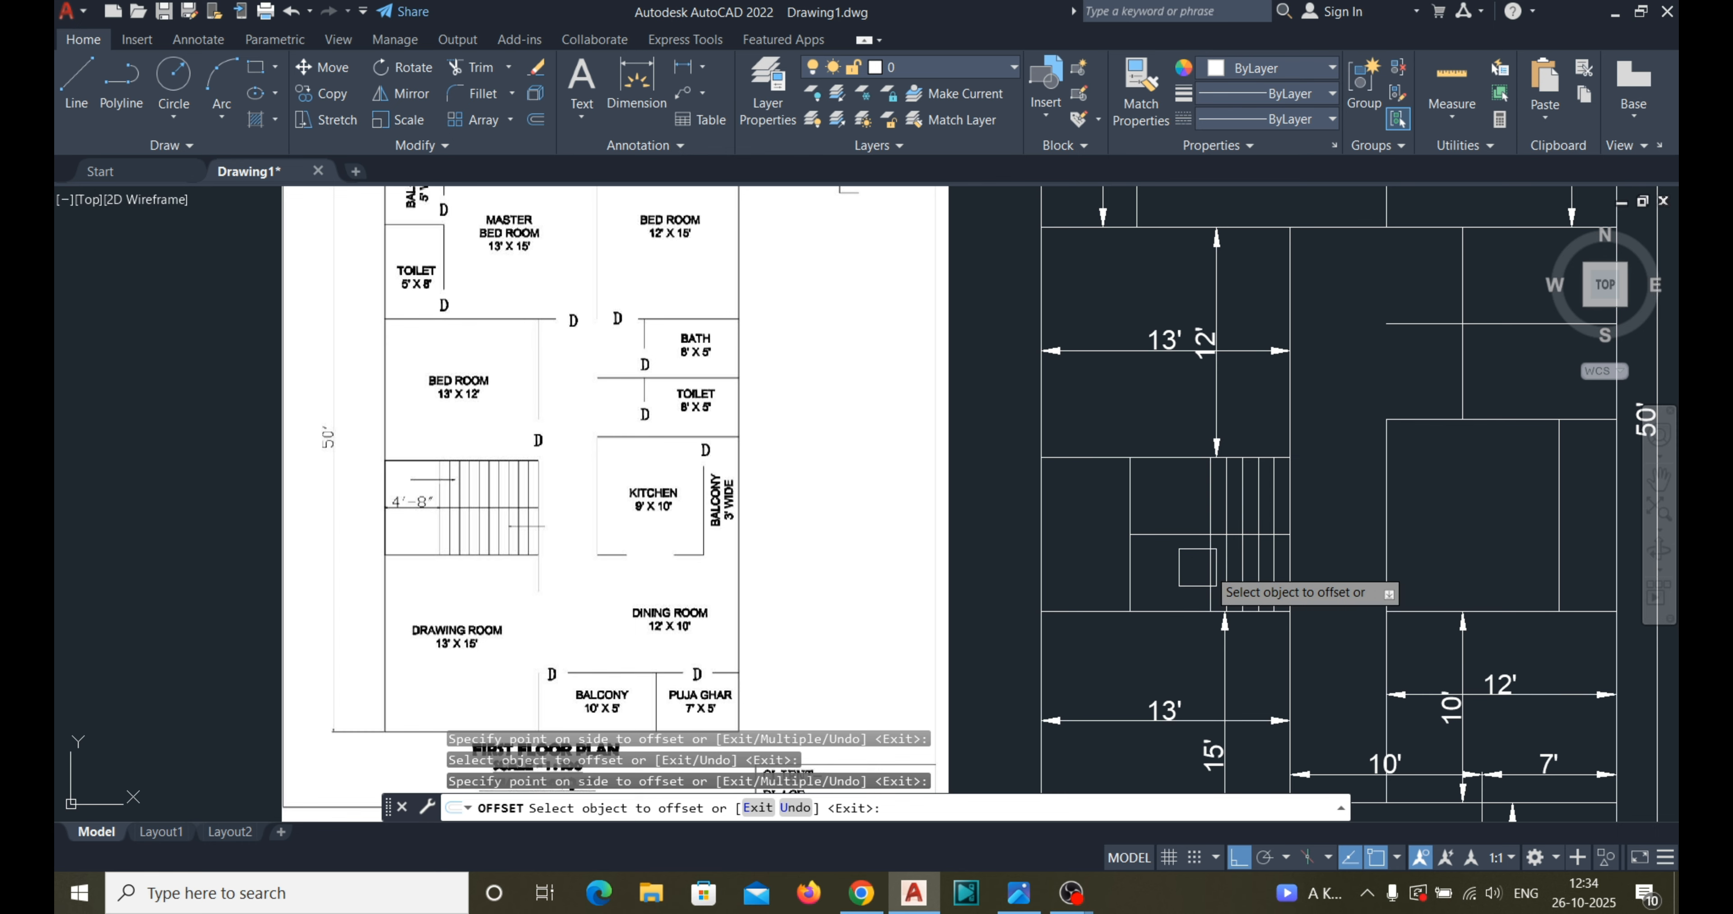
Delete all the interior room dimensions, keeping only the overall 30' and 50' dimensions.
{"action": "left_click", "coordinate": [1110, 646]}
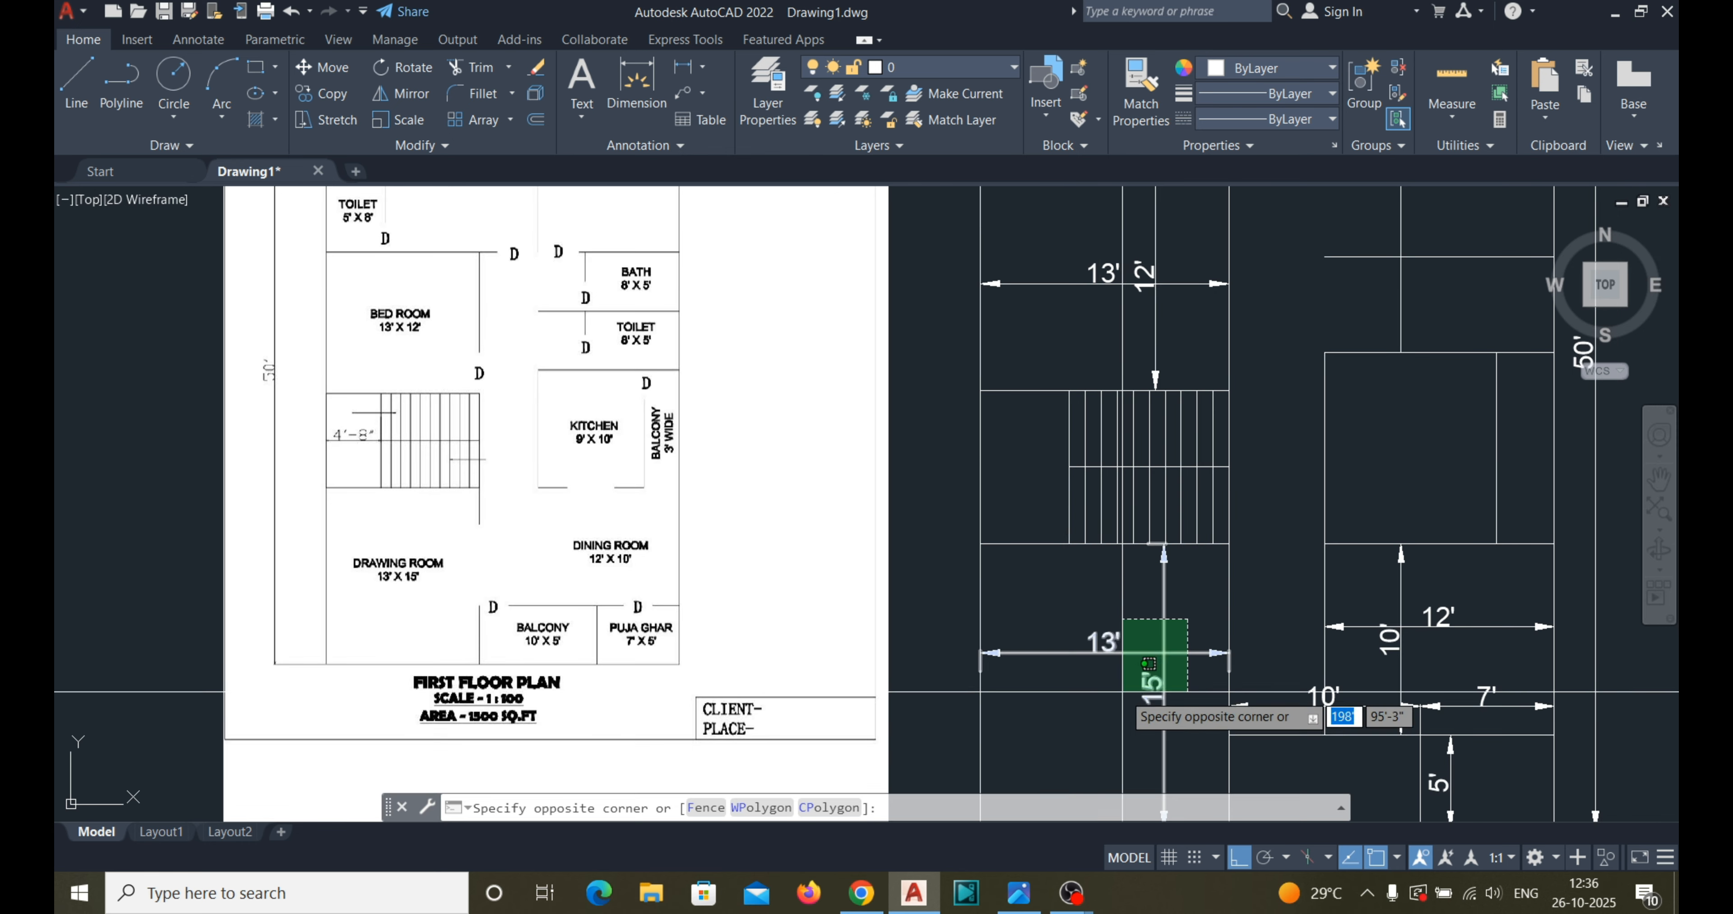
{"action": "left_click", "coordinate": [1234, 707]}
{"action": "left_click", "coordinate": [1476, 588]}
{"action": "left_click", "coordinate": [1387, 646]}
{"action": "mouse_move", "coordinate": [1385, 652]}
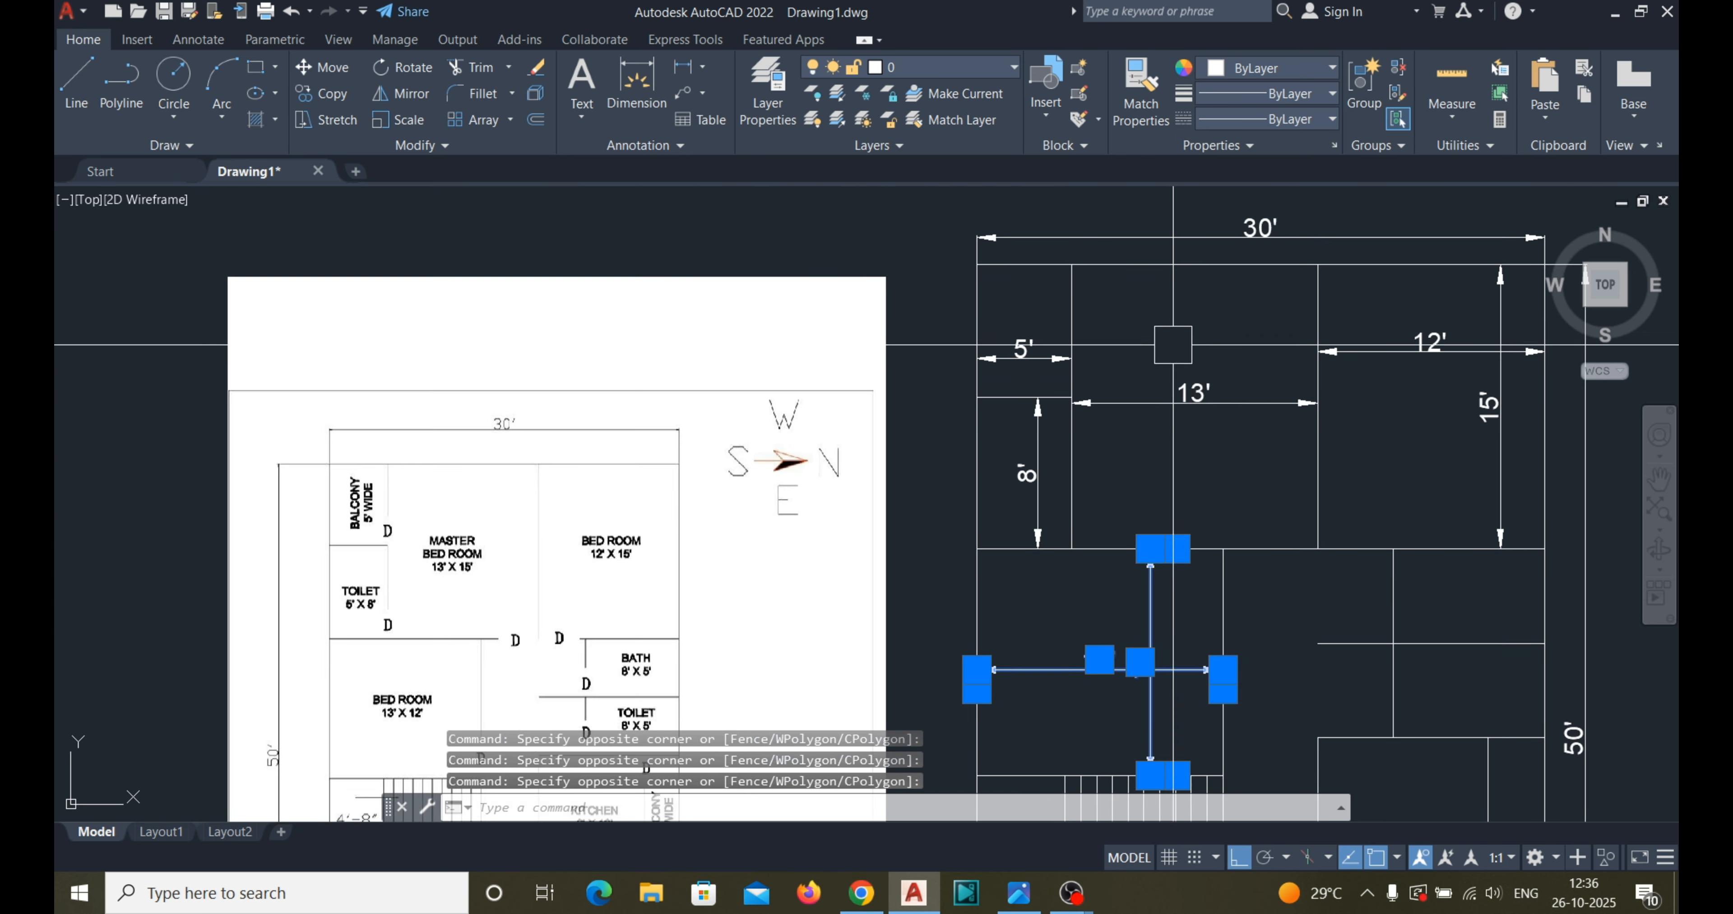
{"action": "left_click", "coordinate": [1165, 410]}
{"action": "left_click", "coordinate": [1032, 373]}
{"action": "left_click", "coordinate": [1036, 456]}
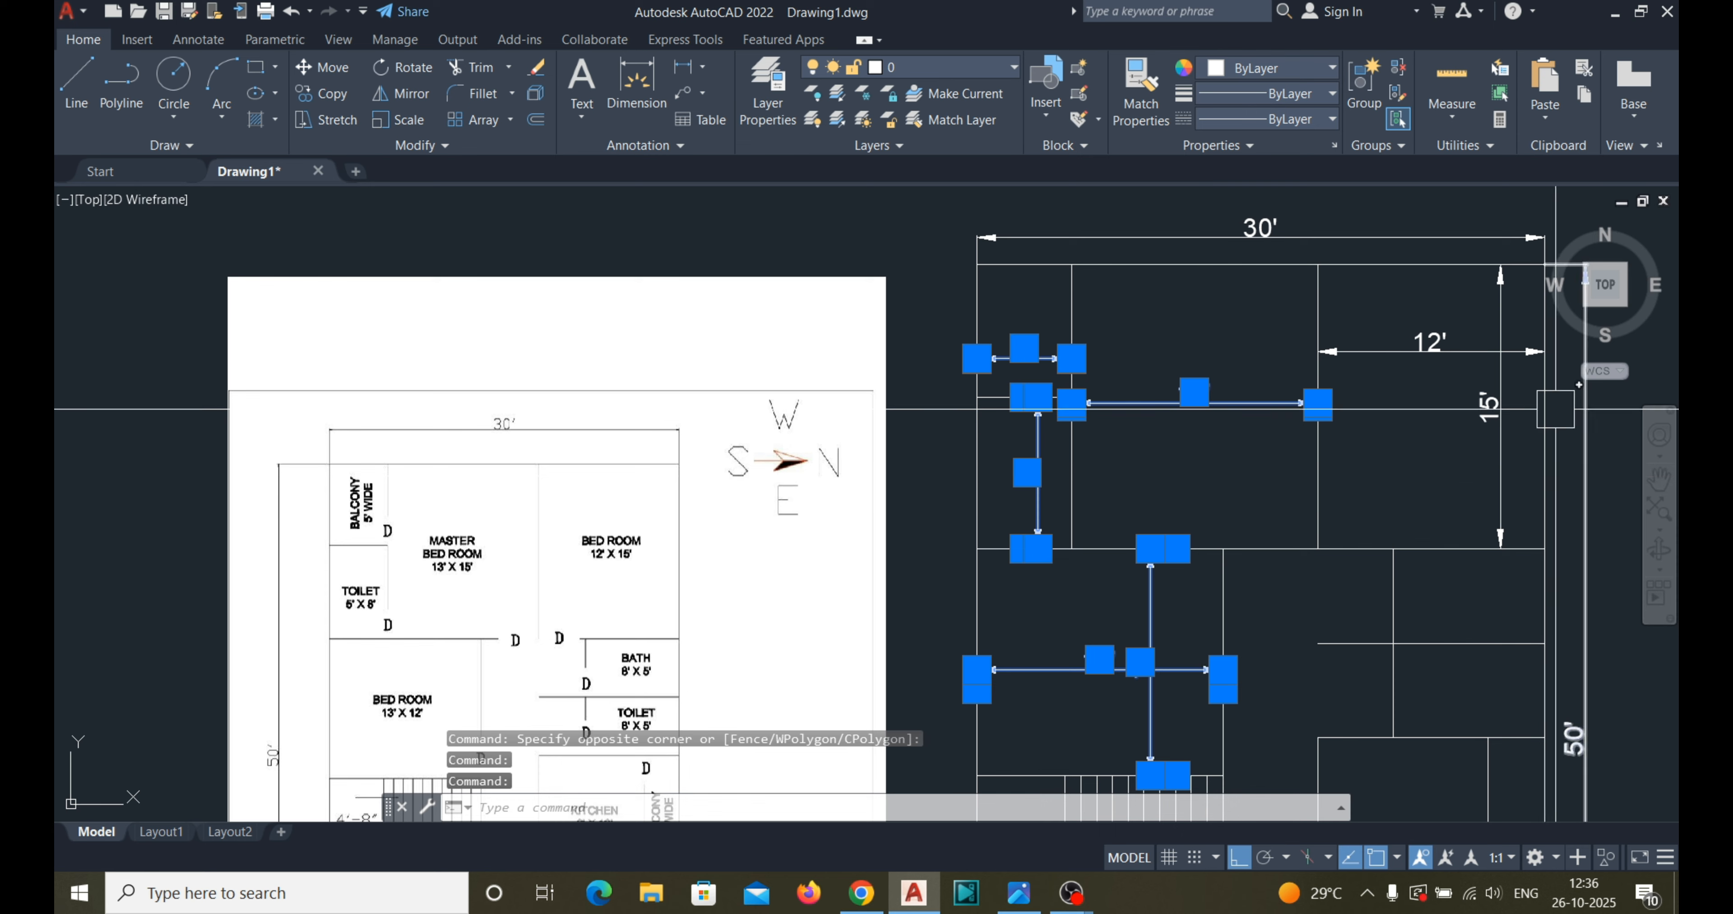
{"action": "left_click", "coordinate": [1476, 351]}
{"action": "left_click", "coordinate": [1482, 424]}
{"action": "scroll", "coordinate": [1290, 508], "scroll_direction": "down", "scroll_amount": 2}
{"action": "scroll", "coordinate": [1352, 661], "scroll_direction": "up", "scroll_amount": 5}
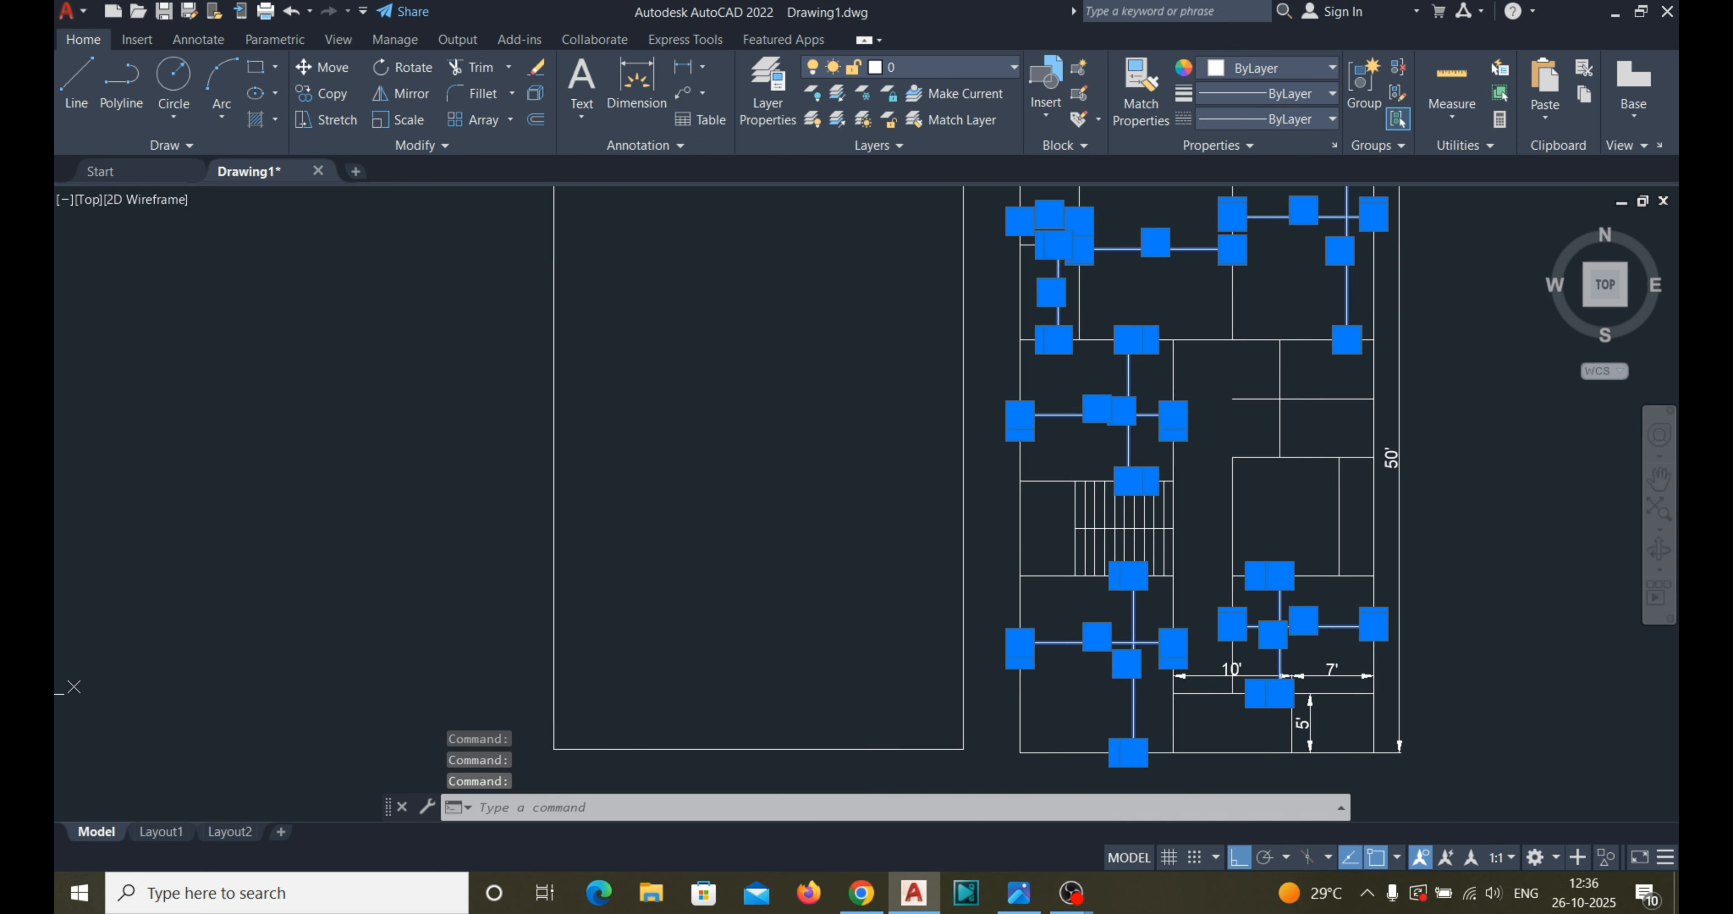
{"action": "left_click", "coordinate": [1043, 672]}
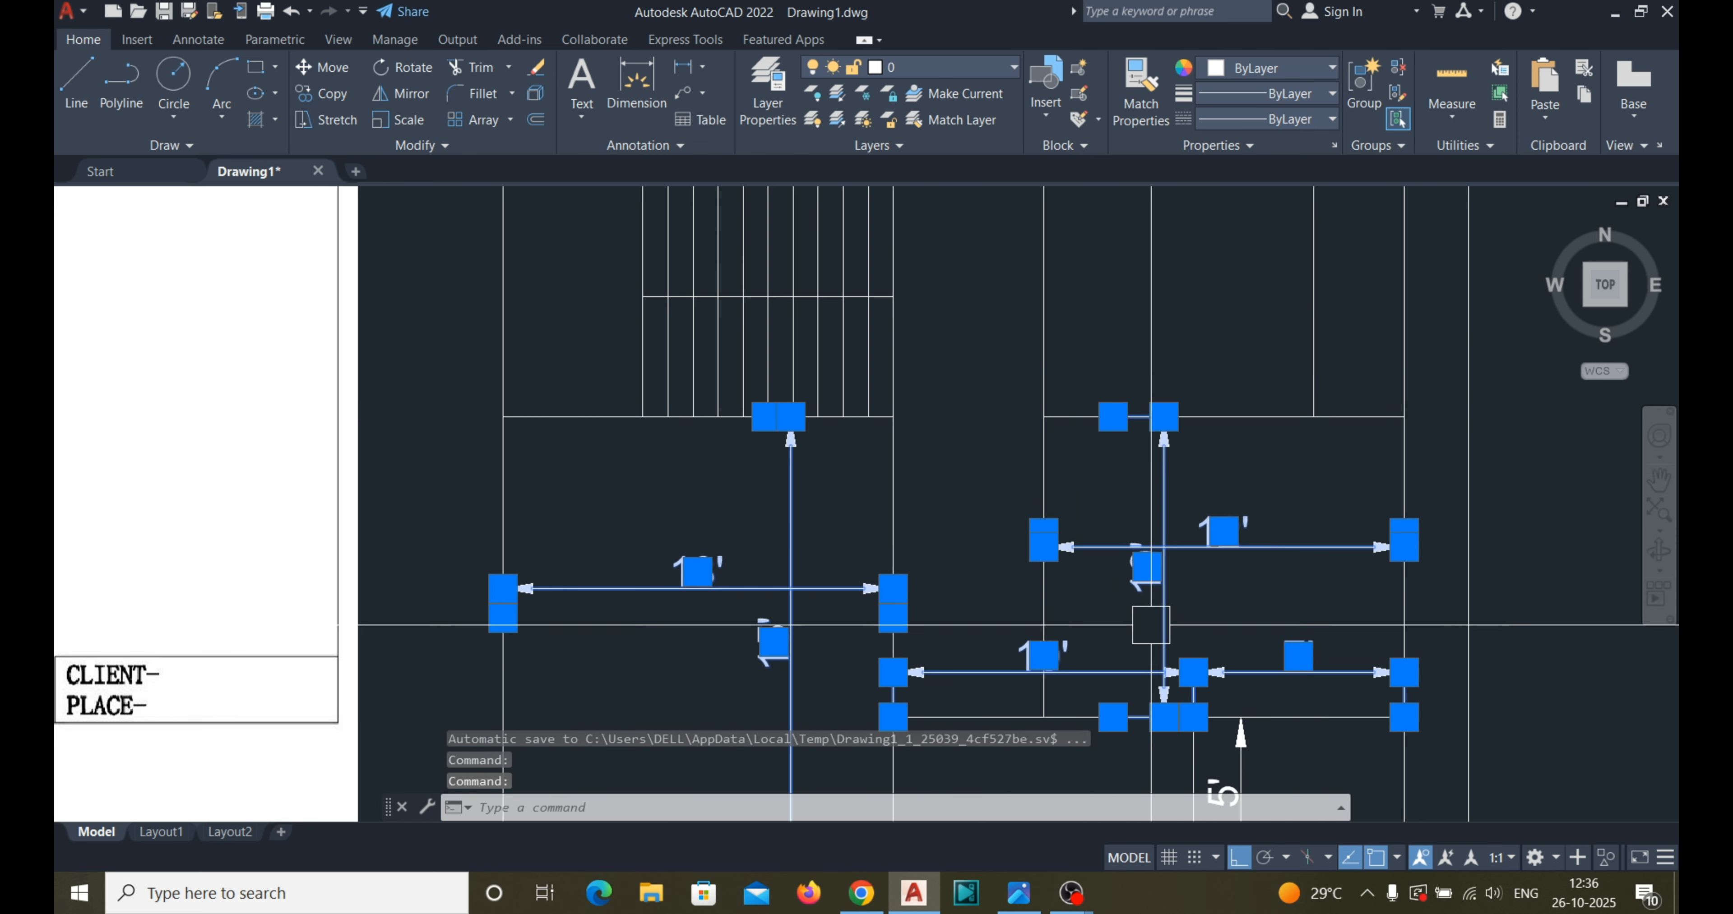
{"action": "key", "text": "Delete"}
{"action": "scroll", "coordinate": [1138, 480], "scroll_direction": "down", "scroll_amount": 2}
{"action": "scroll", "coordinate": [1191, 597], "scroll_direction": "up", "scroll_amount": 2}
{"action": "left_click", "coordinate": [1149, 598]}
{"action": "scroll", "coordinate": [1099, 510], "scroll_direction": "down", "scroll_amount": 4}
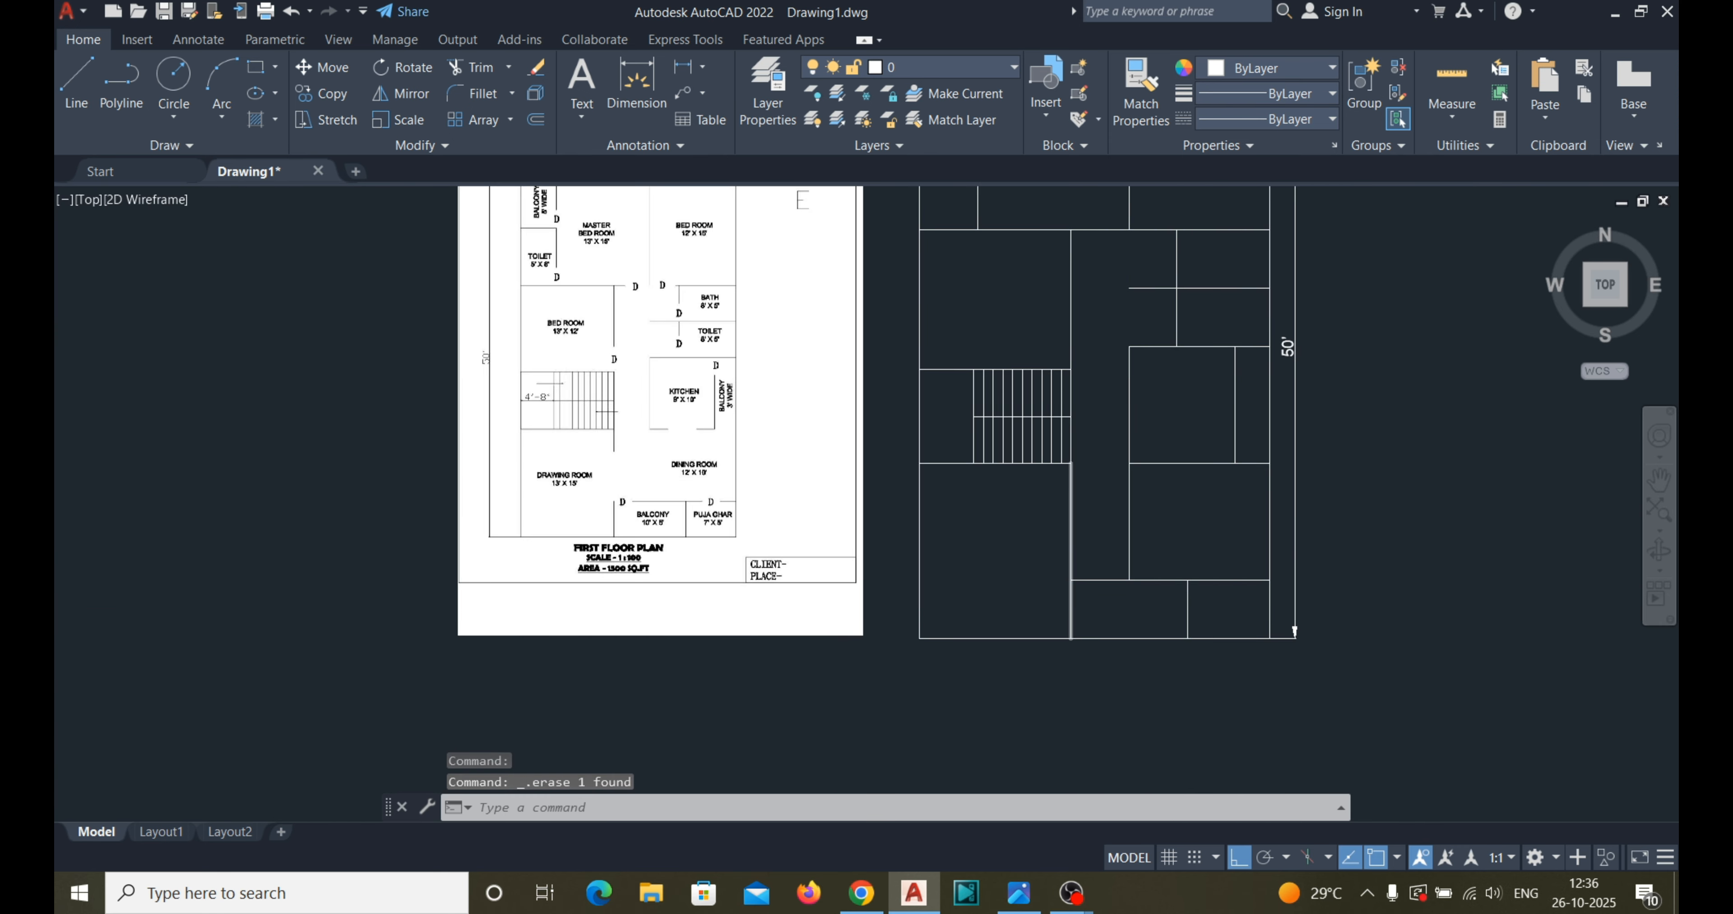
Add the multiline text label "BED ROOM 12'X16'" inside the upper right bedroom.
{"action": "type", "text": "mt"}
{"action": "key", "text": "Return"}
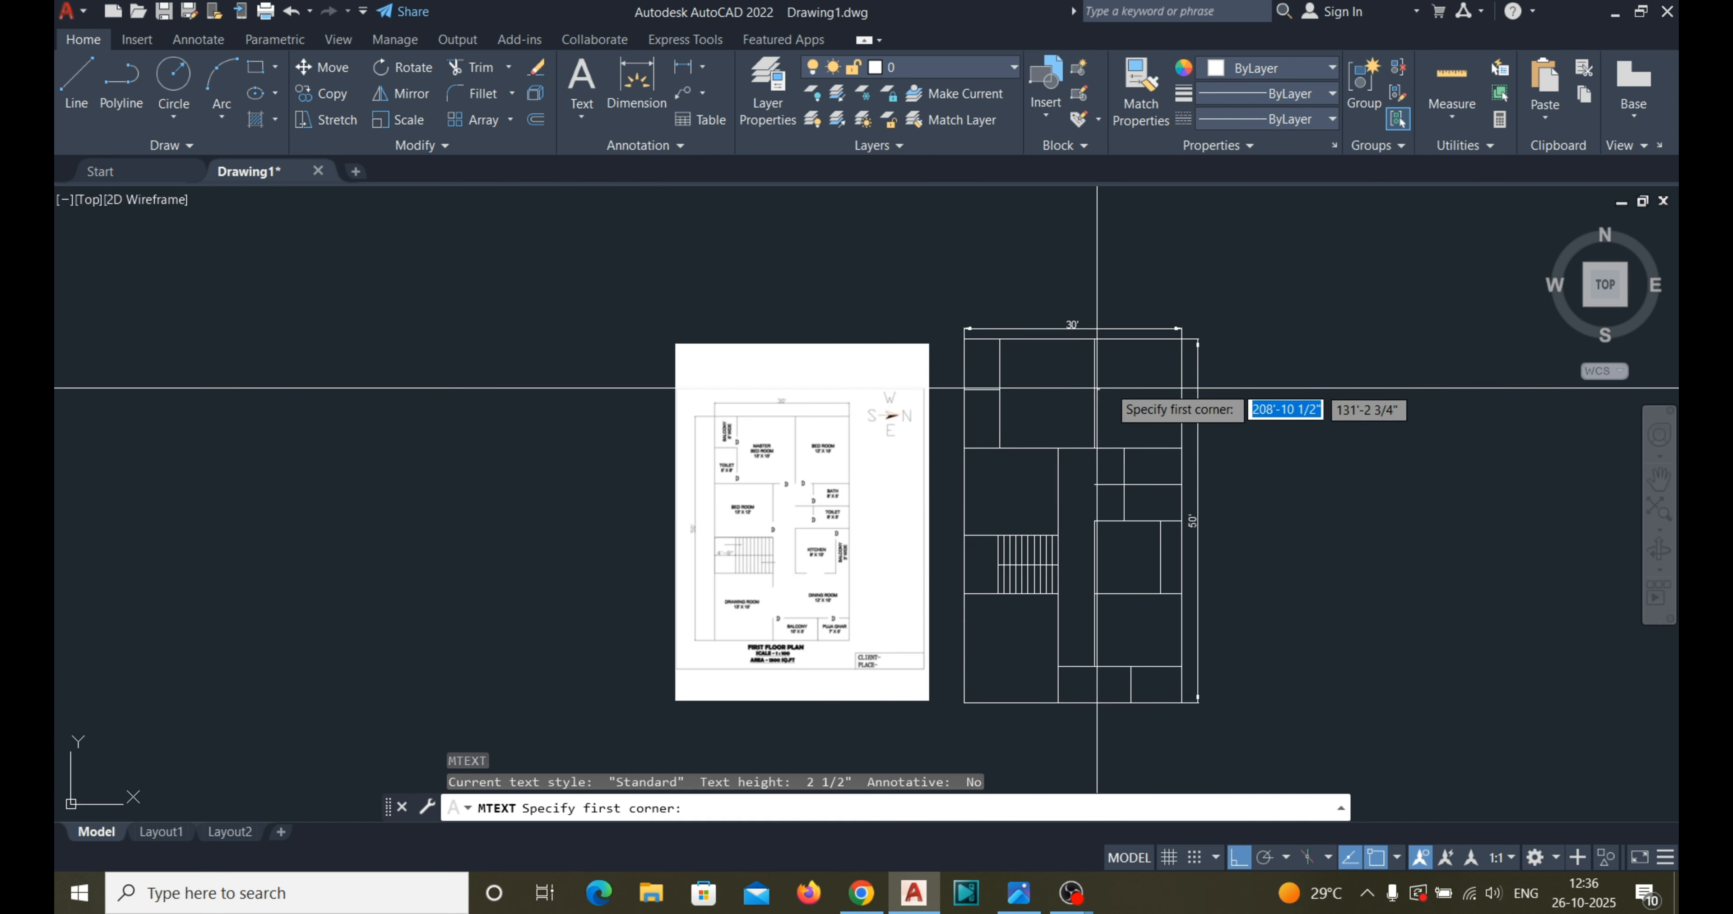
{"action": "scroll", "coordinate": [1110, 380], "scroll_direction": "up", "scroll_amount": 4}
{"action": "left_click", "coordinate": [1101, 338]}
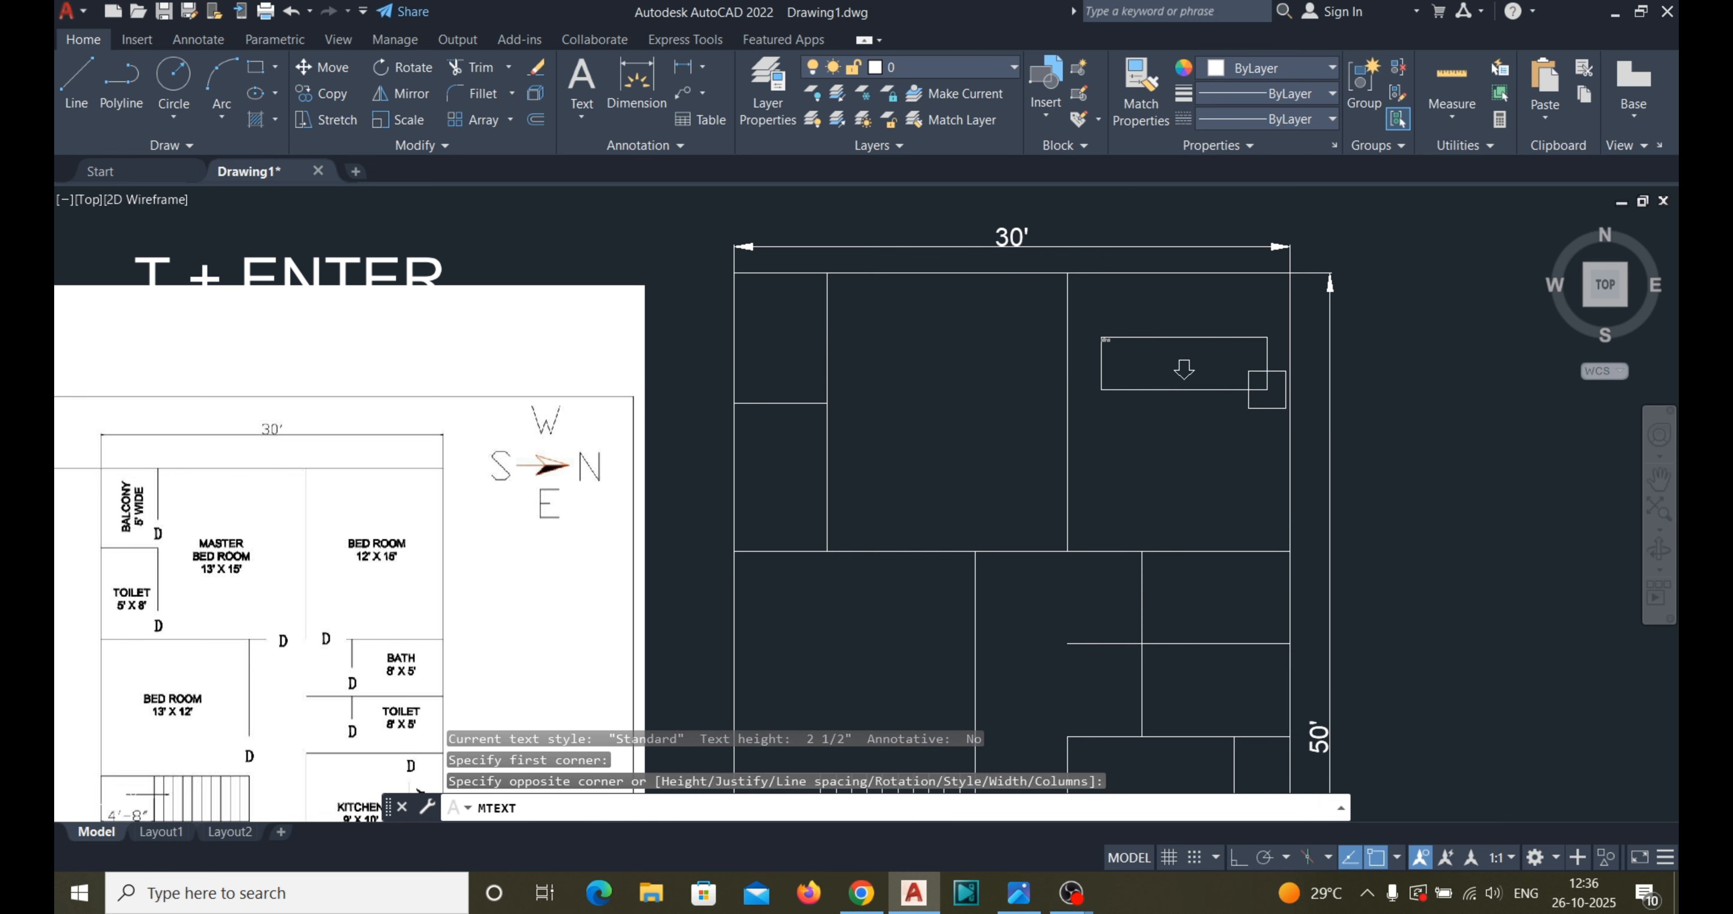
{"action": "left_click", "coordinate": [1270, 393]}
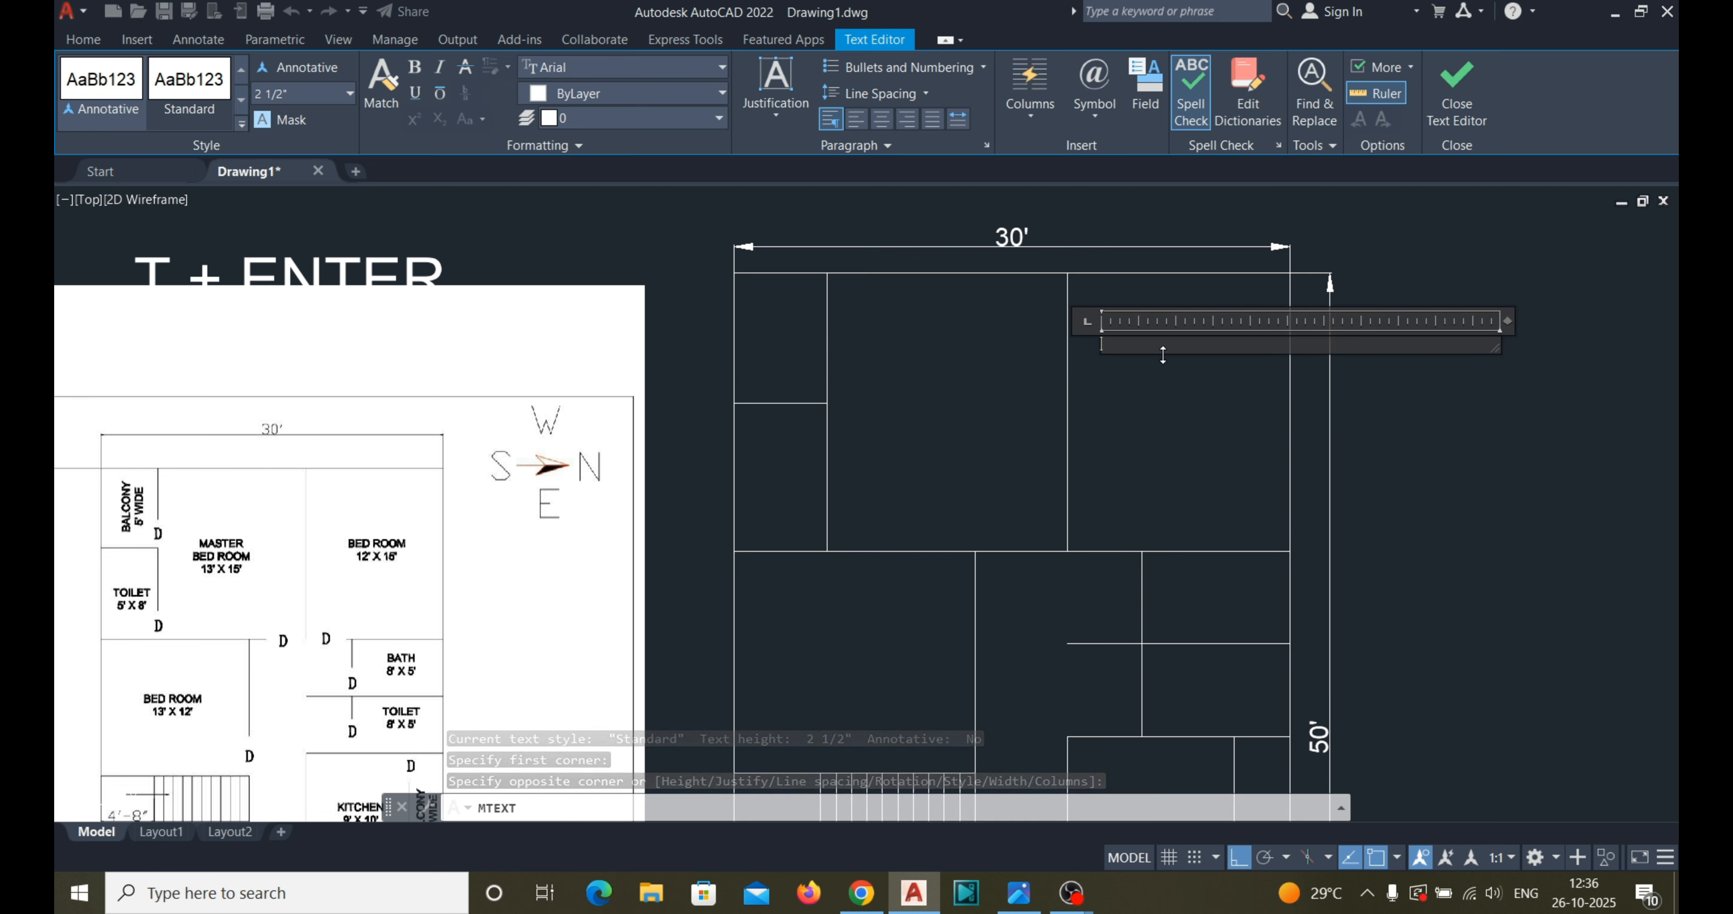
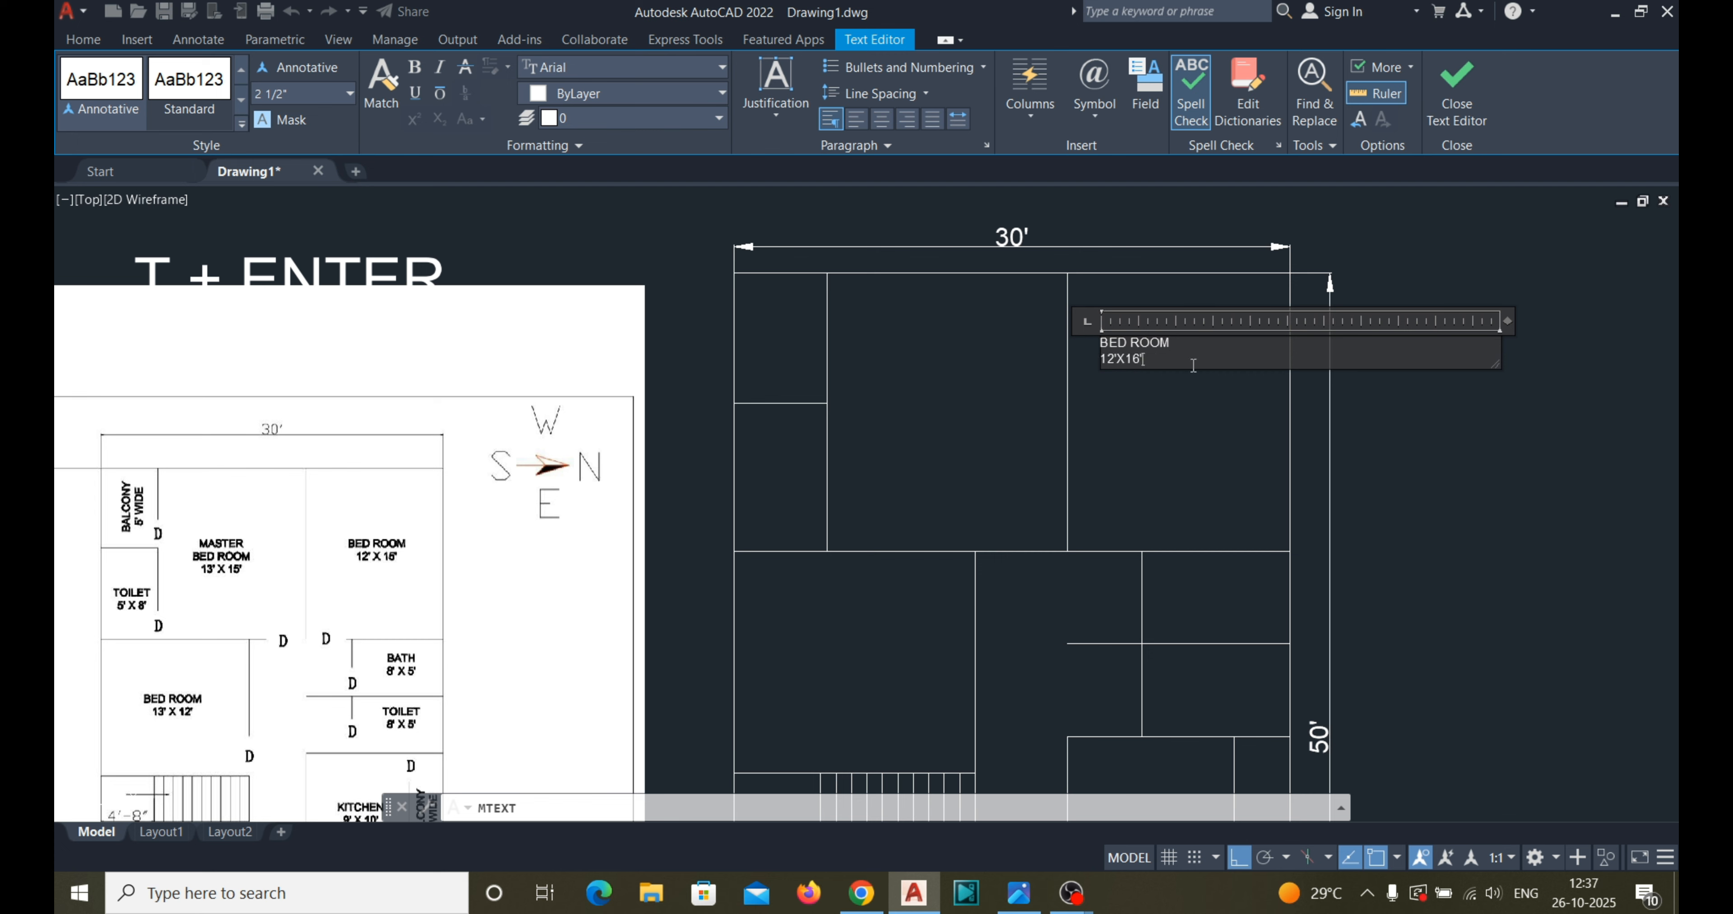
{"action": "left_click", "coordinate": [1188, 471]}
Set the text height of the upper right bedroom's label to 1'.
{"action": "scroll", "coordinate": [1079, 313], "scroll_direction": "up", "scroll_amount": 2}
{"action": "double_click", "coordinate": [1188, 384]}
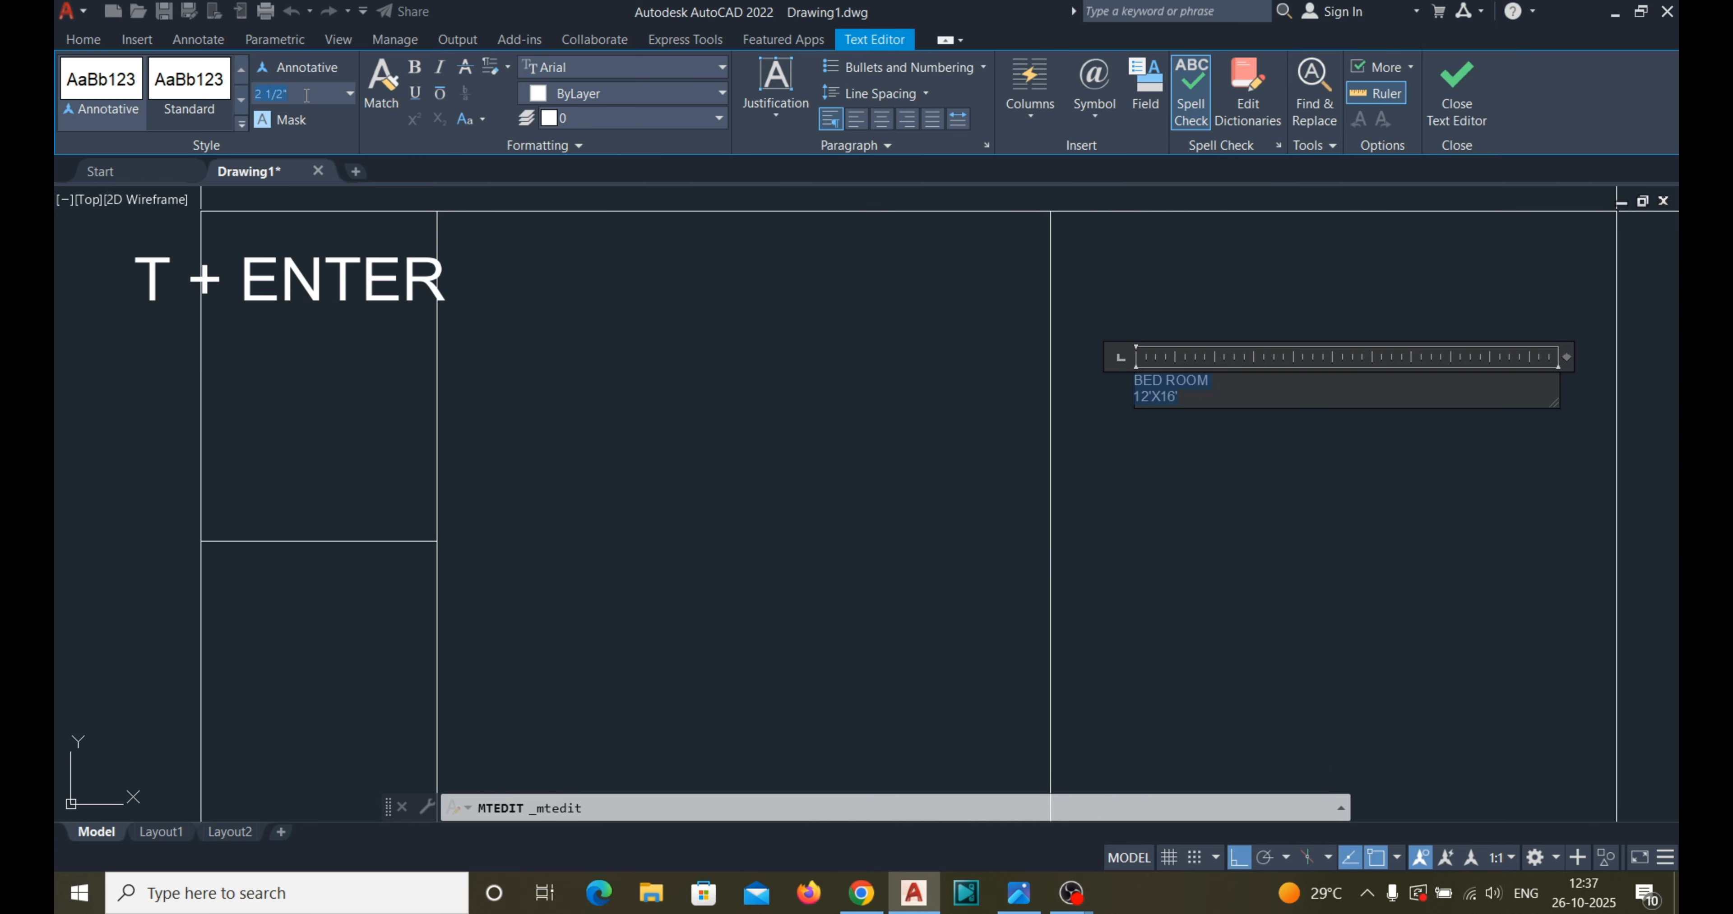
{"action": "type", "text": "2'"}
{"action": "key", "text": "Return"}
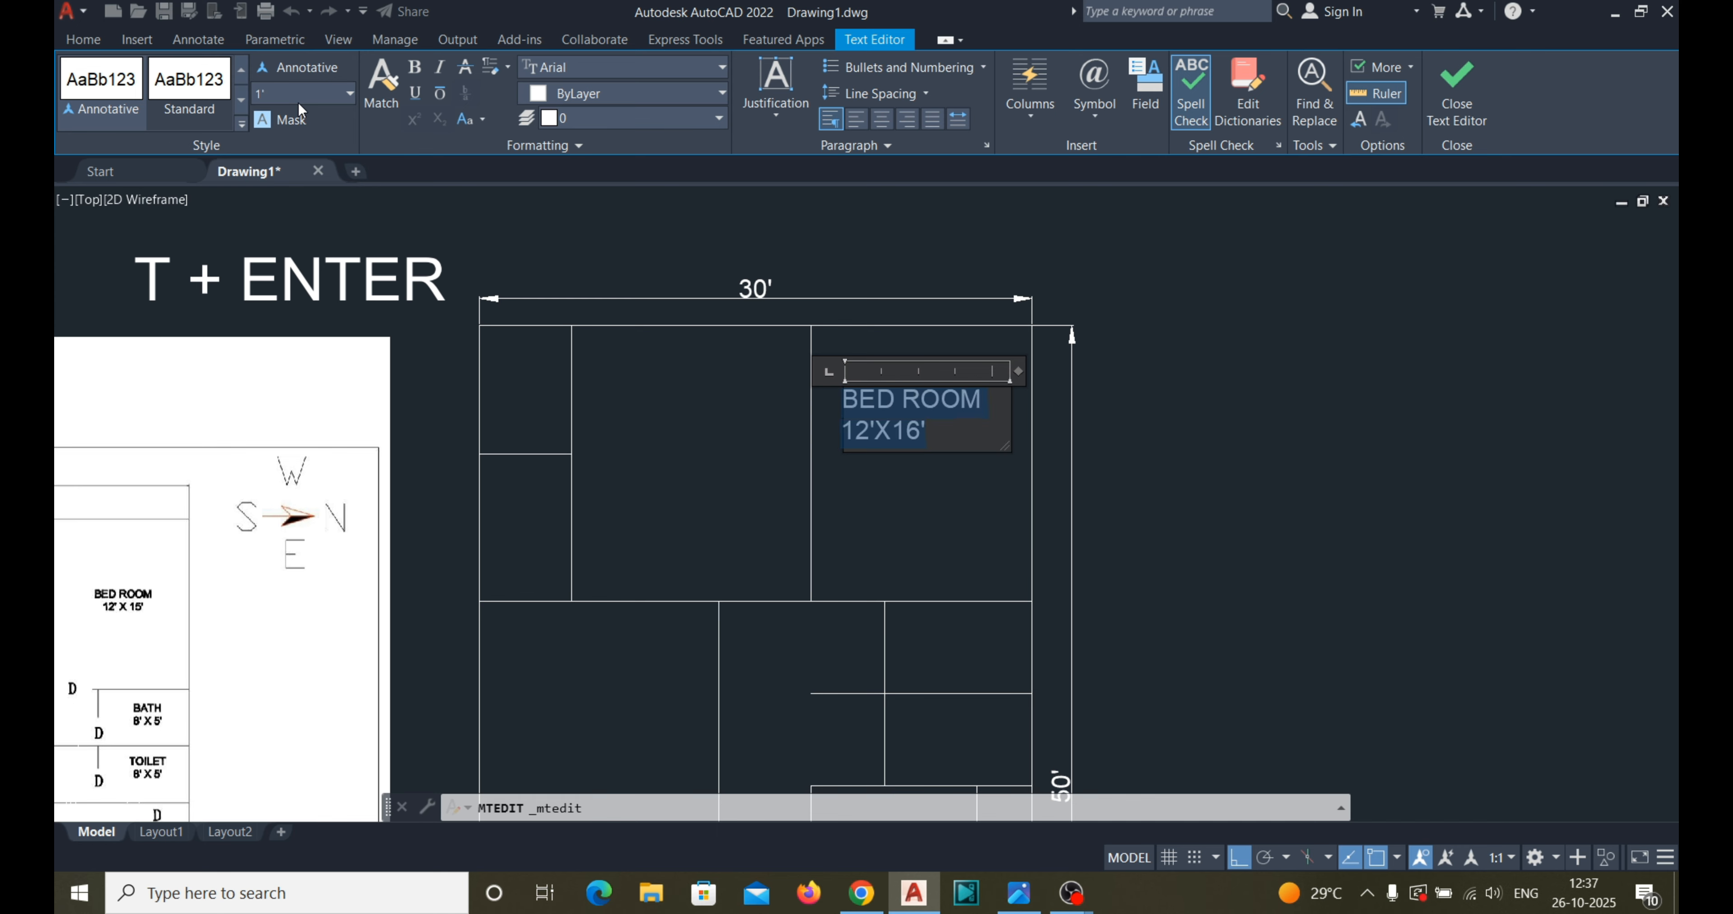
{"action": "left_click", "coordinate": [762, 467]}
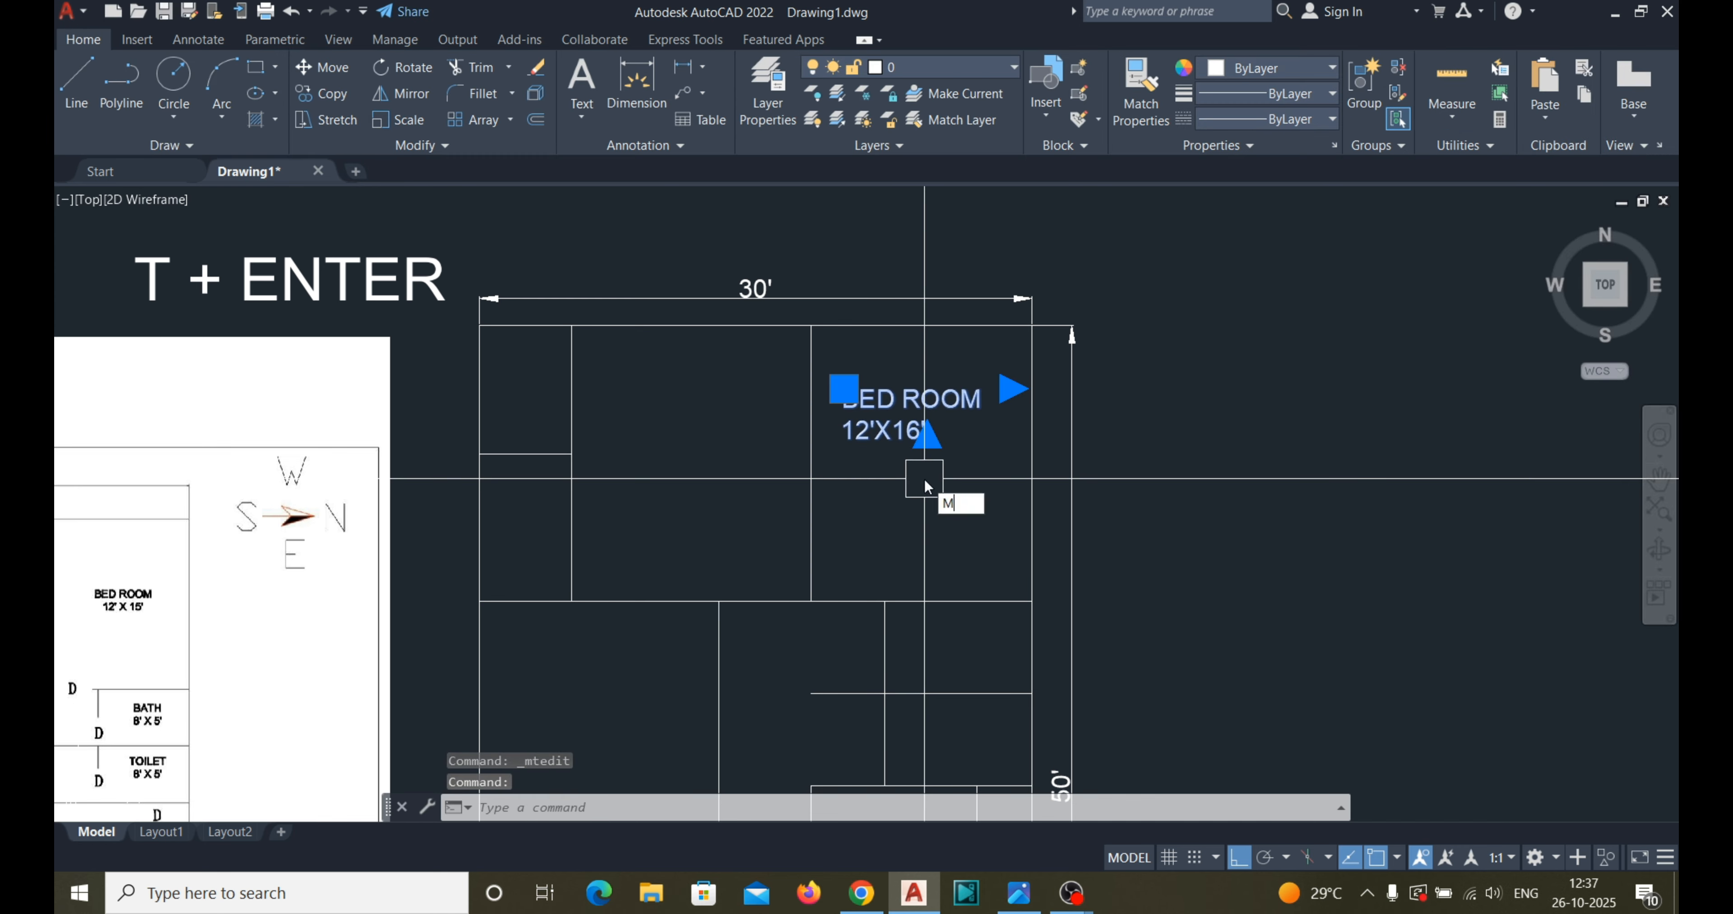
Move the bedroom label to the middle of the upper right bedroom and center-align its text.
{"action": "key", "text": "Return"}
{"action": "left_click", "coordinate": [1288, 462]}
{"action": "left_click", "coordinate": [1295, 510]}
{"action": "middle_click_drag", "start_coordinate": [1384, 433], "coordinate": [1586, 430]}
{"action": "double_click", "coordinate": [1087, 444]}
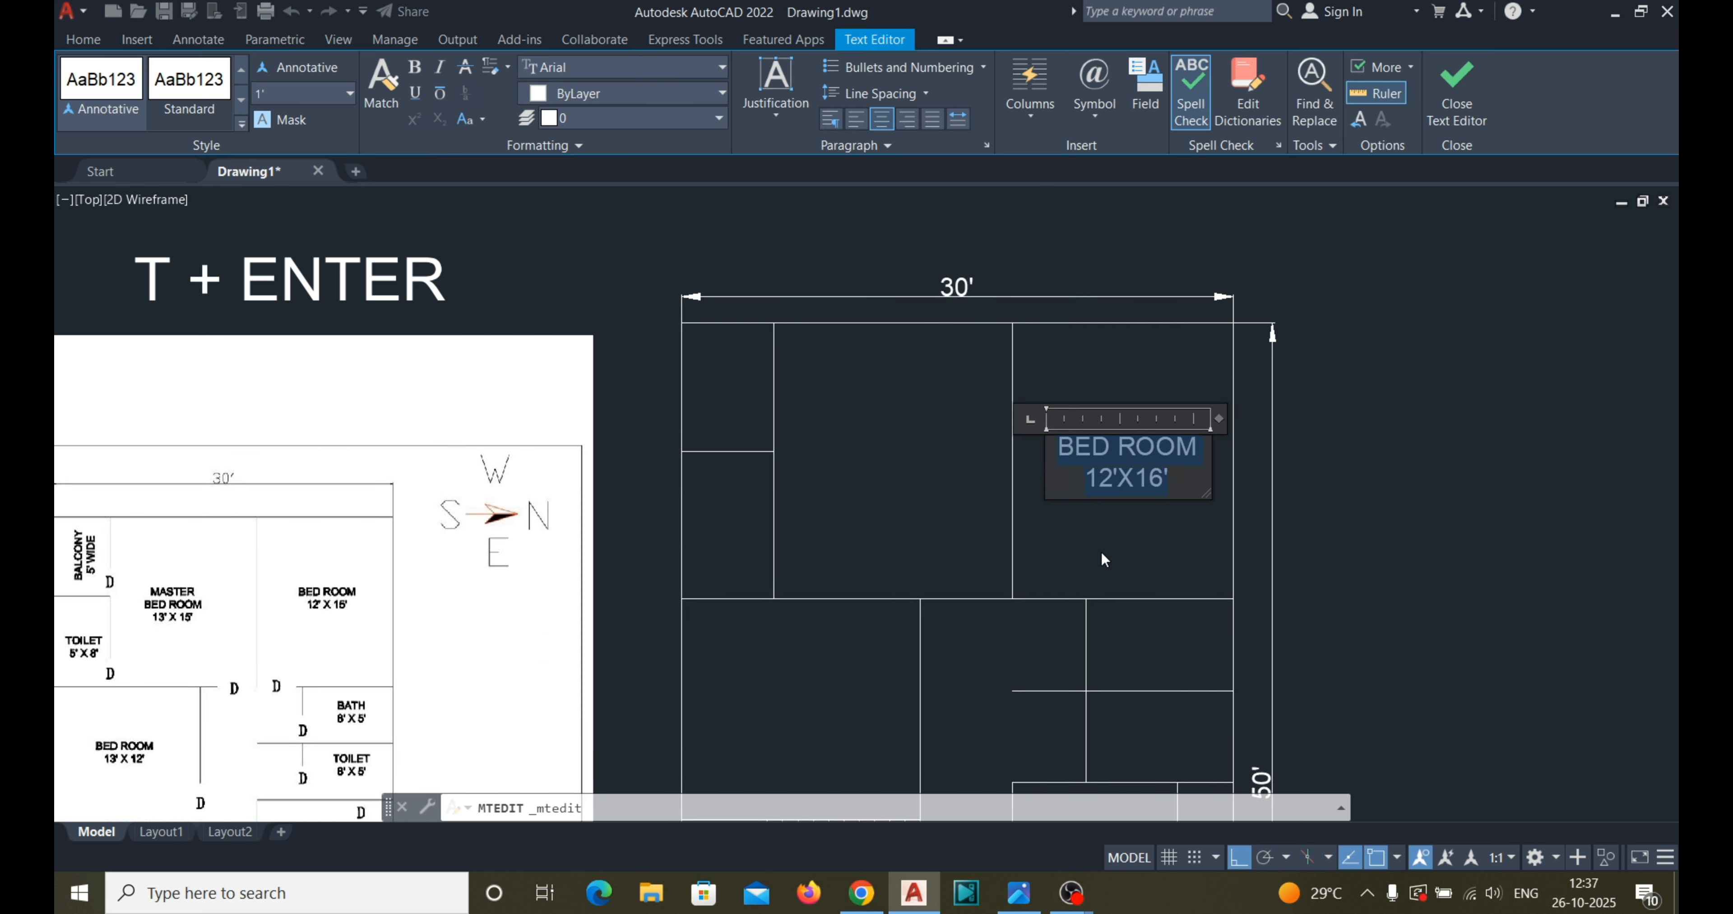
{"action": "left_click", "coordinate": [857, 122]}
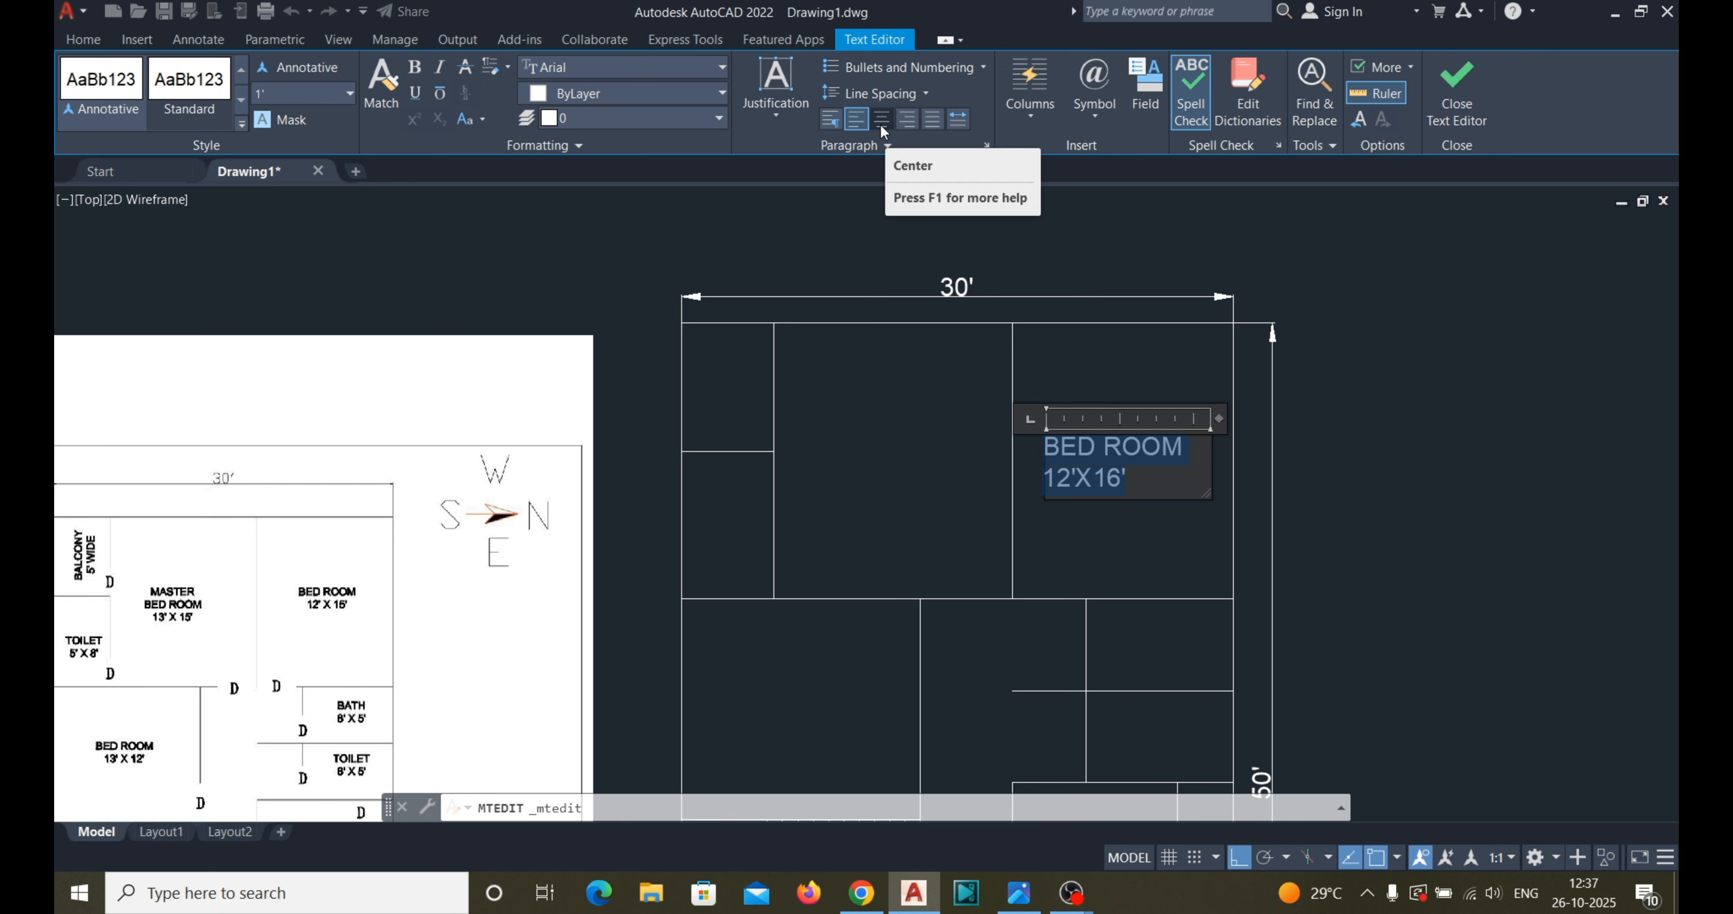
{"action": "left_click", "coordinate": [880, 124]}
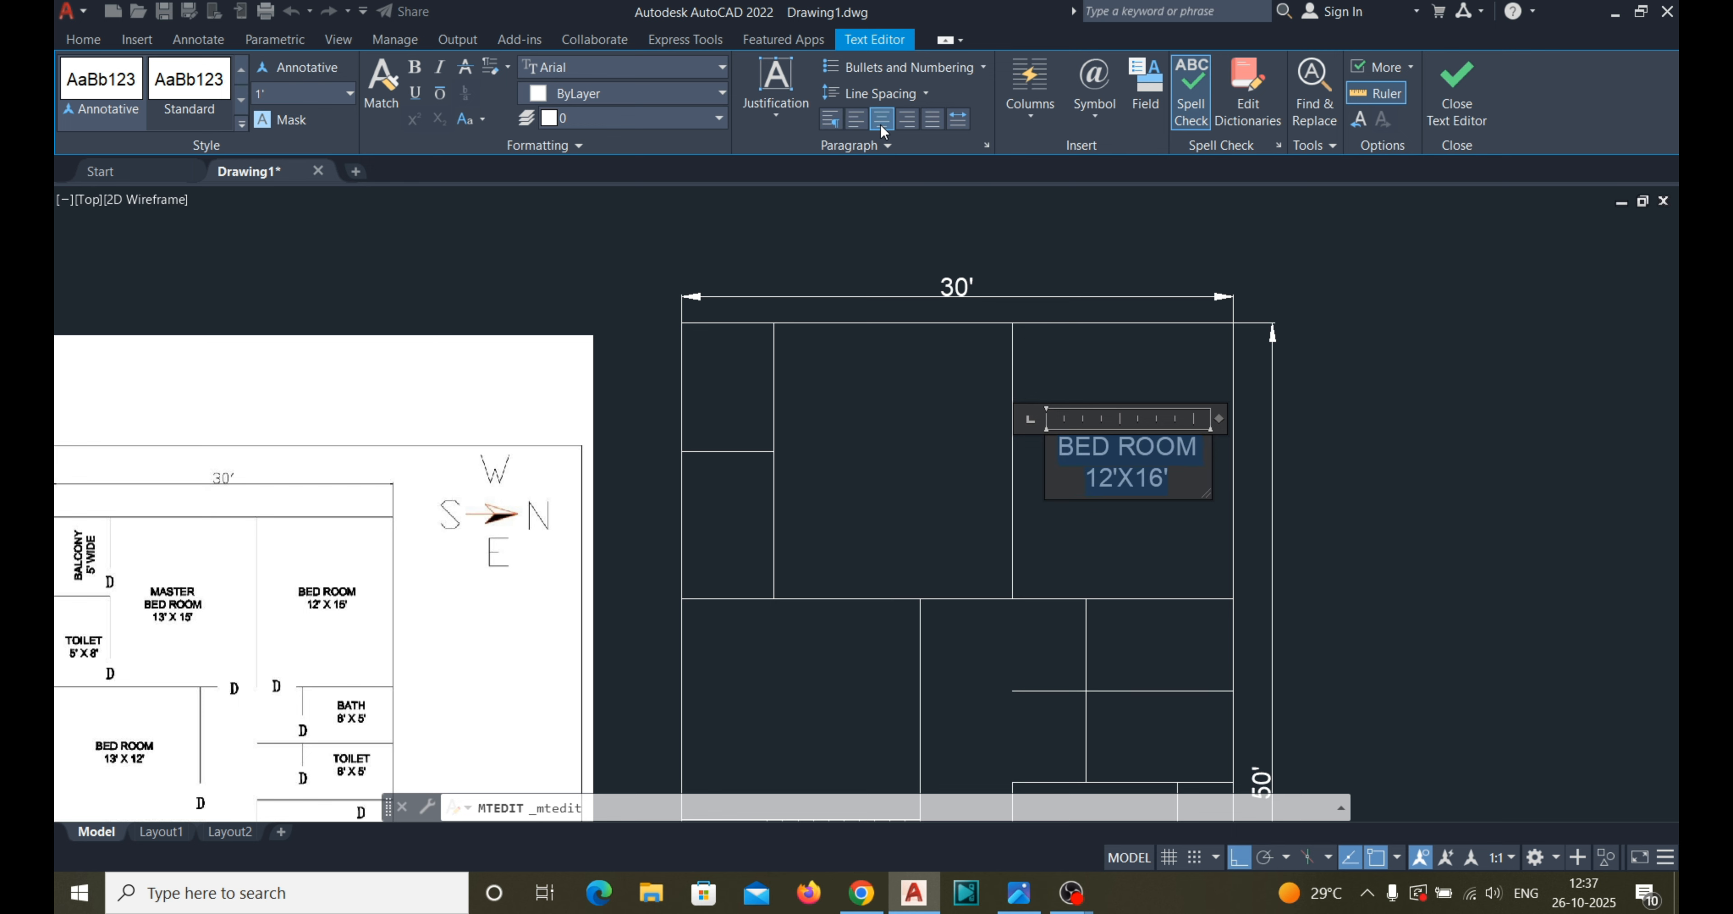
{"action": "left_click", "coordinate": [1135, 533]}
Copy the bedroom label horizontally into the master bedroom.
{"action": "type", "text": "co"}
{"action": "key", "text": "Return"}
{"action": "left_click", "coordinate": [1129, 540]}
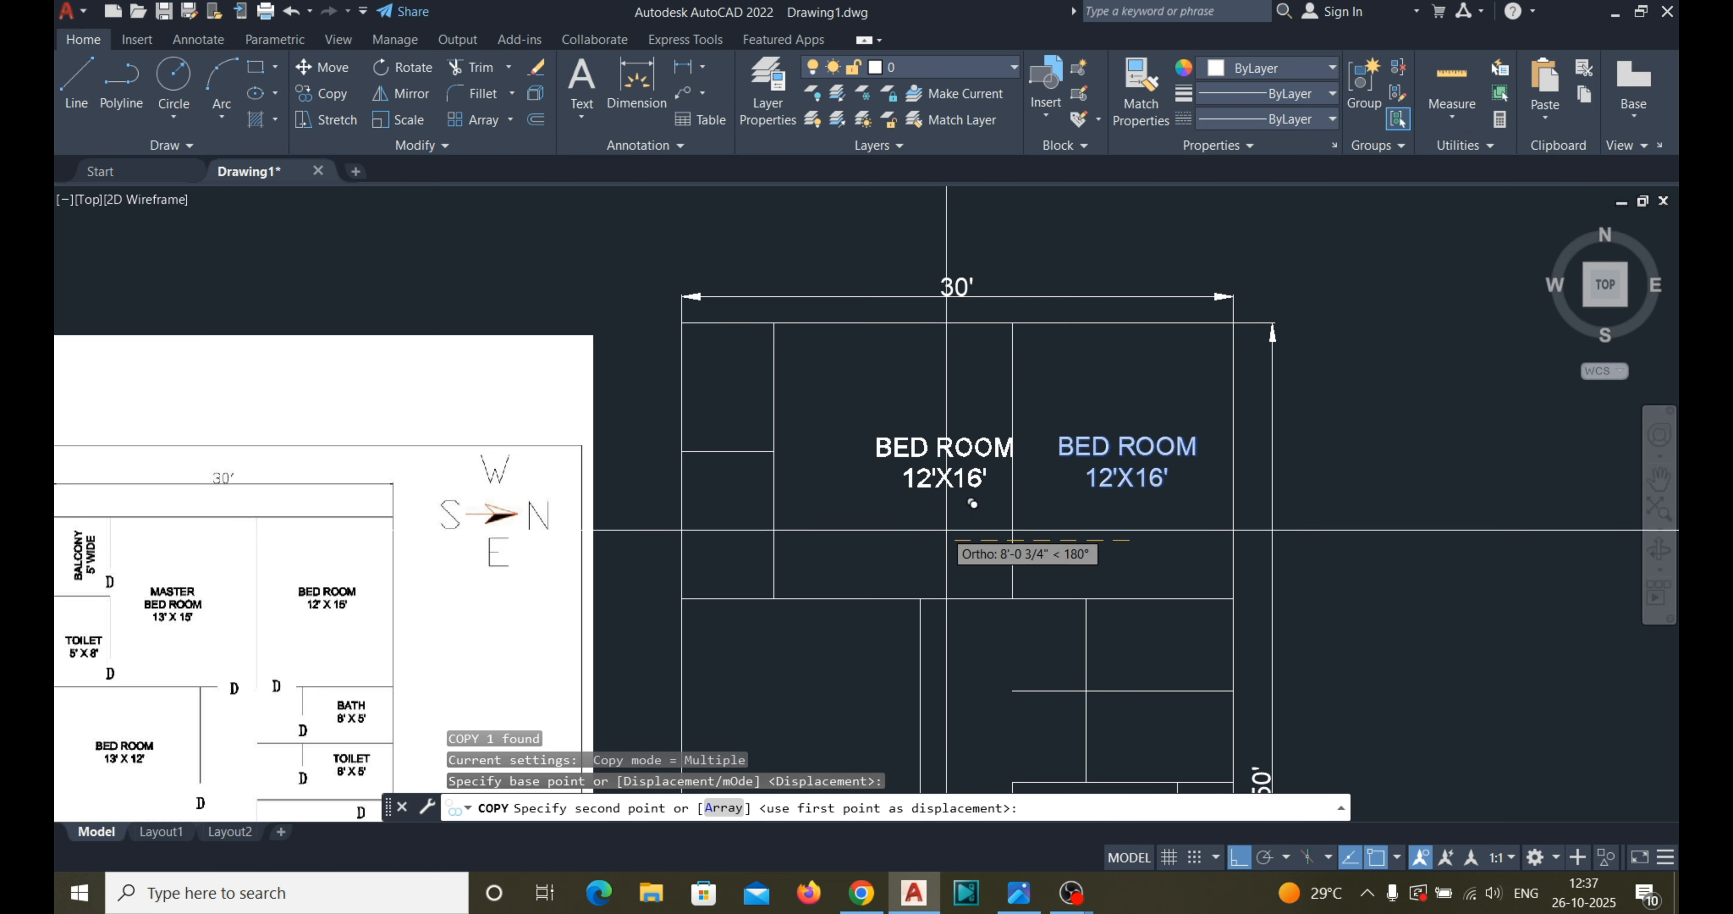
{"action": "left_click", "coordinate": [890, 517]}
{"action": "key", "text": "Escape"}
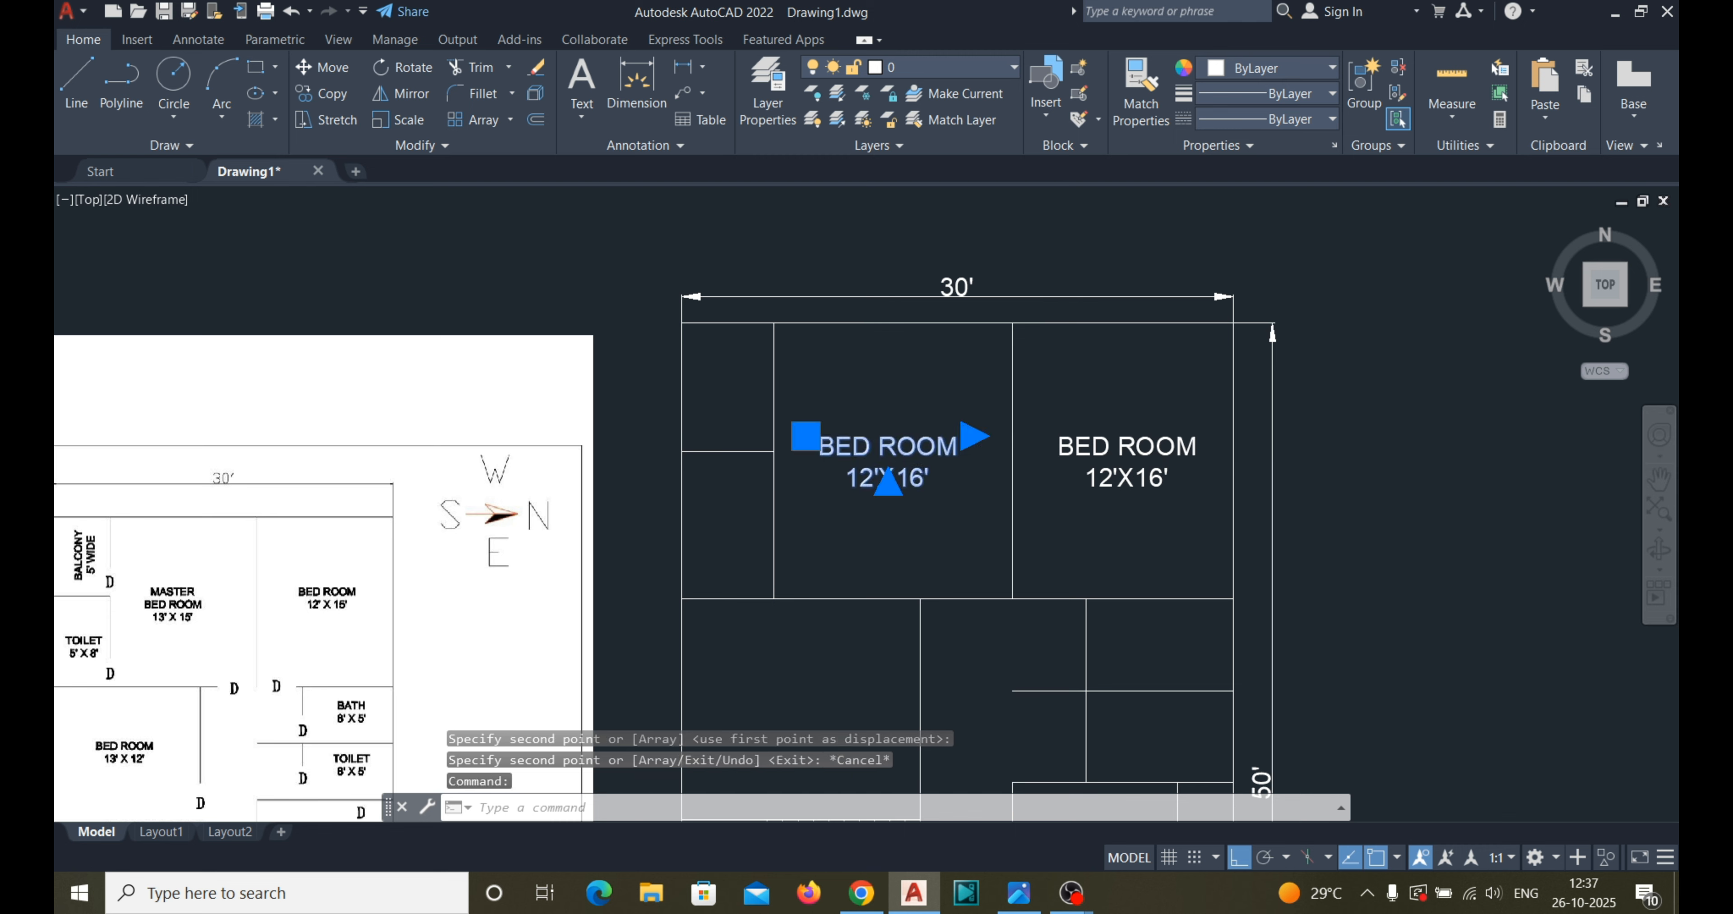
Change the copied label in the master bedroom to "MASTER BED ROOM 13'X15'".
{"action": "double_click", "coordinate": [881, 464]}
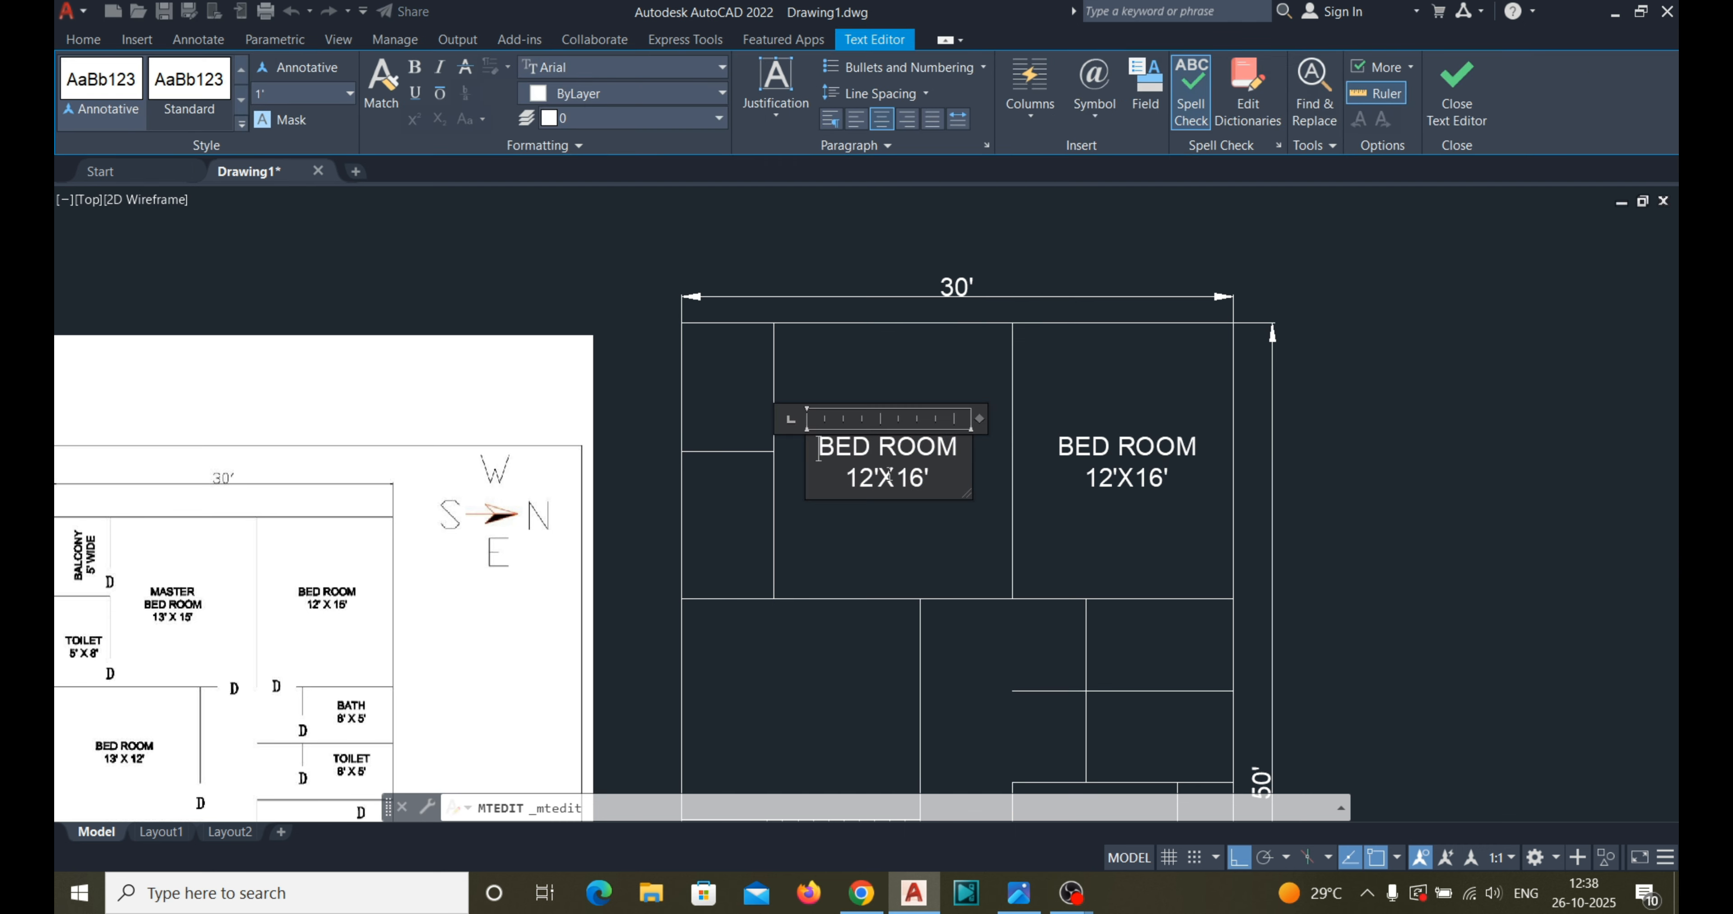
{"action": "type", "text": "MASTER"}
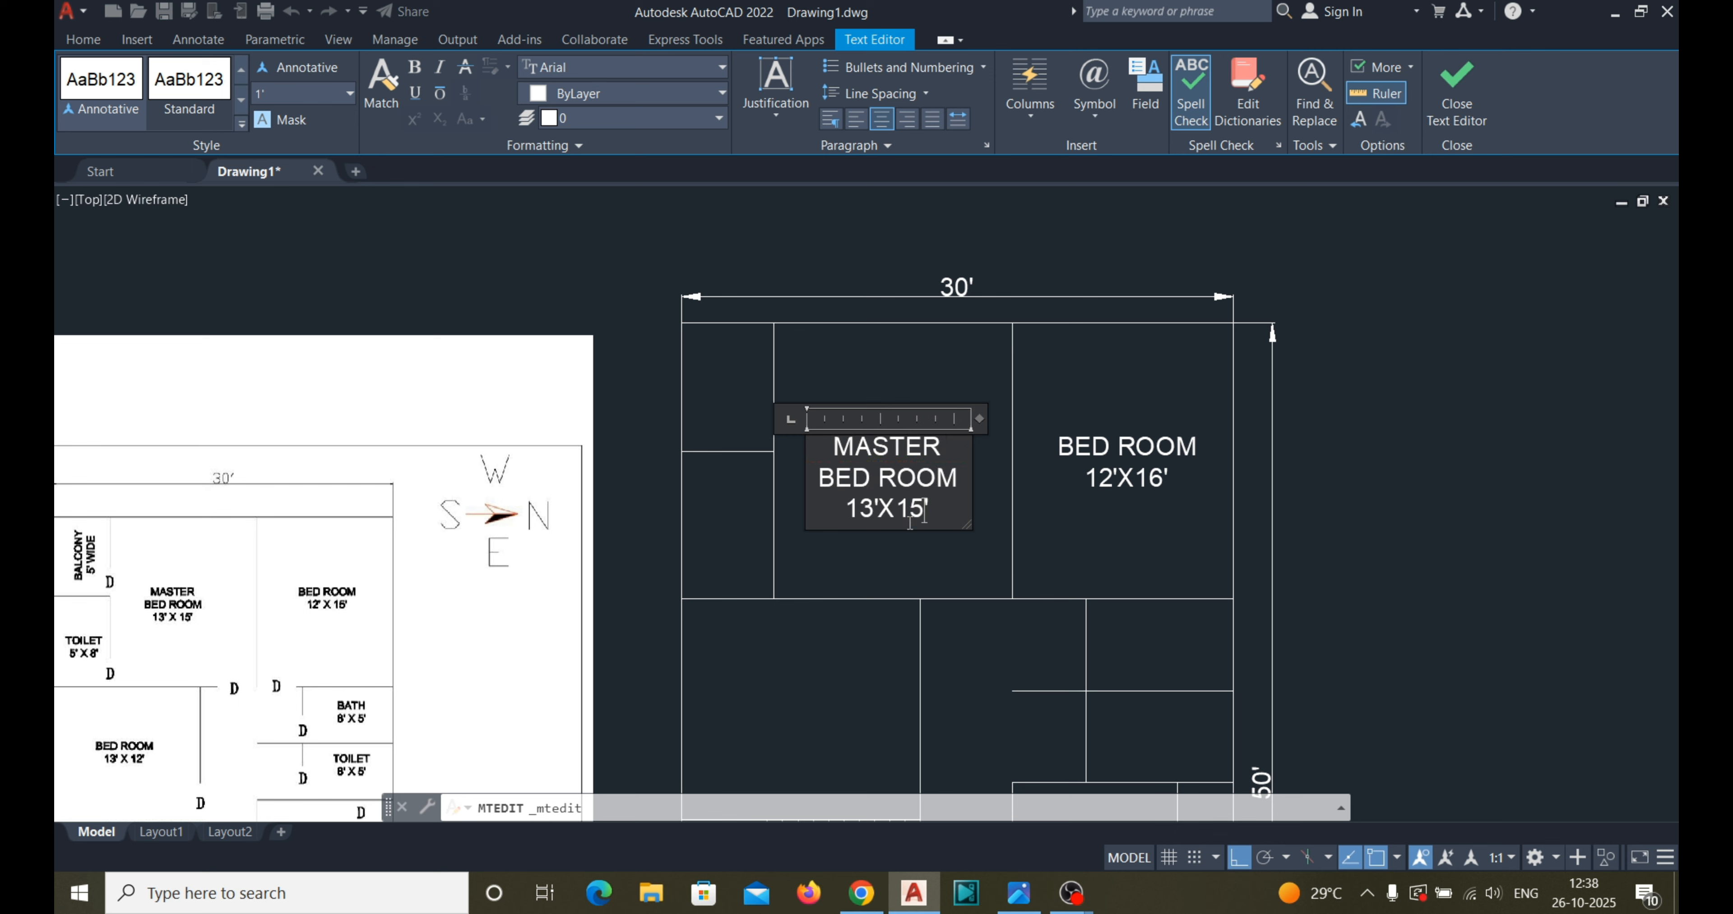
{"action": "left_click", "coordinate": [1009, 563]}
{"action": "scroll", "coordinate": [1160, 509], "scroll_direction": "down", "scroll_amount": 2}
{"action": "scroll", "coordinate": [513, 566], "scroll_direction": "up", "scroll_amount": 2}
{"action": "key", "text": "Escape"}
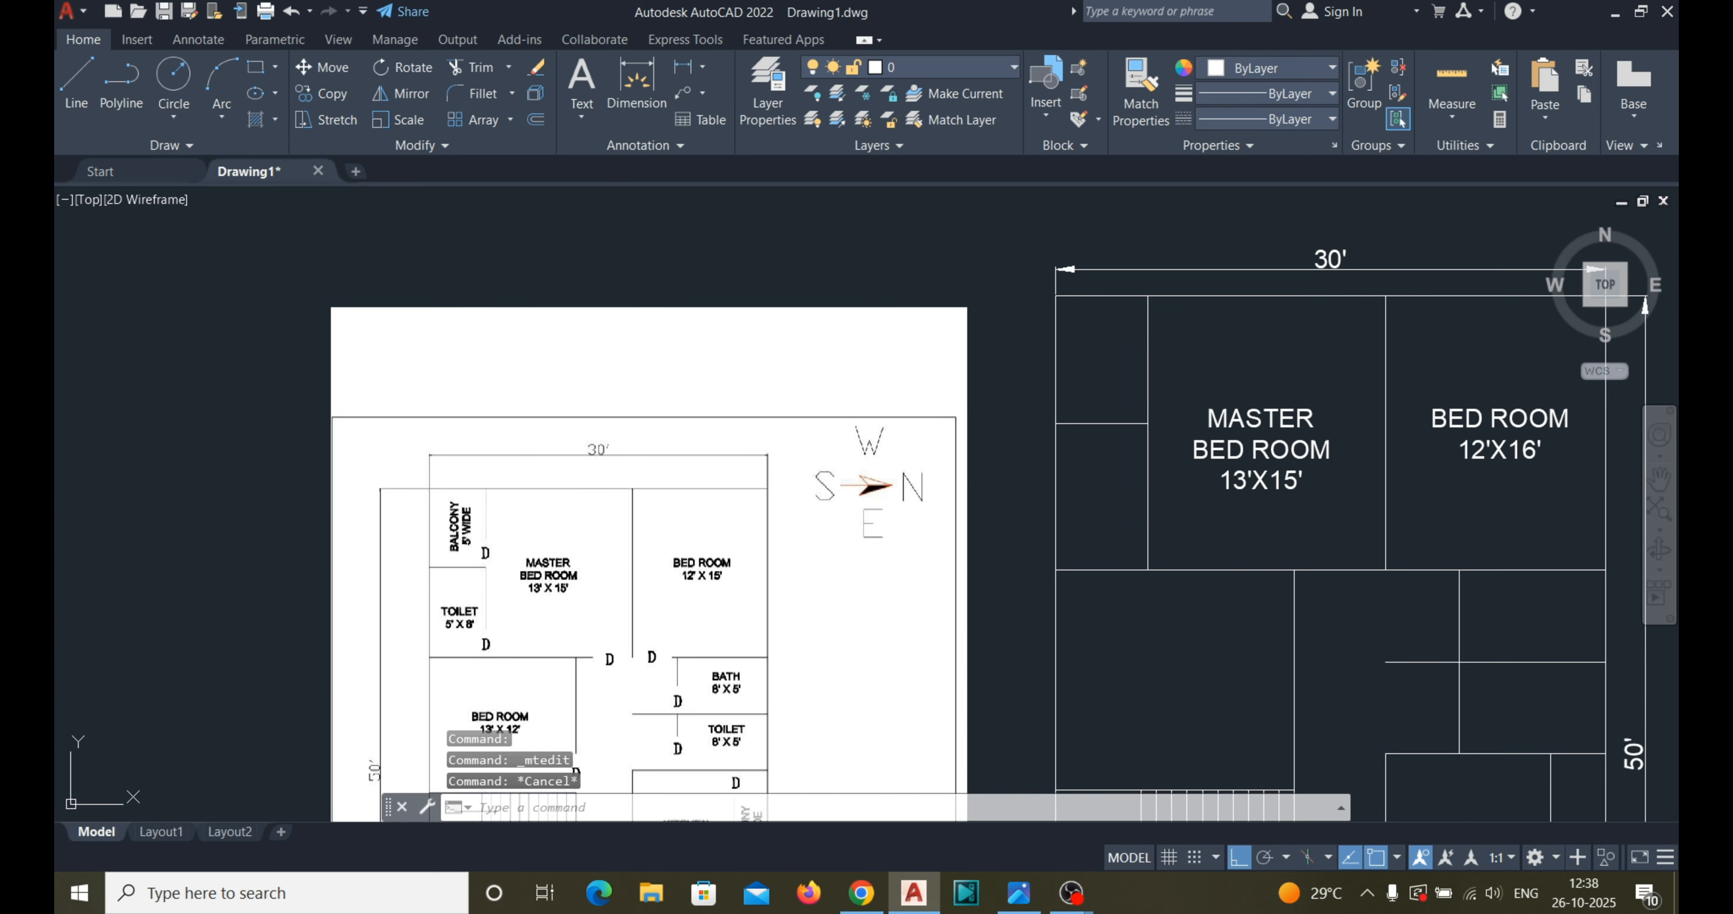
Copy the master bedroom label to the left over the narrow balcony and toilet rooms and select the copy.
{"action": "left_click", "coordinate": [1237, 421]}
{"action": "type", "text": "co"}
{"action": "key", "text": "Return"}
{"action": "left_click", "coordinate": [1179, 407]}
{"action": "scroll", "coordinate": [1048, 354], "scroll_direction": "up", "scroll_amount": 2}
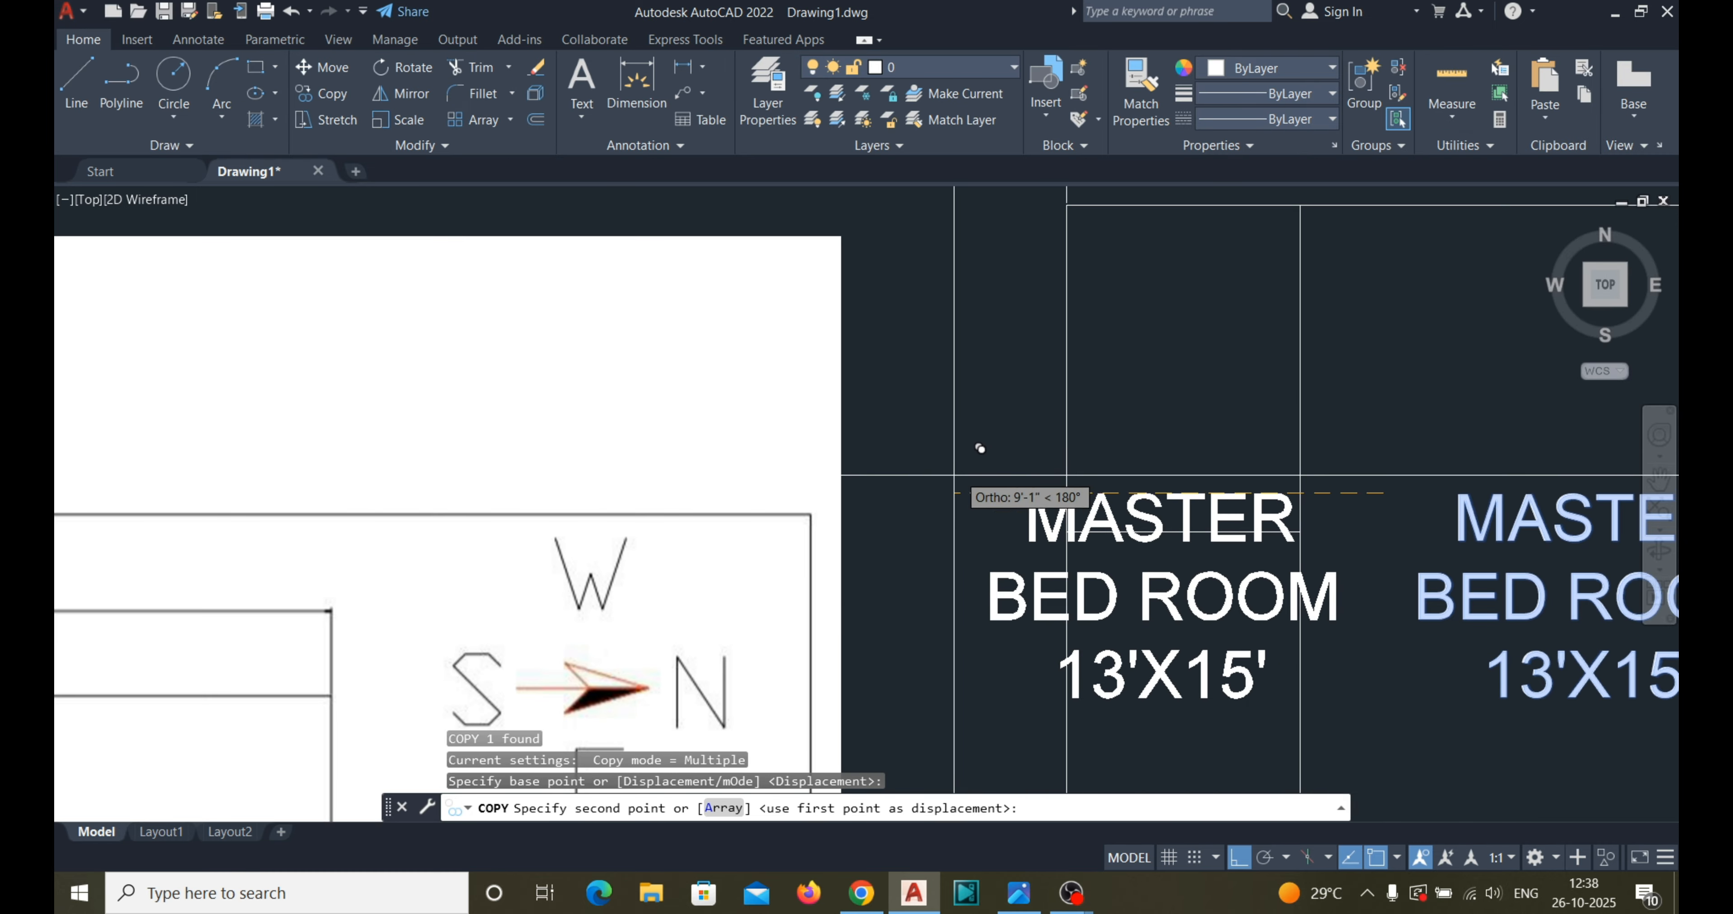
{"action": "left_click", "coordinate": [979, 449]}
{"action": "scroll", "coordinate": [1072, 403], "scroll_direction": "down", "scroll_amount": 2}
{"action": "key", "text": "Escape"}
{"action": "left_click", "coordinate": [1011, 518]}
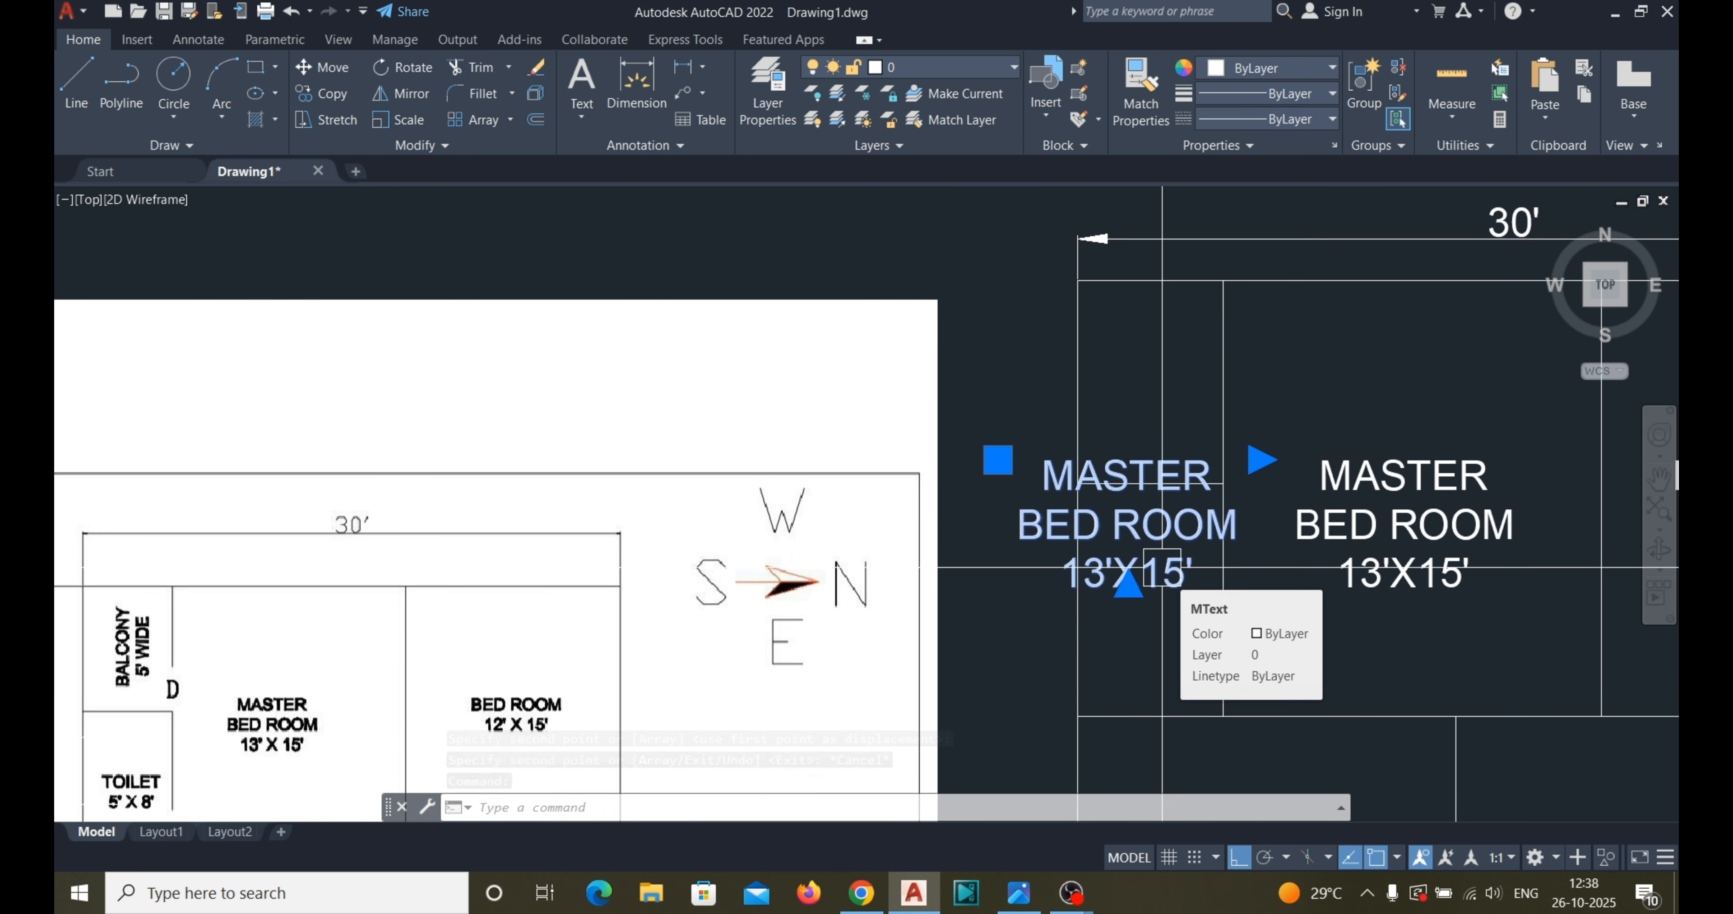
Rotate the copied label over the balcony and toilet rooms to 90°, so that it reads vertically.
{"action": "type", "text": "ro"}
{"action": "key", "text": "Return"}
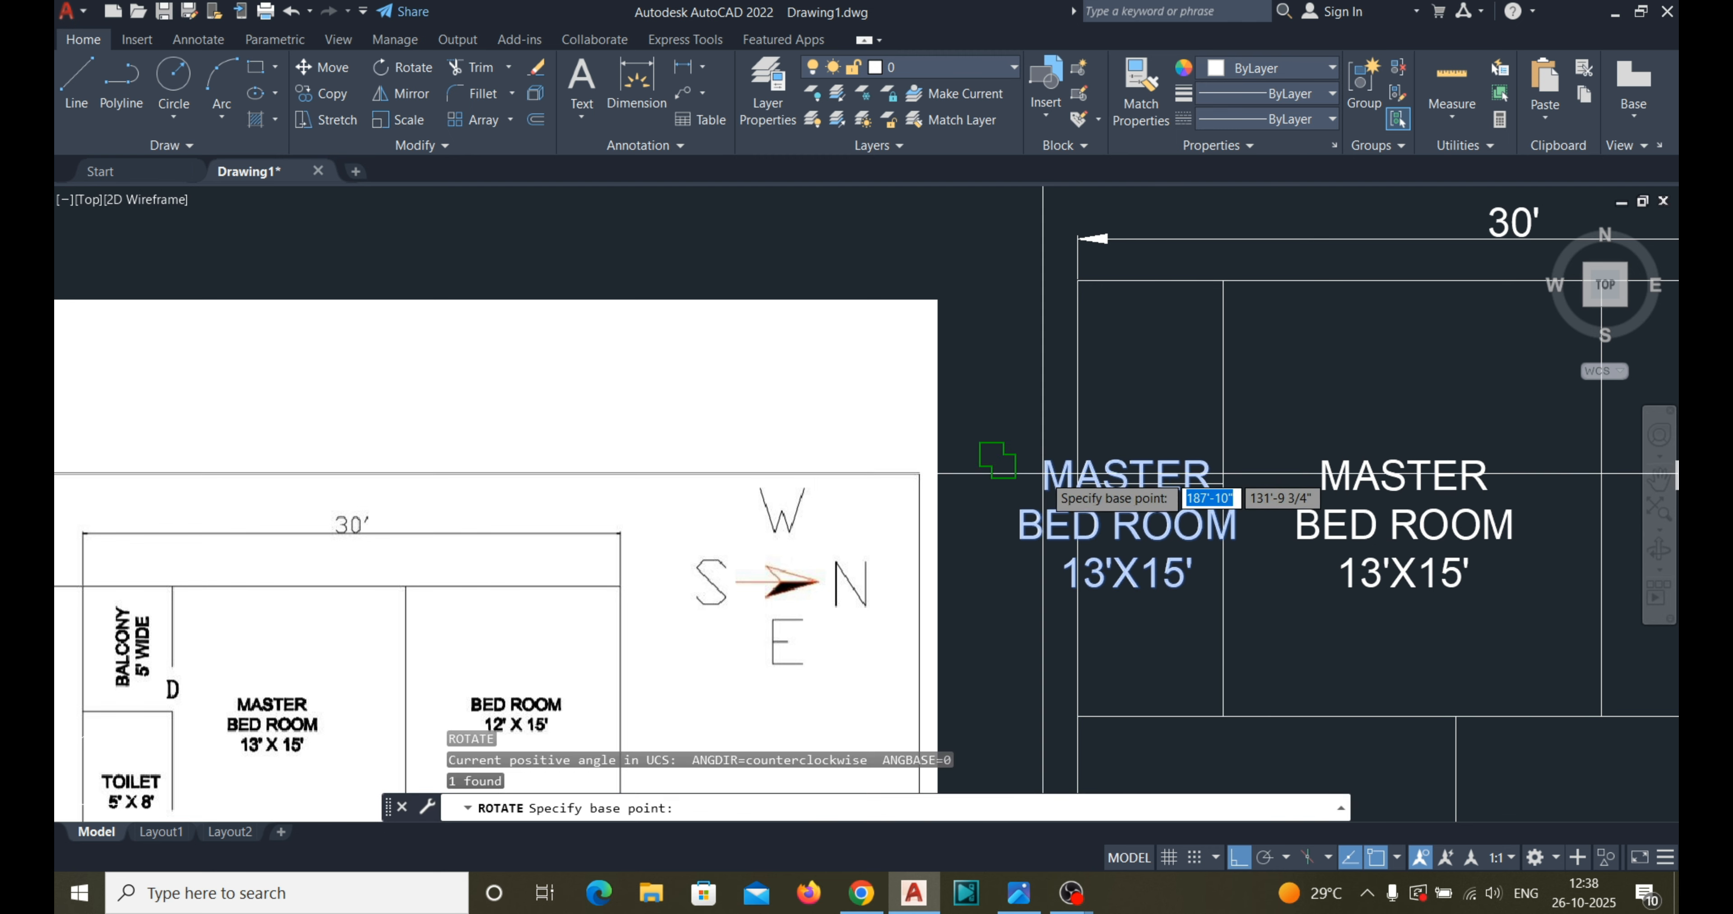
{"action": "left_click", "coordinate": [1002, 461]}
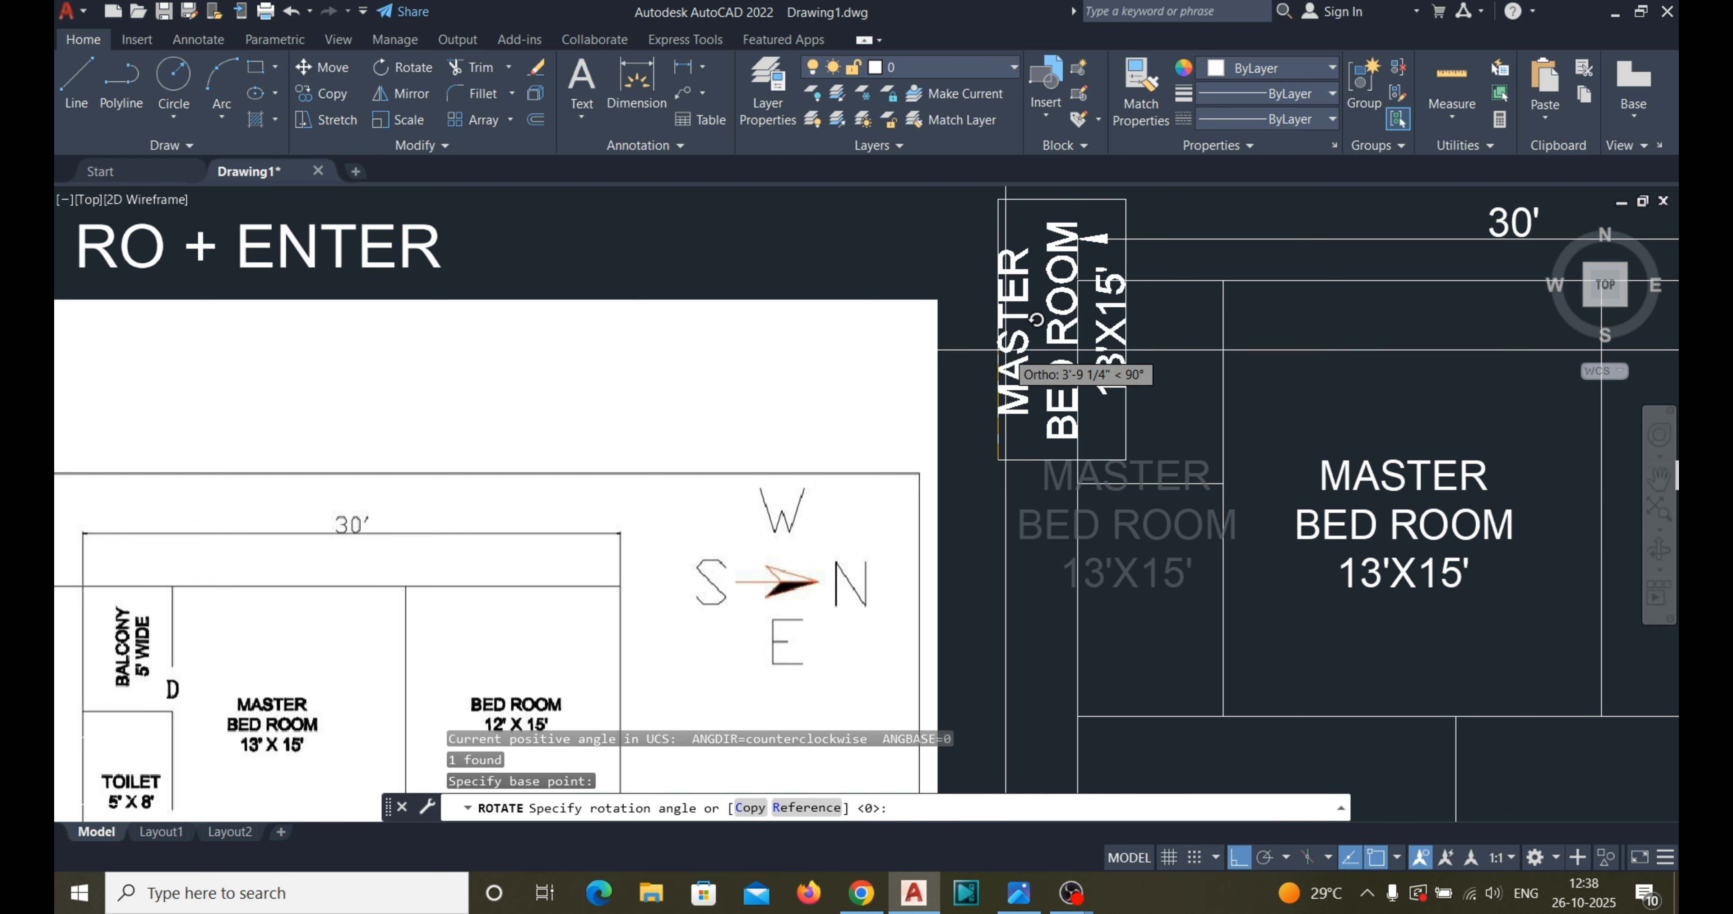
{"action": "left_click", "coordinate": [1108, 359]}
Replace the rotated label's text with "BALCONY" and "5' WIDE" on two lines.
{"action": "double_click", "coordinate": [1108, 363]}
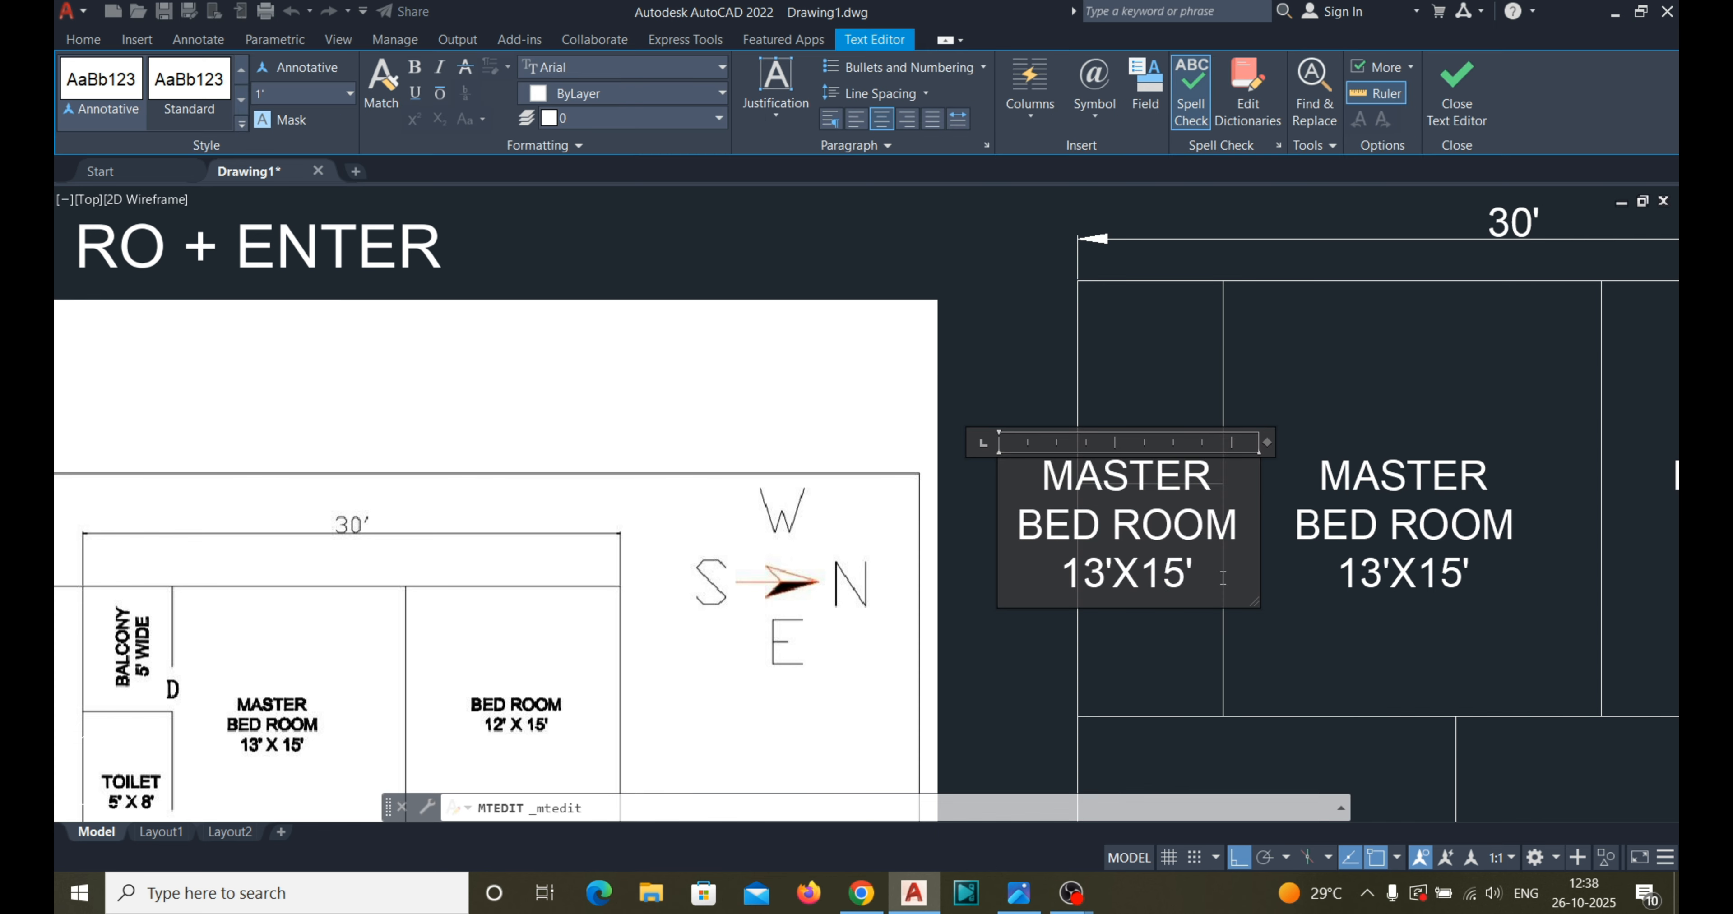
{"action": "key", "text": "ctrl+a"}
{"action": "type", "text": "BALCONY"}
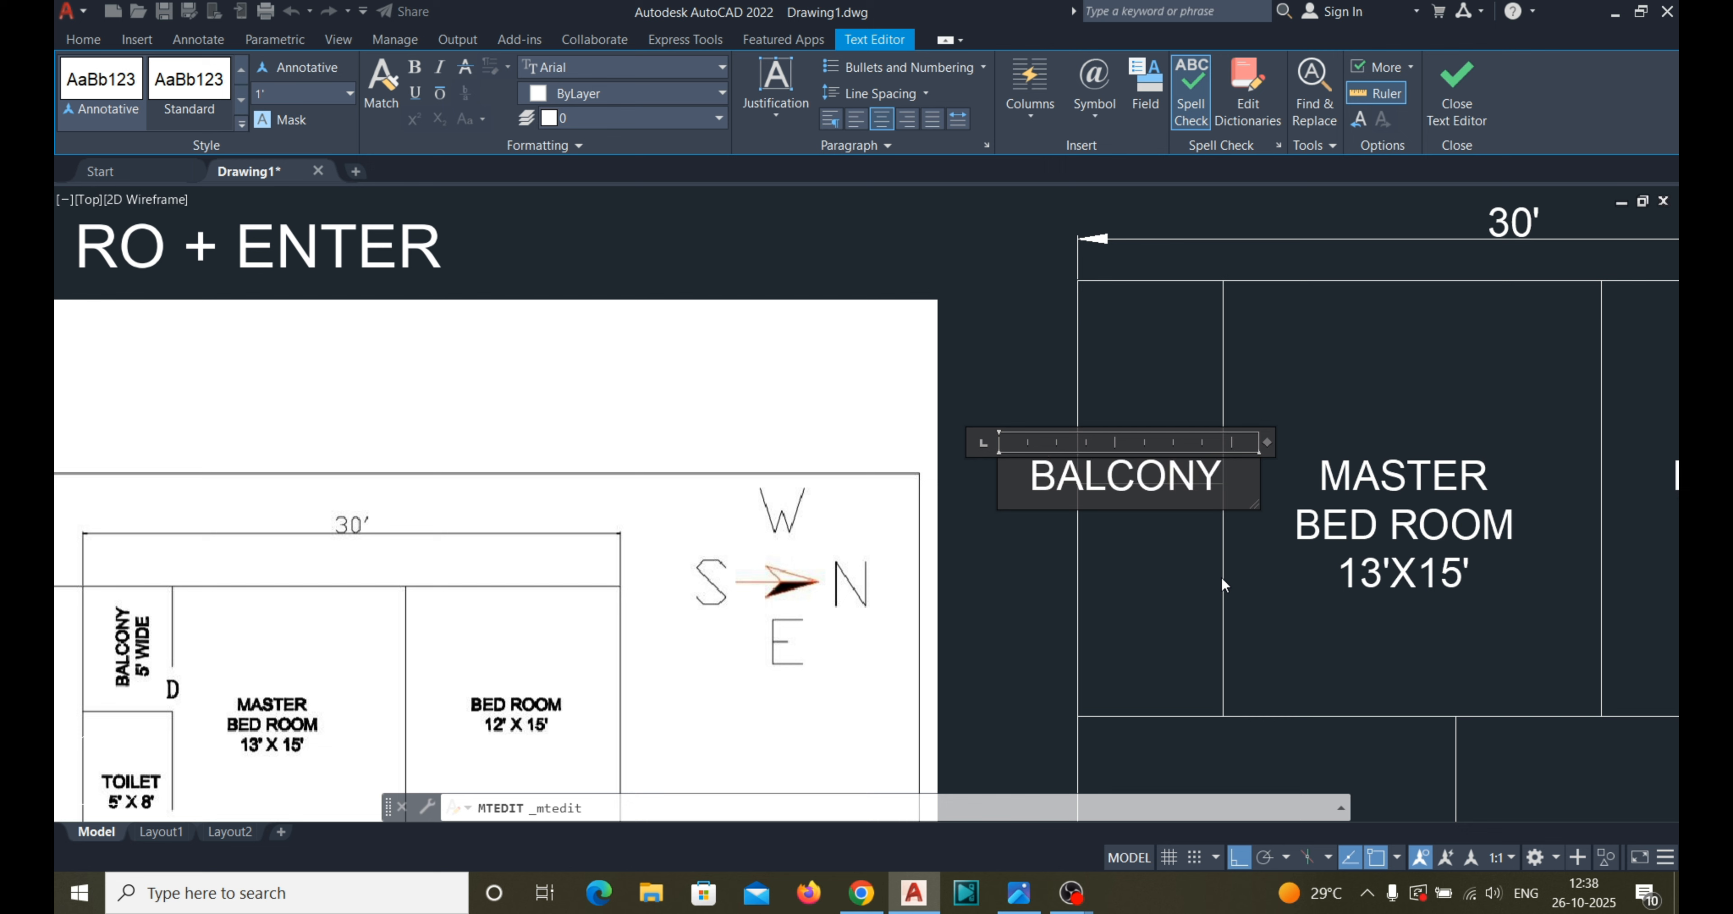
{"action": "key", "text": "Return"}
{"action": "type", "text": "5' WIDE"}
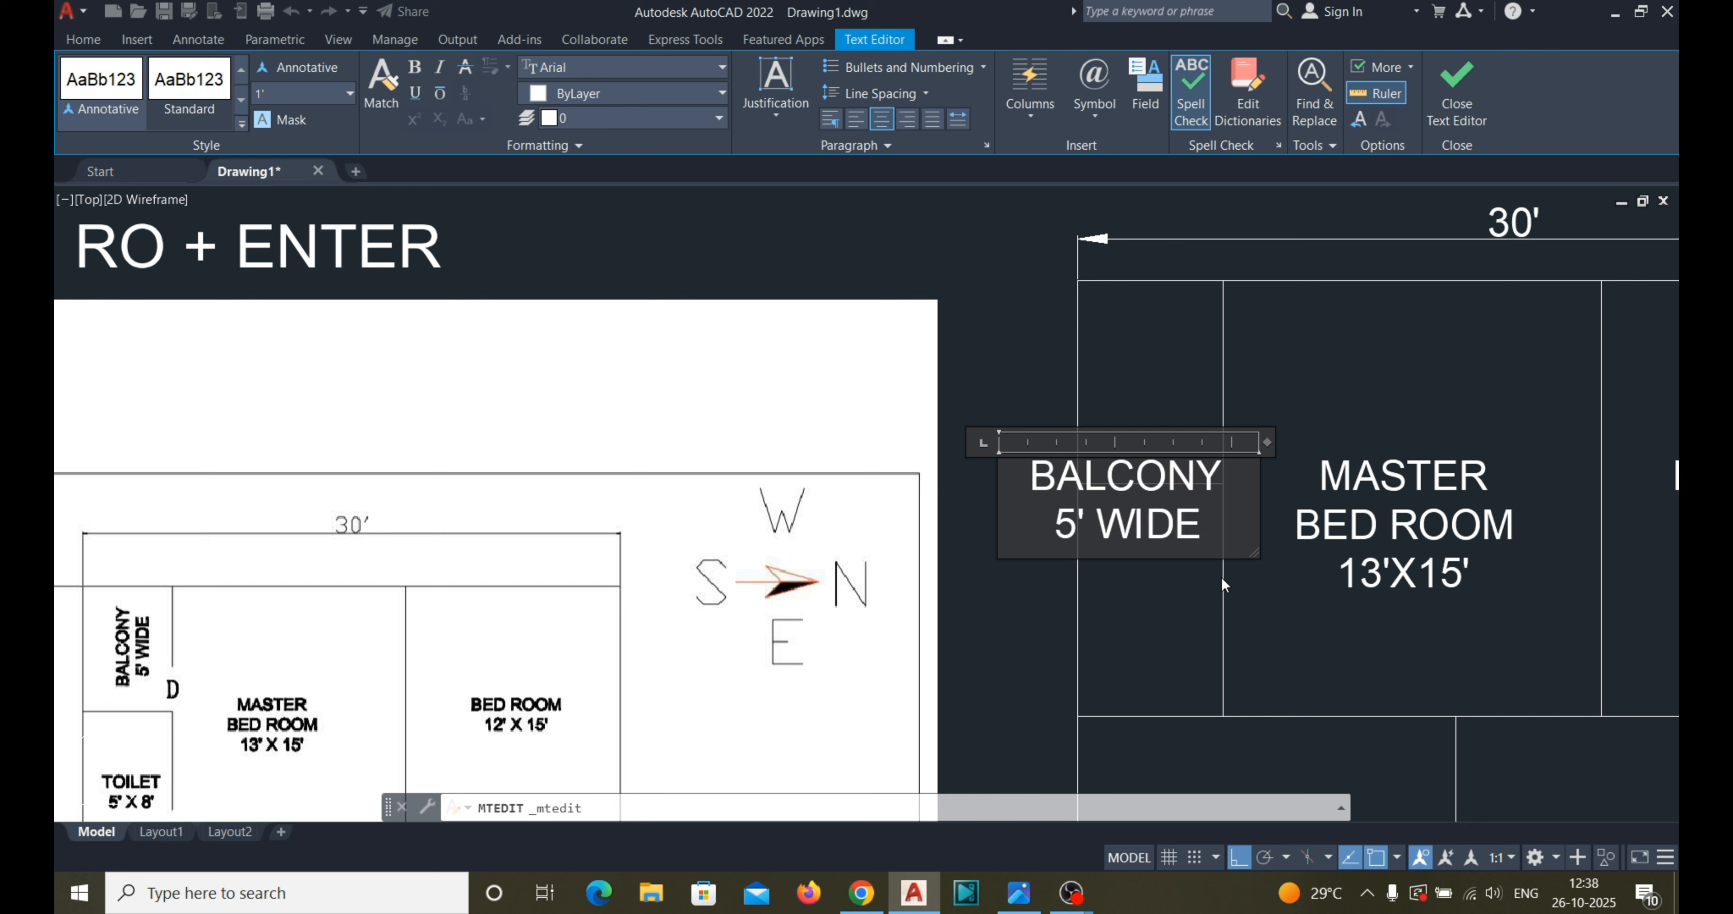
{"action": "left_click", "coordinate": [1221, 576]}
Move the vertical balcony label into the narrow room left of the master bedroom and center it there.
{"action": "left_click", "coordinate": [995, 377]}
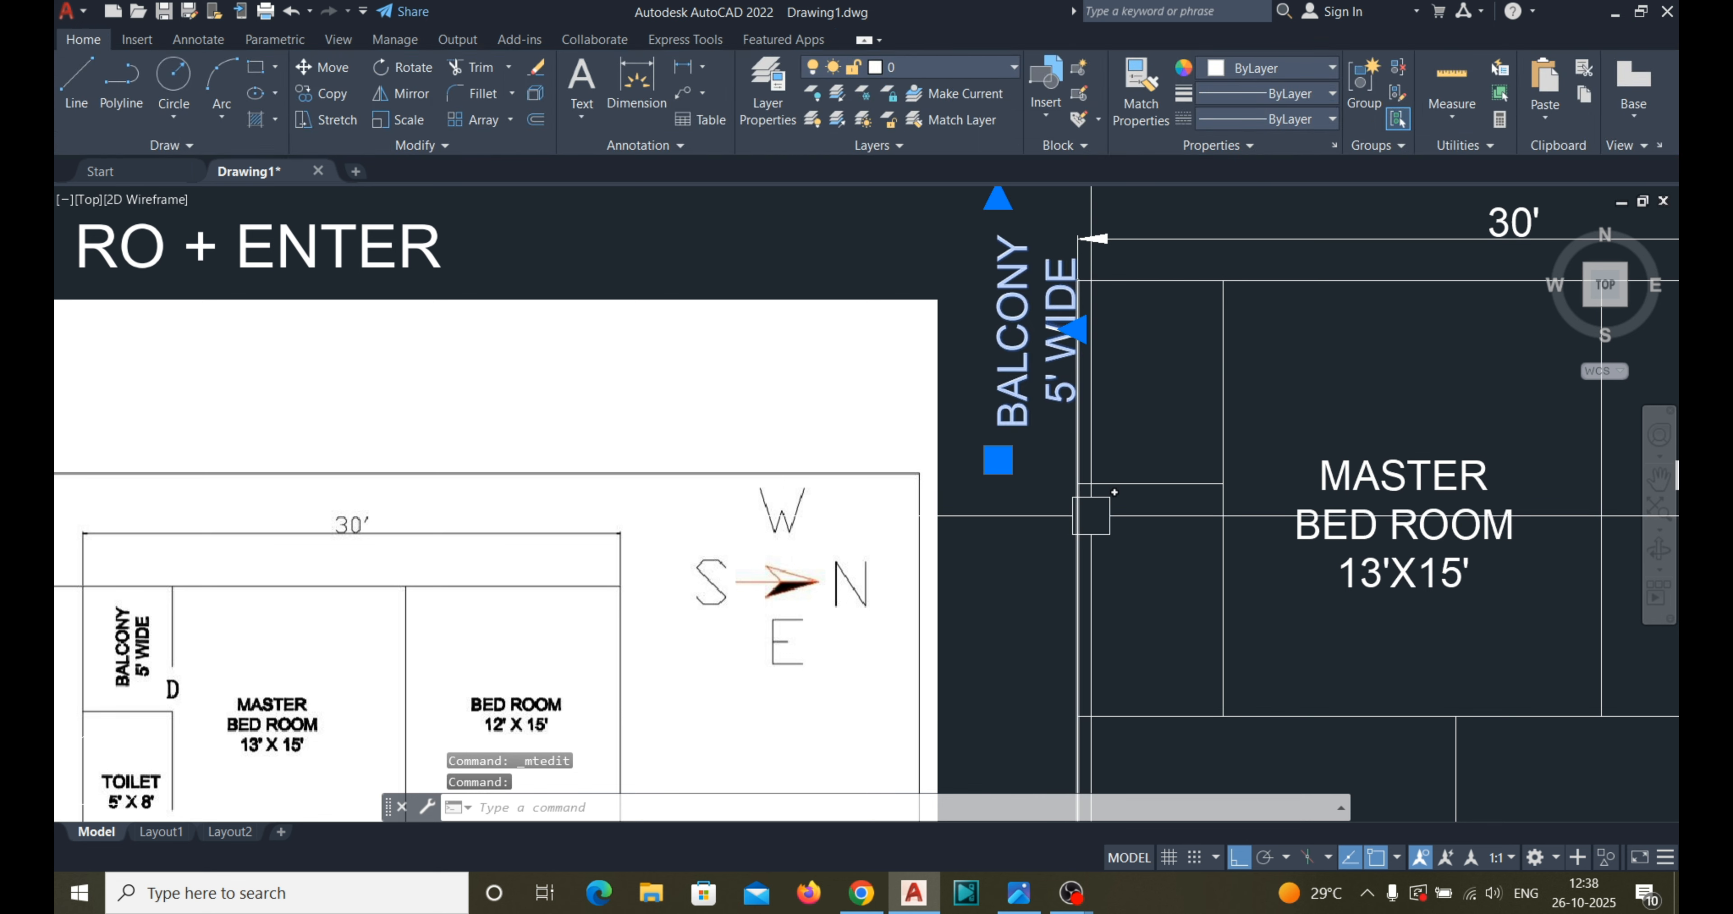
{"action": "type", "text": "m"}
{"action": "key", "text": "Return"}
{"action": "left_click", "coordinate": [1130, 426]}
{"action": "left_click", "coordinate": [1247, 419]}
{"action": "left_click", "coordinate": [1187, 397]}
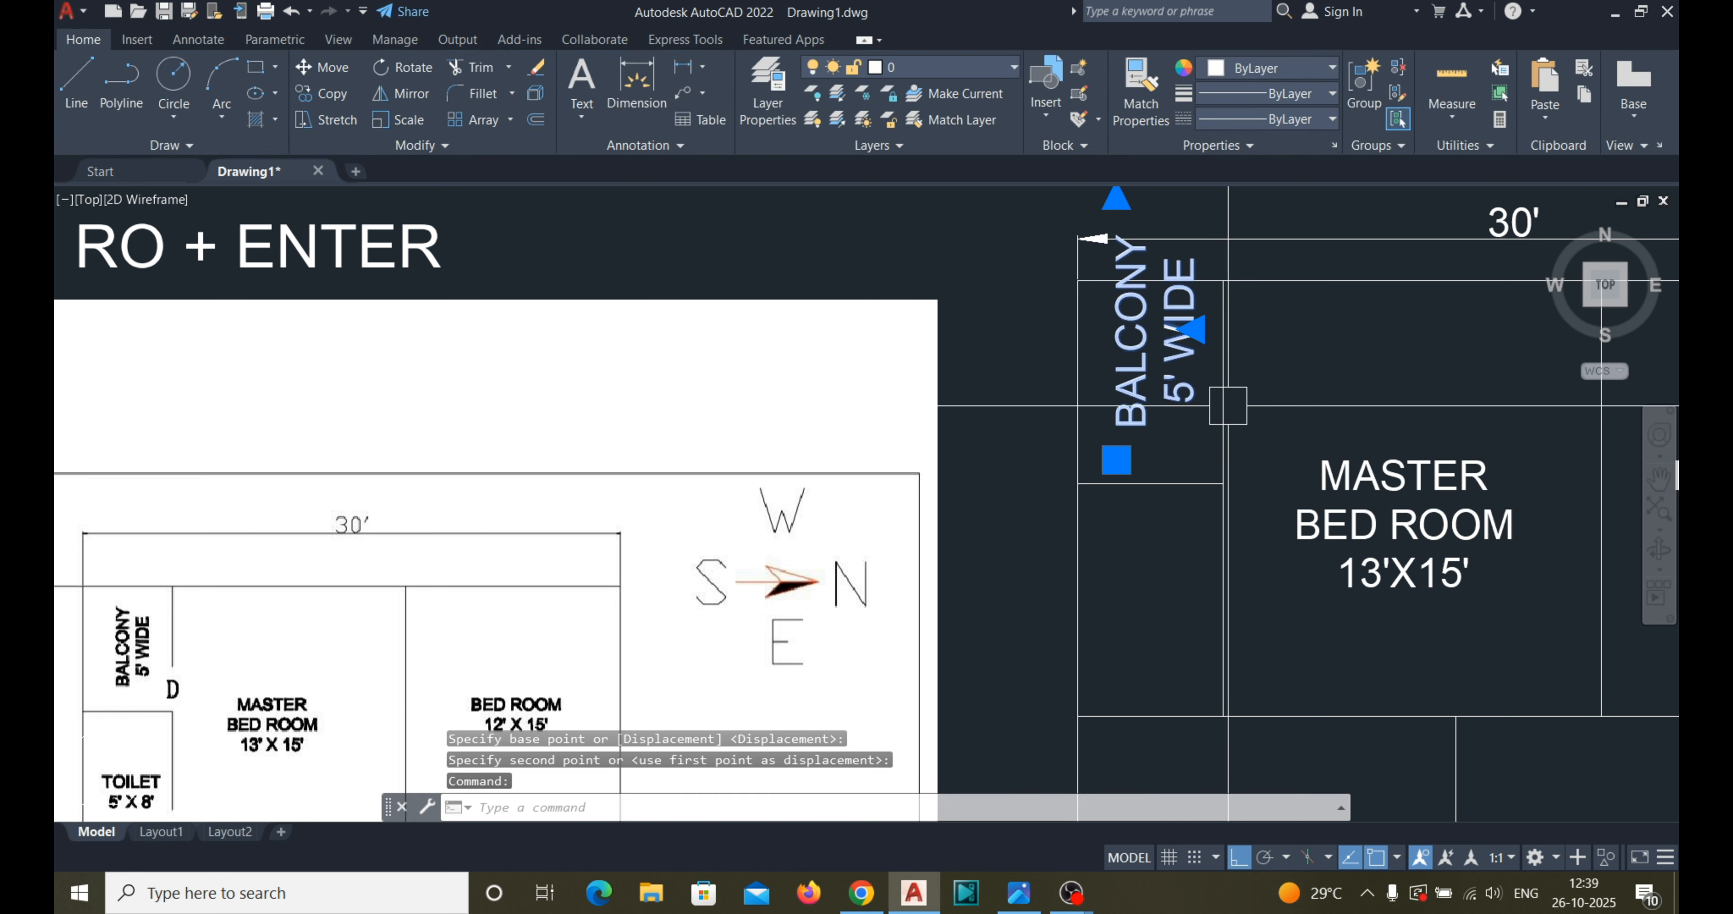
{"action": "type", "text": "m"}
{"action": "key", "text": "Return"}
{"action": "left_click", "coordinate": [1321, 331]}
{"action": "left_click", "coordinate": [1322, 380]}
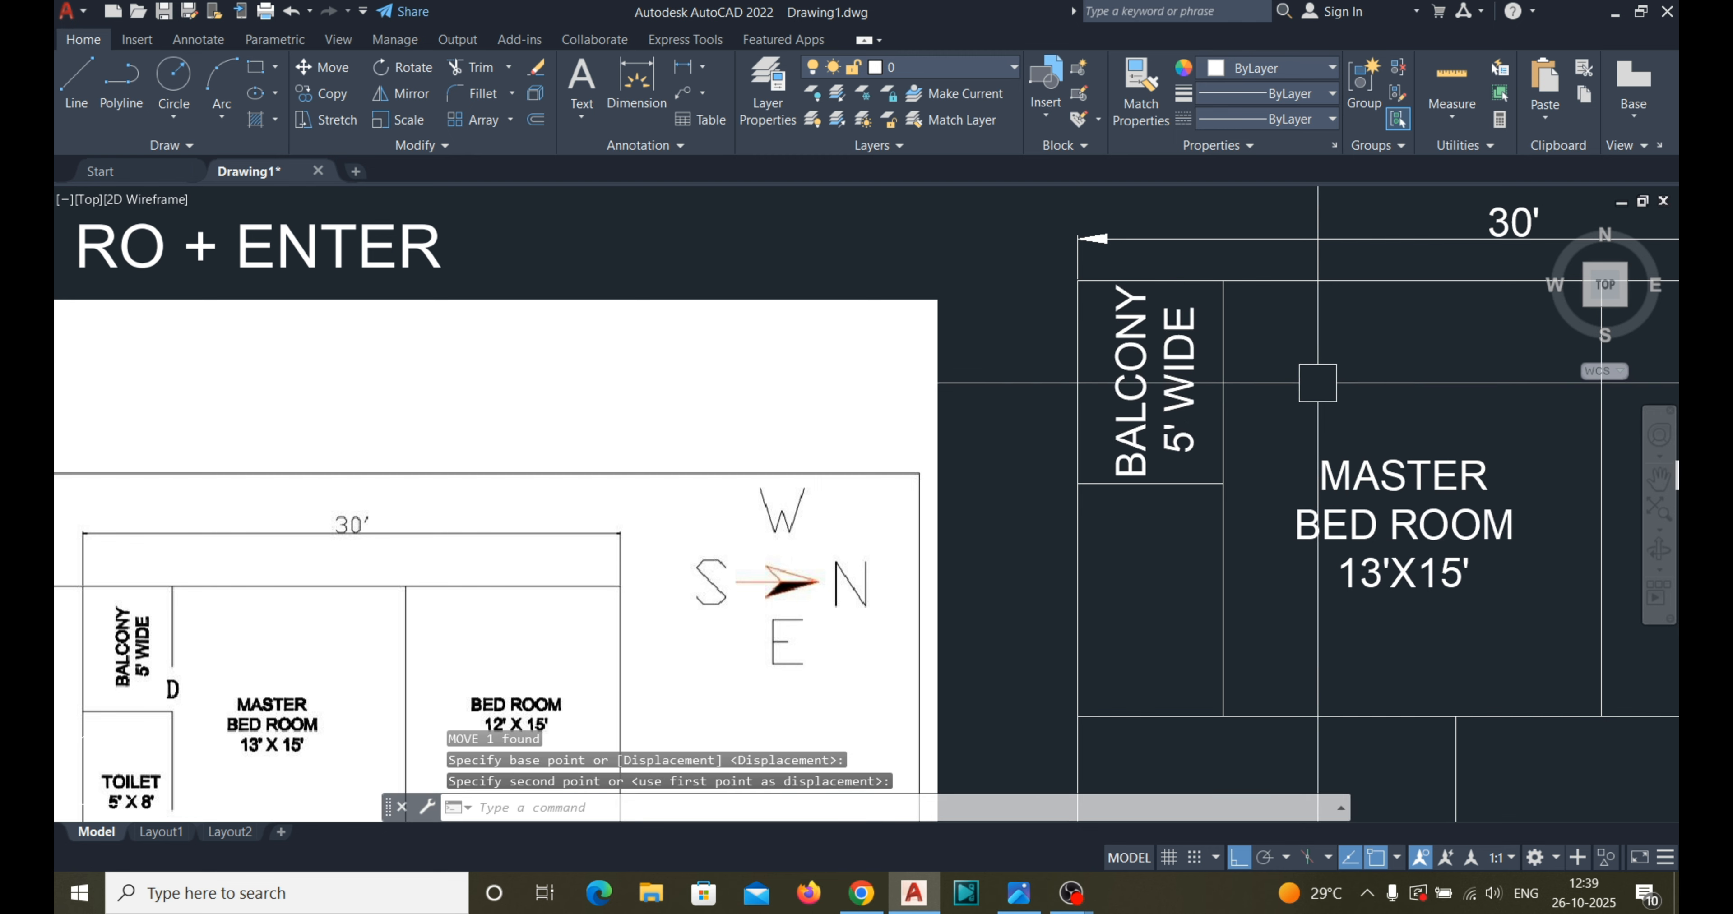
Copy the master bedroom label to the left and move the copy down into the small room below the balcony.
{"action": "scroll", "coordinate": [1113, 357], "scroll_direction": "down", "scroll_amount": 2}
{"action": "left_click", "coordinate": [1292, 457]}
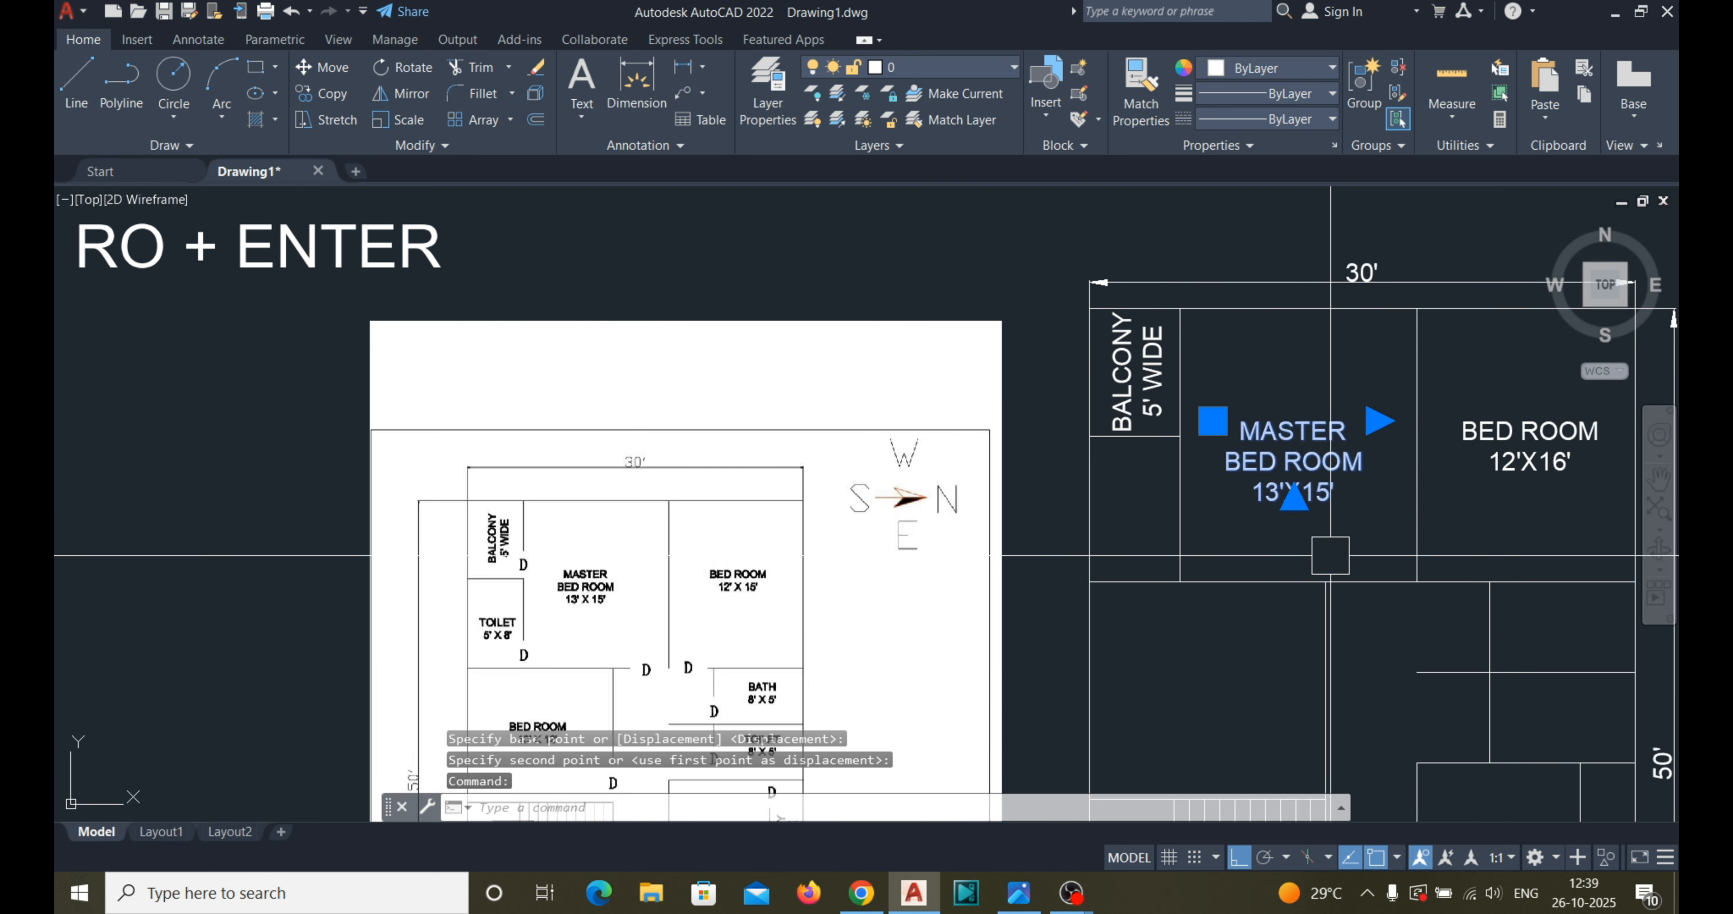
{"action": "type", "text": "co"}
{"action": "key", "text": "Return"}
{"action": "left_click", "coordinate": [1311, 494]}
{"action": "scroll", "coordinate": [1184, 504], "scroll_direction": "up", "scroll_amount": 2}
{"action": "left_click", "coordinate": [1109, 482]}
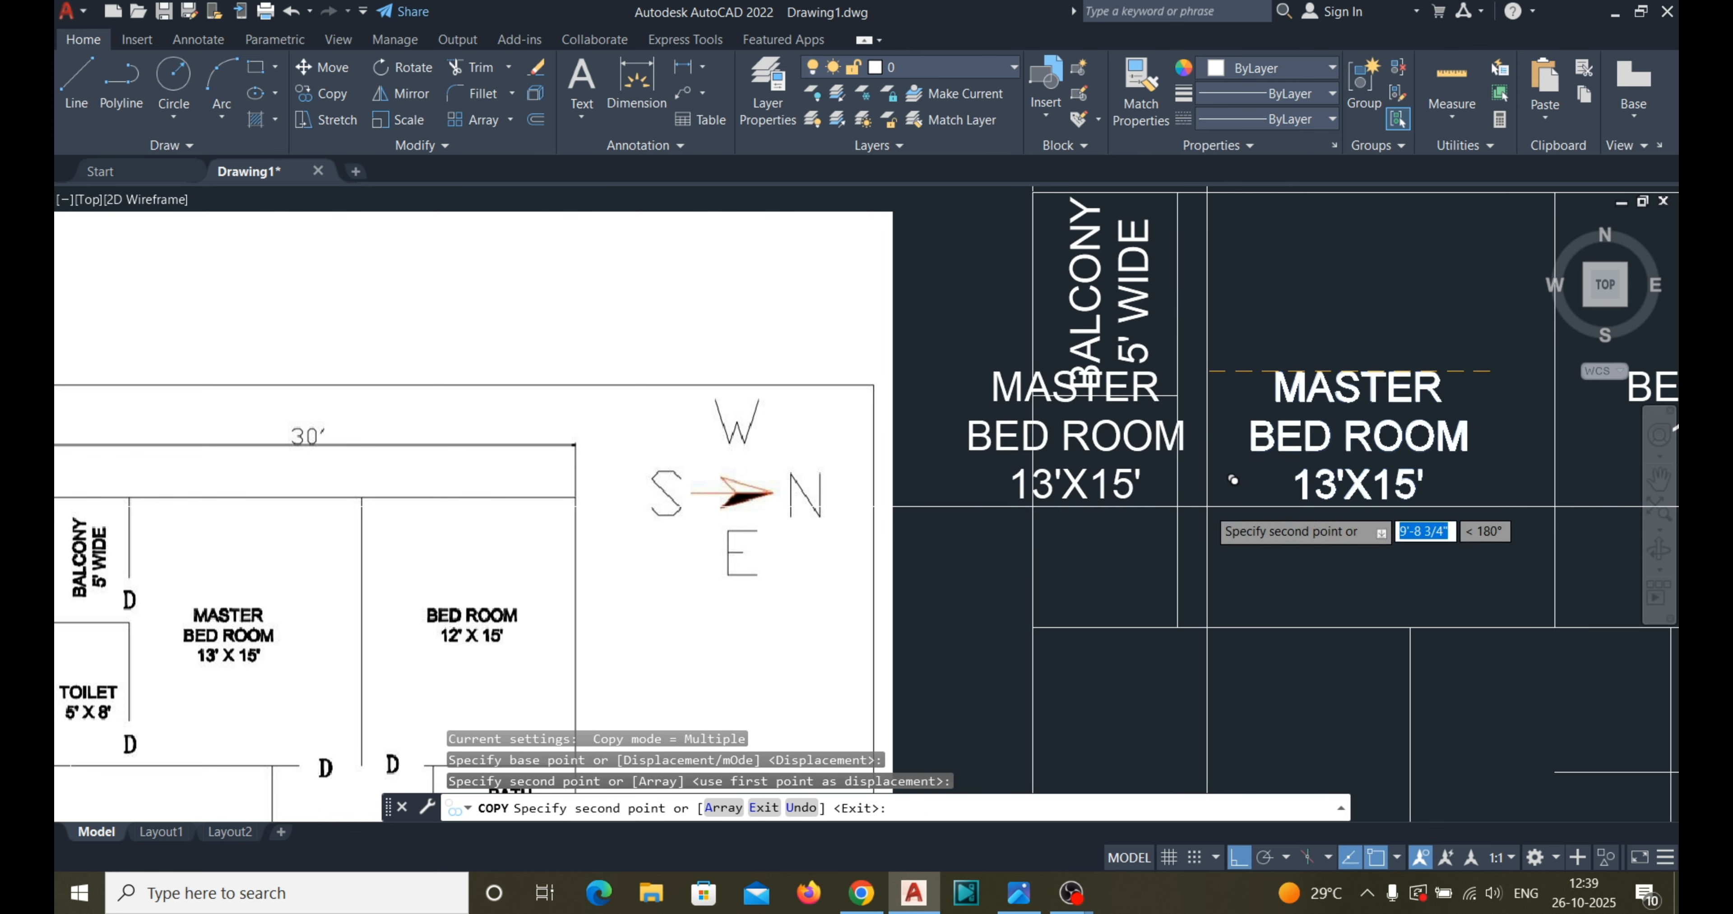
{"action": "key", "text": "Escape"}
{"action": "type", "text": "m"}
{"action": "key", "text": "Return"}
{"action": "left_click", "coordinate": [1513, 534]}
{"action": "left_click", "coordinate": [1513, 593]}
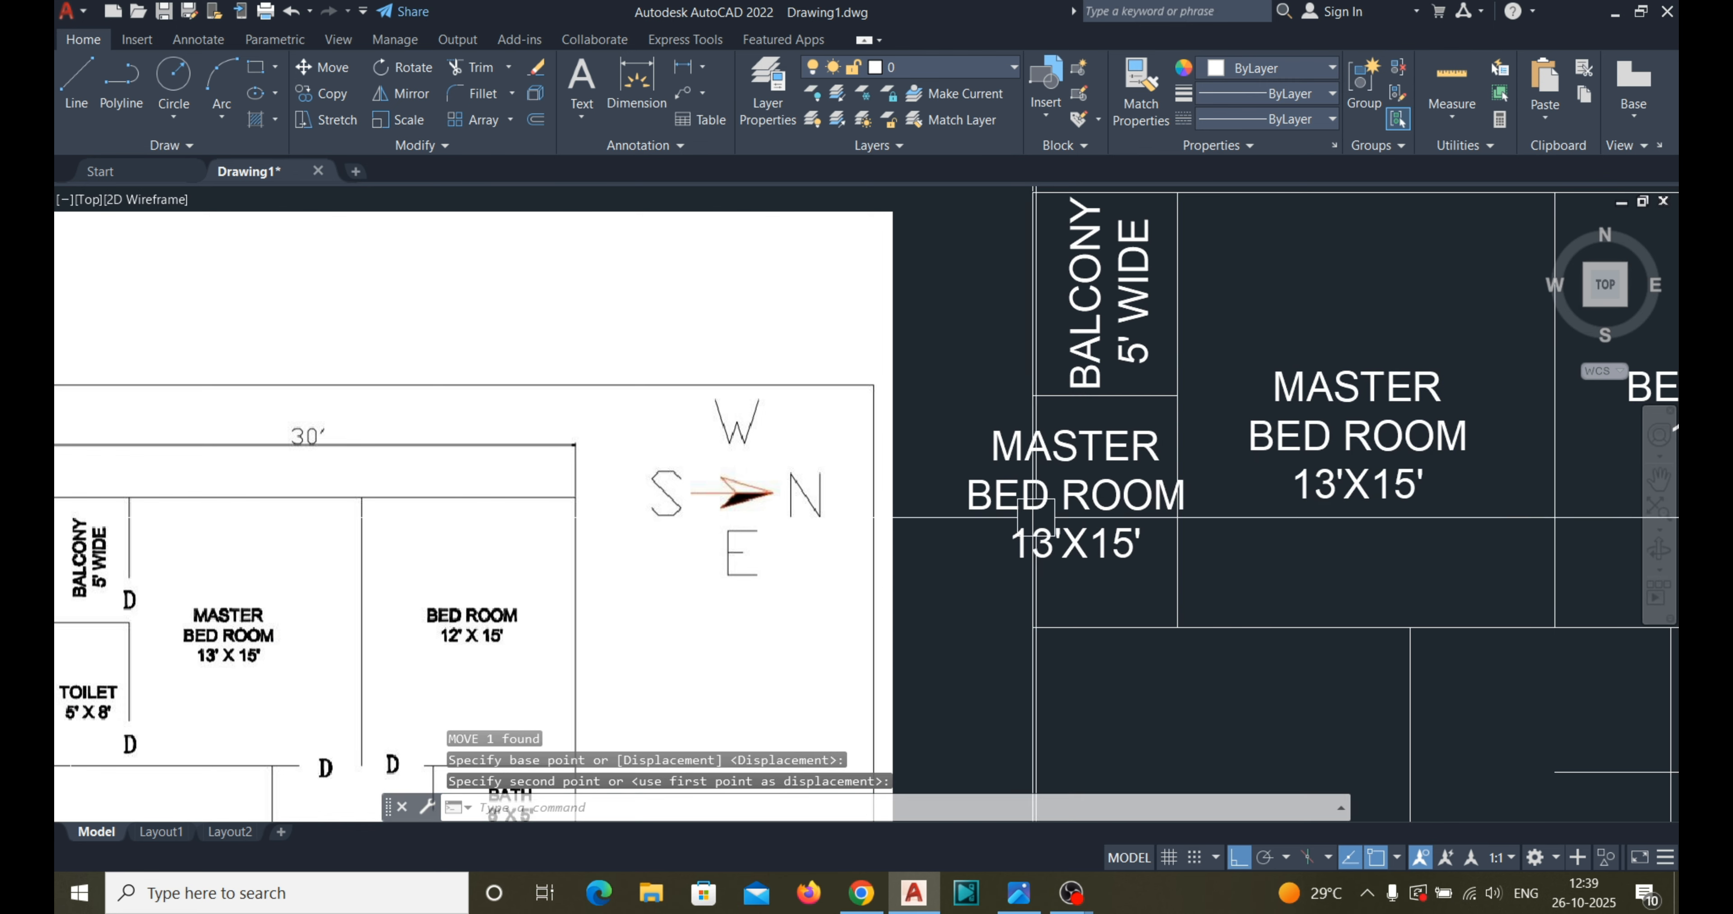
Change the copied label below the balcony to "TOILET" and "5'X8'" on two lines.
{"action": "double_click", "coordinate": [1061, 499]}
{"action": "left_click_drag", "start_coordinate": [1137, 541], "coordinate": [1050, 509]}
{"action": "type", "text": "TO"}
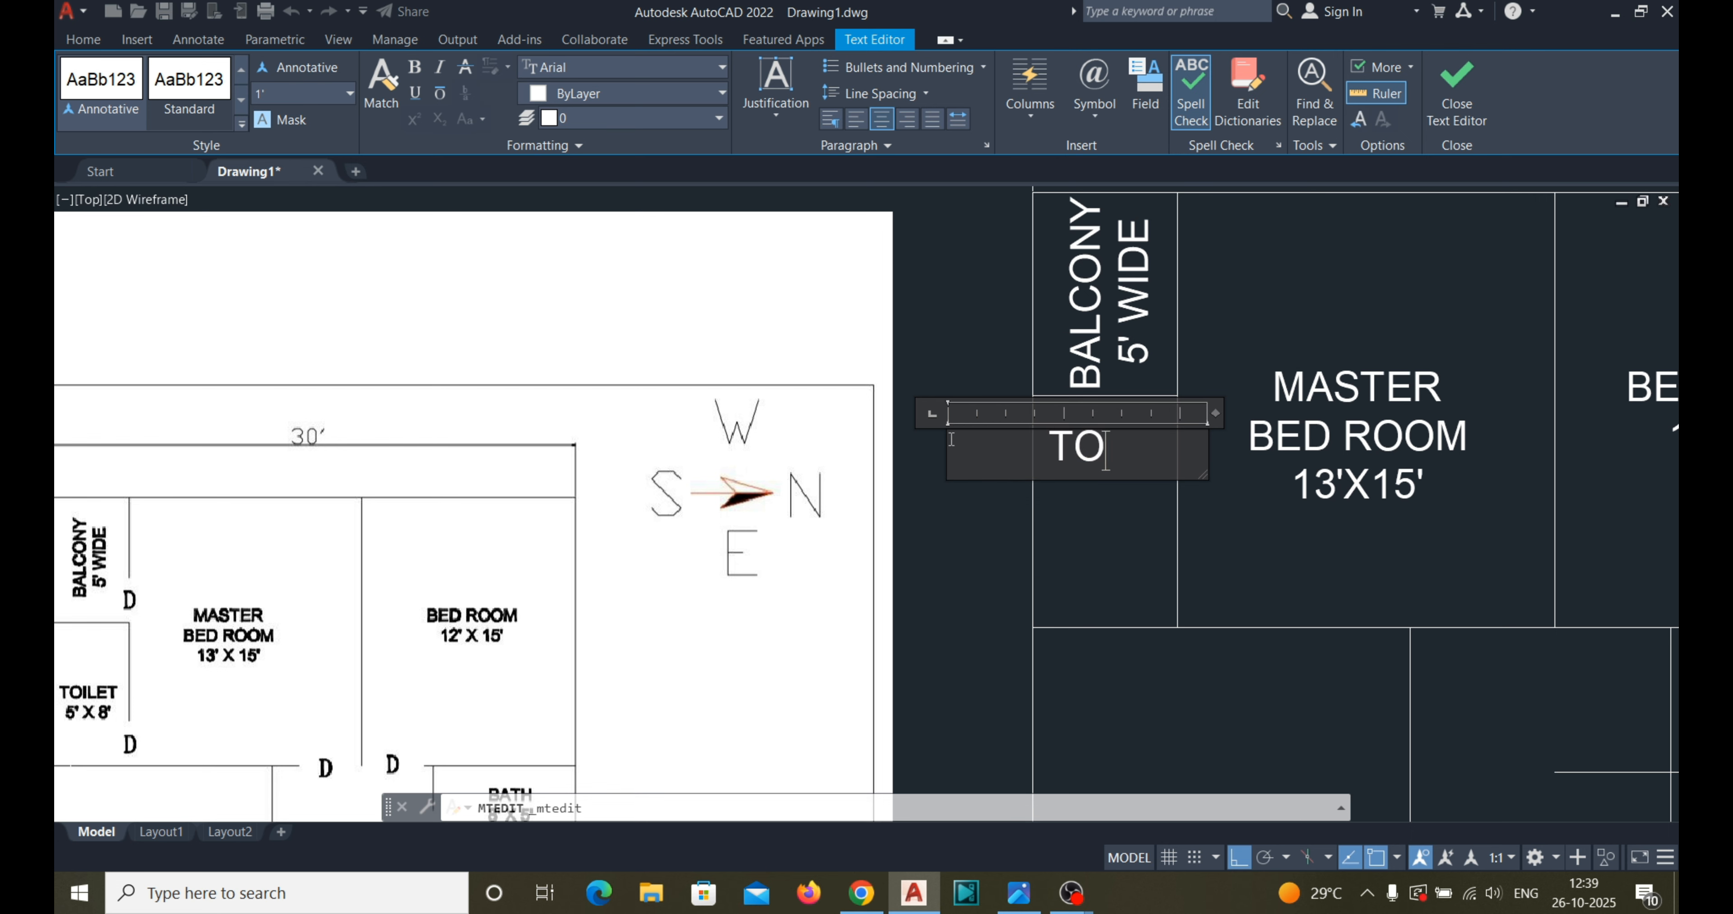
{"action": "type", "text": "ILET"}
{"action": "key", "text": "Return"}
{"action": "type", "text": "5'X8"}
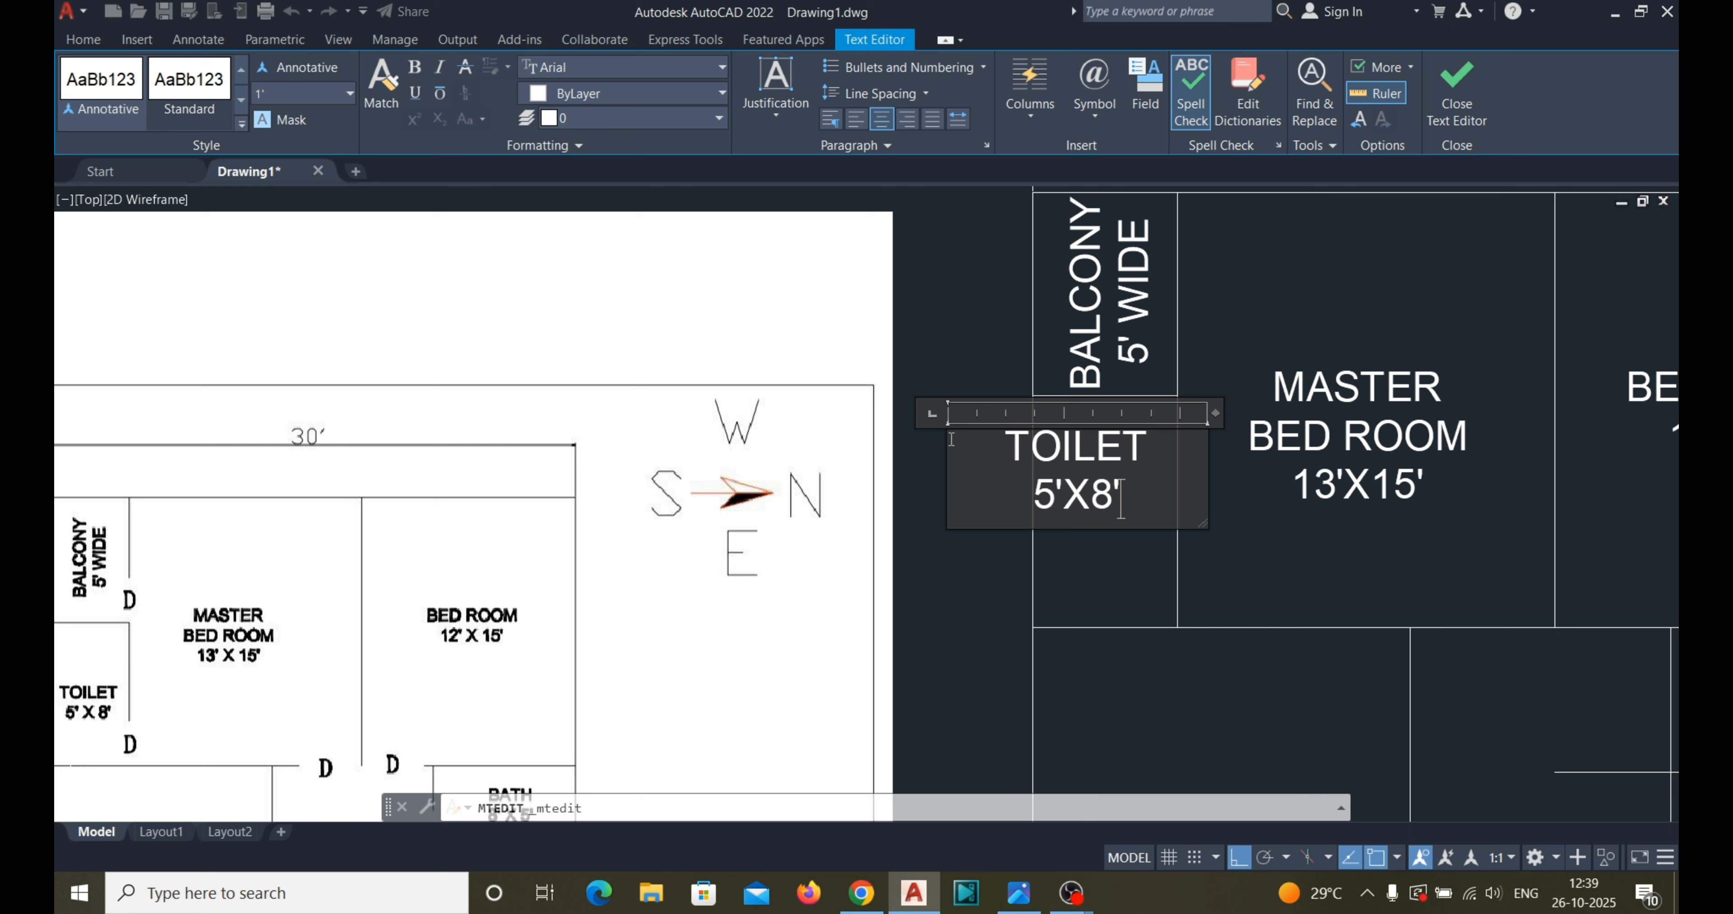
{"action": "left_click", "coordinate": [1187, 677]}
Move the toilet label slightly to the right so that it sits inside the toilet room.
{"action": "left_click", "coordinate": [1097, 498]}
{"action": "type", "text": "m"}
{"action": "key", "text": "Return"}
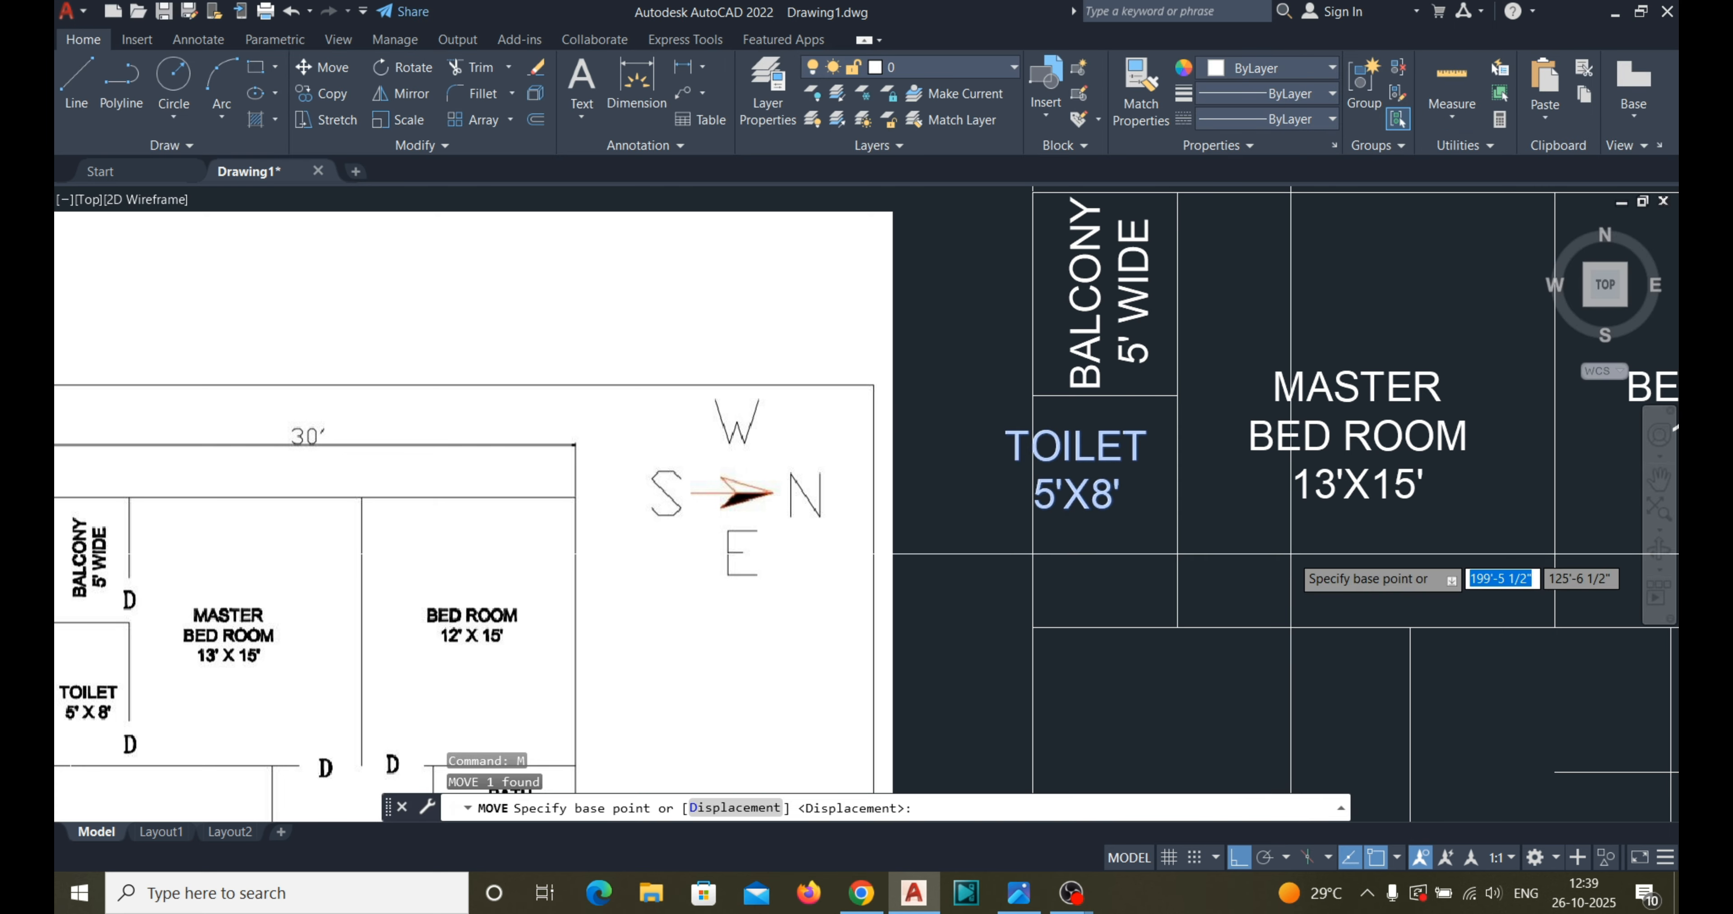
{"action": "left_click", "coordinate": [1290, 554]}
{"action": "left_click", "coordinate": [1319, 562]}
Start copying the upper right bedroom's 12'X16' label and turn Ortho mode off for free placement.
{"action": "scroll", "coordinate": [1023, 434], "scroll_direction": "down", "scroll_amount": 2}
{"action": "scroll", "coordinate": [1100, 464], "scroll_direction": "up", "scroll_amount": 1}
{"action": "scroll", "coordinate": [1069, 479], "scroll_direction": "down", "scroll_amount": 1}
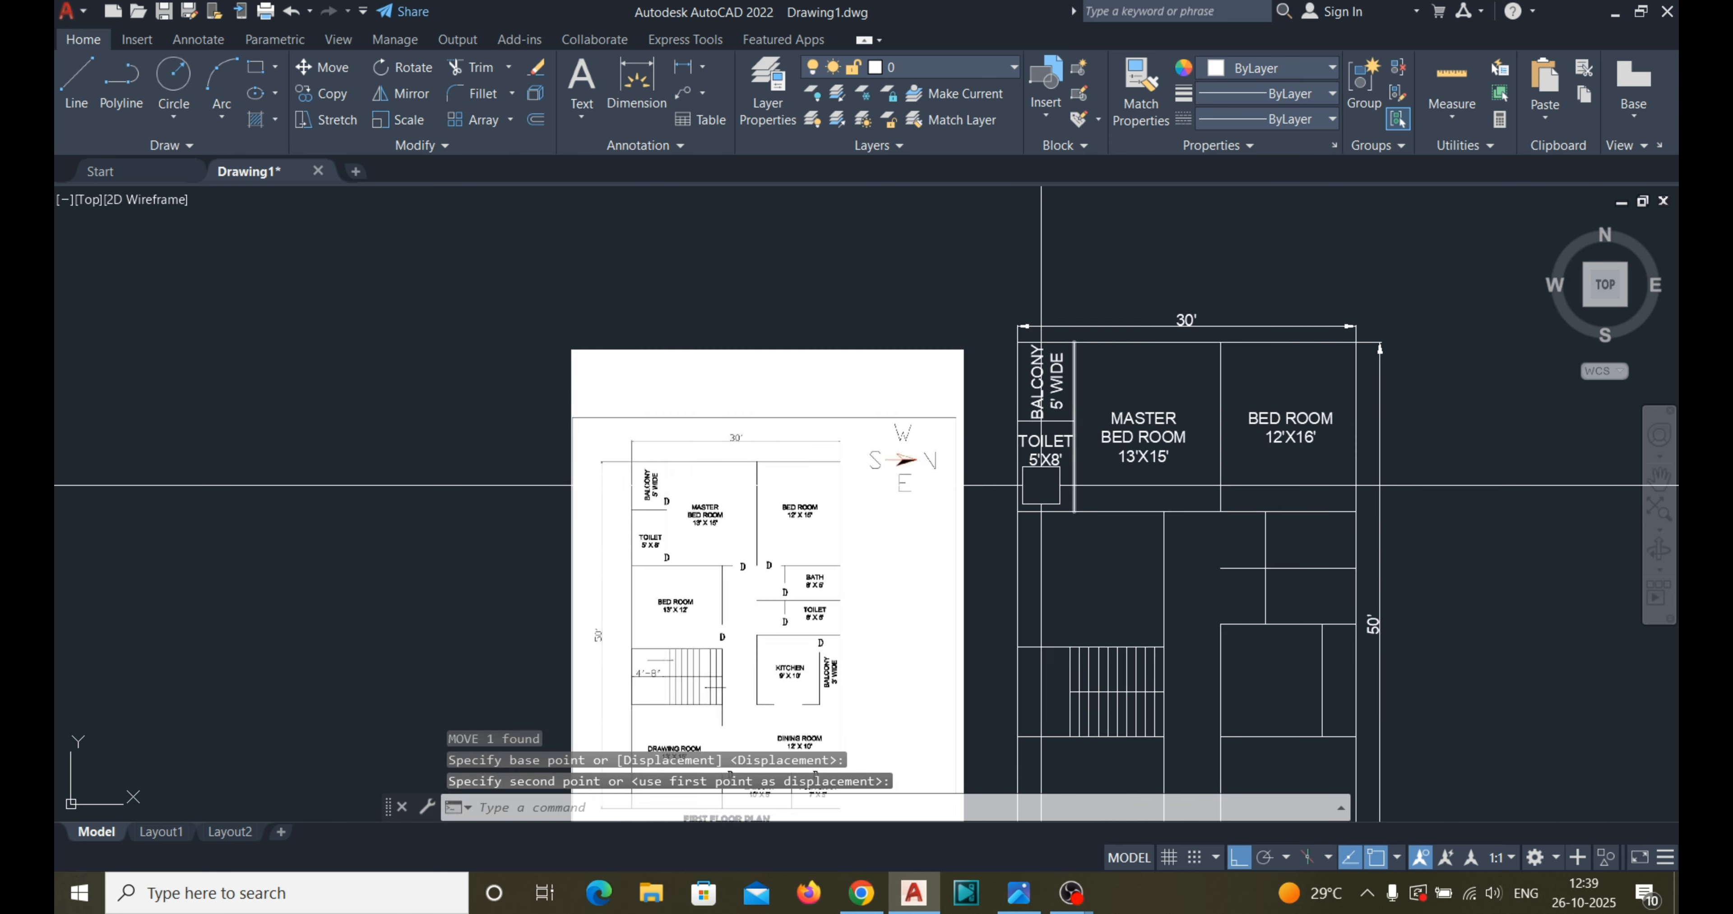
{"action": "scroll", "coordinate": [1041, 484], "scroll_direction": "up", "scroll_amount": 2}
{"action": "left_click", "coordinate": [1439, 390]}
{"action": "type", "text": "co"}
{"action": "key", "text": "Return"}
{"action": "left_click", "coordinate": [1522, 413]}
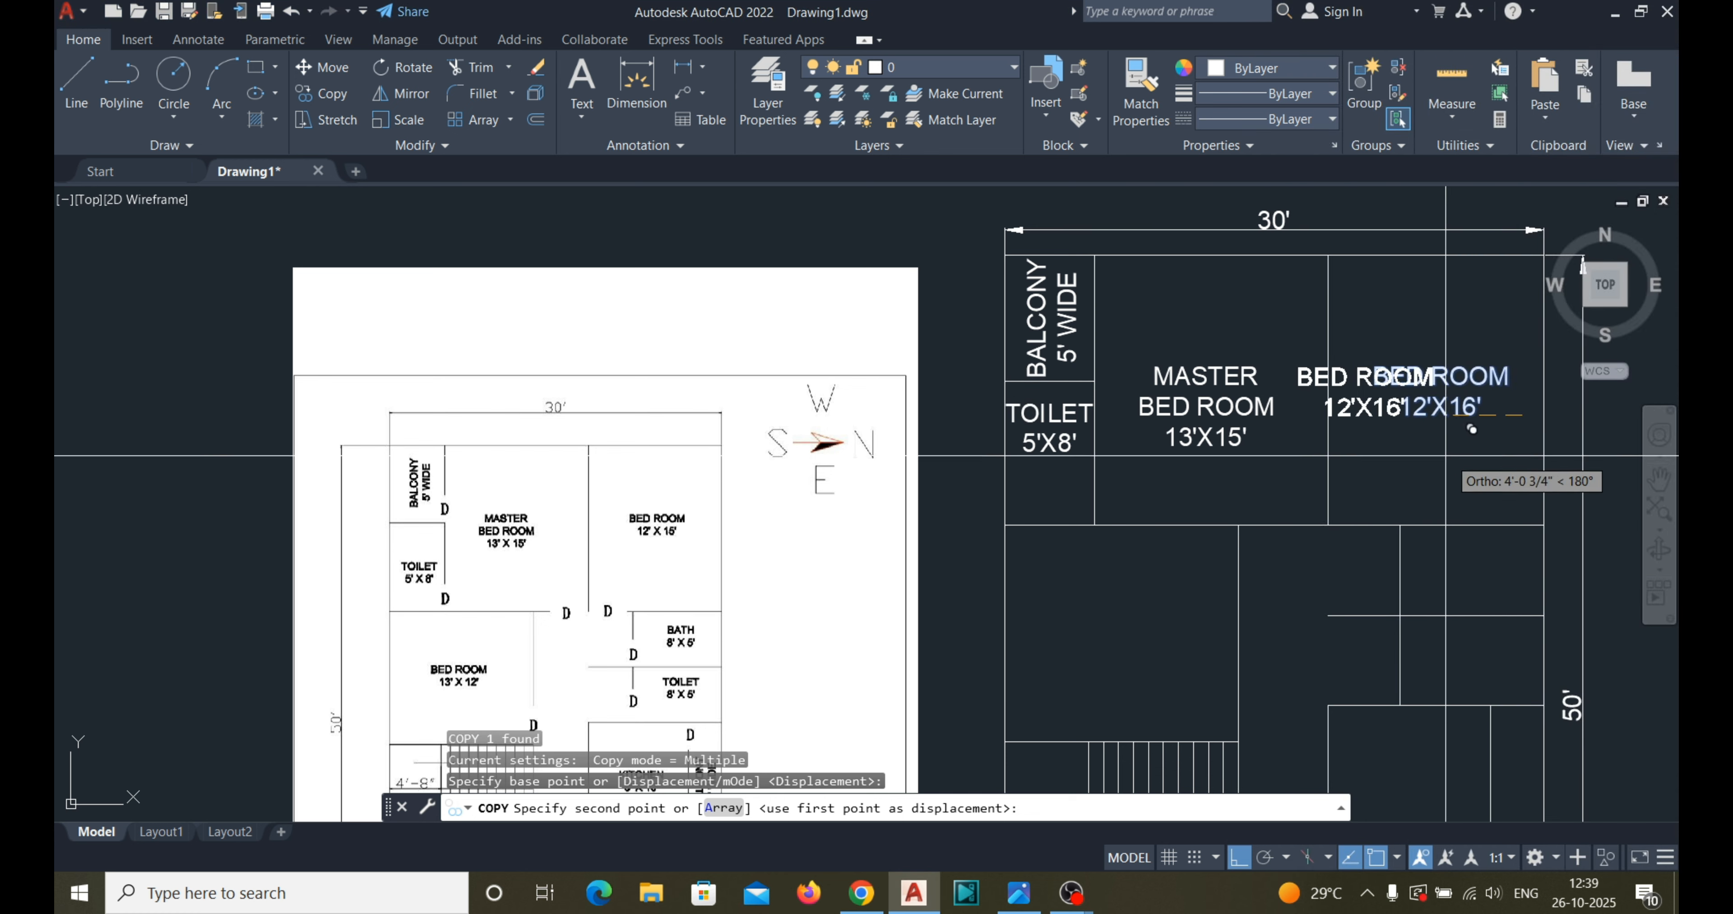
{"action": "key", "text": "F8"}
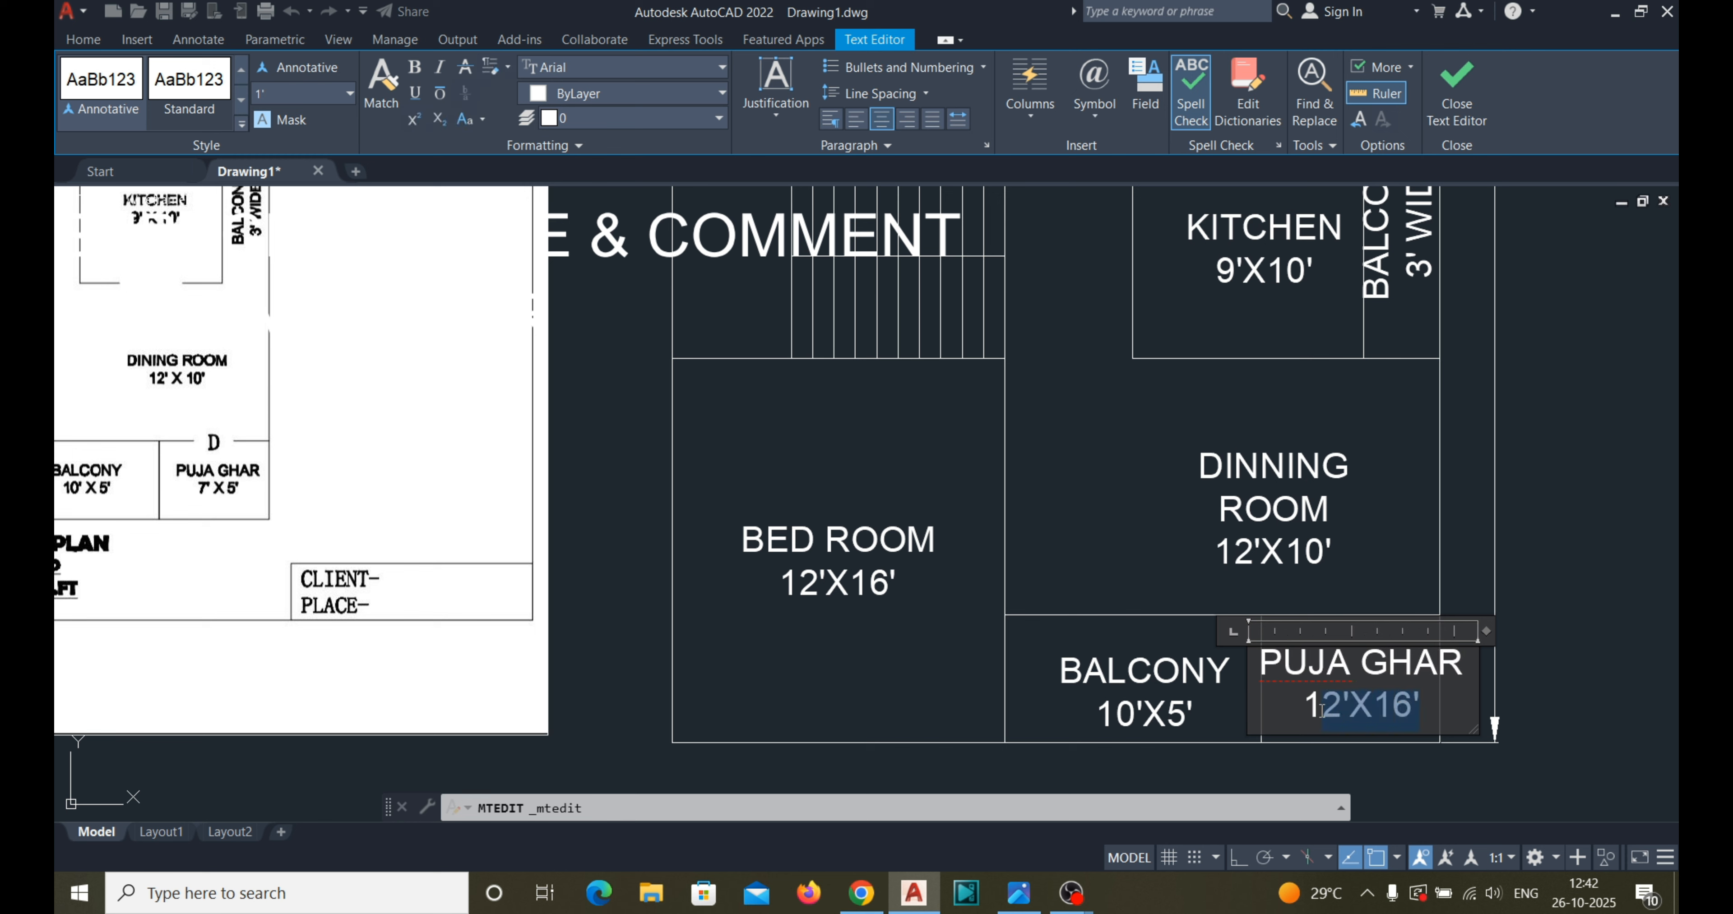
Set the size in the "PUJA GHAR" label to 7'X5'.
{"action": "type", "text": "7'"}
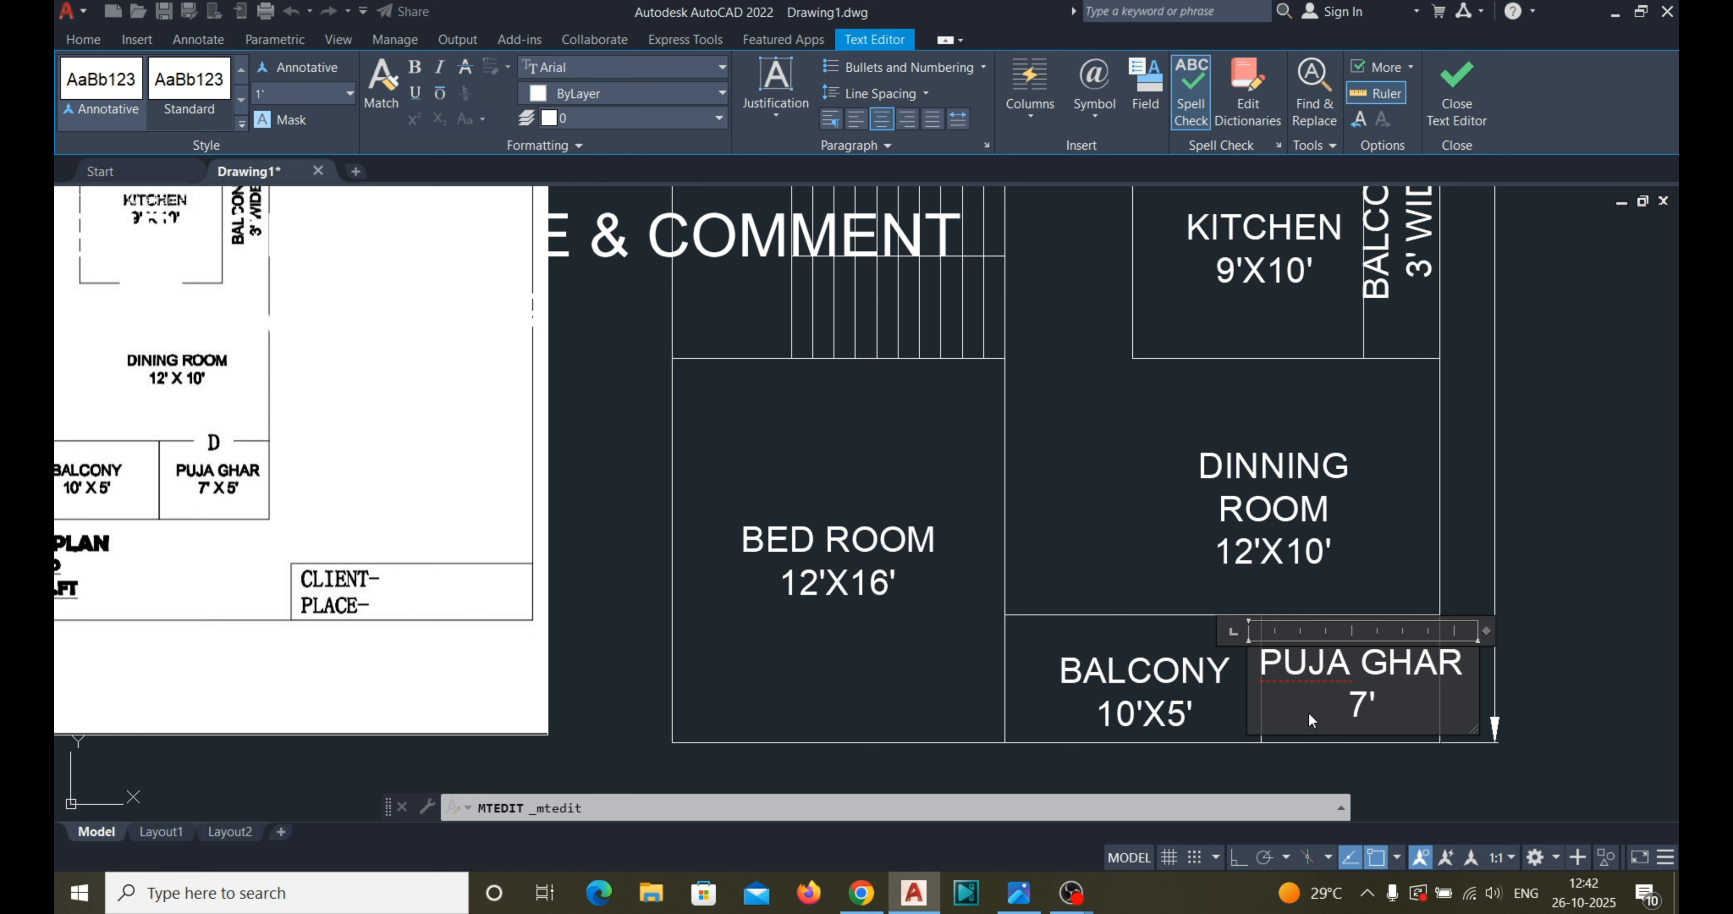
{"action": "type", "text": "X5'"}
{"action": "left_click", "coordinate": [1257, 772]}
Change the label of the room below the staircase to "DRAWING ROOM 13'X15'".
{"action": "scroll", "coordinate": [1406, 662], "scroll_direction": "down", "scroll_amount": 2}
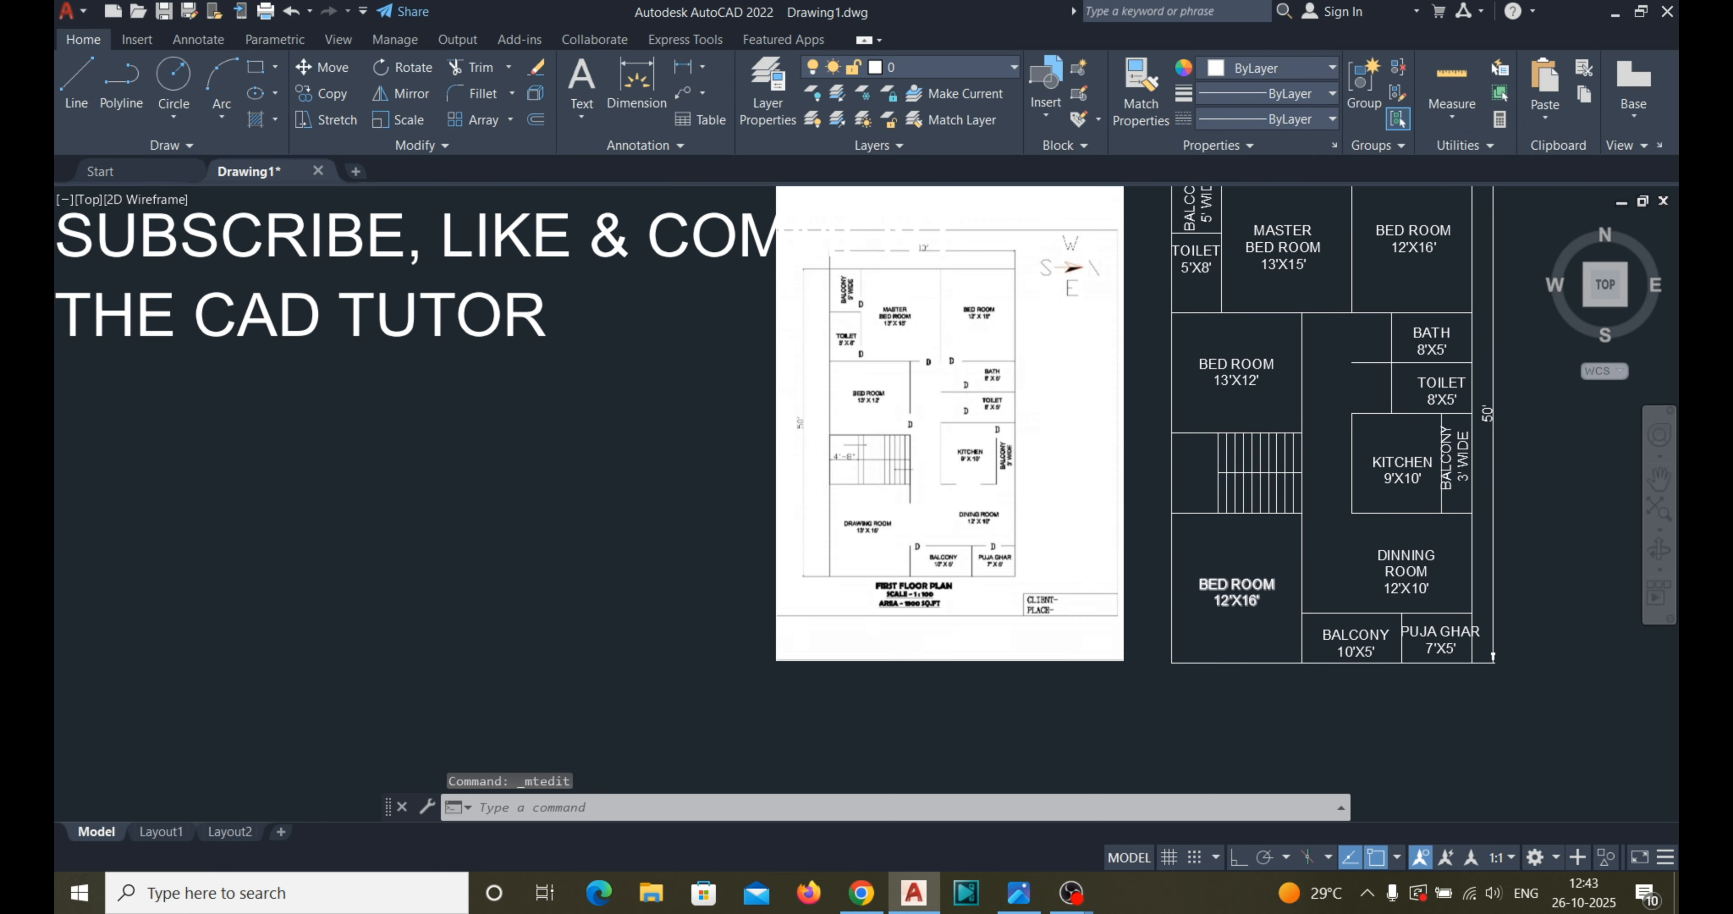
{"action": "scroll", "coordinate": [1248, 597], "scroll_direction": "up", "scroll_amount": 3}
{"action": "double_click", "coordinate": [1084, 567]}
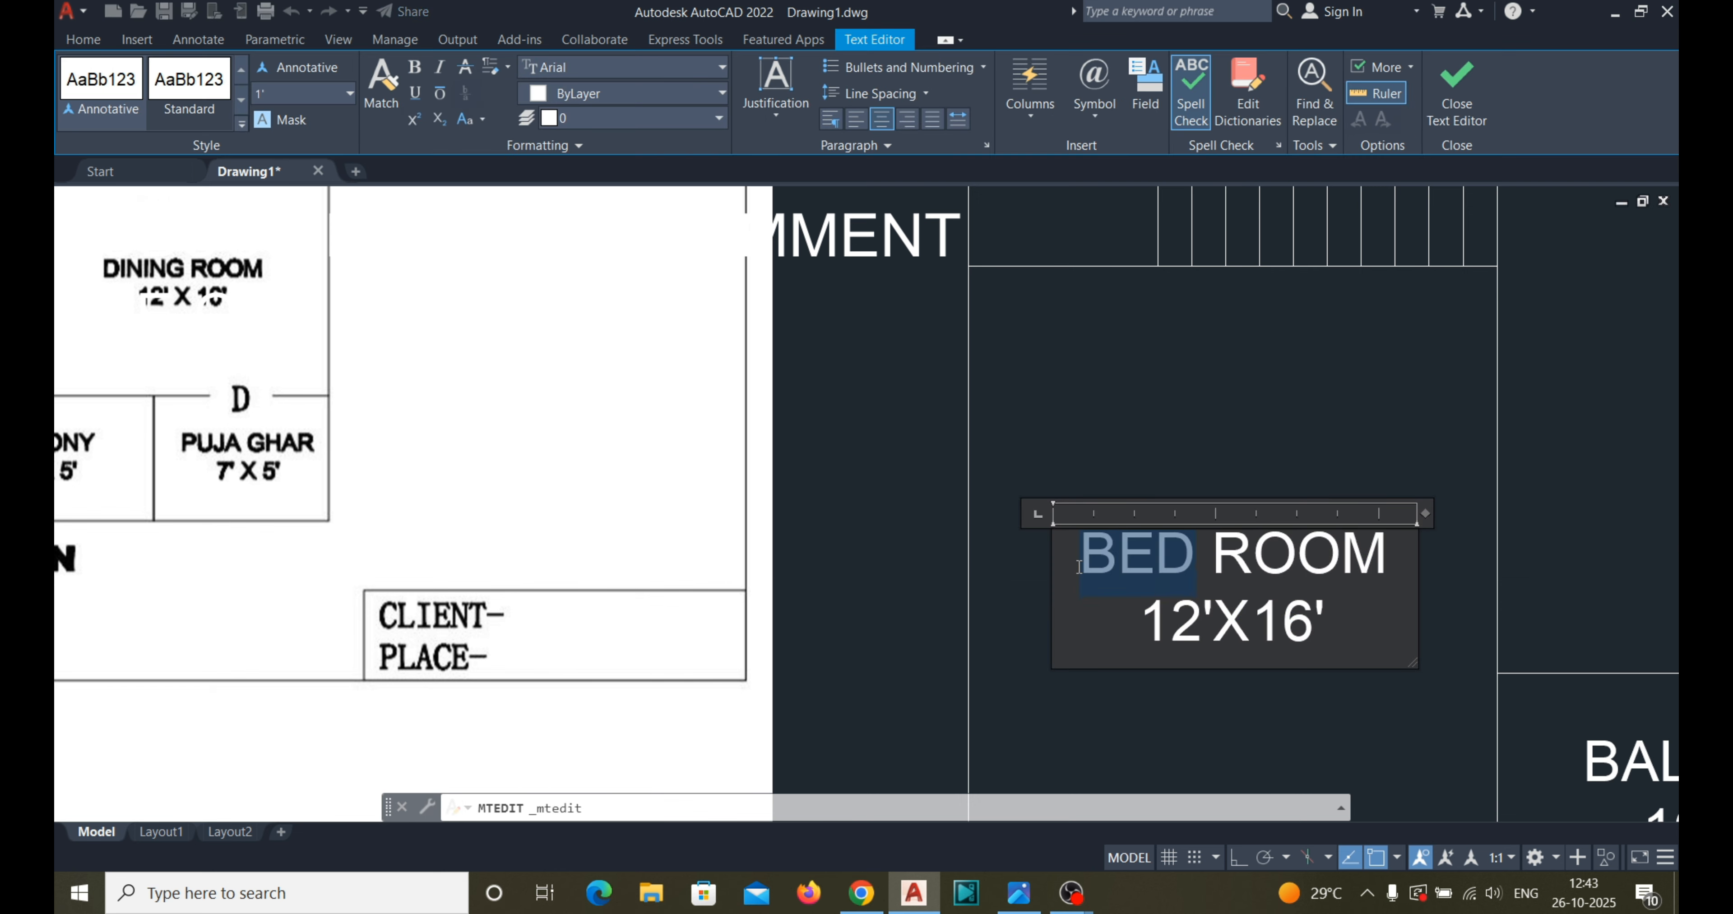
{"action": "type", "text": "DRAWING"}
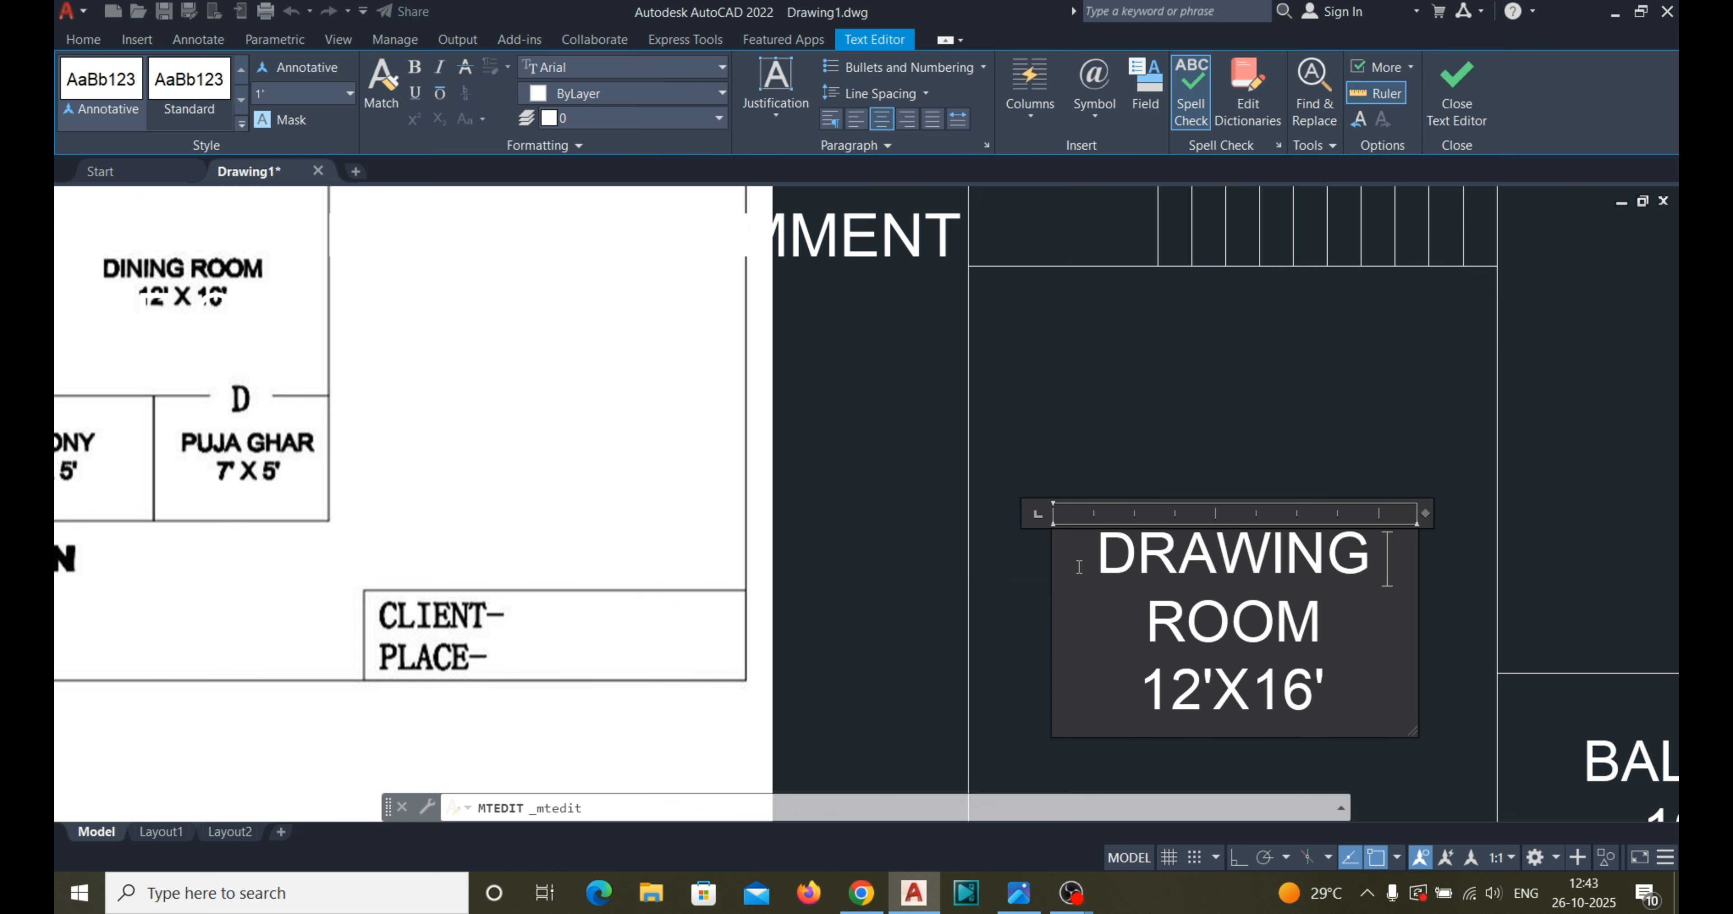
{"action": "scroll", "coordinate": [1480, 564], "scroll_direction": "down", "scroll_amount": 2}
{"action": "scroll", "coordinate": [799, 476], "scroll_direction": "up", "scroll_amount": 1}
{"action": "middle_click_drag", "start_coordinate": [805, 480], "coordinate": [731, 509]}
{"action": "scroll", "coordinate": [732, 509], "scroll_direction": "down", "scroll_amount": 1}
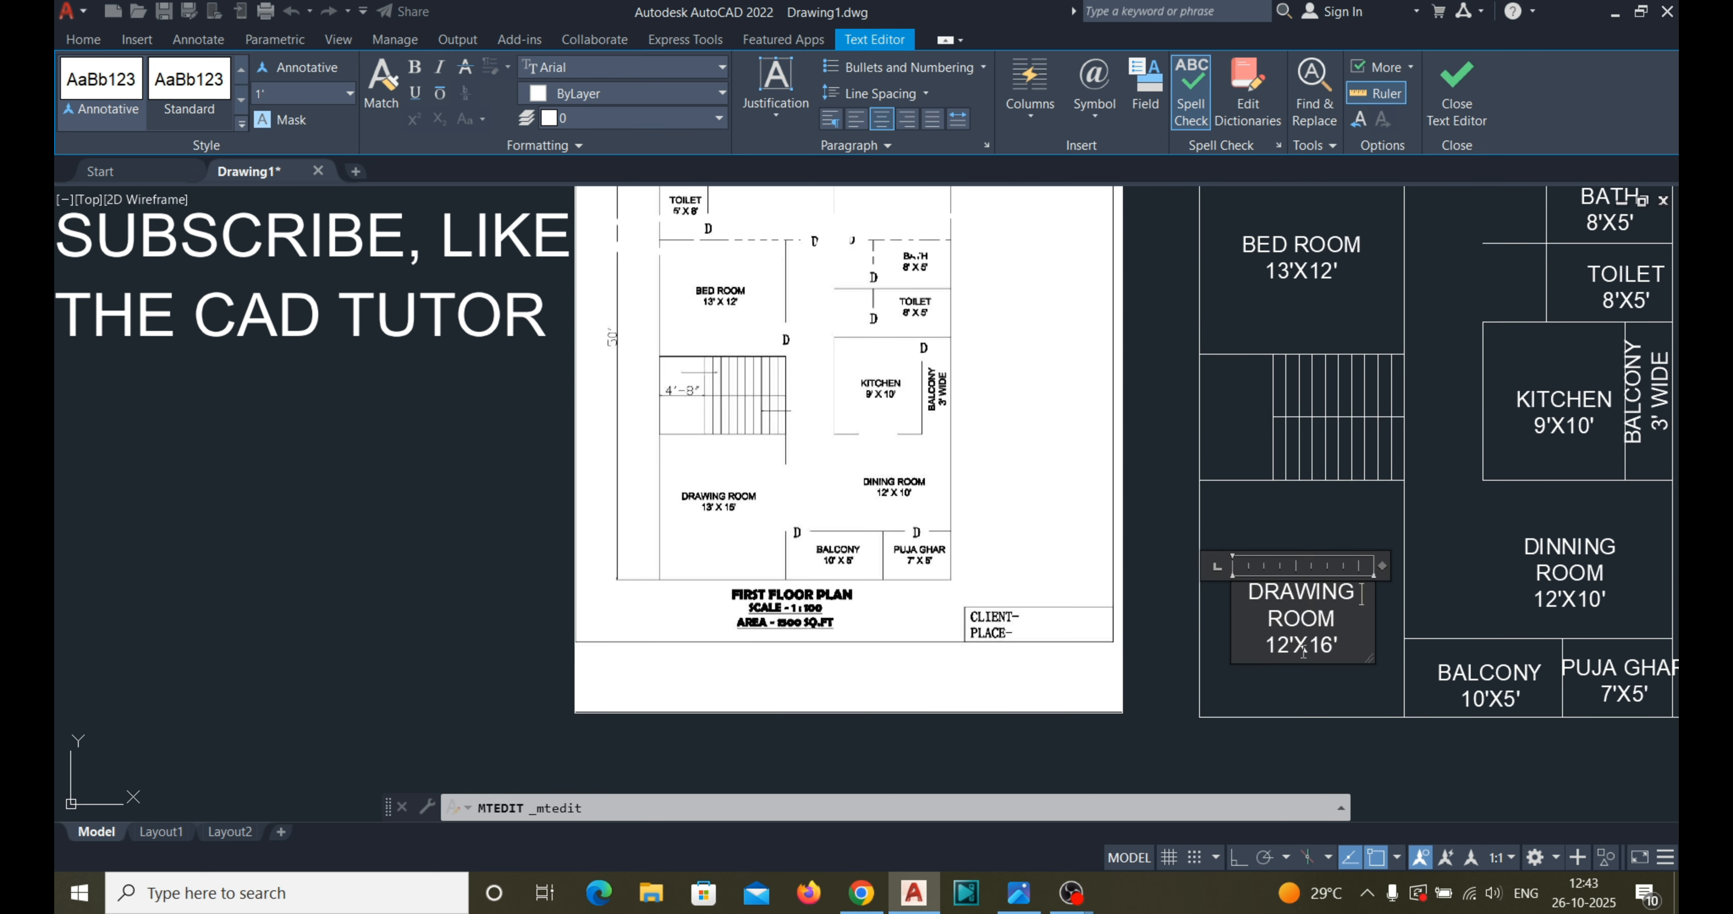
{"action": "scroll", "coordinate": [1303, 650], "scroll_direction": "up", "scroll_amount": 2}
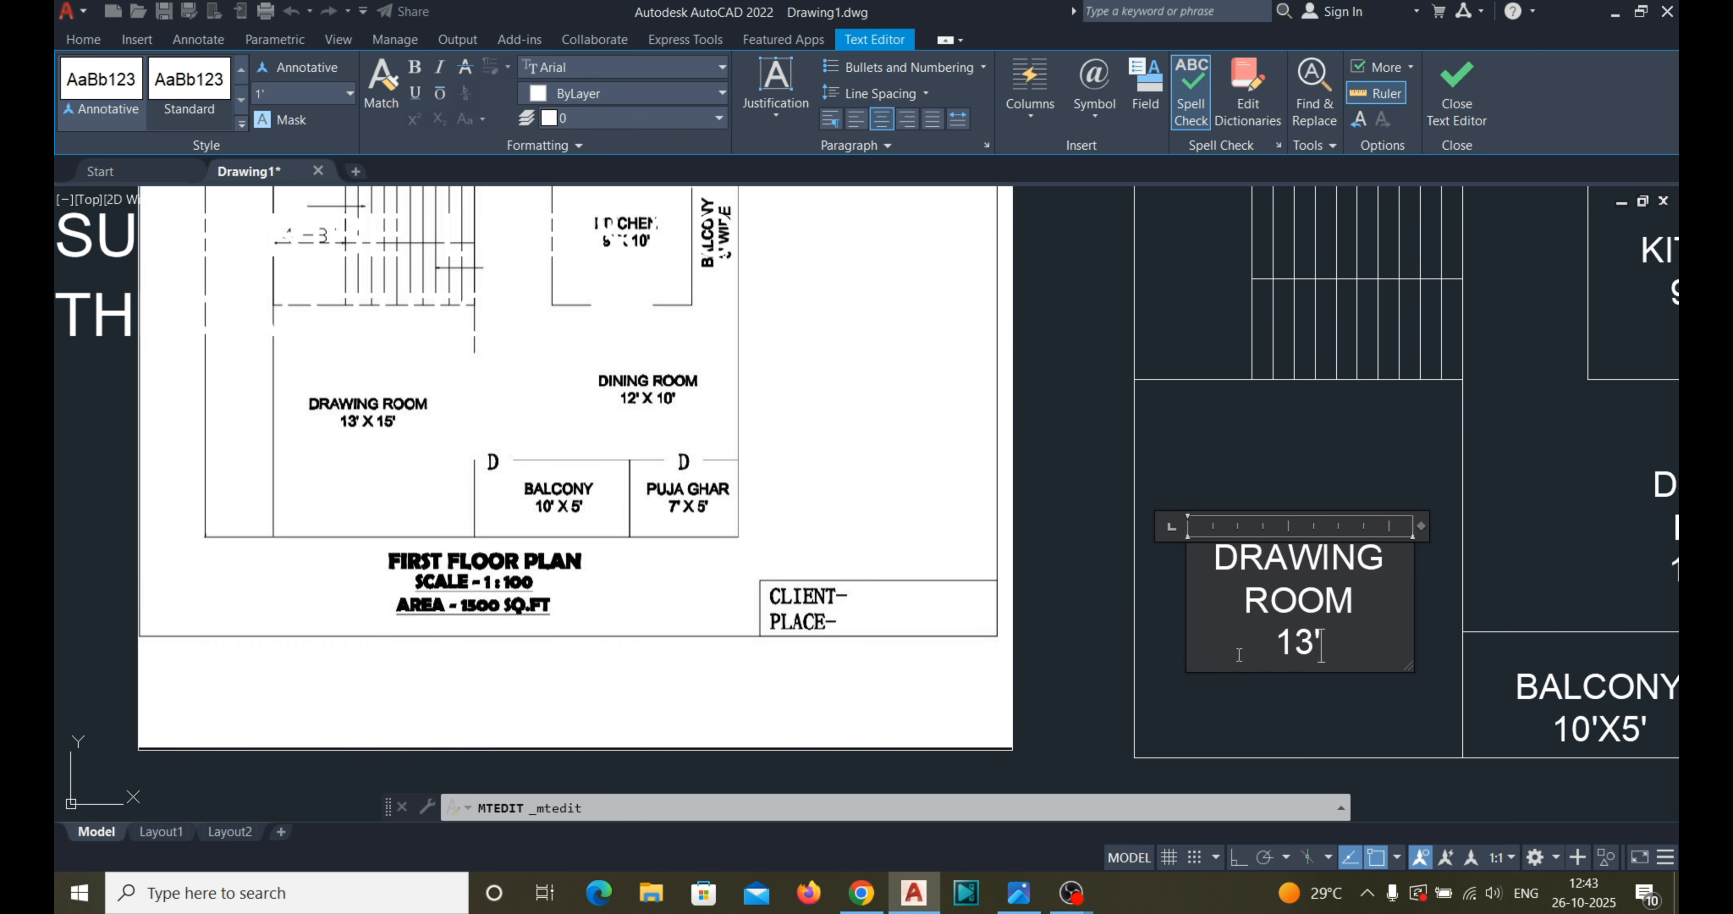
{"action": "left_click", "coordinate": [1167, 655]}
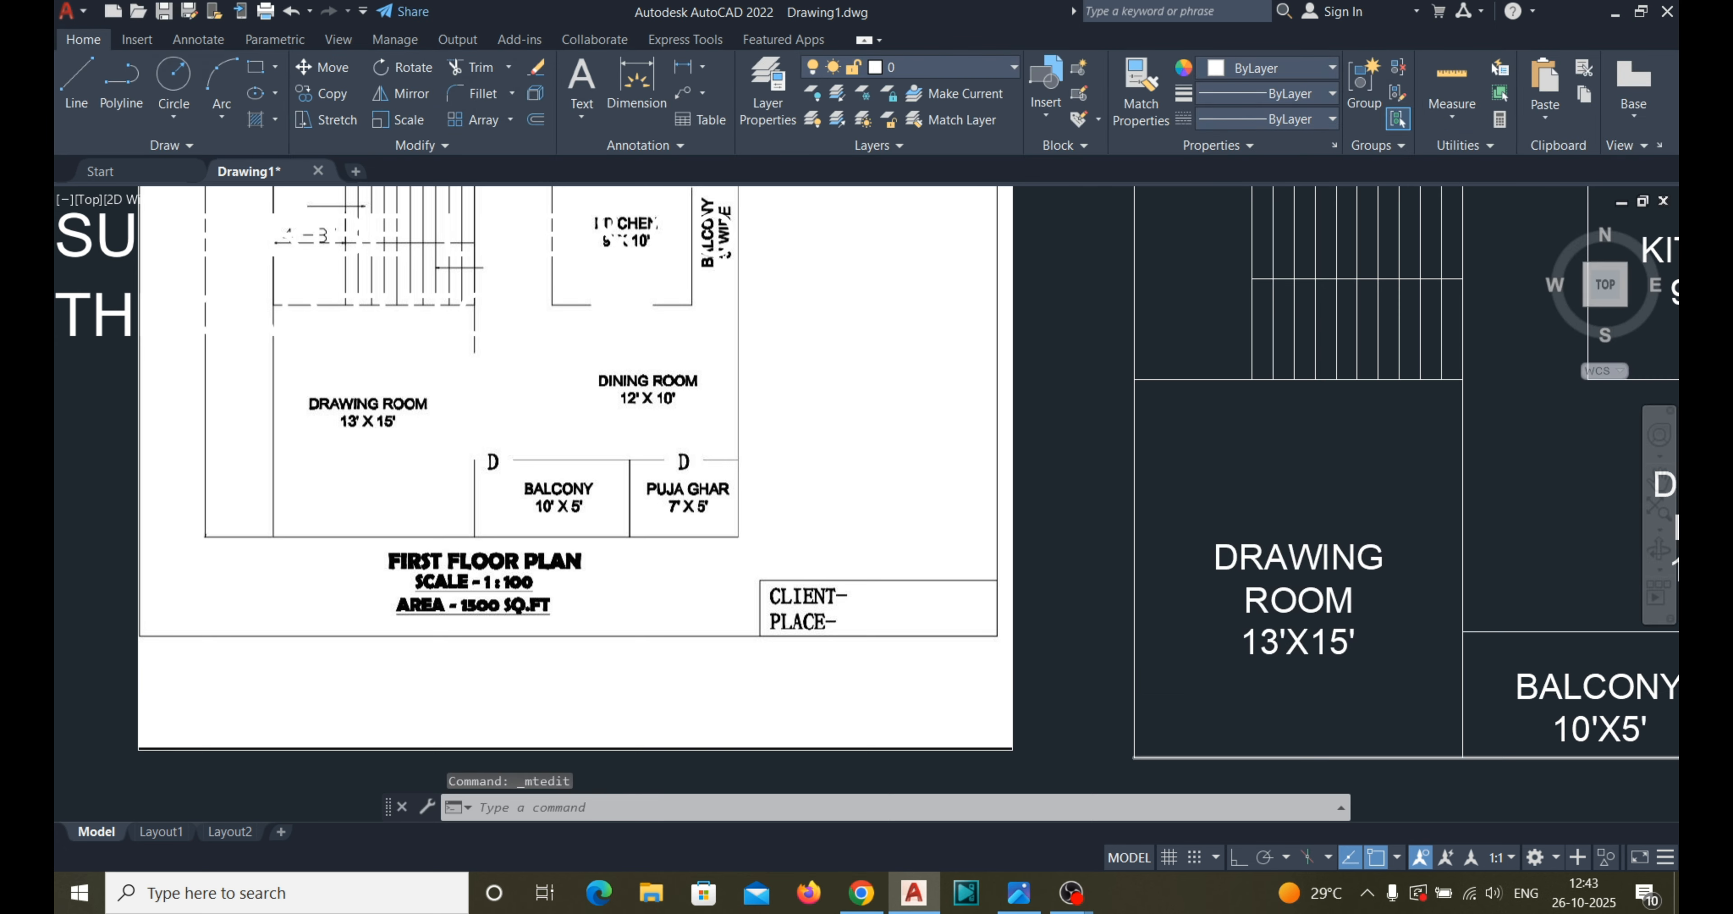
Add a horizontal linear dimension across the staircase landing, from the outer wall to the first tread.
{"action": "scroll", "coordinate": [1163, 656], "scroll_direction": "down", "scroll_amount": 2}
{"action": "left_click", "coordinate": [683, 66]}
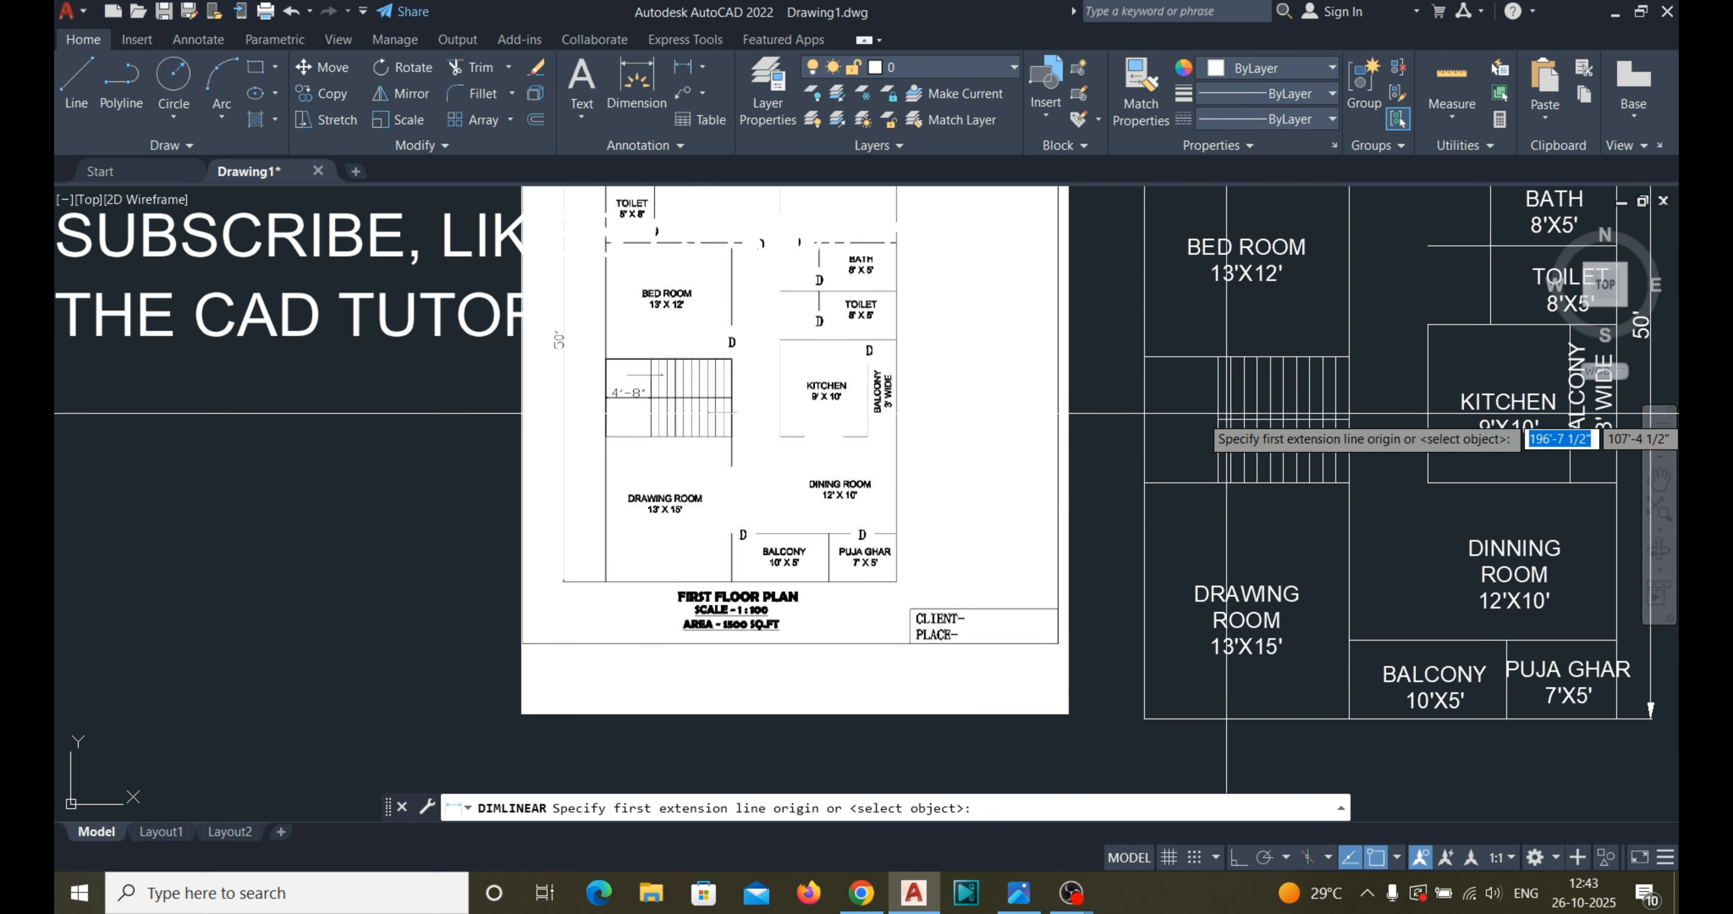
{"action": "left_click", "coordinate": [1144, 417]}
{"action": "left_click", "coordinate": [1216, 417]}
{"action": "scroll", "coordinate": [1187, 418], "scroll_direction": "up", "scroll_amount": 3}
{"action": "left_click", "coordinate": [1187, 417]}
{"action": "scroll", "coordinate": [1275, 408], "scroll_direction": "down", "scroll_amount": 5}
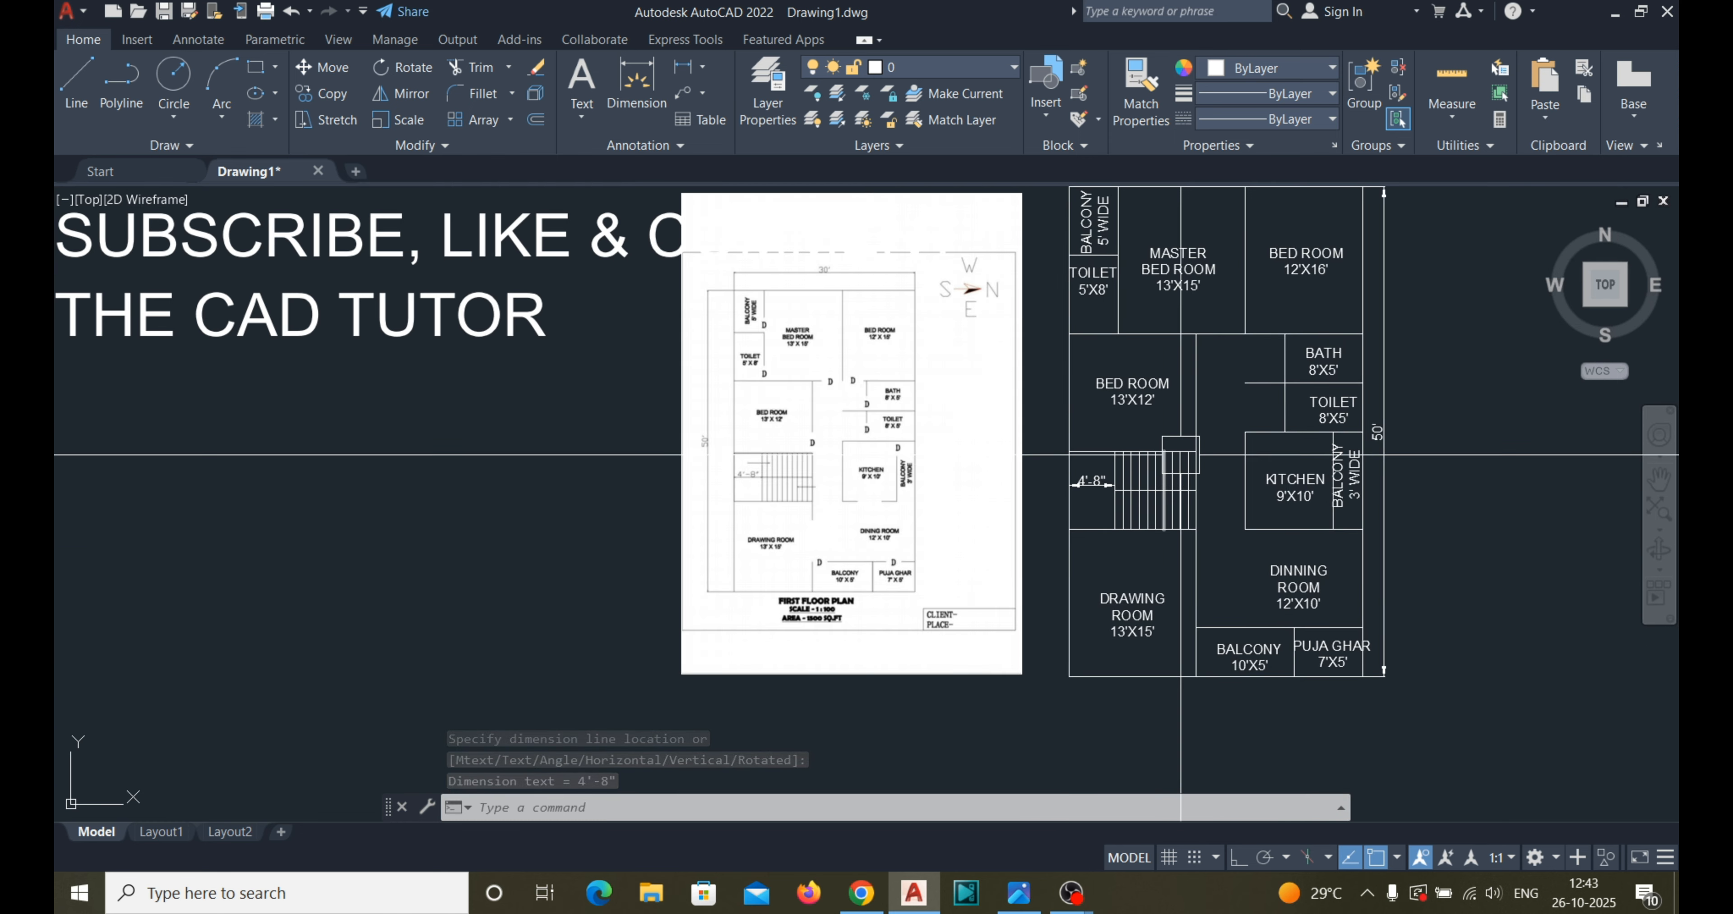
{"action": "scroll", "coordinate": [754, 582], "scroll_direction": "up", "scroll_amount": 2}
{"action": "scroll", "coordinate": [760, 567], "scroll_direction": "up", "scroll_amount": 1}
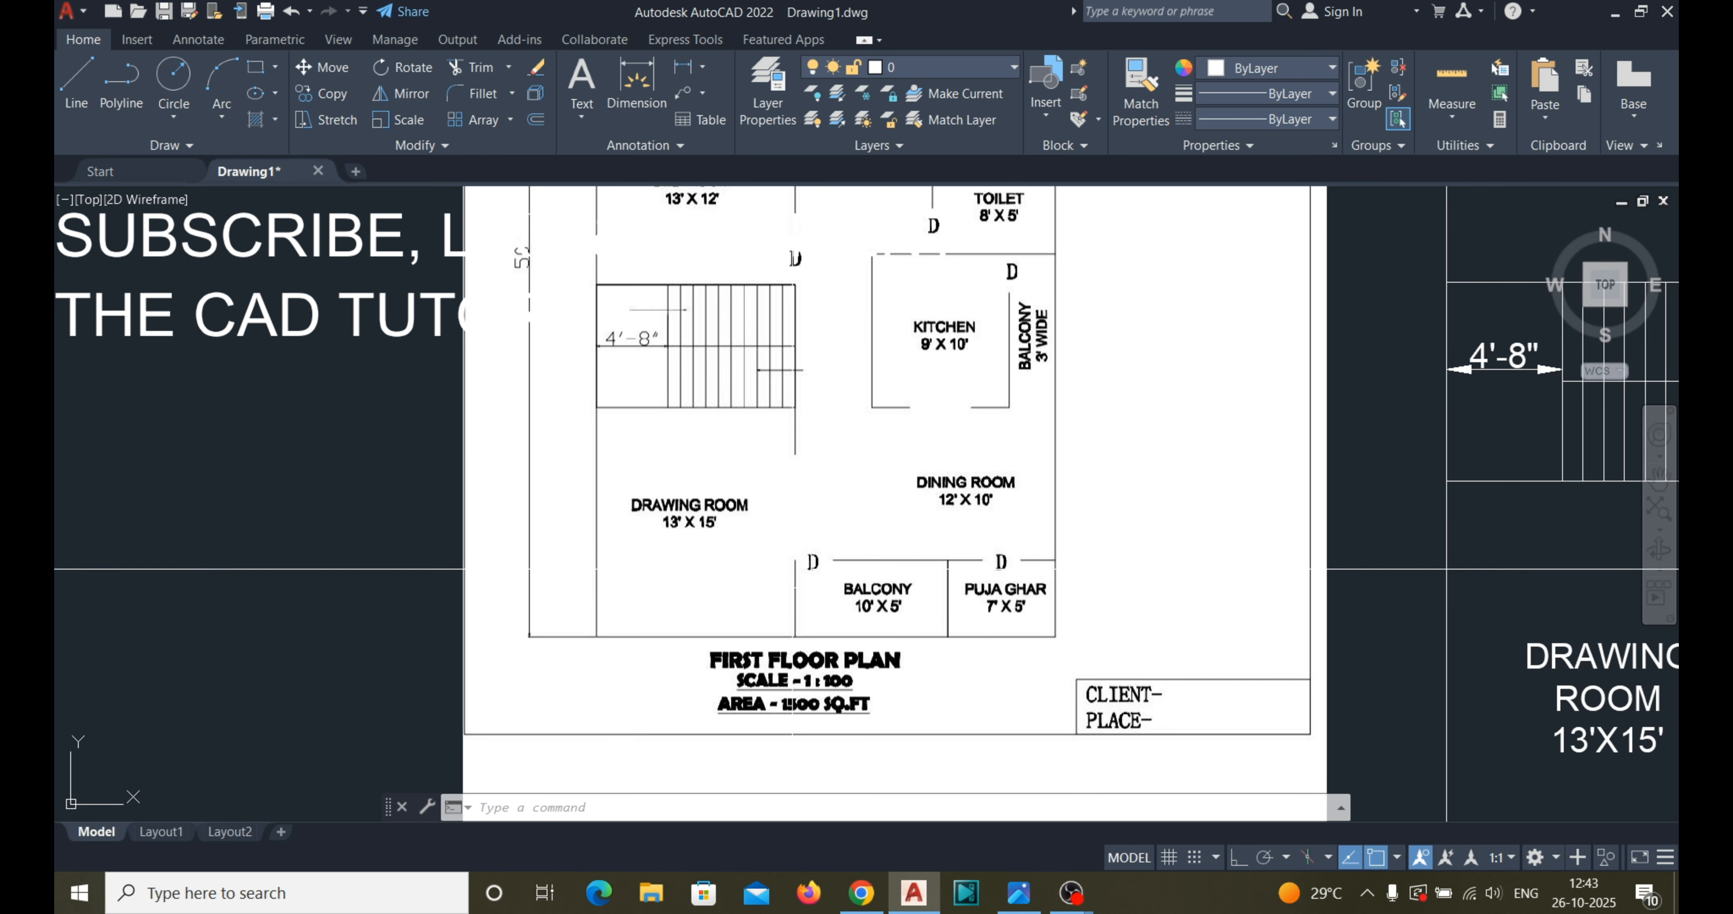
{"action": "scroll", "coordinate": [787, 548], "scroll_direction": "down", "scroll_amount": 1}
{"action": "scroll", "coordinate": [1572, 698], "scroll_direction": "up", "scroll_amount": 2}
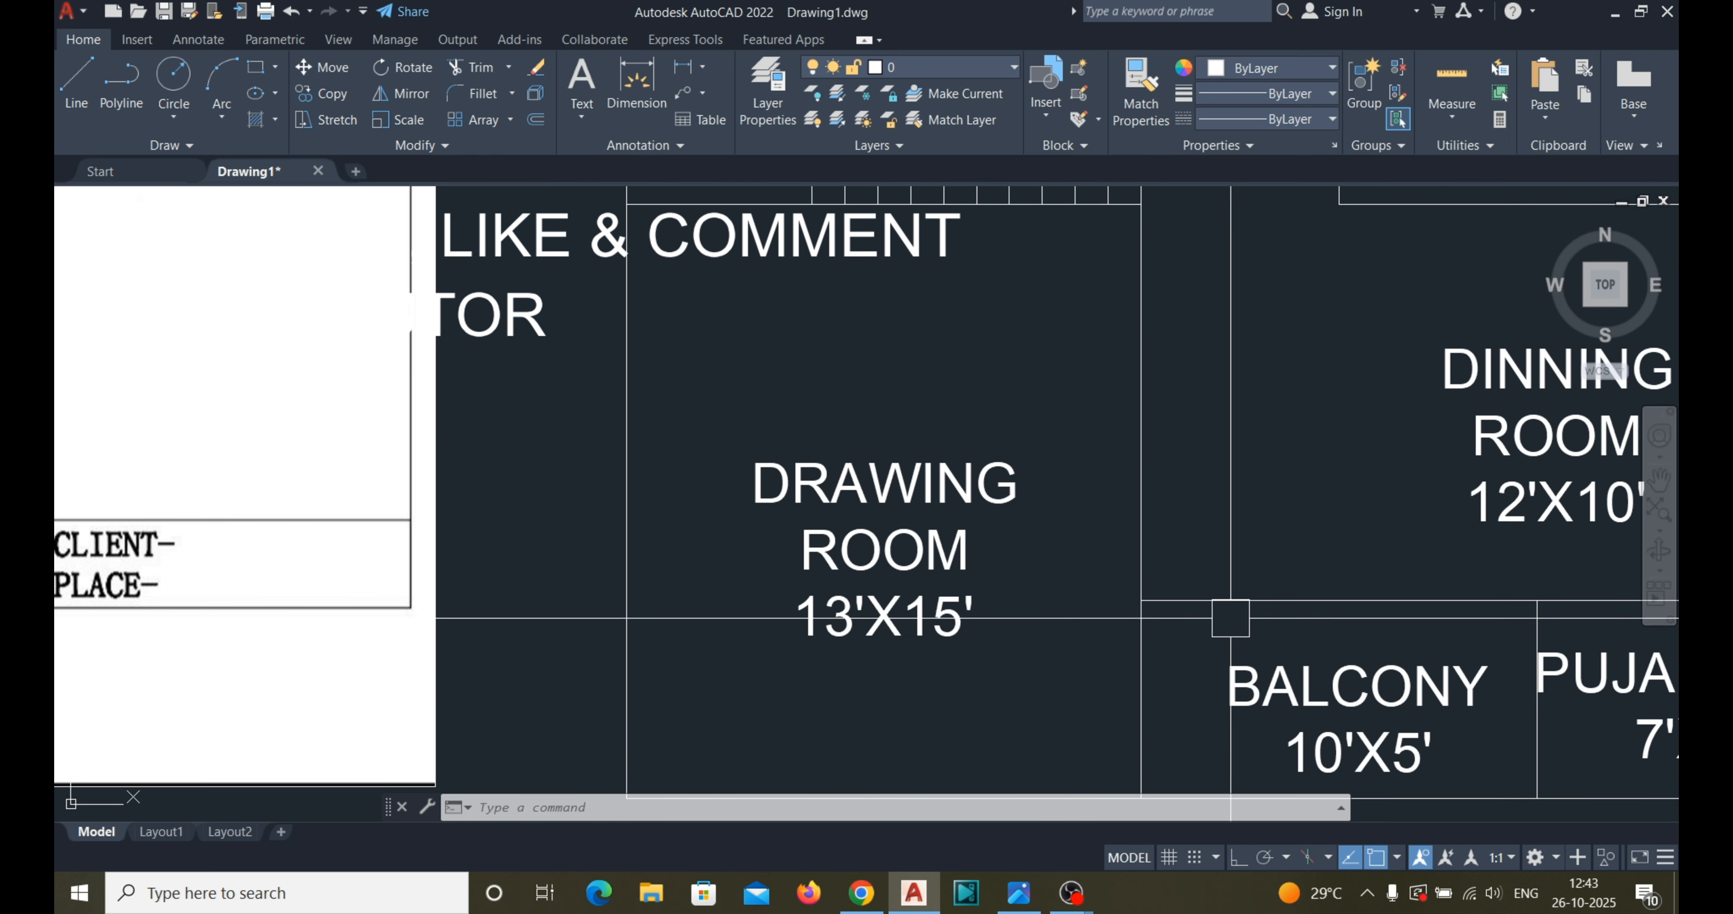
{"action": "right_click", "coordinate": [1226, 635]}
{"action": "key", "text": "Escape"}
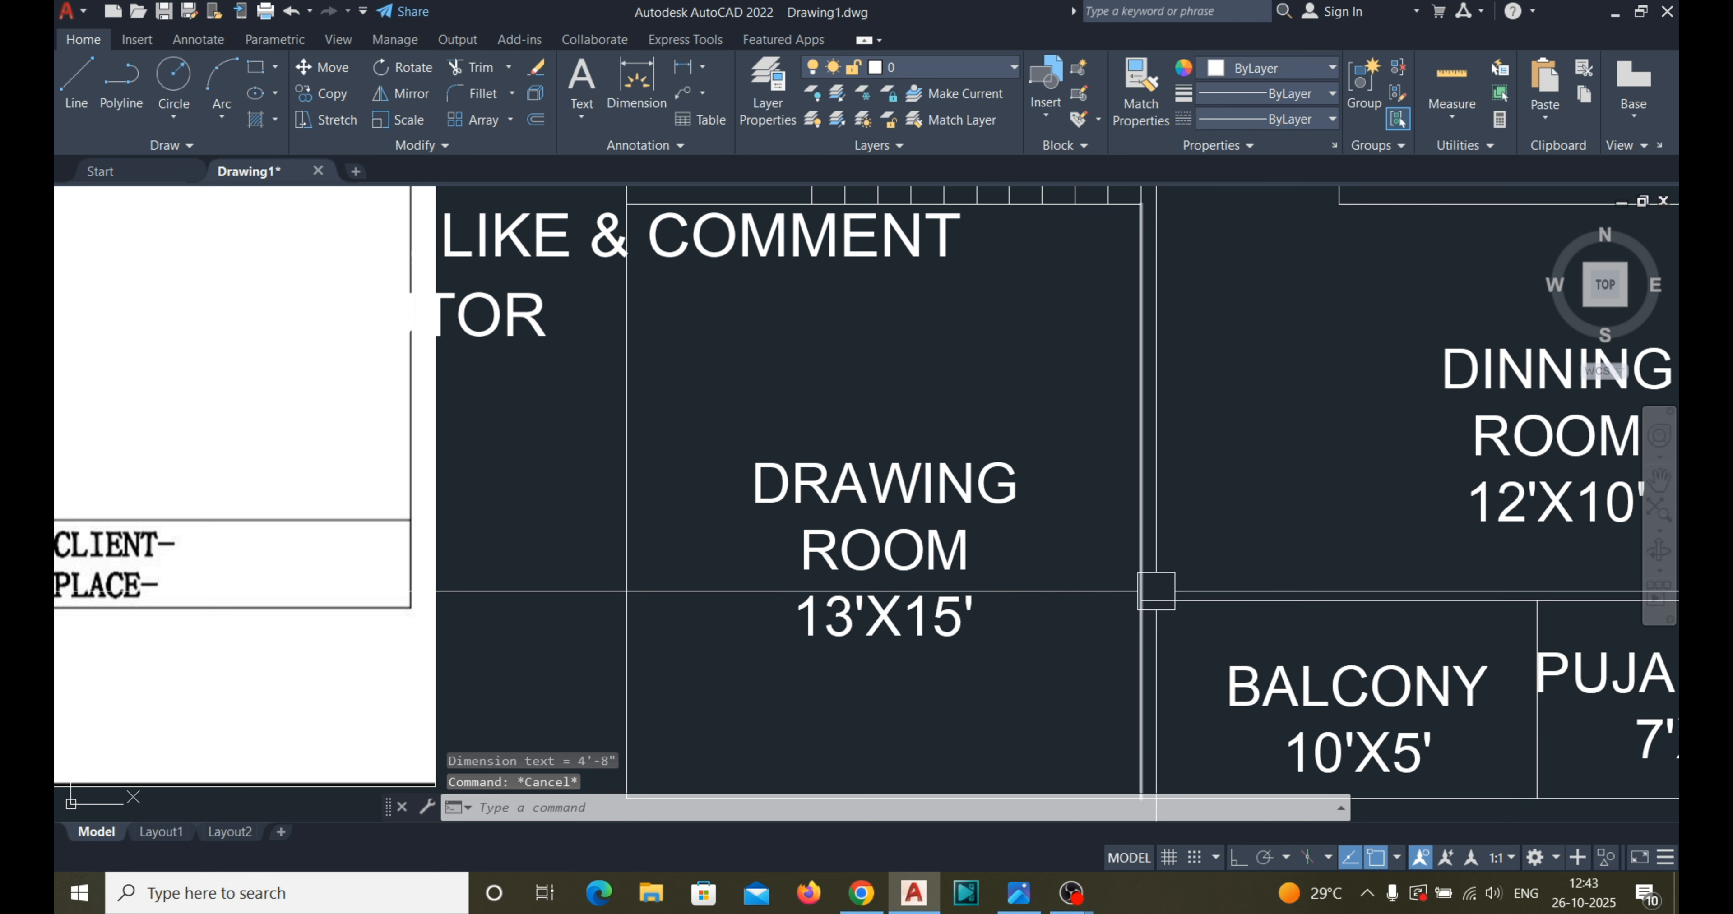
{"action": "type", "text": "l"}
{"action": "key", "text": "Return"}
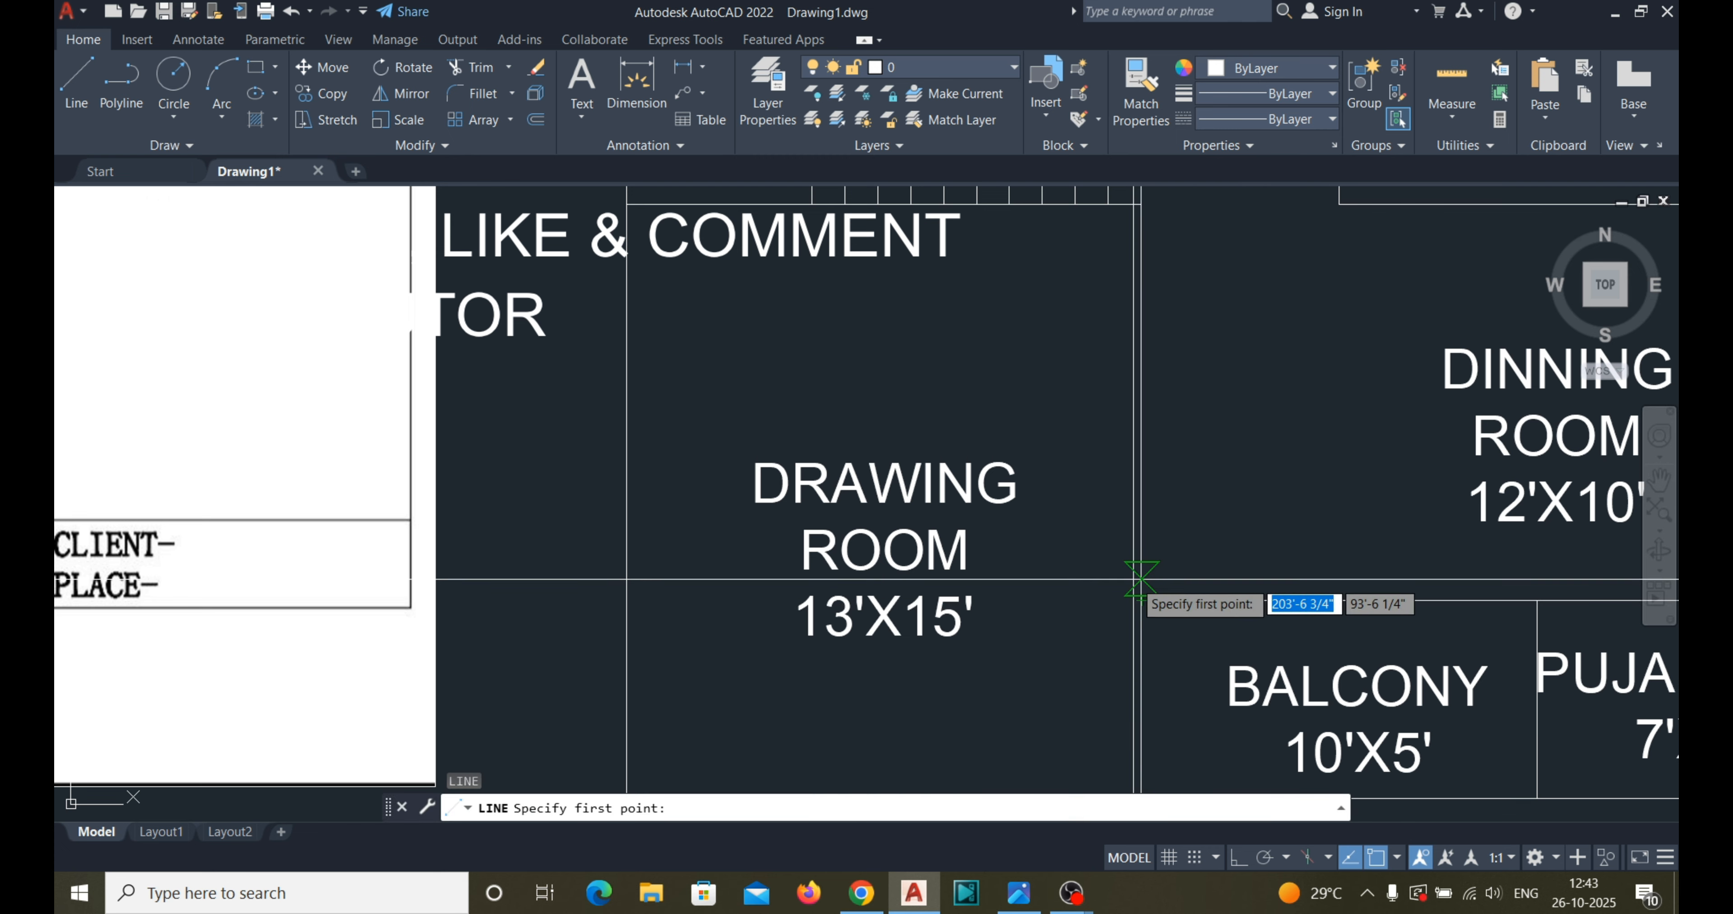
{"action": "left_click", "coordinate": [1140, 565]}
{"action": "scroll", "coordinate": [1168, 656], "scroll_direction": "up", "scroll_amount": 2}
{"action": "key", "text": "Escape"}
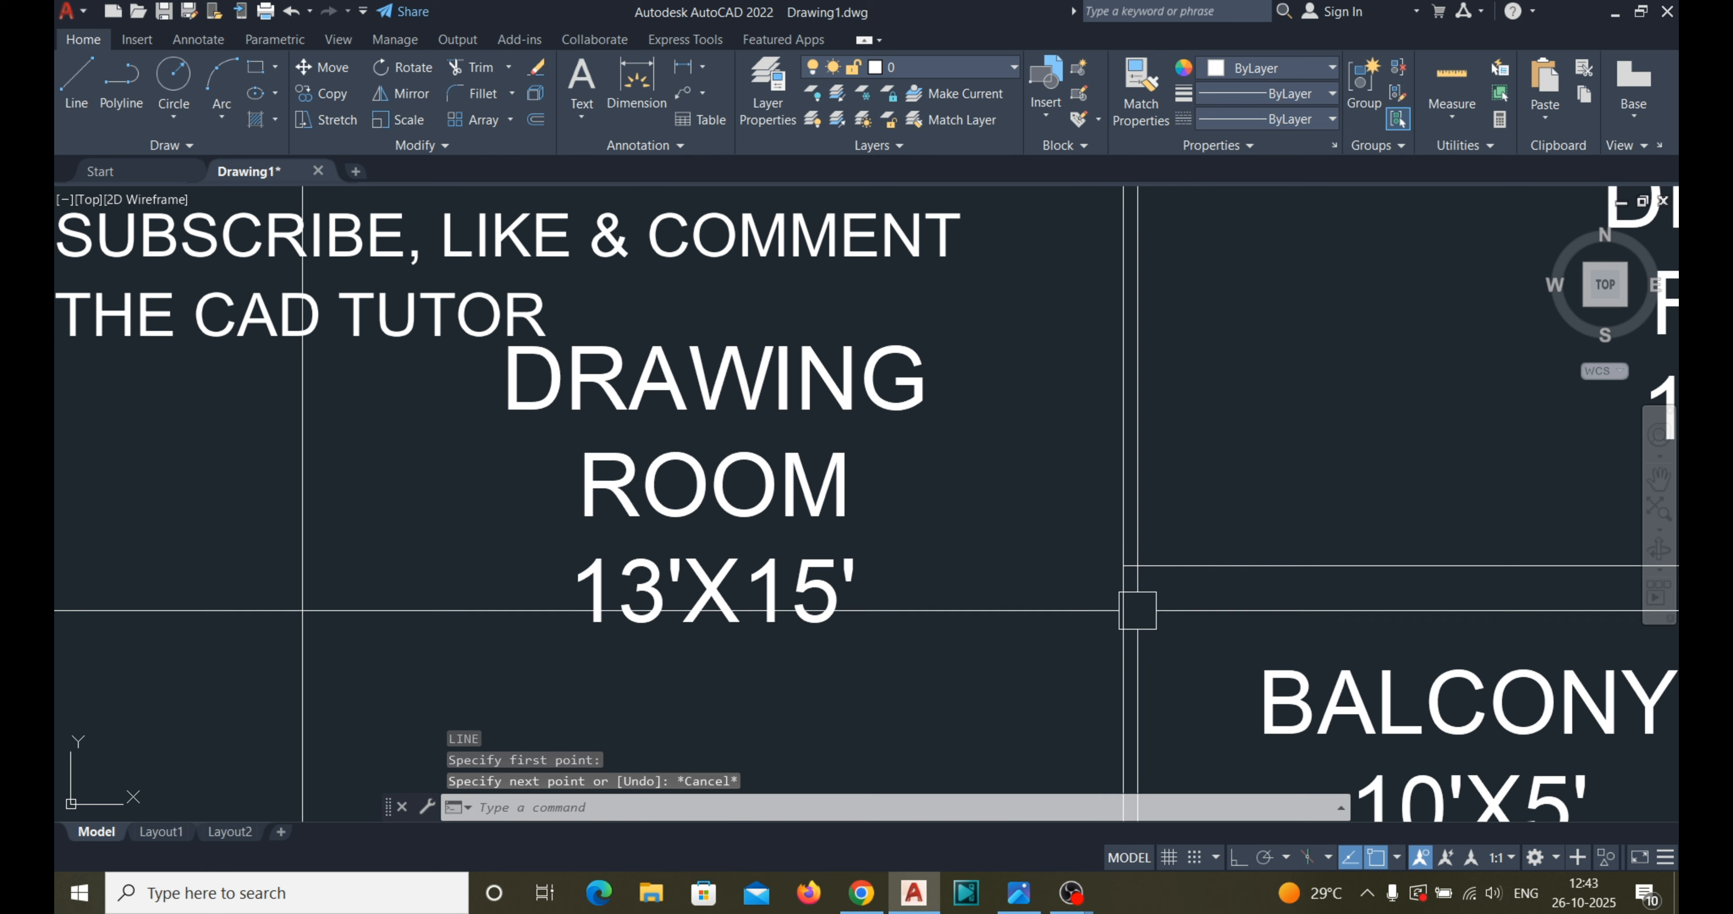
Offset the wall line between the drawing room and dining room 2'6" towards the dining room.
{"action": "left_click", "coordinate": [1123, 585]}
{"action": "scroll", "coordinate": [1164, 564], "scroll_direction": "down", "scroll_amount": 3}
{"action": "scroll", "coordinate": [1080, 523], "scroll_direction": "up", "scroll_amount": 3}
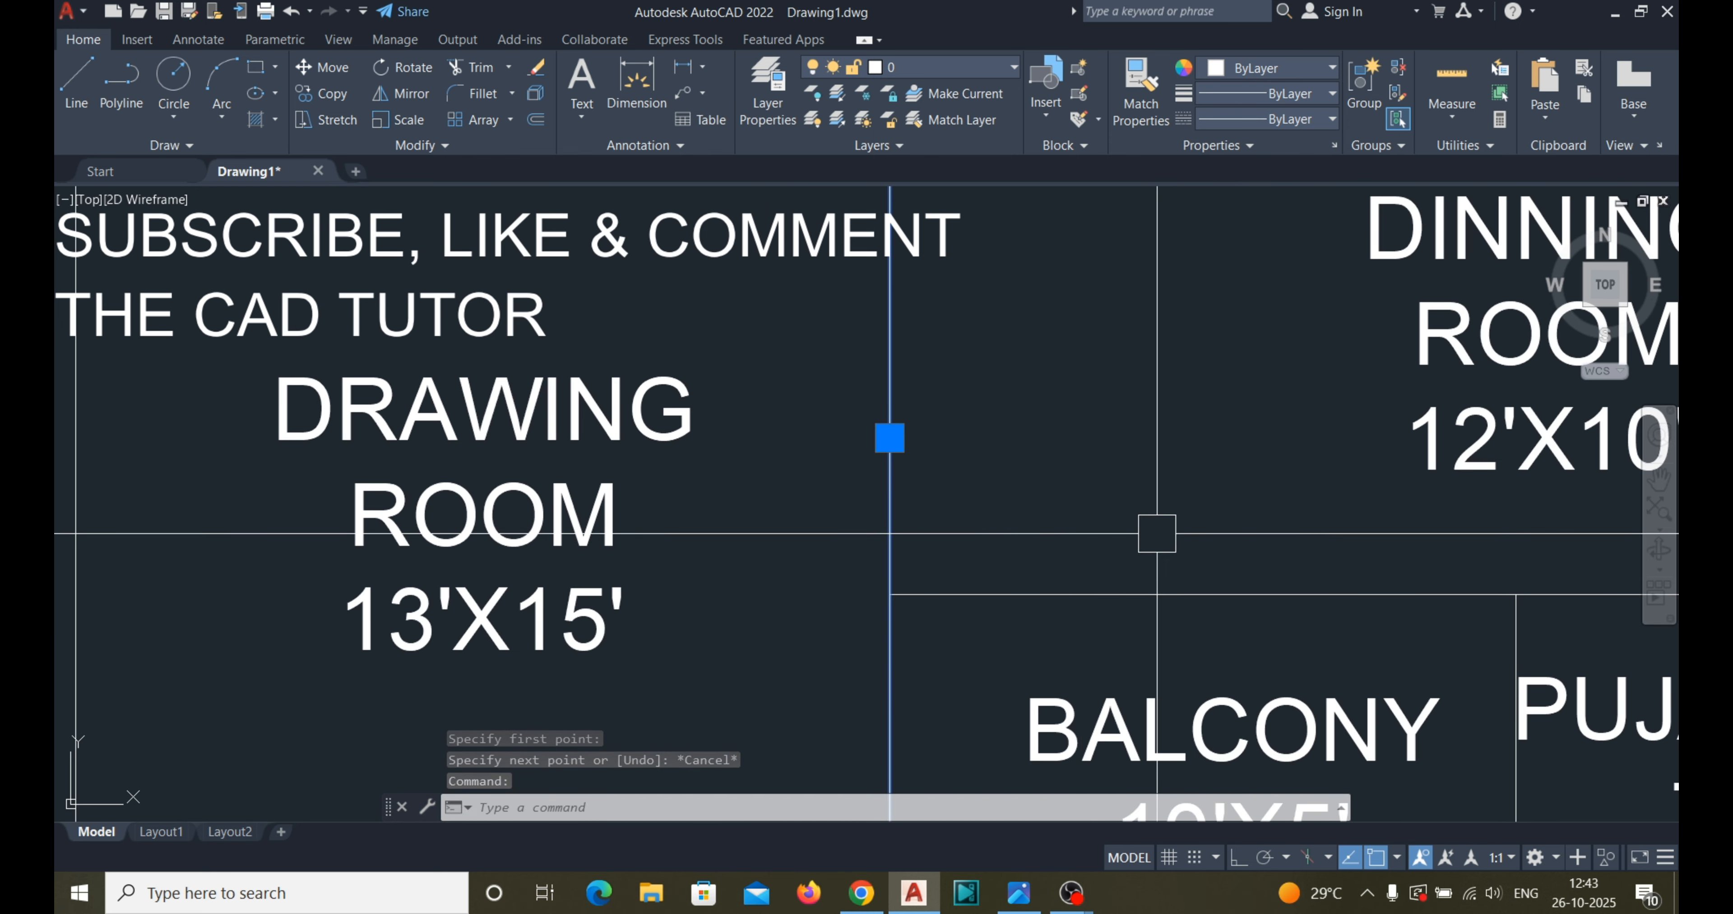
{"action": "type", "text": "o"}
{"action": "key", "text": "Return"}
{"action": "type", "text": "2"}
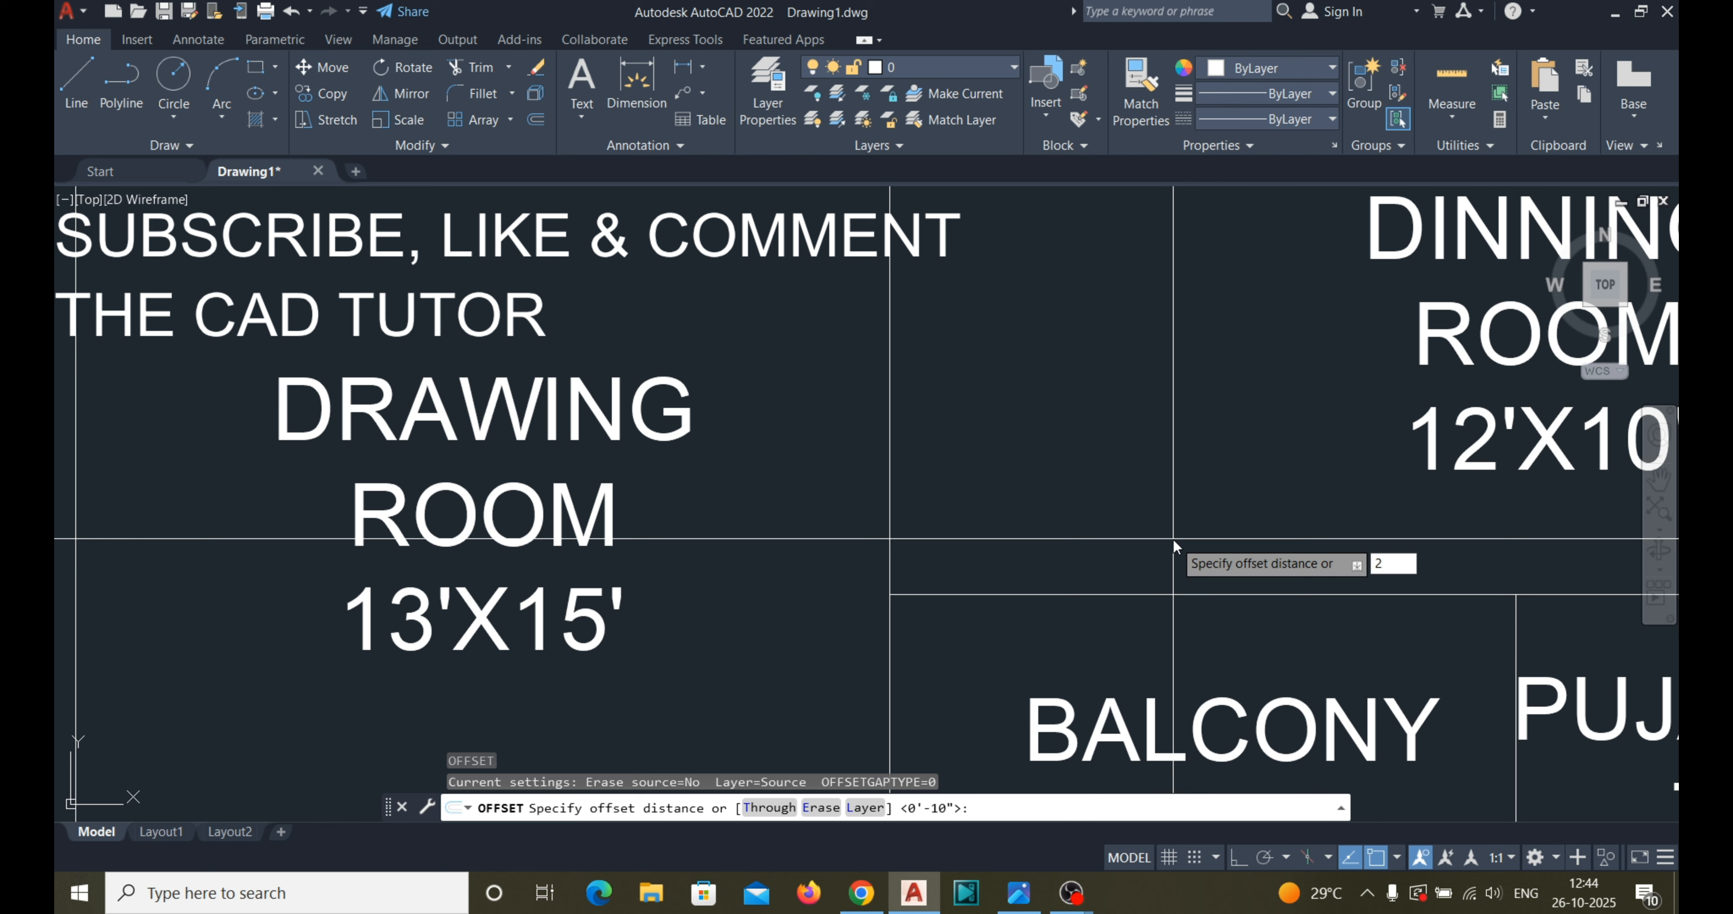
{"action": "type", "text": "'6"}
{"action": "key", "text": "Return"}
{"action": "left_click", "coordinate": [892, 546]}
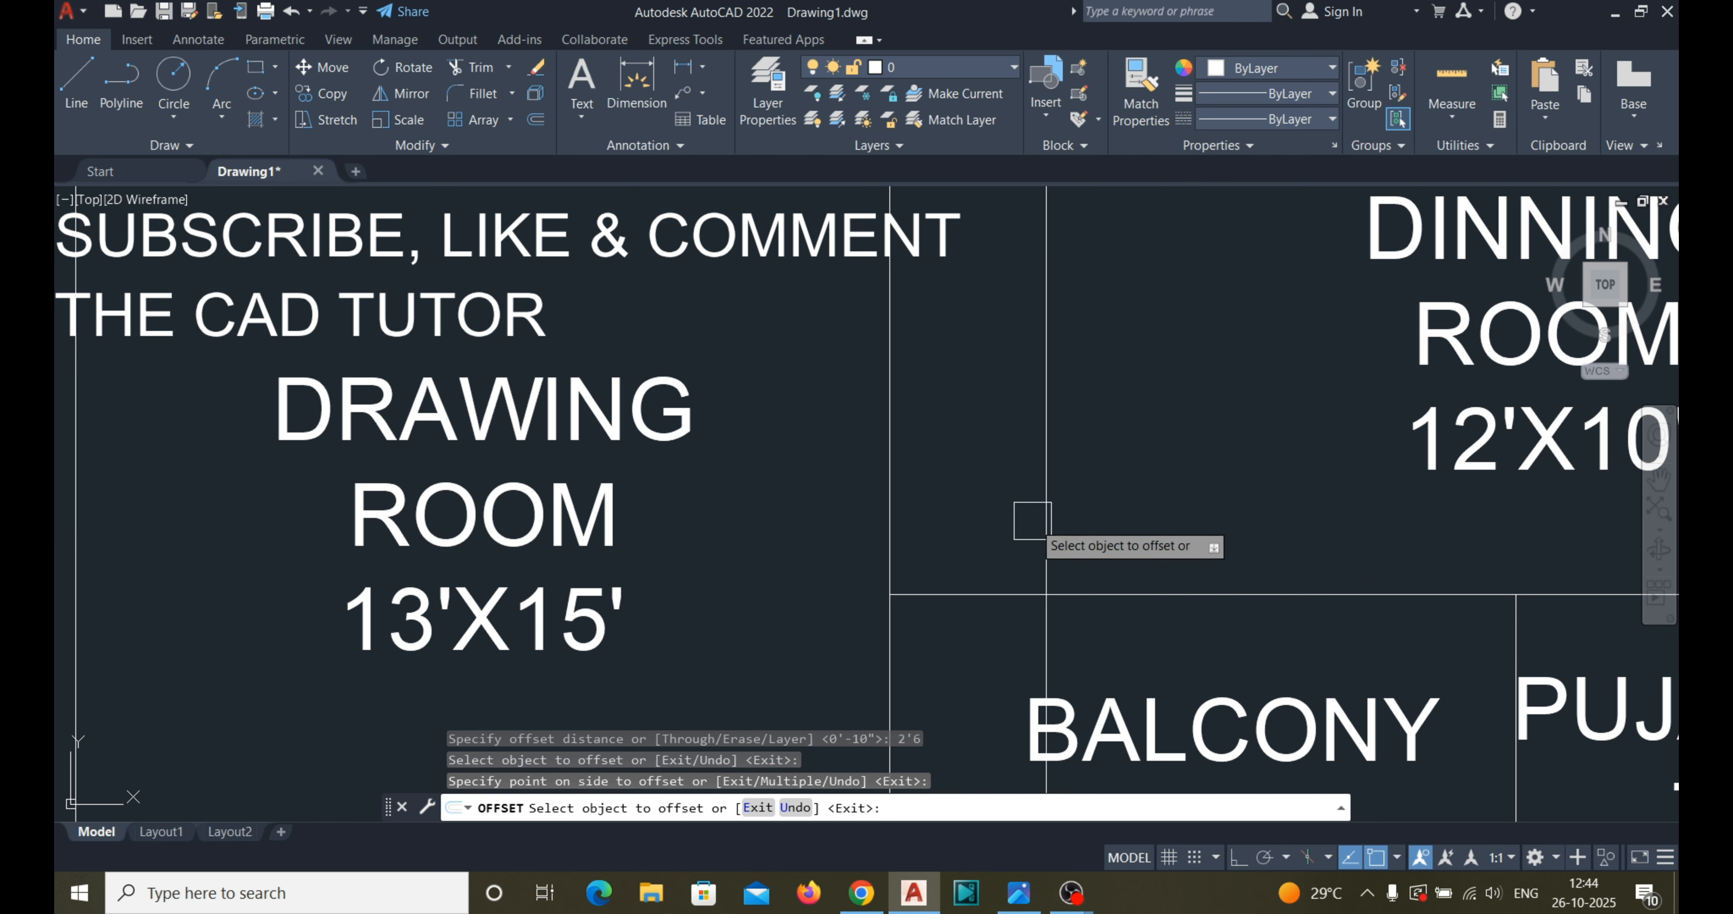
{"action": "left_click", "coordinate": [1029, 519]}
{"action": "key", "text": "Return"}
Trim the balcony's upper wall line between the drawing room wall and the offset line, and delete the offset line.
{"action": "type", "text": "tr"}
{"action": "key", "text": "Return"}
{"action": "key", "text": "Escape"}
{"action": "left_click", "coordinate": [1046, 553]}
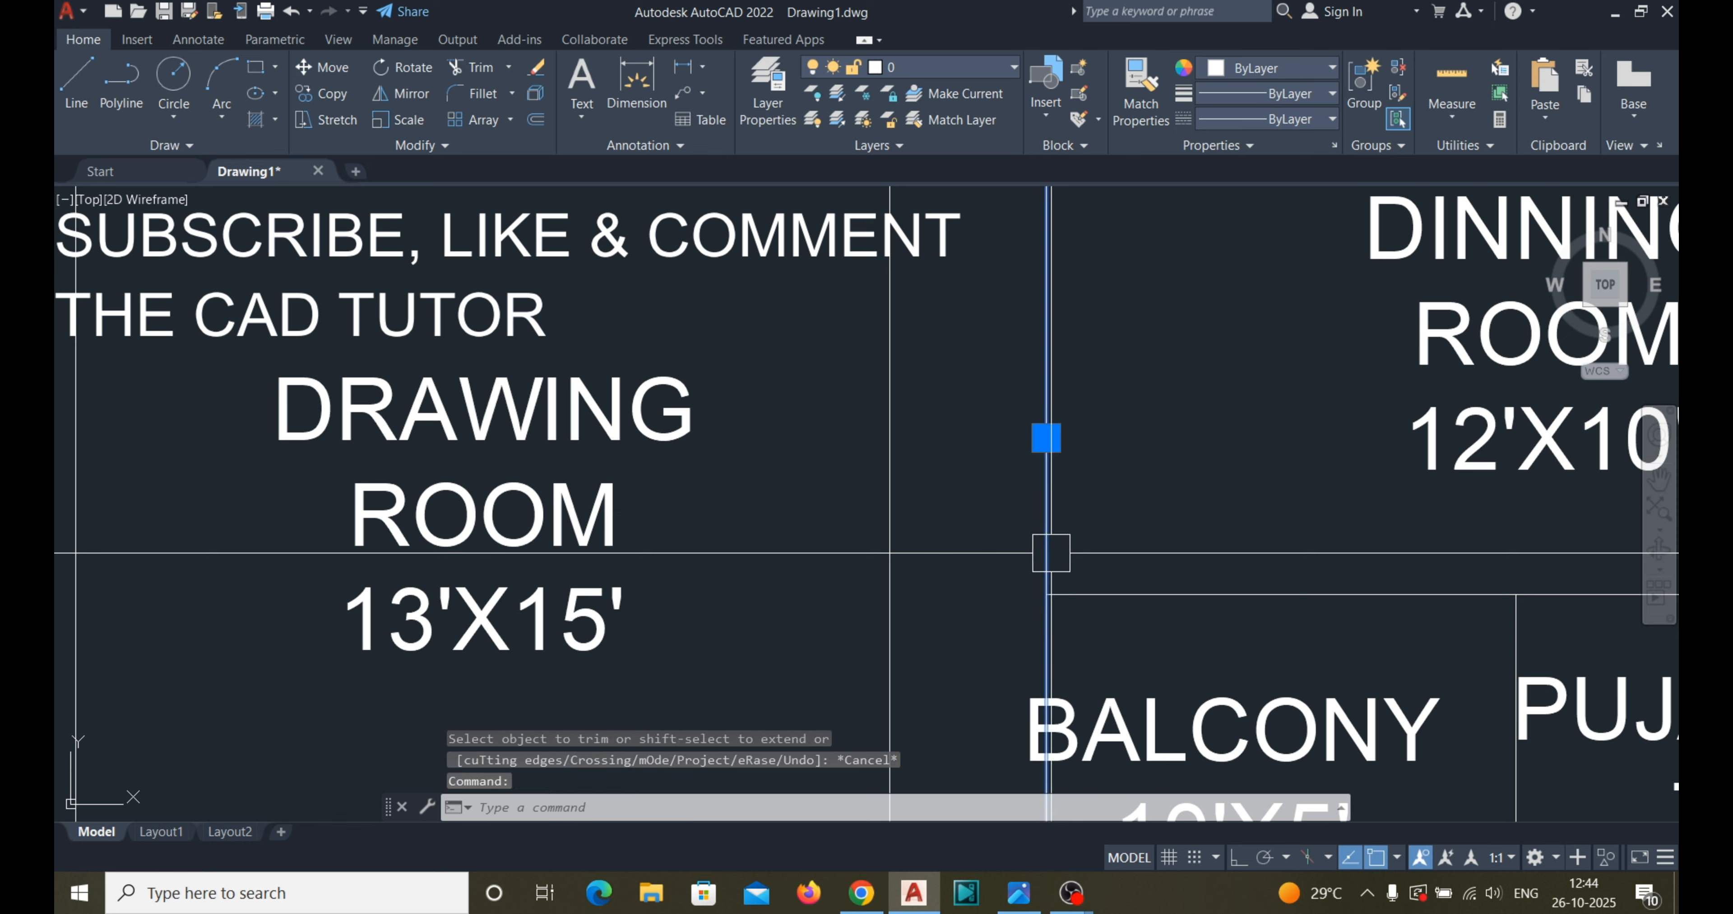
{"action": "key", "text": "Delete"}
Copy the 10'X5' balcony label into the empty space below the floor plan.
{"action": "scroll", "coordinate": [1121, 517], "scroll_direction": "down", "scroll_amount": 3}
{"action": "left_click", "coordinate": [1101, 604]}
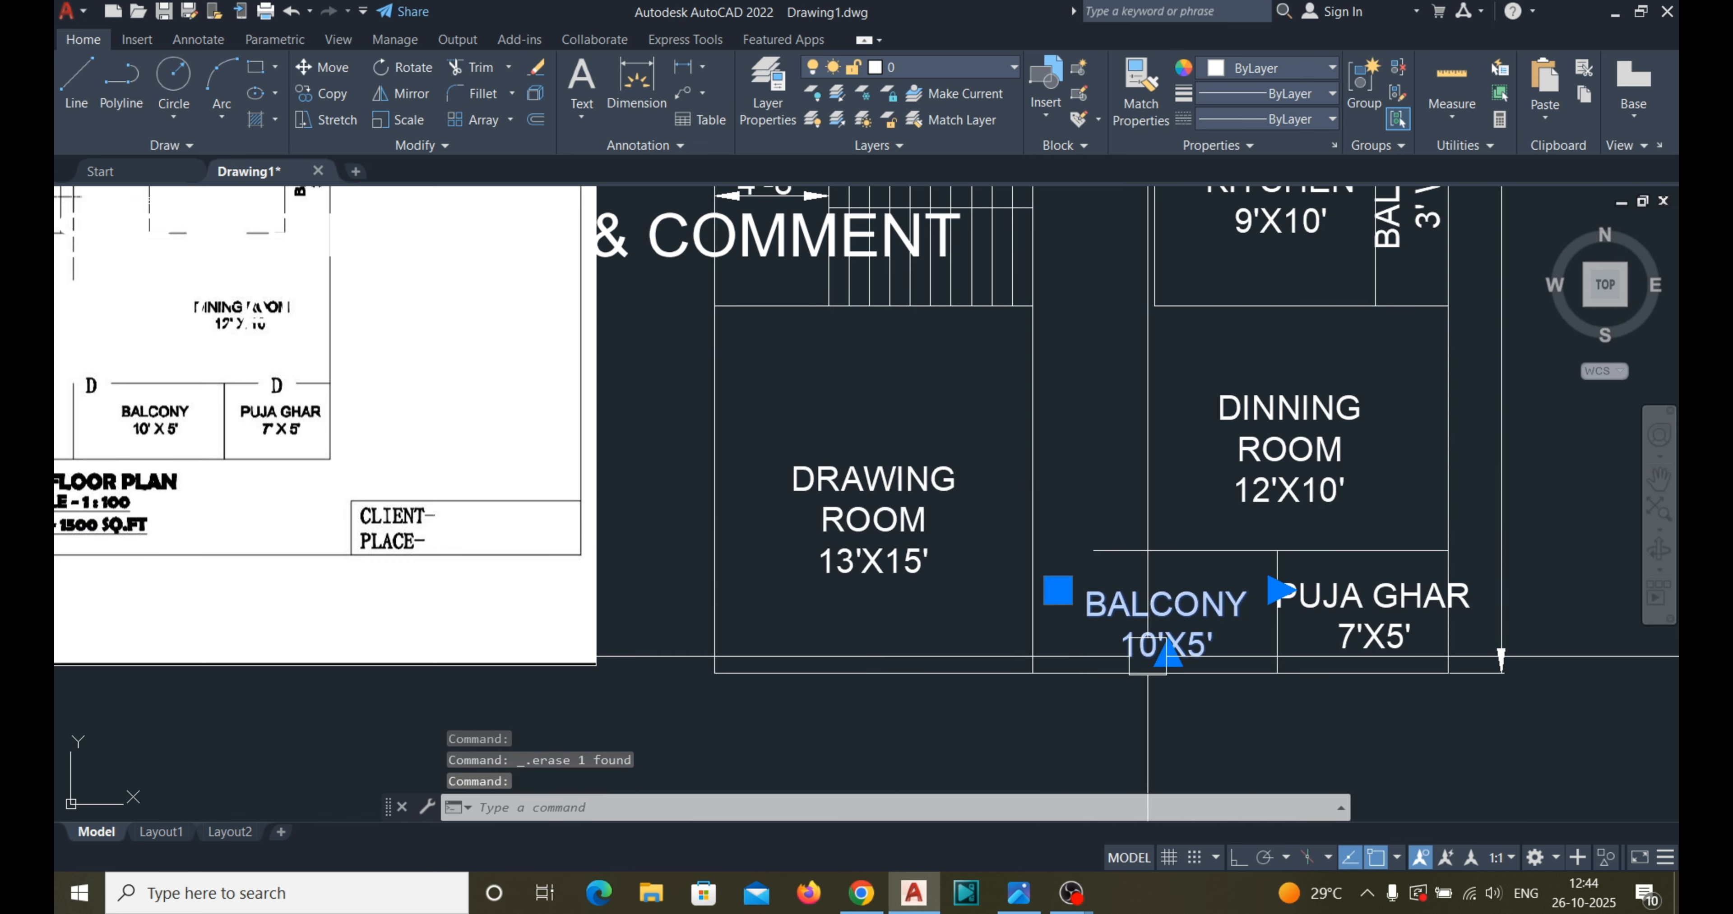
{"action": "type", "text": "co"}
{"action": "key", "text": "Return"}
{"action": "left_click", "coordinate": [1276, 658]}
{"action": "scroll", "coordinate": [1153, 350], "scroll_direction": "down", "scroll_amount": 2}
{"action": "left_click", "coordinate": [1172, 619]}
{"action": "key", "text": "Return"}
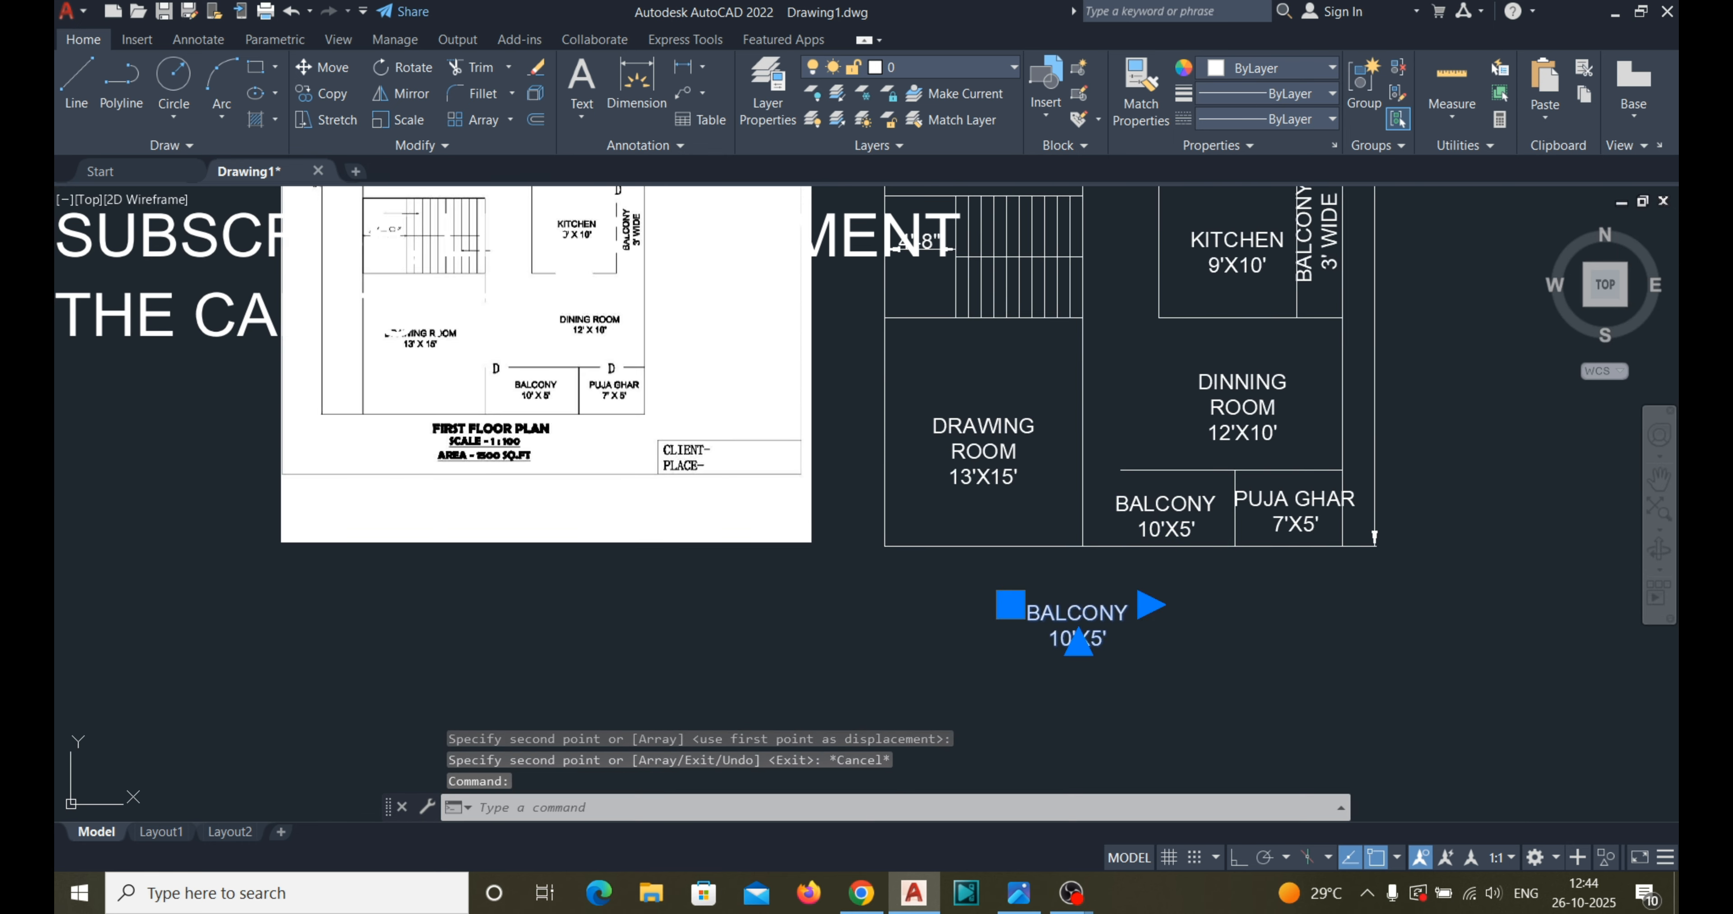